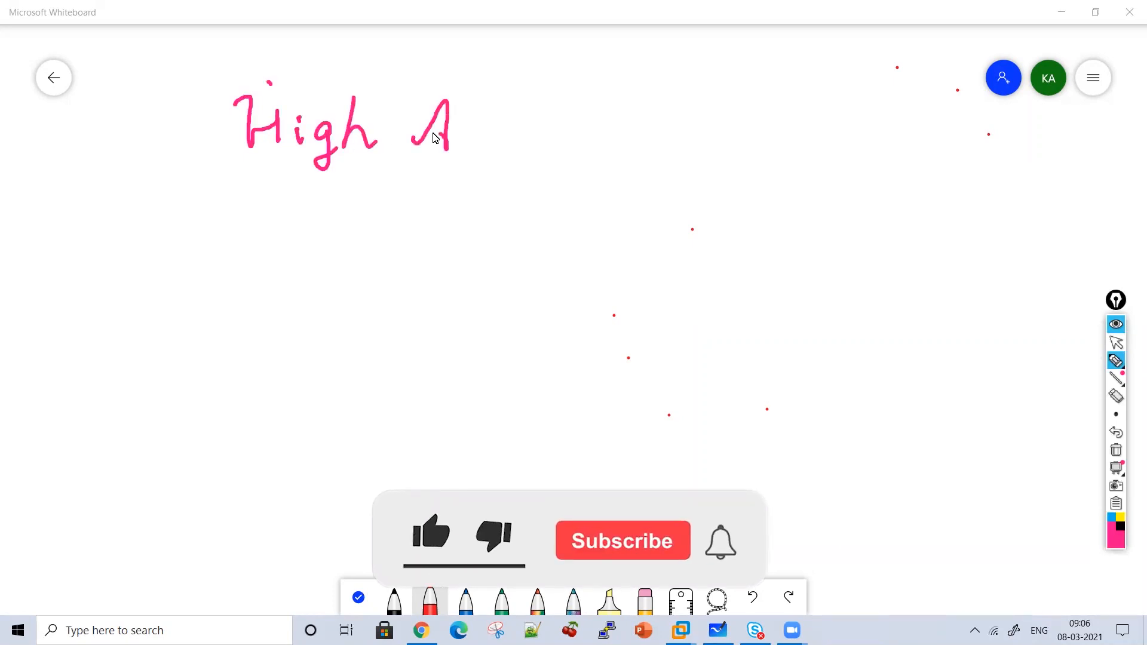
Finish handwriting the 'High Availability' title in pink and underline it.
click(549, 117)
mouse_move(569, 90)
mouse_down()
mouse_move(562, 143)
mouse_move(615, 144)
mouse_up()
mouse_move(637, 96)
mouse_down()
mouse_move(649, 129)
mouse_move(672, 142)
mouse_up()
click(685, 113)
mouse_move(703, 90)
mouse_down()
mouse_move(699, 147)
mouse_move(723, 149)
mouse_up()
click(732, 119)
drag(747, 102, 755, 156)
mouse_move(755, 126)
mouse_down()
mouse_move(778, 123)
mouse_move(791, 189)
mouse_move(280, 165)
mouse_up()
Draw a down arrow under the title and write 'Device' below it.
mouse_move(459, 183)
mouse_down()
mouse_move(455, 230)
mouse_move(474, 213)
mouse_up()
drag(327, 250, 327, 297)
mouse_move(309, 254)
mouse_down()
mouse_move(322, 246)
mouse_move(324, 299)
mouse_up()
drag(367, 286, 391, 293)
drag(402, 278, 409, 290)
mouse_move(481, 272)
mouse_down()
mouse_move(483, 293)
mouse_move(527, 291)
mouse_up()
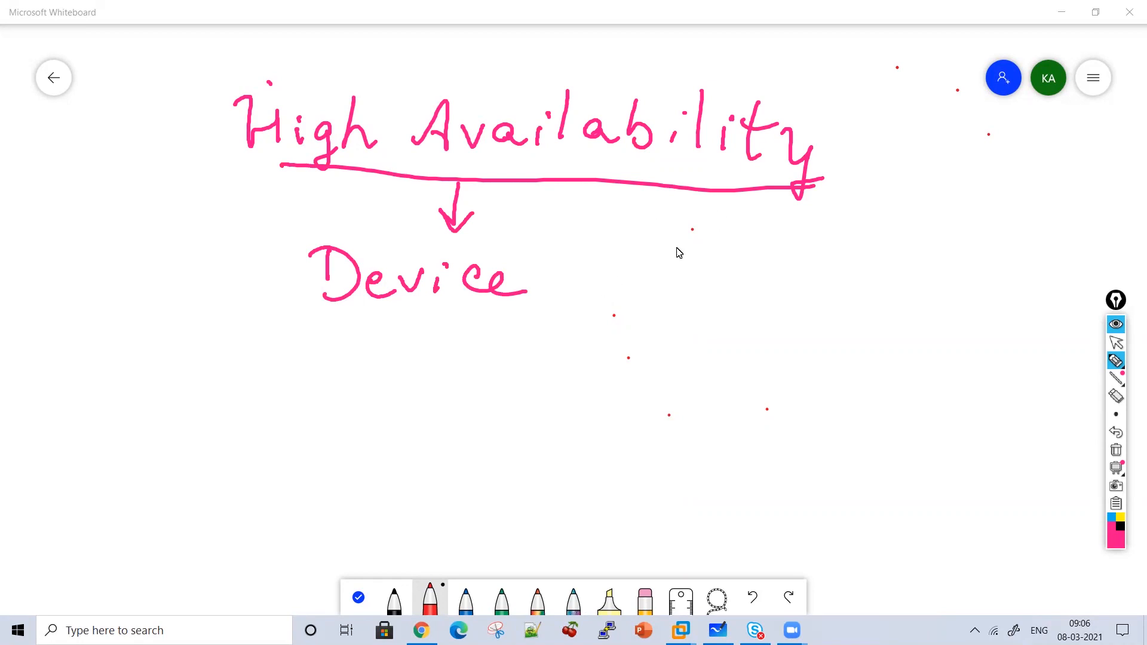
Write 'Service Clustering' after 'Device' and underline the phrase.
mouse_move(586, 243)
mouse_down()
mouse_move(600, 286)
mouse_move(586, 288)
mouse_up()
mouse_move(625, 281)
mouse_down()
mouse_move(639, 264)
mouse_move(656, 290)
mouse_up()
drag(662, 270, 679, 268)
mouse_move(688, 268)
mouse_down()
mouse_move(741, 296)
mouse_move(789, 292)
mouse_up()
drag(856, 253, 866, 292)
mouse_move(887, 248)
mouse_down()
mouse_move(885, 288)
mouse_move(914, 287)
mouse_up()
drag(961, 253, 930, 290)
mouse_move(948, 281)
mouse_down()
mouse_move(999, 256)
mouse_move(1025, 289)
mouse_move(1060, 287)
mouse_move(1062, 329)
mouse_up()
drag(1088, 290, 1061, 329)
drag(934, 241, 1023, 245)
drag(966, 320, 414, 299)
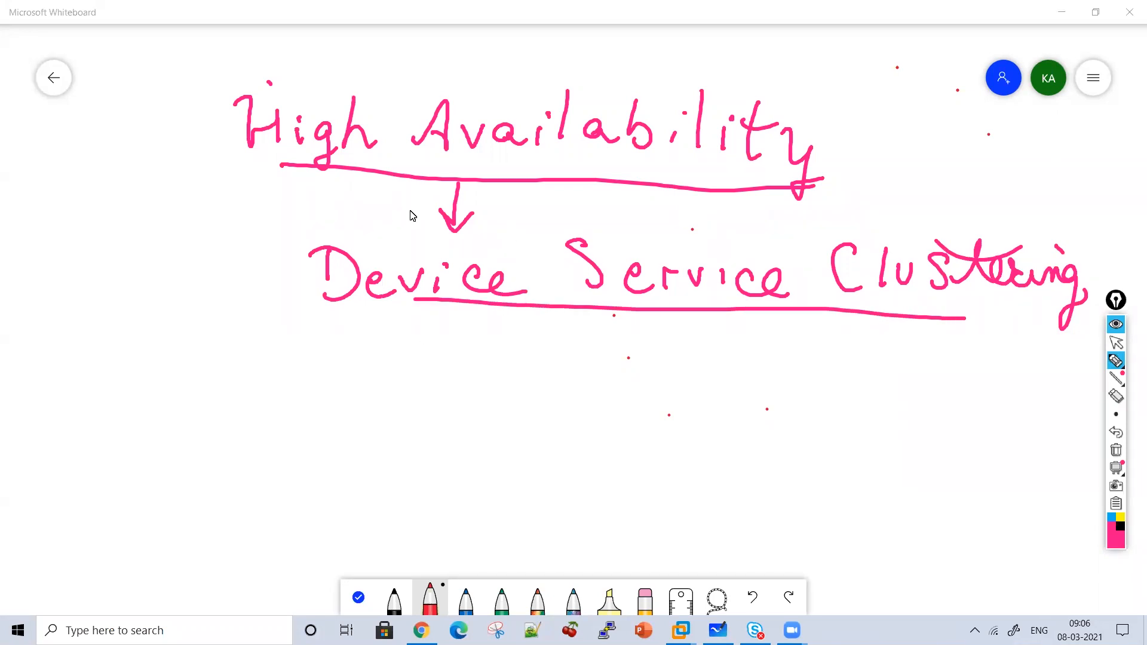
Write the first numbered item: circled 1 'HA'.
drag(263, 342, 263, 361)
mouse_move(280, 329)
mouse_down()
mouse_move(263, 371)
mouse_move(278, 368)
mouse_up()
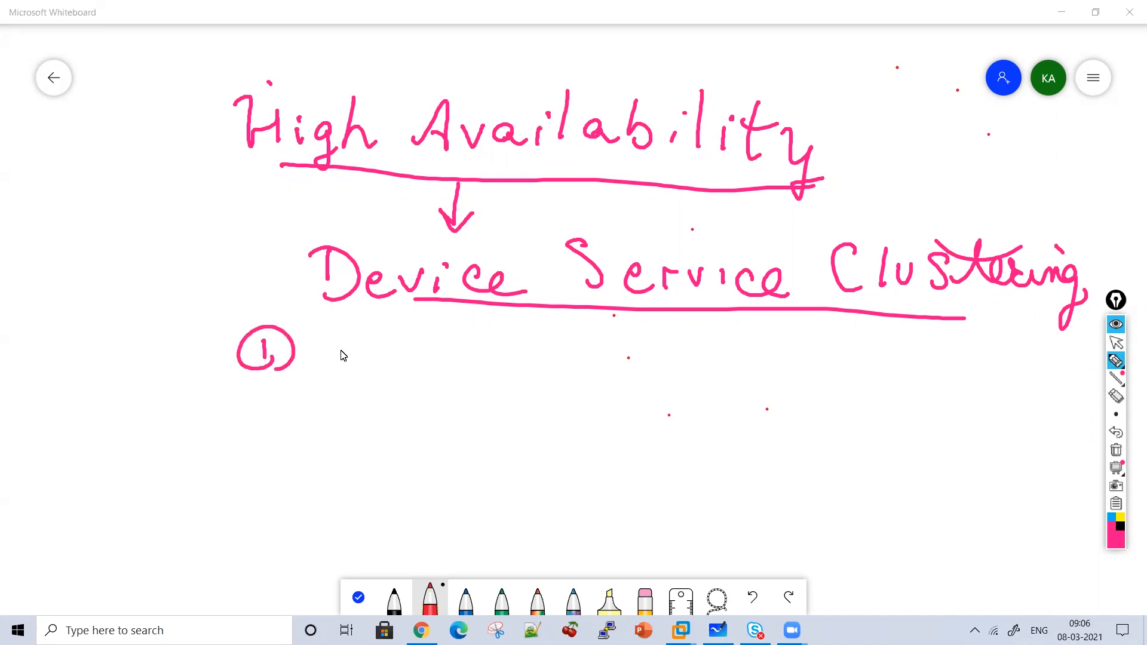
mouse_move(337, 331)
mouse_down()
mouse_move(337, 376)
mouse_move(365, 356)
mouse_up()
mouse_move(366, 334)
mouse_down()
mouse_move(367, 378)
mouse_move(424, 375)
mouse_up()
Write the second item: circled 2 'Configuration Step'.
mouse_move(229, 414)
mouse_down()
mouse_move(254, 437)
mouse_move(243, 456)
mouse_move(260, 445)
mouse_up()
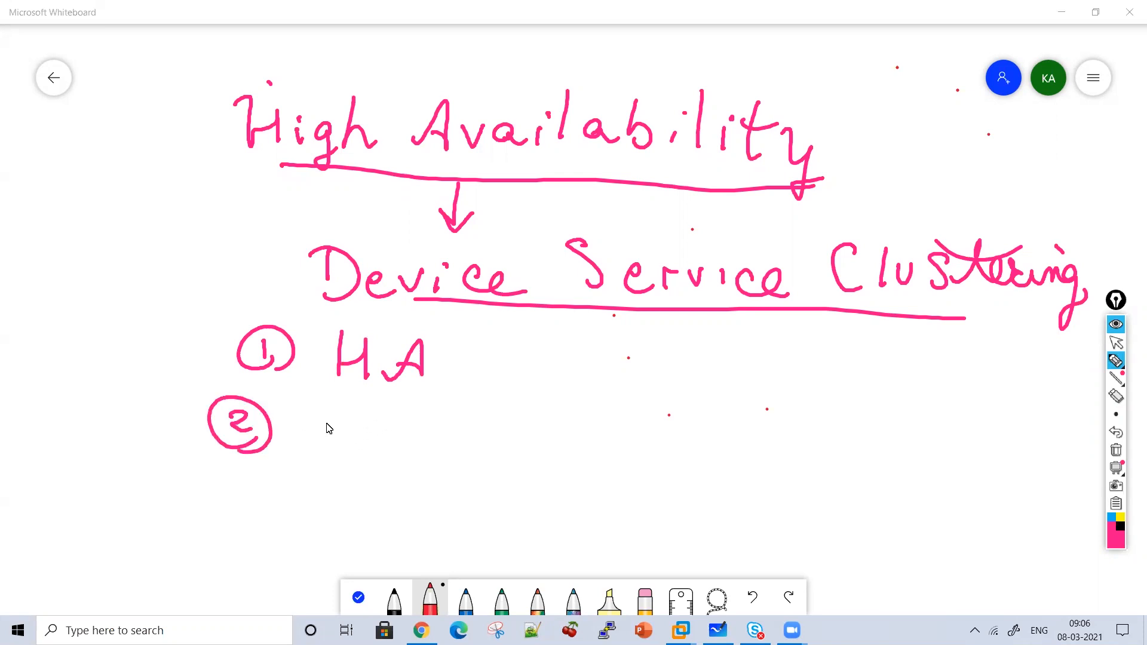
mouse_move(340, 412)
mouse_down()
mouse_move(329, 443)
mouse_move(361, 425)
mouse_up()
drag(379, 425, 414, 453)
drag(458, 410, 429, 467)
drag(420, 426, 455, 424)
click(482, 437)
mouse_move(528, 443)
mouse_down()
mouse_move(503, 475)
mouse_move(563, 447)
mouse_move(688, 434)
mouse_move(723, 454)
mouse_up()
click(683, 412)
drag(603, 404, 693, 412)
drag(805, 411, 794, 444)
mouse_move(828, 406)
mouse_down()
mouse_move(832, 442)
mouse_move(878, 418)
mouse_up()
mouse_move(897, 385)
mouse_down()
mouse_move(874, 475)
mouse_move(918, 457)
mouse_up()
drag(782, 399, 877, 414)
Write the third item: circled 3 'How to config Sync'.
drag(221, 487, 231, 515)
mouse_move(248, 525)
mouse_down()
mouse_move(197, 508)
mouse_move(242, 534)
mouse_up()
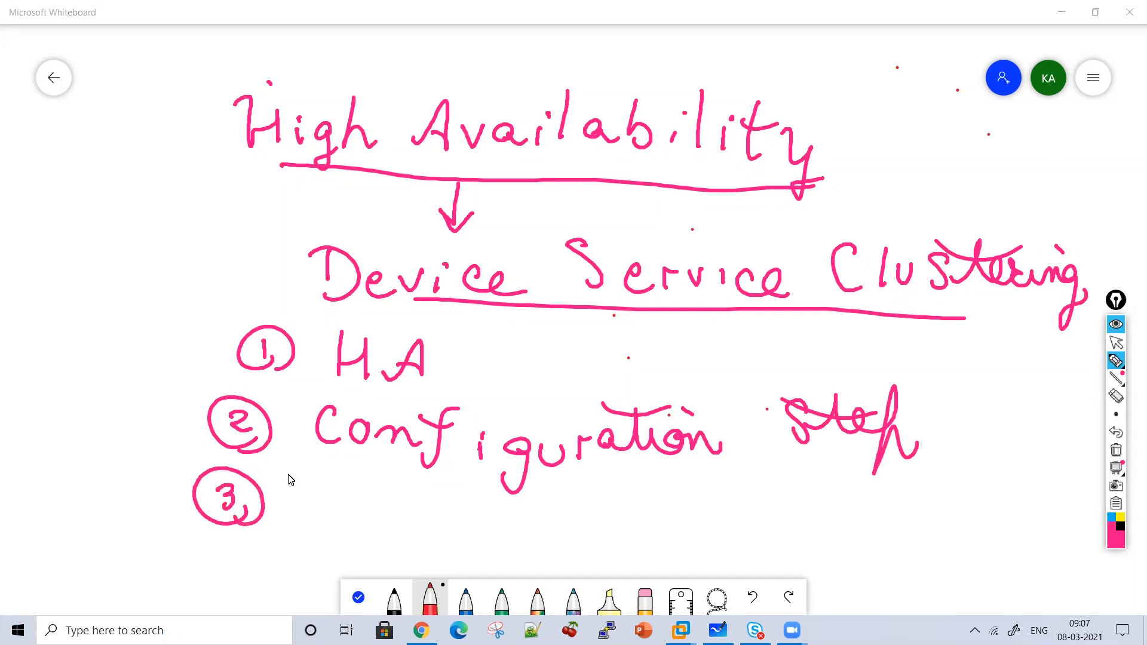
drag(314, 473, 315, 505)
mouse_move(315, 501)
mouse_down()
mouse_move(332, 500)
mouse_move(333, 515)
mouse_up()
mouse_move(364, 496)
mouse_down()
mouse_move(426, 495)
mouse_move(491, 525)
mouse_up()
mouse_move(453, 508)
mouse_down()
mouse_move(495, 489)
mouse_move(592, 521)
mouse_move(615, 505)
mouse_move(652, 520)
mouse_up()
drag(657, 520, 676, 515)
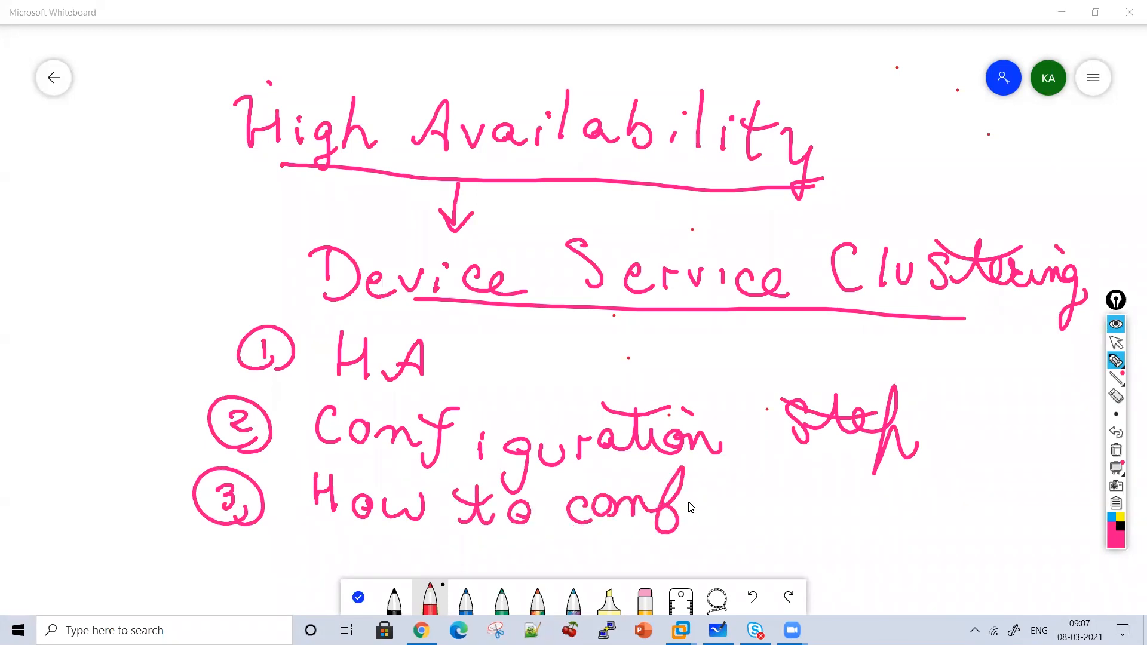
drag(711, 522, 732, 524)
drag(798, 481, 784, 526)
mouse_move(814, 493)
mouse_down()
mouse_move(837, 499)
mouse_move(828, 545)
mouse_up()
drag(842, 514, 894, 526)
mouse_move(905, 499)
mouse_down()
mouse_move(890, 514)
mouse_move(930, 523)
mouse_up()
Bracket the list on the left and right, then clear all ink.
mouse_move(203, 235)
mouse_down()
mouse_move(139, 545)
mouse_move(193, 546)
mouse_up()
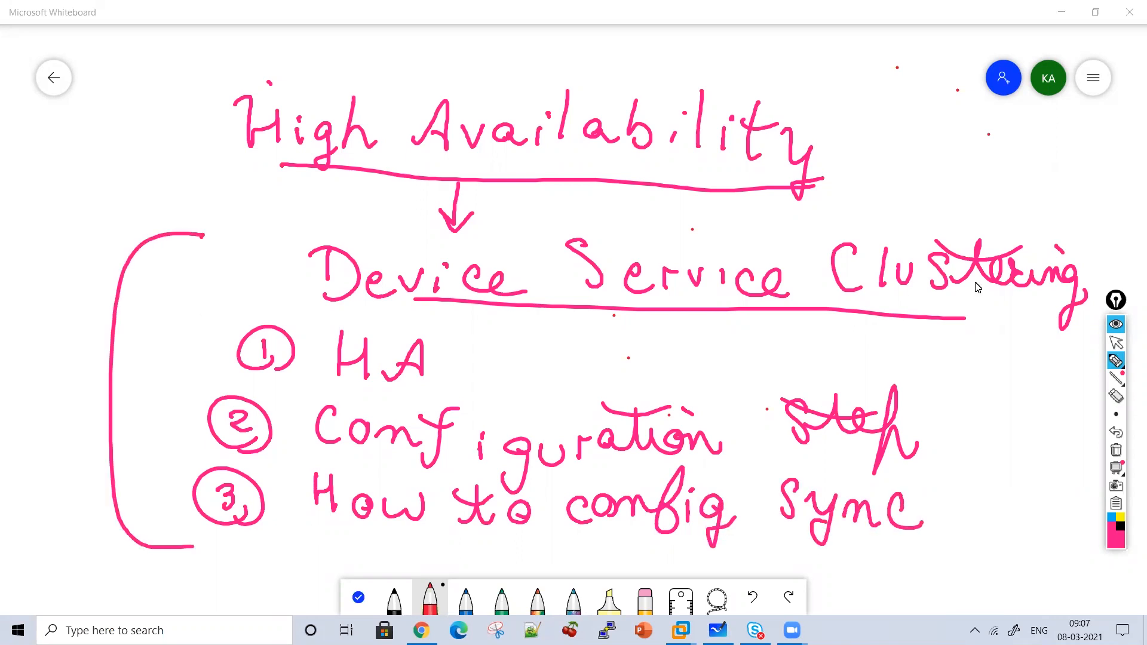
mouse_move(1037, 203)
mouse_down()
mouse_move(1013, 535)
mouse_move(932, 592)
mouse_up()
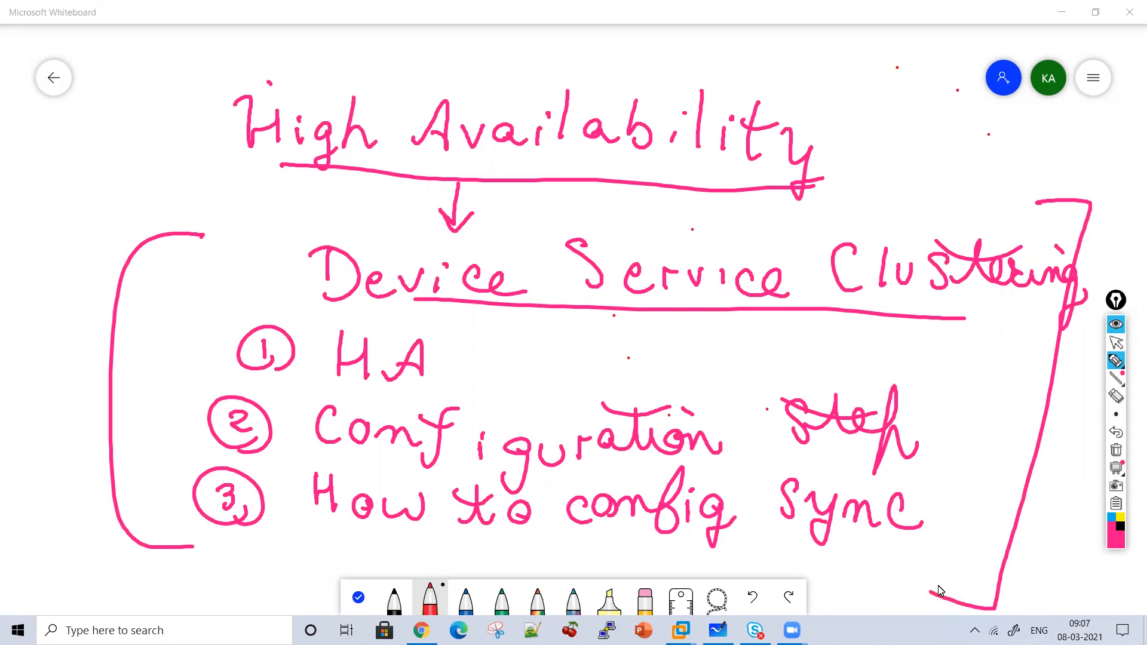
click(1116, 451)
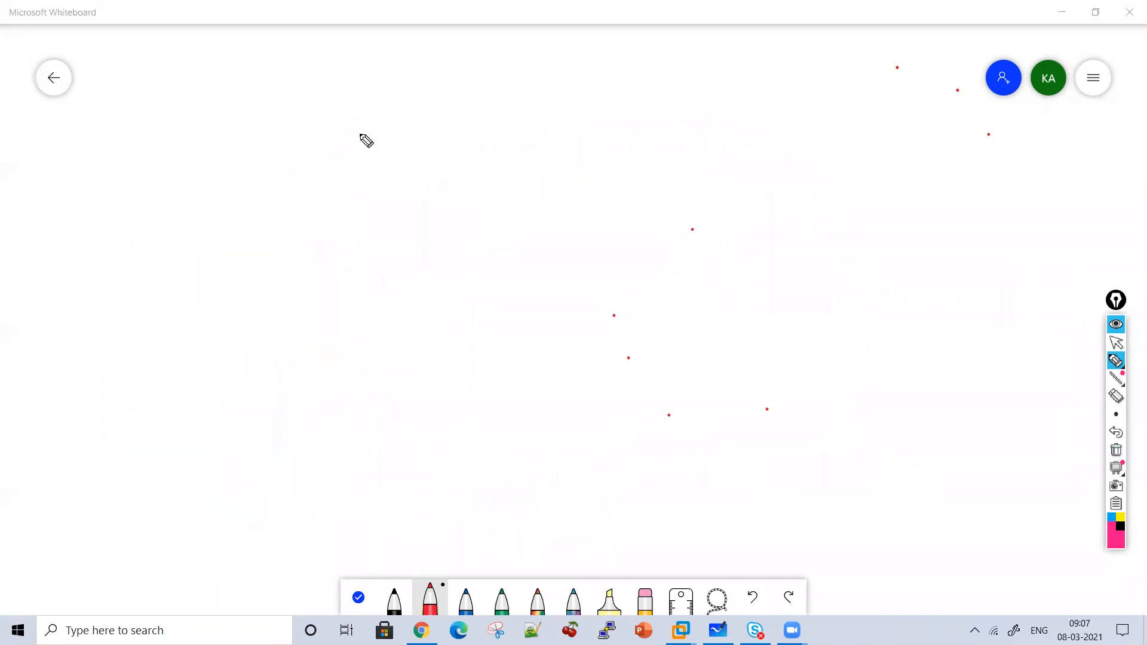
Write the heading 'Device Service Clustering' across the top of the board.
drag(305, 97, 305, 144)
mouse_move(278, 103)
mouse_down()
mouse_move(303, 96)
mouse_move(297, 149)
mouse_move(398, 120)
mouse_move(410, 136)
mouse_move(453, 136)
mouse_up()
drag(456, 127, 479, 133)
drag(552, 97, 533, 135)
mouse_move(563, 136)
mouse_down()
mouse_move(633, 128)
mouse_move(671, 143)
mouse_move(724, 133)
mouse_move(736, 143)
mouse_up()
mouse_move(801, 102)
mouse_down()
mouse_move(881, 128)
mouse_move(1004, 128)
mouse_move(1019, 170)
mouse_move(1009, 188)
mouse_up()
drag(956, 106, 861, 93)
Add a down arrow and write circled 1 'Two or More Physical devices'.
drag(620, 150, 620, 209)
drag(596, 184, 643, 190)
mouse_move(514, 215)
mouse_down()
mouse_move(512, 249)
mouse_move(536, 209)
mouse_up()
mouse_move(533, 234)
mouse_down()
mouse_move(568, 253)
mouse_move(577, 234)
mouse_up()
drag(597, 238, 653, 239)
drag(670, 238, 688, 231)
drag(707, 246, 745, 257)
drag(777, 239, 820, 239)
drag(831, 250, 858, 251)
mouse_move(390, 231)
mouse_down()
mouse_move(396, 251)
mouse_move(419, 245)
mouse_up()
mouse_move(472, 293)
mouse_down()
mouse_move(535, 297)
mouse_move(558, 325)
mouse_move(656, 300)
mouse_move(927, 310)
mouse_move(926, 273)
mouse_up()
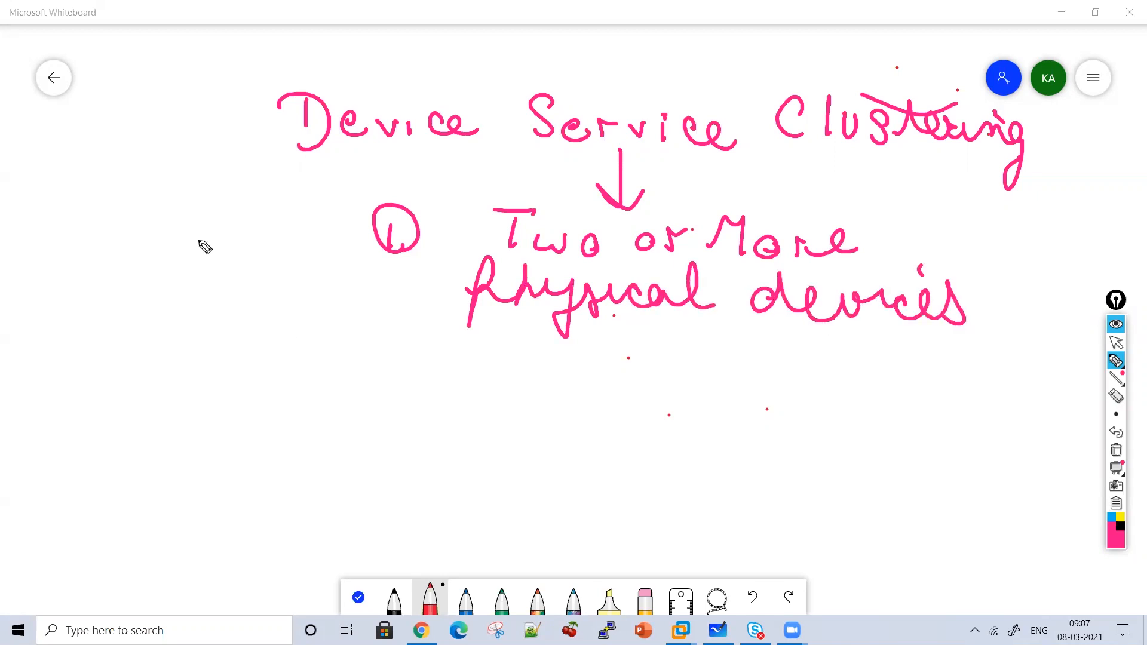
Sketch an Internet cloud above an FS box, circle it, and label it 'Standalone'.
mouse_move(210, 258)
mouse_down()
mouse_move(192, 320)
mouse_move(215, 250)
mouse_up()
mouse_move(209, 335)
mouse_down()
mouse_move(244, 350)
mouse_move(215, 381)
mouse_move(261, 387)
mouse_move(215, 449)
mouse_move(123, 399)
mouse_up()
drag(345, 369, 577, 374)
drag(453, 344, 545, 341)
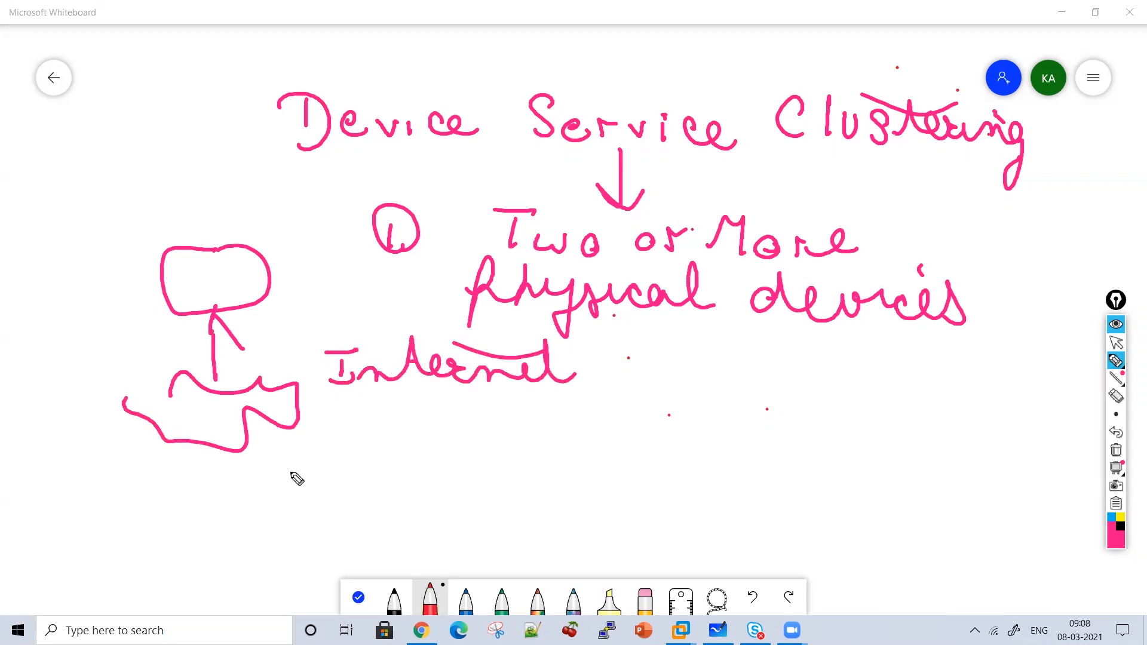
mouse_move(227, 442)
mouse_down()
mouse_move(228, 487)
mouse_move(187, 554)
mouse_move(278, 495)
mouse_move(240, 526)
mouse_move(239, 546)
mouse_up()
mouse_move(126, 216)
mouse_down()
mouse_move(78, 323)
mouse_move(281, 582)
mouse_move(414, 483)
mouse_move(217, 185)
mouse_move(194, 178)
mouse_up()
mouse_move(533, 406)
mouse_down()
mouse_move(579, 436)
mouse_move(594, 422)
mouse_move(630, 440)
mouse_move(687, 402)
mouse_up()
drag(687, 441, 906, 448)
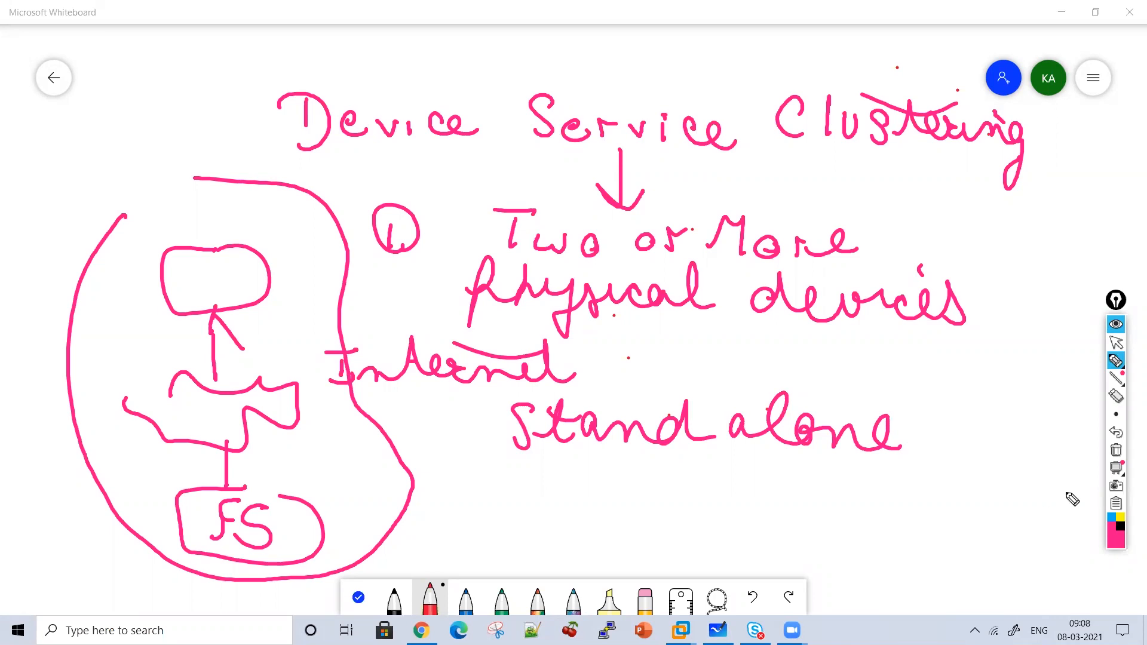
Clear the board and write 'Device Service Clustering' with circled 1 'HA' and an arrow.
click(1116, 452)
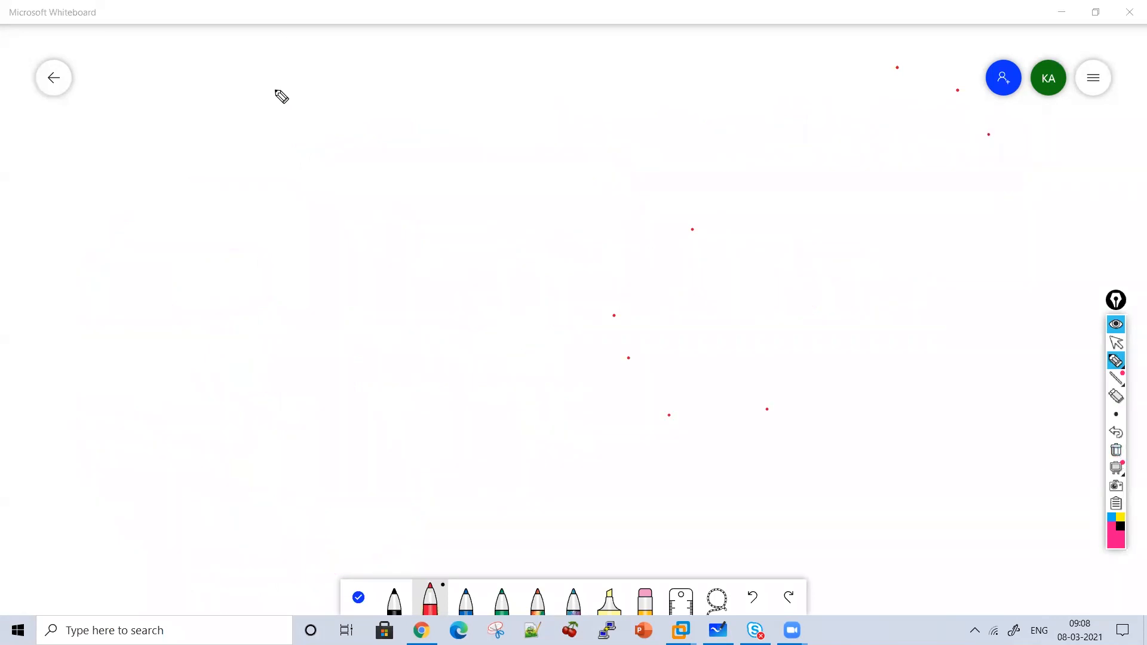
mouse_move(247, 127)
mouse_down()
mouse_move(263, 167)
mouse_move(315, 136)
mouse_move(374, 136)
mouse_move(568, 169)
mouse_move(517, 133)
mouse_move(625, 162)
mouse_move(656, 128)
mouse_move(713, 164)
mouse_up()
mouse_move(776, 123)
mouse_down()
mouse_move(801, 146)
mouse_move(899, 141)
mouse_move(992, 161)
mouse_move(1004, 192)
mouse_move(922, 171)
mouse_move(515, 178)
mouse_up()
drag(290, 215, 291, 229)
drag(315, 202, 326, 242)
mouse_move(360, 197)
mouse_down()
mouse_move(397, 230)
mouse_move(454, 229)
mouse_move(472, 245)
mouse_move(475, 233)
mouse_up()
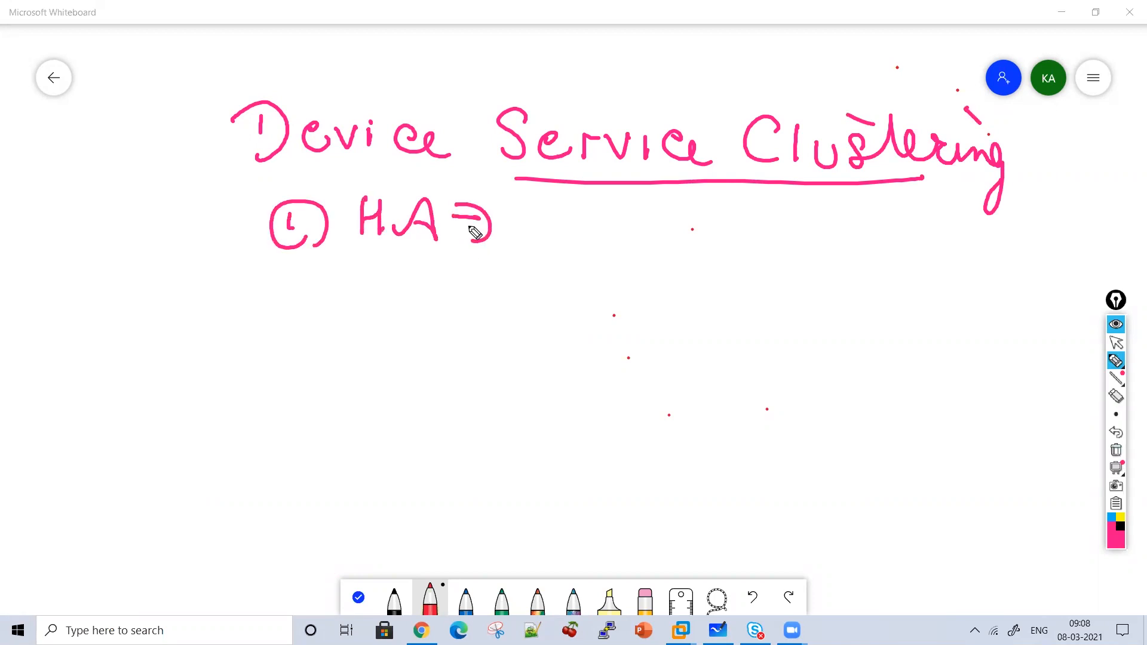
Draw a client box 'C' connected to an 'Internet' cloud.
mouse_move(632, 215)
mouse_down()
mouse_move(587, 255)
mouse_move(651, 223)
mouse_move(611, 320)
mouse_move(662, 361)
mouse_move(545, 361)
mouse_up()
drag(680, 301, 714, 297)
mouse_move(698, 299)
mouse_down()
mouse_move(693, 334)
mouse_move(714, 333)
mouse_up()
mouse_move(720, 329)
mouse_down()
mouse_move(835, 309)
mouse_move(894, 322)
mouse_move(943, 306)
mouse_up()
drag(762, 302, 832, 285)
mouse_move(573, 372)
mouse_down()
mouse_move(568, 403)
mouse_move(444, 451)
mouse_up()
Branch the line into two device boxes labelled FS1 and FS2.
mouse_move(567, 402)
mouse_down()
mouse_move(692, 402)
mouse_move(709, 443)
mouse_up()
mouse_move(417, 446)
mouse_down()
mouse_move(343, 472)
mouse_move(439, 447)
mouse_move(363, 508)
mouse_up()
mouse_move(378, 466)
mouse_down()
mouse_move(399, 463)
mouse_move(399, 483)
mouse_up()
drag(433, 477, 411, 480)
mouse_move(411, 480)
mouse_down()
mouse_move(430, 509)
mouse_move(408, 511)
mouse_up()
drag(453, 478, 455, 518)
mouse_move(734, 435)
mouse_down()
mouse_move(684, 510)
mouse_move(760, 417)
mouse_up()
drag(736, 463, 716, 493)
mouse_move(730, 467)
mouse_down()
mouse_move(786, 463)
mouse_move(760, 496)
mouse_up()
mouse_move(790, 468)
mouse_down()
mouse_move(803, 485)
mouse_move(836, 494)
mouse_up()
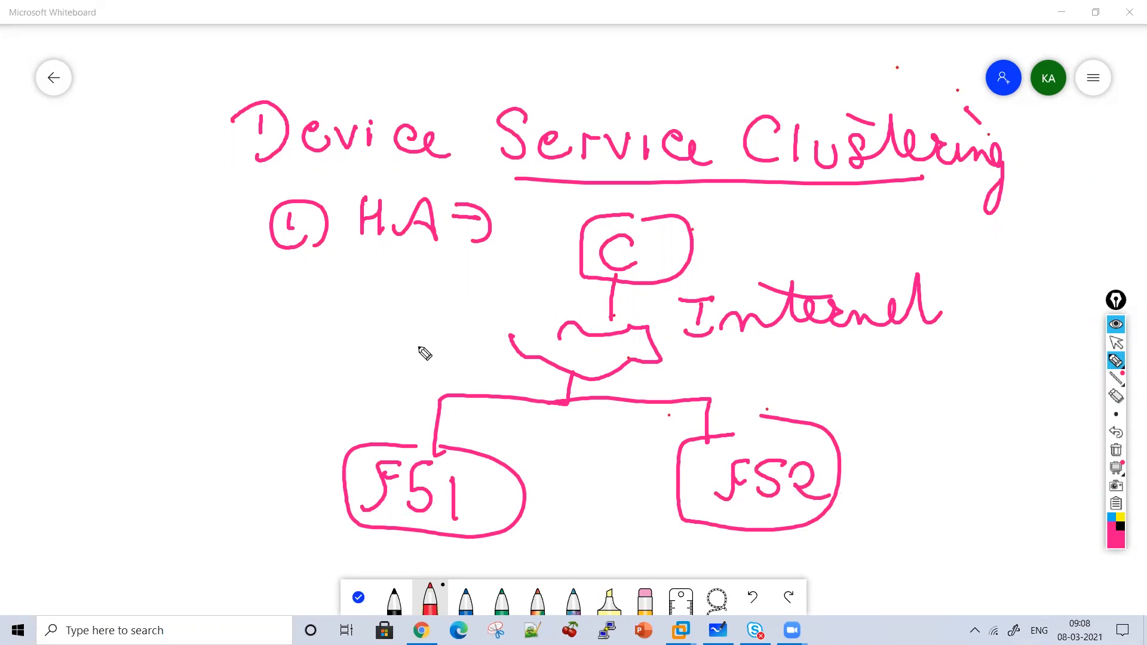
Write 'DC' below HA, cross out FS1, and draw traffic rerouted to FS2.
drag(253, 303, 250, 351)
drag(331, 320, 375, 363)
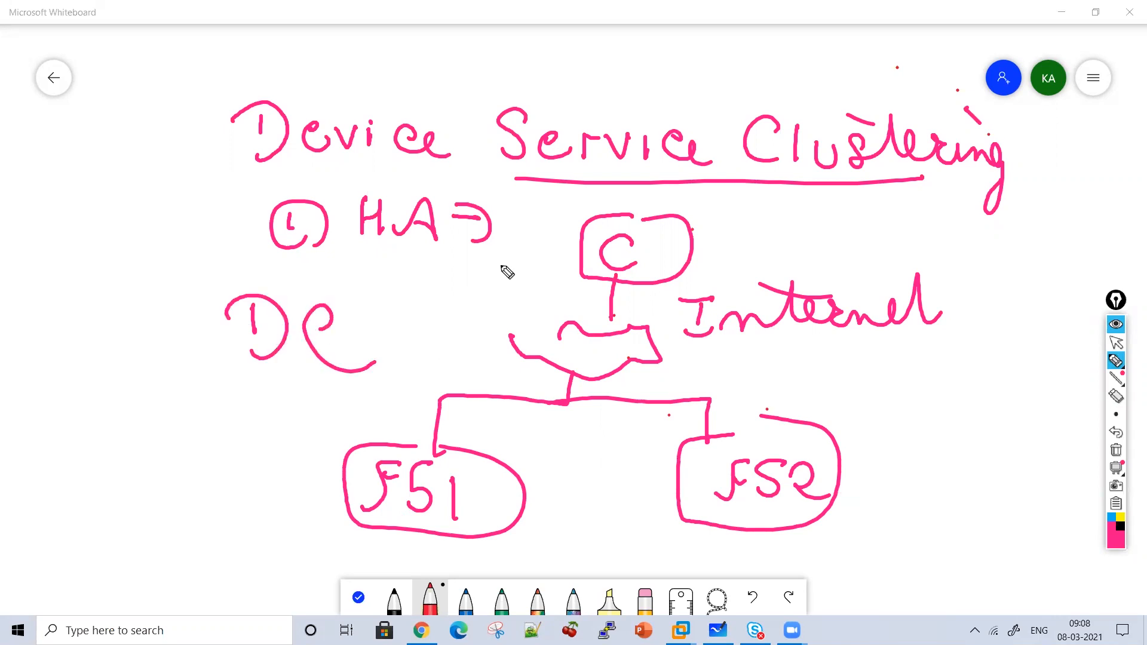
drag(488, 303, 389, 526)
drag(412, 328, 463, 532)
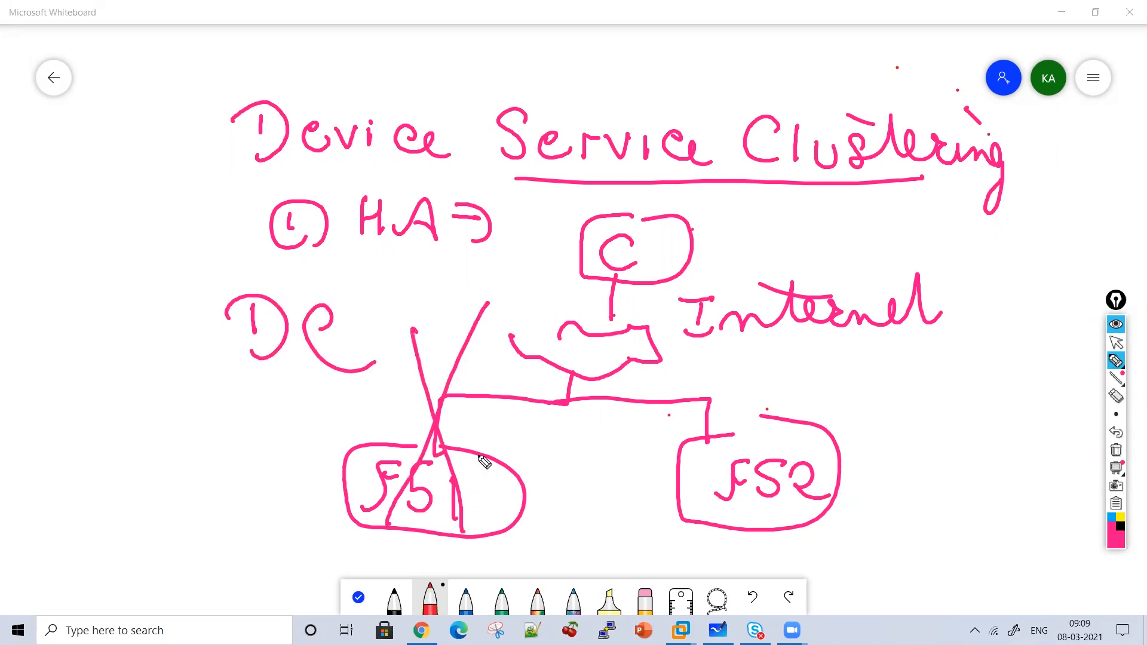
mouse_move(543, 242)
mouse_down()
mouse_move(653, 440)
mouse_move(614, 449)
mouse_up()
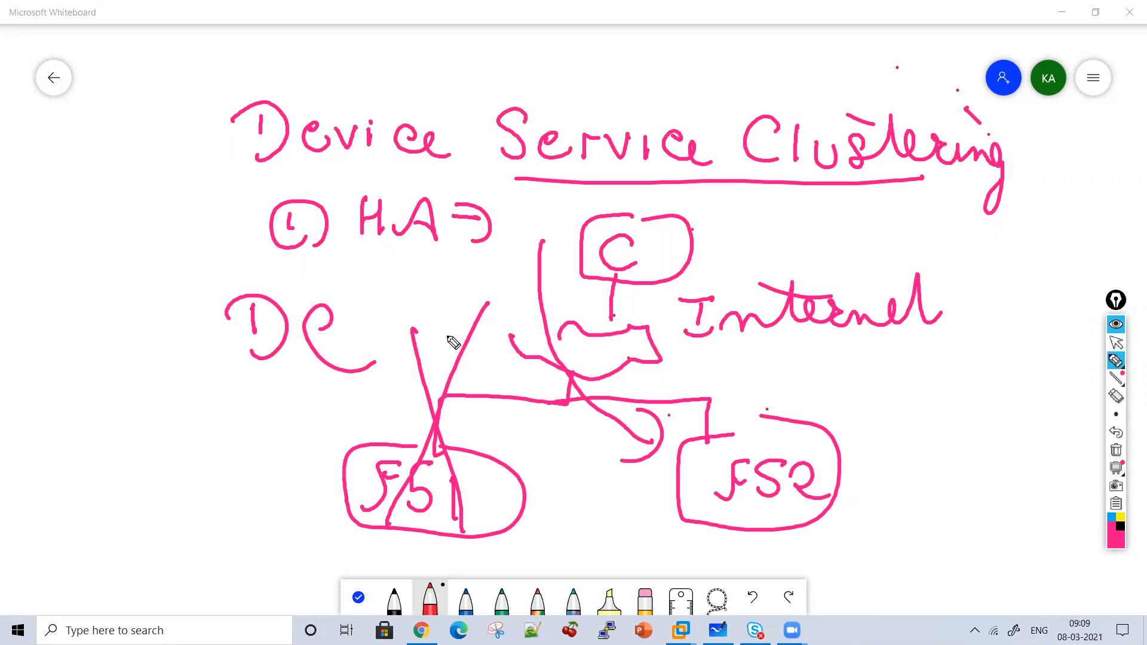
Write 'One device goes down' and 'Physical Issue' beside the diagram.
mouse_move(174, 425)
mouse_down()
mouse_move(251, 430)
mouse_move(174, 476)
mouse_move(238, 494)
mouse_move(281, 472)
mouse_move(266, 454)
mouse_up()
mouse_move(182, 535)
mouse_down()
mouse_move(182, 547)
mouse_move(272, 552)
mouse_move(215, 573)
mouse_move(286, 571)
mouse_move(327, 552)
mouse_up()
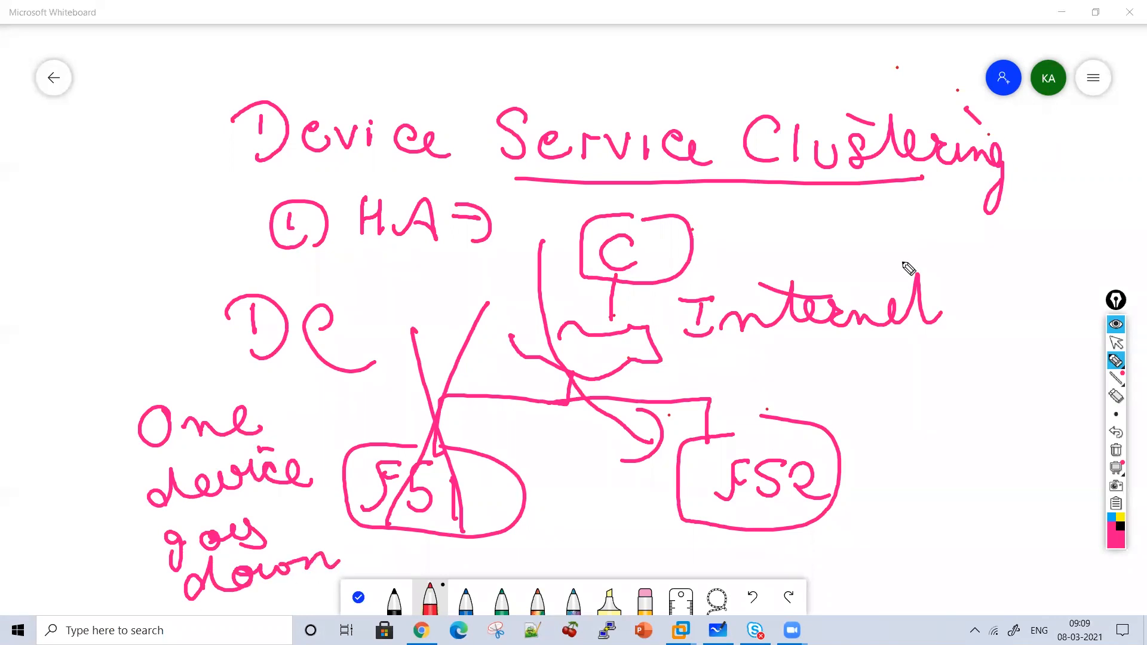
mouse_move(365, 281)
mouse_down()
mouse_move(384, 249)
mouse_move(466, 289)
mouse_move(526, 264)
mouse_move(545, 272)
mouse_up()
mouse_move(374, 315)
mouse_down()
mouse_move(442, 329)
mouse_move(470, 325)
mouse_move(481, 308)
mouse_move(503, 321)
mouse_up()
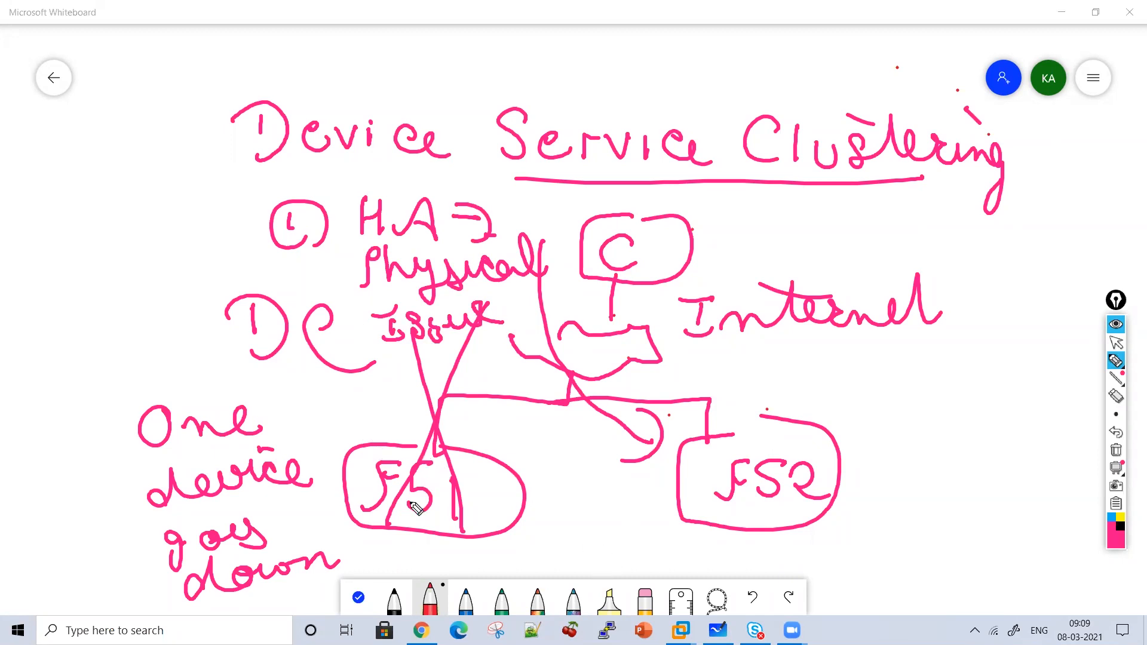
Draw a dashed arrow to FS2, label the devices Active and Standby, and trace C to FS2.
drag(727, 185, 726, 220)
drag(729, 254, 732, 280)
drag(741, 298, 739, 341)
mouse_move(747, 357)
mouse_down()
mouse_move(746, 396)
mouse_move(768, 392)
mouse_up()
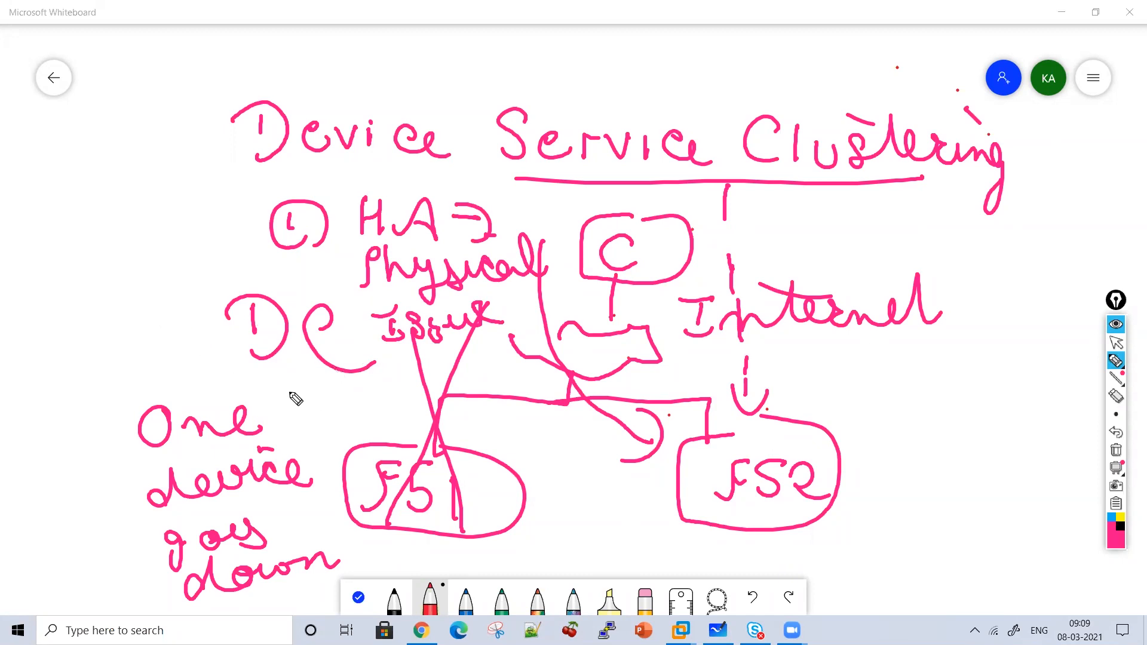
mouse_move(276, 411)
mouse_down()
mouse_move(328, 392)
mouse_move(371, 415)
mouse_move(417, 399)
mouse_up()
mouse_move(860, 372)
mouse_down()
mouse_move(848, 385)
mouse_move(915, 399)
mouse_move(1023, 389)
mouse_move(1038, 410)
mouse_move(883, 365)
mouse_up()
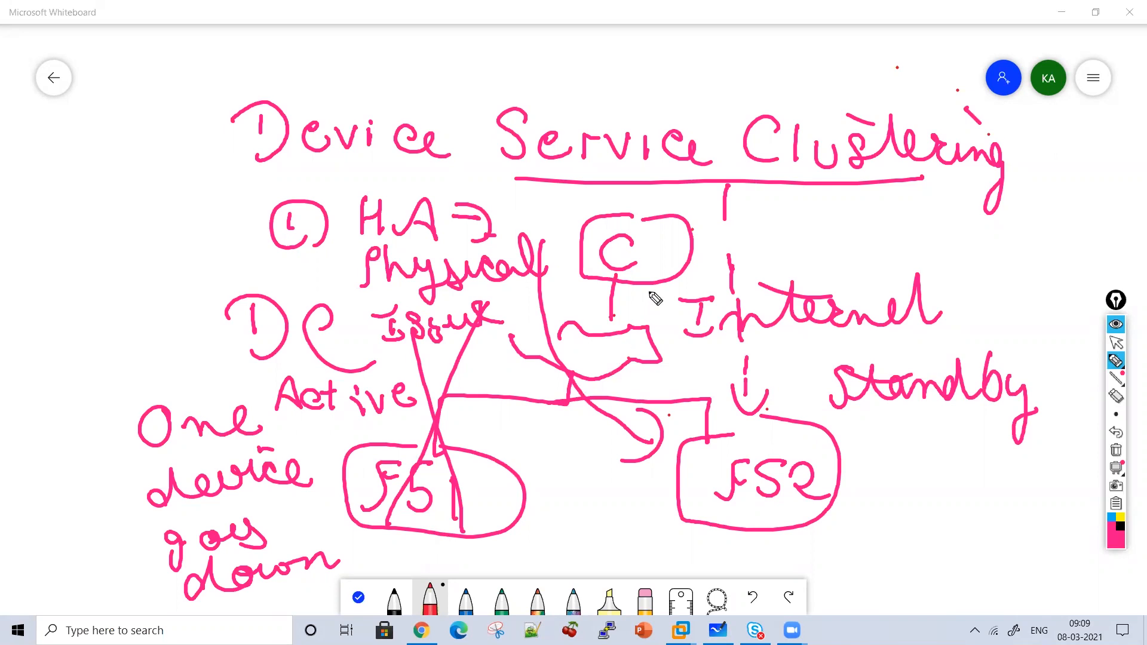
mouse_move(651, 281)
mouse_down()
mouse_move(644, 359)
mouse_move(704, 418)
mouse_move(699, 407)
mouse_up()
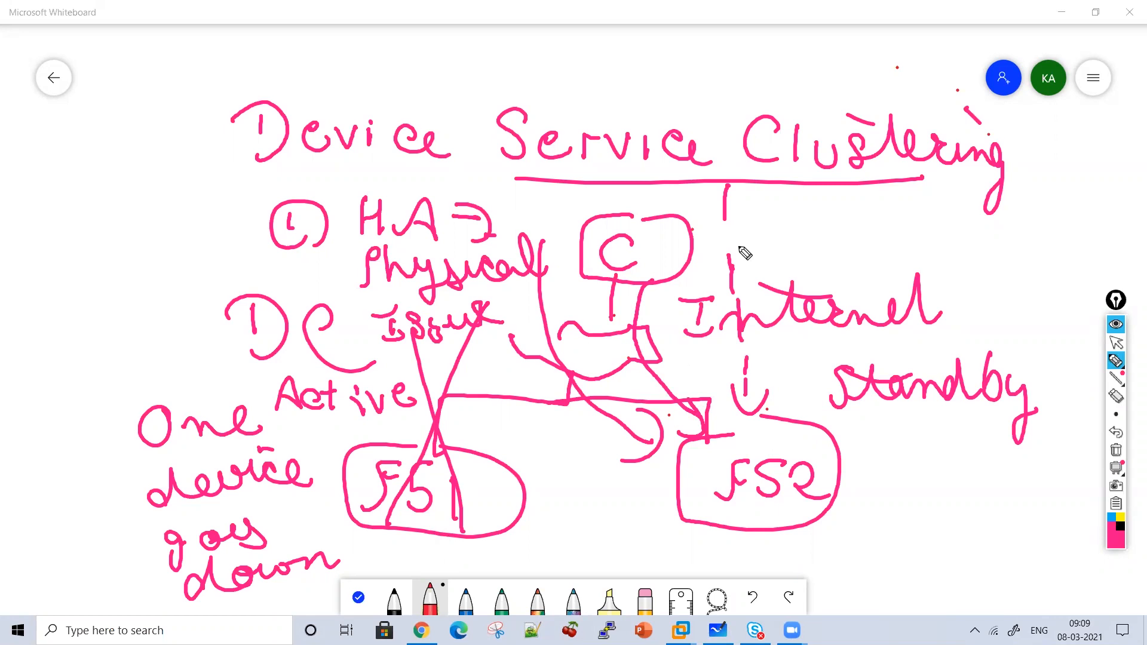
Add 'High Availability' with an arrow above the title, then clear the board.
mouse_move(551, 70)
mouse_down()
mouse_move(555, 110)
mouse_move(573, 91)
mouse_up()
mouse_move(437, 40)
mouse_down()
mouse_move(531, 64)
mouse_move(613, 43)
mouse_move(637, 68)
mouse_move(653, 51)
mouse_move(697, 66)
mouse_move(717, 46)
mouse_move(750, 77)
mouse_move(775, 77)
mouse_move(804, 54)
mouse_move(828, 101)
mouse_move(819, 117)
mouse_move(538, 96)
mouse_up()
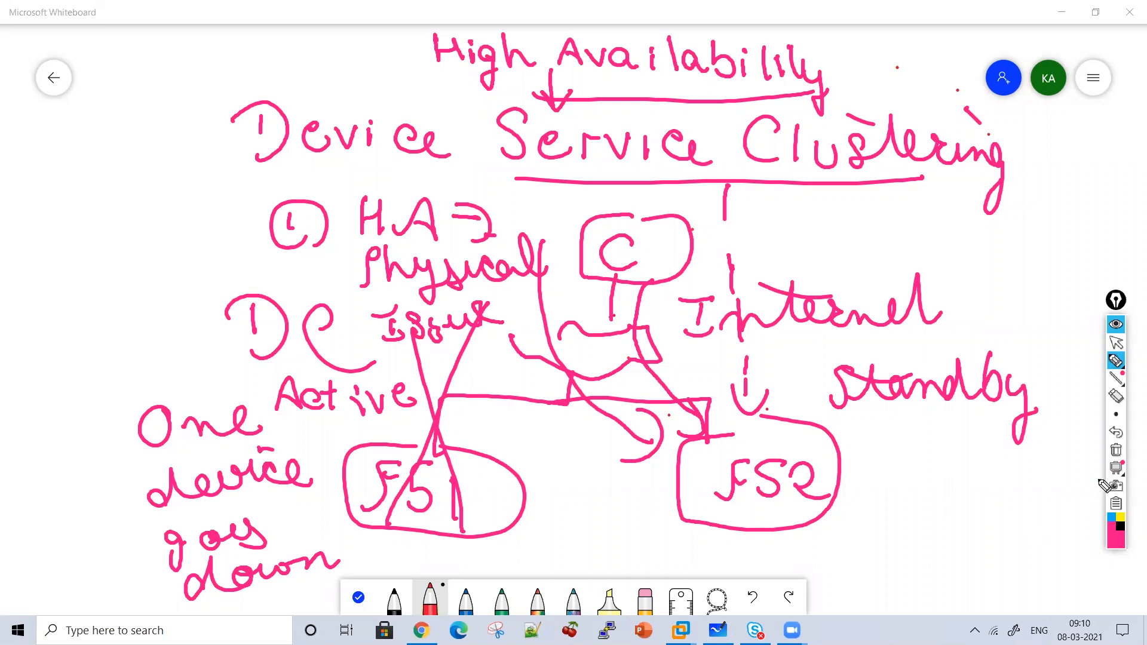
click(1117, 449)
Write 'F5' with two branch arrows, labelling the left one 'Active-standby'.
mouse_move(367, 142)
mouse_down()
mouse_move(346, 169)
mouse_move(377, 125)
mouse_up()
mouse_move(353, 148)
mouse_down()
mouse_move(374, 144)
mouse_move(412, 170)
mouse_move(391, 211)
mouse_move(285, 286)
mouse_move(308, 295)
mouse_move(311, 285)
mouse_up()
drag(389, 218, 530, 269)
drag(499, 245, 530, 268)
drag(530, 269, 539, 247)
drag(180, 366, 200, 363)
mouse_move(238, 348)
mouse_down()
mouse_move(228, 358)
mouse_move(257, 361)
mouse_up()
mouse_move(242, 346)
mouse_down()
mouse_move(256, 341)
mouse_move(274, 361)
mouse_move(302, 332)
mouse_move(336, 340)
mouse_up()
Write Active and '- standby' under the left arrow of the sketch.
click(274, 333)
mouse_move(252, 397)
mouse_down()
mouse_move(231, 424)
mouse_move(266, 410)
mouse_up()
mouse_move(241, 399)
mouse_down()
mouse_move(270, 389)
mouse_move(342, 410)
mouse_up()
drag(356, 398, 353, 410)
drag(357, 360, 365, 409)
drag(376, 360, 401, 404)
mouse_move(408, 375)
mouse_down()
mouse_move(403, 435)
mouse_move(414, 421)
mouse_up()
drag(173, 421, 194, 418)
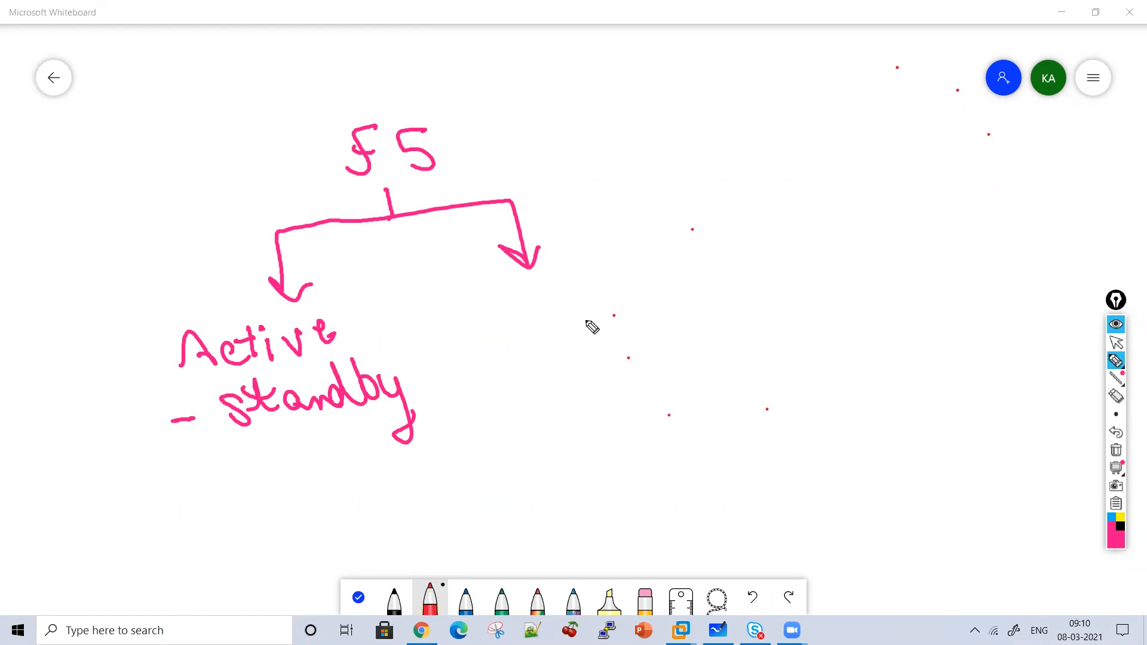
Write Active-Active by the right arrow and underline both Active words.
drag(555, 328, 637, 323)
mouse_move(627, 300)
mouse_down()
mouse_move(652, 297)
mouse_move(663, 311)
mouse_up()
drag(672, 304, 701, 293)
mouse_move(717, 305)
mouse_down()
mouse_move(727, 297)
mouse_move(744, 312)
mouse_up()
drag(756, 295, 826, 299)
drag(830, 295, 865, 299)
mouse_move(851, 282)
mouse_down()
mouse_move(877, 279)
mouse_move(897, 308)
mouse_up()
drag(901, 286, 926, 311)
drag(946, 302, 959, 310)
drag(607, 348, 733, 346)
drag(813, 344, 917, 333)
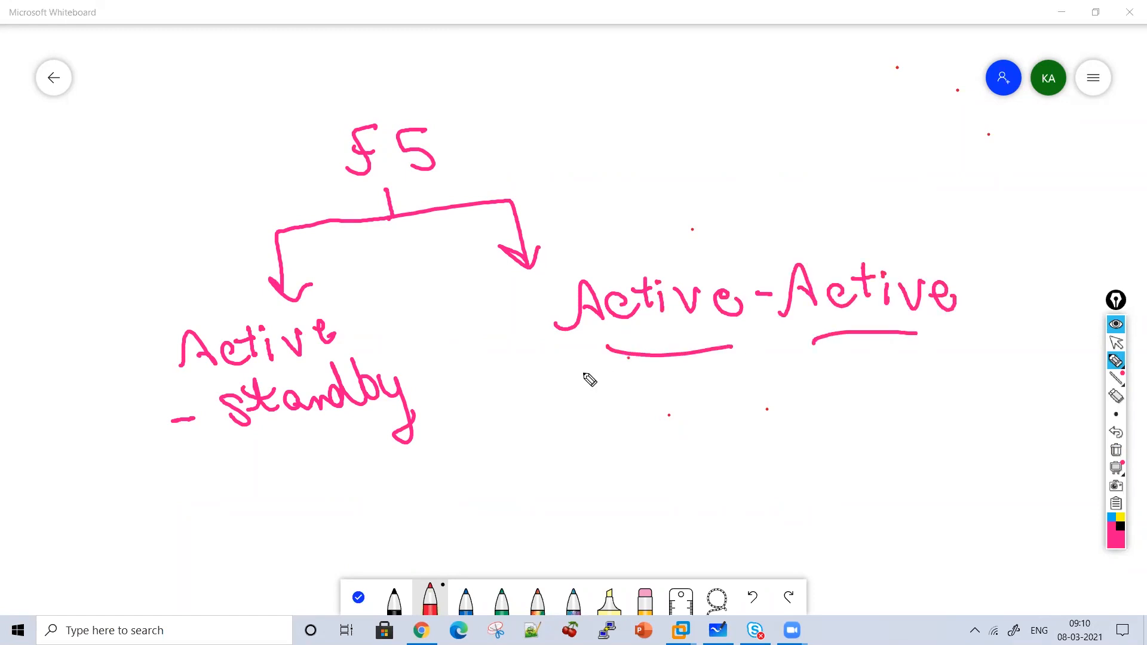
Draw an arrow below Active-Active and write Handle Traffic under it.
drag(610, 363, 611, 407)
drag(590, 383, 626, 372)
mouse_move(590, 426)
mouse_down()
mouse_move(591, 451)
mouse_move(615, 436)
mouse_up()
mouse_move(615, 426)
mouse_down()
mouse_move(616, 450)
mouse_move(639, 448)
mouse_up()
mouse_move(644, 447)
mouse_down()
mouse_move(660, 447)
mouse_move(694, 406)
mouse_up()
drag(696, 447, 735, 447)
drag(738, 436, 766, 445)
drag(609, 489, 649, 486)
mouse_move(638, 498)
mouse_down()
mouse_move(640, 524)
mouse_move(658, 514)
mouse_up()
drag(688, 491, 702, 512)
mouse_move(713, 476)
mouse_down()
mouse_move(703, 541)
mouse_move(722, 536)
mouse_up()
drag(748, 493, 751, 509)
drag(787, 494, 790, 507)
drag(900, 348, 907, 407)
Label the Active devices FS1 and FS2, write FS2 under standby, and circle Active.
drag(885, 374, 919, 382)
mouse_move(573, 210)
mouse_down()
mouse_move(580, 255)
mouse_move(598, 206)
mouse_up()
drag(579, 234, 593, 231)
drag(628, 209, 607, 247)
drag(649, 204, 664, 246)
mouse_move(849, 194)
mouse_down()
mouse_move(823, 240)
mouse_move(852, 210)
mouse_up()
mouse_move(897, 193)
mouse_down()
mouse_move(860, 240)
mouse_move(909, 215)
mouse_move(953, 222)
mouse_up()
mouse_move(183, 273)
mouse_down()
mouse_move(165, 310)
mouse_move(187, 284)
mouse_up()
mouse_move(222, 276)
mouse_down()
mouse_move(203, 297)
mouse_move(251, 299)
mouse_up()
drag(249, 517, 267, 518)
drag(278, 459, 251, 519)
mouse_move(256, 485)
mouse_down()
mouse_move(281, 482)
mouse_move(291, 503)
mouse_up()
drag(338, 473, 406, 472)
mouse_move(170, 375)
mouse_down()
mouse_move(345, 342)
mouse_move(377, 314)
mouse_move(349, 352)
mouse_up()
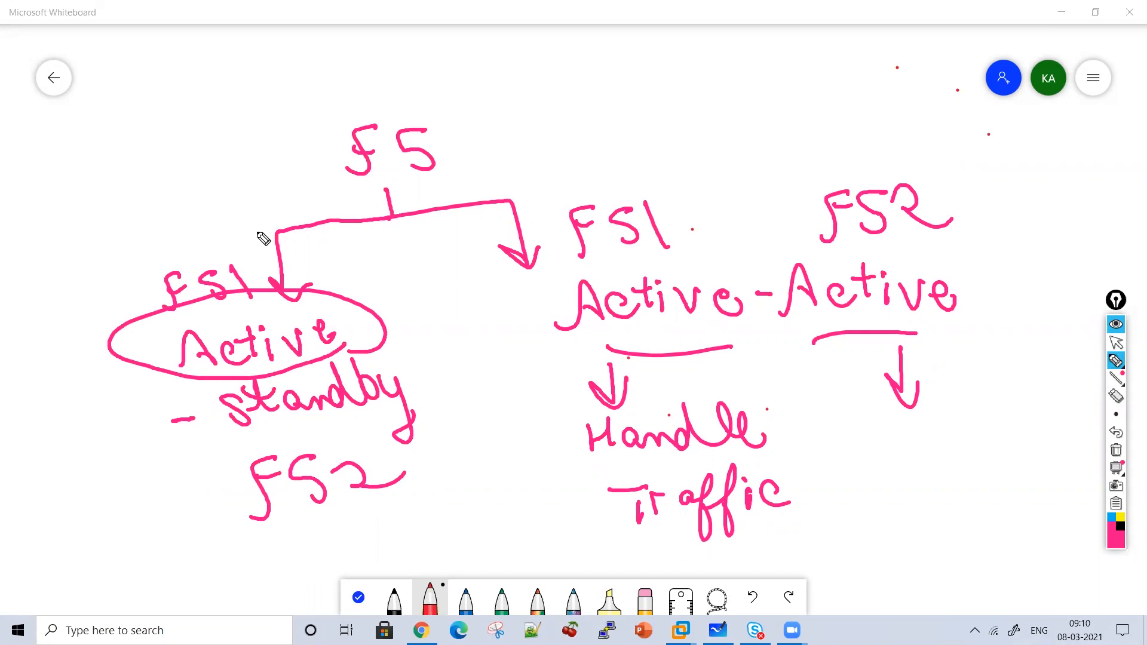
Write Handle Traffic at top left, cross out FS1's Active, and arrow into FS2.
mouse_move(224, 176)
mouse_down()
mouse_move(242, 220)
mouse_move(252, 198)
mouse_up()
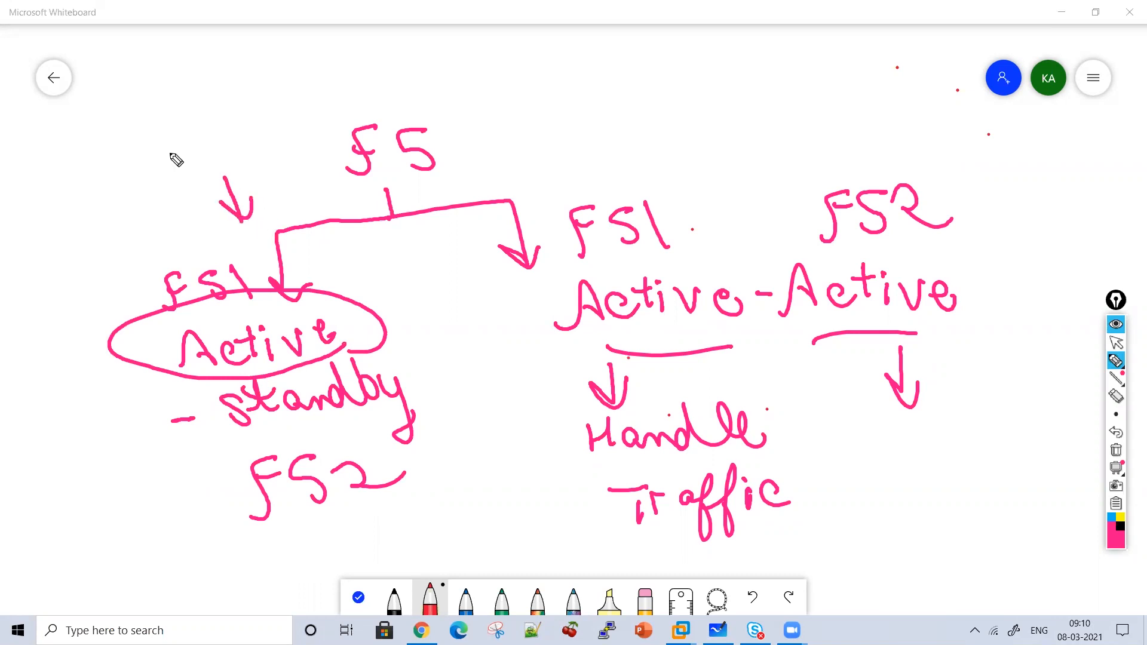
mouse_move(114, 150)
mouse_down()
mouse_move(221, 143)
mouse_move(249, 116)
mouse_move(172, 205)
mouse_move(192, 184)
mouse_move(227, 179)
mouse_move(257, 149)
mouse_move(262, 169)
mouse_up()
click(277, 147)
mouse_move(282, 160)
mouse_down()
mouse_move(290, 181)
mouse_move(339, 177)
mouse_up()
drag(301, 284, 240, 360)
drag(180, 251, 315, 342)
mouse_move(136, 454)
mouse_down()
mouse_move(144, 475)
mouse_move(213, 499)
mouse_up()
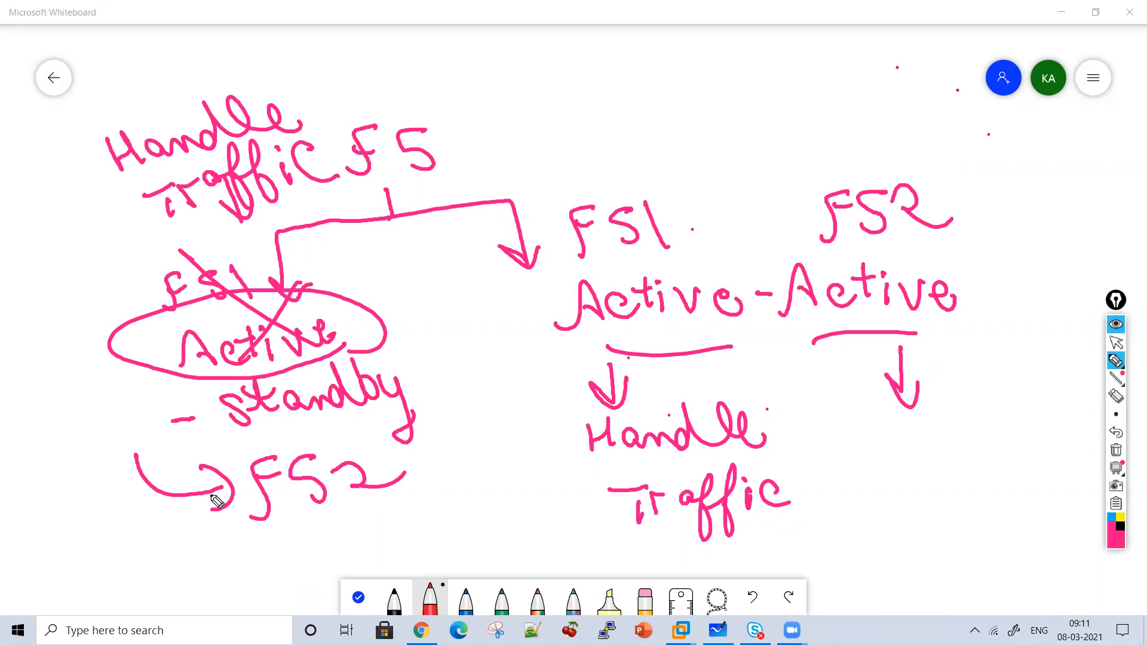
Add a bracketed (Resilence) note with 24x7 Availability above the diagram.
drag(499, 76, 513, 132)
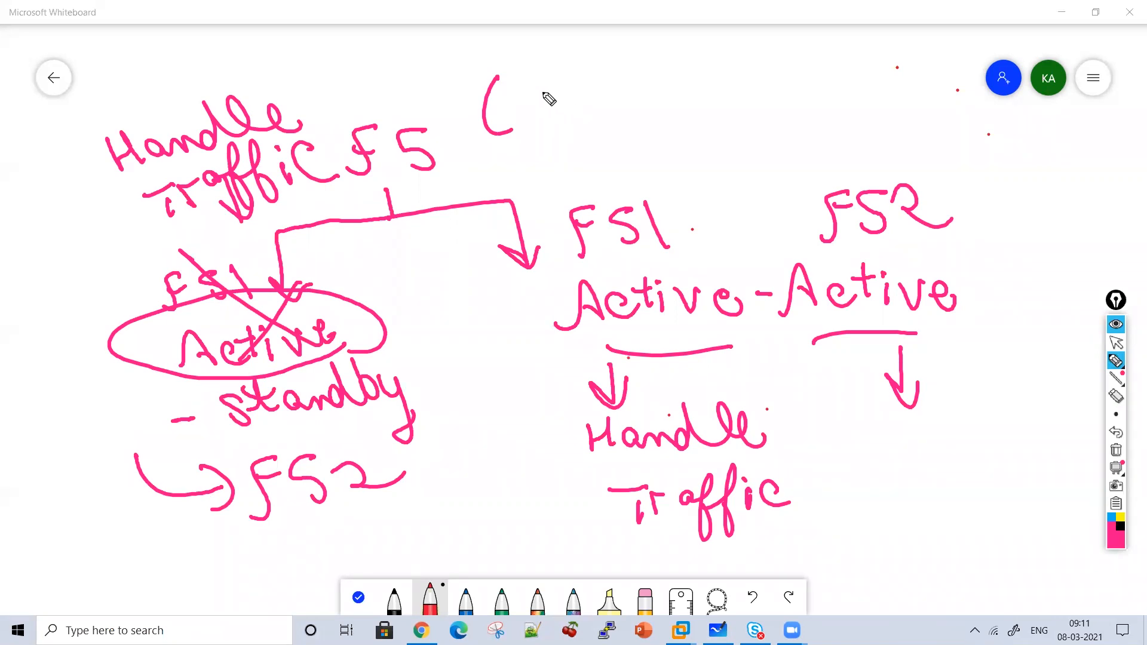
mouse_move(529, 75)
mouse_down()
mouse_move(529, 119)
mouse_move(607, 90)
mouse_move(610, 114)
mouse_move(643, 71)
mouse_move(684, 103)
mouse_move(738, 107)
mouse_move(712, 92)
mouse_move(763, 77)
mouse_move(799, 109)
mouse_up()
mouse_move(553, 137)
mouse_down()
mouse_move(704, 153)
mouse_move(909, 133)
mouse_move(938, 101)
mouse_move(955, 130)
mouse_move(984, 136)
mouse_move(1004, 172)
mouse_move(1020, 144)
mouse_up()
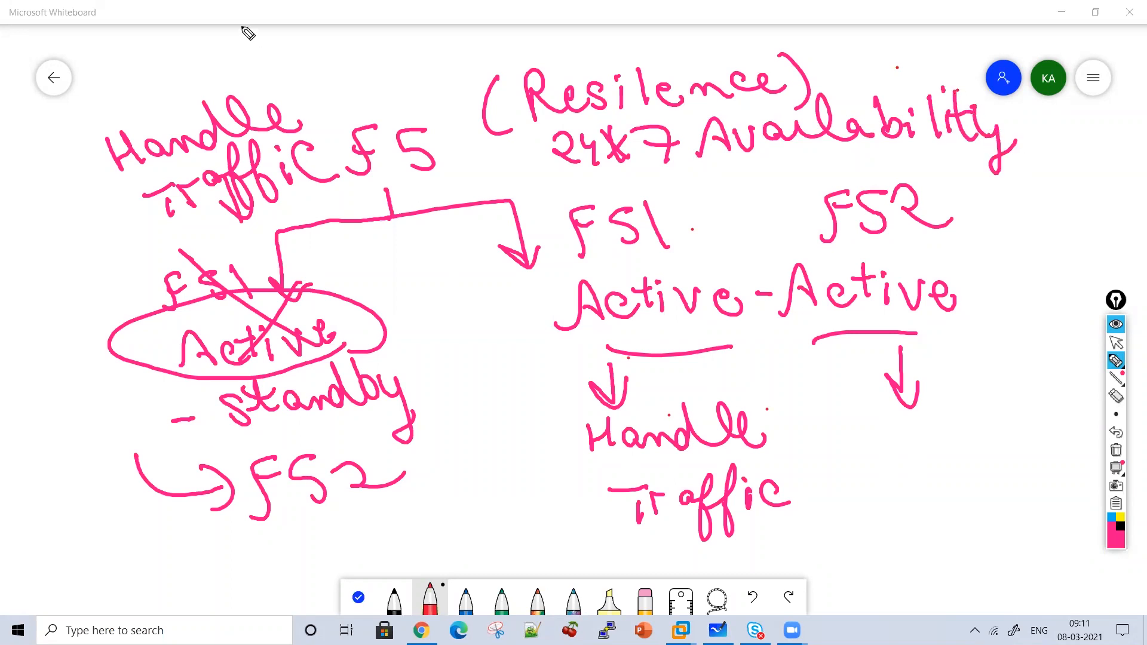
Underline FS2 twice, write Partner beside it, and clear the board.
drag(281, 538, 385, 512)
drag(305, 560, 370, 545)
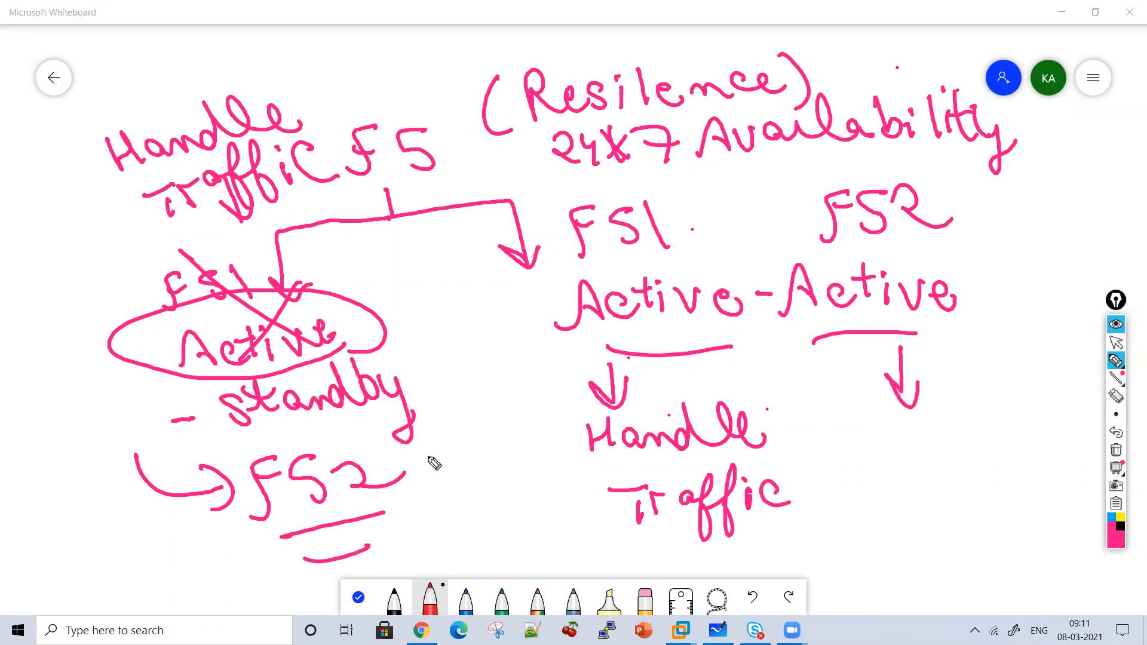
mouse_move(432, 499)
mouse_down()
mouse_move(453, 473)
mouse_move(486, 491)
mouse_move(507, 463)
mouse_move(575, 481)
mouse_up()
drag(511, 496, 524, 519)
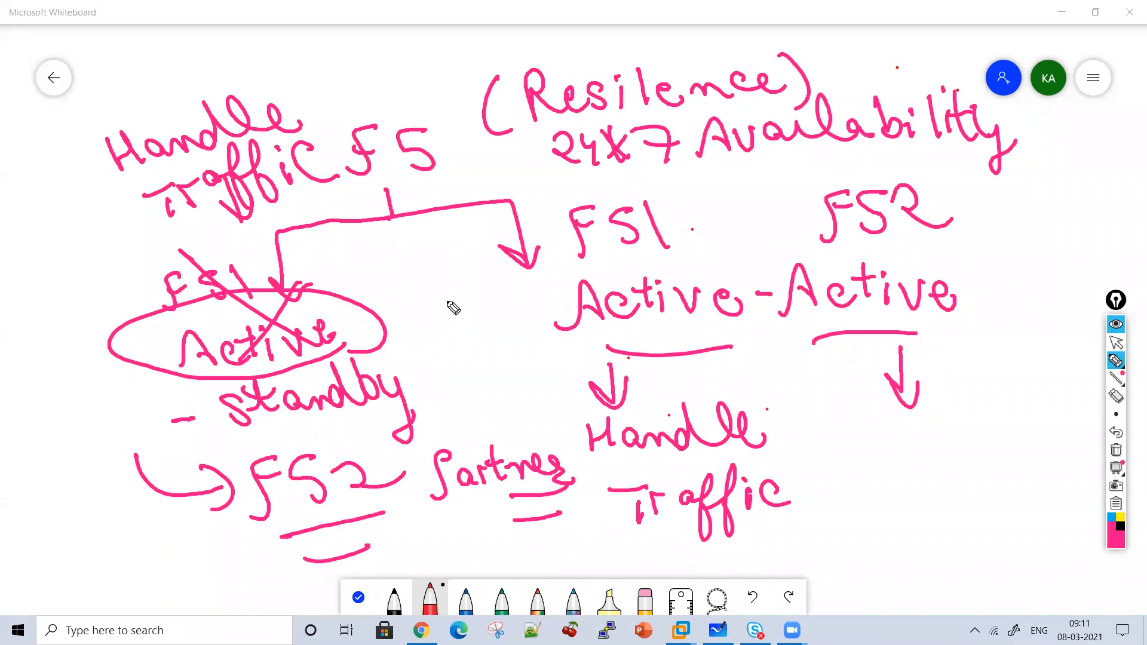
click(1116, 450)
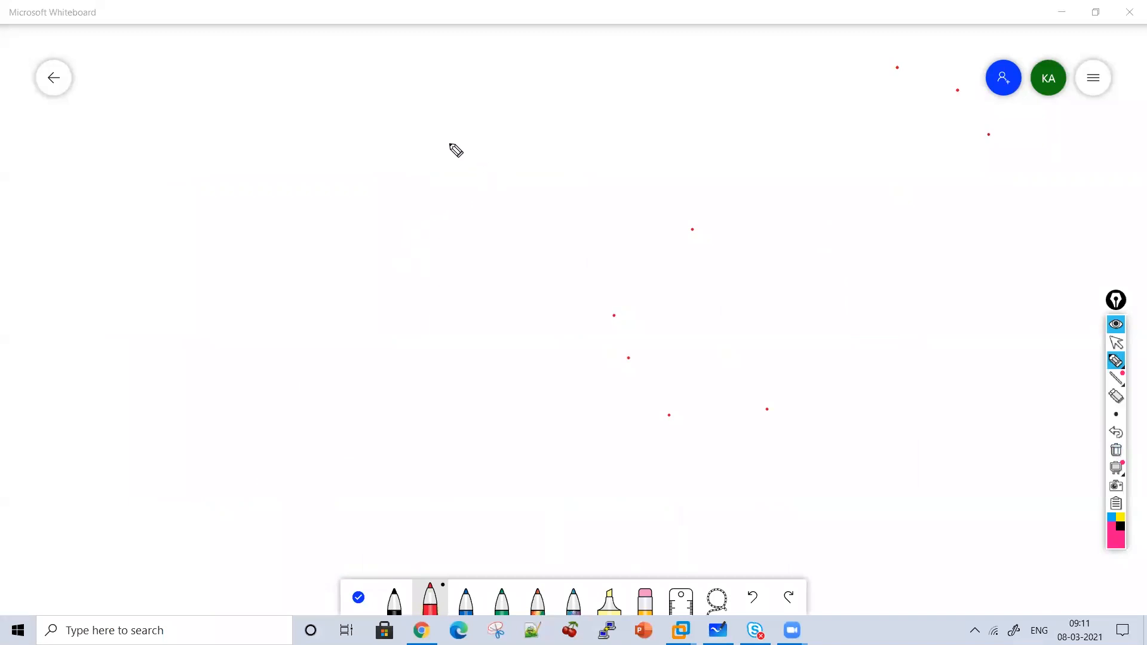
Write the underlined Components of HA heading and circled item 1, Device groups.
mouse_move(383, 119)
mouse_down()
mouse_move(371, 131)
mouse_move(456, 133)
mouse_move(485, 173)
mouse_move(553, 138)
mouse_move(699, 136)
mouse_move(739, 114)
mouse_up()
drag(667, 94, 724, 119)
mouse_move(800, 118)
mouse_down()
mouse_move(863, 102)
mouse_move(938, 146)
mouse_move(464, 173)
mouse_up()
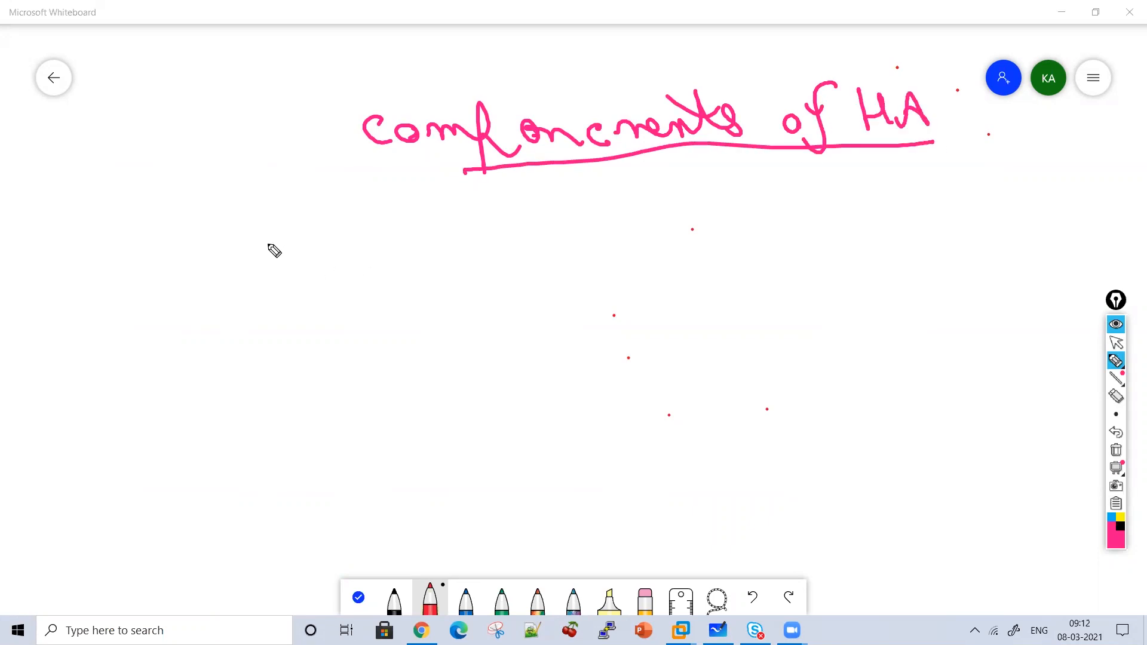
mouse_move(251, 234)
mouse_down()
mouse_move(255, 247)
mouse_move(284, 246)
mouse_move(283, 260)
mouse_up()
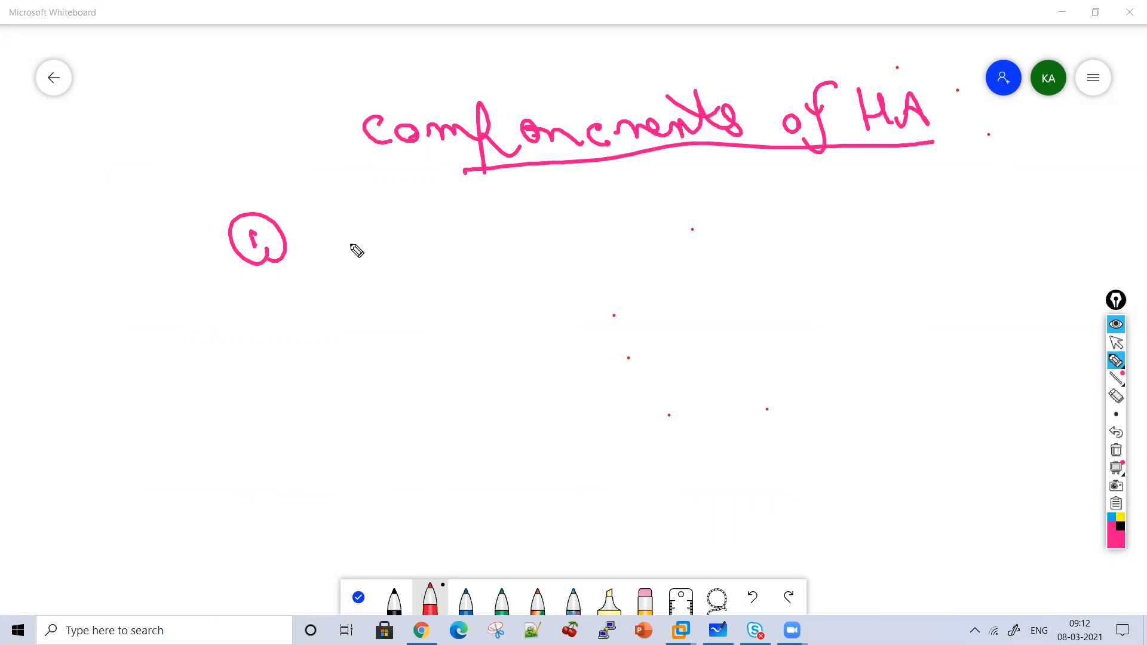
drag(325, 192, 326, 244)
mouse_move(294, 201)
mouse_down()
mouse_move(328, 247)
mouse_move(504, 248)
mouse_move(574, 209)
mouse_move(638, 232)
mouse_move(692, 215)
mouse_move(719, 249)
mouse_move(736, 242)
mouse_up()
Add circled item 2, Device Trust.
drag(263, 321, 283, 332)
drag(299, 336, 309, 345)
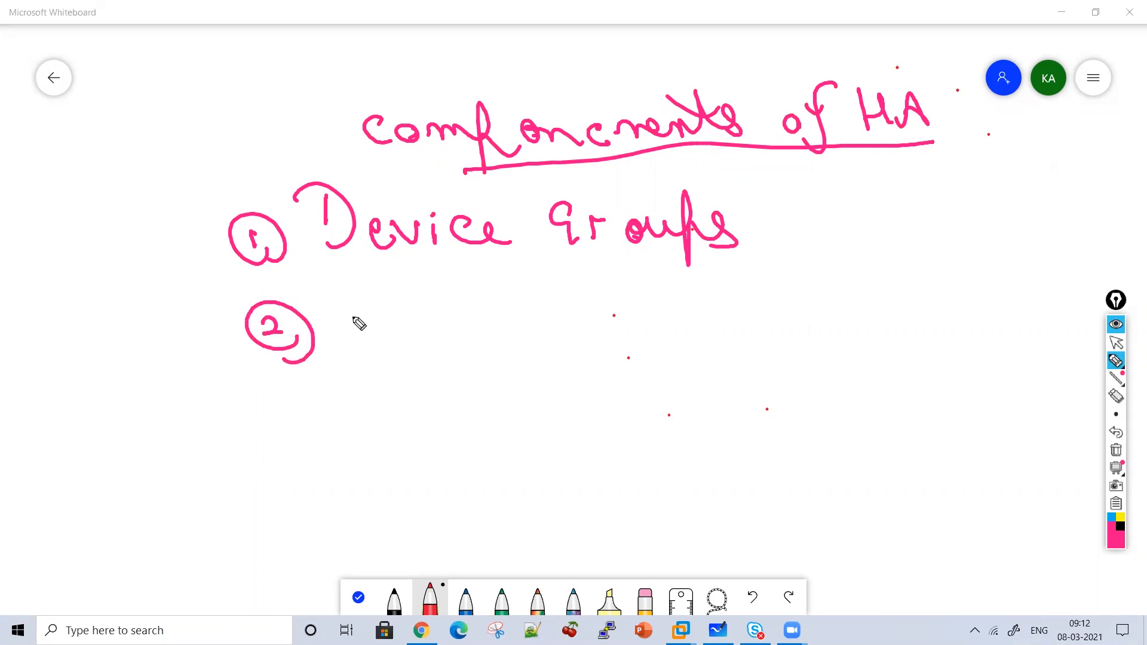
mouse_move(356, 315)
mouse_down()
mouse_move(402, 341)
mouse_move(538, 333)
mouse_move(527, 338)
mouse_up()
drag(580, 294, 618, 296)
mouse_move(597, 297)
mouse_down()
mouse_move(598, 331)
mouse_move(747, 306)
mouse_up()
drag(263, 425, 270, 448)
Add circled item 3, Traffic group.
drag(238, 430, 300, 451)
drag(359, 416, 357, 445)
drag(317, 411, 356, 410)
mouse_move(371, 425)
mouse_down()
mouse_move(410, 428)
mouse_move(441, 412)
mouse_move(445, 463)
mouse_up()
drag(419, 430, 442, 428)
mouse_move(485, 396)
mouse_down()
mouse_move(489, 448)
mouse_move(520, 421)
mouse_up()
drag(507, 430, 533, 448)
drag(573, 398, 583, 444)
drag(602, 436, 621, 419)
mouse_move(633, 418)
mouse_down()
mouse_move(657, 430)
mouse_move(696, 418)
mouse_up()
Draw brackets on both sides of the three items, then clear the board.
mouse_move(708, 380)
mouse_down()
mouse_move(711, 466)
mouse_move(767, 442)
mouse_up()
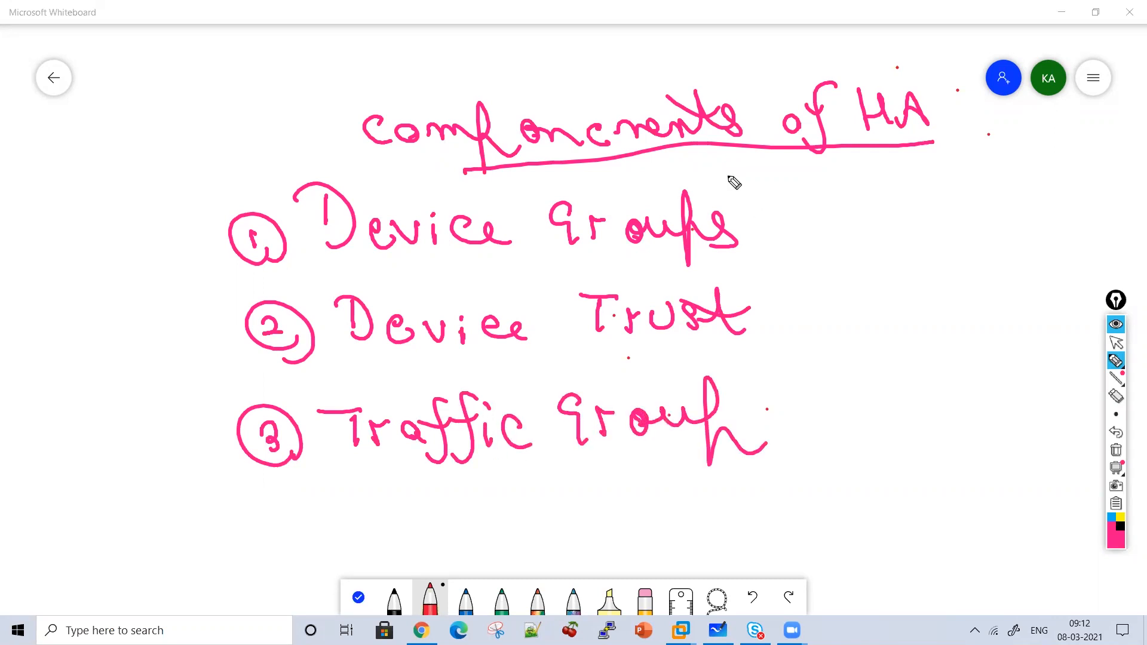
drag(720, 173, 830, 424)
drag(788, 464, 832, 424)
mouse_move(199, 194)
mouse_down()
mouse_move(215, 472)
mouse_move(231, 472)
mouse_up()
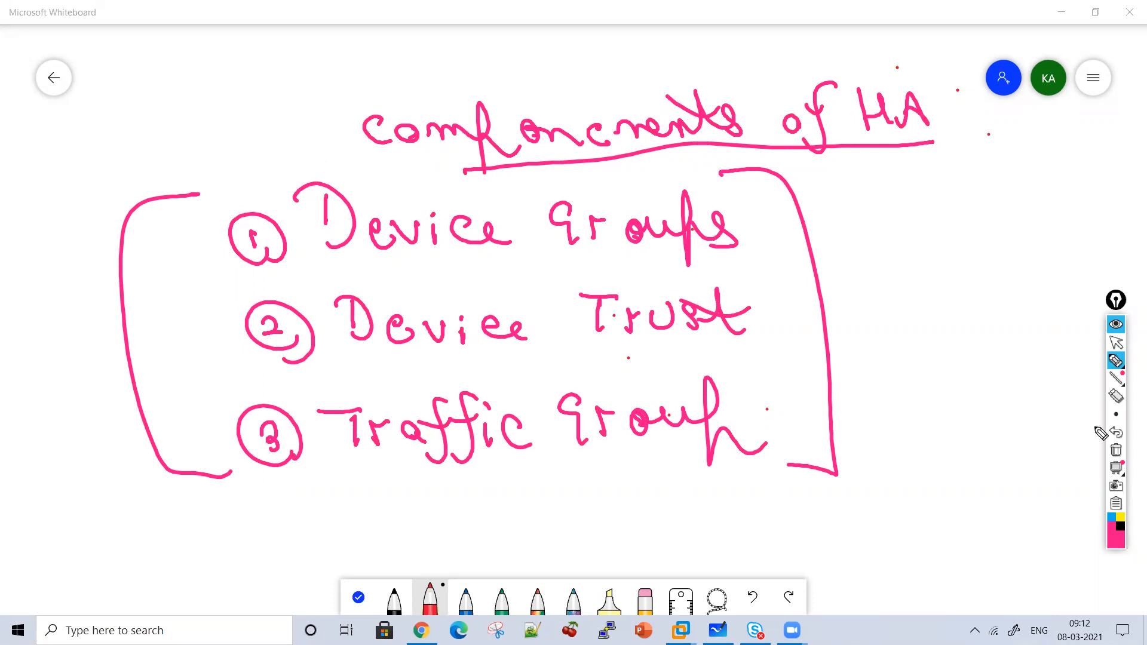
click(1116, 451)
Write the underlined Advantage of HA heading with a circled point 1.
mouse_move(289, 151)
mouse_down()
mouse_move(328, 122)
mouse_move(496, 149)
mouse_move(504, 97)
mouse_move(630, 146)
mouse_move(743, 89)
mouse_move(871, 143)
mouse_move(874, 159)
mouse_up()
drag(740, 170, 572, 172)
drag(252, 245, 255, 266)
mouse_move(256, 227)
mouse_down()
mouse_move(287, 264)
mouse_move(276, 239)
mouse_up()
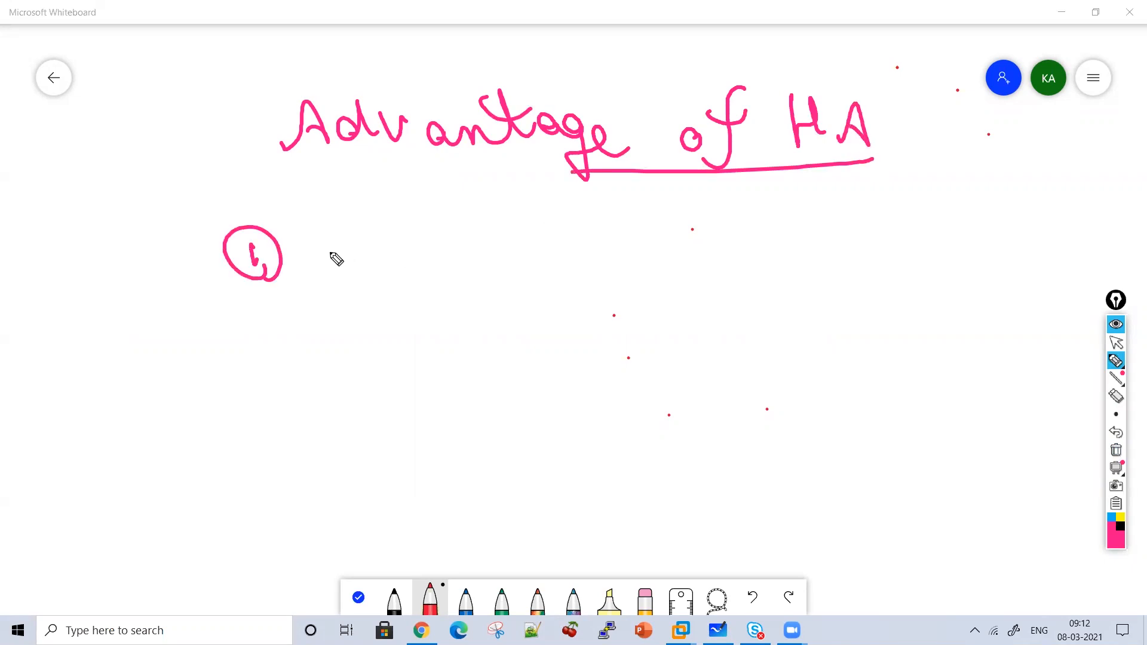
Write point 1: If one device in clustering down, another device will handle traffic.
mouse_move(325, 222)
mouse_down()
mouse_move(333, 264)
mouse_move(384, 281)
mouse_move(442, 248)
mouse_move(510, 272)
mouse_move(559, 254)
mouse_move(620, 259)
mouse_move(625, 246)
mouse_move(706, 236)
mouse_move(746, 248)
mouse_up()
click(686, 210)
mouse_move(817, 238)
mouse_down()
mouse_move(871, 245)
mouse_move(1034, 211)
mouse_move(1102, 227)
mouse_move(1073, 203)
mouse_move(930, 206)
mouse_up()
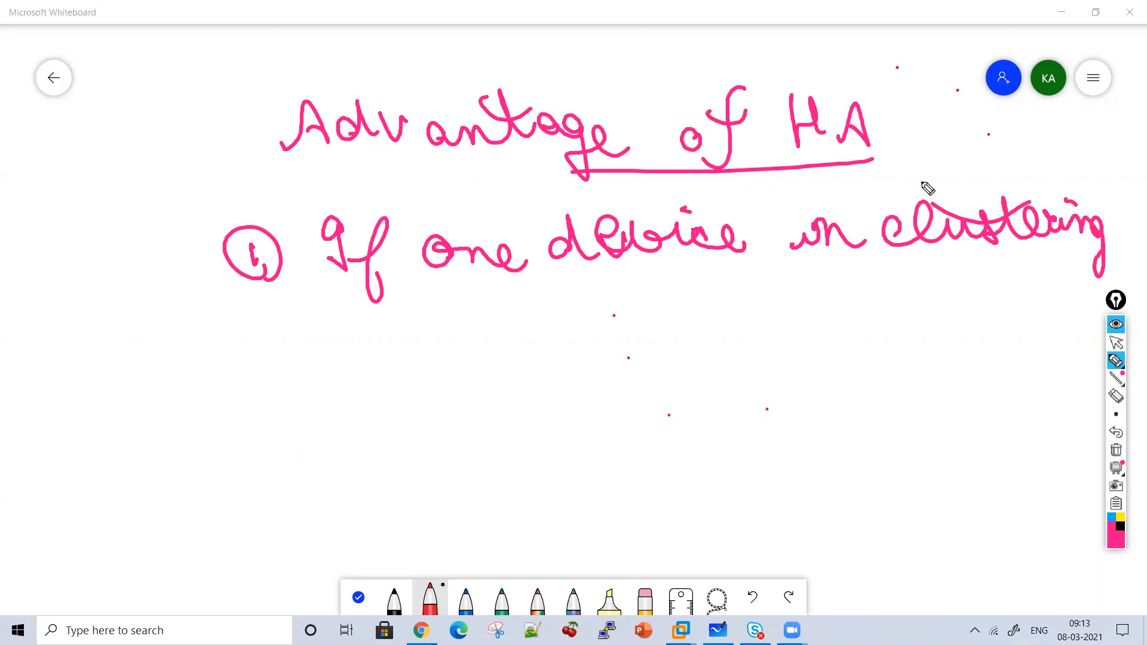
mouse_move(314, 345)
mouse_down()
mouse_move(302, 340)
mouse_move(602, 335)
mouse_move(622, 306)
mouse_move(756, 329)
mouse_up()
drag(610, 273, 682, 307)
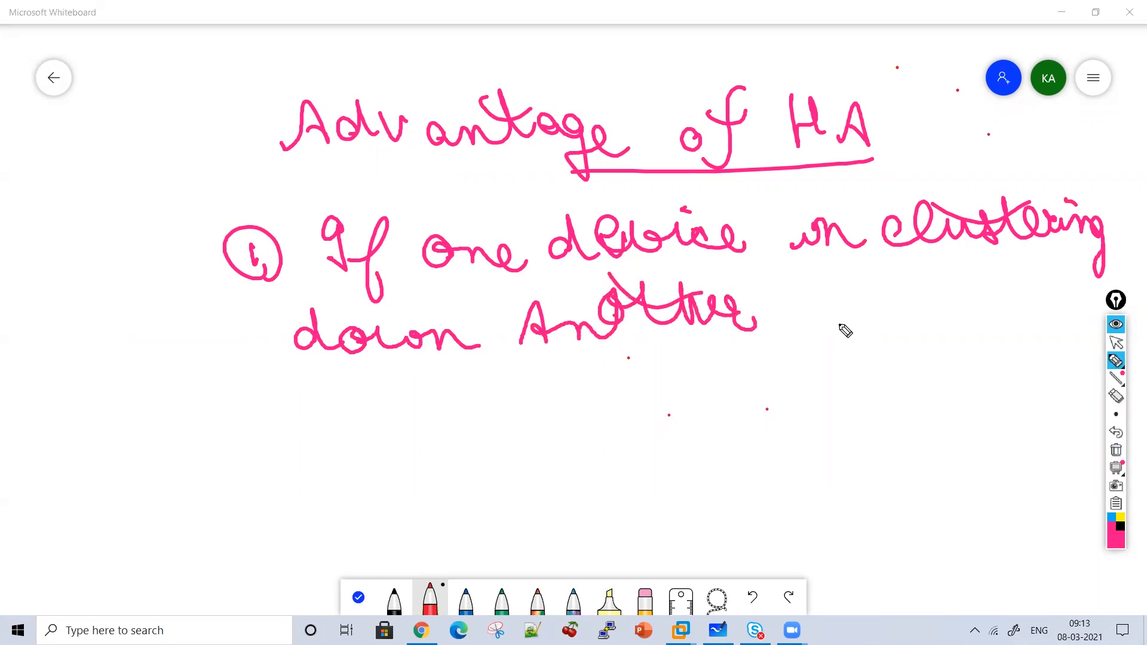
drag(846, 301, 1001, 323)
click(937, 274)
mouse_move(328, 412)
mouse_down()
mouse_move(345, 435)
mouse_move(442, 418)
mouse_move(481, 425)
mouse_up()
click(402, 378)
mouse_move(521, 380)
mouse_down()
mouse_move(579, 409)
mouse_move(617, 410)
mouse_move(653, 379)
mouse_move(848, 402)
mouse_move(902, 376)
mouse_move(916, 444)
mouse_up()
mouse_move(943, 387)
mouse_down()
mouse_move(941, 424)
mouse_move(999, 417)
mouse_up()
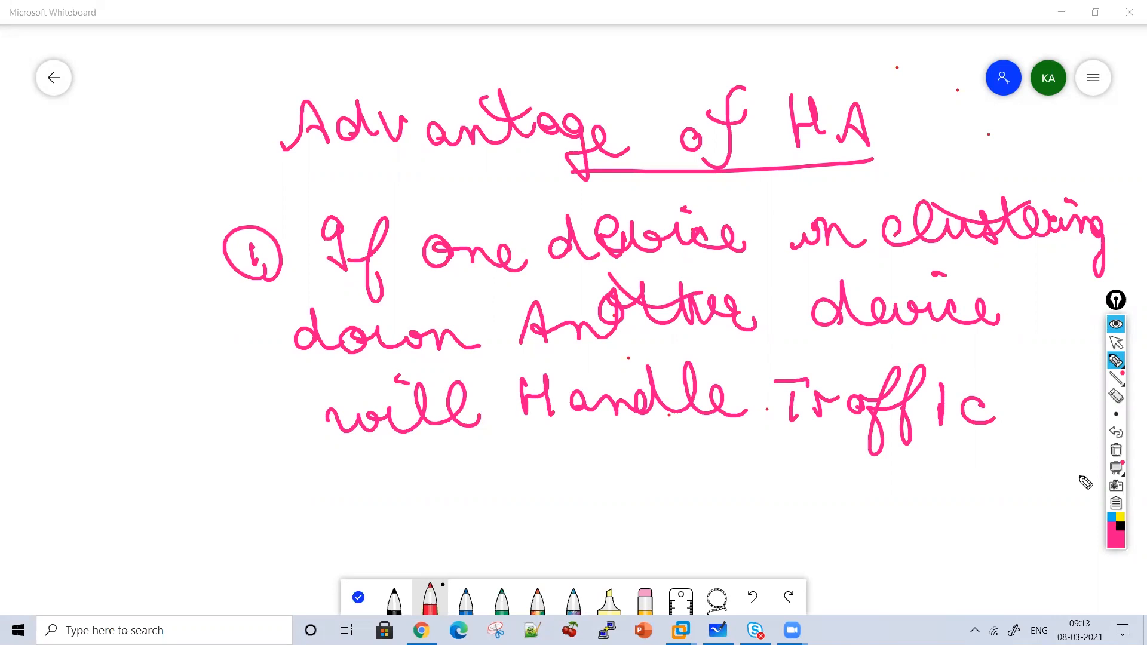
Clear the board and start a new heading beginning with 'Ad'.
click(1116, 454)
mouse_move(216, 152)
mouse_down()
mouse_move(264, 144)
mouse_move(261, 133)
mouse_move(320, 154)
mouse_up()
drag(327, 100, 341, 117)
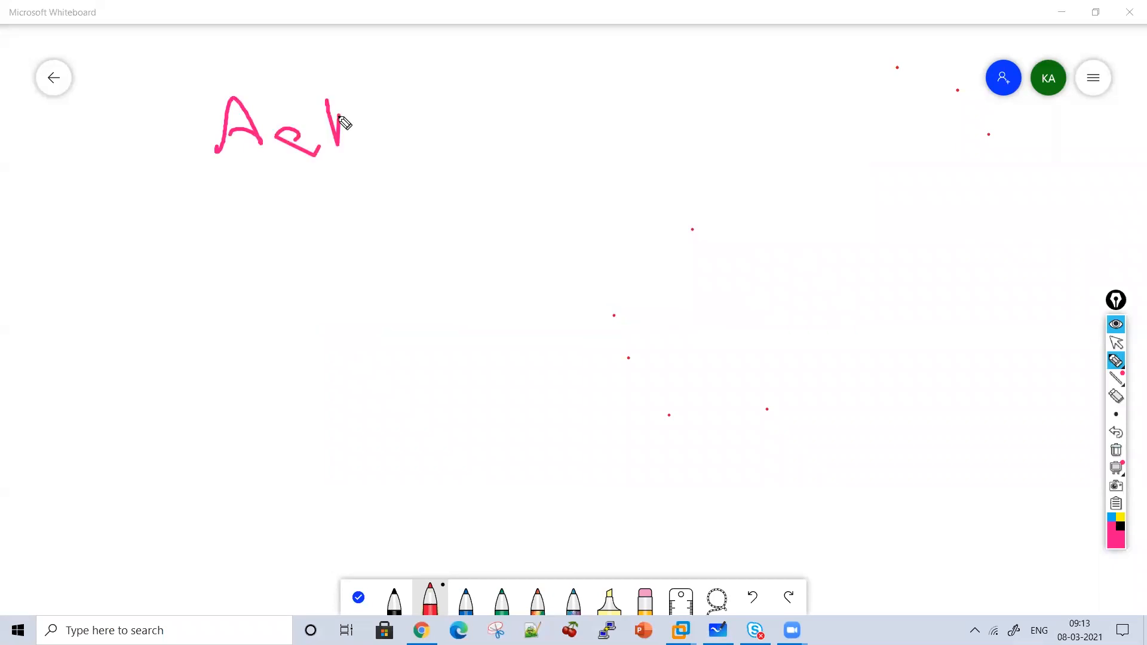
Clear the board, then write and underline an 'Active-standby' heading beside a vertical divider.
click(1116, 455)
mouse_move(218, 141)
mouse_down()
mouse_move(239, 102)
mouse_move(265, 144)
mouse_move(238, 125)
mouse_move(310, 143)
mouse_up()
drag(321, 99, 324, 137)
drag(307, 112, 330, 113)
mouse_move(339, 122)
mouse_down()
mouse_move(346, 141)
mouse_move(375, 113)
mouse_up()
click(337, 104)
mouse_move(390, 129)
mouse_down()
mouse_move(410, 142)
mouse_move(434, 125)
mouse_move(467, 142)
mouse_up()
mouse_move(495, 92)
mouse_down()
mouse_move(538, 141)
mouse_move(609, 120)
mouse_move(651, 169)
mouse_move(668, 134)
mouse_up()
drag(687, 58, 682, 453)
drag(635, 192, 191, 168)
Write the labels FS1 and FS2 under the Active-standby heading.
drag(310, 227, 334, 190)
drag(314, 209, 345, 225)
drag(381, 187, 387, 224)
drag(499, 231, 509, 185)
mouse_move(494, 189)
mouse_down()
mouse_move(526, 186)
mouse_move(526, 222)
mouse_move(620, 229)
mouse_up()
Write the 'Active-Active' heading on the right side of the divider.
mouse_move(800, 130)
mouse_down()
mouse_move(853, 112)
mouse_move(882, 125)
mouse_up()
mouse_move(868, 103)
mouse_down()
mouse_move(892, 99)
mouse_move(907, 125)
mouse_move(943, 99)
mouse_up()
drag(951, 113, 1009, 121)
mouse_move(821, 147)
mouse_down()
mouse_move(800, 195)
mouse_move(843, 178)
mouse_up()
mouse_move(867, 164)
mouse_down()
mouse_move(867, 175)
mouse_move(896, 176)
mouse_up()
mouse_move(880, 160)
mouse_down()
mouse_move(910, 158)
mouse_move(913, 179)
mouse_up()
mouse_move(931, 164)
mouse_down()
mouse_move(960, 160)
mouse_move(987, 187)
mouse_up()
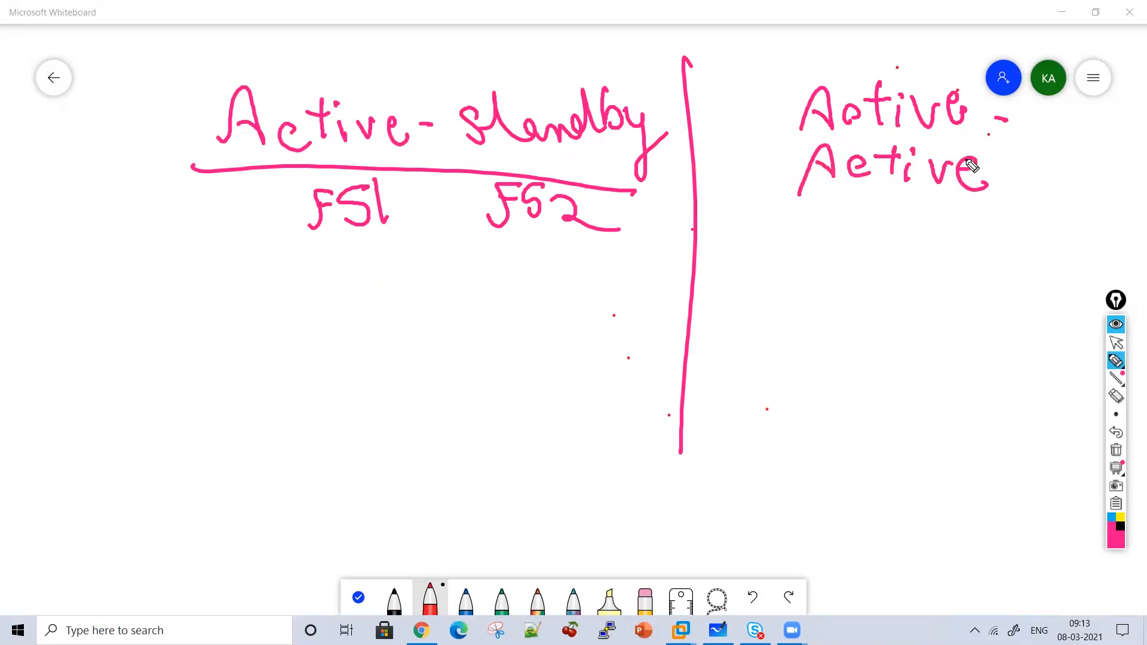
Draw a top device box connected down to a cloud with a two-branch connector below.
mouse_move(228, 224)
mouse_down()
mouse_move(282, 280)
mouse_move(292, 276)
mouse_up()
mouse_move(362, 242)
mouse_down()
mouse_move(358, 266)
mouse_move(383, 272)
mouse_up()
mouse_move(234, 282)
mouse_down()
mouse_move(236, 322)
mouse_move(193, 323)
mouse_move(256, 375)
mouse_move(164, 372)
mouse_up()
drag(175, 321, 174, 382)
mouse_move(199, 385)
mouse_down()
mouse_move(200, 416)
mouse_move(114, 419)
mouse_move(115, 459)
mouse_up()
drag(174, 422, 312, 463)
Draw boxes under both branches, labelled FS1 on the left and FS2 on the right.
mouse_move(95, 450)
mouse_down()
mouse_move(57, 530)
mouse_move(117, 457)
mouse_up()
mouse_move(75, 469)
mouse_down()
mouse_move(60, 511)
mouse_move(92, 464)
mouse_up()
mouse_move(72, 487)
mouse_down()
mouse_move(90, 484)
mouse_move(127, 513)
mouse_up()
mouse_move(334, 477)
mouse_down()
mouse_move(404, 466)
mouse_move(359, 455)
mouse_up()
mouse_move(320, 478)
mouse_down()
mouse_move(298, 513)
mouse_move(333, 476)
mouse_up()
mouse_move(334, 492)
mouse_down()
mouse_move(355, 484)
mouse_move(339, 512)
mouse_up()
drag(374, 487, 416, 505)
Label FS1 as 'Active' and FS2 as 'standby'.
drag(32, 591, 60, 587)
drag(37, 574, 83, 585)
drag(91, 554, 89, 583)
mouse_move(95, 565)
mouse_down()
mouse_move(117, 584)
mouse_move(144, 563)
mouse_move(172, 578)
mouse_up()
mouse_move(479, 454)
mouse_down()
mouse_move(537, 479)
mouse_move(633, 460)
mouse_move(664, 530)
mouse_up()
drag(478, 445, 508, 454)
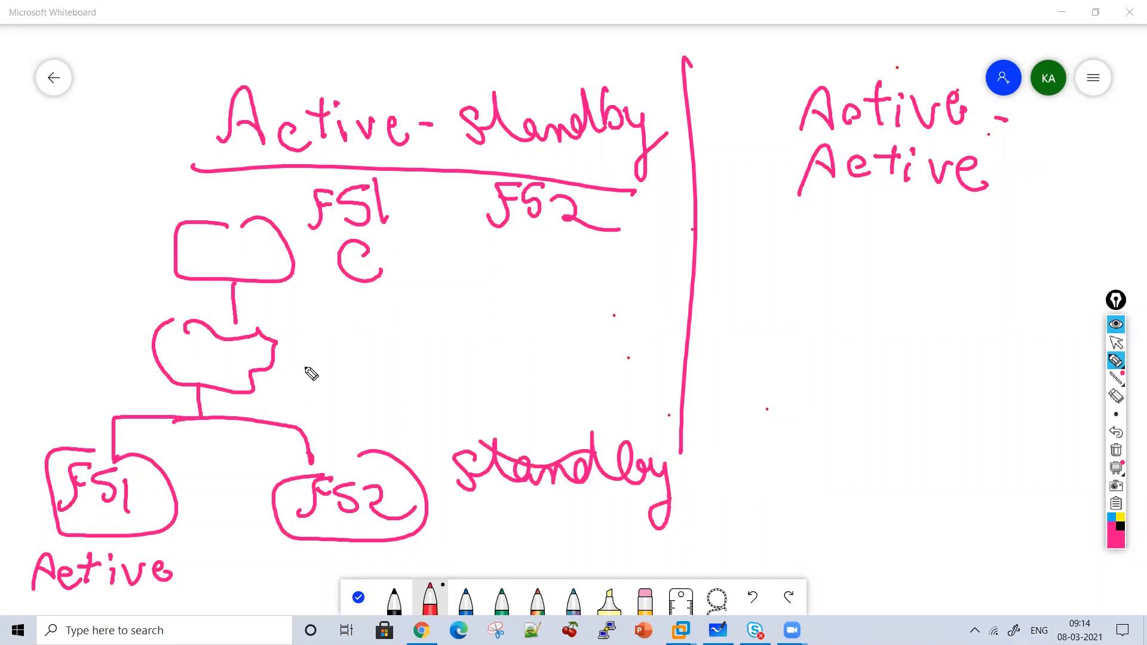
Draw a dashed traffic path into FS1 and note 'Handle Traffic' with an arrow above standby.
mouse_move(139, 216)
mouse_down()
mouse_move(147, 353)
mouse_move(71, 399)
mouse_move(90, 447)
mouse_up()
drag(63, 409, 110, 408)
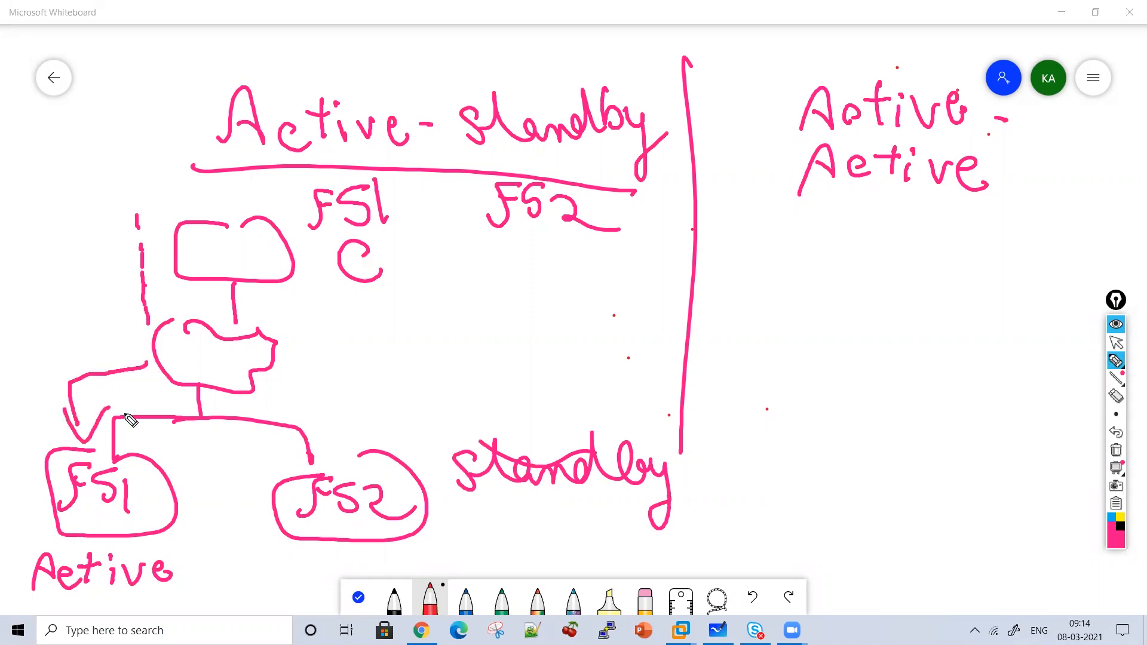
mouse_move(460, 439)
mouse_down()
mouse_move(431, 383)
mouse_move(449, 391)
mouse_up()
drag(473, 321, 477, 357)
mouse_move(476, 340)
mouse_down()
mouse_move(504, 325)
mouse_move(537, 340)
mouse_move(656, 312)
mouse_move(677, 339)
mouse_up()
mouse_move(525, 386)
mouse_down()
mouse_move(574, 388)
mouse_move(615, 373)
mouse_move(630, 412)
mouse_move(653, 373)
mouse_move(690, 398)
mouse_up()
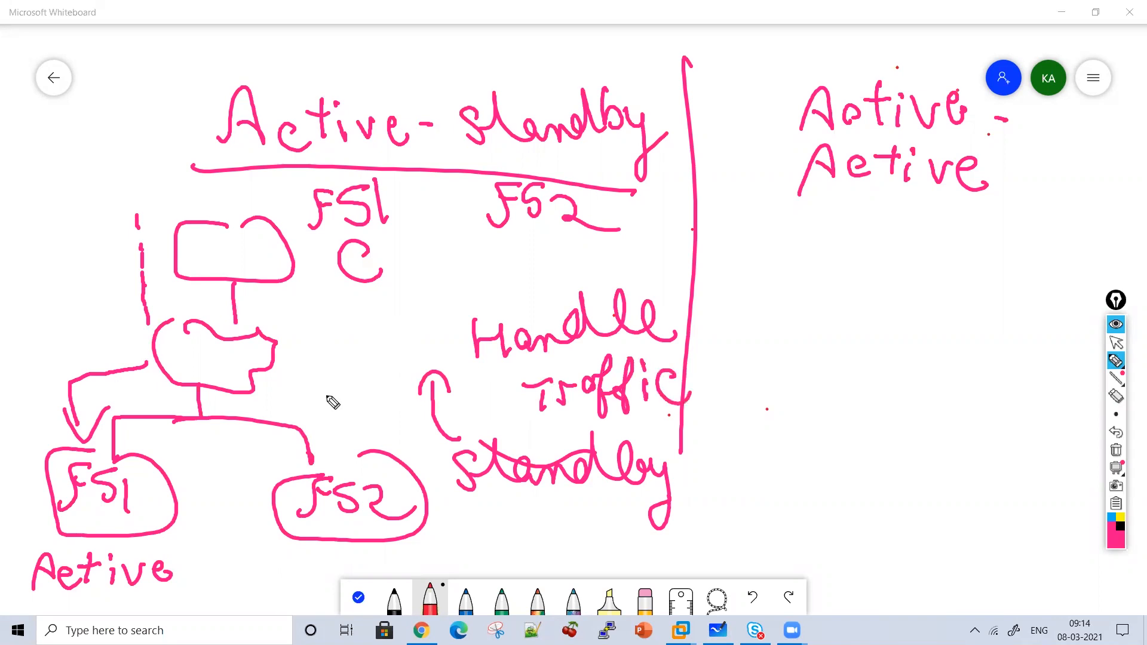
Cross out FS1 with an X and show traffic redirecting to FS2.
drag(177, 321, 60, 508)
drag(48, 370, 161, 514)
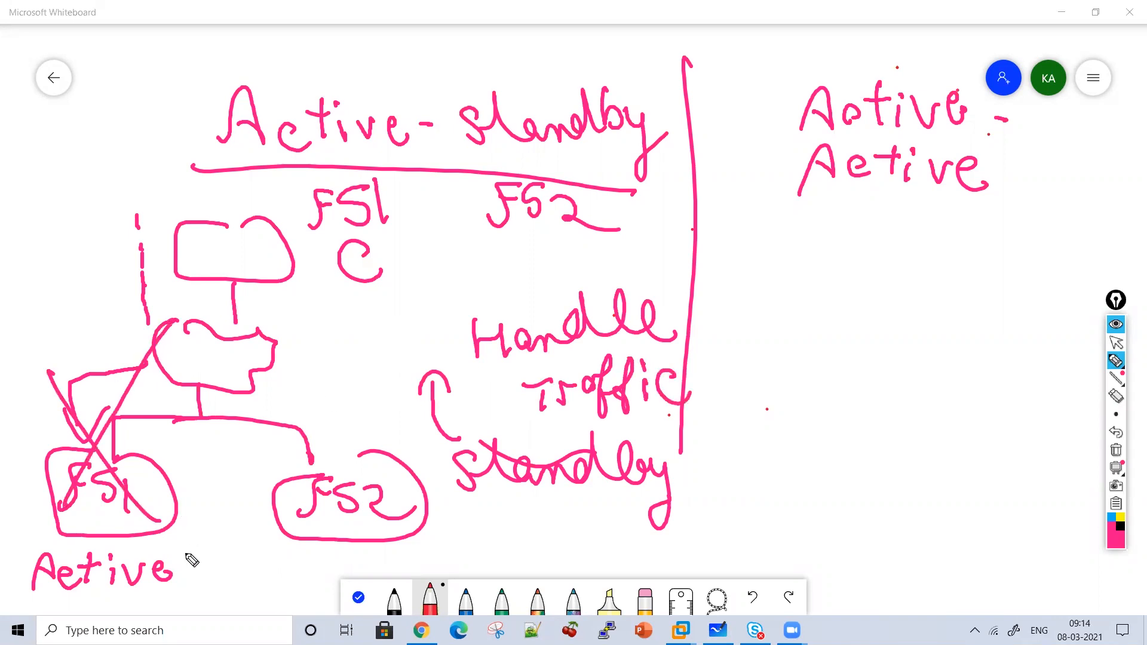
mouse_move(308, 297)
mouse_down()
mouse_move(310, 377)
mouse_move(349, 438)
mouse_up()
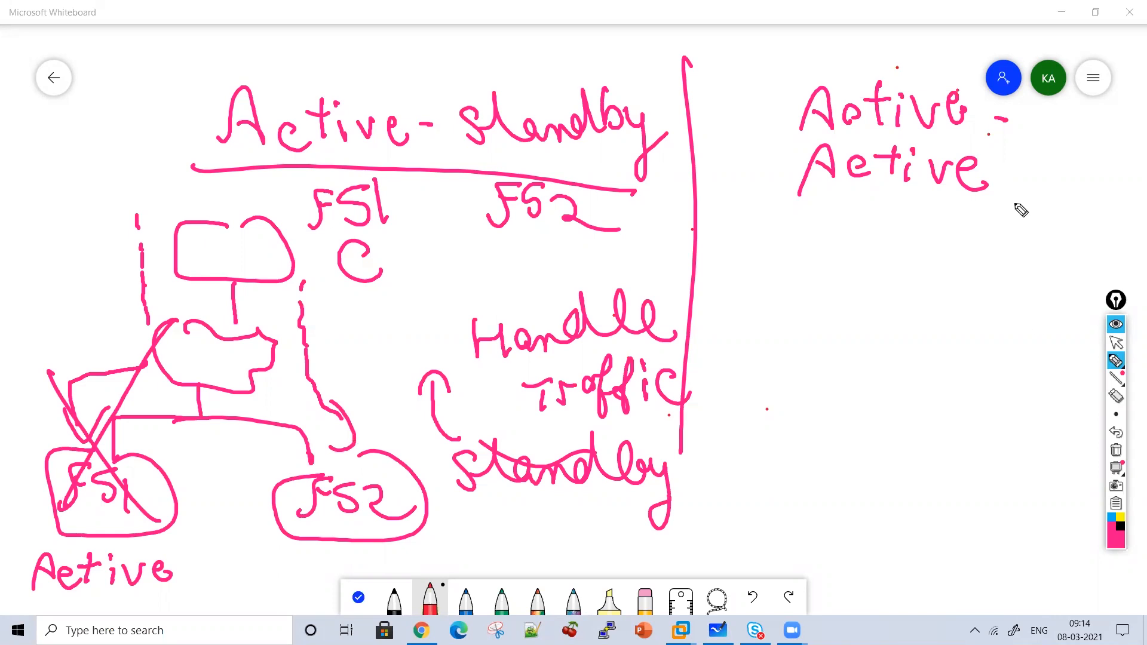
Draw a top box connected down to a cloud labelled 'Internet'.
mouse_move(918, 233)
mouse_down()
mouse_move(886, 287)
mouse_move(930, 244)
mouse_up()
mouse_move(935, 304)
mouse_down()
mouse_move(934, 332)
mouse_move(870, 364)
mouse_move(997, 373)
mouse_move(931, 338)
mouse_up()
drag(790, 324, 817, 324)
mouse_move(804, 326)
mouse_down()
mouse_move(801, 347)
mouse_move(884, 332)
mouse_move(981, 342)
mouse_up()
drag(940, 299, 1006, 312)
Connect the Internet cloud to two boxes labelled FS1 and FS2.
mouse_move(912, 420)
mouse_down()
mouse_move(793, 452)
mouse_move(825, 515)
mouse_move(841, 462)
mouse_up()
mouse_move(783, 469)
mouse_down()
mouse_move(774, 503)
mouse_move(801, 468)
mouse_up()
drag(784, 483, 795, 482)
drag(818, 472, 799, 496)
drag(834, 468, 839, 505)
mouse_move(925, 418)
mouse_down()
mouse_move(1064, 453)
mouse_move(1101, 491)
mouse_up()
drag(1063, 449, 1101, 492)
drag(1016, 472, 997, 498)
mouse_move(1010, 470)
mouse_down()
mouse_move(1030, 469)
mouse_move(1029, 496)
mouse_up()
drag(1056, 478, 1089, 495)
Write 'Active' under both the FS1 and FS2 boxes.
drag(782, 565, 810, 564)
drag(814, 560, 842, 565)
mouse_move(830, 547)
mouse_down()
mouse_move(860, 545)
mouse_move(854, 568)
mouse_move(885, 545)
mouse_up()
drag(888, 560, 905, 567)
mouse_move(986, 567)
mouse_down()
mouse_move(1010, 536)
mouse_move(1017, 568)
mouse_up()
drag(1016, 559, 1049, 573)
mouse_move(1034, 555)
mouse_down()
mouse_move(1077, 548)
mouse_move(1072, 573)
mouse_up()
drag(1078, 553, 1119, 570)
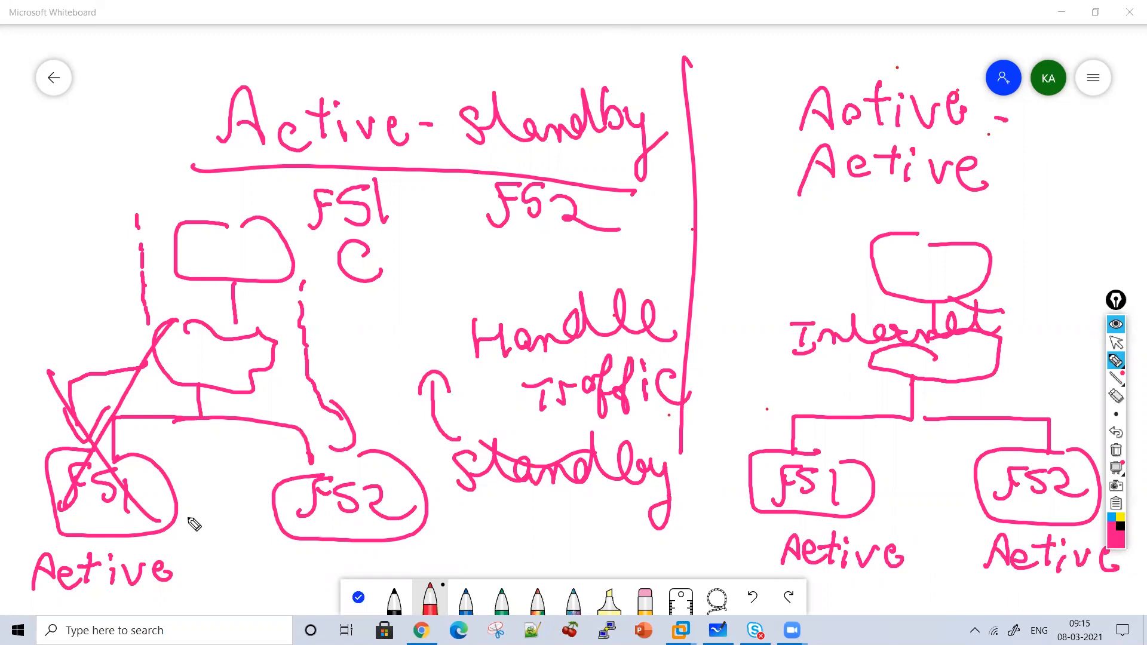
Write 'Freezing traffic' on the left side of the board.
mouse_move(45, 326)
mouse_down()
mouse_move(31, 276)
mouse_move(78, 296)
mouse_move(220, 257)
mouse_move(232, 297)
mouse_up()
mouse_move(78, 335)
mouse_down()
mouse_move(103, 335)
mouse_move(128, 310)
mouse_move(160, 340)
mouse_move(166, 302)
mouse_move(176, 322)
mouse_up()
drag(204, 311, 192, 329)
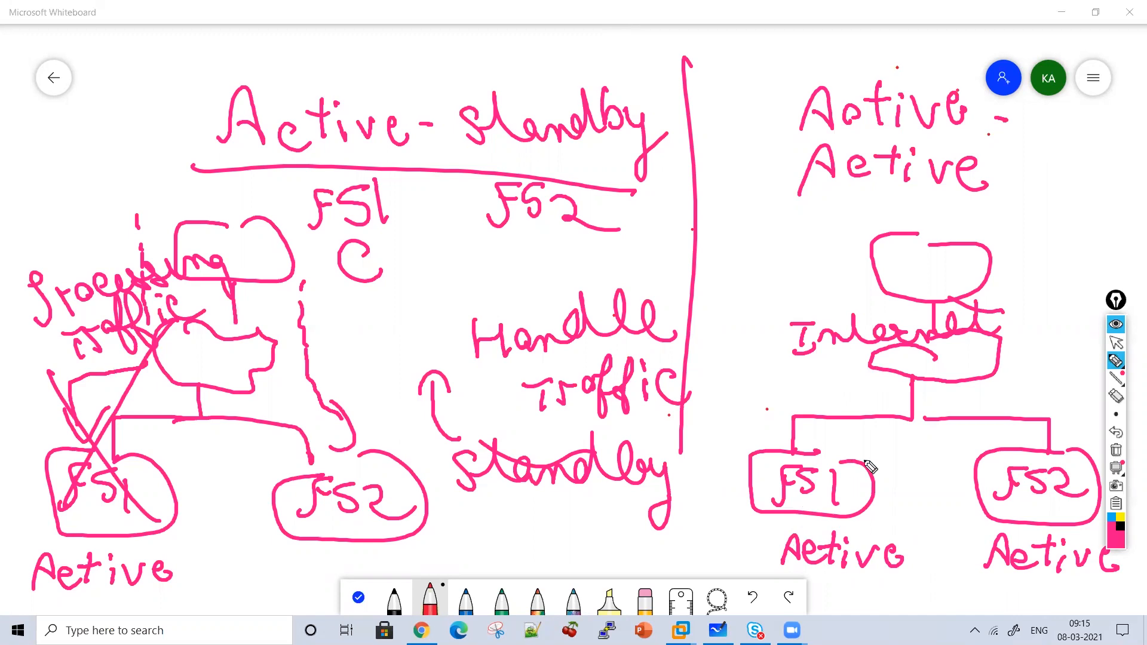
Draw traffic arrows toward FS1 and FS2 and mark each branch 50%.
drag(814, 238, 831, 317)
mouse_move(843, 356)
mouse_down()
mouse_move(804, 364)
mouse_move(788, 412)
mouse_move(807, 393)
mouse_up()
mouse_move(992, 267)
mouse_down()
mouse_move(1025, 264)
mouse_move(1045, 358)
mouse_move(1042, 410)
mouse_move(1069, 388)
mouse_up()
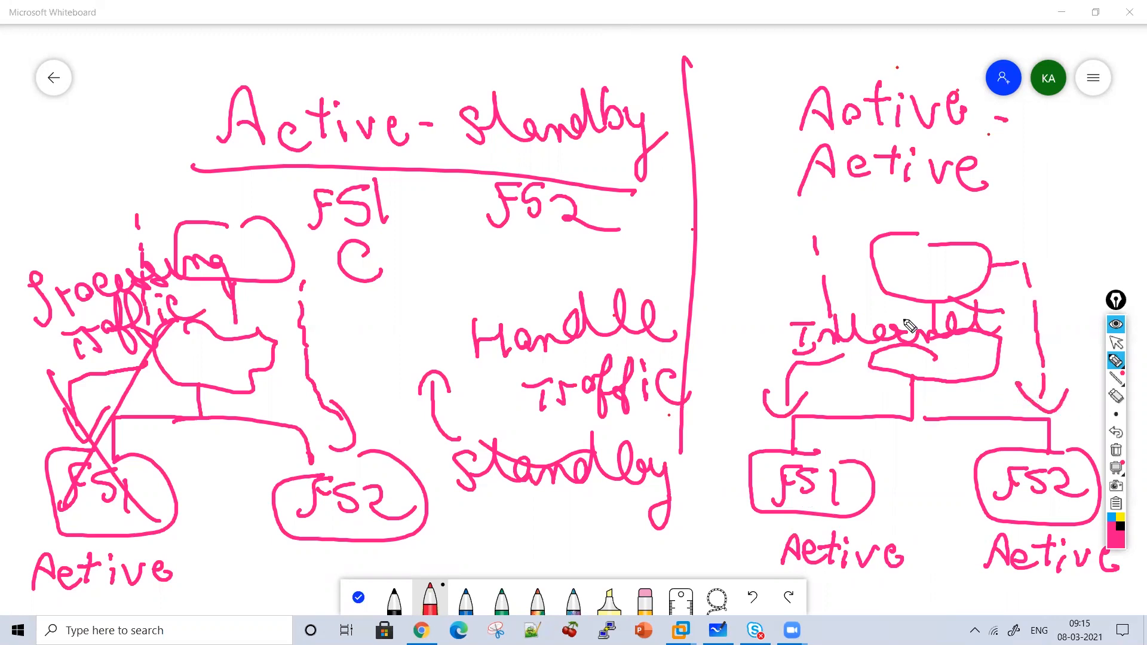
drag(860, 423, 841, 425)
drag(841, 426, 840, 459)
drag(875, 445, 940, 444)
drag(944, 419, 959, 417)
drag(969, 427, 994, 447)
drag(1009, 429, 1010, 435)
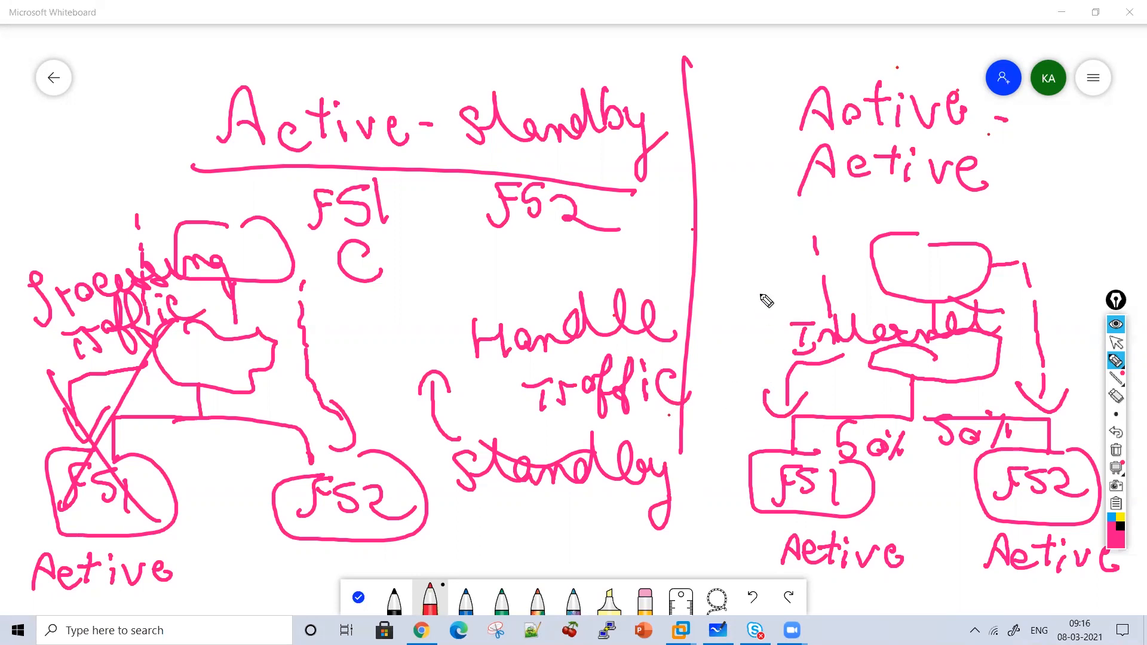
Underline the Active-Active heading, add arrowed traffic lines to FS1 and FS2, and circle the Active-standby heading.
drag(846, 137, 914, 135)
drag(848, 195, 917, 190)
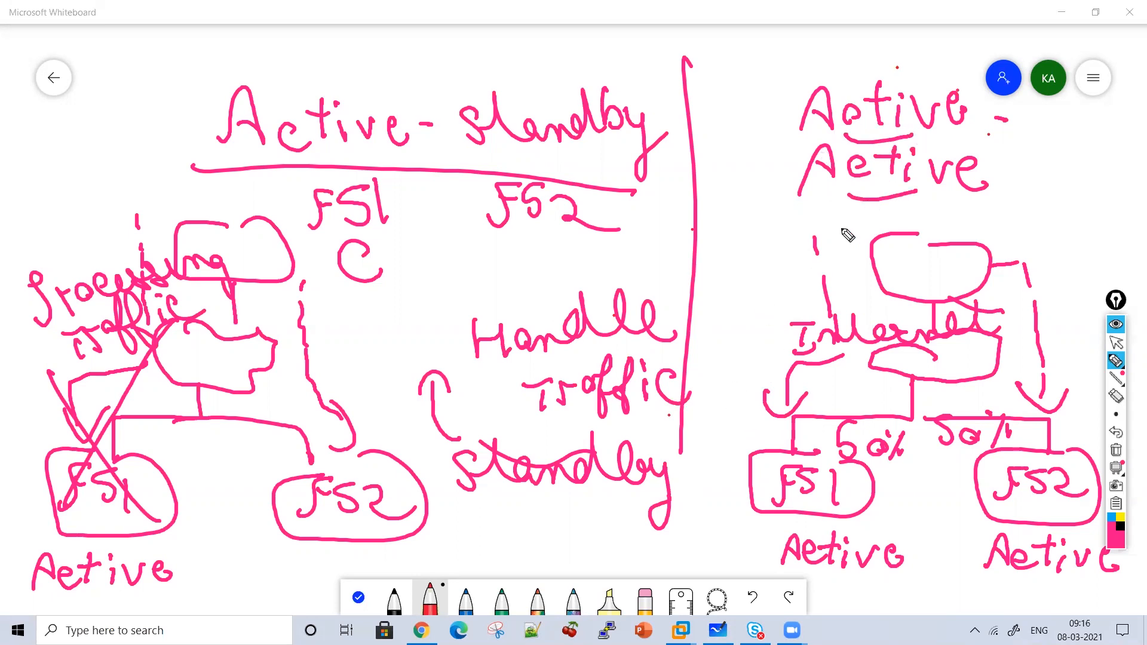
mouse_move(775, 245)
mouse_down()
mouse_move(745, 352)
mouse_move(744, 447)
mouse_up()
drag(767, 447, 786, 422)
drag(1039, 262, 1066, 364)
drag(1066, 412, 1083, 440)
drag(634, 53, 688, 124)
mouse_move(604, 58)
mouse_down()
mouse_move(277, 174)
mouse_move(627, 187)
mouse_move(615, 69)
mouse_move(545, 68)
mouse_up()
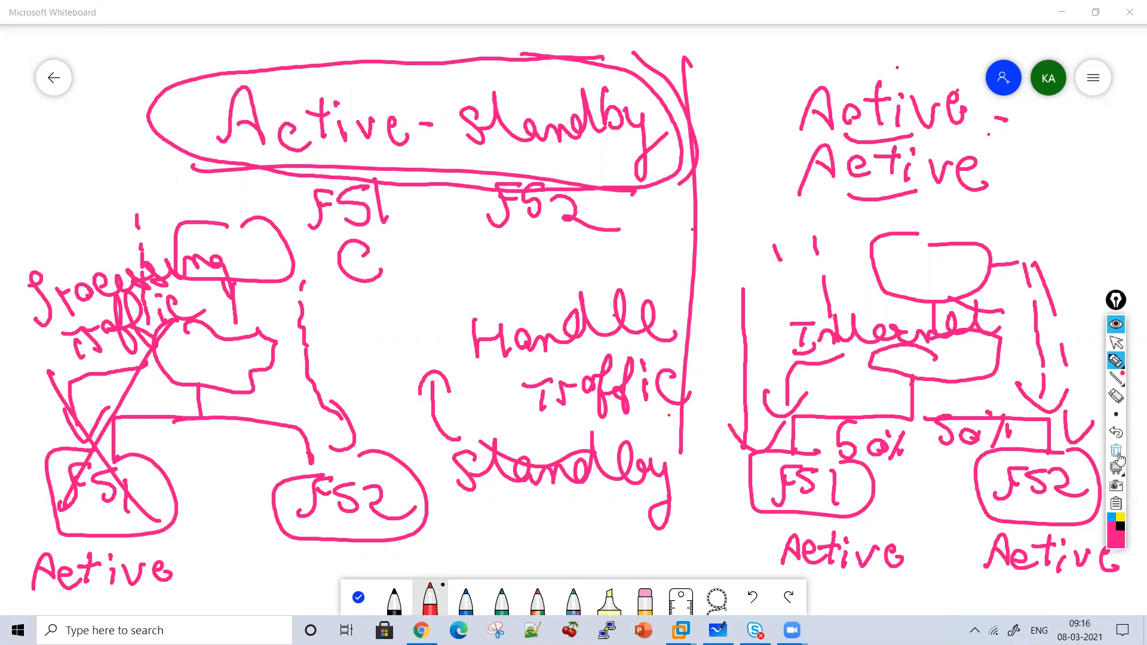
Clear the board, write the 'Device Group' title, and draw a box labelled Device A, FS1.
click(1116, 452)
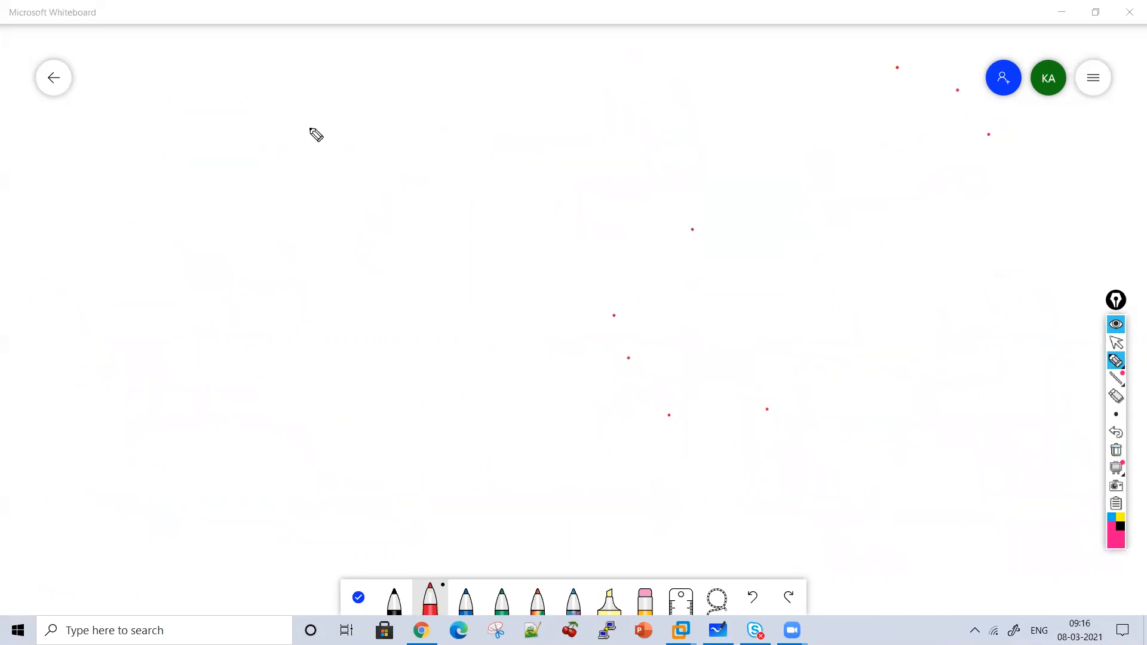
mouse_move(302, 117)
mouse_down()
mouse_move(315, 154)
mouse_move(441, 120)
mouse_move(576, 144)
mouse_move(540, 151)
mouse_move(607, 139)
mouse_move(622, 121)
mouse_move(671, 177)
mouse_move(428, 177)
mouse_up()
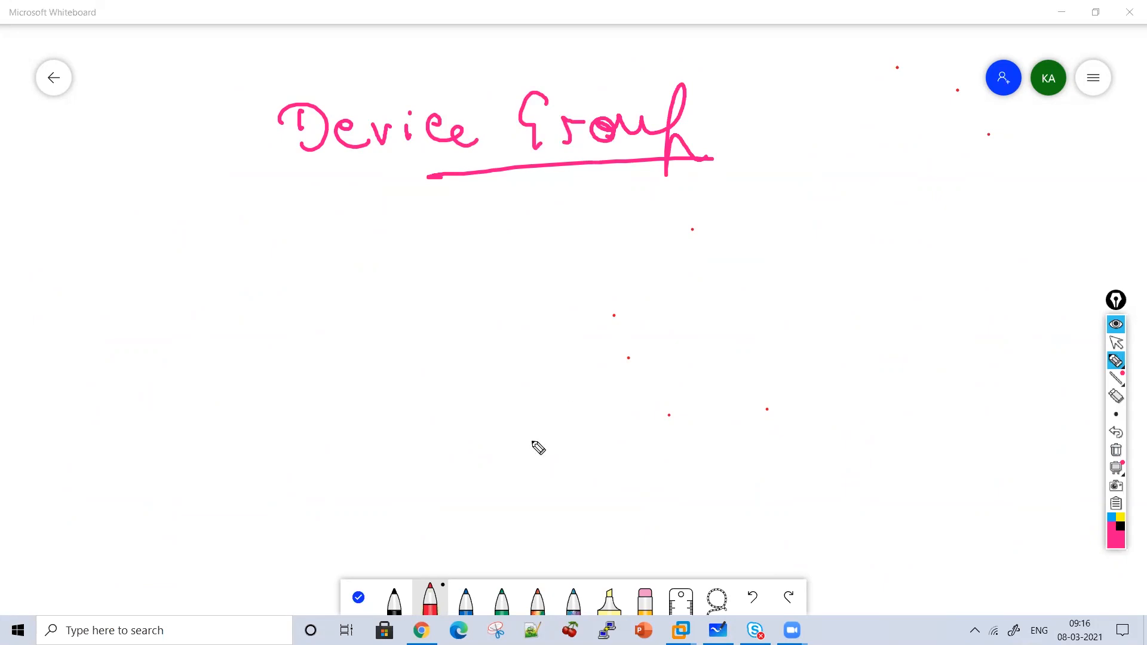
mouse_move(388, 259)
mouse_down()
mouse_move(441, 387)
mouse_move(384, 261)
mouse_up()
mouse_move(341, 299)
mouse_down()
mouse_move(342, 332)
mouse_move(463, 315)
mouse_move(393, 369)
mouse_move(424, 371)
mouse_up()
mouse_move(363, 402)
mouse_down()
mouse_move(346, 437)
mouse_move(381, 401)
mouse_up()
drag(394, 405, 429, 442)
mouse_move(644, 294)
mouse_down()
mouse_move(739, 262)
mouse_move(824, 257)
mouse_move(756, 242)
mouse_up()
Draw a circle labelled Device 2, FS2, enclose both devices in a loop with an arrow from the title.
drag(696, 290, 699, 323)
mouse_move(726, 308)
mouse_down()
mouse_move(744, 313)
mouse_move(764, 295)
mouse_move(780, 317)
mouse_up()
mouse_move(803, 305)
mouse_down()
mouse_move(837, 302)
mouse_move(848, 319)
mouse_up()
drag(730, 342, 768, 361)
mouse_move(705, 420)
mouse_down()
mouse_move(686, 455)
mouse_move(726, 419)
mouse_up()
mouse_move(747, 425)
mouse_down()
mouse_move(734, 455)
mouse_move(820, 457)
mouse_up()
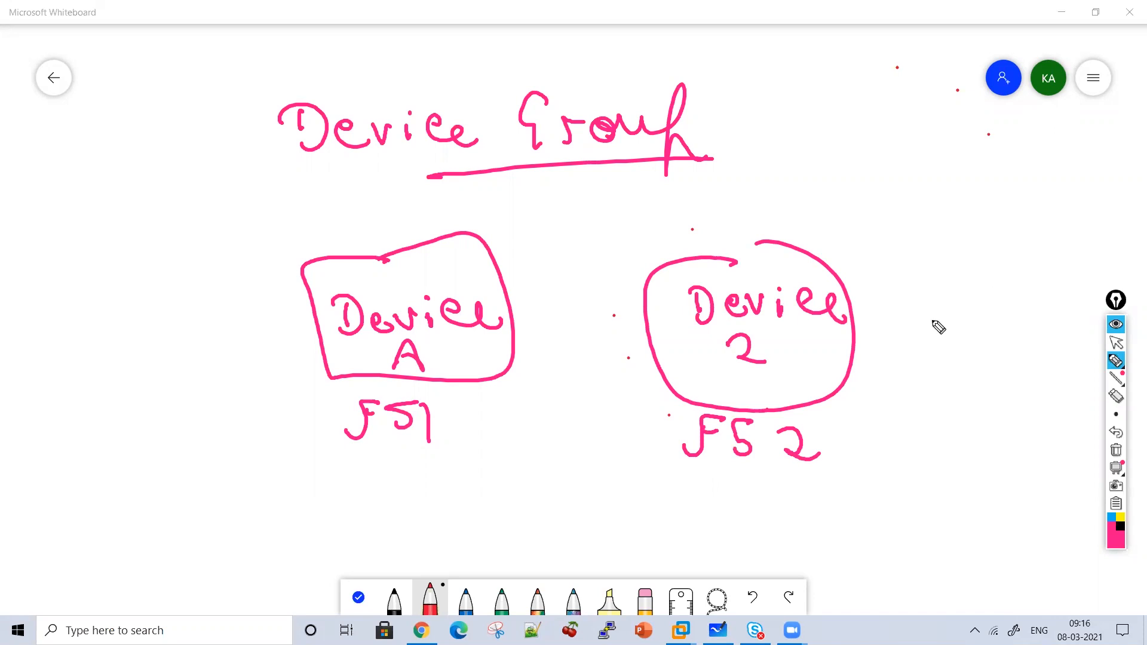
mouse_move(931, 238)
mouse_down()
mouse_move(426, 193)
mouse_move(324, 485)
mouse_move(1010, 334)
mouse_move(899, 231)
mouse_up()
mouse_move(688, 127)
mouse_down()
mouse_move(724, 122)
mouse_move(758, 172)
mouse_move(774, 151)
mouse_up()
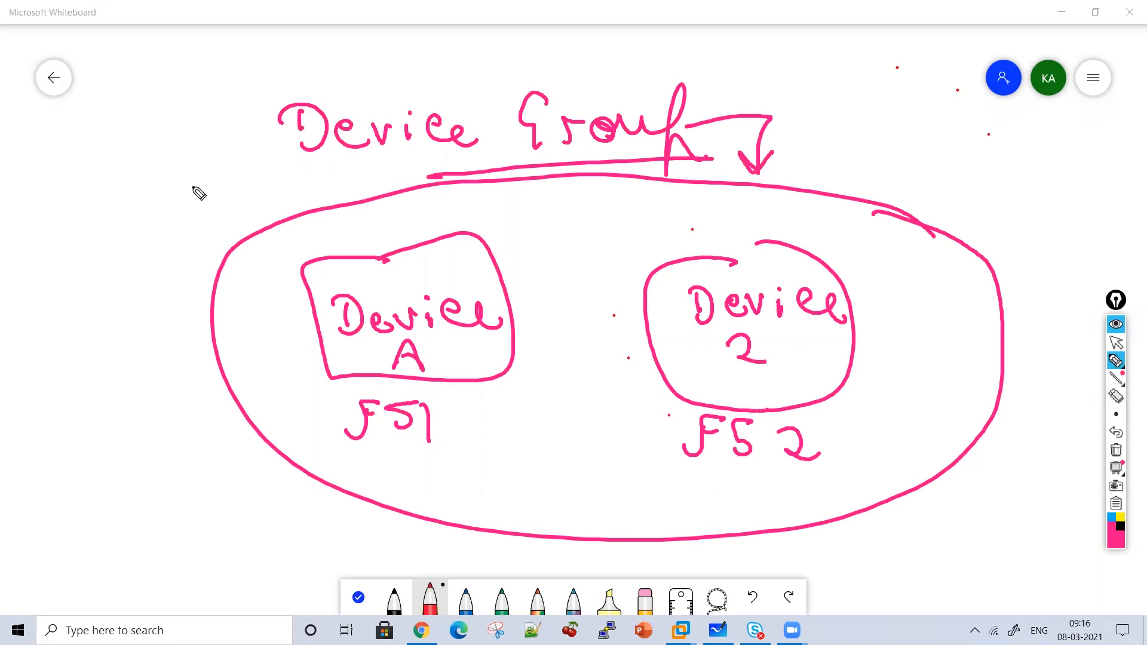
Write 'Collection' of 'FS' under the title and number the heading 1 with a tick.
mouse_move(454, 187)
mouse_down()
mouse_move(520, 210)
mouse_move(658, 209)
mouse_move(631, 179)
mouse_move(594, 245)
mouse_move(592, 276)
mouse_up()
drag(541, 324, 560, 289)
mouse_move(542, 305)
mouse_down()
mouse_move(580, 308)
mouse_move(573, 326)
mouse_up()
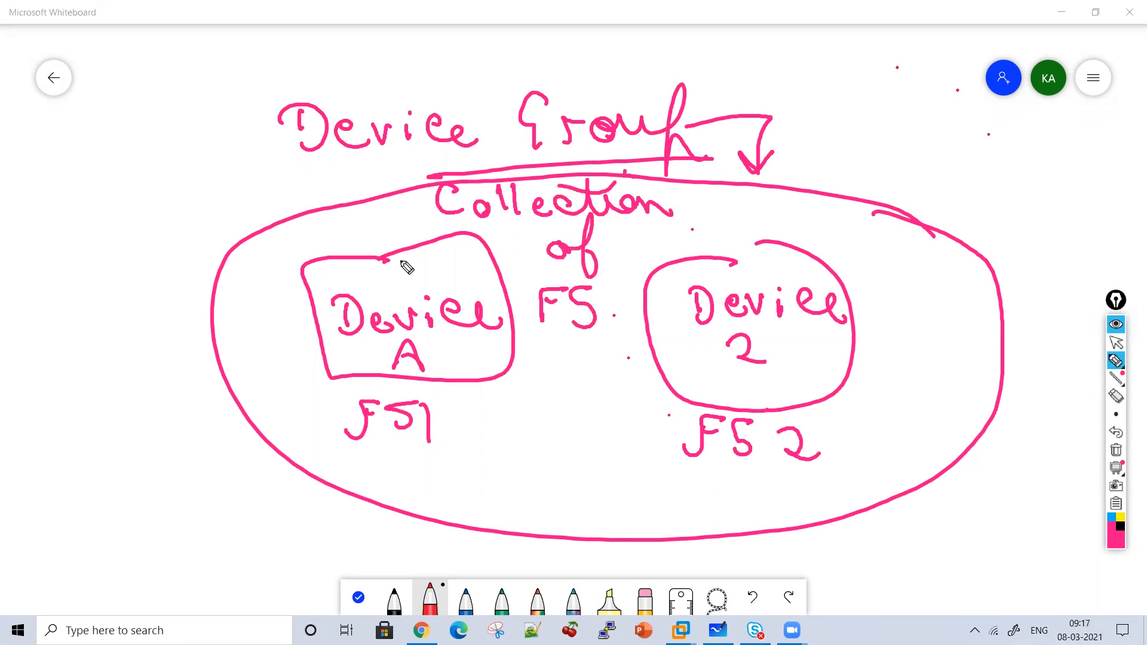
drag(164, 136, 173, 167)
drag(173, 116, 192, 169)
drag(204, 69, 239, 45)
drag(228, 89, 274, 64)
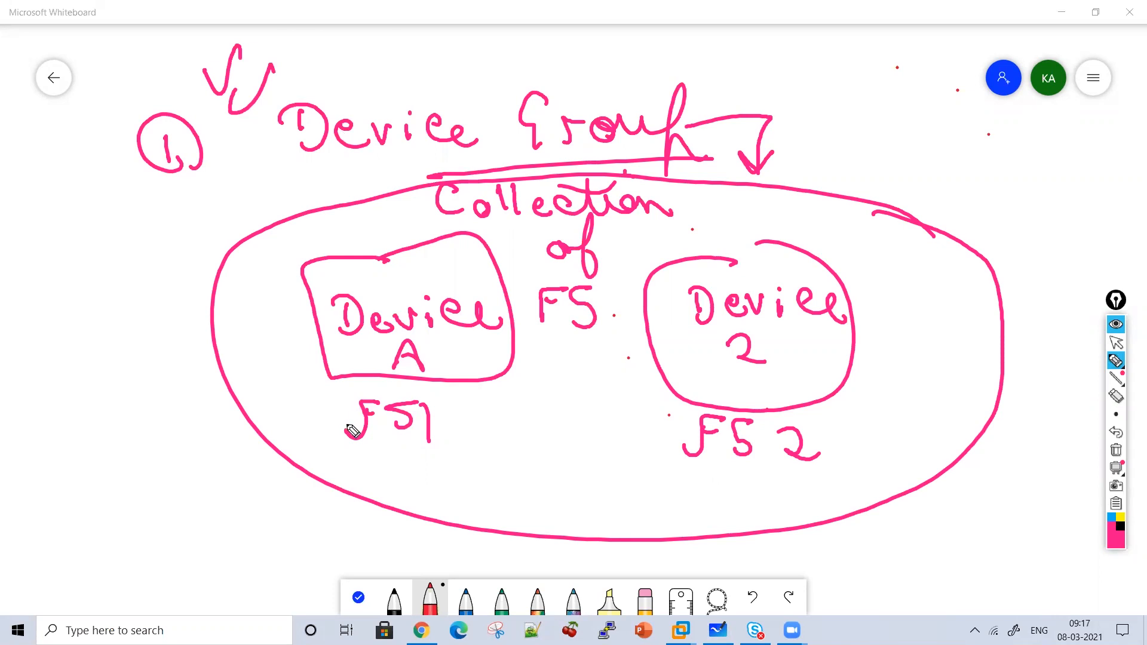
Write 'Certificate' under FS1 in pink ink.
mouse_move(335, 446)
mouse_down()
mouse_move(336, 472)
mouse_move(375, 479)
mouse_move(393, 462)
mouse_up()
mouse_move(404, 449)
mouse_down()
mouse_move(409, 481)
mouse_move(417, 460)
mouse_move(425, 489)
mouse_up()
click(419, 471)
drag(461, 451, 447, 518)
mouse_move(470, 476)
mouse_down()
mouse_move(472, 493)
mouse_move(508, 478)
mouse_move(587, 483)
mouse_move(499, 447)
mouse_up()
drag(528, 372, 609, 367)
Draw two two-way arrows between the devices.
mouse_move(578, 355)
mouse_down()
mouse_move(631, 377)
mouse_move(610, 391)
mouse_up()
drag(541, 360, 540, 407)
drag(633, 413, 549, 413)
drag(556, 396, 530, 421)
drag(600, 394, 632, 439)
Write 'certificate' under FS2.
drag(720, 479, 717, 501)
drag(740, 485, 735, 497)
mouse_move(754, 496)
mouse_down()
mouse_move(768, 486)
mouse_move(782, 496)
mouse_up()
mouse_move(768, 478)
mouse_down()
mouse_move(797, 475)
mouse_move(801, 496)
mouse_up()
drag(794, 470, 804, 511)
drag(837, 472, 855, 495)
mouse_move(876, 471)
mouse_down()
mouse_move(868, 481)
mouse_move(904, 479)
mouse_up()
drag(913, 425, 924, 472)
drag(936, 456, 963, 459)
drag(886, 419, 905, 430)
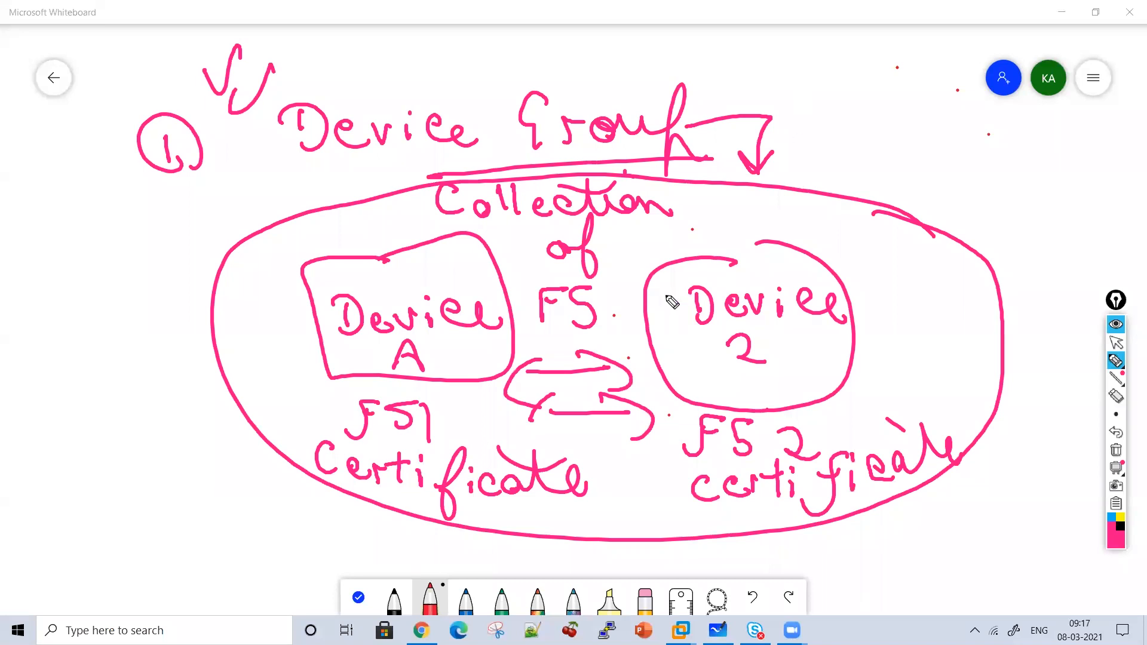
Extend the note with 'of device', re-underline Device Group, and add Cluster → Share configuration.
mouse_move(638, 254)
mouse_down()
mouse_move(658, 263)
mouse_move(718, 235)
mouse_move(814, 229)
mouse_up()
click(730, 223)
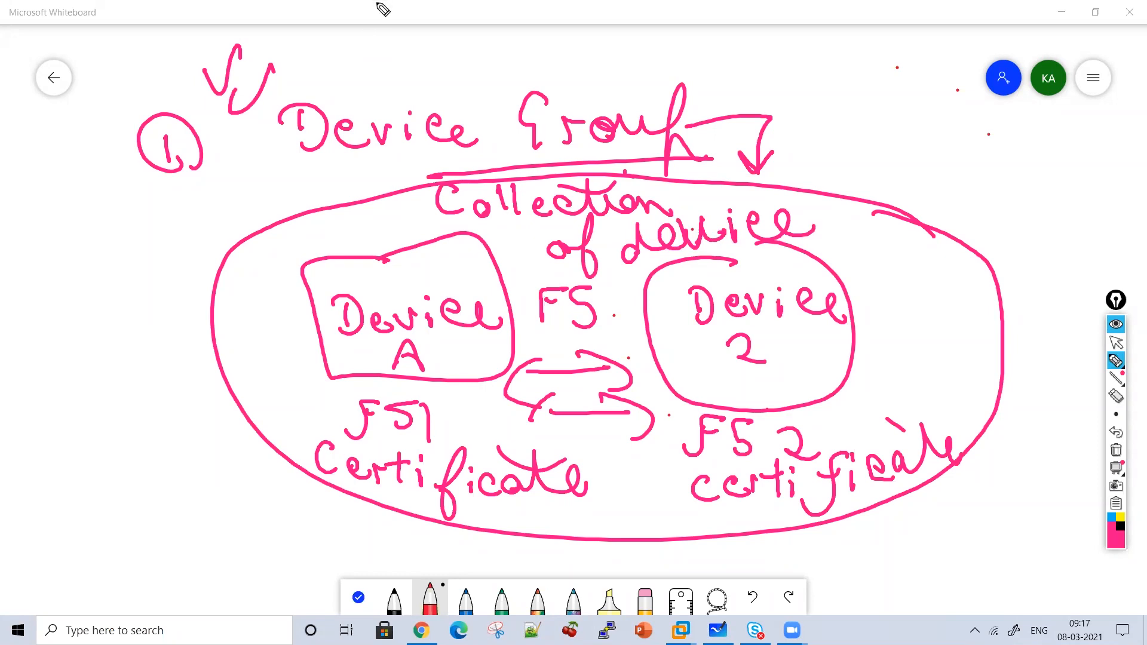
drag(306, 180, 539, 162)
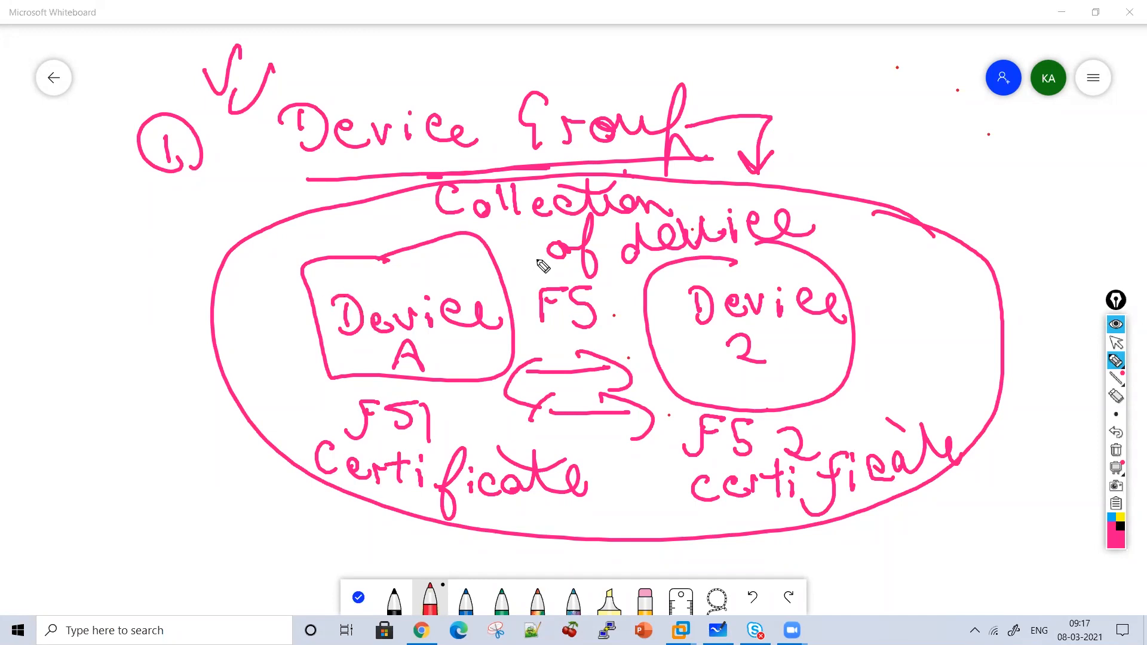
mouse_move(98, 272)
mouse_down()
mouse_move(112, 316)
mouse_move(172, 302)
mouse_move(228, 263)
mouse_move(290, 292)
mouse_up()
drag(156, 281, 187, 274)
drag(105, 326, 272, 303)
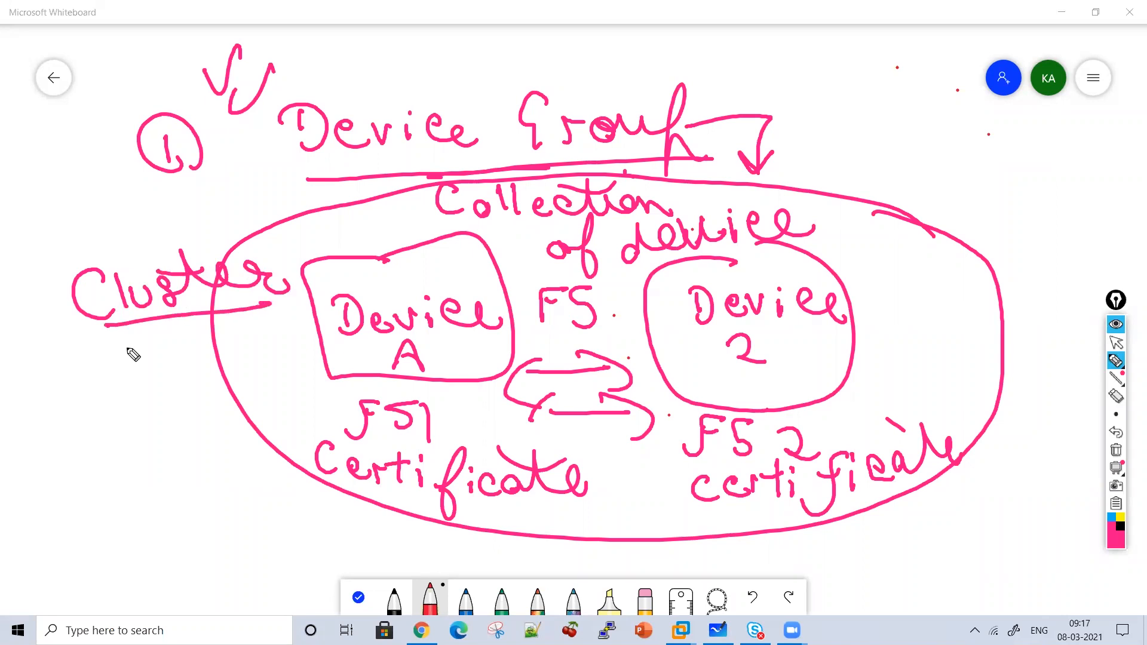
mouse_move(129, 346)
mouse_down()
mouse_move(136, 377)
mouse_move(95, 418)
mouse_move(154, 405)
mouse_move(232, 413)
mouse_up()
mouse_move(132, 479)
mouse_down()
mouse_move(135, 489)
mouse_move(183, 487)
mouse_move(204, 510)
mouse_move(236, 479)
mouse_move(388, 501)
mouse_up()
drag(339, 474, 355, 470)
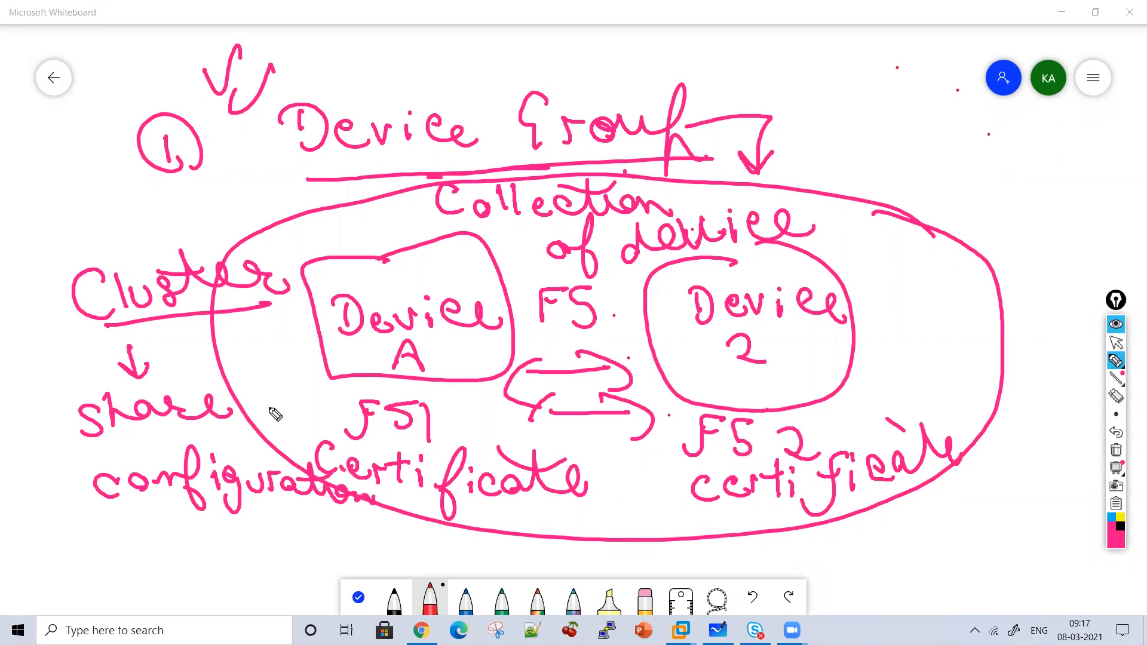
Draw an arrow from the title to Device A and write an underlined 'v.S.' note.
drag(338, 191, 345, 248)
drag(331, 228, 361, 223)
click(258, 201)
mouse_move(226, 186)
mouse_down()
mouse_move(269, 207)
mouse_move(302, 204)
mouse_up()
click(294, 209)
drag(245, 239, 296, 235)
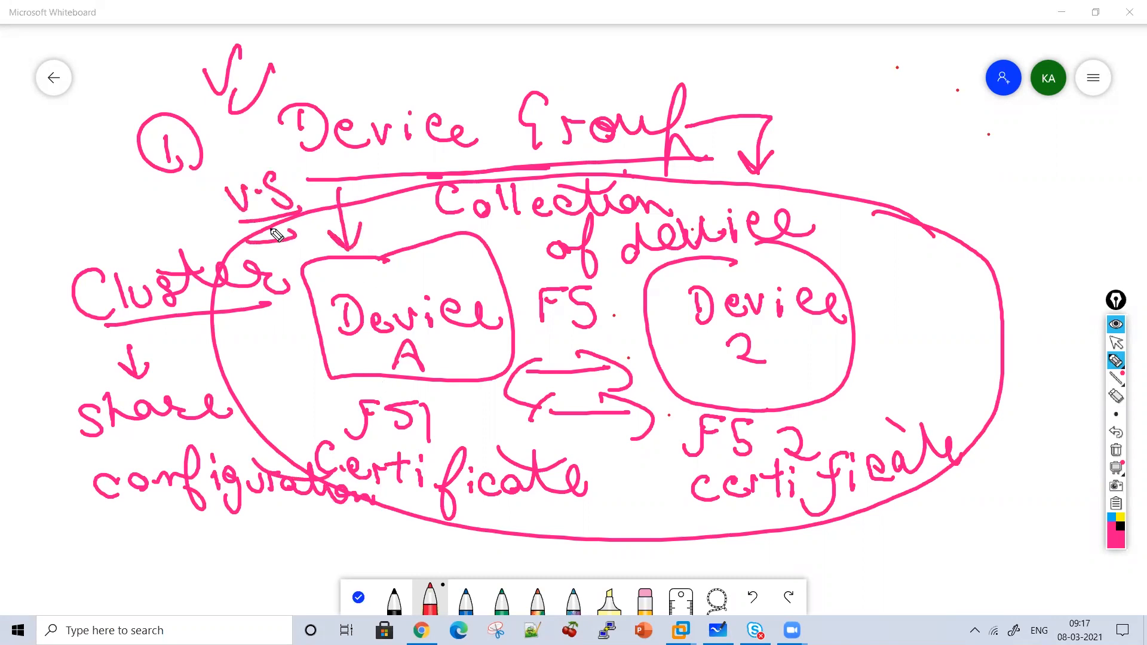
Clear the board and write the new heading 'Active - Standby'.
click(1116, 450)
drag(331, 112, 363, 112)
drag(339, 96, 397, 111)
mouse_move(412, 68)
mouse_down()
mouse_move(418, 111)
mouse_move(428, 79)
mouse_up()
mouse_move(444, 93)
mouse_down()
mouse_move(447, 117)
mouse_move(483, 81)
mouse_up()
mouse_move(529, 97)
mouse_down()
mouse_move(519, 112)
mouse_move(533, 111)
mouse_up()
drag(575, 104, 774, 114)
drag(797, 72, 809, 107)
drag(835, 60, 884, 134)
Underline the heading and draw FS1 and FS2 bubbles connected to it.
drag(897, 90, 895, 140)
drag(729, 152, 893, 142)
drag(563, 163, 727, 153)
mouse_move(369, 211)
mouse_down()
mouse_move(392, 307)
mouse_move(393, 226)
mouse_move(357, 293)
mouse_up()
drag(381, 249, 385, 275)
drag(424, 245, 428, 281)
mouse_move(763, 210)
mouse_down()
mouse_move(753, 309)
mouse_move(798, 212)
mouse_move(742, 284)
mouse_up()
drag(813, 244, 801, 276)
mouse_move(825, 247)
mouse_down()
mouse_move(842, 245)
mouse_move(867, 270)
mouse_up()
drag(770, 213, 630, 176)
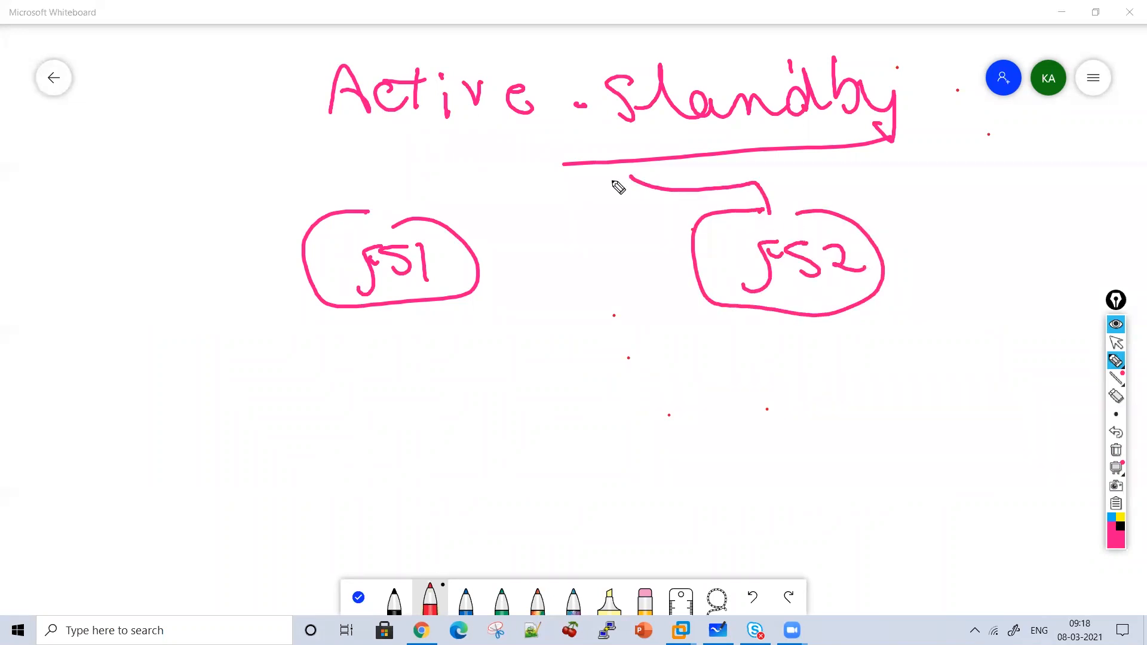
mouse_move(417, 205)
mouse_down()
mouse_move(527, 154)
mouse_move(631, 140)
mouse_up()
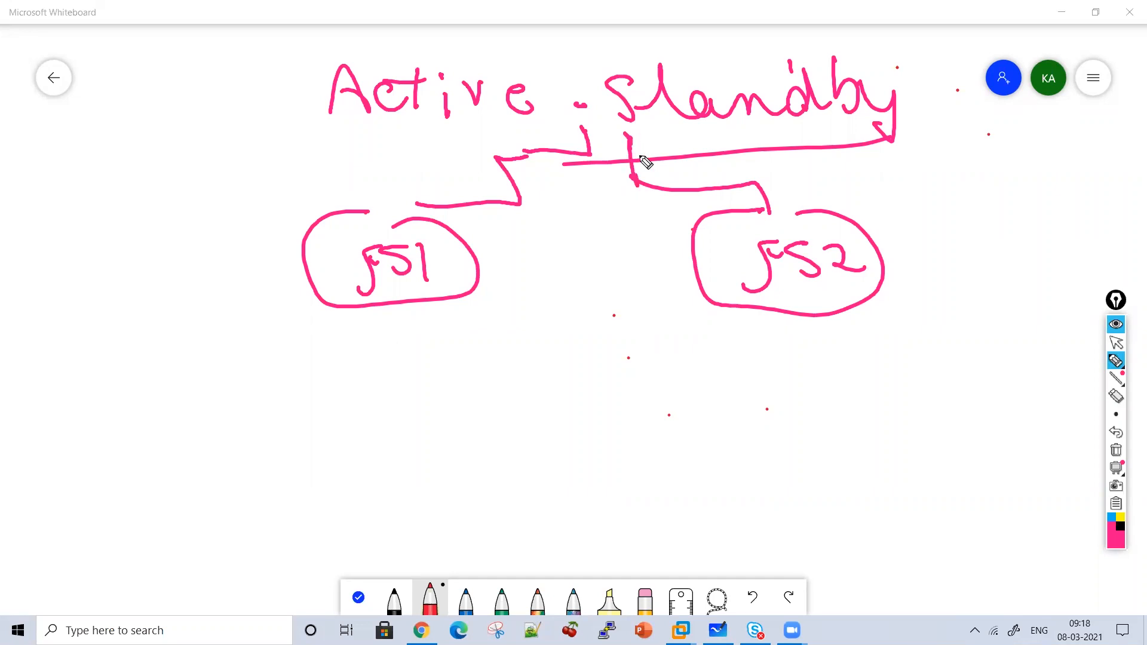
Label FS1 Active and FS2 Standby, with Configuration between them pointing to V.S Pool.
mouse_move(323, 387)
mouse_down()
mouse_move(436, 353)
mouse_move(538, 362)
mouse_up()
mouse_move(702, 341)
mouse_down()
mouse_move(732, 333)
mouse_move(766, 366)
mouse_move(826, 347)
mouse_move(901, 356)
mouse_move(877, 411)
mouse_up()
drag(505, 412, 356, 423)
mouse_move(439, 443)
mouse_down()
mouse_move(456, 450)
mouse_move(380, 460)
mouse_up()
mouse_move(535, 256)
mouse_down()
mouse_move(550, 289)
mouse_move(607, 264)
mouse_move(622, 295)
mouse_move(684, 284)
mouse_move(733, 257)
mouse_move(723, 248)
mouse_up()
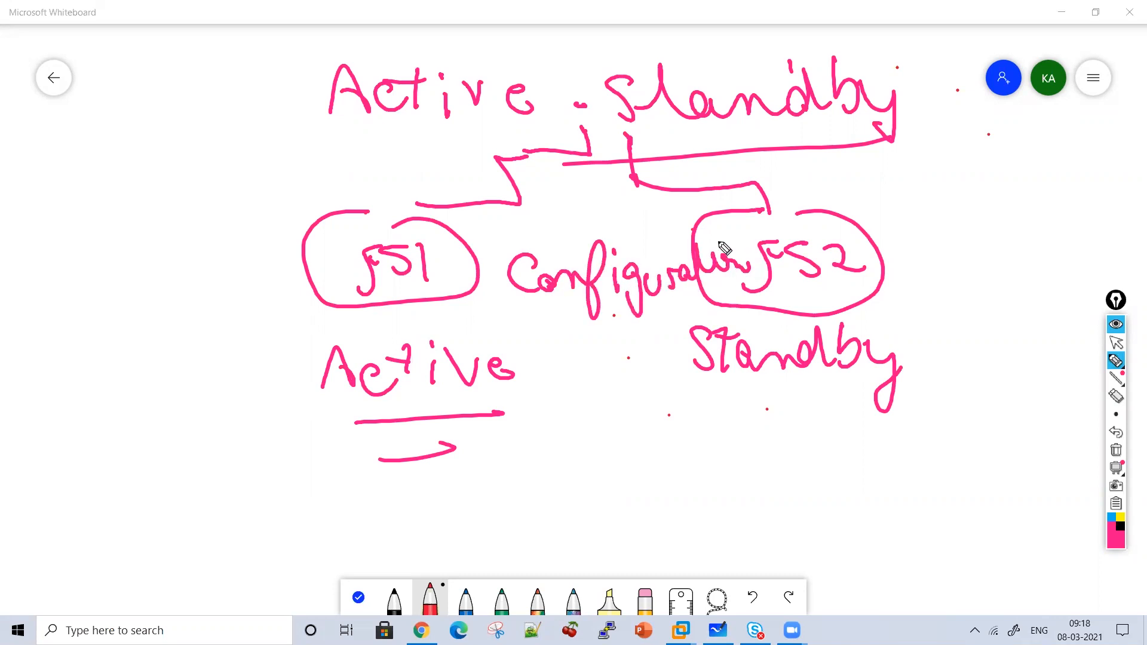
mouse_move(604, 383)
mouse_down()
mouse_move(568, 435)
mouse_move(610, 417)
mouse_move(579, 466)
mouse_move(633, 502)
mouse_move(558, 398)
mouse_move(697, 512)
mouse_move(660, 522)
mouse_up()
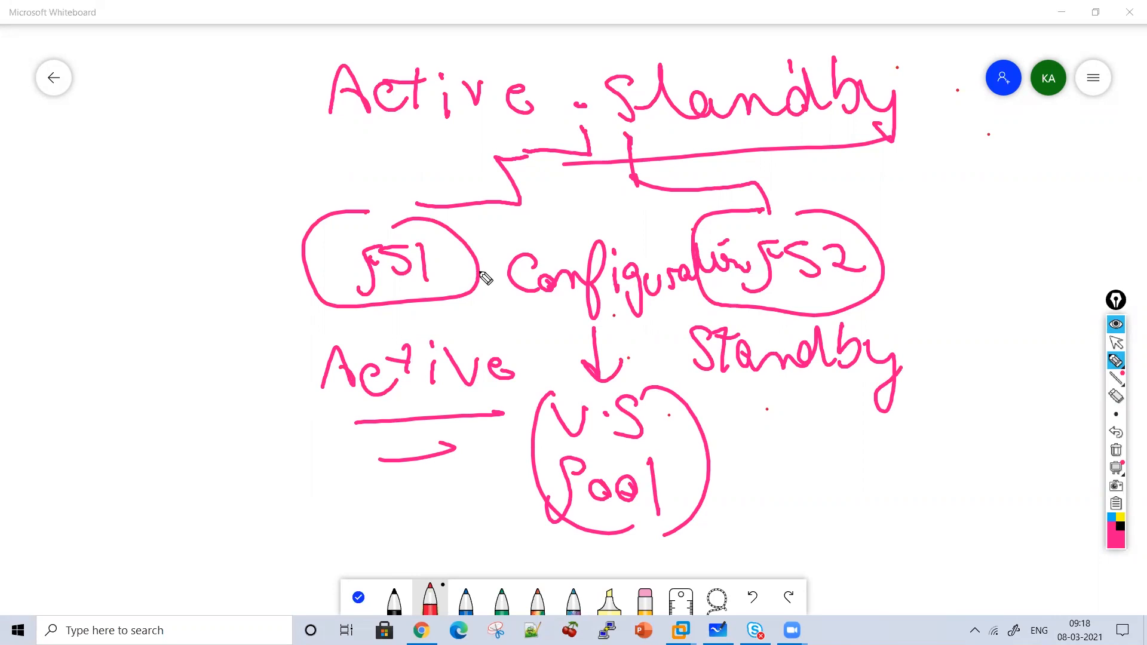
Add 'Only', 'do Configuration' and 'Profiles' notes by FS1 with arrows into V.S Pool.
mouse_move(213, 357)
mouse_down()
mouse_move(268, 368)
mouse_move(263, 403)
mouse_up()
mouse_move(136, 284)
mouse_down()
mouse_move(113, 287)
mouse_move(158, 313)
mouse_move(209, 294)
mouse_move(228, 340)
mouse_up()
drag(124, 385, 179, 362)
mouse_move(105, 442)
mouse_down()
mouse_move(136, 456)
mouse_move(191, 440)
mouse_move(223, 499)
mouse_move(261, 448)
mouse_move(295, 472)
mouse_move(334, 462)
mouse_move(335, 428)
mouse_move(291, 389)
mouse_up()
mouse_move(478, 424)
mouse_down()
mouse_move(520, 426)
mouse_move(526, 461)
mouse_up()
mouse_move(472, 491)
mouse_down()
mouse_move(517, 493)
mouse_move(502, 515)
mouse_up()
mouse_move(272, 505)
mouse_down()
mouse_move(333, 530)
mouse_move(370, 526)
mouse_move(398, 502)
mouse_move(410, 530)
mouse_move(439, 520)
mouse_up()
mouse_move(422, 353)
mouse_down()
mouse_move(383, 323)
mouse_move(391, 320)
mouse_up()
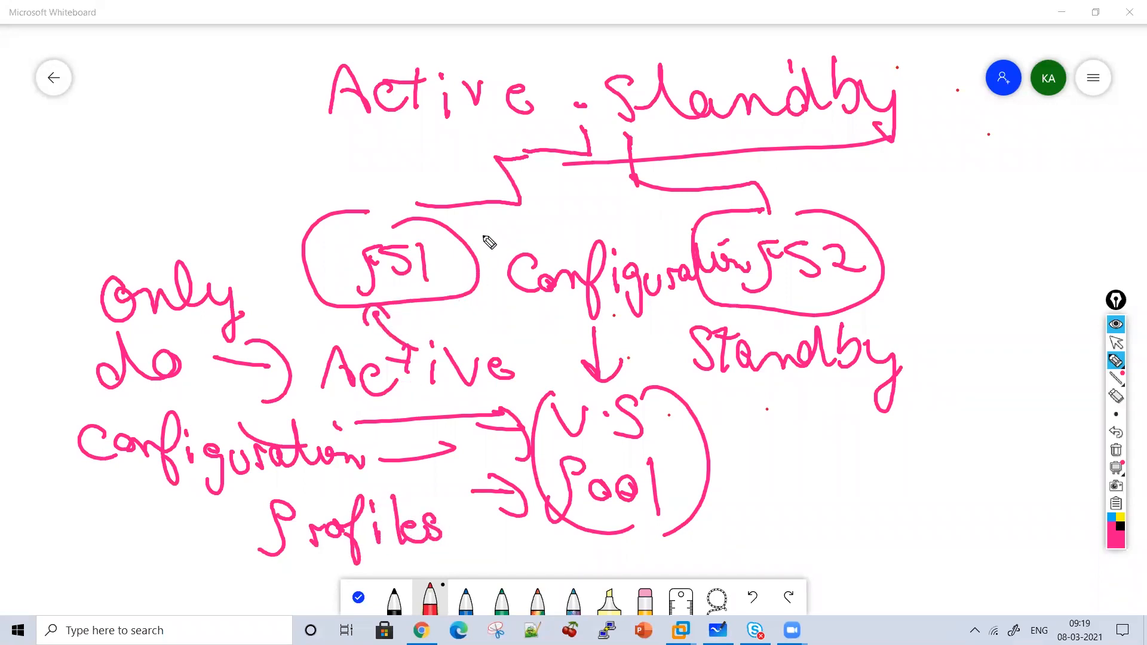
Circle a V.S Pool note beside FS2, add a dashed Sync arrow from FS1, then clear the board.
mouse_move(912, 195)
mouse_down()
mouse_move(977, 197)
mouse_move(955, 271)
mouse_move(956, 251)
mouse_move(1019, 281)
mouse_up()
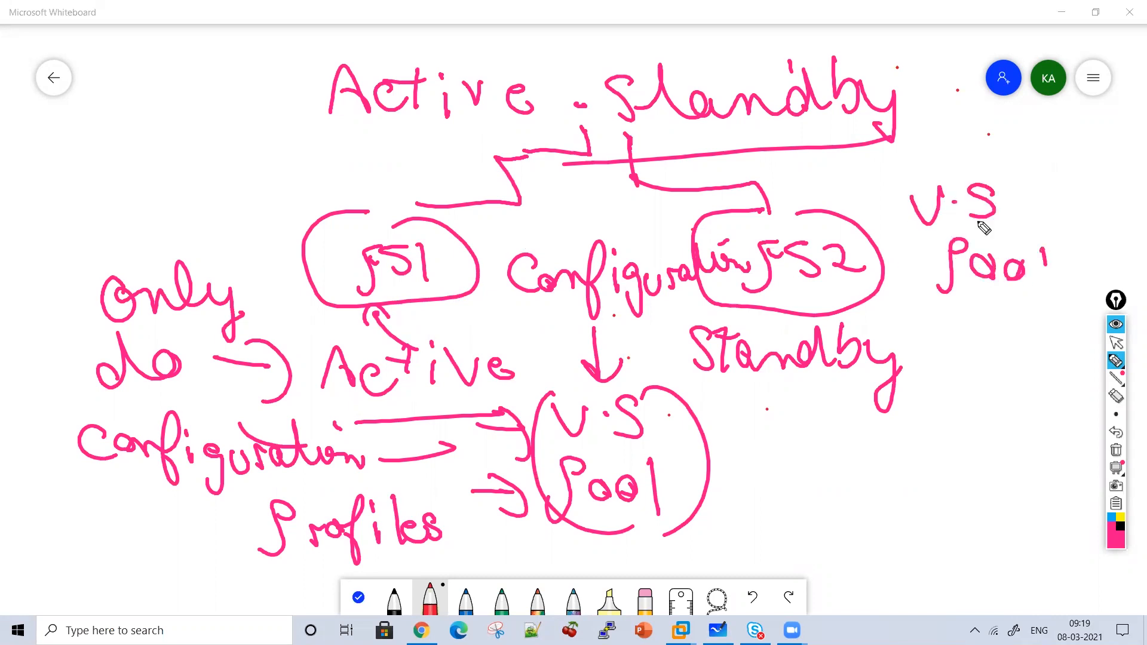
drag(1047, 245, 1047, 289)
drag(915, 165, 1010, 311)
drag(1009, 170, 1037, 332)
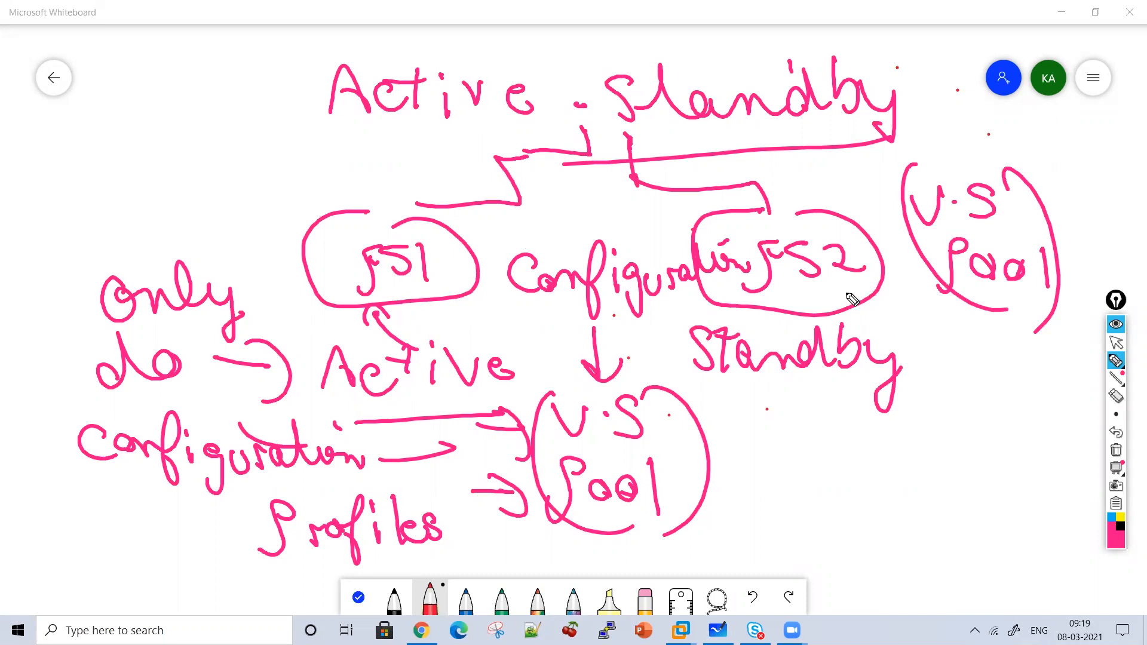
mouse_move(243, 139)
mouse_down()
mouse_move(266, 162)
mouse_move(303, 169)
mouse_move(358, 162)
mouse_move(272, 206)
mouse_move(292, 203)
mouse_move(338, 246)
mouse_up()
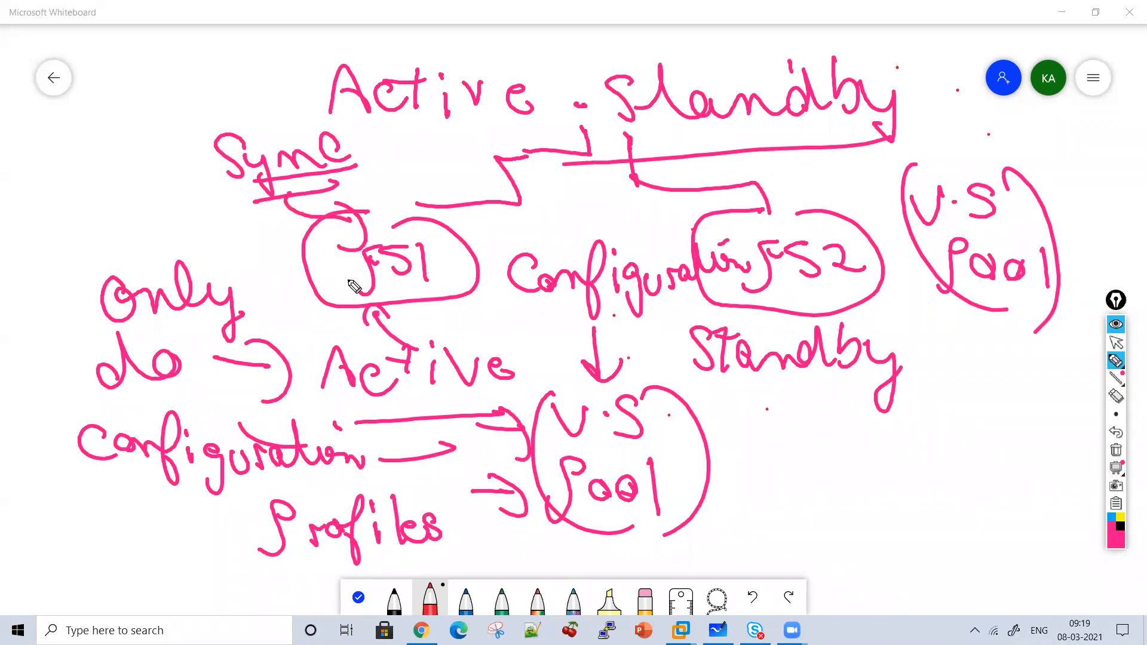
mouse_move(483, 242)
mouse_down()
mouse_move(574, 224)
mouse_move(688, 230)
mouse_move(675, 248)
mouse_up()
drag(473, 221, 524, 265)
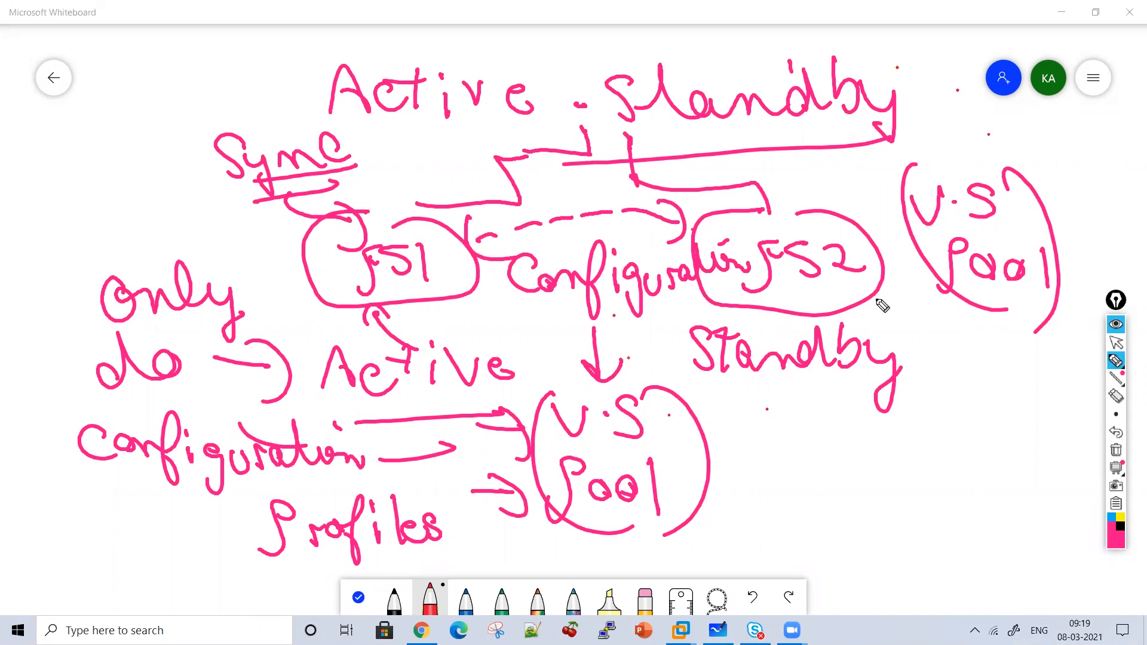
click(1116, 450)
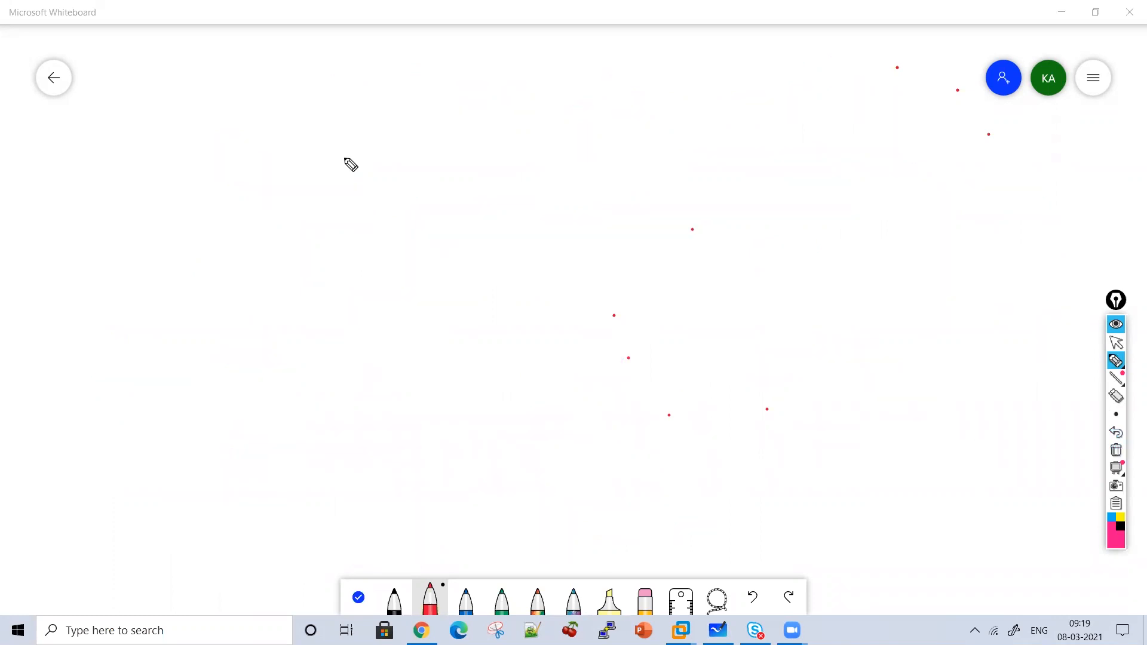
Write and underline the heading '1) Device Group'.
drag(356, 102, 355, 140)
mouse_move(335, 103)
mouse_down()
mouse_move(380, 109)
mouse_move(358, 141)
mouse_up()
mouse_move(390, 124)
mouse_down()
mouse_move(425, 134)
mouse_move(451, 111)
mouse_move(465, 133)
mouse_up()
click(459, 102)
drag(491, 117, 485, 128)
drag(517, 125, 541, 134)
mouse_move(598, 89)
mouse_down()
mouse_move(596, 139)
mouse_move(624, 133)
mouse_up()
mouse_move(624, 113)
mouse_down()
mouse_move(643, 106)
mouse_move(693, 125)
mouse_move(727, 180)
mouse_move(480, 163)
mouse_up()
mouse_move(286, 122)
mouse_down()
mouse_move(287, 141)
mouse_move(317, 146)
mouse_up()
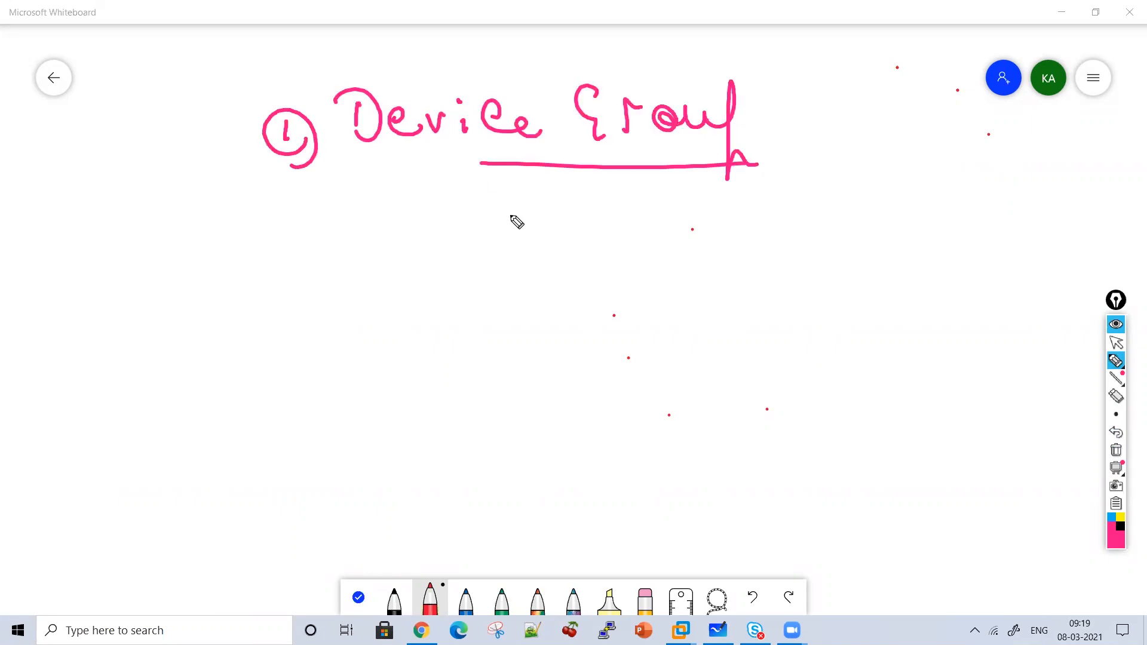
Draw two boxes labelled FS1 and FS2 inside a large enclosing loop.
mouse_move(496, 172)
mouse_down()
mouse_move(436, 254)
mouse_move(495, 177)
mouse_up()
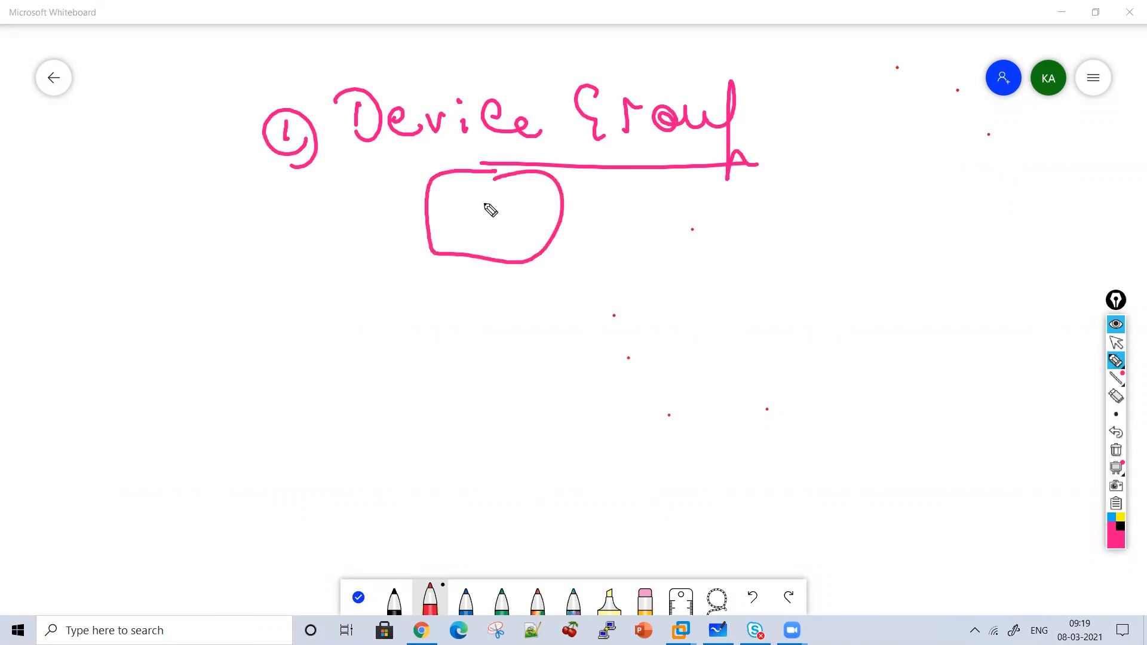
mouse_move(705, 189)
mouse_down()
mouse_move(758, 205)
mouse_move(706, 190)
mouse_up()
mouse_move(807, 180)
mouse_down()
mouse_move(842, 277)
mouse_move(721, 151)
mouse_move(955, 279)
mouse_up()
mouse_move(454, 246)
mouse_down()
mouse_move(472, 204)
mouse_move(494, 203)
mouse_up()
mouse_move(466, 222)
mouse_down()
mouse_move(486, 221)
mouse_move(482, 239)
mouse_up()
drag(509, 208, 526, 242)
drag(660, 247, 666, 251)
drag(720, 212, 704, 242)
drag(726, 218, 758, 244)
Mark FS1 as Active and FS2 as Standby, then start a numbered point below.
mouse_move(448, 323)
mouse_down()
mouse_move(520, 302)
mouse_move(581, 306)
mouse_up()
mouse_move(684, 285)
mouse_down()
mouse_move(658, 285)
mouse_move(717, 307)
mouse_move(741, 299)
mouse_move(763, 267)
mouse_move(803, 298)
mouse_up()
mouse_move(816, 278)
mouse_down()
mouse_move(789, 359)
mouse_move(837, 286)
mouse_up()
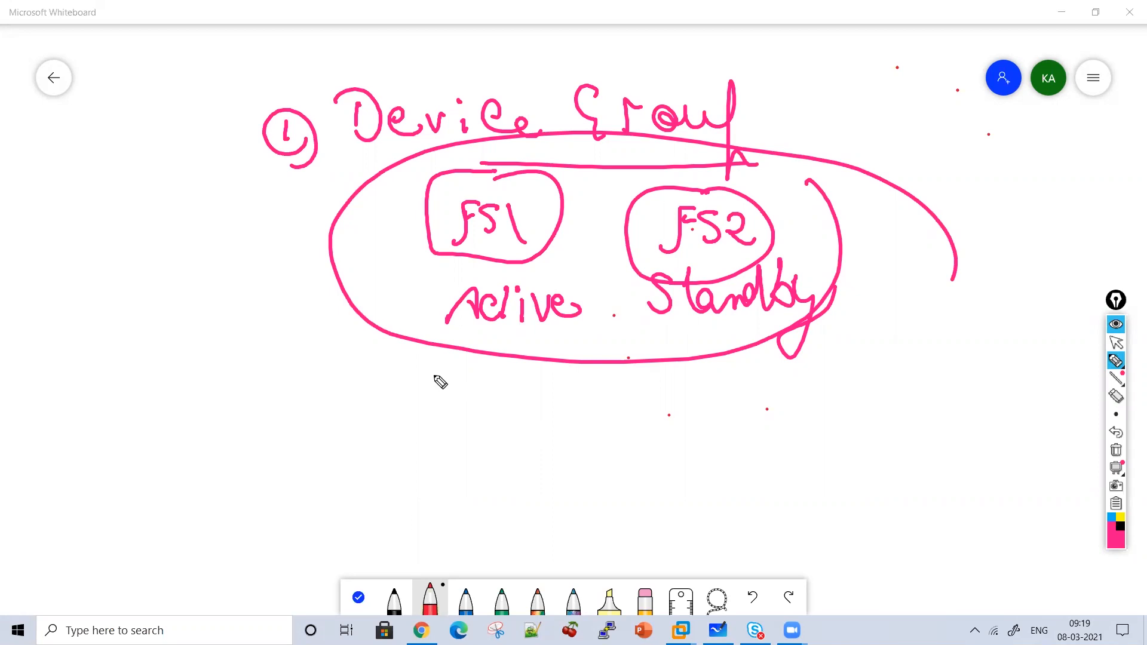
mouse_move(224, 388)
mouse_down()
mouse_move(235, 407)
mouse_move(203, 385)
mouse_move(242, 425)
mouse_up()
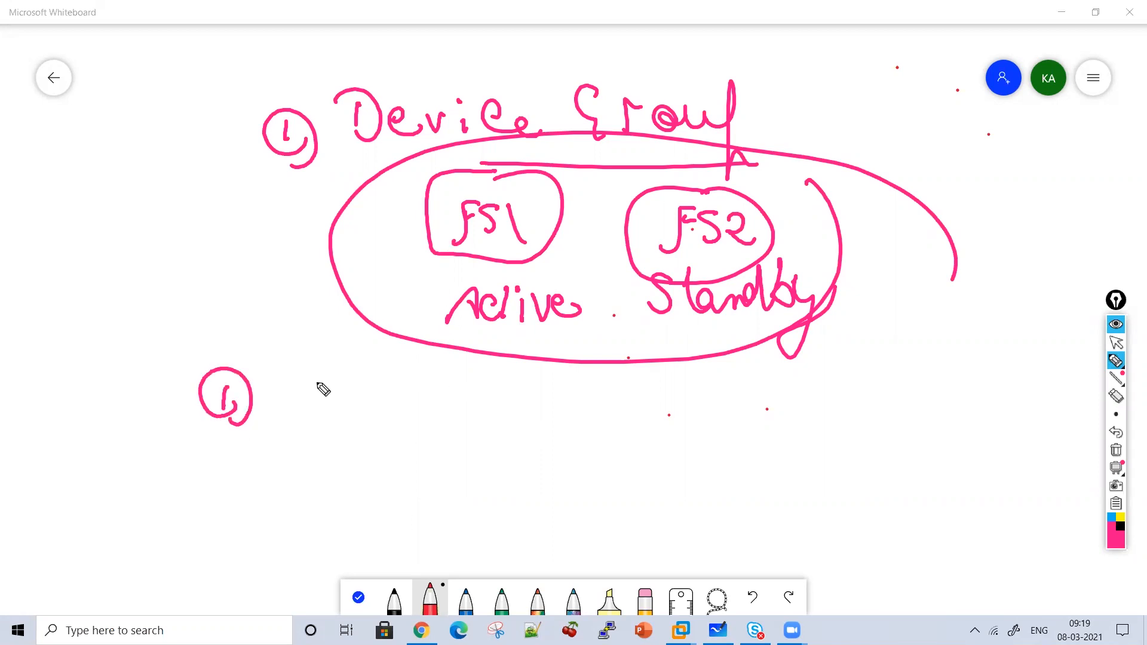
Write the point 'Trust Each Other (Certificates)' below the diagram.
mouse_move(314, 379)
mouse_down()
mouse_move(328, 403)
mouse_move(379, 402)
mouse_move(401, 371)
mouse_move(583, 404)
mouse_up()
mouse_move(664, 383)
mouse_down()
mouse_move(786, 404)
mouse_move(807, 429)
mouse_up()
drag(773, 382, 628, 366)
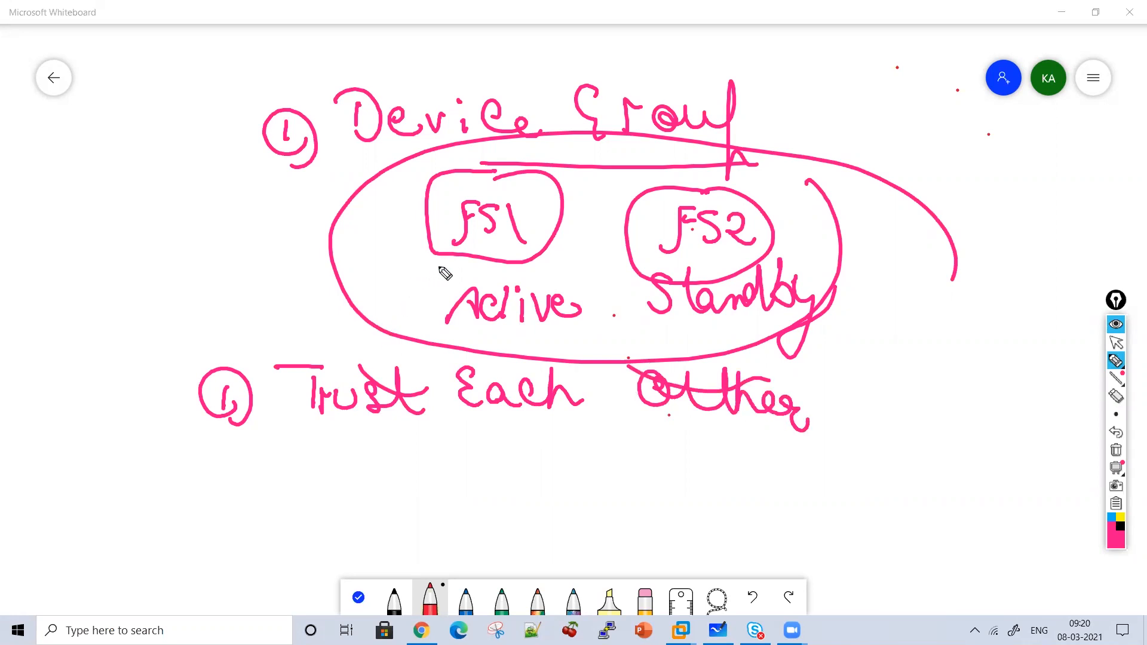
drag(844, 352, 852, 420)
mouse_move(913, 370)
mouse_down()
mouse_move(914, 403)
mouse_move(973, 377)
mouse_move(1037, 392)
mouse_move(1053, 411)
mouse_up()
mouse_move(1058, 361)
mouse_down()
mouse_move(1107, 389)
mouse_move(1063, 439)
mouse_up()
Add arrows and curves linking FS1 and FS2, and underline Trust and Certificates.
drag(622, 245, 546, 264)
mouse_move(604, 214)
mouse_down()
mouse_move(622, 216)
mouse_move(606, 216)
mouse_up()
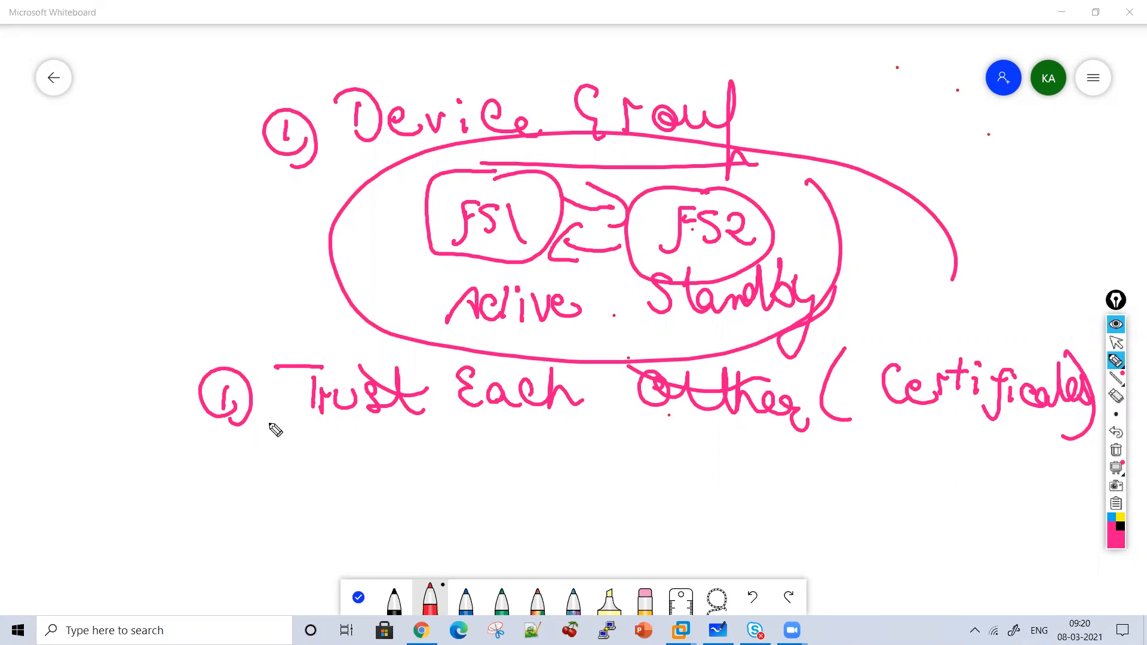
drag(427, 414, 328, 421)
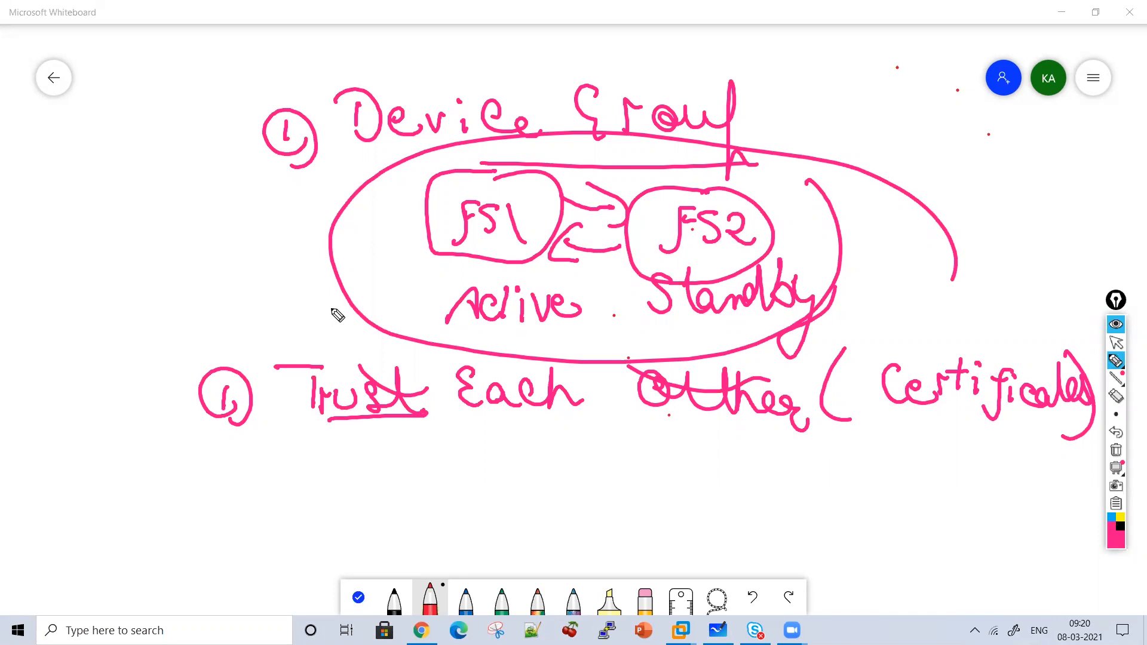
drag(424, 242, 357, 157)
drag(652, 140, 687, 191)
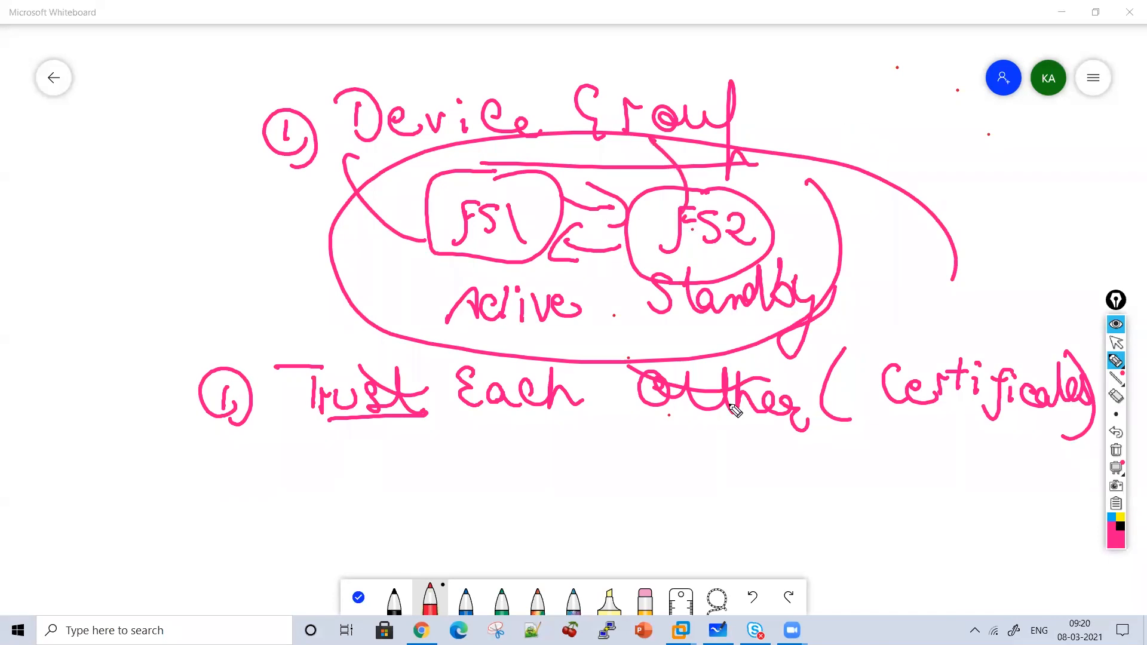
drag(896, 412, 1026, 420)
drag(798, 456, 387, 447)
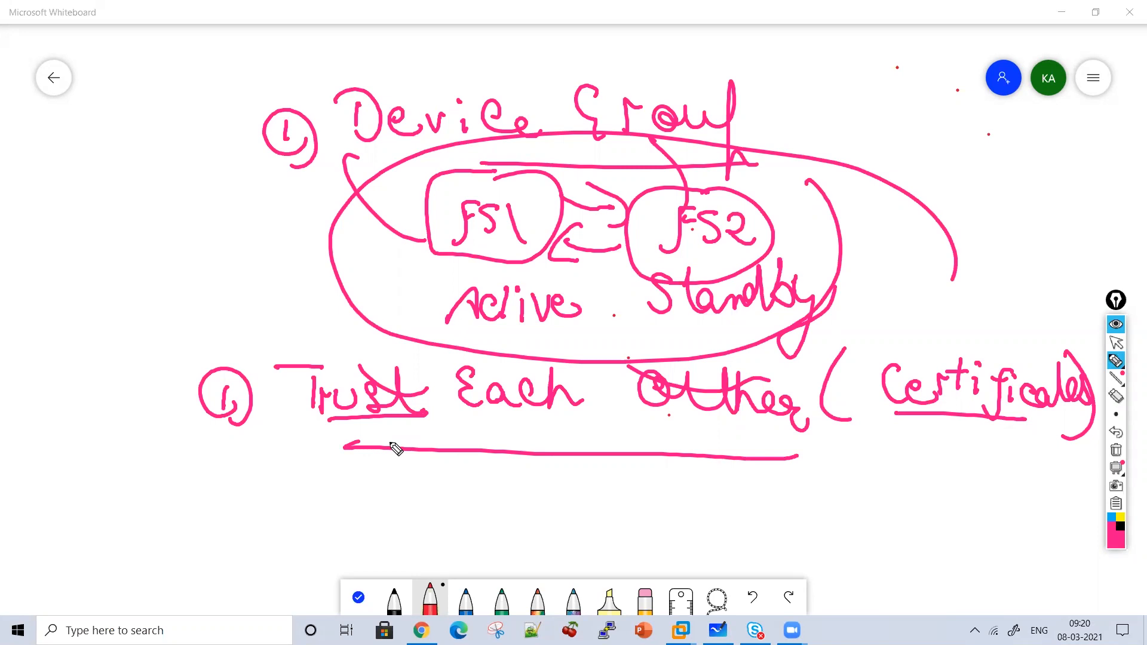
Write 'Exchange configuration' left of the diagram, then wipe the board.
mouse_move(62, 215)
mouse_down()
mouse_move(91, 234)
mouse_move(121, 219)
mouse_move(131, 232)
mouse_move(235, 215)
mouse_move(267, 195)
mouse_move(290, 224)
mouse_up()
mouse_move(90, 291)
mouse_down()
mouse_move(172, 303)
mouse_move(179, 275)
mouse_move(223, 326)
mouse_move(238, 279)
mouse_move(269, 286)
mouse_move(317, 256)
mouse_move(317, 239)
mouse_move(225, 241)
mouse_up()
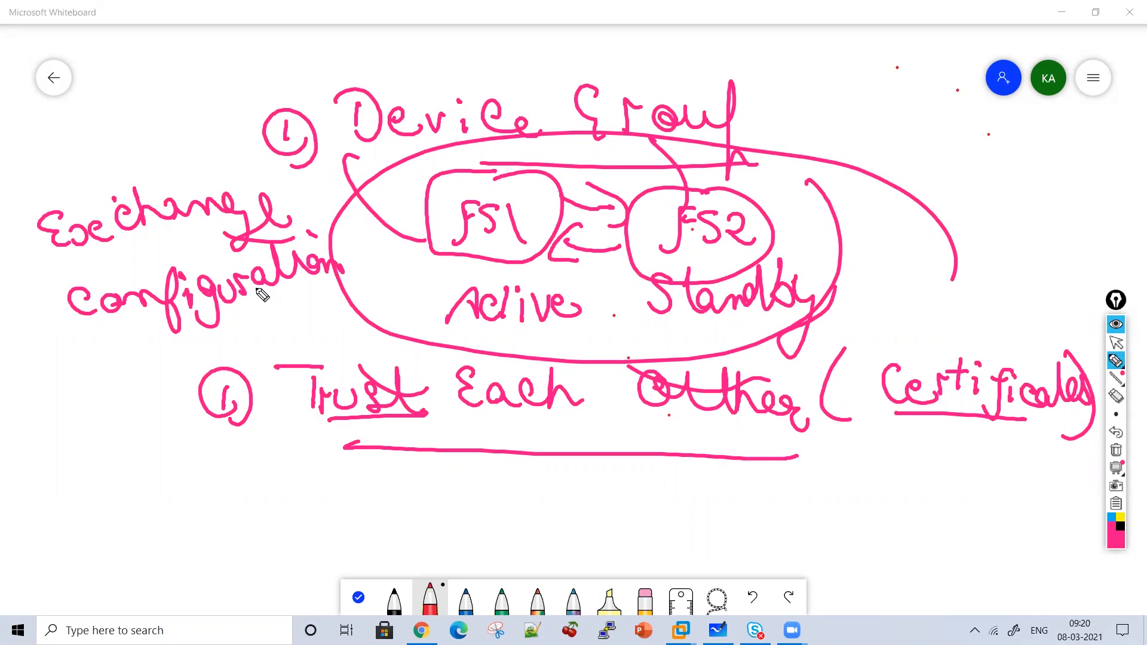
click(1116, 450)
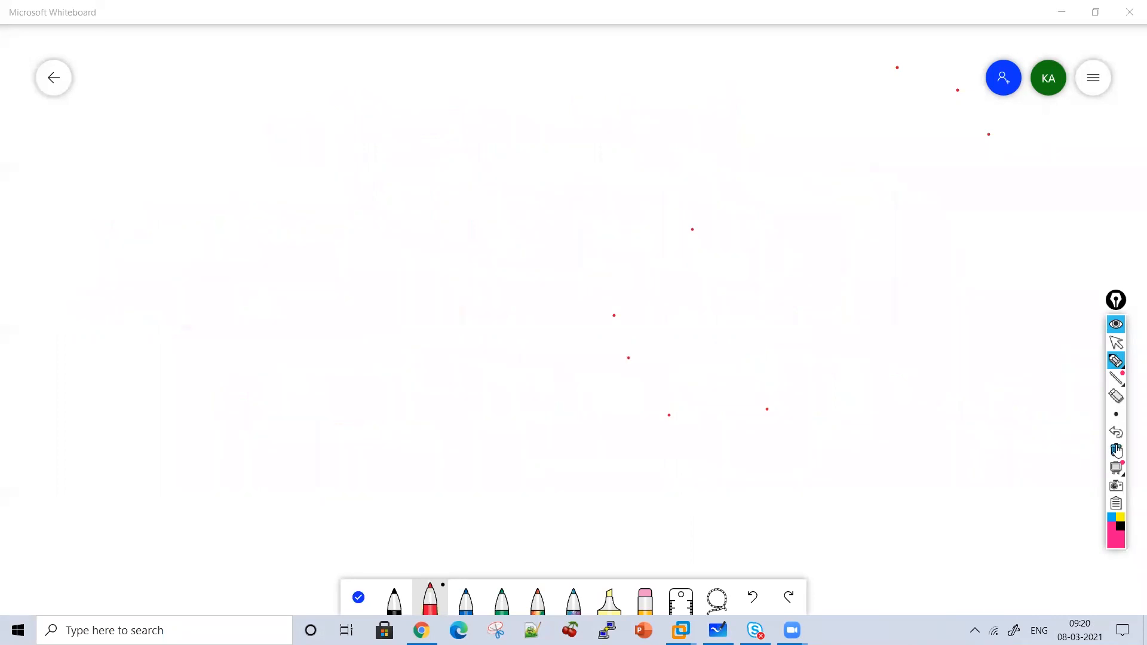
Handwrite the heading 'Device Group' at the top of the board.
mouse_move(375, 84)
mouse_down()
mouse_move(375, 113)
mouse_move(360, 123)
mouse_up()
mouse_move(455, 123)
mouse_down()
mouse_move(428, 108)
mouse_move(429, 117)
mouse_up()
mouse_move(452, 100)
mouse_down()
mouse_move(470, 118)
mouse_move(475, 103)
mouse_up()
drag(492, 108, 494, 126)
click(498, 90)
mouse_move(545, 95)
mouse_down()
mouse_move(557, 125)
mouse_move(580, 124)
mouse_up()
drag(610, 84, 632, 126)
drag(654, 91, 777, 102)
Underline 'Device Group' and draw two branching arrows, one left and one right.
mouse_move(788, 67)
mouse_down()
mouse_move(801, 145)
mouse_move(814, 154)
mouse_up()
drag(817, 143, 496, 153)
mouse_move(599, 159)
mouse_down()
mouse_move(472, 213)
mouse_move(392, 294)
mouse_up()
mouse_move(580, 226)
mouse_down()
mouse_move(815, 286)
mouse_move(842, 272)
mouse_up()
drag(352, 287, 420, 283)
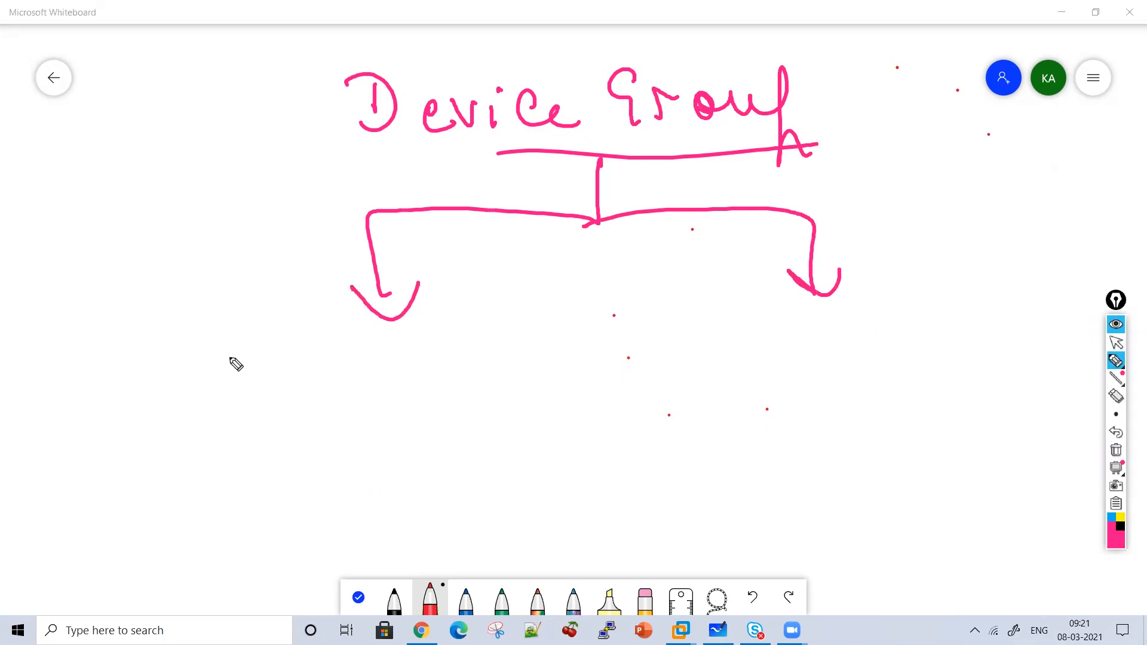
Write and underline 'SyncOnly' under the left arrow and 'Sync Failover' under the right.
mouse_move(259, 328)
mouse_down()
mouse_move(236, 367)
mouse_move(294, 404)
mouse_move(358, 376)
mouse_up()
mouse_move(418, 342)
mouse_down()
mouse_move(428, 357)
mouse_move(394, 391)
mouse_up()
mouse_move(459, 369)
mouse_down()
mouse_move(502, 388)
mouse_move(530, 384)
mouse_up()
drag(545, 372, 571, 403)
mouse_move(732, 328)
mouse_down()
mouse_move(712, 359)
mouse_move(771, 371)
mouse_up()
mouse_move(788, 372)
mouse_down()
mouse_move(865, 356)
mouse_move(879, 367)
mouse_move(948, 312)
mouse_move(973, 351)
mouse_up()
drag(978, 336, 980, 350)
drag(1005, 313, 1008, 358)
drag(1023, 335, 1052, 329)
drag(1058, 341, 1091, 323)
drag(861, 376, 1038, 381)
drag(425, 428, 196, 427)
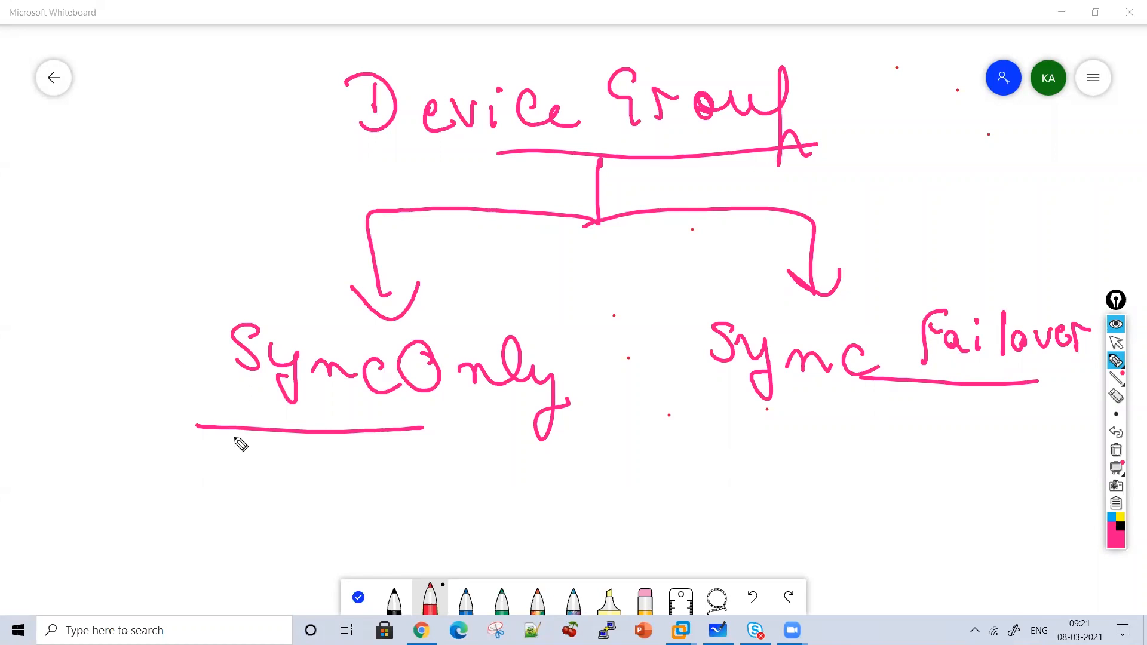
Annotate SyncOnly with 'Synchronize configuration data', then clear the board.
mouse_move(210, 308)
mouse_down()
mouse_move(202, 269)
mouse_move(214, 264)
mouse_up()
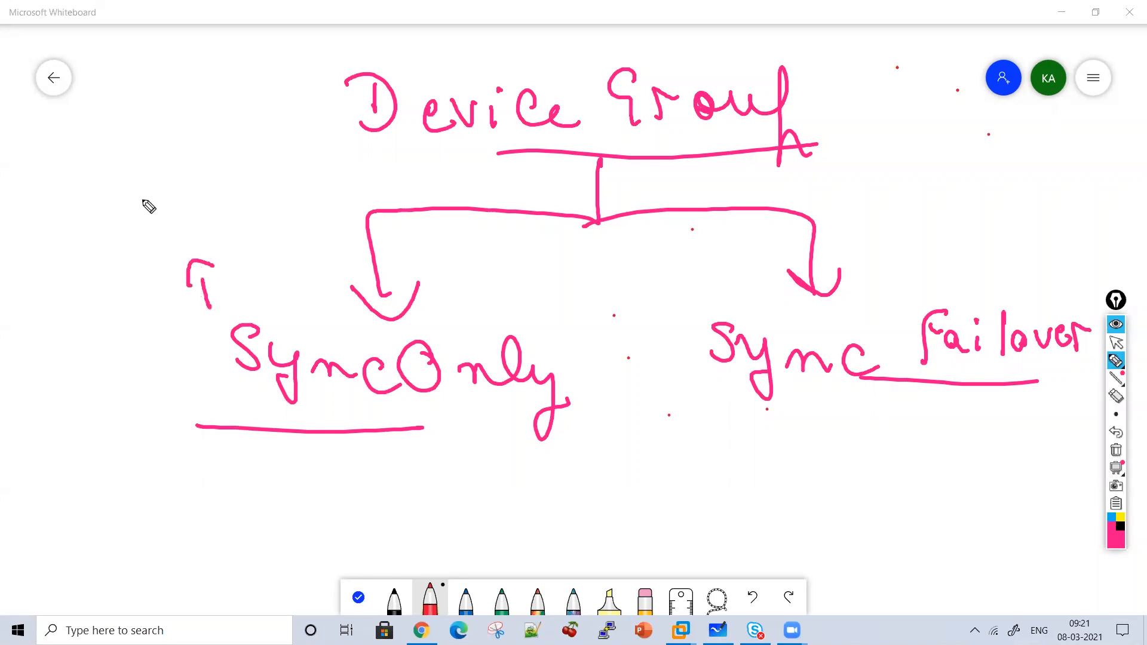
mouse_move(114, 168)
mouse_down()
mouse_move(102, 179)
mouse_move(133, 200)
mouse_move(177, 206)
mouse_up()
mouse_move(182, 178)
mouse_down()
mouse_move(258, 192)
mouse_move(304, 175)
mouse_move(332, 203)
mouse_up()
drag(335, 156, 376, 174)
drag(303, 133, 333, 145)
mouse_move(153, 233)
mouse_down()
mouse_move(171, 254)
mouse_move(226, 254)
mouse_move(265, 235)
mouse_move(281, 254)
mouse_move(397, 218)
mouse_move(384, 200)
mouse_move(398, 187)
mouse_up()
mouse_move(297, 280)
mouse_down()
mouse_move(366, 263)
mouse_move(294, 227)
mouse_up()
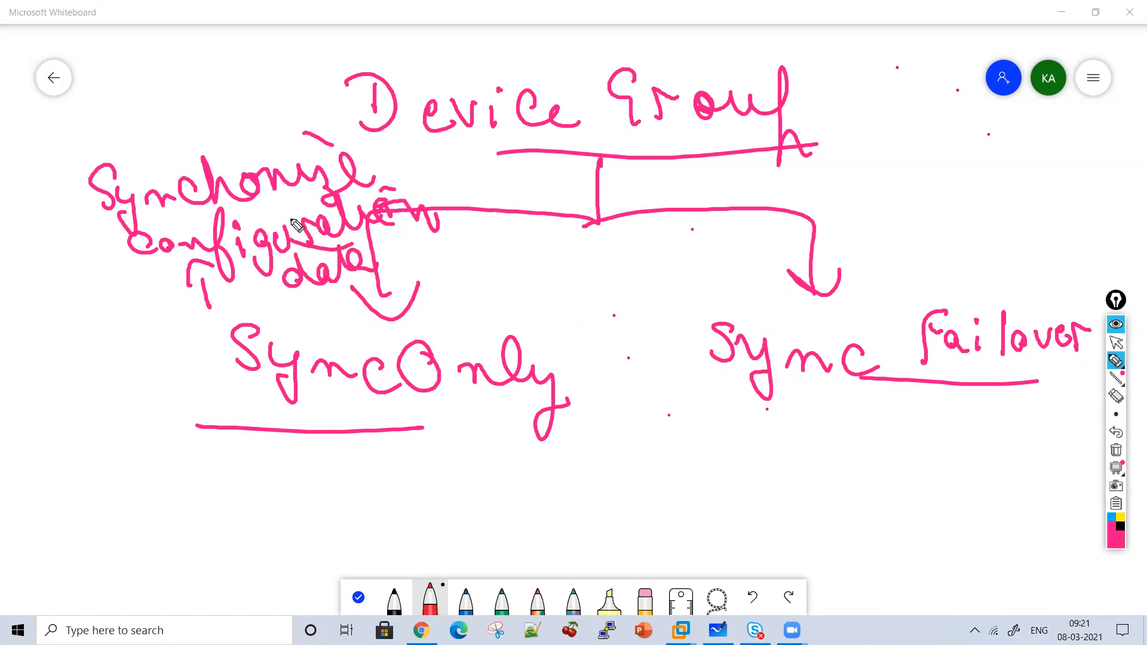
click(1116, 449)
Write 'Sync-Only' with a down arrow to 'does not support failover'.
mouse_move(406, 88)
mouse_down()
mouse_move(479, 146)
mouse_move(548, 156)
mouse_move(687, 128)
mouse_move(745, 136)
mouse_move(786, 167)
mouse_move(485, 182)
mouse_up()
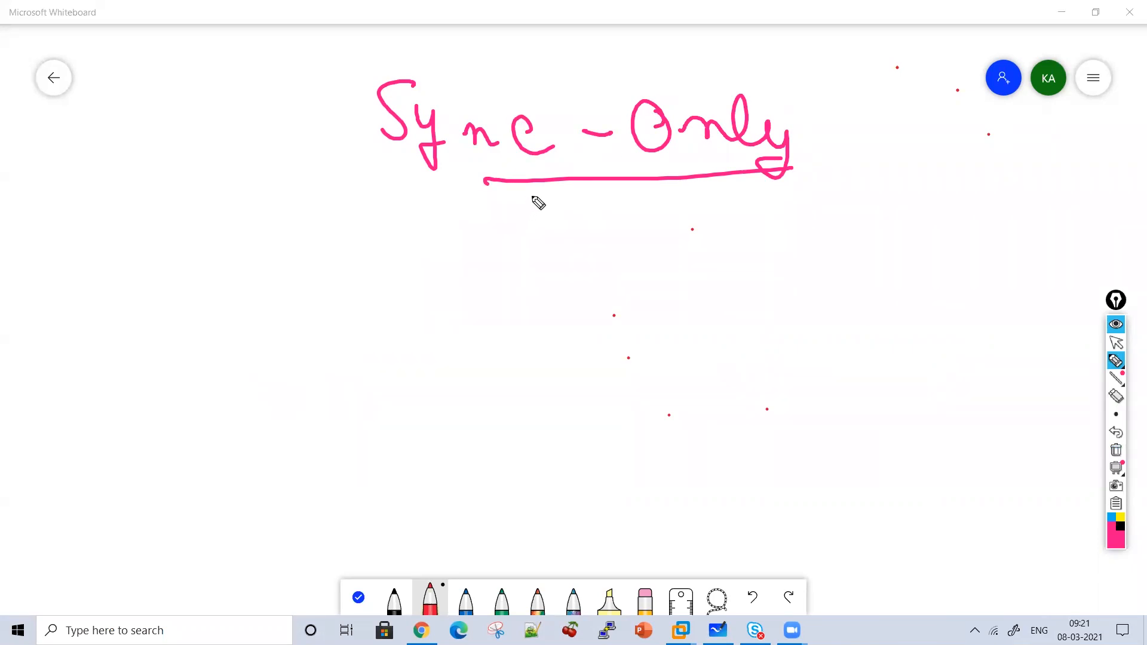
drag(583, 184, 582, 242)
drag(565, 217, 596, 219)
mouse_move(485, 257)
mouse_down()
mouse_move(489, 281)
mouse_move(535, 264)
mouse_move(555, 277)
mouse_up()
mouse_move(570, 254)
mouse_down()
mouse_move(564, 284)
mouse_move(678, 251)
mouse_up()
mouse_move(760, 248)
mouse_down()
mouse_move(813, 280)
mouse_move(845, 260)
mouse_move(871, 323)
mouse_move(923, 271)
mouse_move(974, 243)
mouse_move(1008, 245)
mouse_up()
drag(801, 250, 811, 276)
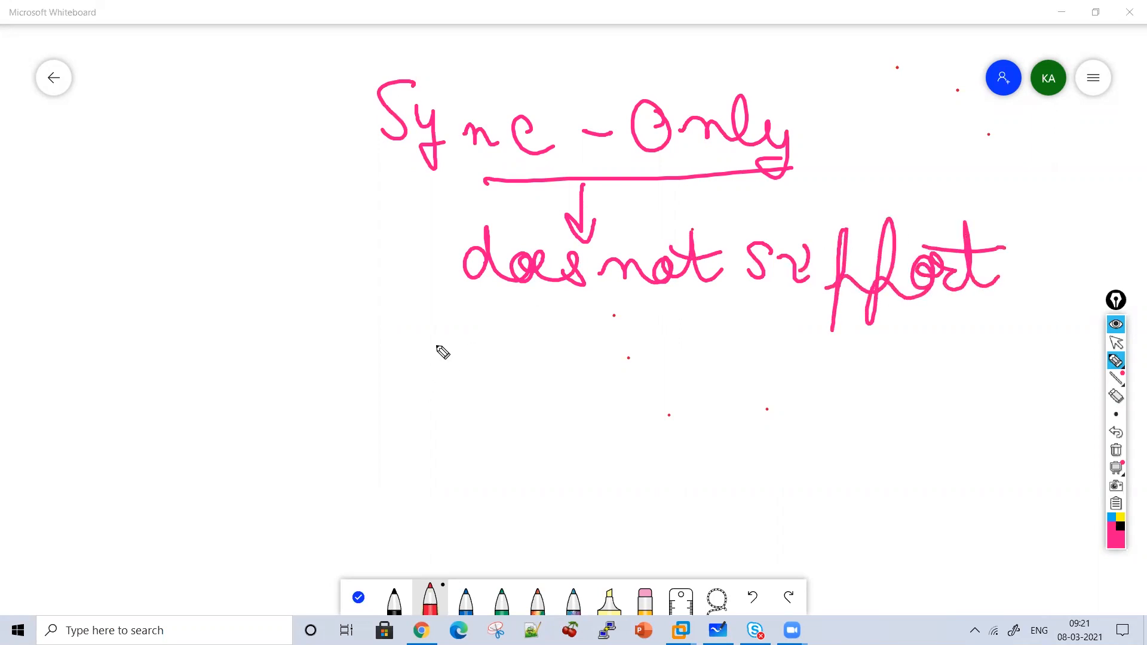
mouse_move(438, 334)
mouse_down()
mouse_move(456, 385)
mouse_move(481, 348)
mouse_move(509, 341)
mouse_move(511, 326)
mouse_move(602, 364)
mouse_move(696, 343)
mouse_up()
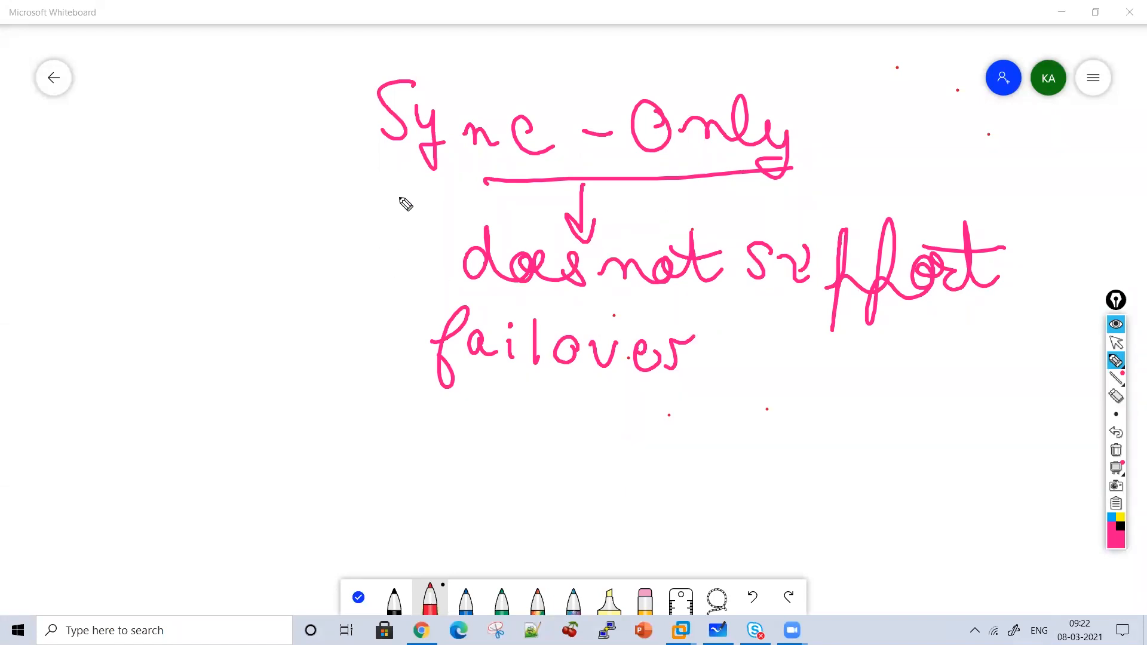
Add a down-left arrow from Sync-Only to 'Synchronize Only configuration Data'.
mouse_move(358, 169)
mouse_down()
mouse_move(366, 202)
mouse_move(335, 209)
mouse_up()
mouse_move(219, 220)
mouse_down()
mouse_move(197, 258)
mouse_move(223, 287)
mouse_move(376, 249)
mouse_move(430, 274)
mouse_move(448, 254)
mouse_up()
click(251, 257)
click(417, 214)
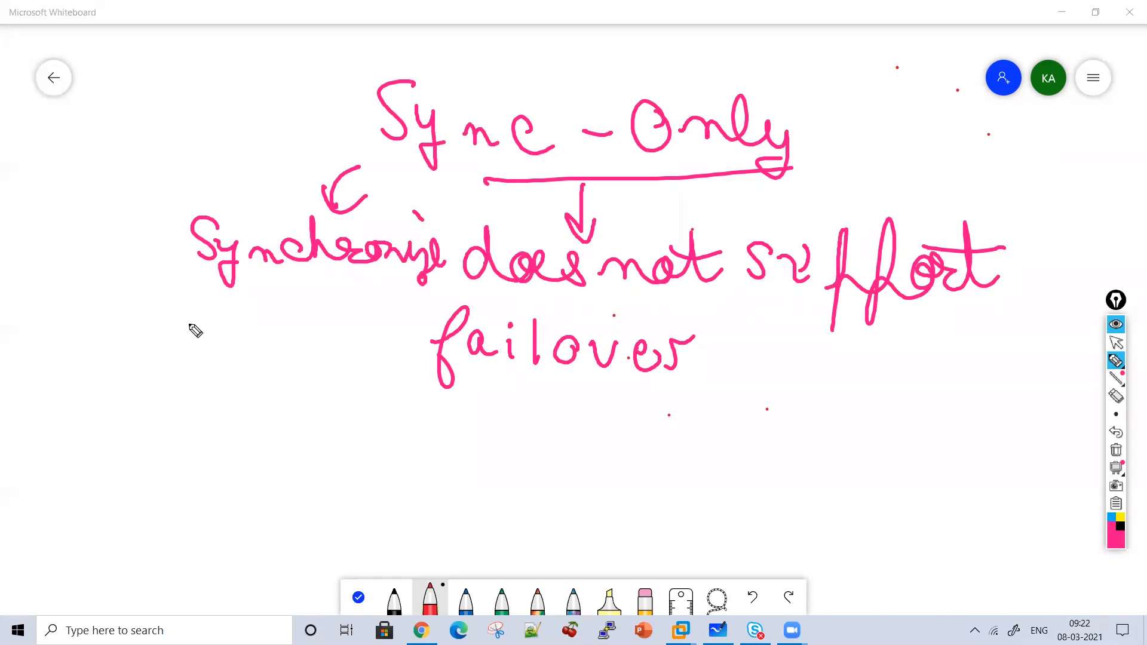
drag(182, 313, 315, 330)
mouse_move(170, 393)
mouse_down()
mouse_move(199, 406)
mouse_move(257, 402)
mouse_move(268, 385)
mouse_move(289, 418)
mouse_move(337, 397)
mouse_move(377, 409)
mouse_move(426, 401)
mouse_move(421, 368)
mouse_move(339, 374)
mouse_up()
drag(203, 505, 212, 503)
mouse_move(190, 460)
mouse_down()
mouse_move(243, 492)
mouse_move(303, 482)
mouse_move(332, 502)
mouse_up()
drag(230, 452, 275, 478)
Circle the Sync-Only heading, link failover to support with an arrow, then clear the board.
mouse_move(490, 195)
mouse_down()
mouse_move(333, 108)
mouse_move(872, 200)
mouse_move(788, 193)
mouse_up()
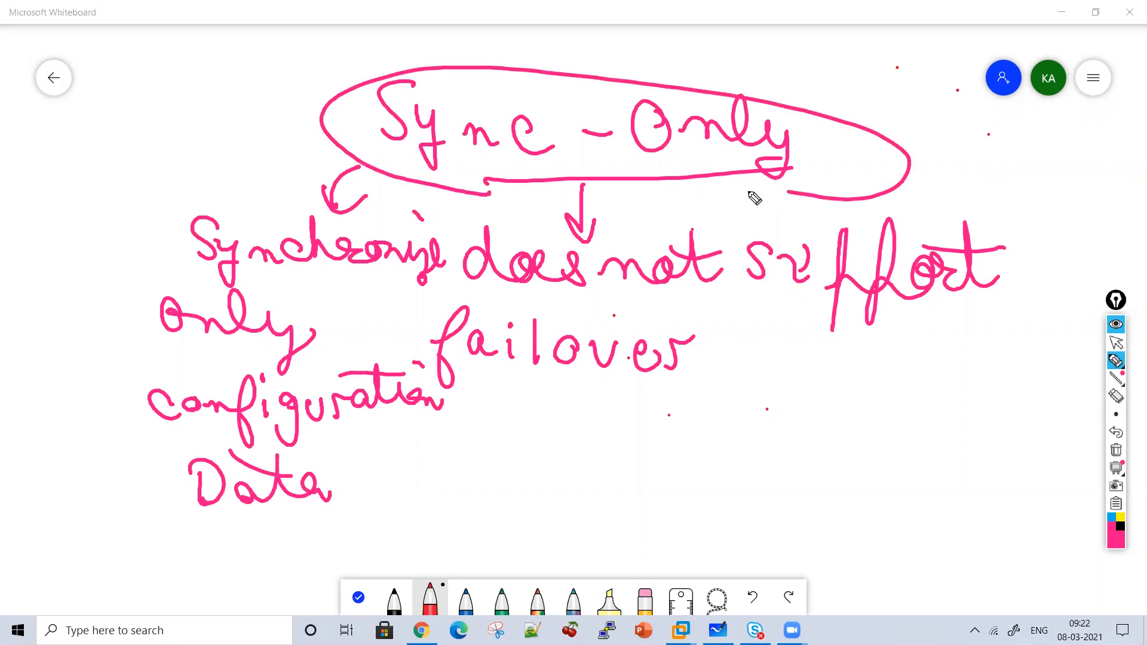
drag(727, 353, 732, 302)
drag(752, 280, 786, 305)
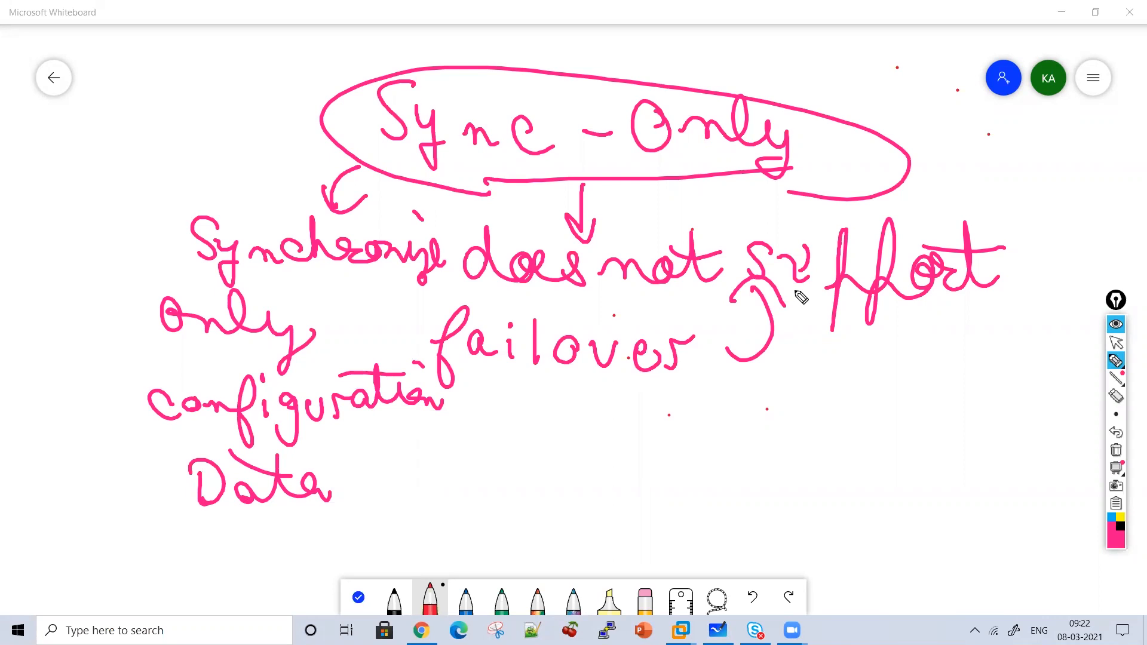
click(1116, 450)
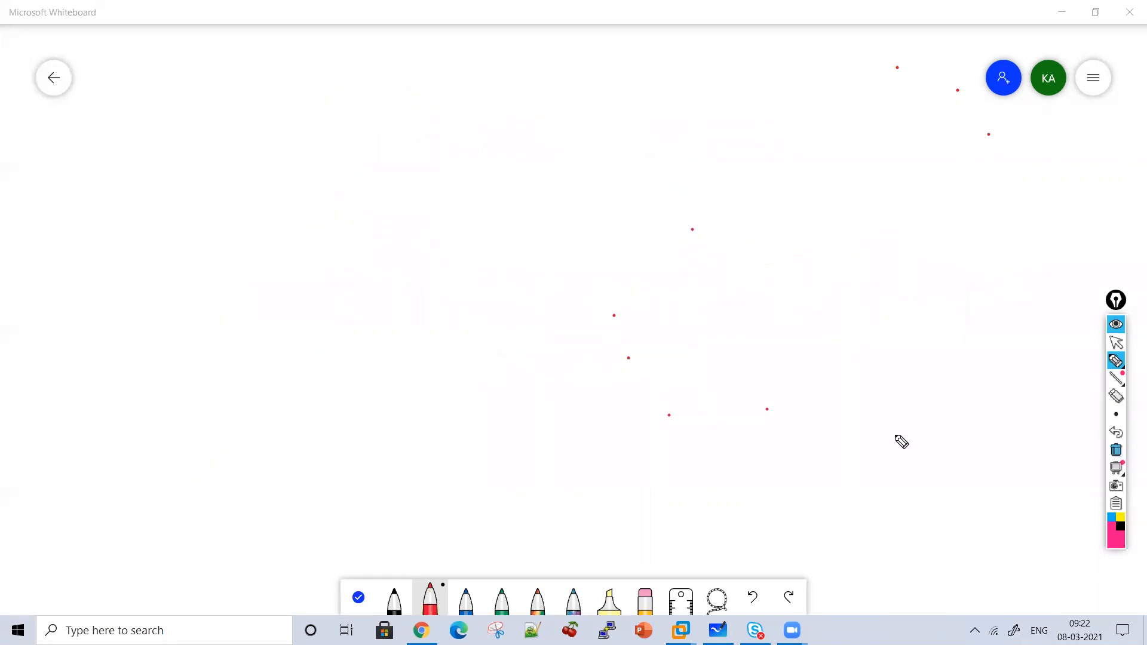
Draw two stacked boxes branching to two device ellipses labelled FS1 and FS2.
mouse_move(442, 69)
mouse_down()
mouse_move(502, 118)
mouse_move(442, 69)
mouse_up()
drag(426, 150, 426, 175)
mouse_move(370, 206)
mouse_down()
mouse_move(456, 205)
mouse_move(410, 185)
mouse_up()
mouse_move(434, 258)
mouse_down()
mouse_move(435, 295)
mouse_move(251, 329)
mouse_move(259, 350)
mouse_up()
mouse_move(384, 299)
mouse_down()
mouse_move(550, 303)
mouse_move(562, 366)
mouse_up()
mouse_move(257, 372)
mouse_down()
mouse_move(298, 445)
mouse_move(259, 373)
mouse_up()
mouse_move(202, 391)
mouse_down()
mouse_move(212, 418)
mouse_move(188, 429)
mouse_up()
drag(240, 395, 258, 439)
mouse_move(542, 381)
mouse_down()
mouse_move(574, 466)
mouse_move(562, 383)
mouse_move(505, 445)
mouse_up()
mouse_move(526, 406)
mouse_down()
mouse_move(541, 405)
mouse_move(553, 435)
mouse_up()
drag(578, 411, 625, 438)
drag(277, 401, 289, 441)
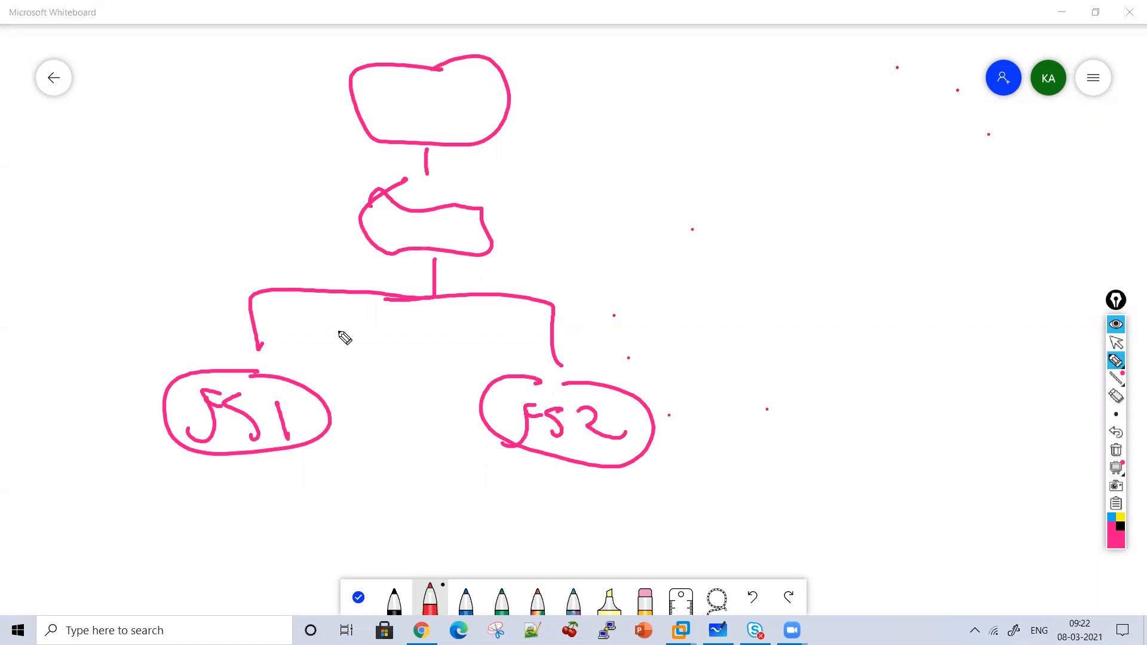
Add a circled 1 at upper right and label 'Active' on the left and 'Standby' in the middle.
drag(633, 129, 634, 157)
mouse_move(640, 153)
mouse_down()
mouse_move(647, 161)
mouse_move(632, 162)
mouse_up()
drag(122, 291, 159, 292)
drag(173, 274, 197, 285)
mouse_move(199, 245)
mouse_down()
mouse_move(206, 291)
mouse_move(220, 288)
mouse_up()
click(221, 251)
mouse_move(230, 256)
mouse_down()
mouse_move(256, 248)
mouse_move(284, 263)
mouse_up()
mouse_move(599, 246)
mouse_down()
mouse_move(591, 293)
mouse_move(621, 291)
mouse_up()
mouse_move(595, 261)
mouse_down()
mouse_move(635, 264)
mouse_move(710, 299)
mouse_up()
mouse_move(701, 240)
mouse_down()
mouse_move(740, 289)
mouse_move(715, 297)
mouse_up()
mouse_move(745, 281)
mouse_down()
mouse_move(768, 317)
mouse_move(745, 346)
mouse_up()
Circle 'Active' and draw arrows between FS1 and FS2 in both directions.
mouse_move(318, 254)
mouse_down()
mouse_move(152, 322)
mouse_move(318, 281)
mouse_up()
mouse_move(263, 322)
mouse_down()
mouse_move(487, 368)
mouse_move(462, 394)
mouse_up()
drag(363, 397, 359, 441)
mouse_move(477, 422)
mouse_down()
mouse_move(336, 430)
mouse_move(388, 461)
mouse_up()
Write 'Synchronize Configuration' beside the circled 1.
mouse_move(715, 106)
mouse_down()
mouse_move(714, 144)
mouse_move(693, 156)
mouse_up()
drag(730, 142, 737, 174)
drag(755, 139, 737, 192)
drag(771, 176, 819, 178)
drag(890, 146, 961, 185)
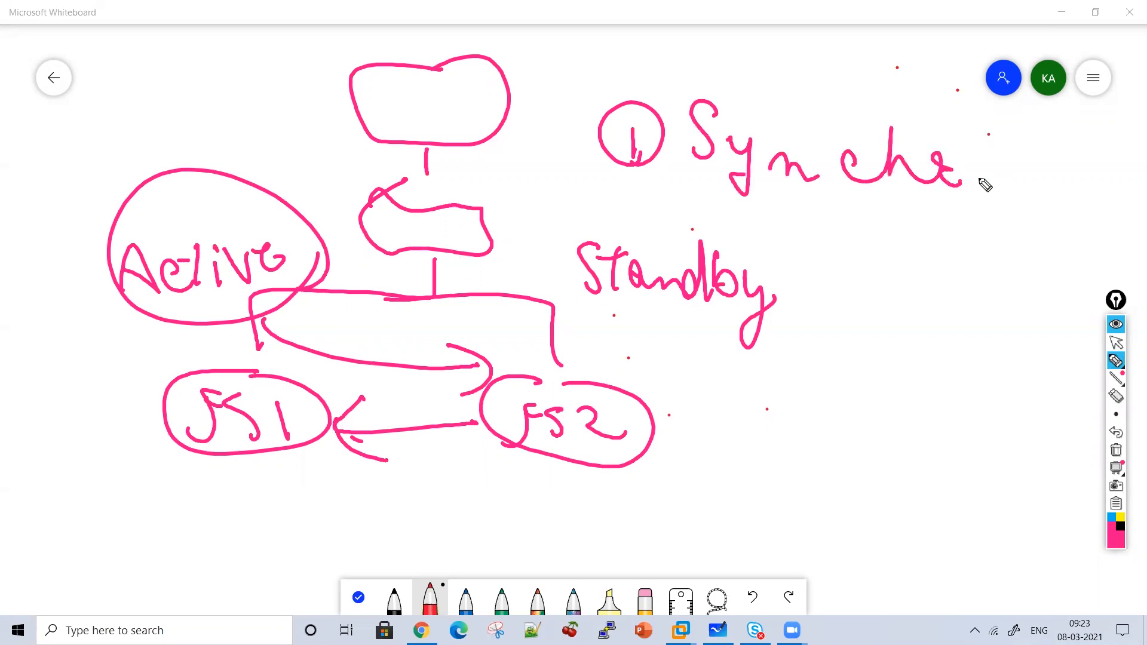
drag(425, 449, 440, 457)
mouse_move(978, 195)
mouse_down()
mouse_move(994, 174)
mouse_move(1122, 211)
mouse_move(1131, 199)
mouse_up()
drag(1081, 149, 1089, 157)
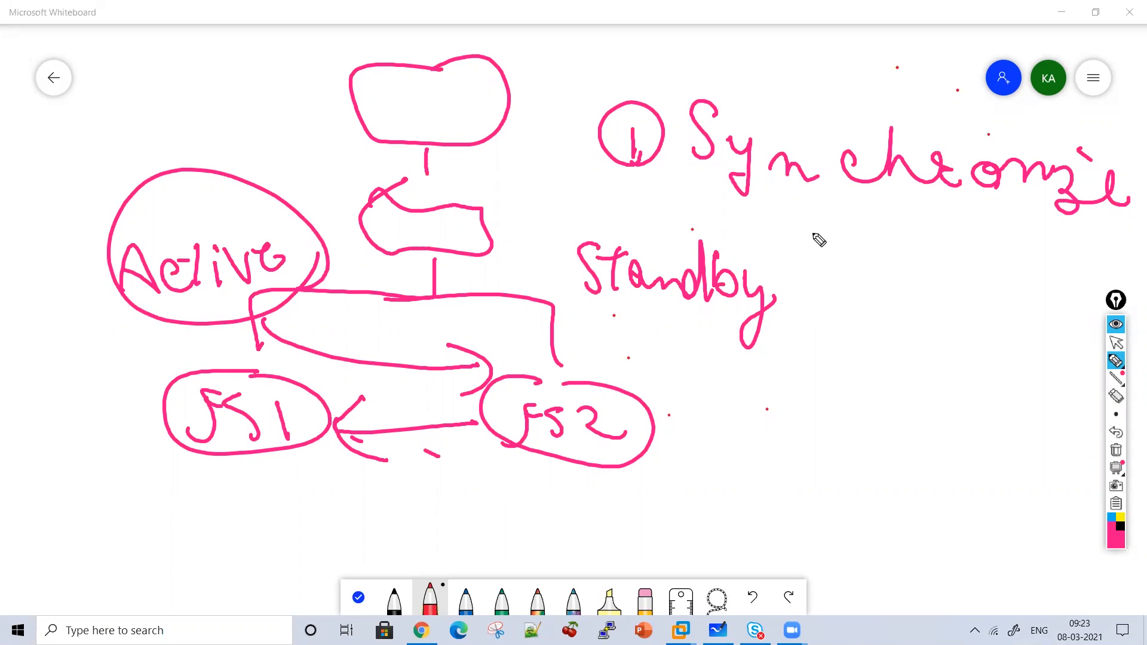
mouse_move(818, 225)
mouse_down()
mouse_move(835, 256)
mouse_move(911, 257)
mouse_move(946, 270)
mouse_move(968, 251)
mouse_move(1014, 251)
mouse_move(1126, 272)
mouse_up()
drag(1060, 236, 1105, 227)
Add a circled 2 below Standby and cross out FS1 to show it failing.
drag(711, 371, 748, 389)
drag(747, 340, 735, 404)
drag(245, 308, 170, 451)
mouse_move(142, 343)
mouse_down()
mouse_move(281, 481)
mouse_move(482, 500)
mouse_move(466, 519)
mouse_up()
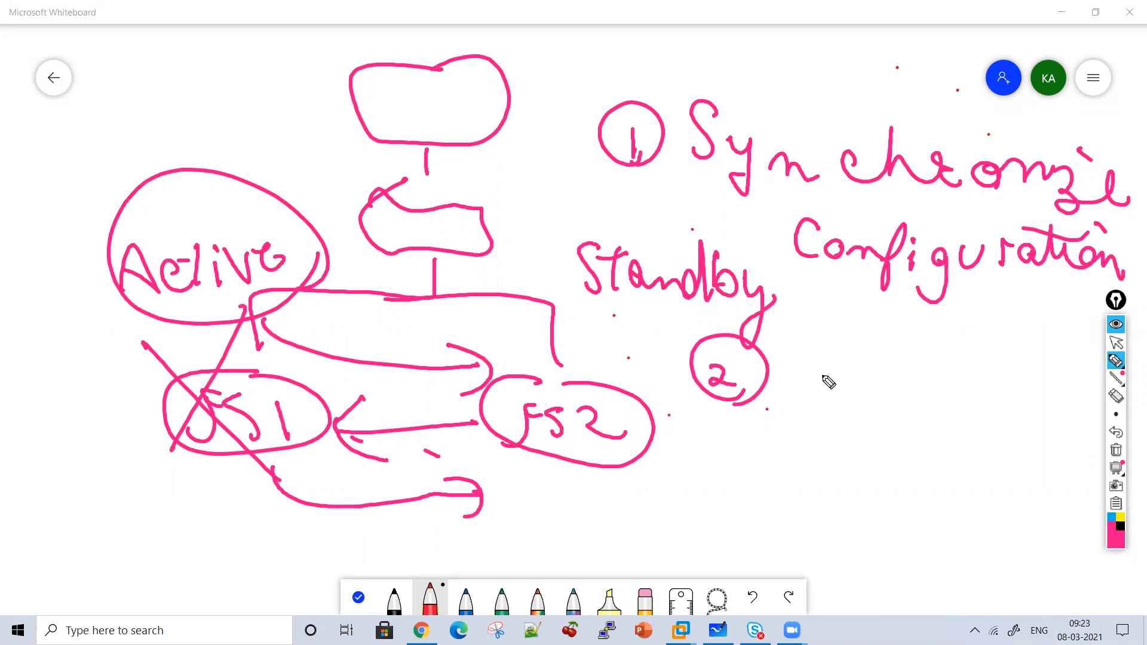
Write 'Support Failover b/w device' after the circled 2 and tick under FS1 and FS2.
mouse_move(804, 350)
mouse_down()
mouse_move(783, 391)
mouse_move(837, 398)
mouse_up()
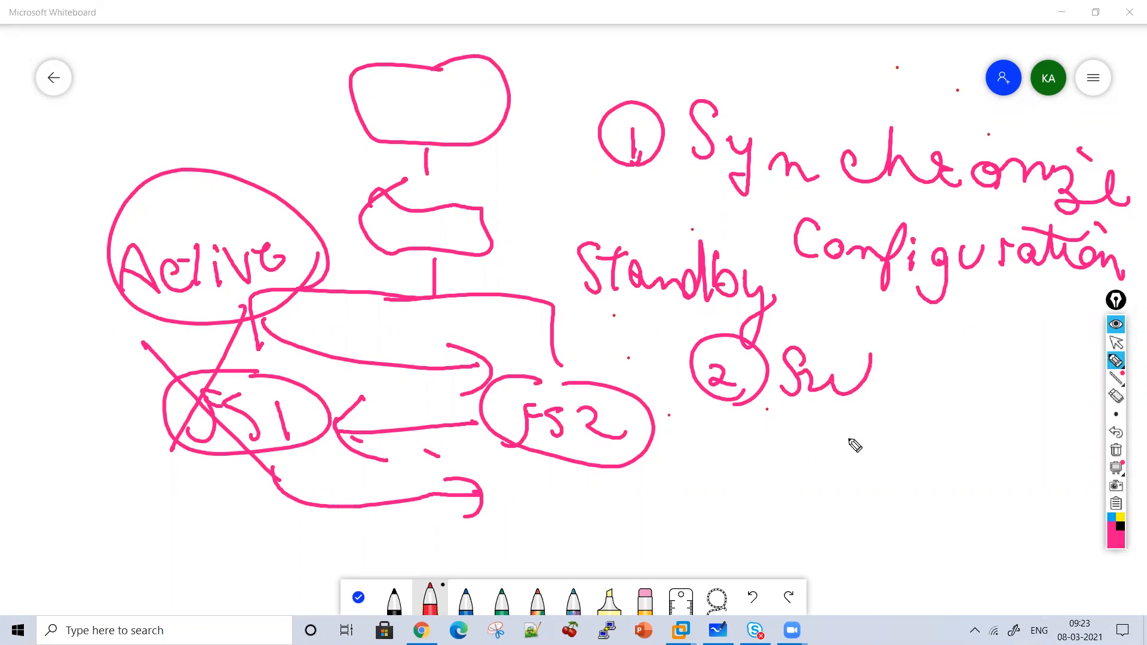
drag(848, 442, 896, 439)
drag(896, 388, 955, 374)
drag(971, 412, 952, 366)
drag(1010, 344, 1010, 397)
drag(960, 364, 1028, 362)
drag(699, 513, 744, 451)
mouse_move(720, 475)
mouse_down()
mouse_move(759, 499)
mouse_move(809, 505)
mouse_move(931, 489)
mouse_up()
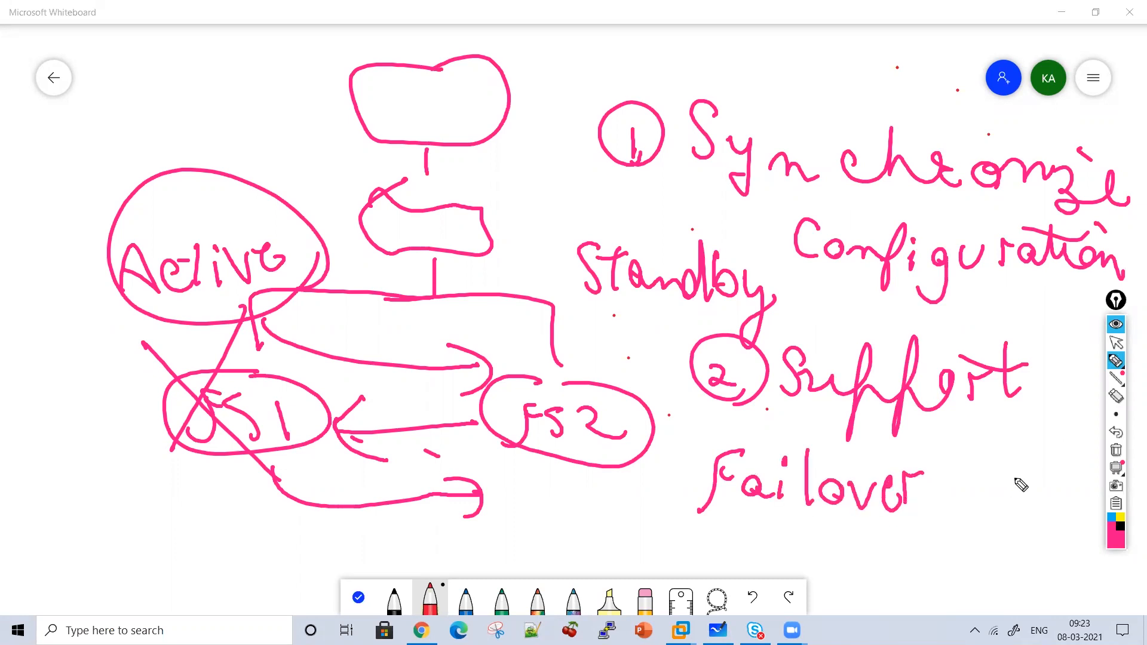
mouse_move(976, 459)
mouse_down()
mouse_move(978, 479)
mouse_move(1055, 472)
mouse_up()
mouse_move(914, 541)
mouse_down()
mouse_move(925, 526)
mouse_move(1031, 562)
mouse_move(1039, 521)
mouse_up()
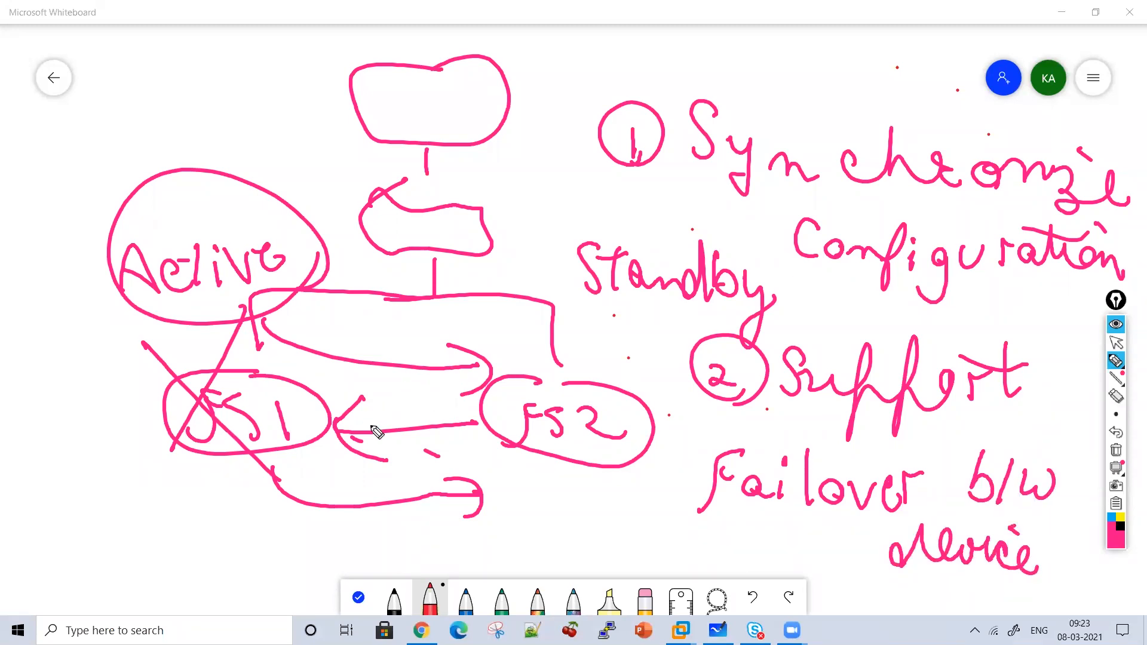
drag(237, 478, 316, 460)
mouse_move(533, 475)
mouse_down()
mouse_move(538, 485)
mouse_move(632, 435)
mouse_up()
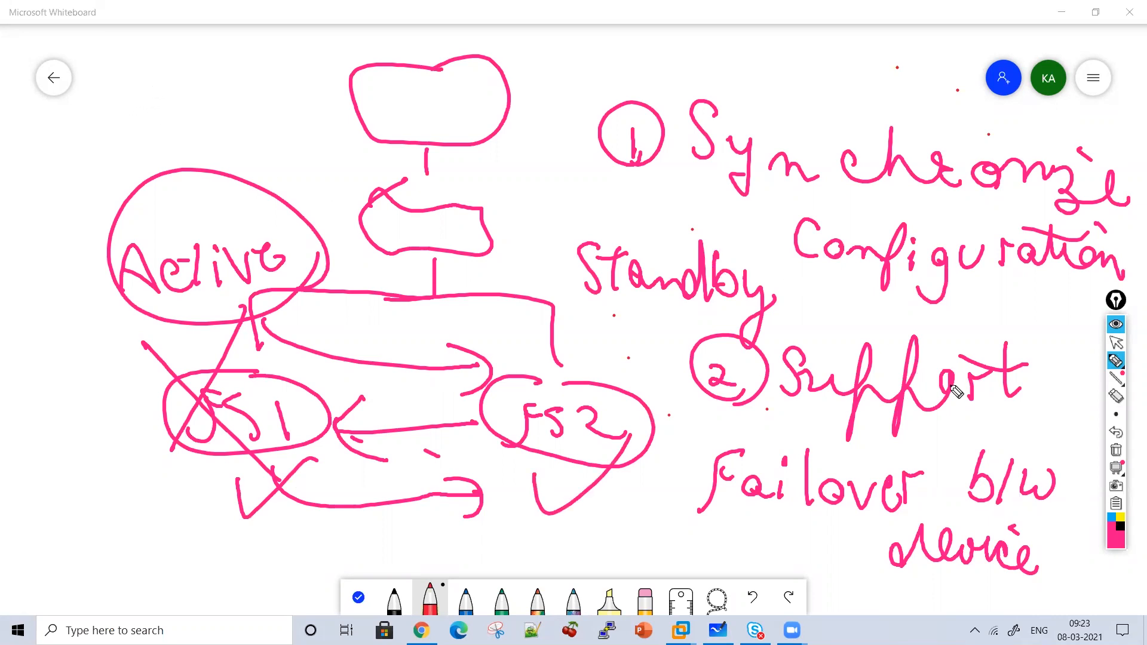
Clear the board and begin writing the 'Sync-Failover Device' heading.
click(1114, 451)
mouse_move(382, 81)
mouse_down()
mouse_move(350, 87)
mouse_move(349, 121)
mouse_up()
mouse_move(387, 109)
mouse_down()
mouse_move(405, 151)
mouse_move(383, 150)
mouse_up()
mouse_move(418, 132)
mouse_down()
mouse_move(440, 122)
mouse_move(563, 146)
mouse_move(594, 118)
mouse_move(640, 144)
mouse_move(687, 102)
mouse_move(717, 149)
mouse_move(810, 129)
mouse_move(832, 111)
mouse_move(894, 143)
mouse_move(989, 131)
mouse_move(801, 185)
mouse_move(410, 176)
mouse_up()
Finish the heading with 'Group', underline it, and link it by arrows to HA.
mouse_move(556, 206)
mouse_down()
mouse_move(561, 245)
mouse_move(676, 230)
mouse_move(722, 267)
mouse_move(568, 258)
mouse_up()
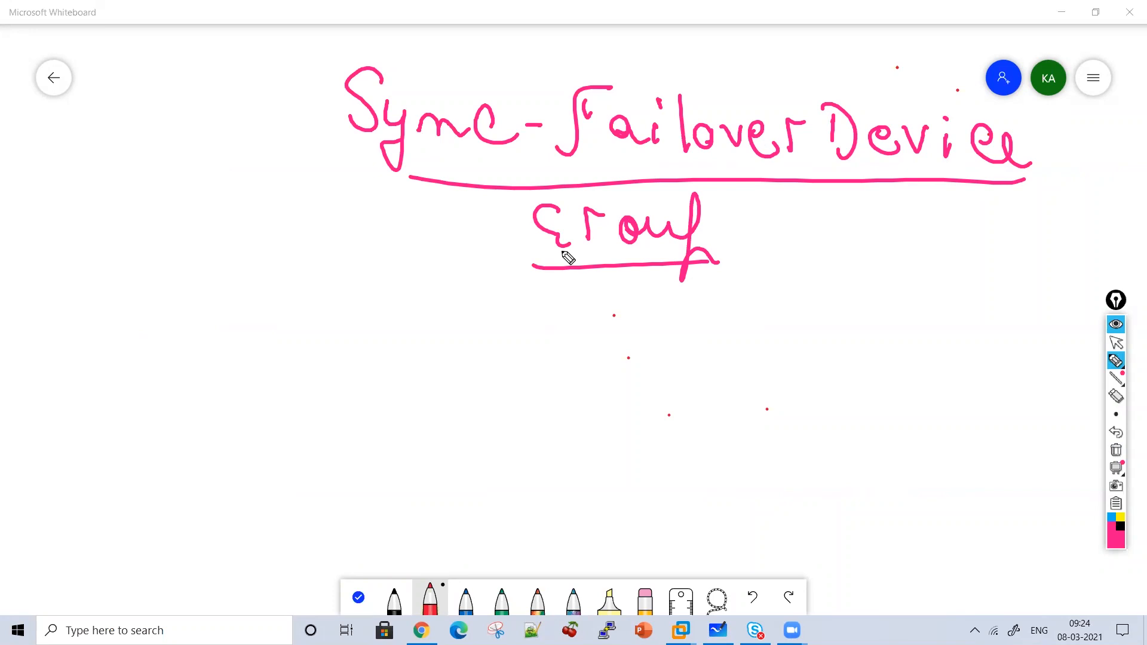
mouse_move(561, 284)
mouse_down()
mouse_move(463, 386)
mouse_move(551, 389)
mouse_move(559, 416)
mouse_move(813, 183)
mouse_up()
drag(781, 226, 840, 231)
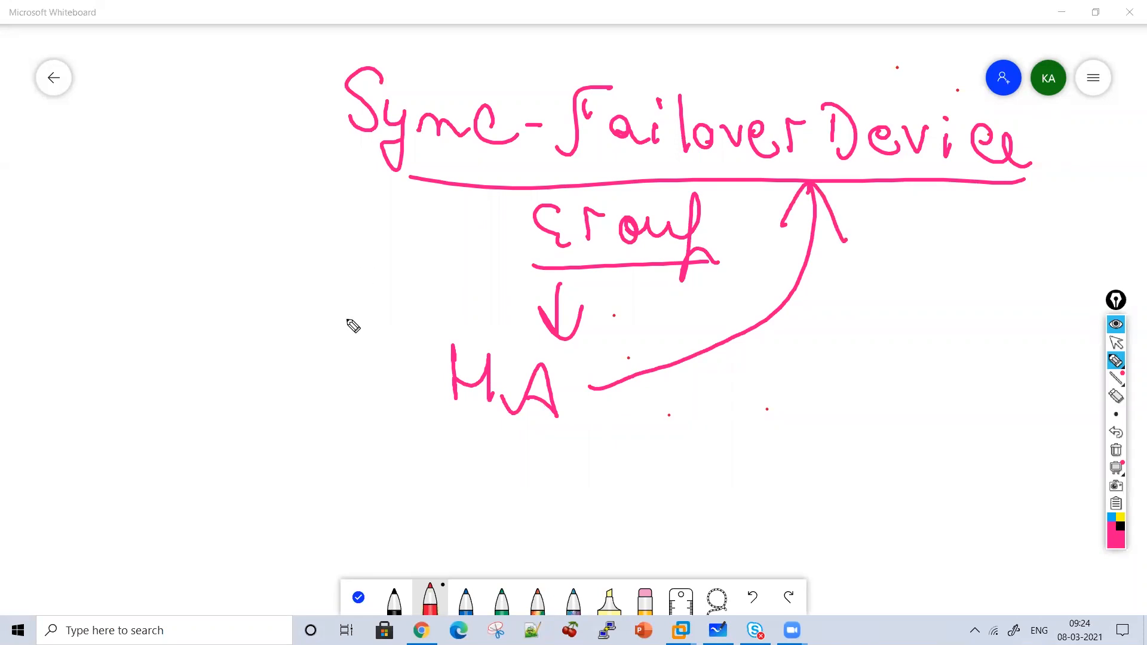
Draw a down-left arrow to an underlined '8 devices' note and loop around it.
drag(321, 160, 279, 244)
drag(258, 196, 315, 209)
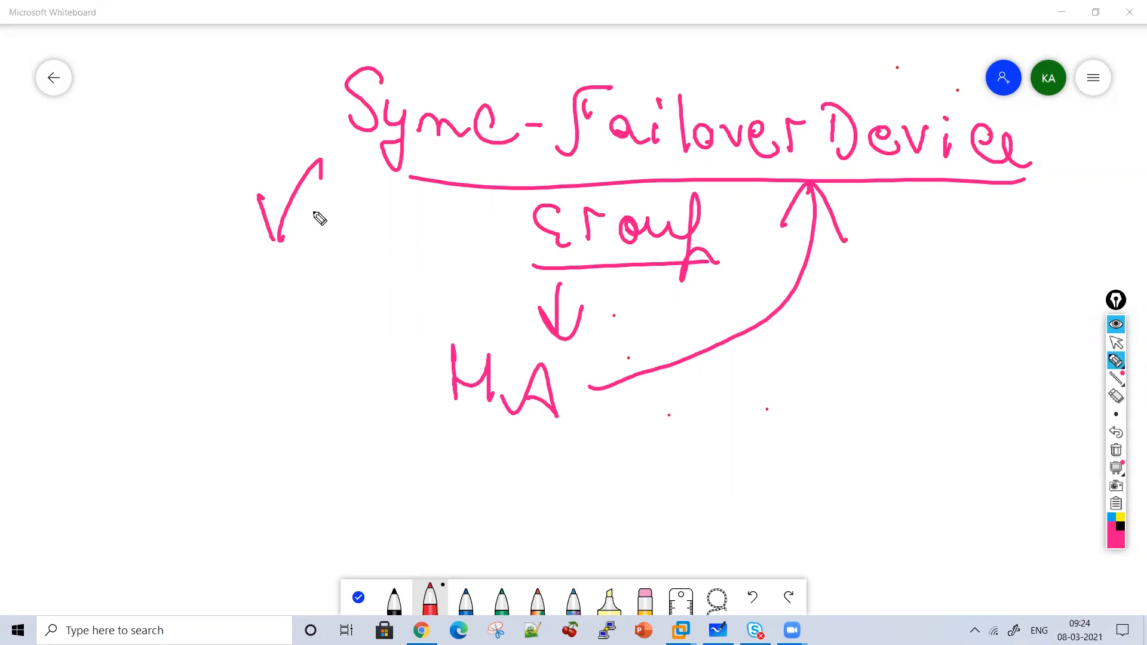
mouse_move(201, 266)
mouse_down()
mouse_move(291, 299)
mouse_move(332, 288)
mouse_move(422, 301)
mouse_up()
drag(372, 258, 382, 270)
drag(226, 335, 394, 323)
drag(346, 363, 224, 368)
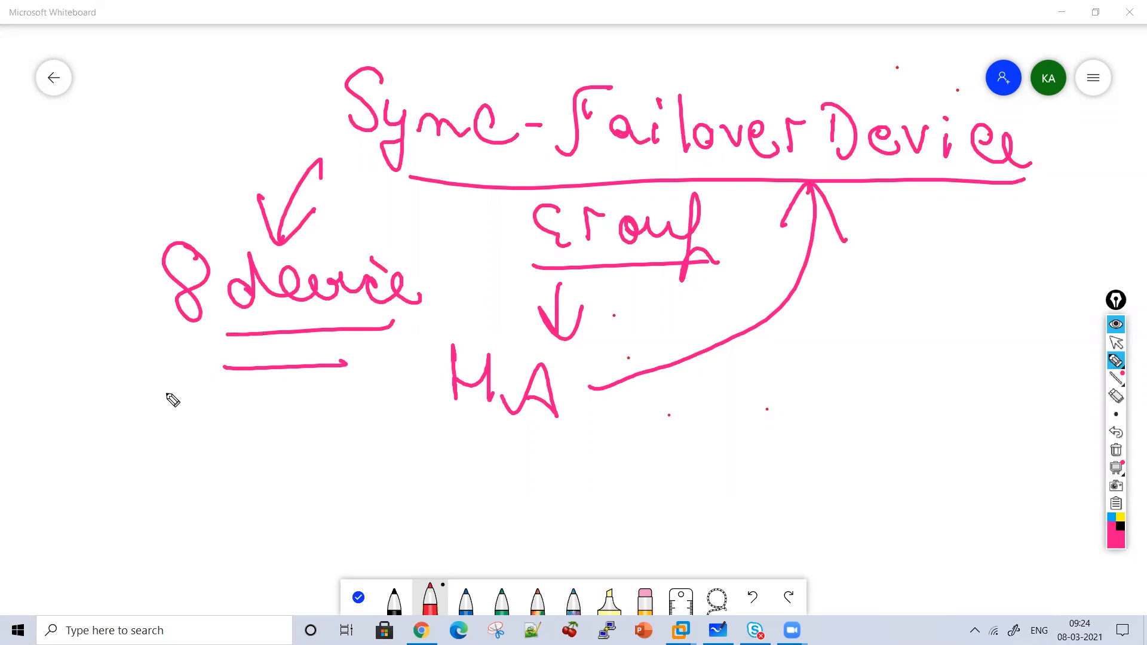
mouse_move(212, 222)
mouse_down()
mouse_move(447, 363)
mouse_move(314, 212)
mouse_up()
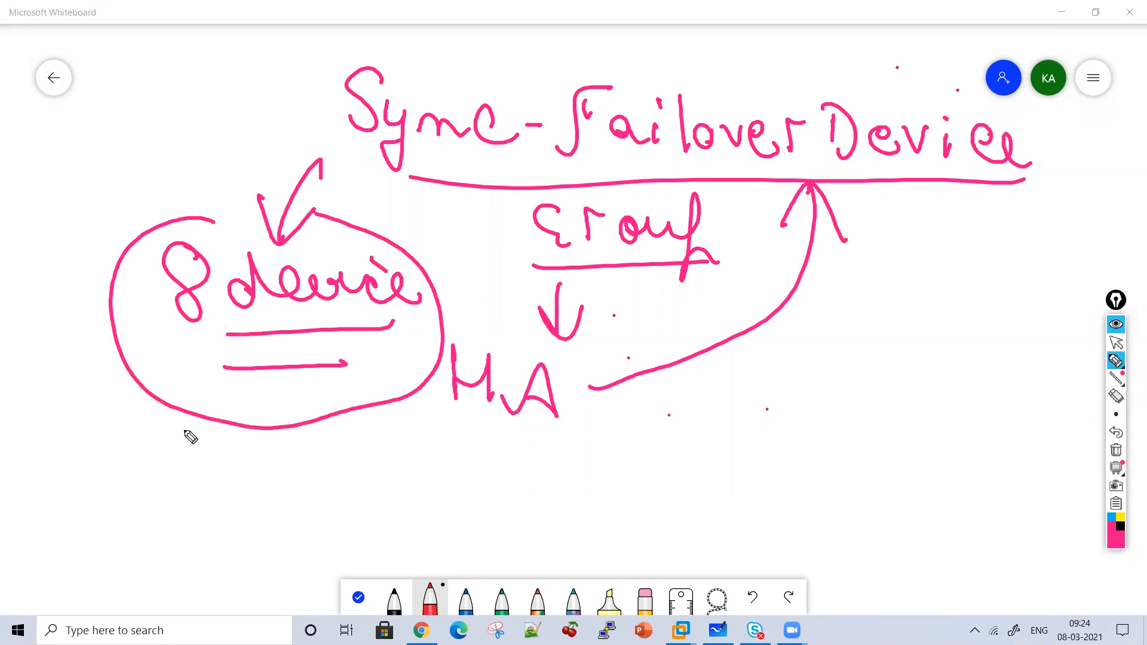
drag(428, 286, 419, 320)
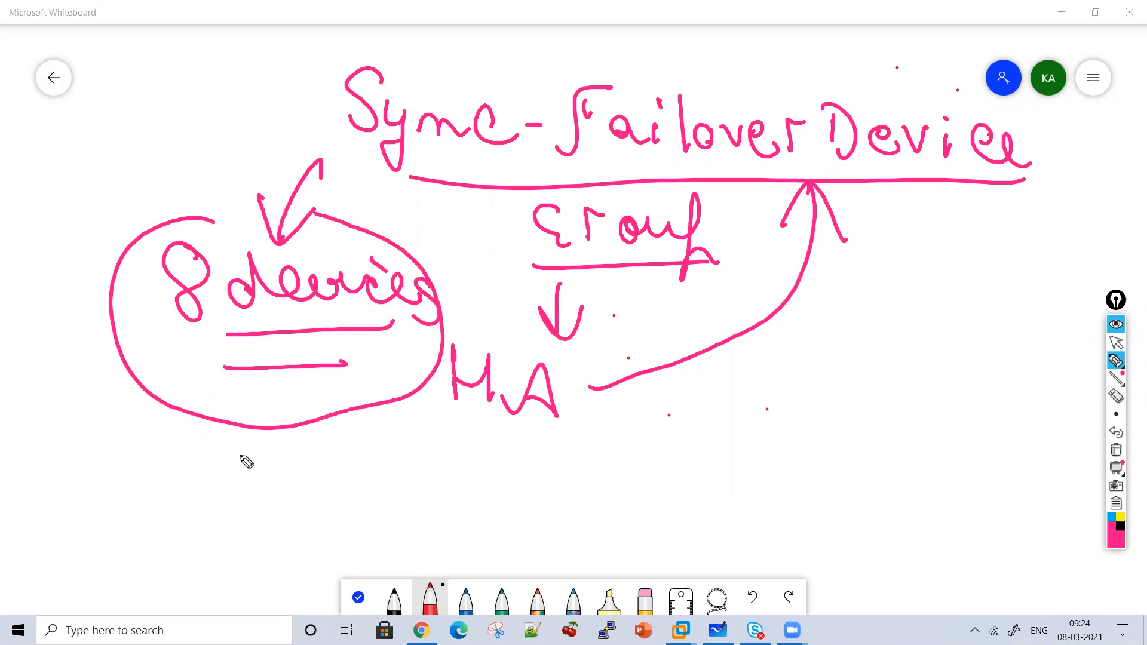
Write and circle 'Device Group' on the right pointing to a circled 2, plus an up arrow under the devices.
mouse_move(856, 295)
mouse_down()
mouse_move(858, 323)
mouse_move(838, 307)
mouse_move(1019, 327)
mouse_up()
click(931, 291)
mouse_move(854, 375)
mouse_down()
mouse_move(940, 379)
mouse_move(963, 430)
mouse_move(1013, 410)
mouse_up()
drag(1019, 280, 1038, 281)
mouse_move(888, 455)
mouse_down()
mouse_move(866, 513)
mouse_move(898, 503)
mouse_move(962, 538)
mouse_move(916, 563)
mouse_up()
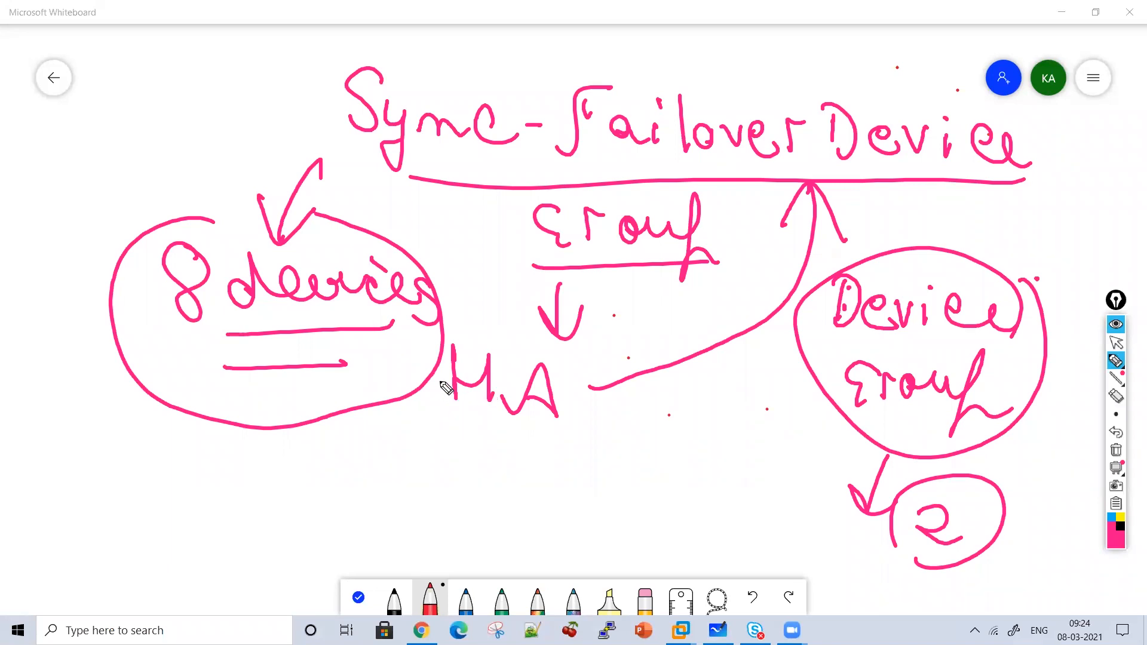
mouse_move(397, 488)
mouse_down()
mouse_move(355, 426)
mouse_move(386, 445)
mouse_up()
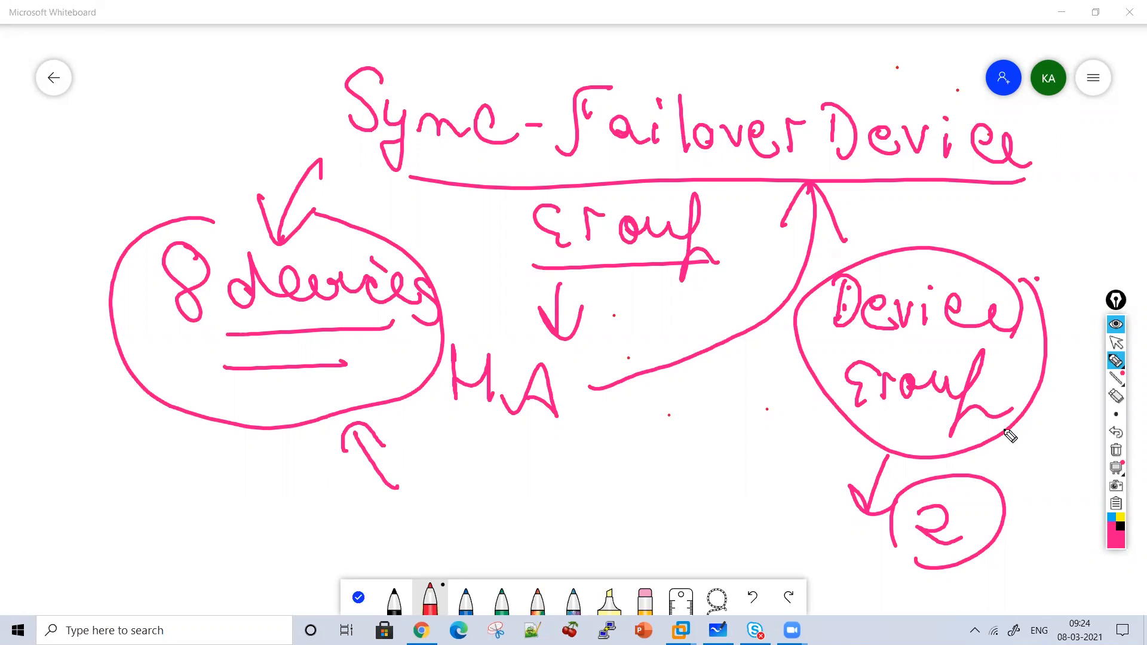
Clear the board and write an underlined 'Device Group' heading.
click(1116, 452)
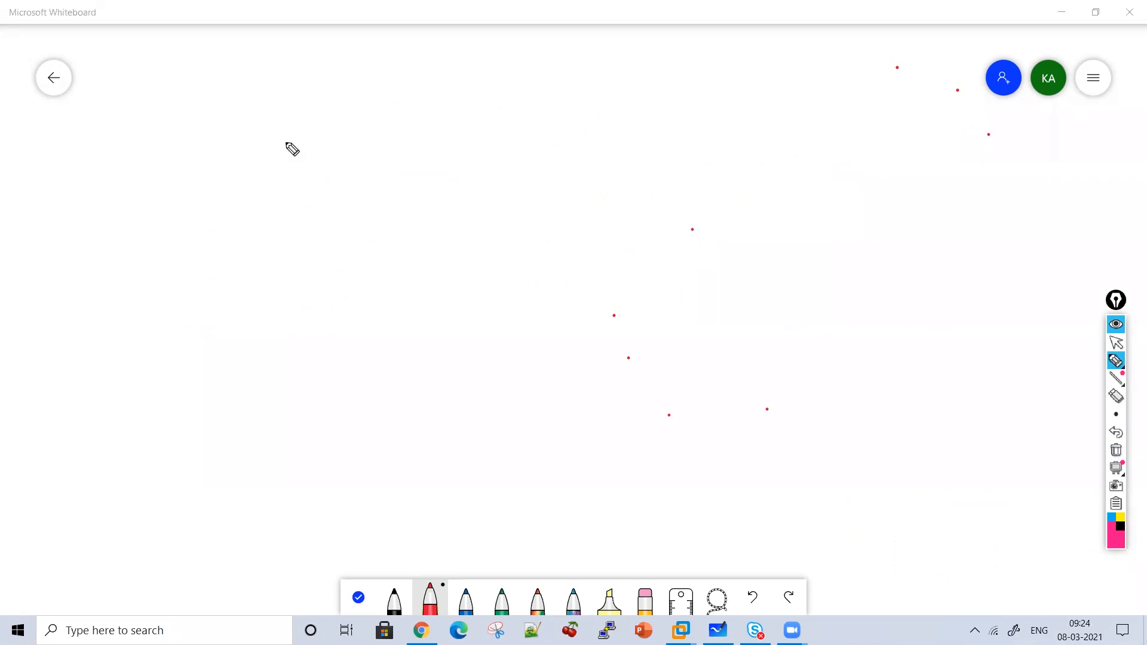
mouse_move(186, 111)
mouse_down()
mouse_move(231, 153)
mouse_move(406, 154)
mouse_move(477, 125)
mouse_move(554, 145)
mouse_move(632, 102)
mouse_move(648, 192)
mouse_up()
drag(346, 185, 656, 202)
drag(322, 225, 321, 251)
List item 1 'Config Sync' and item 2 'Failover Address' under the heading.
mouse_move(326, 206)
mouse_down()
mouse_move(349, 249)
mouse_move(335, 262)
mouse_up()
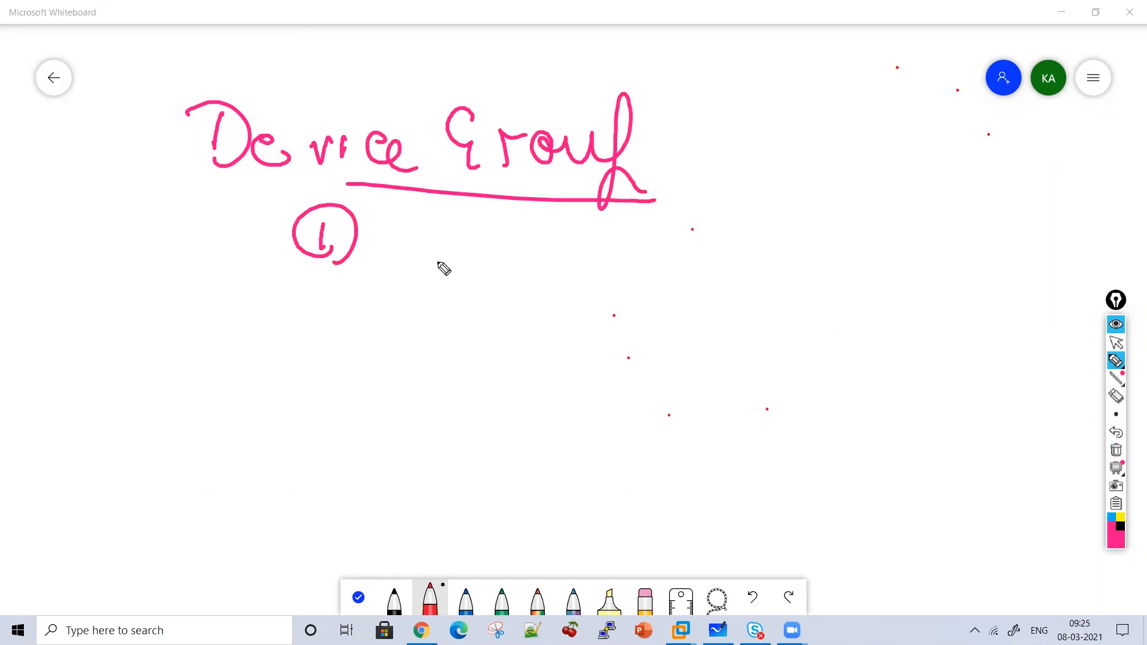
mouse_move(441, 220)
mouse_down()
mouse_move(466, 246)
mouse_move(563, 274)
mouse_move(640, 245)
mouse_move(739, 290)
mouse_up()
mouse_move(277, 372)
mouse_down()
mouse_move(317, 394)
mouse_move(326, 422)
mouse_up()
mouse_move(793, 251)
mouse_down()
mouse_move(769, 289)
mouse_move(806, 291)
mouse_up()
mouse_move(386, 370)
mouse_down()
mouse_move(395, 349)
mouse_move(430, 382)
mouse_move(477, 344)
mouse_move(475, 396)
mouse_move(584, 392)
mouse_move(648, 405)
mouse_move(703, 383)
mouse_move(750, 402)
mouse_move(863, 400)
mouse_move(879, 415)
mouse_up()
Bracket both items and arrow down from Failover Address to 'Network Failover'.
mouse_move(797, 213)
mouse_down()
mouse_move(808, 316)
mouse_move(917, 460)
mouse_move(885, 451)
mouse_up()
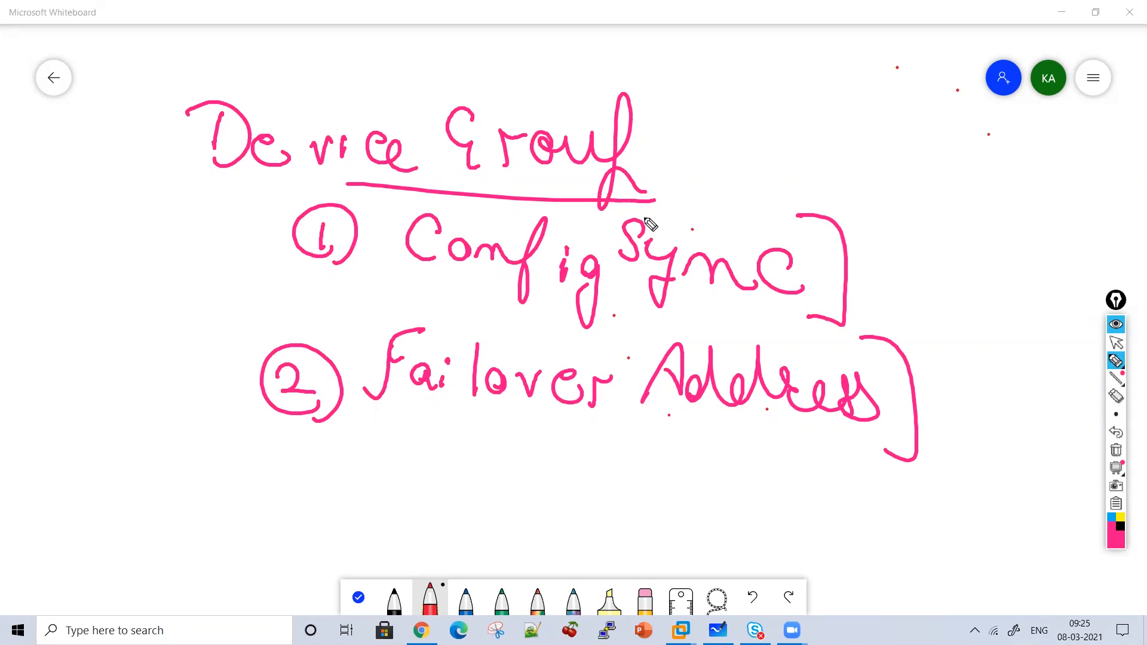
drag(546, 421, 541, 451)
mouse_move(420, 500)
mouse_down()
mouse_move(425, 474)
mouse_move(481, 499)
mouse_move(492, 481)
mouse_move(520, 499)
mouse_move(594, 482)
mouse_move(622, 507)
mouse_move(692, 469)
mouse_move(705, 495)
mouse_move(747, 468)
mouse_move(757, 492)
mouse_move(837, 501)
mouse_move(845, 479)
mouse_move(868, 481)
mouse_up()
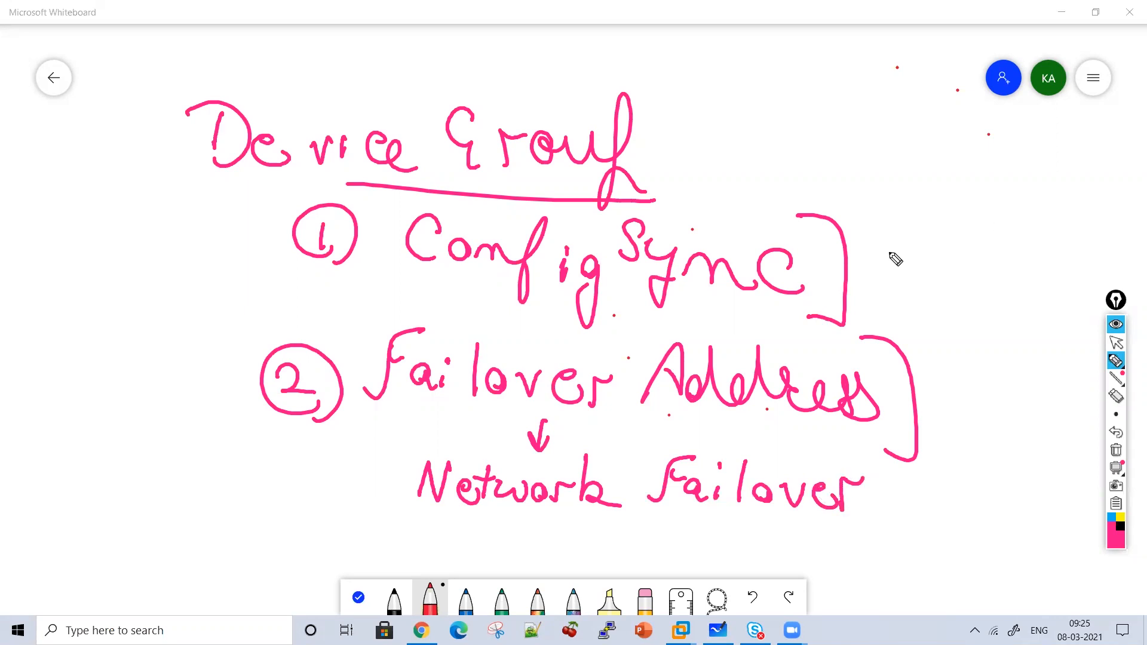
Note 'Configuration Synchronization' at the top right with an arrow, then clear the board.
mouse_move(744, 136)
mouse_down()
mouse_move(736, 187)
mouse_move(753, 166)
mouse_up()
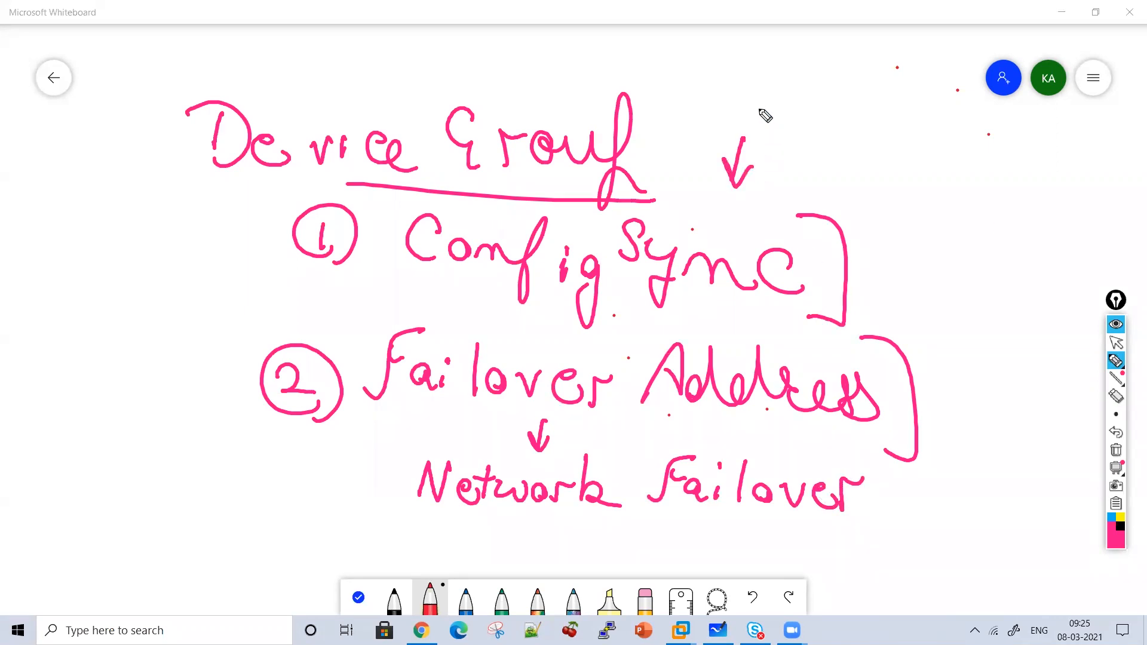
mouse_move(794, 96)
mouse_down()
mouse_move(797, 115)
mouse_move(889, 128)
mouse_move(944, 159)
mouse_move(986, 146)
mouse_move(1064, 154)
mouse_move(1070, 123)
mouse_move(853, 195)
mouse_move(858, 215)
mouse_move(927, 230)
mouse_move(1022, 222)
mouse_move(1026, 249)
mouse_move(1122, 240)
mouse_up()
click(1102, 190)
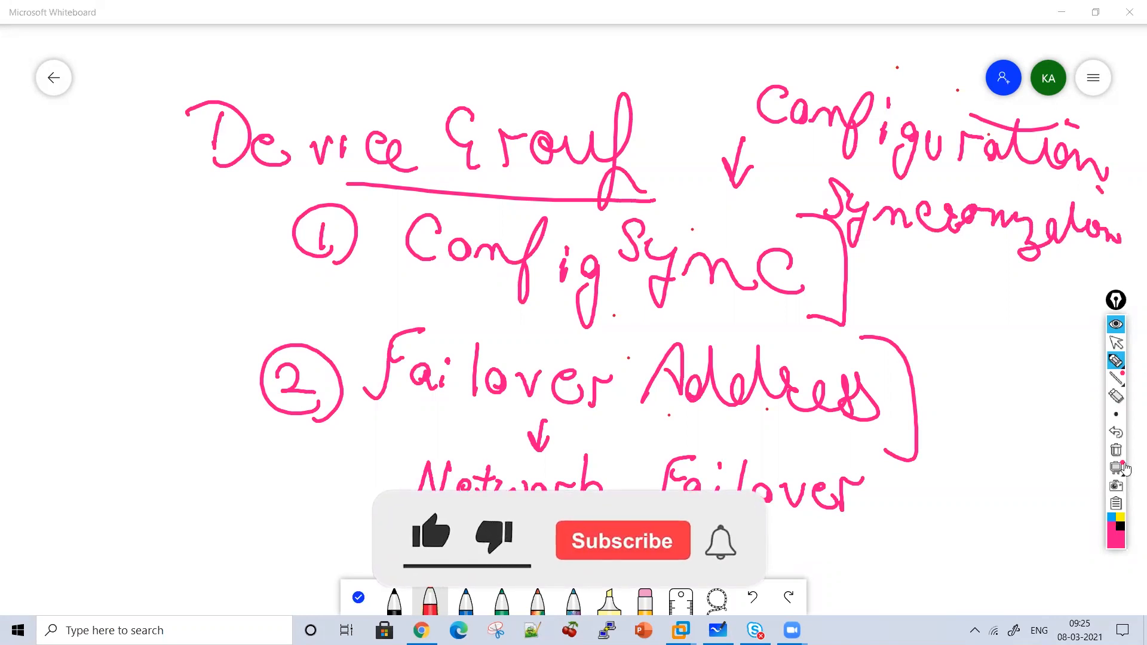
click(1116, 450)
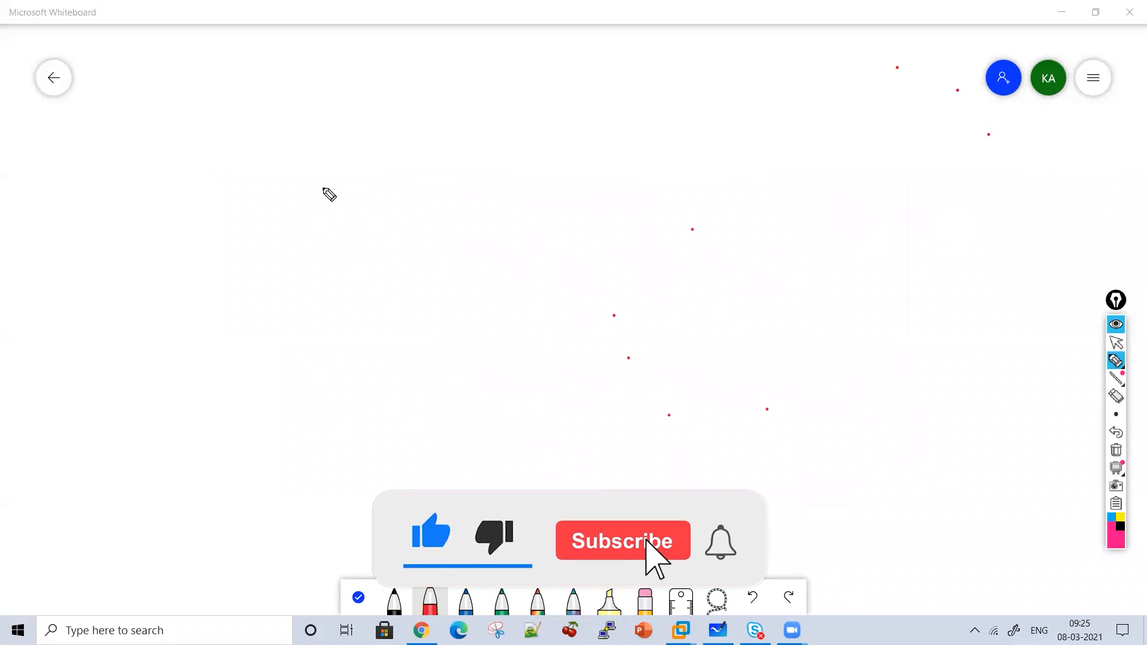
Write an underlined 'Traffic Group' heading with small arrows above and below it.
drag(273, 96, 273, 149)
drag(309, 93, 239, 89)
mouse_move(297, 111)
mouse_down()
mouse_move(297, 148)
mouse_move(314, 109)
mouse_up()
drag(347, 119, 358, 142)
mouse_move(384, 95)
mouse_down()
mouse_move(357, 158)
mouse_move(407, 123)
mouse_move(402, 173)
mouse_up()
mouse_move(413, 123)
mouse_down()
mouse_move(445, 119)
mouse_move(456, 150)
mouse_move(509, 158)
mouse_up()
click(455, 113)
mouse_move(594, 91)
mouse_down()
mouse_move(574, 115)
mouse_move(579, 138)
mouse_up()
mouse_move(608, 129)
mouse_down()
mouse_move(634, 105)
mouse_move(741, 141)
mouse_up()
mouse_move(752, 81)
mouse_down()
mouse_move(725, 196)
mouse_move(402, 172)
mouse_up()
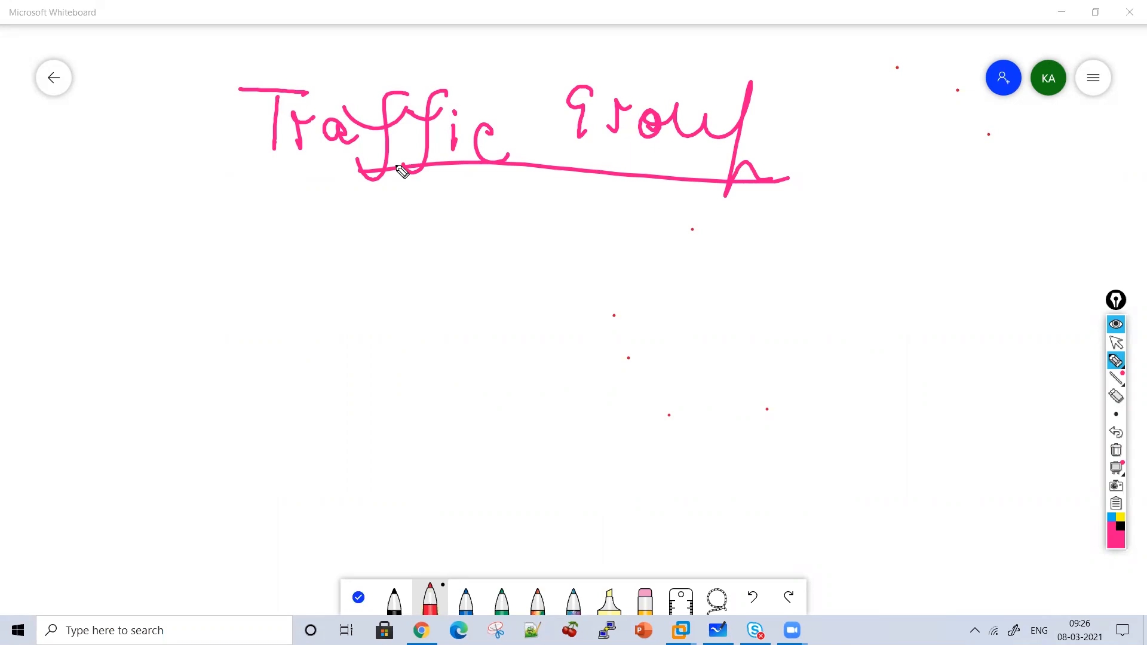
mouse_move(536, 188)
mouse_down()
mouse_move(535, 245)
mouse_move(550, 220)
mouse_up()
mouse_move(434, 46)
mouse_down()
mouse_move(434, 82)
mouse_move(444, 64)
mouse_up()
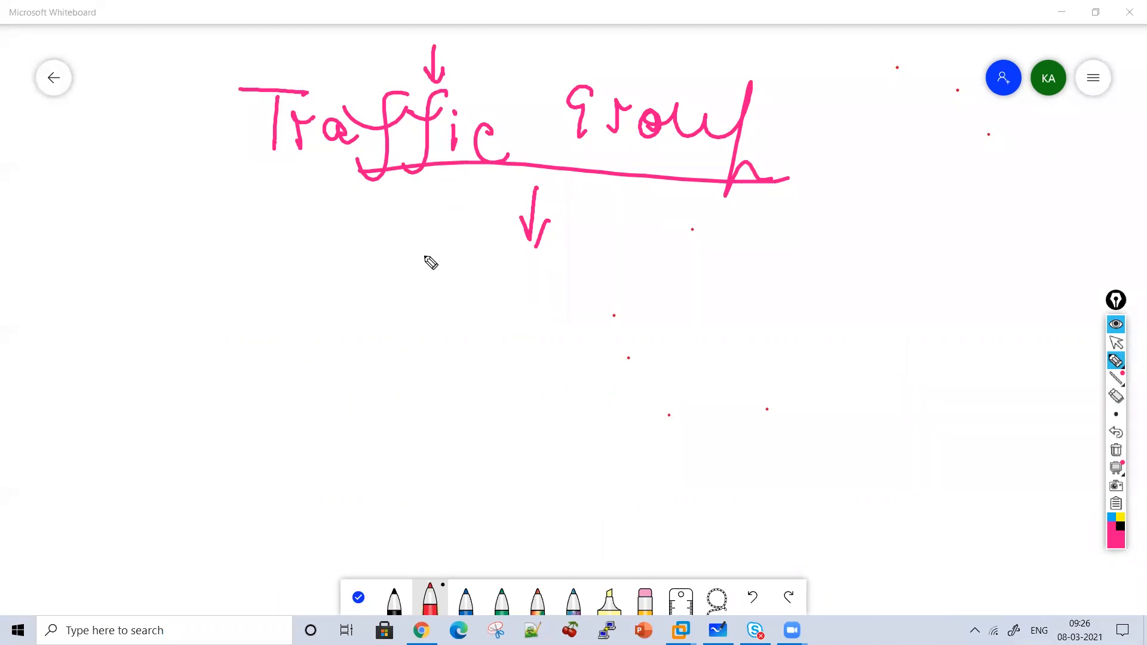
Write point 1: 'Determine how traffic needs to be forwarded to device in device'.
mouse_move(389, 240)
mouse_down()
mouse_move(451, 295)
mouse_move(486, 266)
mouse_move(499, 284)
mouse_move(641, 299)
mouse_up()
click(605, 247)
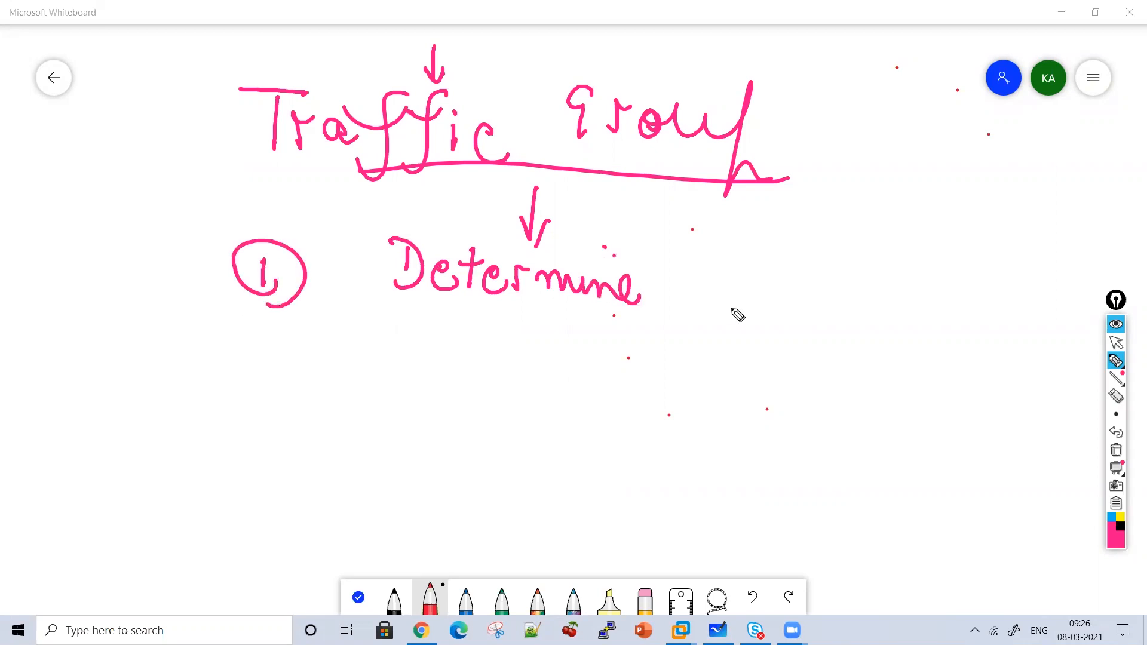
drag(672, 250, 671, 288)
mouse_move(670, 272)
mouse_down()
mouse_move(693, 270)
mouse_move(695, 291)
mouse_up()
drag(723, 275, 771, 274)
mouse_move(836, 251)
mouse_down()
mouse_move(808, 294)
mouse_move(902, 289)
mouse_move(927, 307)
mouse_move(985, 280)
mouse_move(1034, 315)
mouse_up()
mouse_move(321, 315)
mouse_down()
mouse_move(321, 362)
mouse_move(344, 317)
mouse_up()
mouse_move(366, 349)
mouse_down()
mouse_move(376, 361)
mouse_move(487, 371)
mouse_up()
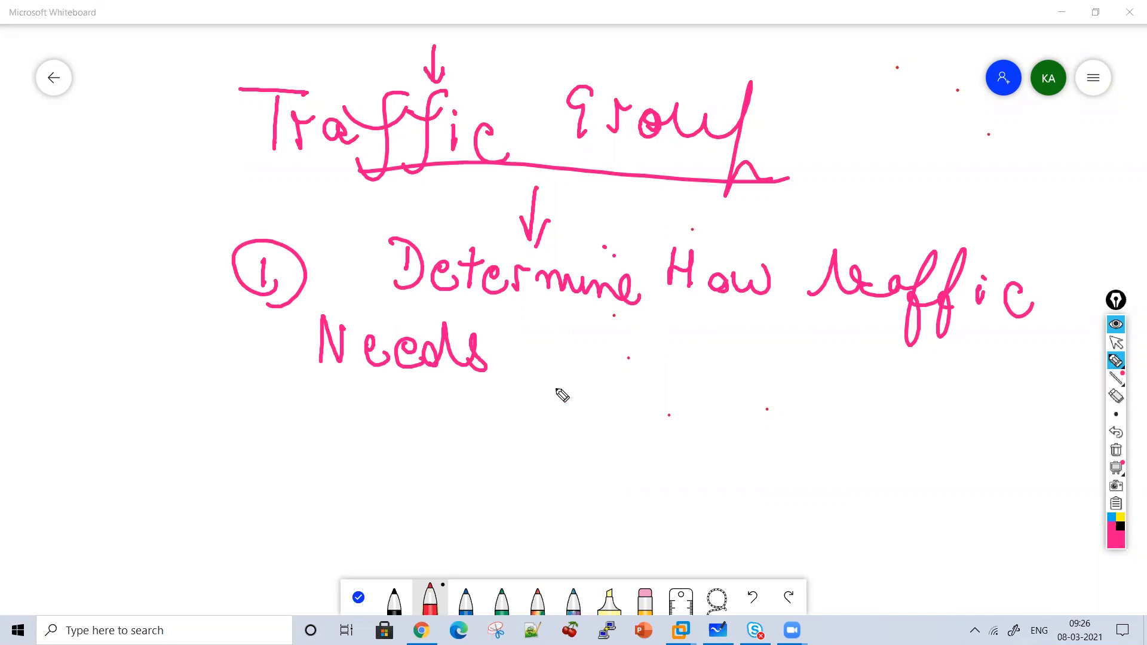
mouse_move(534, 325)
mouse_down()
mouse_move(570, 353)
mouse_move(526, 325)
mouse_up()
mouse_move(598, 356)
mouse_down()
mouse_move(746, 376)
mouse_move(825, 333)
mouse_move(849, 372)
mouse_move(980, 368)
mouse_move(1016, 385)
mouse_move(1053, 369)
mouse_up()
mouse_move(411, 411)
mouse_down()
mouse_move(448, 461)
mouse_move(463, 440)
mouse_up()
mouse_move(535, 433)
mouse_down()
mouse_move(543, 422)
mouse_move(630, 440)
mouse_move(635, 412)
mouse_move(614, 412)
mouse_up()
mouse_move(699, 445)
mouse_down()
mouse_move(914, 435)
mouse_move(932, 411)
mouse_up()
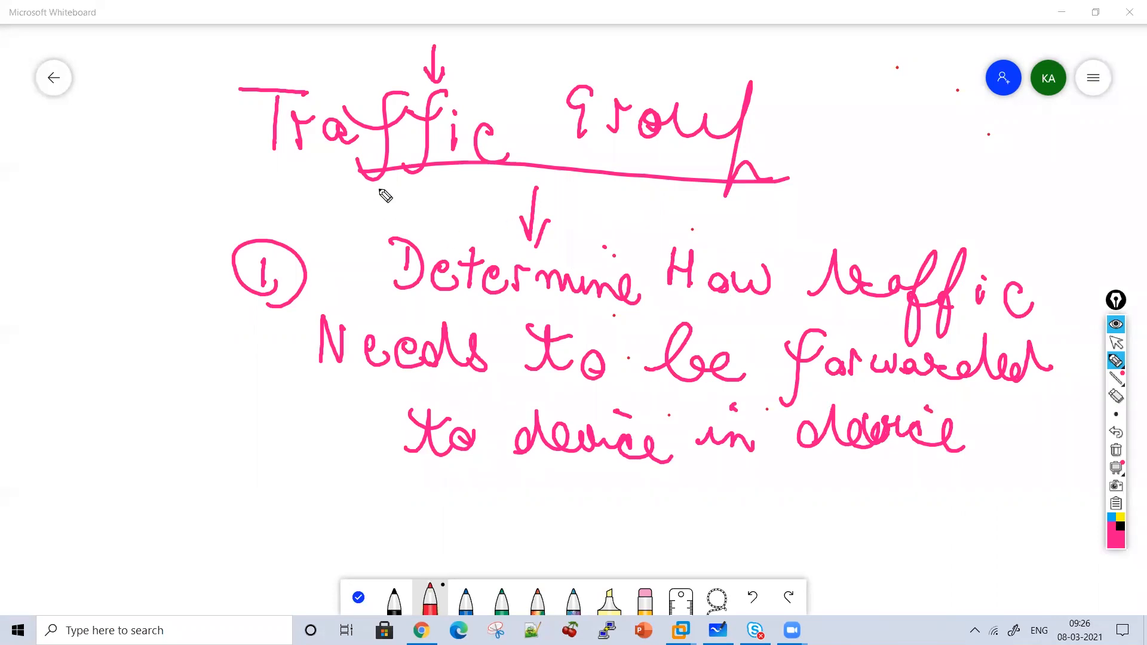
Underline 'Traffic', 'How traffic' and 'be forwarded', and end point 1 with 'Group'.
drag(270, 170, 386, 176)
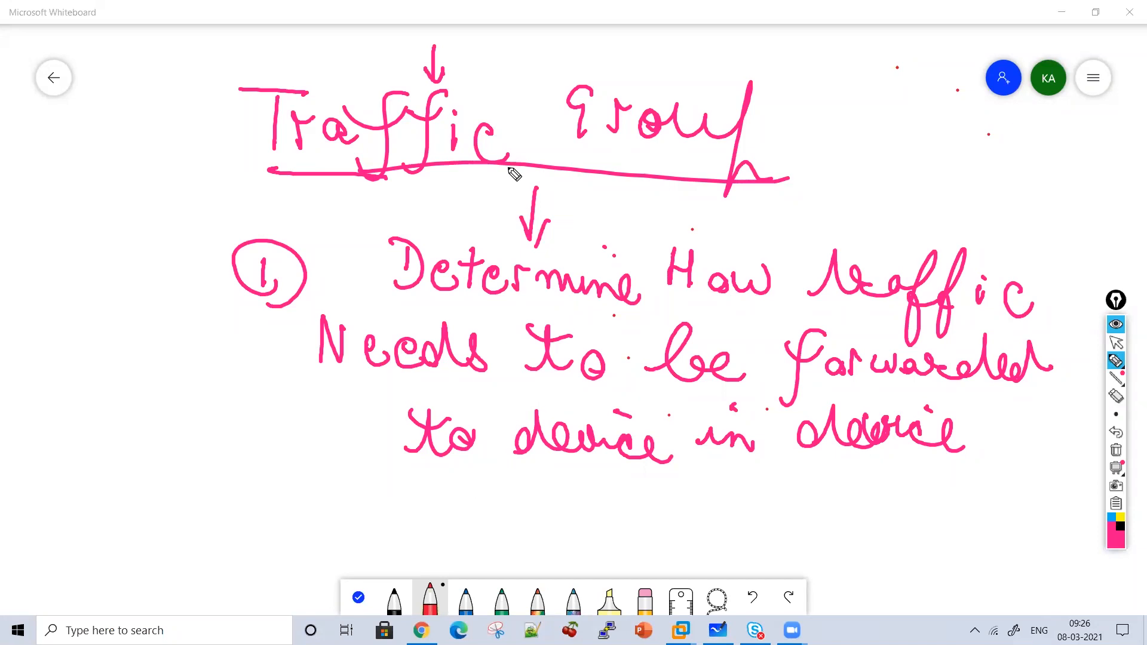
drag(699, 306, 845, 303)
drag(626, 388, 794, 412)
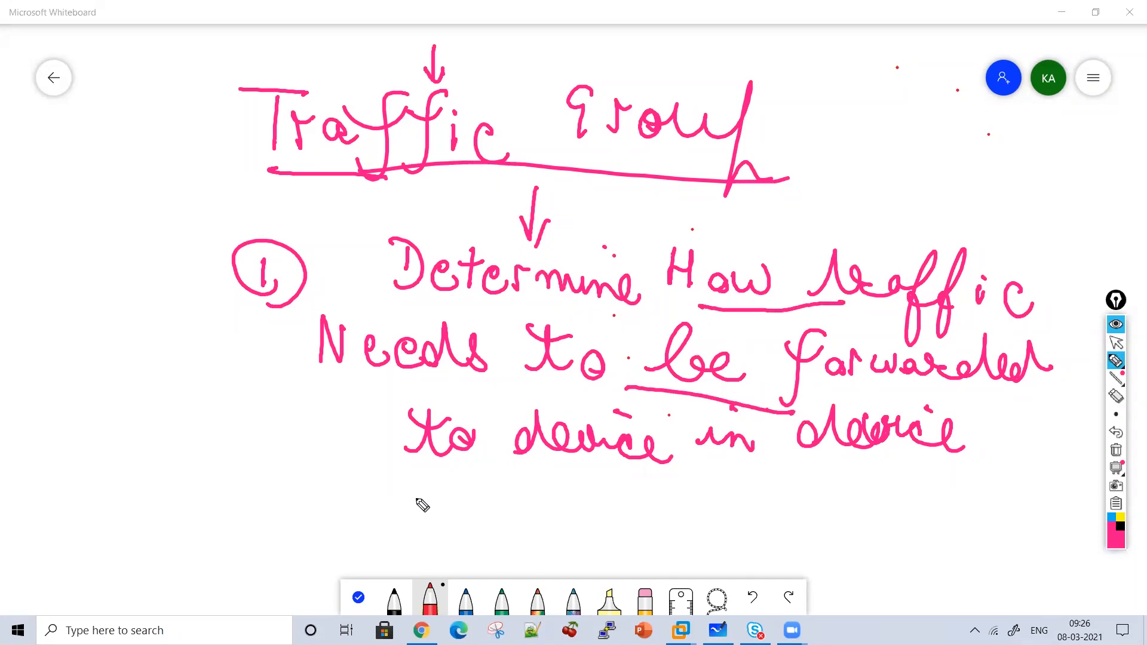
mouse_move(410, 518)
mouse_down()
mouse_move(486, 510)
mouse_move(530, 566)
mouse_move(598, 525)
mouse_up()
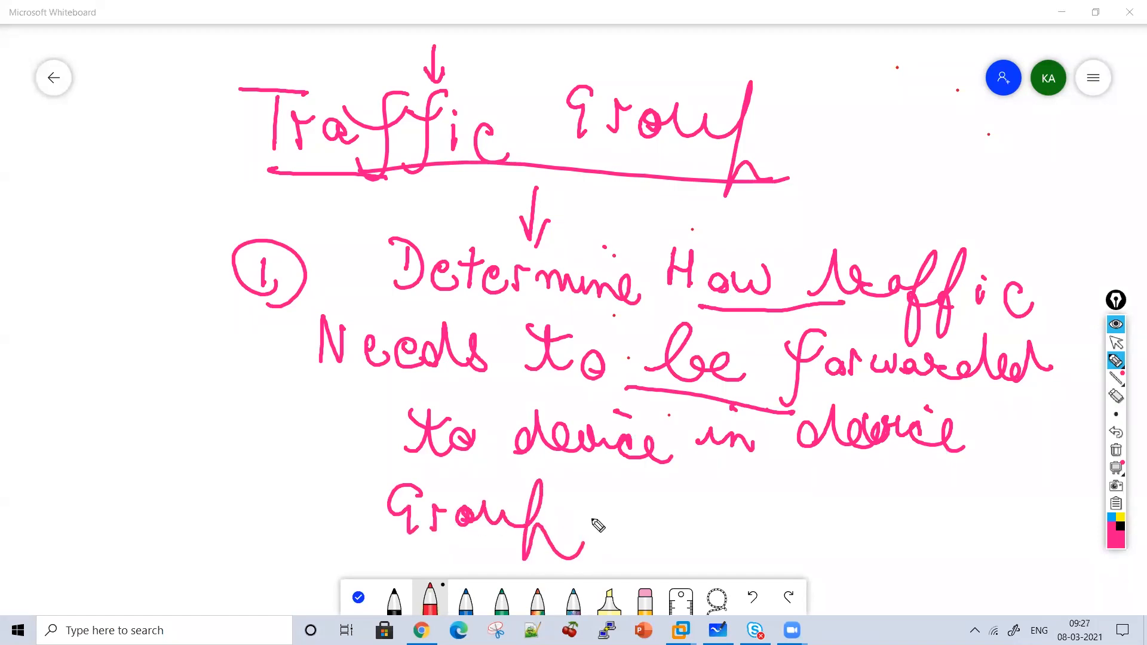
Clear the board, rewrite 'Traffic Group' and begin point 2 with 'Ensure that when'.
click(1117, 451)
mouse_move(239, 84)
mouse_down()
mouse_move(318, 128)
mouse_move(340, 118)
mouse_move(397, 136)
mouse_move(523, 110)
mouse_move(568, 125)
mouse_move(615, 122)
mouse_move(645, 177)
mouse_move(289, 228)
mouse_move(303, 256)
mouse_move(384, 231)
mouse_move(445, 241)
mouse_move(536, 229)
mouse_move(671, 249)
mouse_move(697, 228)
mouse_move(603, 226)
mouse_up()
mouse_move(759, 222)
mouse_down()
mouse_move(896, 261)
mouse_move(1006, 249)
mouse_move(1038, 227)
mouse_up()
Finish point 2: Active Device goes down, failover goes to standby; arrow after the heading.
click(914, 242)
mouse_move(391, 266)
mouse_down()
mouse_move(423, 294)
mouse_move(495, 300)
mouse_move(568, 335)
mouse_move(761, 317)
mouse_move(846, 339)
mouse_move(994, 317)
mouse_move(328, 389)
mouse_move(357, 379)
mouse_move(374, 418)
mouse_move(441, 410)
mouse_move(447, 385)
mouse_move(484, 404)
mouse_move(592, 402)
mouse_move(605, 382)
mouse_move(750, 410)
mouse_move(777, 402)
mouse_move(750, 364)
mouse_move(858, 394)
mouse_move(845, 415)
mouse_move(971, 394)
mouse_move(431, 474)
mouse_move(464, 467)
mouse_move(500, 479)
mouse_move(548, 459)
mouse_move(604, 494)
mouse_move(715, 515)
mouse_move(696, 461)
mouse_move(837, 502)
mouse_move(804, 505)
mouse_up()
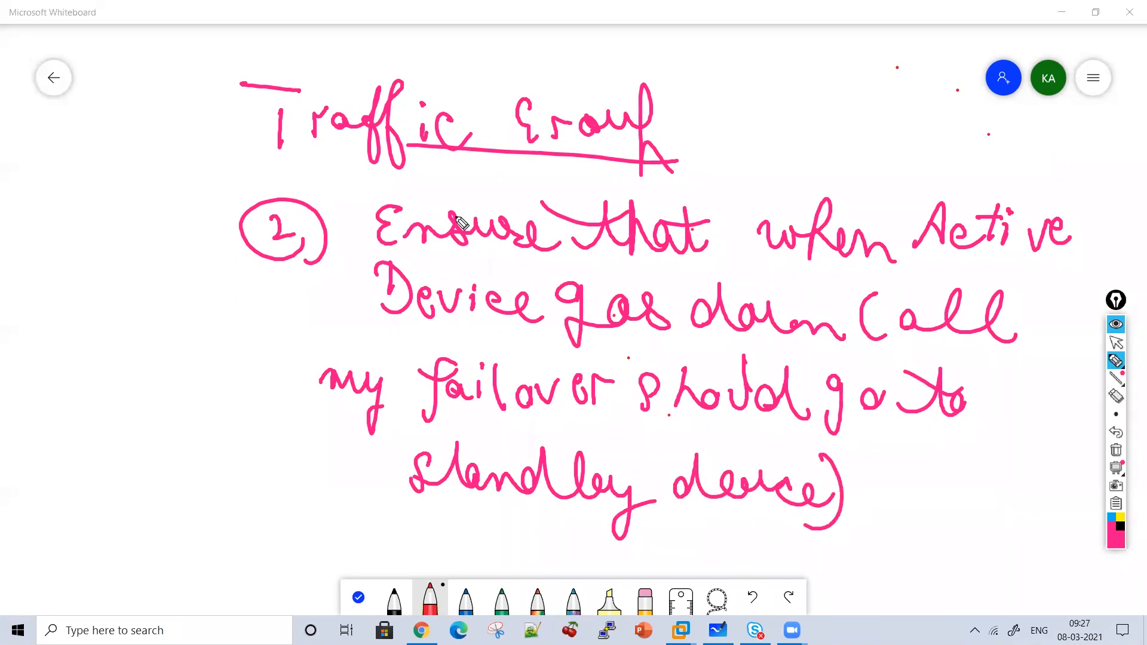
drag(678, 122, 732, 119)
Underline 'goes', 'failover' and 'standby' in point 2.
drag(696, 100, 714, 159)
drag(452, 272, 628, 279)
drag(541, 318, 669, 328)
drag(456, 418, 699, 451)
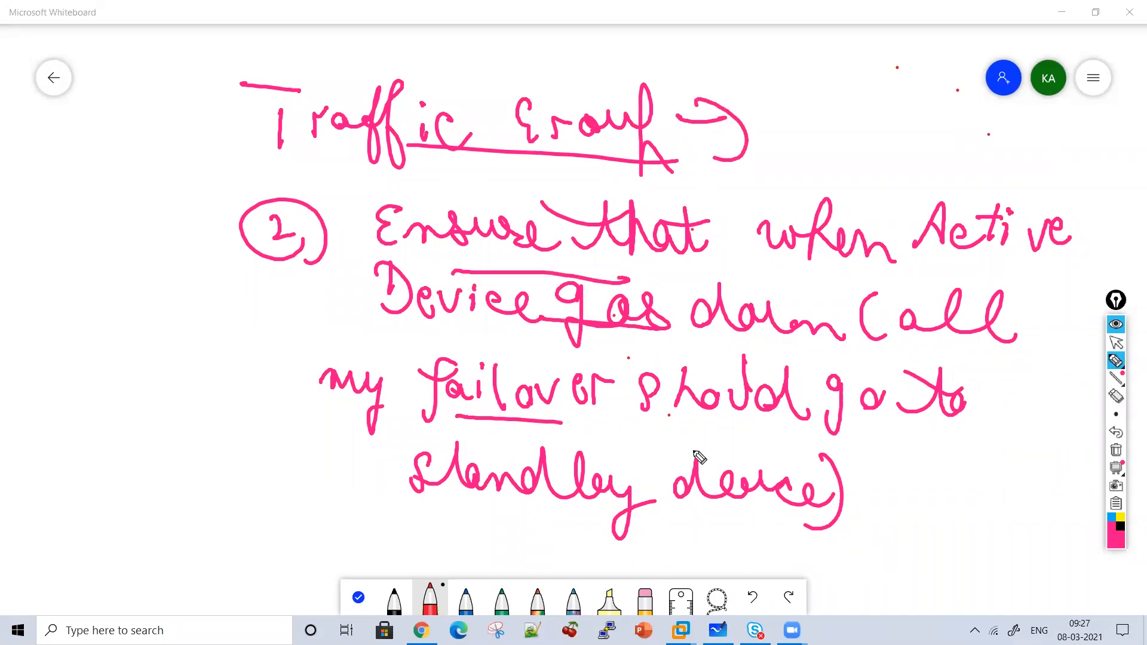
drag(460, 512, 681, 542)
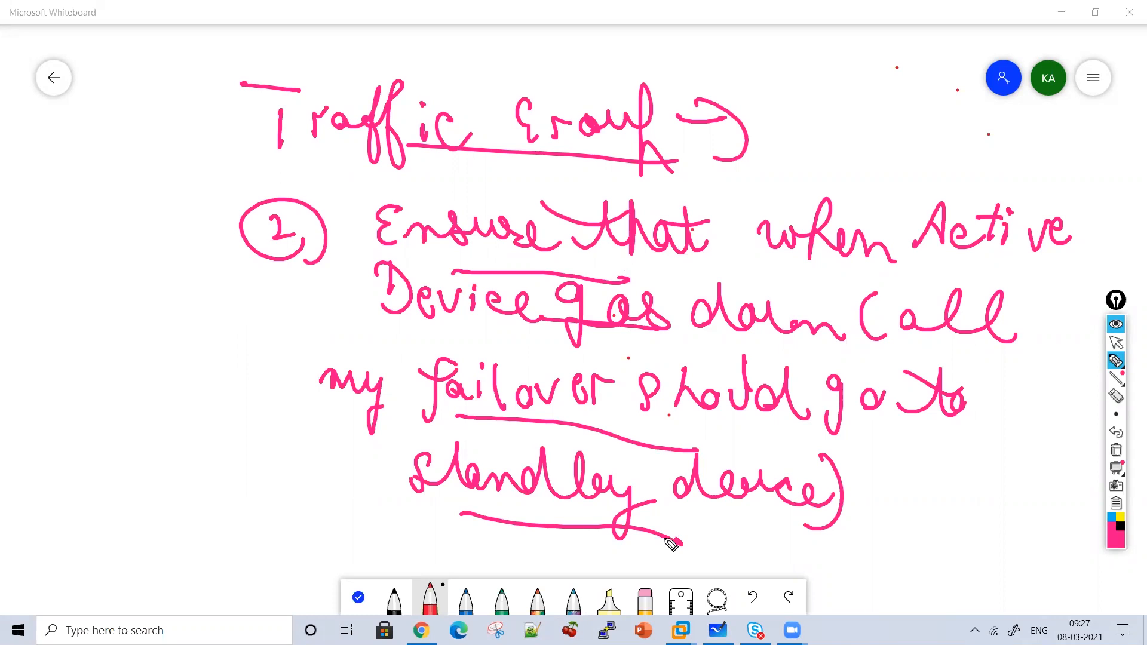
Clear the board and draw a rounded FS1 box with an incoming arrow.
click(1121, 470)
drag(340, 131, 398, 128)
mouse_move(395, 152)
mouse_down()
mouse_move(370, 163)
mouse_move(345, 154)
mouse_up()
drag(359, 113, 422, 173)
mouse_move(514, 121)
mouse_down()
mouse_move(687, 212)
mouse_move(556, 115)
mouse_move(519, 192)
mouse_up()
drag(526, 170, 562, 187)
drag(604, 155, 607, 209)
Draw a second rounded box labelled FS2 with an incoming arrow below FS1.
mouse_move(357, 302)
mouse_down()
mouse_move(396, 301)
mouse_move(407, 345)
mouse_up()
drag(541, 297, 703, 408)
mouse_move(523, 356)
mouse_down()
mouse_move(483, 377)
mouse_move(537, 339)
mouse_up()
drag(559, 342, 543, 372)
drag(580, 341, 638, 378)
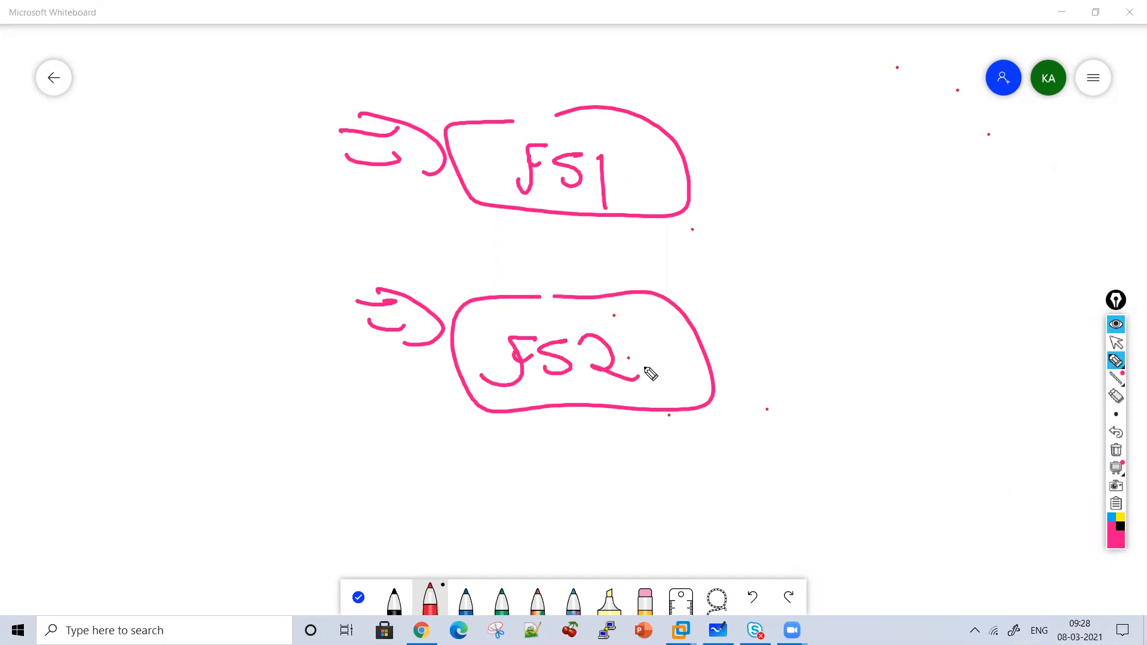
Draw arrows pointing right out of the FS1 and FS2 boxes.
drag(738, 165, 802, 161)
drag(777, 146, 813, 208)
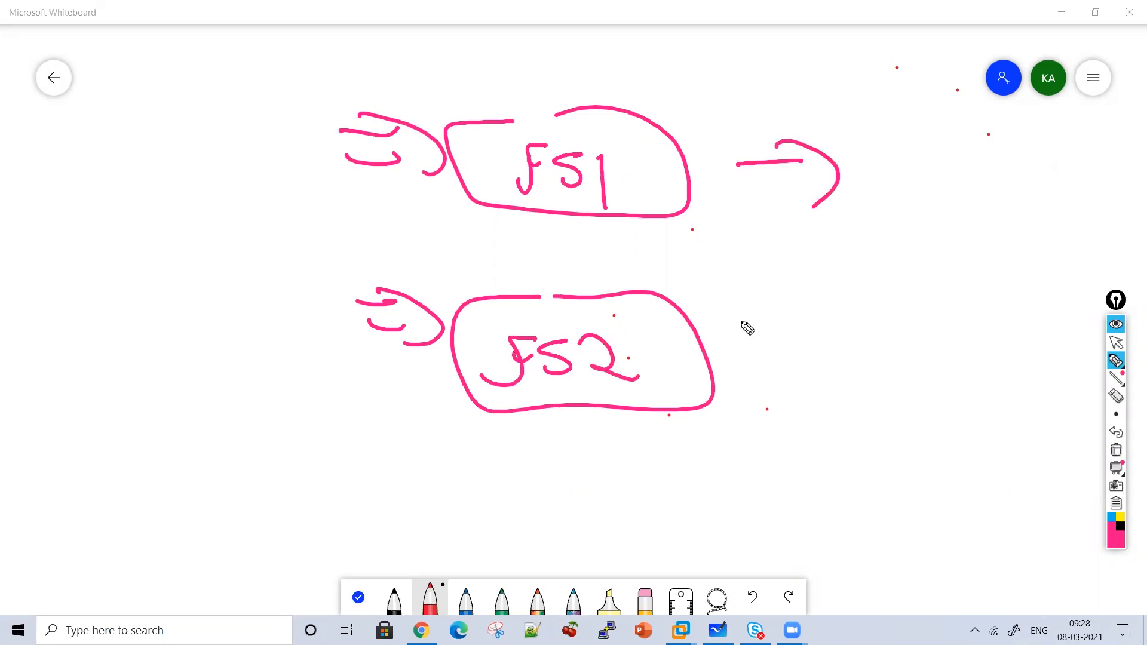
drag(741, 324, 794, 322)
drag(767, 299, 783, 343)
Label FS1's arrow target 'Traffic-Group 1'.
drag(856, 153, 890, 156)
mouse_move(879, 161)
mouse_down()
mouse_move(873, 191)
mouse_move(912, 182)
mouse_up()
drag(914, 185, 932, 197)
mouse_move(961, 149)
mouse_down()
mouse_move(932, 239)
mouse_move(953, 236)
mouse_up()
click(987, 202)
drag(987, 202, 985, 213)
click(990, 175)
drag(1013, 185, 1016, 213)
drag(1068, 168, 1064, 210)
drag(1085, 183, 1098, 184)
mouse_move(1109, 202)
mouse_down()
mouse_move(1117, 190)
mouse_move(1128, 204)
mouse_up()
mouse_move(1143, 169)
mouse_down()
mouse_move(1124, 235)
mouse_move(1146, 235)
mouse_up()
mouse_move(1033, 225)
mouse_down()
mouse_move(1045, 236)
mouse_move(1032, 251)
mouse_up()
drag(831, 316, 830, 346)
Label FS2's arrow target 'Traffic-Group 1' and bracket FS1 and FS2 on the left.
mouse_move(801, 306)
mouse_down()
mouse_move(842, 308)
mouse_move(855, 327)
mouse_up()
drag(885, 335, 894, 346)
mouse_move(925, 310)
mouse_down()
mouse_move(910, 342)
mouse_move(924, 396)
mouse_up()
drag(956, 354, 957, 376)
mouse_move(995, 354)
mouse_down()
mouse_move(997, 377)
mouse_move(1025, 345)
mouse_up()
drag(833, 414, 806, 457)
mouse_move(843, 425)
mouse_down()
mouse_move(844, 450)
mouse_move(914, 442)
mouse_up()
mouse_move(949, 409)
mouse_down()
mouse_move(942, 461)
mouse_move(959, 476)
mouse_up()
drag(997, 423, 985, 472)
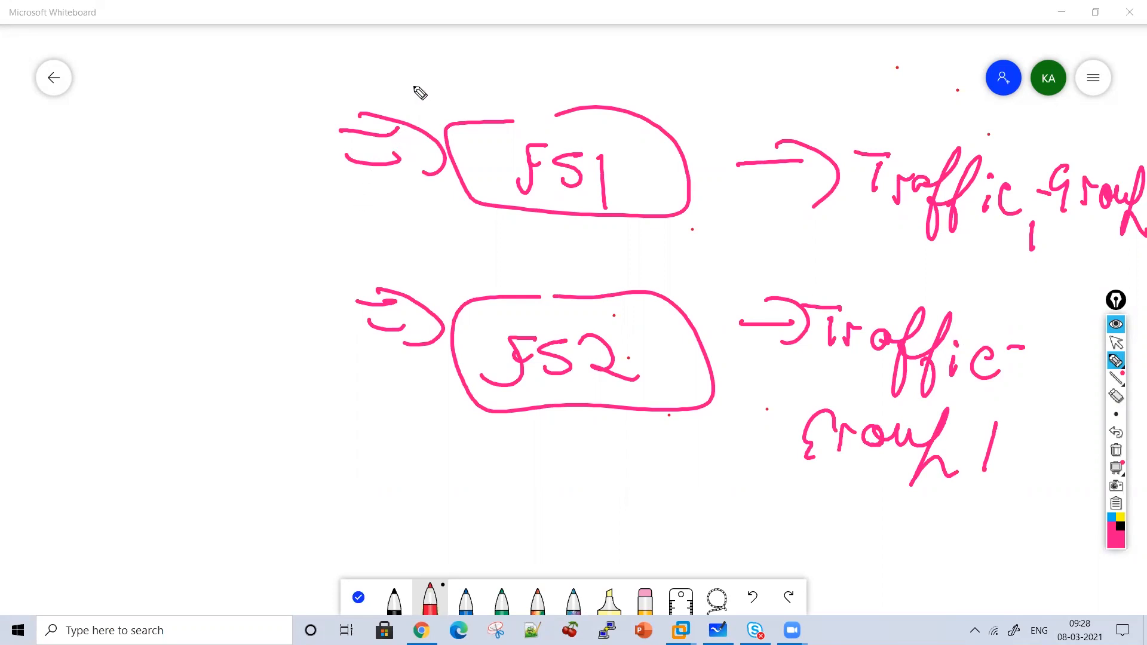
mouse_move(326, 88)
mouse_down()
mouse_move(360, 233)
mouse_move(373, 393)
mouse_up()
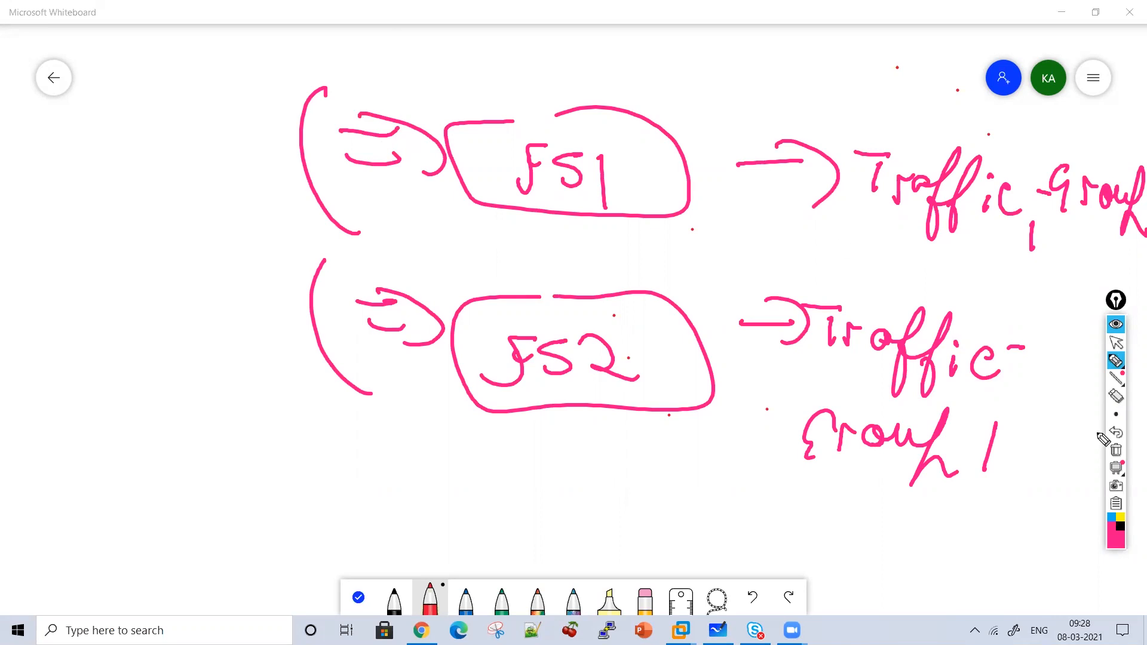
Wipe the FS1/FS2 Traffic-Group sketch off the board with clear all ink.
click(1115, 451)
Write 'HA' at upper left and draw the top box feeding an 'Internet' cloud.
mouse_move(482, 52)
mouse_down()
mouse_move(429, 78)
mouse_move(599, 51)
mouse_move(501, 48)
mouse_up()
drag(196, 84, 203, 130)
mouse_move(200, 114)
mouse_down()
mouse_move(223, 82)
mouse_move(222, 127)
mouse_up()
drag(233, 110, 291, 128)
mouse_move(531, 73)
mouse_down()
mouse_move(554, 109)
mouse_move(554, 98)
mouse_up()
drag(527, 149, 531, 193)
mouse_move(442, 222)
mouse_down()
mouse_move(464, 209)
mouse_move(579, 225)
mouse_move(397, 231)
mouse_move(372, 202)
mouse_up()
mouse_move(650, 195)
mouse_down()
mouse_move(649, 229)
mouse_move(674, 193)
mouse_up()
drag(632, 231, 720, 227)
mouse_move(741, 174)
mouse_down()
mouse_move(769, 224)
mouse_move(842, 235)
mouse_move(897, 174)
mouse_move(925, 204)
mouse_up()
drag(834, 191, 925, 187)
drag(713, 191, 792, 193)
Draw connectors from the cloud down to two ovals labelled FS1 and FS2.
mouse_move(476, 336)
mouse_down()
mouse_move(496, 333)
mouse_move(303, 351)
mouse_move(312, 405)
mouse_up()
mouse_move(321, 405)
mouse_down()
mouse_move(200, 438)
mouse_move(338, 420)
mouse_up()
drag(266, 427, 230, 469)
mouse_move(237, 445)
mouse_down()
mouse_move(251, 439)
mouse_move(256, 465)
mouse_up()
drag(286, 443, 298, 472)
mouse_move(496, 374)
mouse_down()
mouse_move(654, 428)
mouse_move(565, 476)
mouse_up()
drag(680, 534, 687, 446)
drag(600, 454, 582, 486)
drag(647, 450, 625, 481)
mouse_move(672, 472)
mouse_down()
mouse_move(687, 502)
mouse_move(708, 496)
mouse_up()
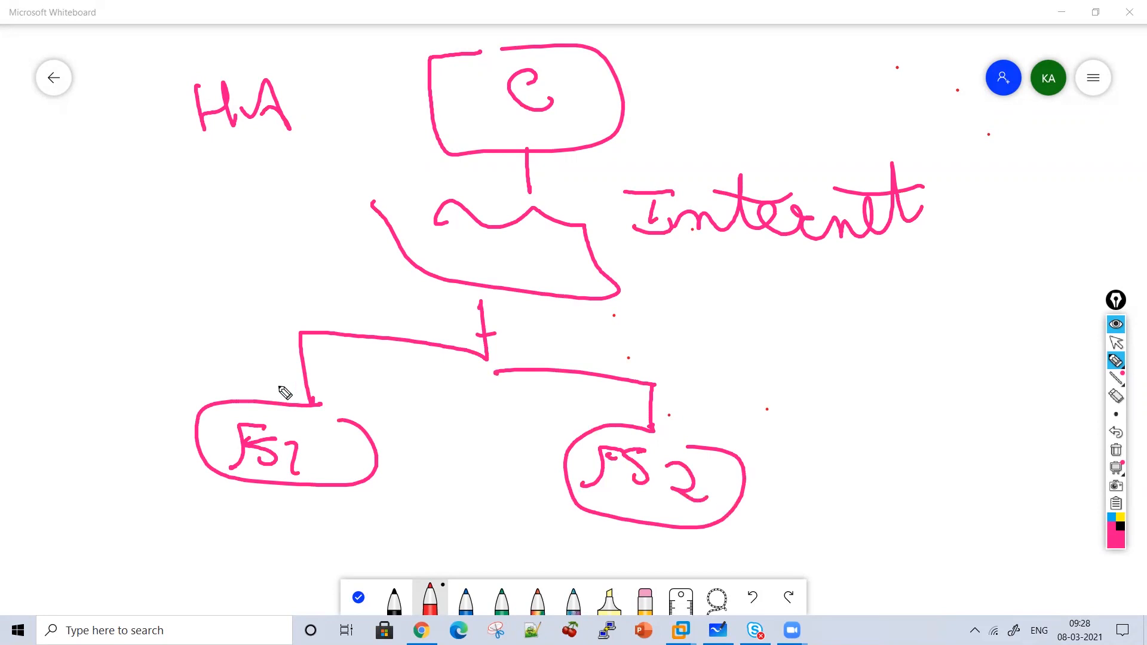
Write 'Traffic Group 1' beside FS1.
mouse_move(118, 351)
mouse_down()
mouse_move(117, 383)
mouse_move(131, 344)
mouse_up()
mouse_move(129, 359)
mouse_down()
mouse_move(139, 383)
mouse_move(155, 377)
mouse_up()
mouse_move(181, 338)
mouse_down()
mouse_move(169, 414)
mouse_move(192, 412)
mouse_up()
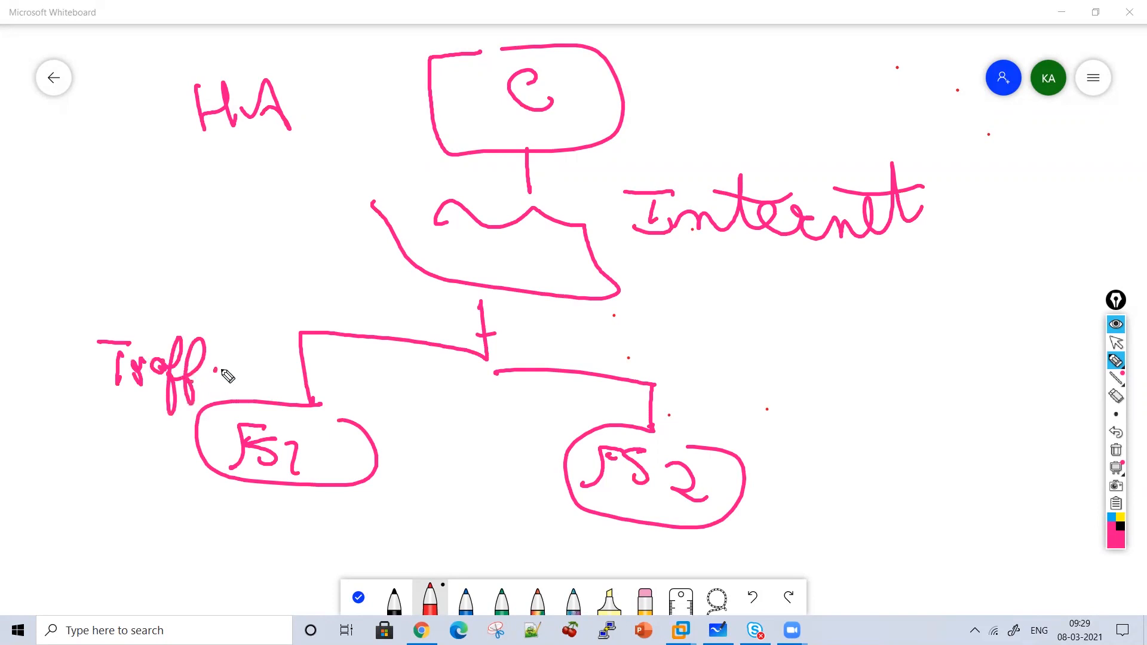
drag(218, 372, 219, 384)
drag(262, 365, 267, 395)
mouse_move(53, 422)
mouse_down()
mouse_move(57, 459)
mouse_move(82, 442)
mouse_up()
mouse_move(93, 449)
mouse_down()
mouse_move(136, 439)
mouse_move(156, 499)
mouse_up()
drag(157, 478, 186, 484)
drag(99, 497, 88, 538)
Write 'Traffic Group 2' beside FS2.
drag(748, 359, 741, 388)
drag(724, 345, 766, 346)
drag(758, 388, 781, 370)
drag(802, 372, 796, 441)
drag(871, 352, 828, 431)
click(877, 377)
mouse_move(876, 388)
mouse_down()
mouse_move(877, 412)
mouse_move(912, 419)
mouse_up()
drag(804, 454, 795, 493)
mouse_move(820, 485)
mouse_down()
mouse_move(840, 460)
mouse_move(902, 467)
mouse_up()
mouse_move(917, 442)
mouse_down()
mouse_move(920, 512)
mouse_move(928, 502)
mouse_up()
drag(952, 472, 958, 487)
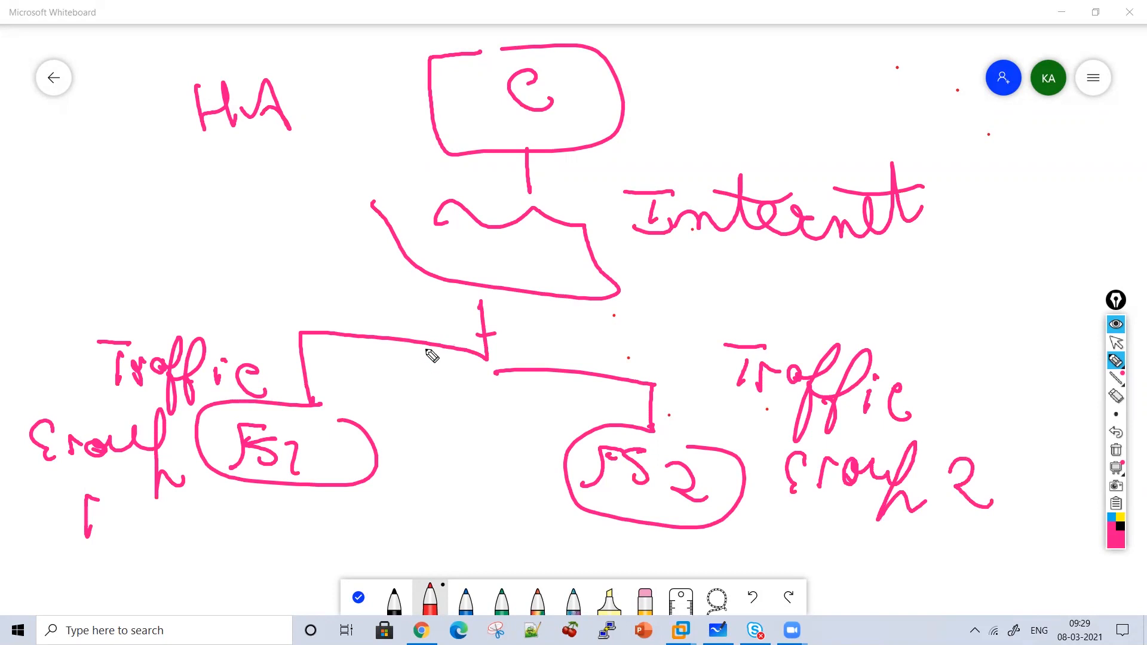
Circle Traffic Group 1 with FS1 and write 'Active' below HA.
mouse_move(236, 289)
mouse_down()
mouse_move(94, 561)
mouse_move(238, 286)
mouse_up()
drag(166, 248, 210, 235)
mouse_move(175, 224)
mouse_down()
mouse_move(208, 221)
mouse_move(233, 236)
mouse_up()
mouse_move(250, 194)
mouse_down()
mouse_move(254, 234)
mouse_move(263, 212)
mouse_up()
mouse_move(274, 218)
mouse_down()
mouse_move(275, 239)
mouse_move(301, 195)
mouse_move(341, 223)
mouse_up()
click(272, 204)
Write 'Standby' below Internet for the FS2 side.
mouse_move(680, 281)
mouse_down()
mouse_move(661, 315)
mouse_move(794, 319)
mouse_move(856, 295)
mouse_move(901, 325)
mouse_move(881, 377)
mouse_up()
drag(743, 267, 848, 287)
drag(521, 423, 537, 418)
Draw sync arrows between FS1 and FS2 and a link from the Active side.
drag(425, 418, 536, 419)
drag(445, 397, 463, 453)
drag(532, 478, 406, 472)
mouse_move(439, 454)
mouse_down()
mouse_move(436, 508)
mouse_move(395, 512)
mouse_move(427, 545)
mouse_up()
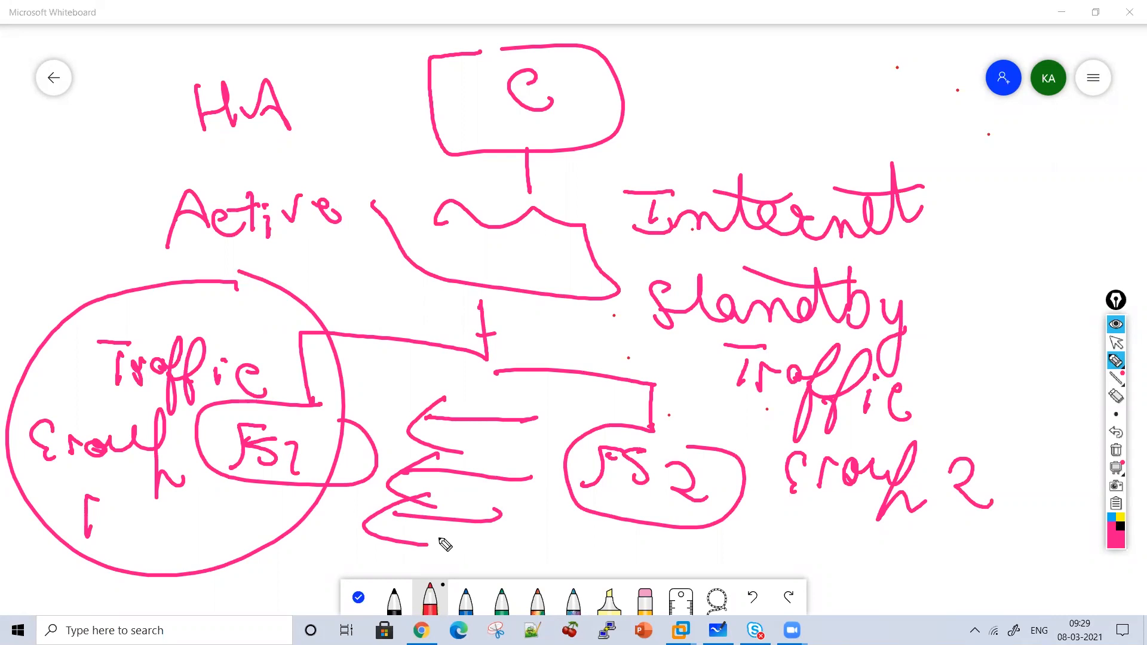
mouse_move(309, 287)
mouse_down()
mouse_move(559, 322)
mouse_move(558, 358)
mouse_up()
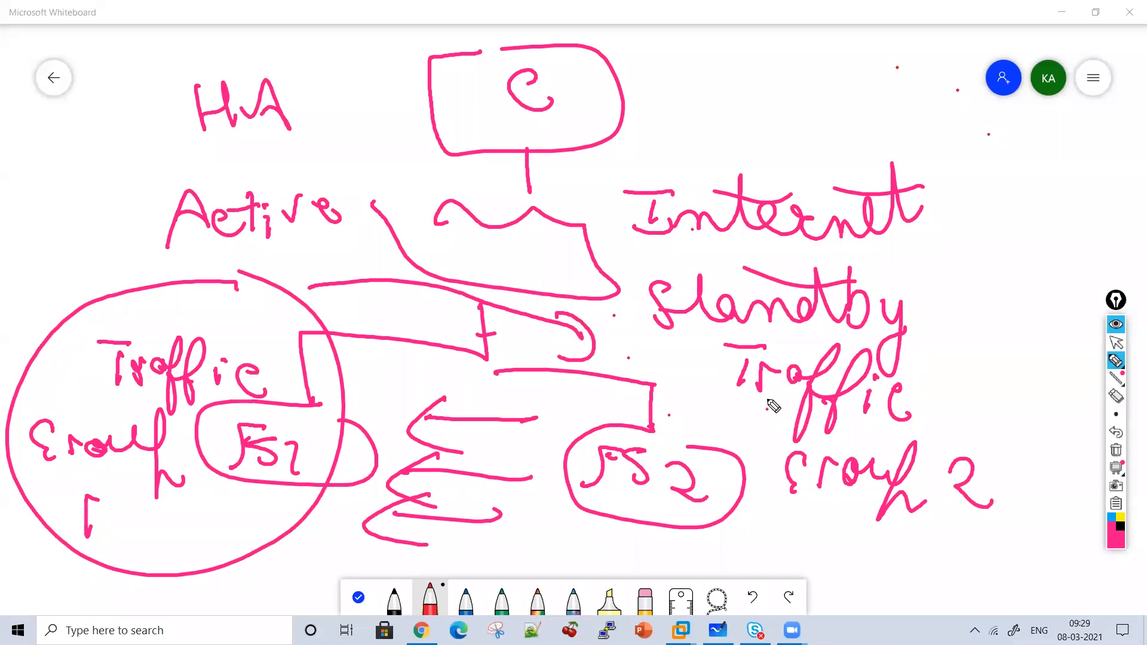
Draw a down arrow above Internet labelled 'Active'.
mouse_move(750, 117)
mouse_down()
mouse_move(751, 167)
mouse_move(768, 145)
mouse_up()
drag(727, 96, 754, 97)
drag(735, 81, 782, 95)
drag(808, 58, 806, 95)
mouse_move(777, 84)
mouse_down()
mouse_move(825, 84)
mouse_move(828, 106)
mouse_up()
mouse_move(843, 85)
mouse_down()
mouse_move(858, 99)
mouse_move(872, 81)
mouse_move(903, 113)
mouse_up()
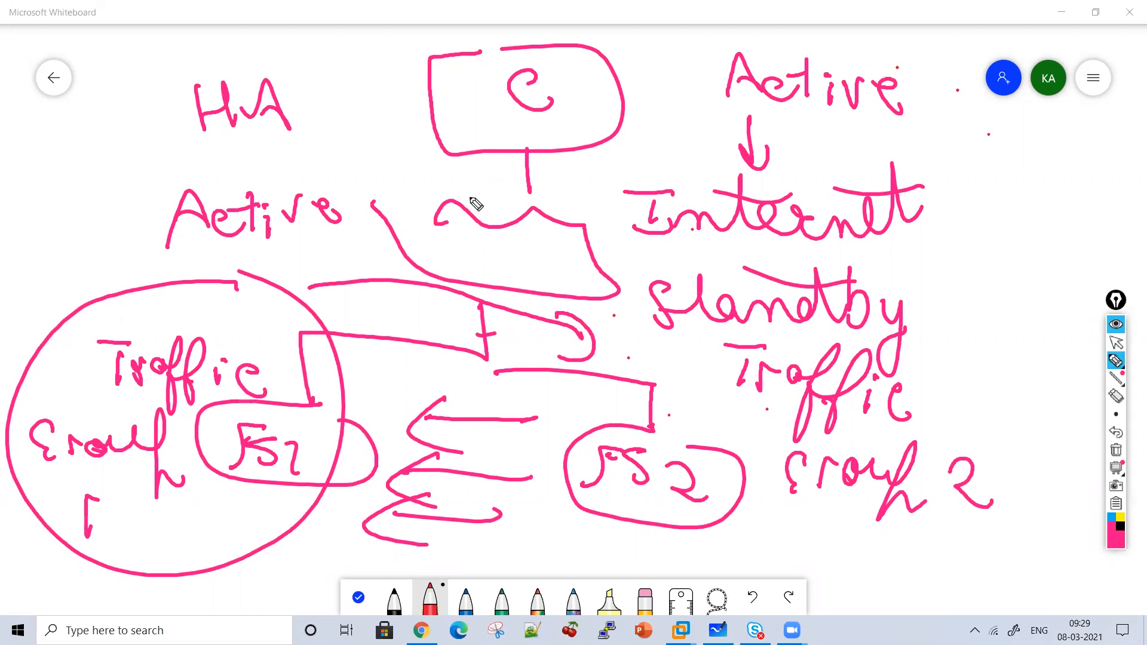
Cross out FS1, arrow Standby to FS2 to show failover, then clear the board.
drag(341, 242, 123, 445)
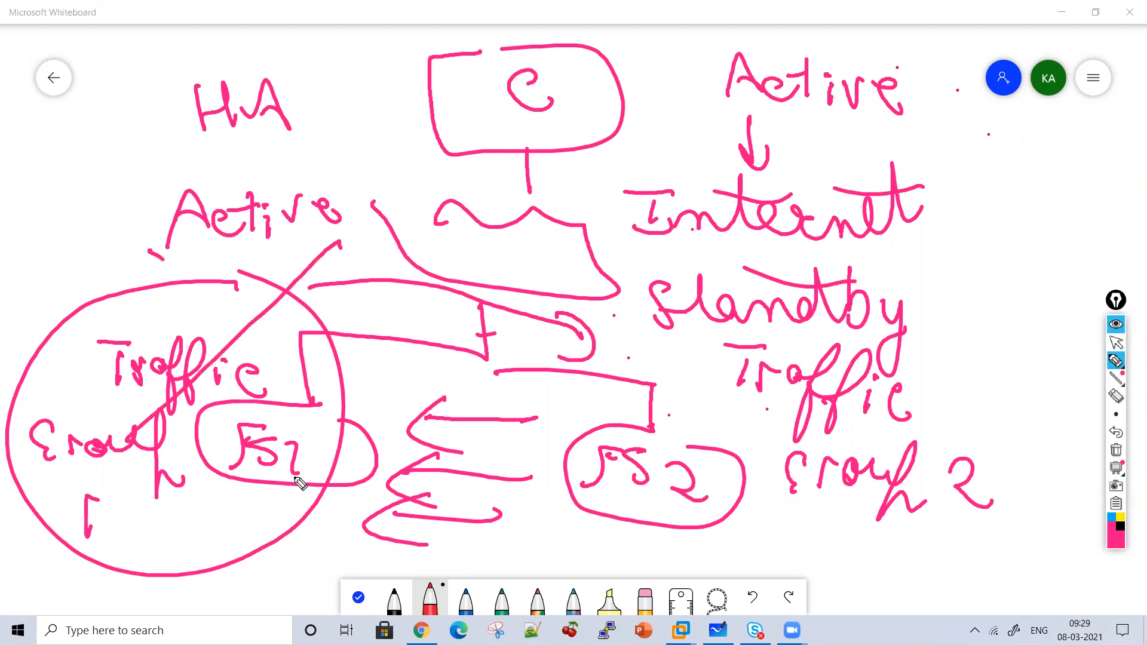
drag(150, 251, 328, 529)
drag(623, 325, 700, 446)
drag(682, 420, 728, 417)
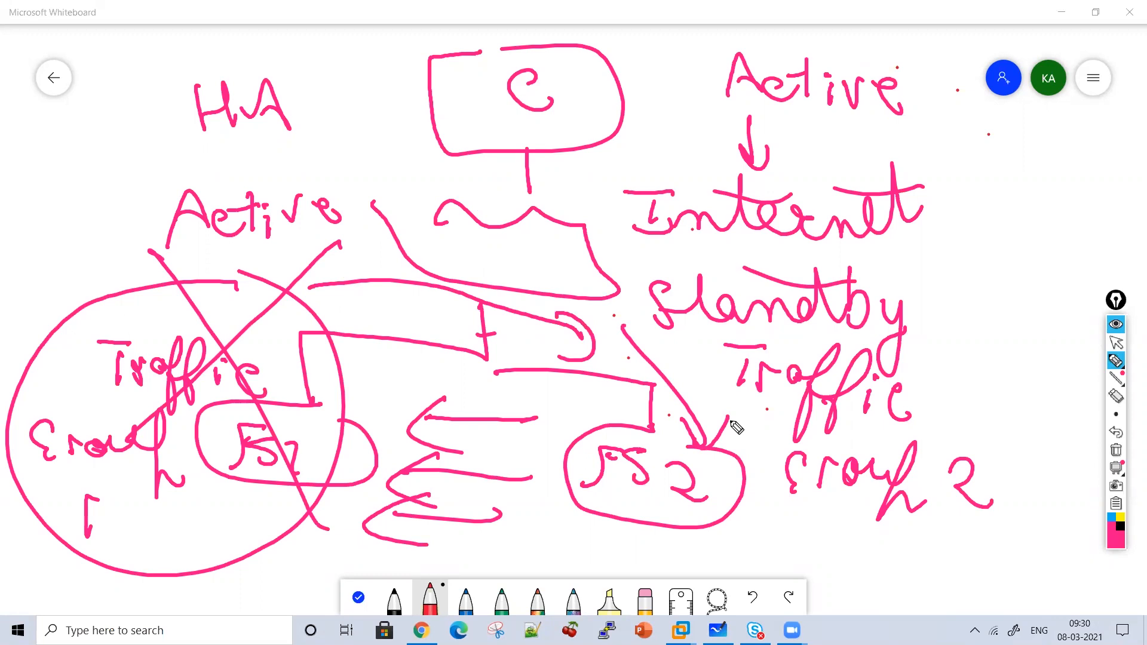
click(1117, 450)
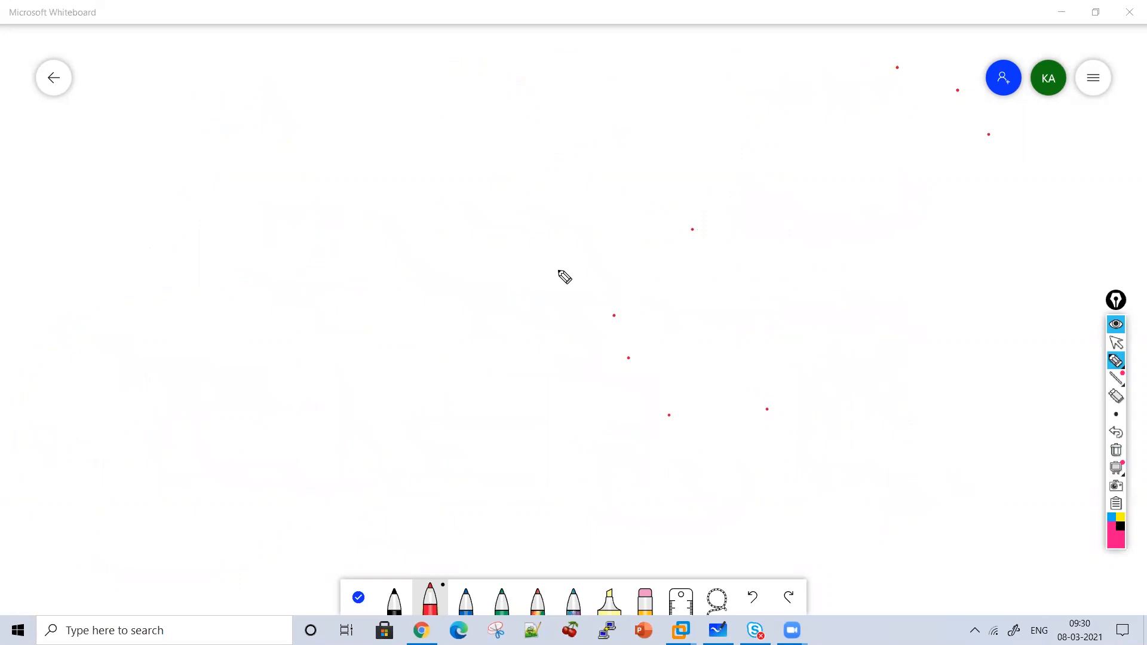
Write the underlined heading 'Traffic Group' at the top.
drag(392, 100, 388, 138)
drag(369, 90, 412, 91)
drag(420, 140, 432, 115)
mouse_move(454, 124)
mouse_down()
mouse_move(445, 126)
mouse_move(486, 94)
mouse_move(494, 113)
mouse_up()
mouse_move(524, 96)
mouse_down()
mouse_move(503, 158)
mouse_move(528, 116)
mouse_up()
mouse_move(537, 128)
mouse_down()
mouse_move(541, 147)
mouse_move(581, 140)
mouse_up()
mouse_move(653, 111)
mouse_down()
mouse_move(668, 121)
mouse_move(670, 157)
mouse_up()
mouse_move(688, 150)
mouse_down()
mouse_move(700, 129)
mouse_move(768, 143)
mouse_move(778, 196)
mouse_up()
drag(580, 164, 814, 180)
List '1 VS' and '2 Pool Member', bracketed and linked to Traffic Group.
drag(508, 202, 526, 210)
drag(505, 222, 508, 242)
mouse_move(556, 209)
mouse_down()
mouse_move(588, 208)
mouse_move(601, 258)
mouse_up()
mouse_move(481, 317)
mouse_down()
mouse_move(521, 335)
mouse_move(575, 323)
mouse_move(625, 344)
mouse_up()
mouse_move(653, 298)
mouse_down()
mouse_move(655, 349)
mouse_move(750, 362)
mouse_up()
mouse_move(769, 346)
mouse_down()
mouse_move(784, 336)
mouse_move(827, 356)
mouse_move(878, 358)
mouse_up()
drag(867, 304, 895, 358)
drag(920, 353, 937, 363)
drag(943, 362, 958, 335)
drag(943, 285, 938, 380)
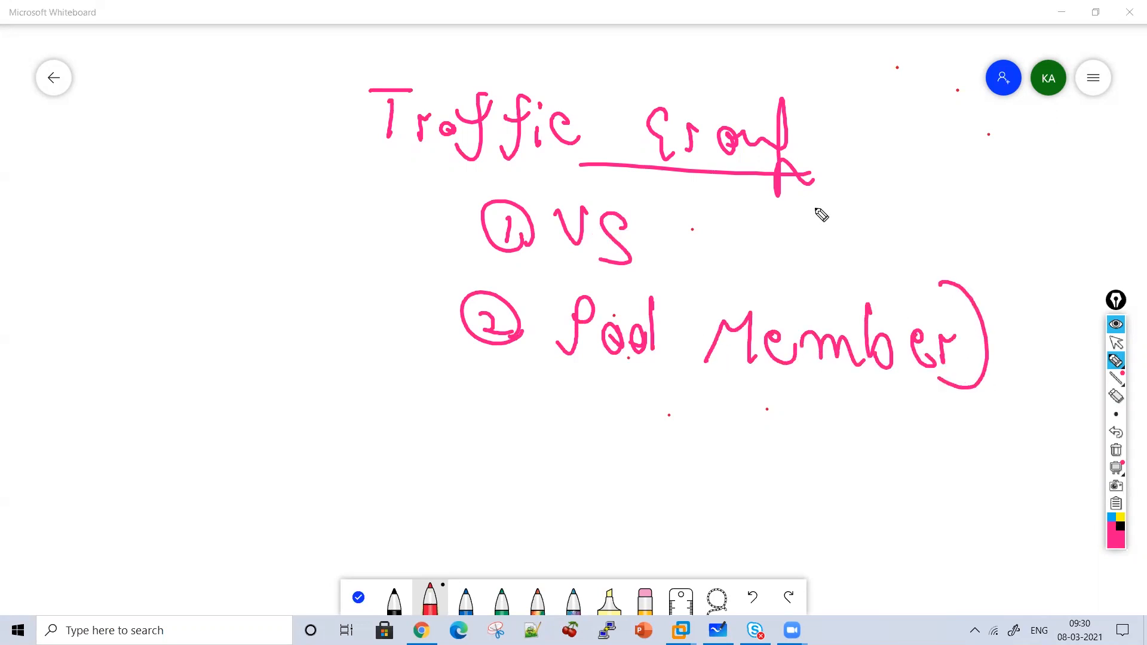
drag(810, 194, 966, 289)
Write the underlined heading 'Device Group' at the left.
mouse_move(66, 234)
mouse_down()
mouse_move(62, 190)
mouse_move(69, 233)
mouse_up()
mouse_move(95, 223)
mouse_down()
mouse_move(123, 238)
mouse_move(143, 206)
mouse_up()
mouse_move(155, 203)
mouse_down()
mouse_move(157, 227)
mouse_move(180, 199)
mouse_move(239, 226)
mouse_up()
click(146, 186)
drag(186, 193, 197, 226)
drag(112, 277, 113, 320)
mouse_move(126, 286)
mouse_down()
mouse_move(136, 308)
mouse_move(160, 287)
mouse_up()
drag(206, 284, 236, 281)
mouse_move(226, 245)
mouse_down()
mouse_move(281, 323)
mouse_move(236, 299)
mouse_up()
drag(135, 317, 222, 323)
Draw a tree under Device Group branching to FS1 and FS2 ovals.
drag(151, 351, 106, 439)
drag(159, 394, 245, 444)
mouse_move(85, 448)
mouse_down()
mouse_move(140, 515)
mouse_move(150, 502)
mouse_up()
mouse_move(71, 465)
mouse_down()
mouse_move(51, 507)
mouse_move(117, 502)
mouse_up()
mouse_move(280, 459)
mouse_down()
mouse_move(359, 511)
mouse_move(314, 449)
mouse_up()
drag(251, 472, 248, 505)
drag(311, 472, 285, 507)
drag(327, 478, 363, 492)
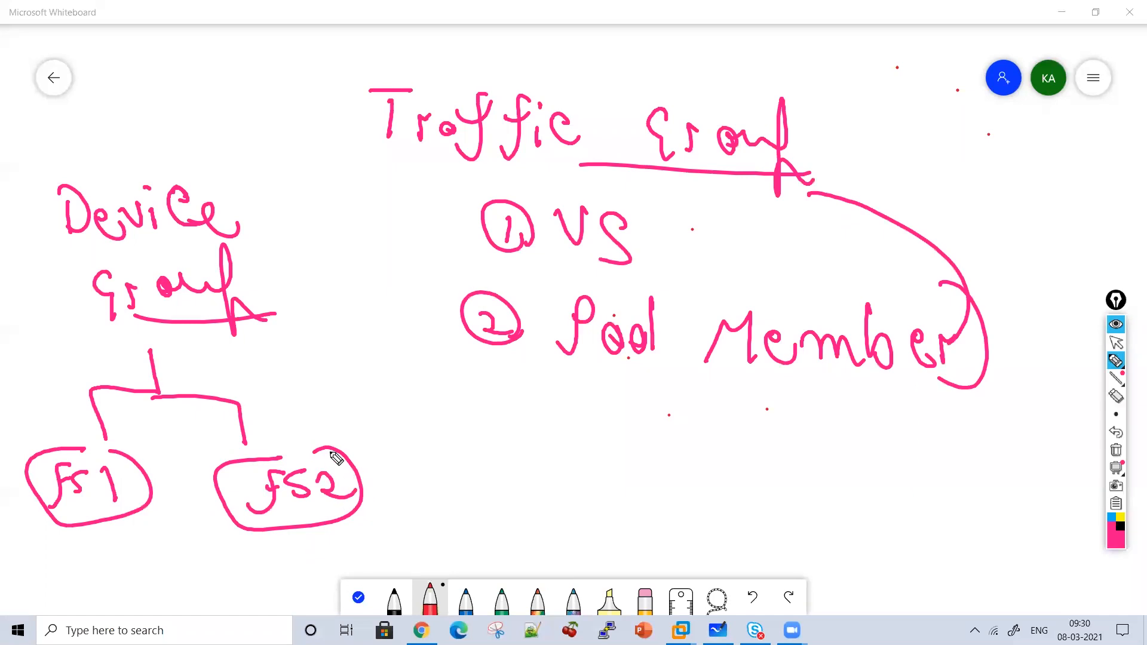
Draw arrows from Traffic Group down to the Device Group tree and FS2.
drag(307, 143, 386, 179)
drag(350, 154, 375, 216)
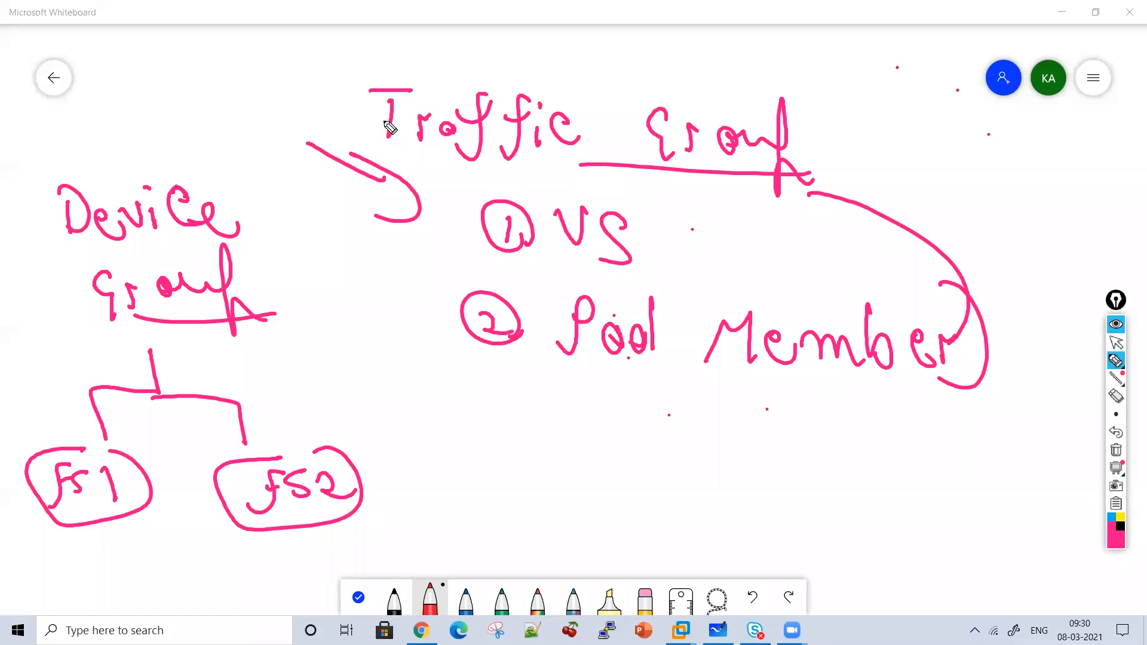
mouse_move(397, 203)
mouse_down()
mouse_move(305, 379)
mouse_move(239, 385)
mouse_up()
drag(269, 343, 284, 409)
mouse_move(399, 217)
mouse_down()
mouse_move(380, 404)
mouse_move(337, 426)
mouse_up()
drag(350, 375, 338, 425)
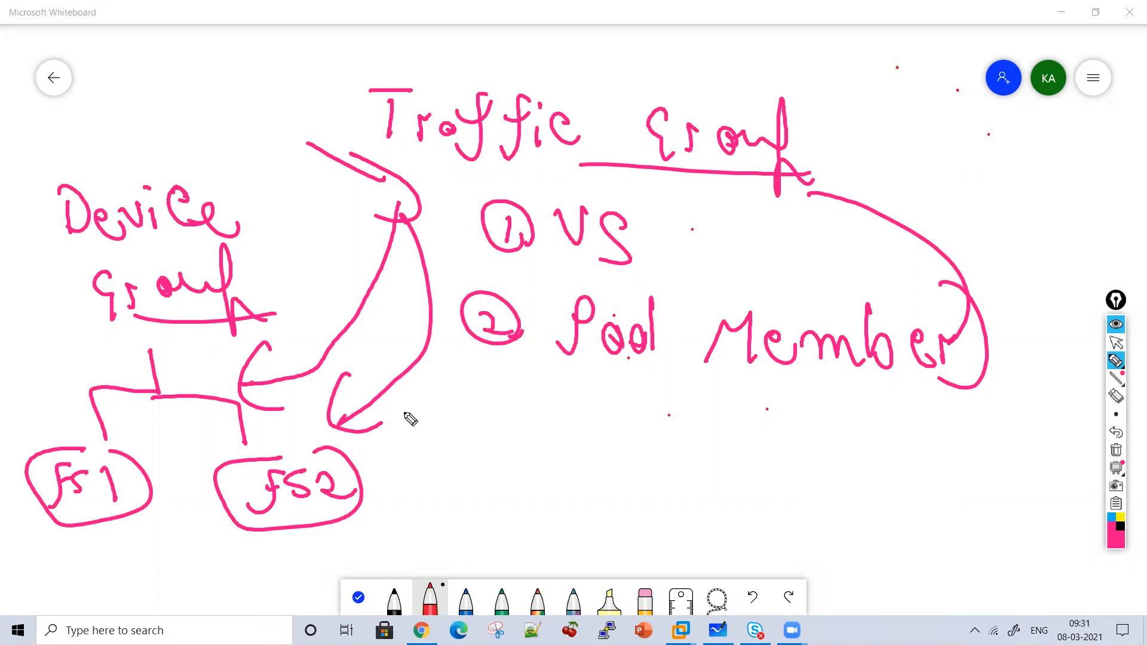
Tick Device Group and Traffic Group, then clear the board.
drag(154, 89, 241, 68)
drag(500, 51, 571, 38)
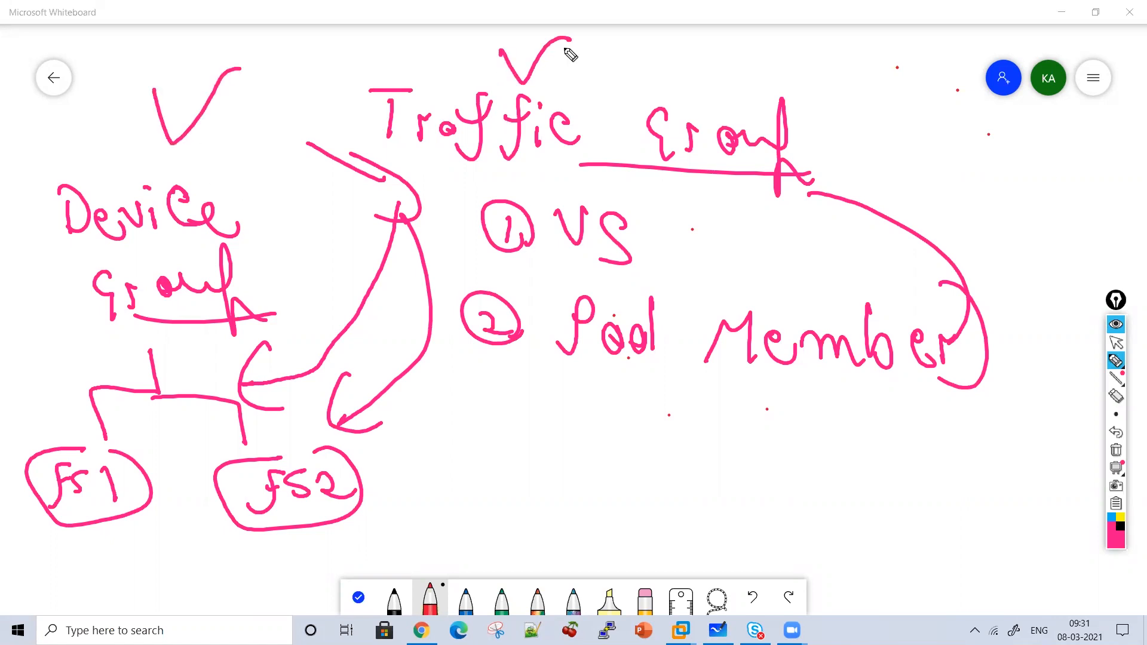
click(1117, 451)
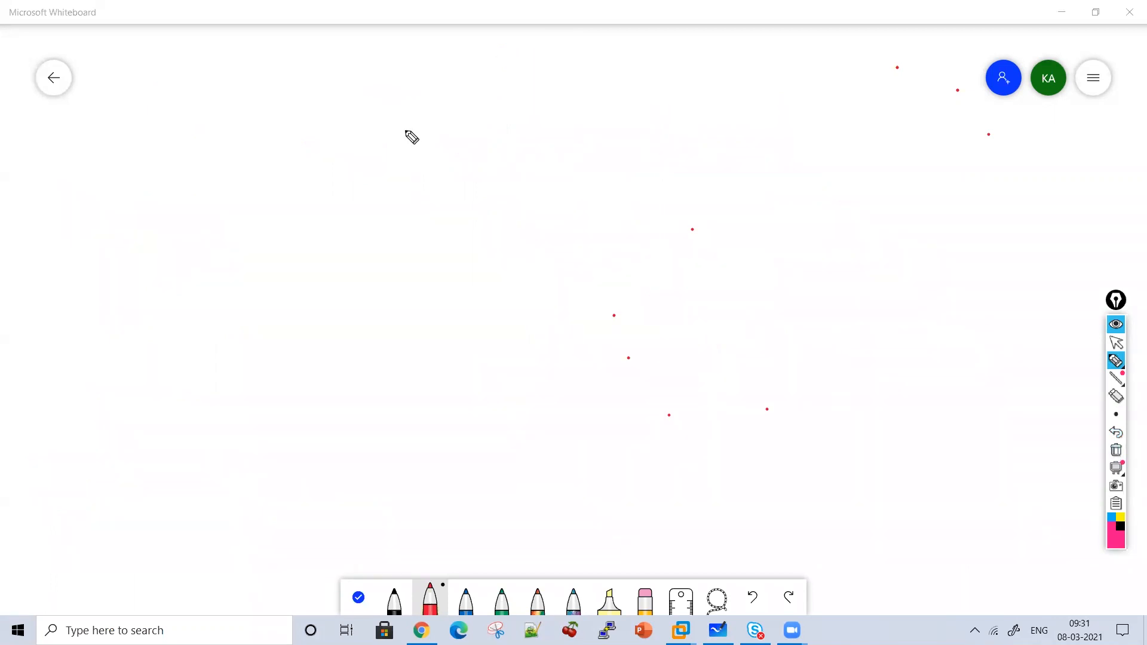
Write the underlined 'Device Trust' heading in pink with a down arrow beneath it.
click(306, 53)
mouse_move(321, 83)
mouse_down()
mouse_move(322, 74)
mouse_move(392, 118)
mouse_move(497, 115)
mouse_move(526, 135)
mouse_move(558, 89)
mouse_move(671, 136)
mouse_move(715, 144)
mouse_move(726, 111)
mouse_move(715, 124)
mouse_up()
drag(424, 147, 768, 170)
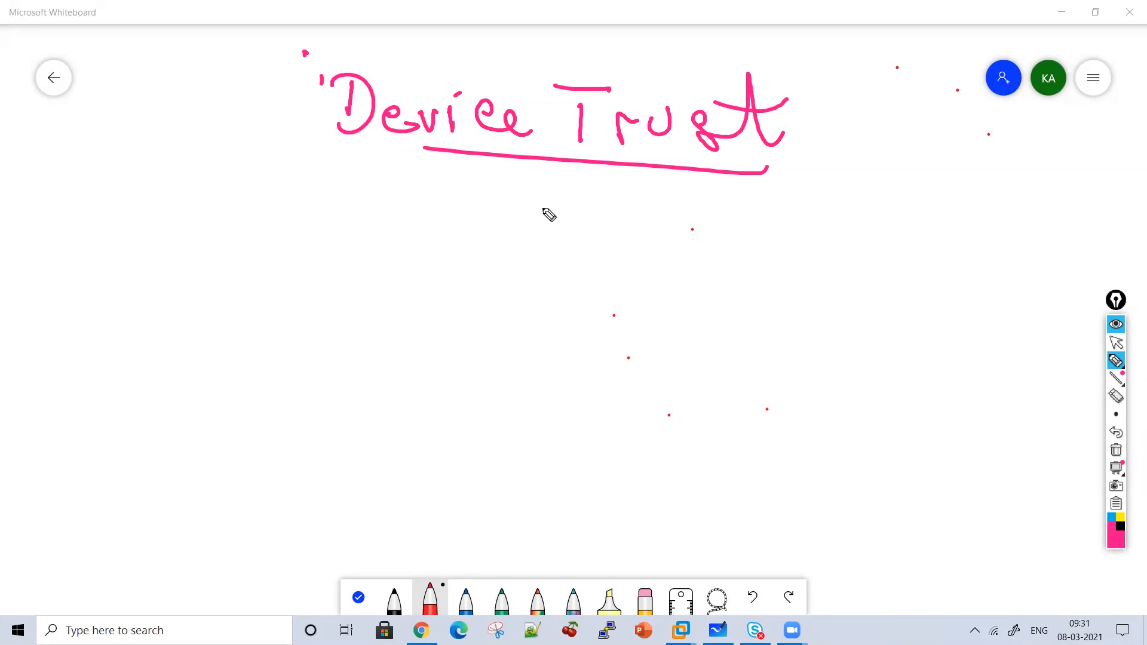
drag(547, 189, 541, 233)
drag(531, 206, 562, 218)
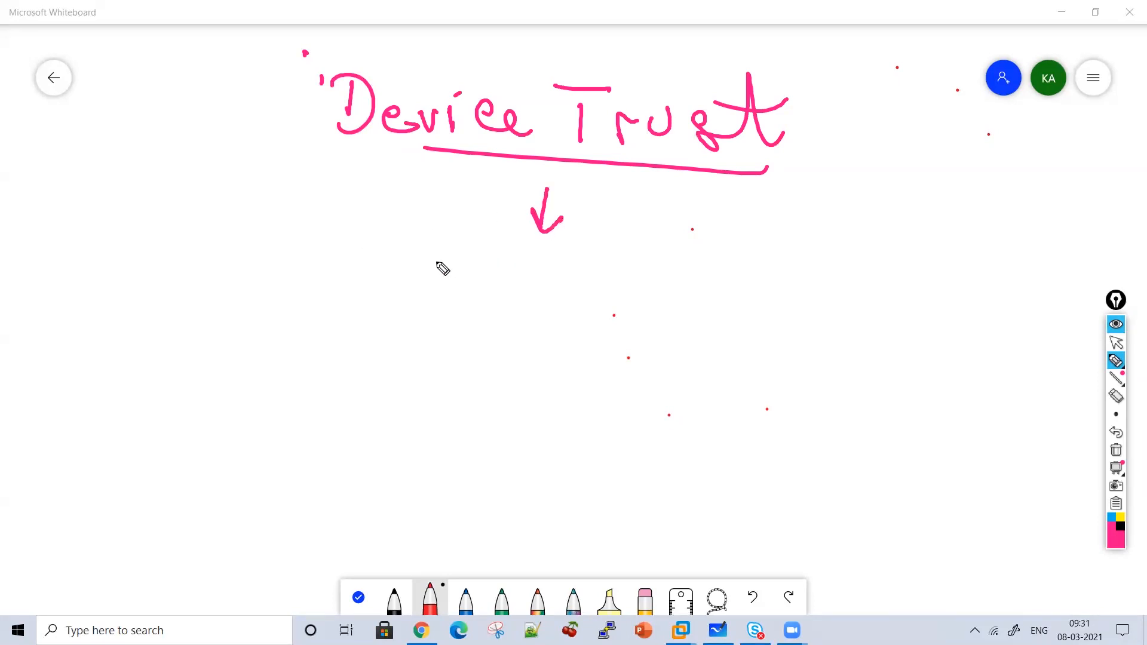
Write 'Trust Relationship' below the arrow, with another down arrow underneath.
drag(428, 257, 422, 293)
drag(389, 249, 443, 251)
mouse_move(441, 289)
mouse_down()
mouse_move(463, 276)
mouse_move(526, 293)
mouse_up()
drag(532, 254, 552, 295)
mouse_move(545, 276)
mouse_down()
mouse_move(582, 297)
mouse_move(669, 293)
mouse_move(763, 323)
mouse_move(790, 307)
mouse_move(912, 295)
mouse_move(942, 331)
mouse_move(987, 328)
mouse_up()
drag(1001, 273, 1009, 358)
drag(901, 259, 914, 264)
drag(734, 250, 873, 274)
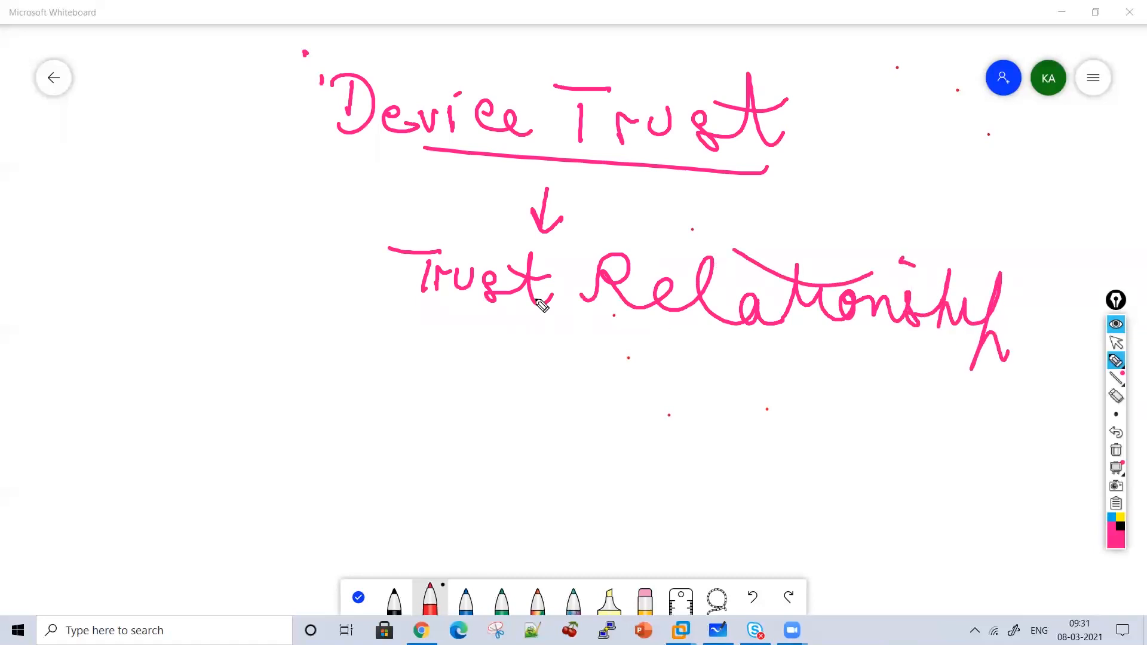
drag(576, 318, 564, 365)
Draw boxes labelled FS1 and FS2 with arrows between them.
drag(542, 336, 589, 341)
mouse_move(407, 369)
mouse_down()
mouse_move(364, 456)
mouse_move(452, 368)
mouse_move(351, 439)
mouse_up()
drag(382, 407, 441, 426)
mouse_move(714, 401)
mouse_down()
mouse_move(692, 486)
mouse_move(758, 405)
mouse_move(677, 467)
mouse_up()
mouse_move(695, 446)
mouse_down()
mouse_move(712, 442)
mouse_move(720, 462)
mouse_move(792, 460)
mouse_up()
mouse_move(513, 405)
mouse_down()
mouse_move(611, 425)
mouse_move(591, 434)
mouse_up()
mouse_move(601, 463)
mouse_down()
mouse_move(483, 453)
mouse_move(521, 495)
mouse_up()
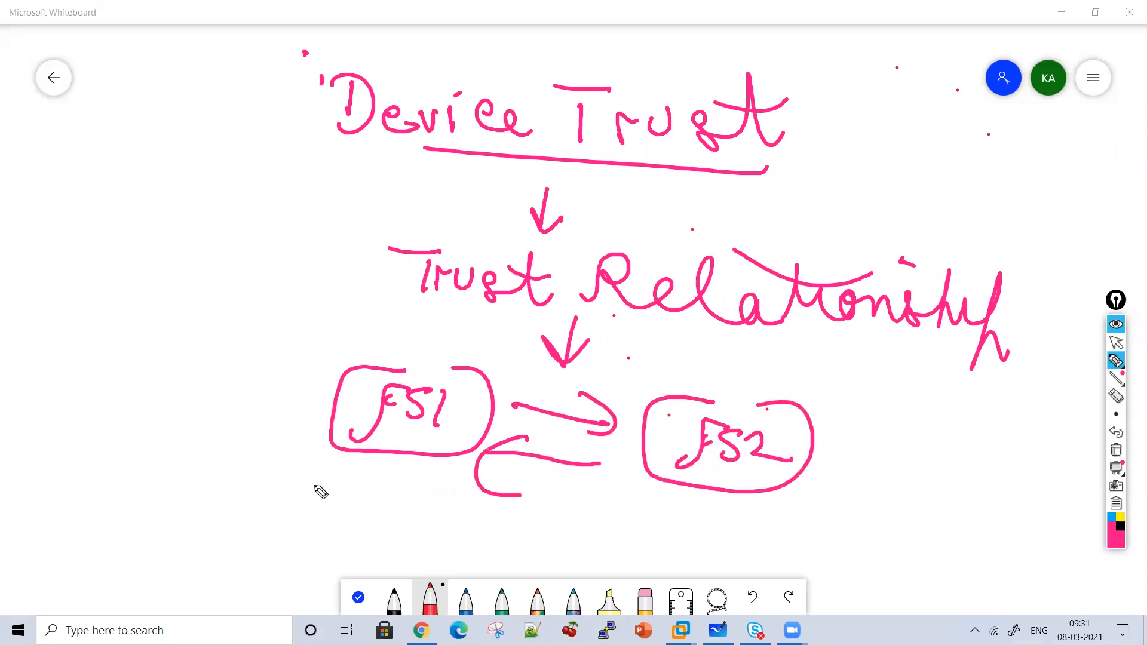
Write 'Trust Each Other' and draw a curved arrow from FS1 to FS2.
drag(622, 335, 649, 333)
mouse_move(631, 336)
mouse_down()
mouse_move(630, 370)
mouse_move(669, 353)
mouse_up()
mouse_move(674, 349)
mouse_down()
mouse_move(698, 348)
mouse_move(703, 374)
mouse_up()
mouse_move(741, 335)
mouse_down()
mouse_move(754, 383)
mouse_move(762, 353)
mouse_move(828, 378)
mouse_up()
click(819, 342)
mouse_move(856, 360)
mouse_down()
mouse_move(858, 379)
mouse_move(920, 386)
mouse_up()
mouse_move(378, 459)
mouse_down()
mouse_move(430, 540)
mouse_move(681, 526)
mouse_move(687, 547)
mouse_up()
mouse_move(956, 369)
mouse_down()
mouse_move(969, 388)
mouse_move(1082, 394)
mouse_move(1084, 424)
mouse_up()
drag(941, 339, 1016, 377)
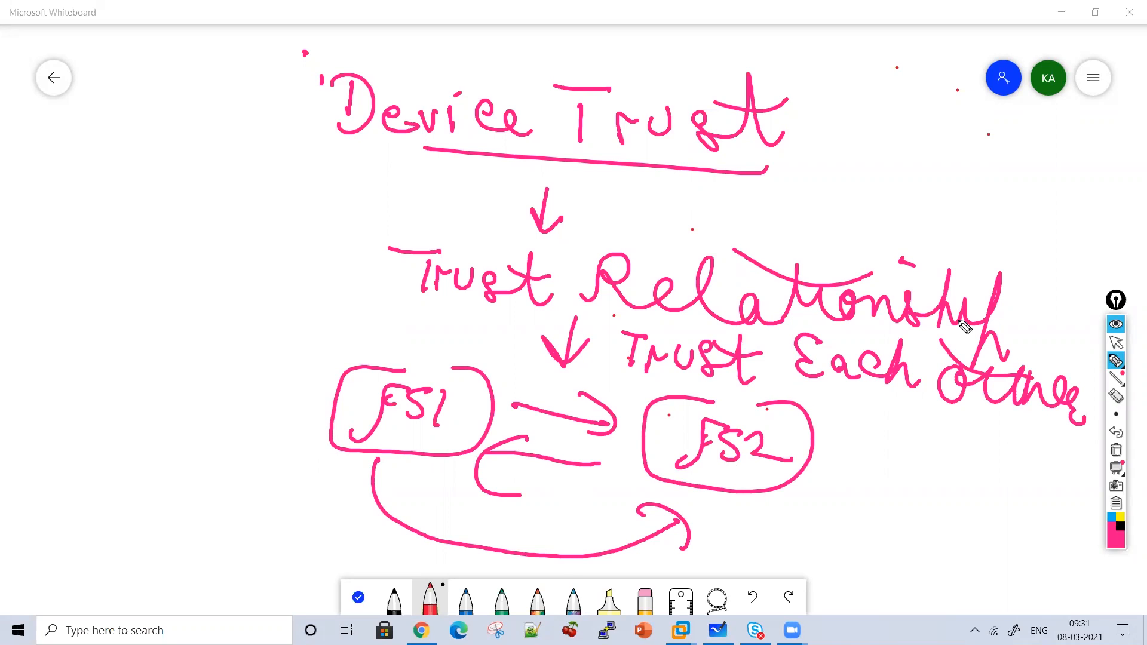
Add a bracket beside Trust Relationship and ticks above Trust, FS1 and FS2.
drag(359, 226, 368, 310)
drag(385, 199, 430, 195)
drag(414, 237, 467, 206)
drag(428, 330, 520, 318)
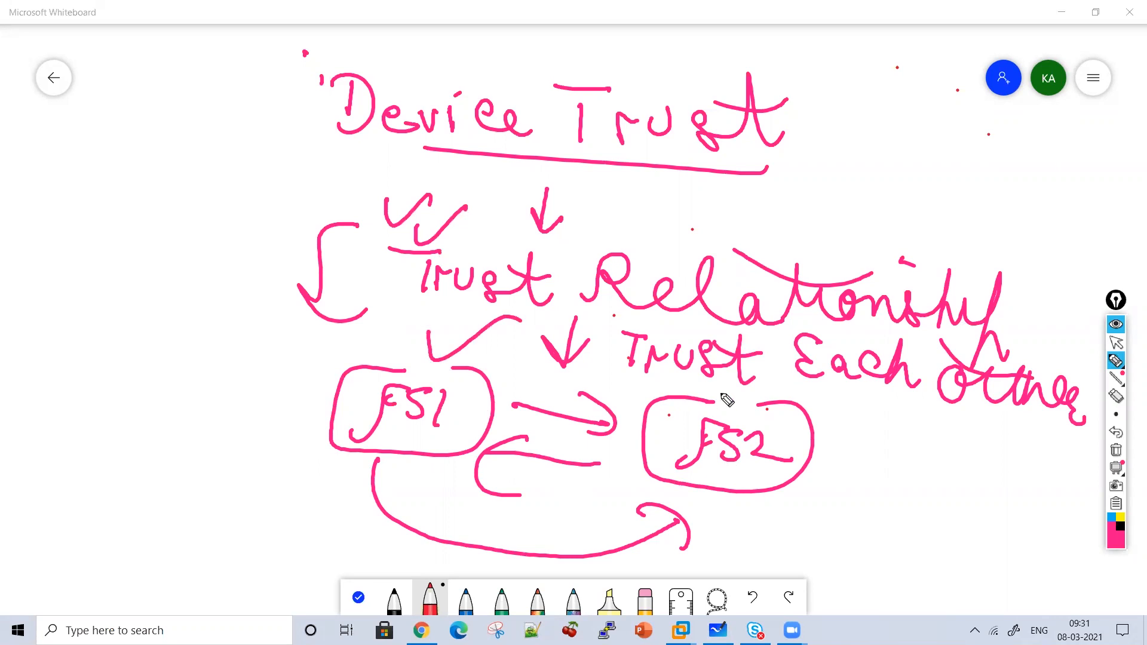
drag(721, 376, 780, 391)
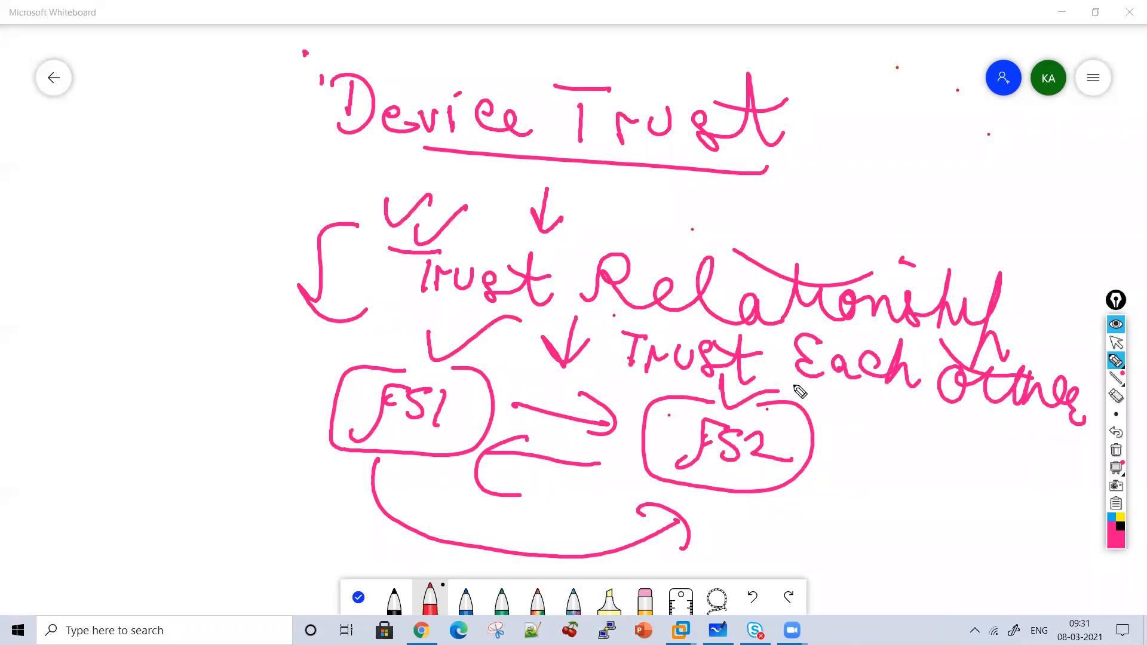
Write 'Certificate Based' at the left of the board.
mouse_move(121, 160)
mouse_down()
mouse_move(122, 192)
mouse_move(173, 169)
mouse_up()
mouse_move(181, 148)
mouse_down()
mouse_move(181, 179)
mouse_move(197, 173)
mouse_up()
mouse_move(168, 159)
mouse_down()
mouse_move(190, 154)
mouse_move(206, 198)
mouse_move(222, 164)
mouse_up()
drag(239, 176, 289, 179)
drag(301, 136, 332, 176)
drag(254, 138, 330, 144)
drag(115, 243, 114, 280)
mouse_move(116, 251)
mouse_down()
mouse_move(116, 278)
mouse_move(284, 262)
mouse_up()
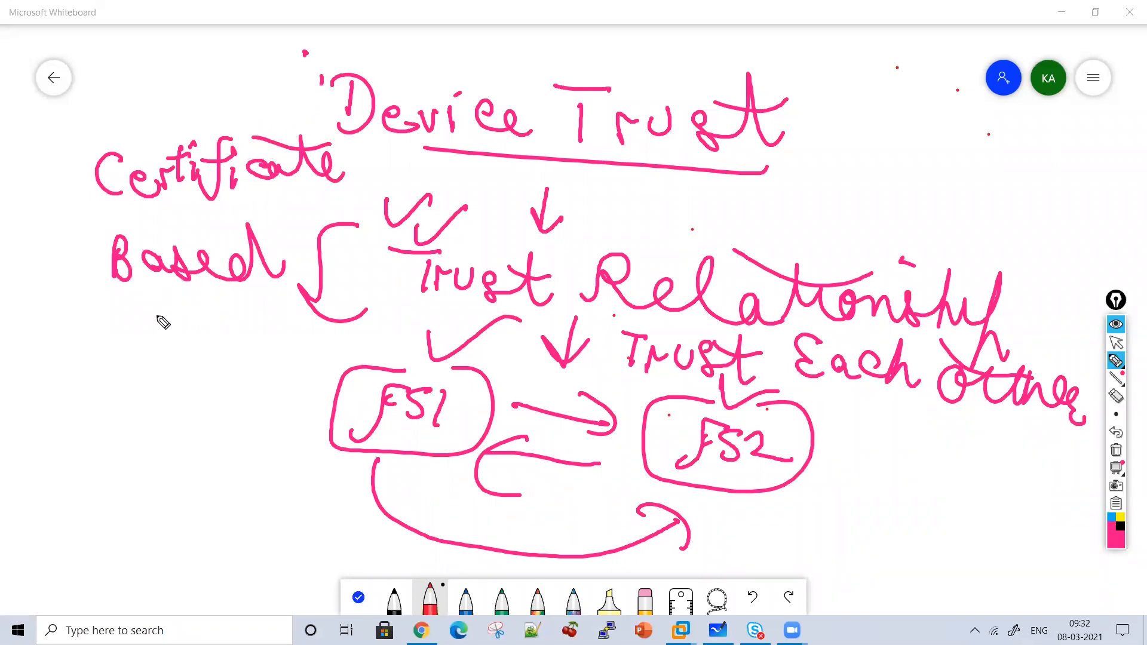
Add 'Authentication' under 'Based' and an arrow from Device Trust to 'Device Group'.
mouse_move(69, 358)
mouse_down()
mouse_move(149, 335)
mouse_move(217, 361)
mouse_move(274, 332)
mouse_move(293, 361)
mouse_move(377, 353)
mouse_move(255, 312)
mouse_up()
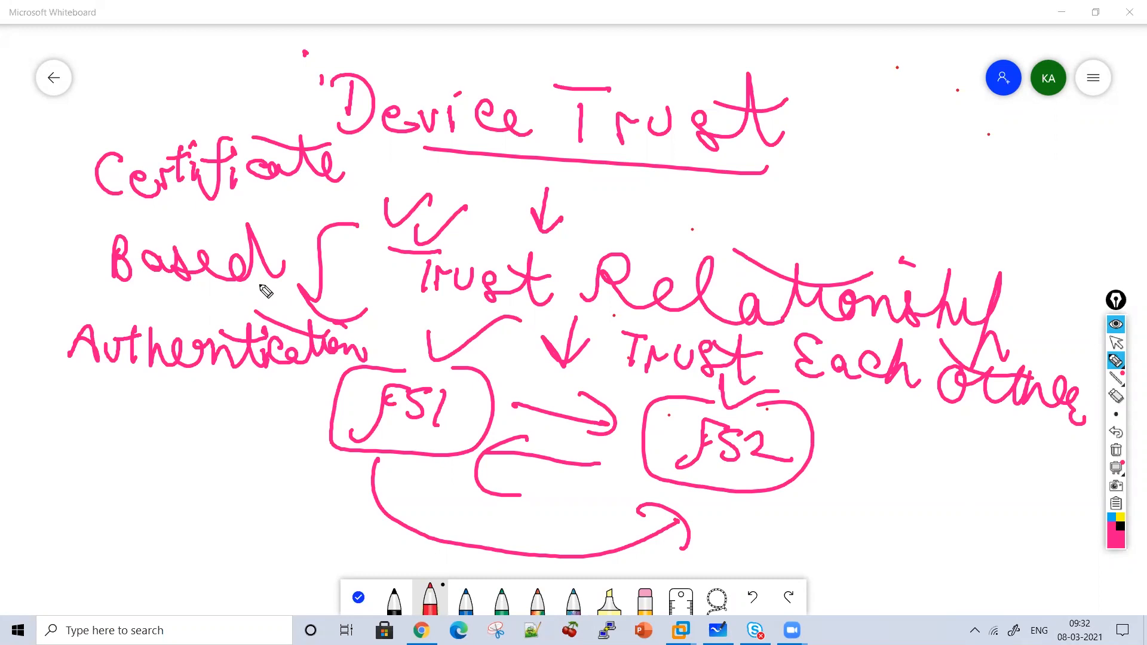
mouse_move(799, 118)
mouse_down()
mouse_move(829, 127)
mouse_move(817, 161)
mouse_up()
mouse_move(876, 115)
mouse_down()
mouse_move(870, 153)
mouse_move(916, 152)
mouse_move(941, 138)
mouse_up()
mouse_move(949, 136)
mouse_down()
mouse_move(947, 157)
mouse_move(1027, 175)
mouse_up()
mouse_move(847, 183)
mouse_down()
mouse_move(834, 192)
mouse_move(850, 215)
mouse_up()
mouse_move(856, 197)
mouse_down()
mouse_move(862, 211)
mouse_move(918, 206)
mouse_move(953, 239)
mouse_move(971, 221)
mouse_move(995, 236)
mouse_up()
Extend the note to read 'Device Group and Traffic' at the top right.
drag(995, 216, 1051, 238)
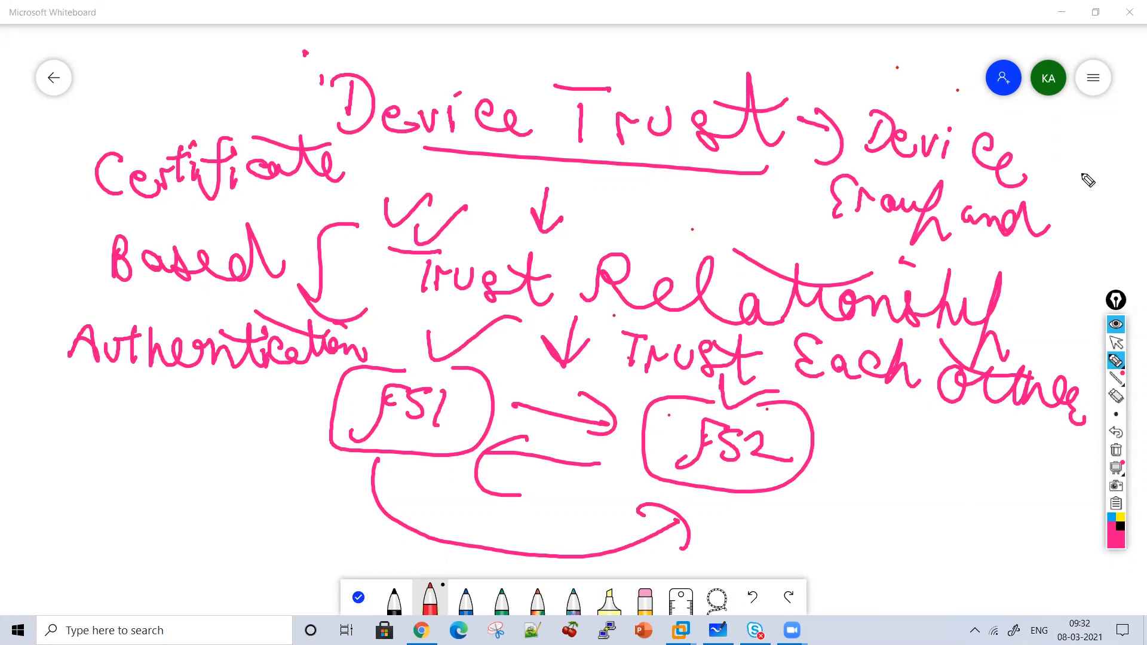
drag(1053, 130, 1076, 128)
drag(1066, 130, 1064, 160)
drag(1075, 146, 1089, 151)
mouse_move(1093, 149)
mouse_down()
mouse_move(1105, 153)
mouse_move(1099, 194)
mouse_up()
mouse_move(1124, 128)
mouse_down()
mouse_move(1129, 173)
mouse_move(1145, 179)
mouse_move(1099, 198)
mouse_up()
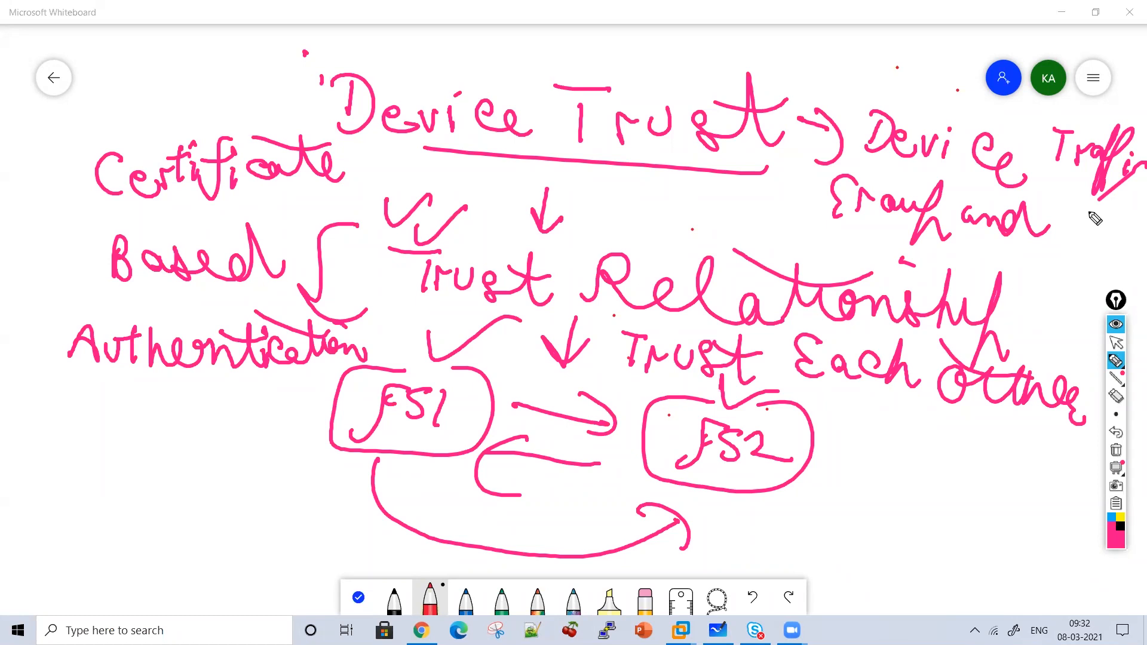
Clear the board and write the heading '3 Components'.
click(1116, 451)
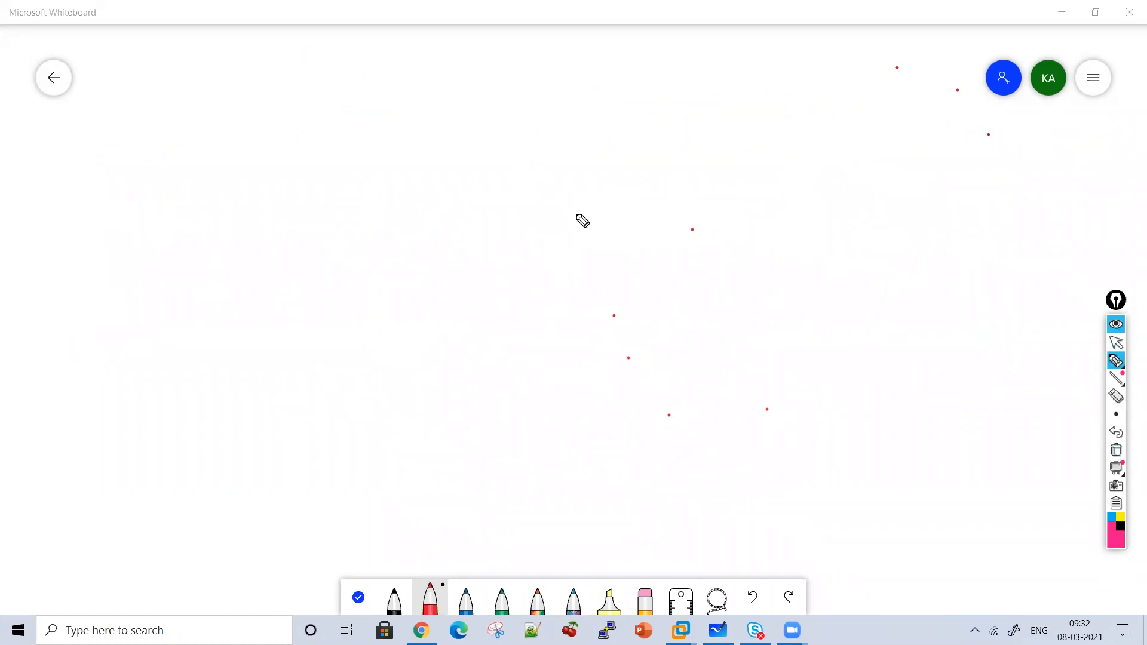
drag(331, 71, 332, 123)
mouse_move(429, 85)
mouse_down()
mouse_move(429, 117)
mouse_move(496, 123)
mouse_move(542, 84)
mouse_move(597, 131)
mouse_move(687, 146)
mouse_move(736, 138)
mouse_move(759, 154)
mouse_up()
drag(652, 120, 751, 122)
drag(408, 202, 404, 221)
List item 1 'Device Group' and item 2 'Traffic Group', then start item 3.
mouse_move(412, 182)
mouse_down()
mouse_move(389, 215)
mouse_move(435, 234)
mouse_up()
mouse_move(472, 196)
mouse_down()
mouse_move(482, 210)
mouse_move(472, 230)
mouse_move(562, 214)
mouse_up()
mouse_move(577, 217)
mouse_down()
mouse_move(578, 232)
mouse_move(599, 227)
mouse_up()
mouse_move(622, 222)
mouse_down()
mouse_move(639, 236)
mouse_move(690, 208)
mouse_move(693, 245)
mouse_up()
mouse_move(711, 242)
mouse_down()
mouse_move(726, 222)
mouse_move(759, 242)
mouse_move(795, 236)
mouse_up()
mouse_move(796, 206)
mouse_down()
mouse_move(782, 276)
mouse_move(823, 275)
mouse_up()
click(414, 306)
mouse_move(414, 306)
mouse_down()
mouse_move(460, 332)
mouse_move(455, 308)
mouse_up()
mouse_move(505, 299)
mouse_down()
mouse_move(493, 329)
mouse_move(515, 293)
mouse_up()
drag(526, 306, 529, 329)
mouse_move(583, 376)
mouse_down()
mouse_move(643, 298)
mouse_move(661, 328)
mouse_move(745, 300)
mouse_move(789, 329)
mouse_move(825, 328)
mouse_move(876, 368)
mouse_up()
mouse_move(449, 410)
mouse_down()
mouse_move(468, 421)
mouse_move(536, 405)
mouse_move(607, 440)
mouse_move(647, 422)
mouse_move(751, 432)
mouse_move(789, 400)
mouse_move(844, 441)
mouse_move(850, 399)
mouse_up()
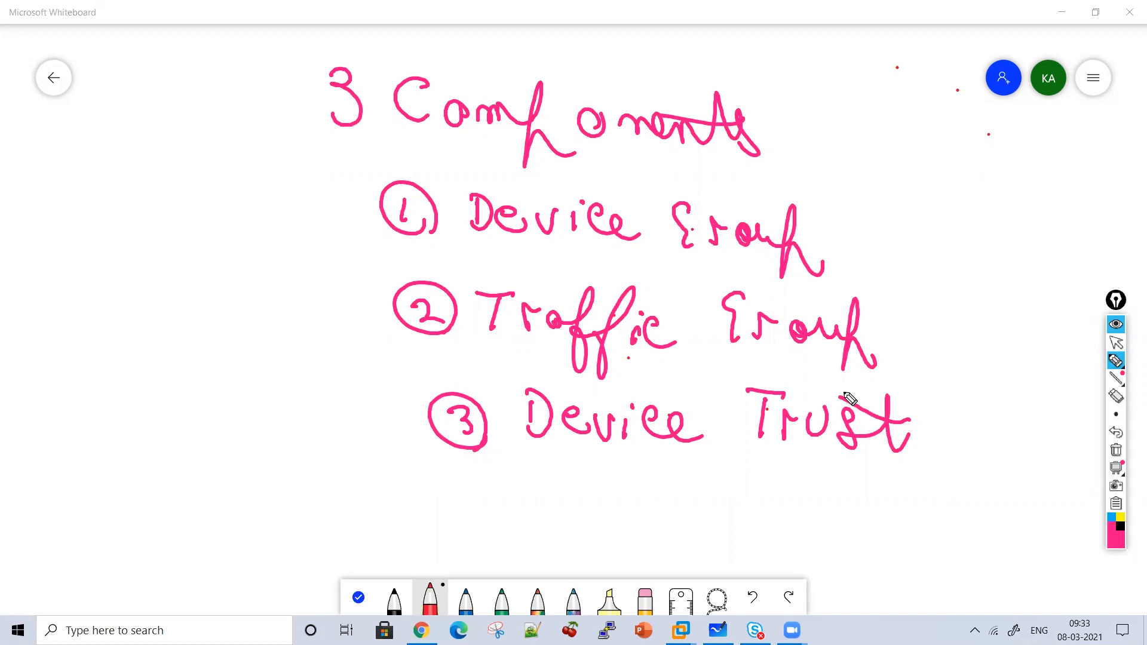
Draw an arrow at item 1 and write 'Config Syn Failover' to its left.
mouse_move(270, 208)
mouse_down()
mouse_move(329, 216)
mouse_move(310, 245)
mouse_up()
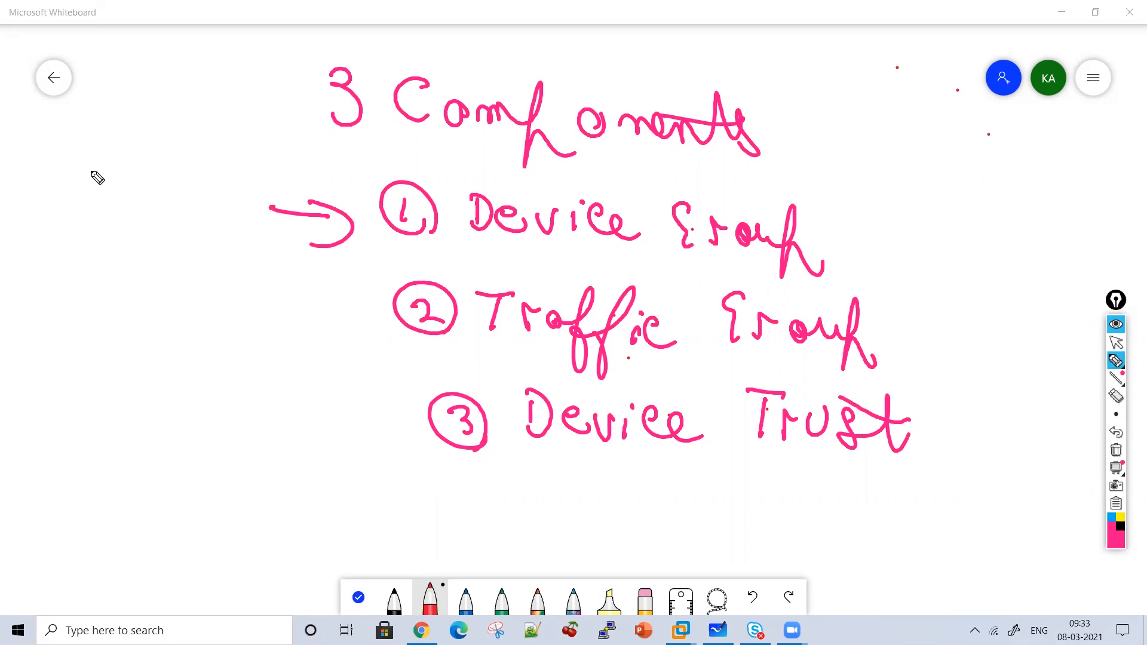
mouse_move(82, 178)
mouse_down()
mouse_move(105, 213)
mouse_move(164, 207)
mouse_move(180, 233)
mouse_move(217, 251)
mouse_move(118, 287)
mouse_move(144, 318)
mouse_move(218, 321)
mouse_up()
mouse_move(83, 369)
mouse_down()
mouse_move(237, 407)
mouse_move(269, 377)
mouse_up()
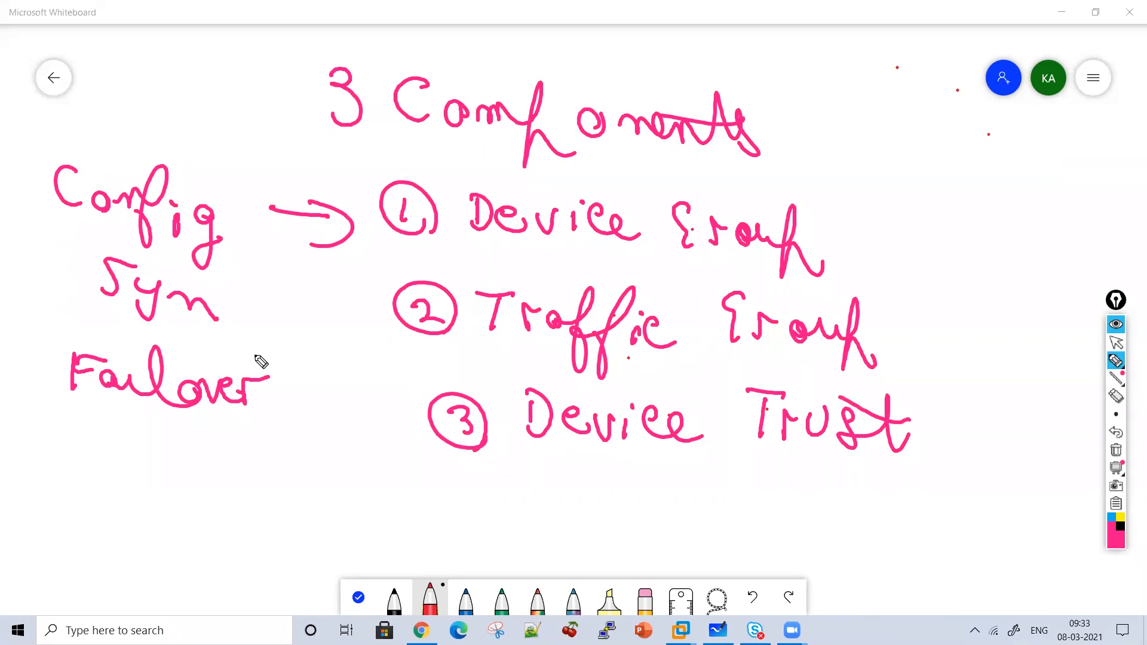
Clear the board and write the underlined title 'Lab Topology'.
click(1116, 451)
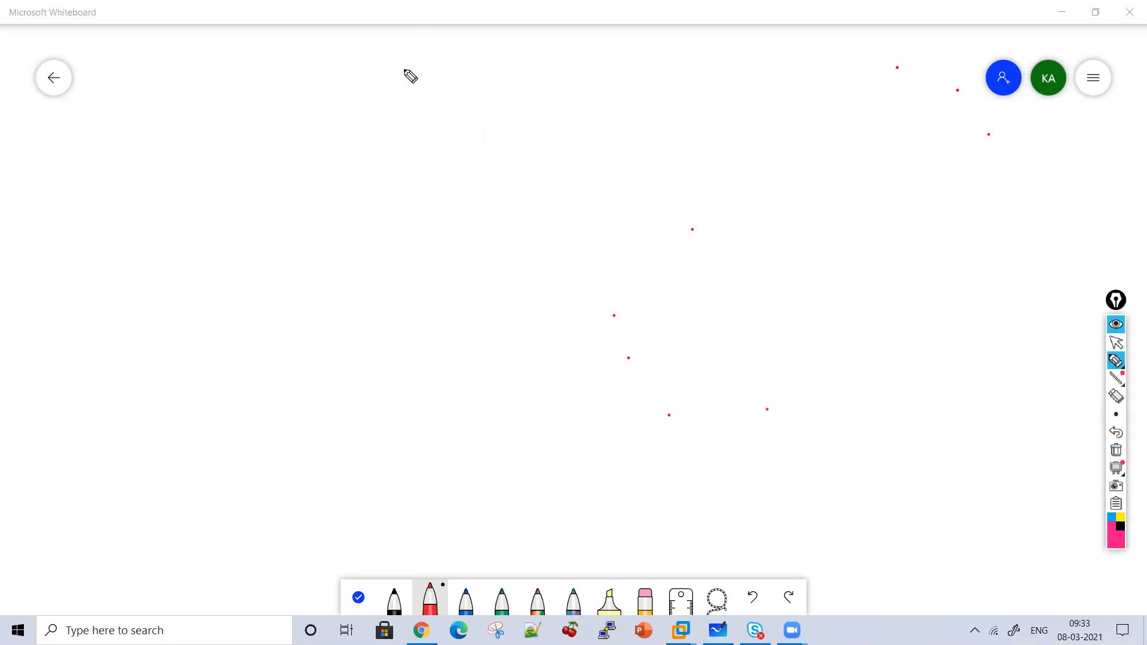
mouse_move(392, 72)
mouse_down()
mouse_move(421, 123)
mouse_move(449, 127)
mouse_up()
drag(462, 78, 472, 126)
drag(546, 92, 582, 92)
mouse_move(565, 98)
mouse_down()
mouse_move(559, 138)
mouse_move(635, 110)
mouse_move(663, 143)
mouse_move(782, 125)
mouse_move(814, 138)
mouse_move(771, 183)
mouse_up()
mouse_move(828, 172)
mouse_down()
mouse_move(657, 185)
mouse_move(433, 171)
mouse_up()
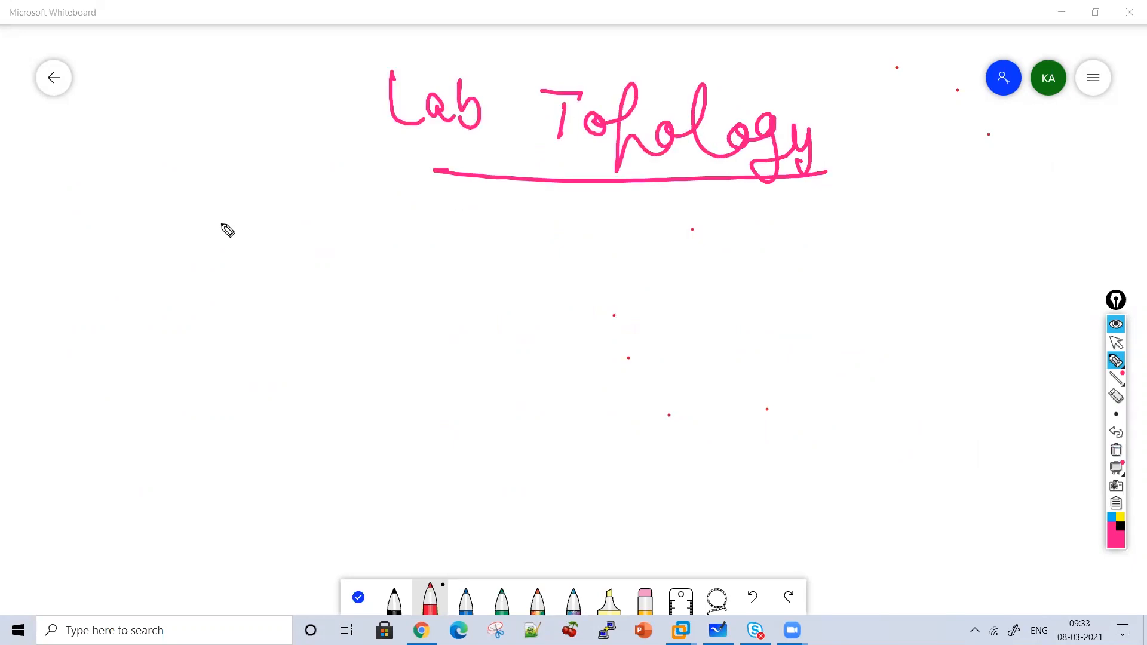
Sketch a C box linked to FS1 labelled Active and FS2 labelled Standby.
mouse_move(303, 154)
mouse_down()
mouse_move(238, 239)
mouse_move(312, 154)
mouse_move(330, 207)
mouse_up()
mouse_move(288, 241)
mouse_down()
mouse_move(141, 293)
mouse_move(127, 338)
mouse_move(205, 366)
mouse_move(182, 356)
mouse_up()
mouse_move(114, 355)
mouse_down()
mouse_move(81, 394)
mouse_move(115, 386)
mouse_move(144, 400)
mouse_up()
mouse_move(276, 299)
mouse_down()
mouse_move(422, 357)
mouse_move(352, 424)
mouse_move(455, 362)
mouse_up()
mouse_move(380, 375)
mouse_down()
mouse_move(405, 397)
mouse_move(399, 409)
mouse_up()
drag(428, 387, 442, 406)
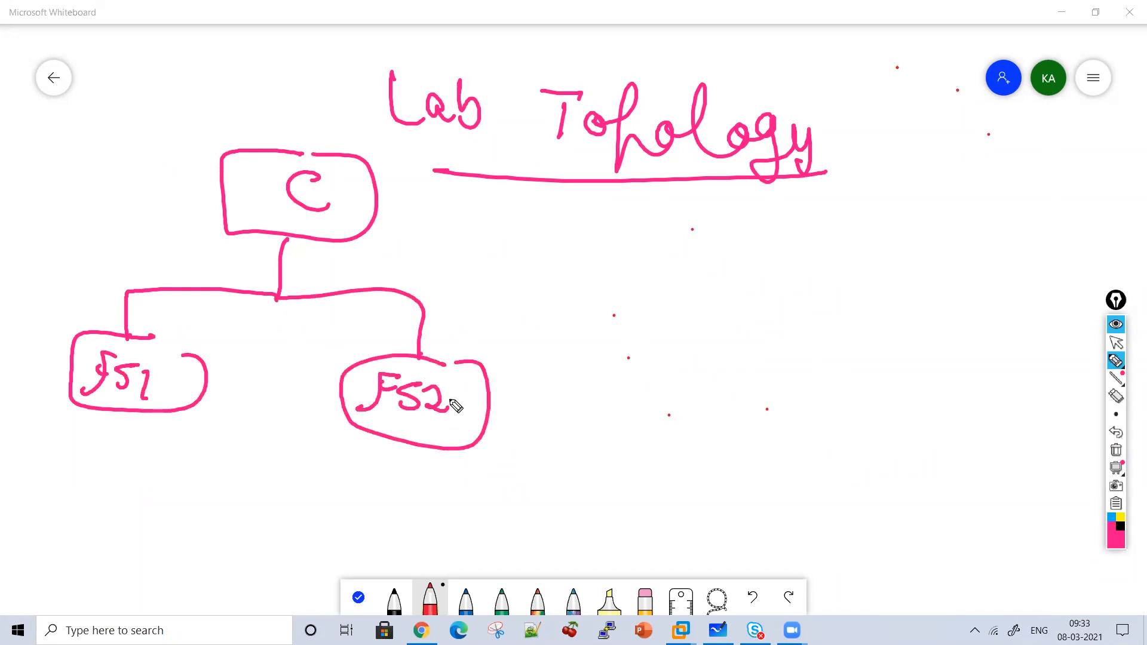
mouse_move(59, 448)
mouse_down()
mouse_move(87, 497)
mouse_move(117, 474)
mouse_move(184, 487)
mouse_up()
drag(350, 474, 328, 515)
mouse_move(334, 505)
mouse_down()
mouse_move(443, 500)
mouse_move(488, 517)
mouse_up()
mouse_move(485, 469)
mouse_down()
mouse_move(515, 499)
mouse_move(526, 565)
mouse_up()
List 1 Device Group, 2 Device Trust, 3 Traffic Group, and add circled 'HA vlan'.
mouse_move(723, 218)
mouse_down()
mouse_move(764, 235)
mouse_move(876, 230)
mouse_move(930, 256)
mouse_move(1002, 225)
mouse_move(1076, 238)
mouse_move(1106, 284)
mouse_move(1132, 268)
mouse_up()
mouse_move(713, 304)
mouse_down()
mouse_move(737, 333)
mouse_move(721, 288)
mouse_up()
mouse_move(778, 310)
mouse_down()
mouse_move(813, 337)
mouse_move(883, 347)
mouse_move(986, 327)
mouse_move(1067, 358)
mouse_move(1091, 332)
mouse_up()
mouse_move(710, 407)
mouse_down()
mouse_move(735, 428)
mouse_move(809, 410)
mouse_move(825, 425)
mouse_move(883, 426)
mouse_move(902, 438)
mouse_move(940, 415)
mouse_move(792, 496)
mouse_move(831, 508)
mouse_move(899, 481)
mouse_move(941, 516)
mouse_up()
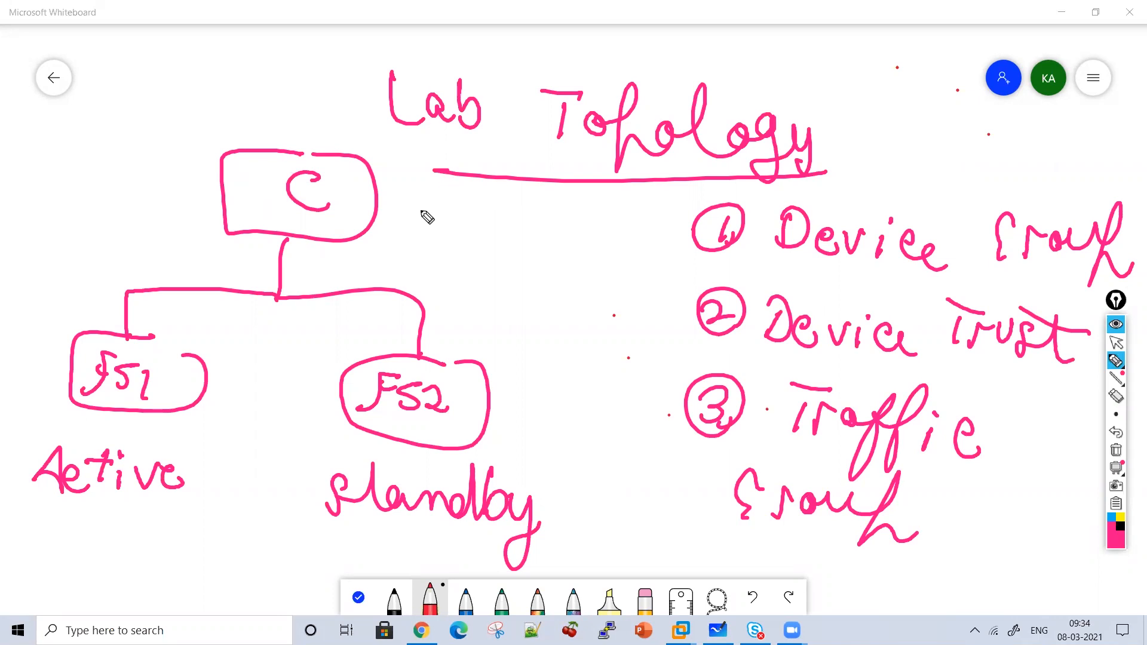
mouse_move(429, 232)
mouse_down()
mouse_move(479, 213)
mouse_move(528, 254)
mouse_move(568, 239)
mouse_move(601, 254)
mouse_up()
mouse_move(612, 272)
mouse_down()
mouse_move(533, 169)
mouse_move(606, 284)
mouse_up()
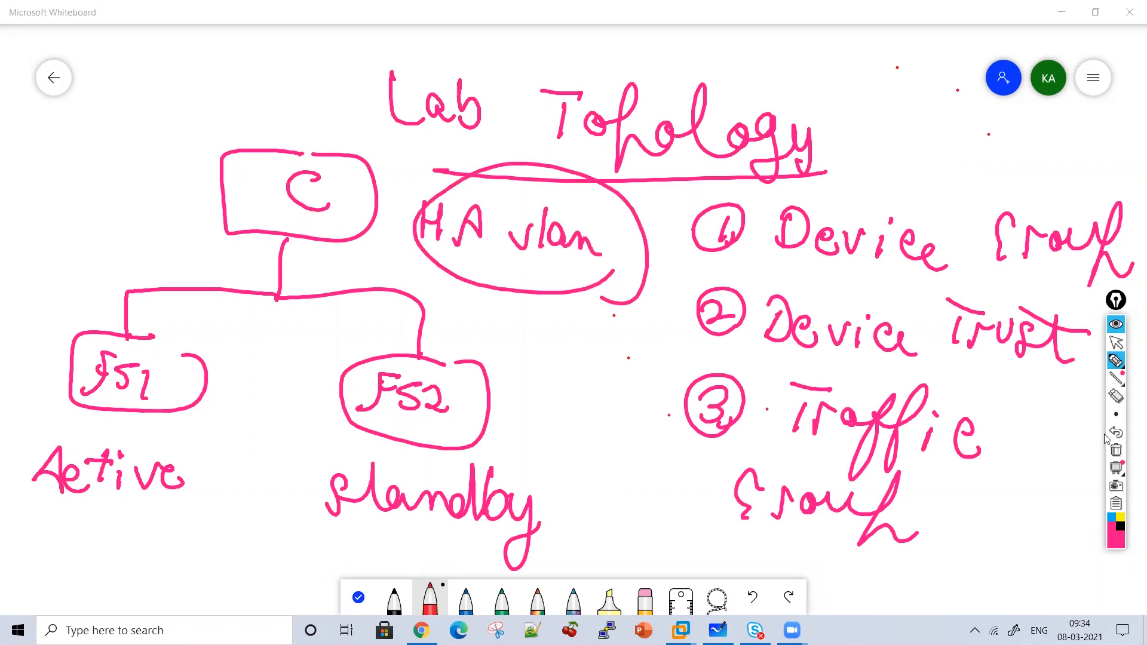
Clear the board, redraw C connected to FS1 and FS2, and add a circled 1.
click(1117, 452)
mouse_move(207, 65)
mouse_down()
mouse_move(239, 133)
mouse_move(233, 55)
mouse_up()
mouse_move(228, 79)
mouse_down()
mouse_move(228, 107)
mouse_move(233, 98)
mouse_up()
mouse_move(209, 135)
mouse_down()
mouse_move(212, 185)
mouse_move(112, 239)
mouse_move(85, 313)
mouse_move(102, 264)
mouse_move(156, 275)
mouse_move(148, 292)
mouse_up()
mouse_move(206, 178)
mouse_down()
mouse_move(322, 242)
mouse_move(256, 300)
mouse_move(284, 261)
mouse_move(286, 290)
mouse_move(345, 292)
mouse_up()
drag(431, 83, 429, 113)
mouse_move(435, 121)
mouse_down()
mouse_move(455, 95)
mouse_move(439, 121)
mouse_move(543, 84)
mouse_move(584, 118)
mouse_up()
Handwrite 'Network Configuration' to the right of the circled 1 at the top.
drag(608, 70, 594, 120)
drag(583, 90, 621, 89)
mouse_move(617, 91)
mouse_down()
mouse_move(643, 110)
mouse_move(651, 90)
mouse_up()
drag(669, 92, 703, 93)
mouse_move(715, 61)
mouse_down()
mouse_move(717, 120)
mouse_move(750, 120)
mouse_up()
drag(816, 90, 828, 121)
drag(843, 108, 855, 123)
mouse_move(859, 125)
mouse_down()
mouse_move(892, 122)
mouse_move(890, 172)
mouse_up()
drag(932, 128, 941, 183)
mouse_move(980, 128)
mouse_down()
mouse_move(1006, 146)
mouse_move(1064, 120)
mouse_move(1101, 153)
mouse_move(1120, 131)
mouse_move(1027, 89)
mouse_up()
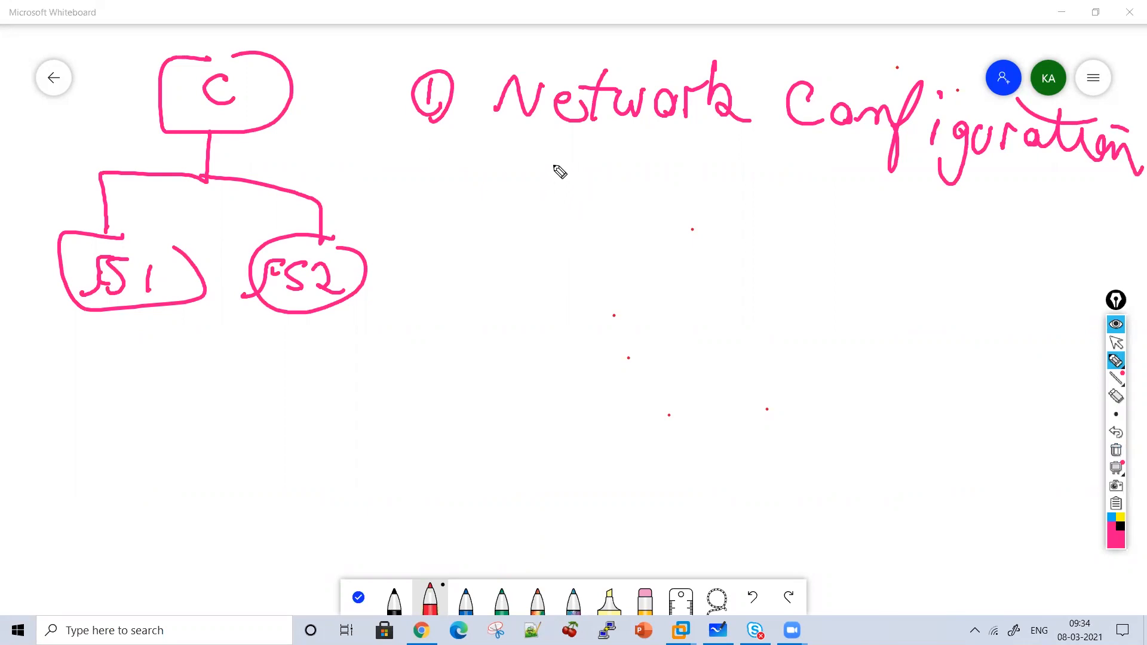
Write 'Internal Vlan' and 'External Vlan' with down arrows to VLANs 10 and 20.
mouse_move(550, 163)
mouse_down()
mouse_move(564, 189)
mouse_move(622, 185)
mouse_move(729, 216)
mouse_move(723, 174)
mouse_move(815, 222)
mouse_move(840, 193)
mouse_up()
drag(861, 200, 940, 217)
mouse_move(559, 276)
mouse_down()
mouse_move(558, 308)
mouse_move(626, 287)
mouse_move(747, 302)
mouse_move(764, 287)
mouse_move(870, 315)
mouse_move(986, 291)
mouse_up()
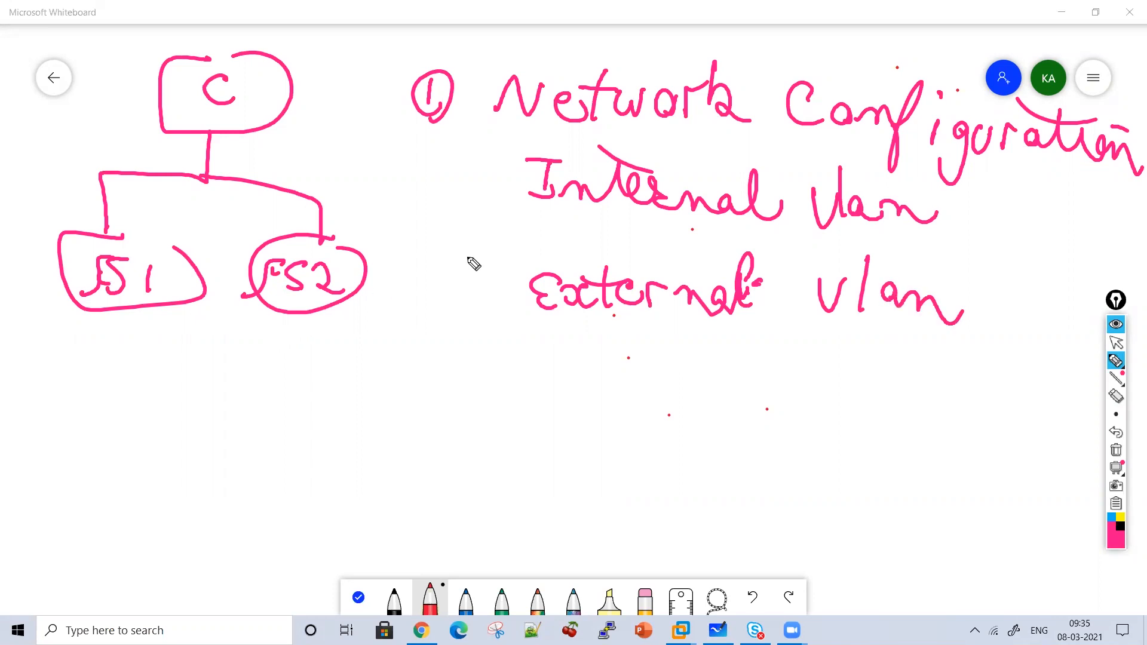
mouse_move(507, 177)
mouse_down()
mouse_move(436, 264)
mouse_move(402, 333)
mouse_move(431, 324)
mouse_up()
mouse_move(340, 346)
mouse_down()
mouse_move(338, 363)
mouse_move(366, 368)
mouse_up()
mouse_move(841, 323)
mouse_down()
mouse_move(817, 357)
mouse_move(842, 339)
mouse_up()
mouse_move(784, 372)
mouse_down()
mouse_move(817, 415)
mouse_move(846, 385)
mouse_up()
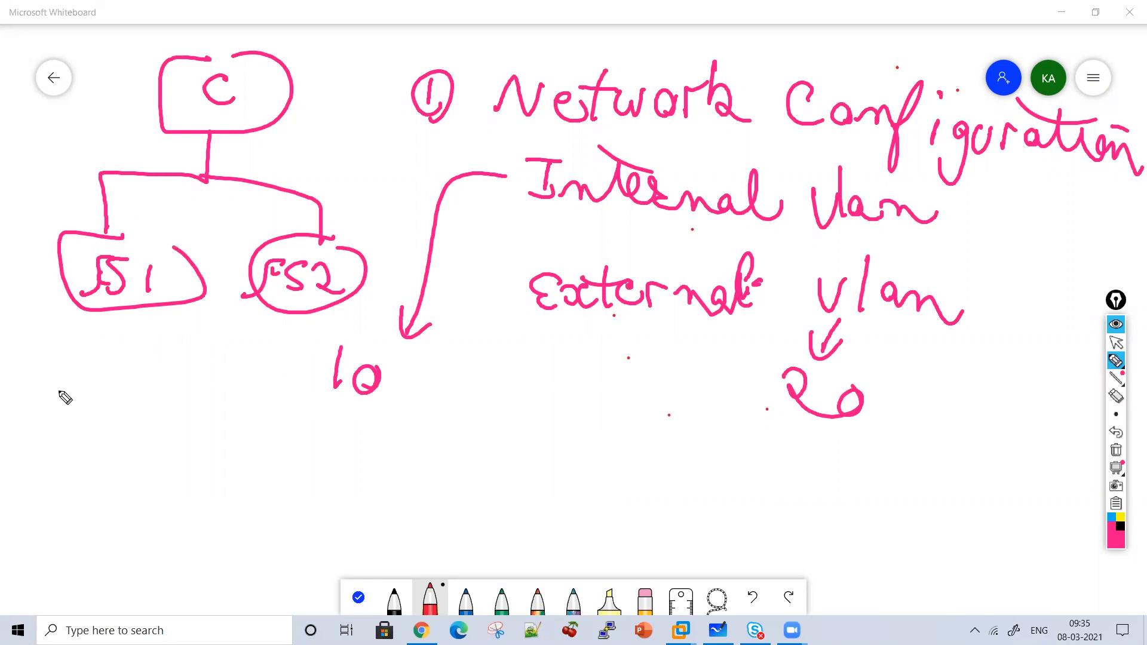
Write FS1's address 10.2.2.50 below its box.
drag(25, 344, 20, 378)
mouse_move(47, 359)
mouse_down()
mouse_move(35, 375)
mouse_move(46, 359)
mouse_move(77, 377)
mouse_move(128, 376)
mouse_up()
click(62, 362)
click(90, 364)
click(123, 366)
click(172, 370)
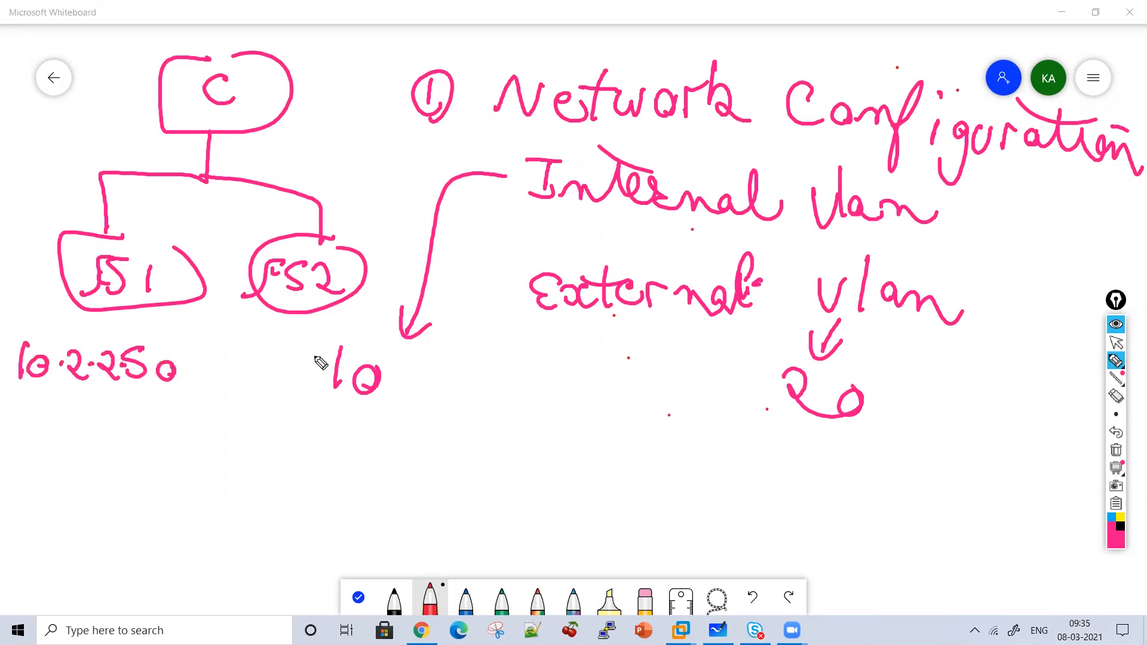
Draw an arrow under FS2 and write its address 10.2.2.51.
mouse_move(266, 322)
mouse_down()
mouse_move(263, 365)
mouse_move(270, 346)
mouse_up()
drag(213, 418, 214, 447)
mouse_move(230, 426)
mouse_down()
mouse_move(266, 447)
mouse_move(316, 448)
mouse_up()
click(237, 429)
click(271, 435)
click(303, 436)
drag(339, 420, 339, 450)
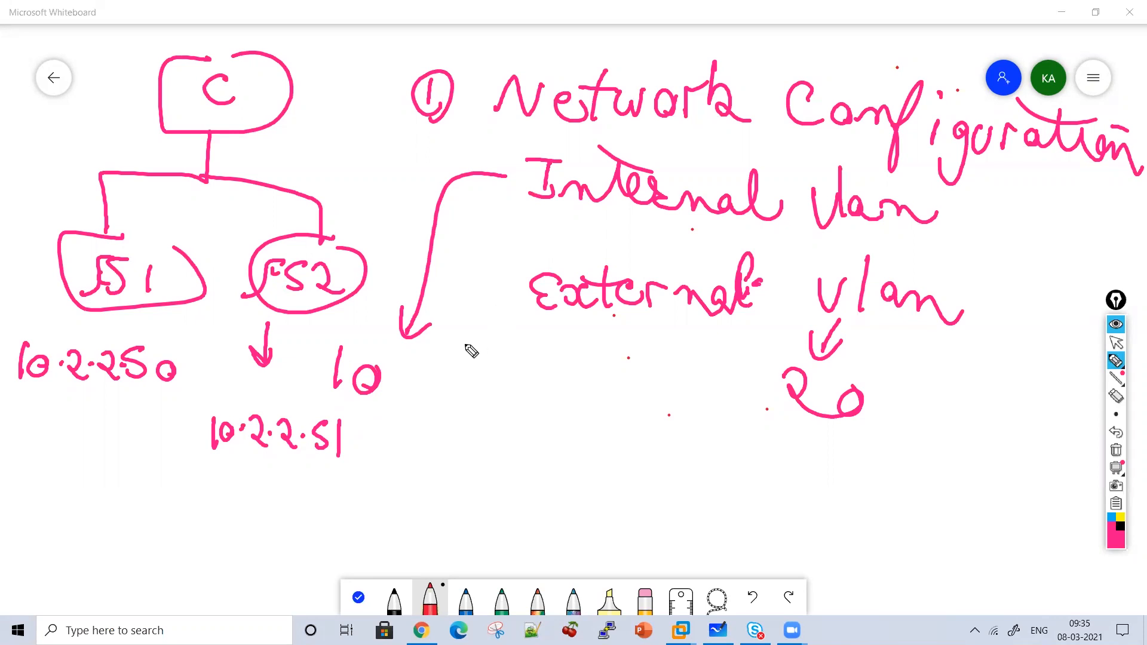
Write 'Vlan =>' and a circled 1, then wipe the board clean.
mouse_move(470, 340)
mouse_down()
mouse_move(478, 373)
mouse_move(554, 366)
mouse_move(582, 377)
mouse_move(475, 393)
mouse_up()
drag(595, 366, 622, 369)
mouse_move(595, 376)
mouse_down()
mouse_move(624, 380)
mouse_move(622, 392)
mouse_up()
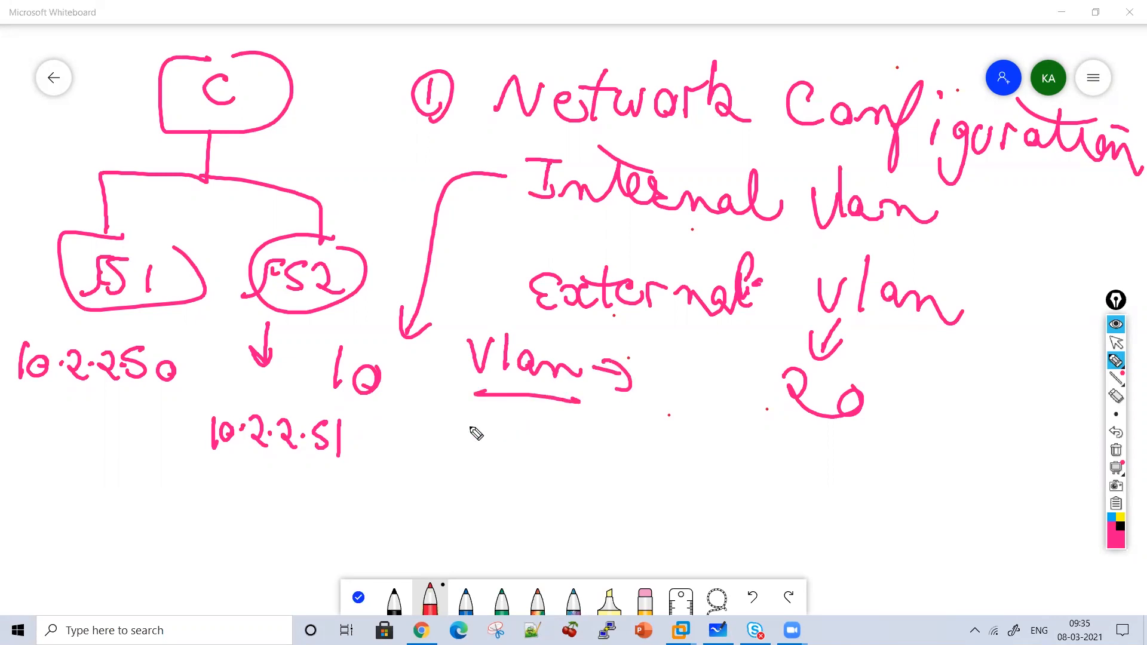
mouse_move(453, 430)
mouse_down()
mouse_move(459, 452)
mouse_move(478, 442)
mouse_up()
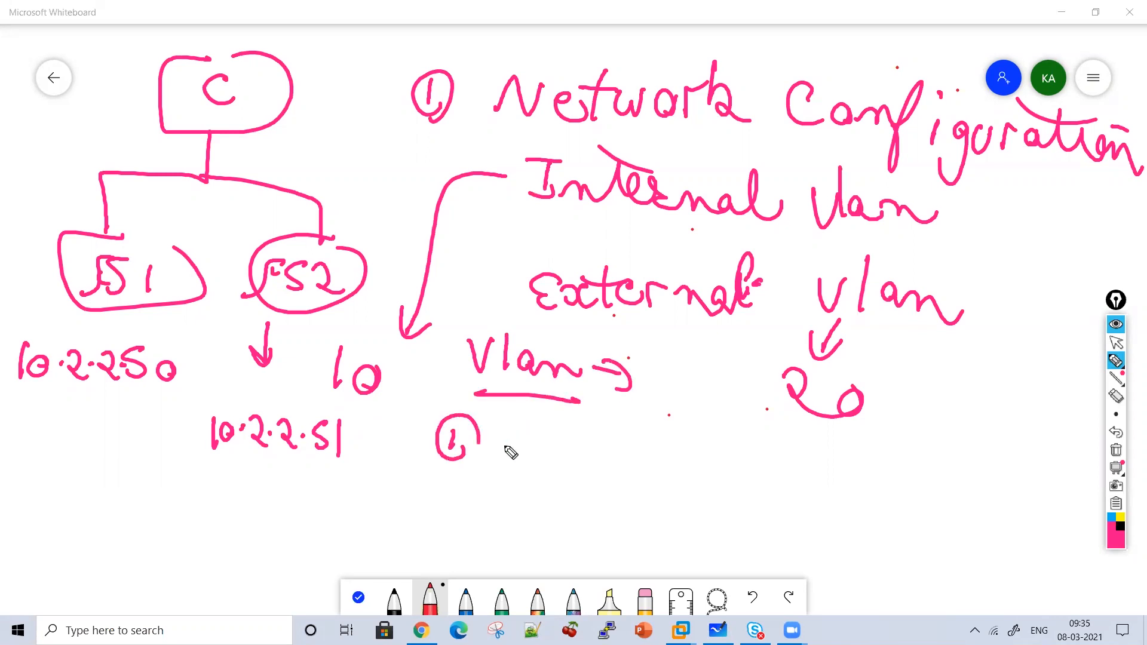
click(1113, 450)
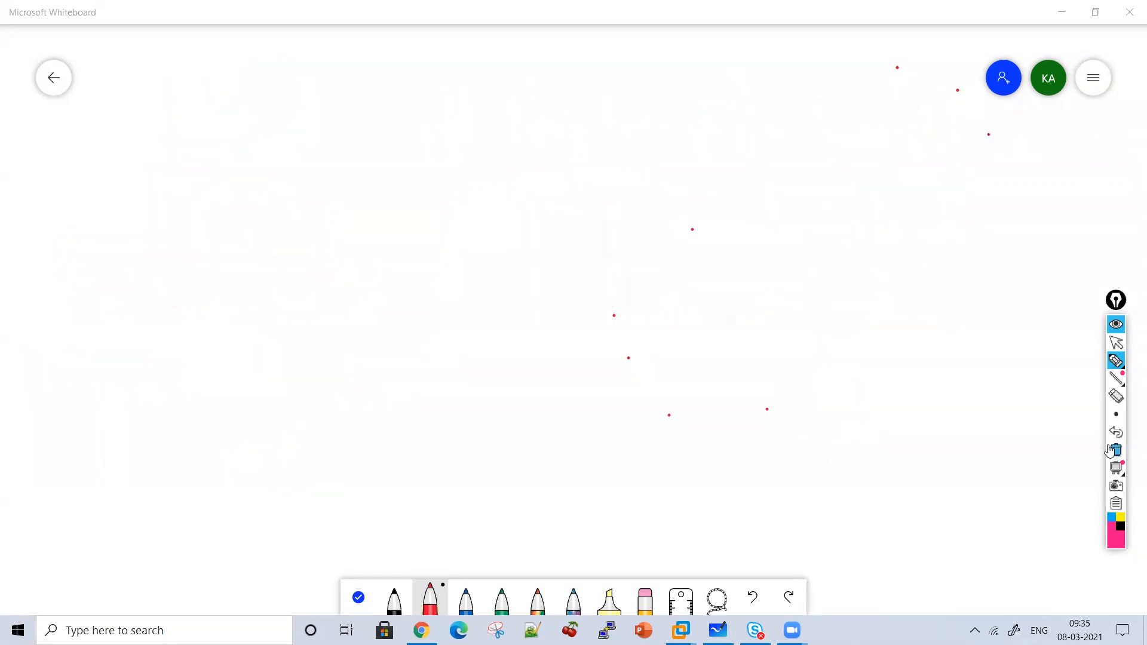
Write the heading 'Internal Vlan' in pink ink and underline it.
drag(366, 88, 368, 132)
drag(339, 84, 383, 83)
drag(355, 130, 382, 130)
mouse_move(392, 123)
mouse_down()
mouse_move(438, 138)
mouse_move(460, 90)
mouse_move(445, 109)
mouse_up()
drag(478, 129, 496, 143)
mouse_move(508, 143)
mouse_down()
mouse_move(512, 129)
mouse_move(704, 101)
mouse_up()
mouse_move(705, 141)
mouse_down()
mouse_move(745, 134)
mouse_move(772, 150)
mouse_up()
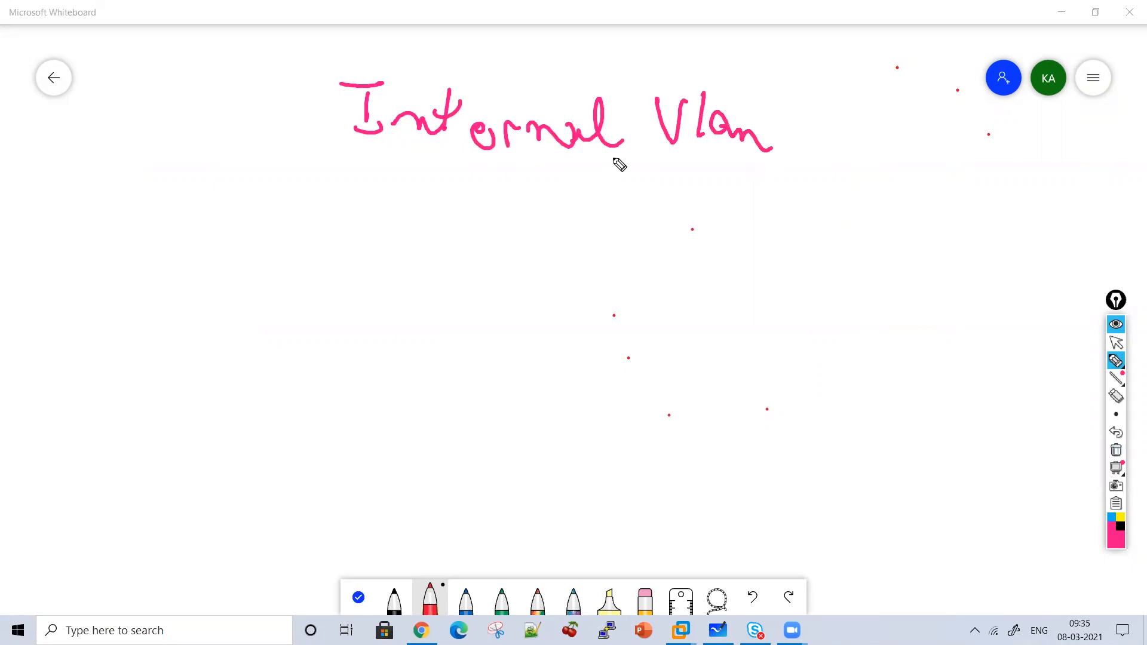
drag(472, 154, 777, 156)
drag(564, 123, 598, 143)
Draw an arrow down from the heading to an underlined 10.2.2.0/24.
mouse_move(494, 190)
mouse_down()
mouse_move(527, 194)
mouse_move(511, 210)
mouse_up()
mouse_move(440, 237)
mouse_down()
mouse_move(430, 270)
mouse_move(481, 258)
mouse_move(562, 277)
mouse_move(581, 249)
mouse_move(601, 294)
mouse_up()
click(524, 259)
click(563, 263)
drag(641, 253, 666, 285)
drag(682, 247, 688, 287)
drag(681, 301, 507, 300)
Draw two F5 device ovals, FS1 and FS2, below the network.
mouse_move(158, 310)
mouse_down()
mouse_move(90, 387)
mouse_move(193, 311)
mouse_up()
mouse_move(109, 383)
mouse_down()
mouse_move(157, 339)
mouse_move(154, 373)
mouse_up()
mouse_move(179, 356)
mouse_down()
mouse_move(194, 376)
mouse_move(188, 397)
mouse_up()
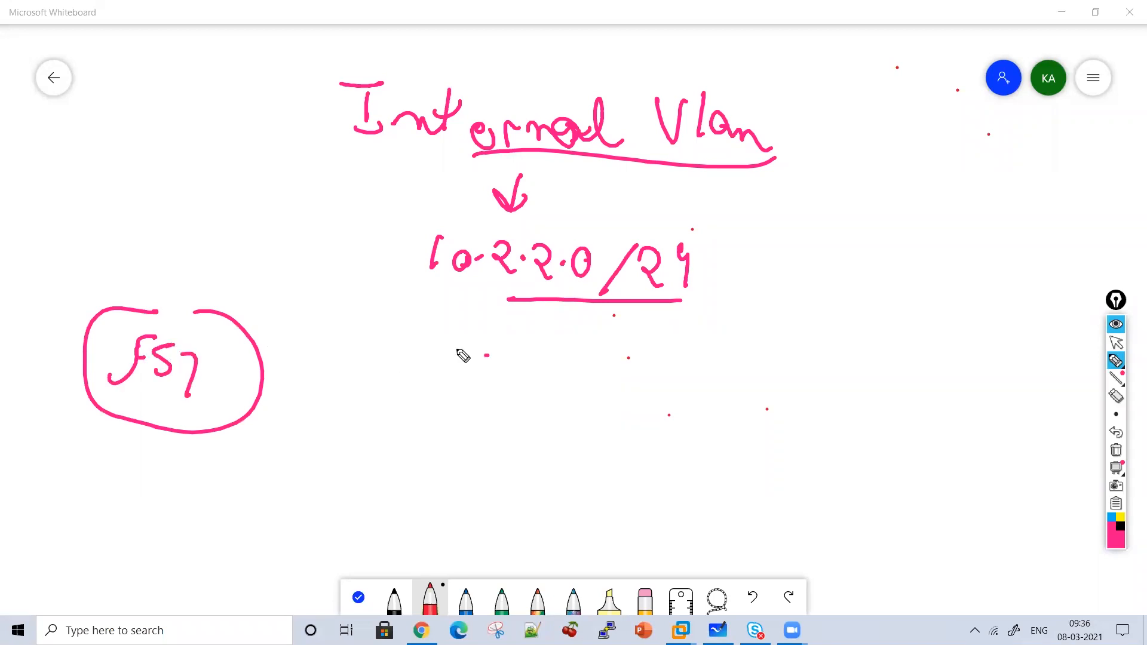
drag(489, 353, 594, 436)
drag(519, 339, 597, 412)
mouse_move(439, 419)
mouse_down()
mouse_move(488, 373)
mouse_move(493, 412)
mouse_move(569, 423)
mouse_up()
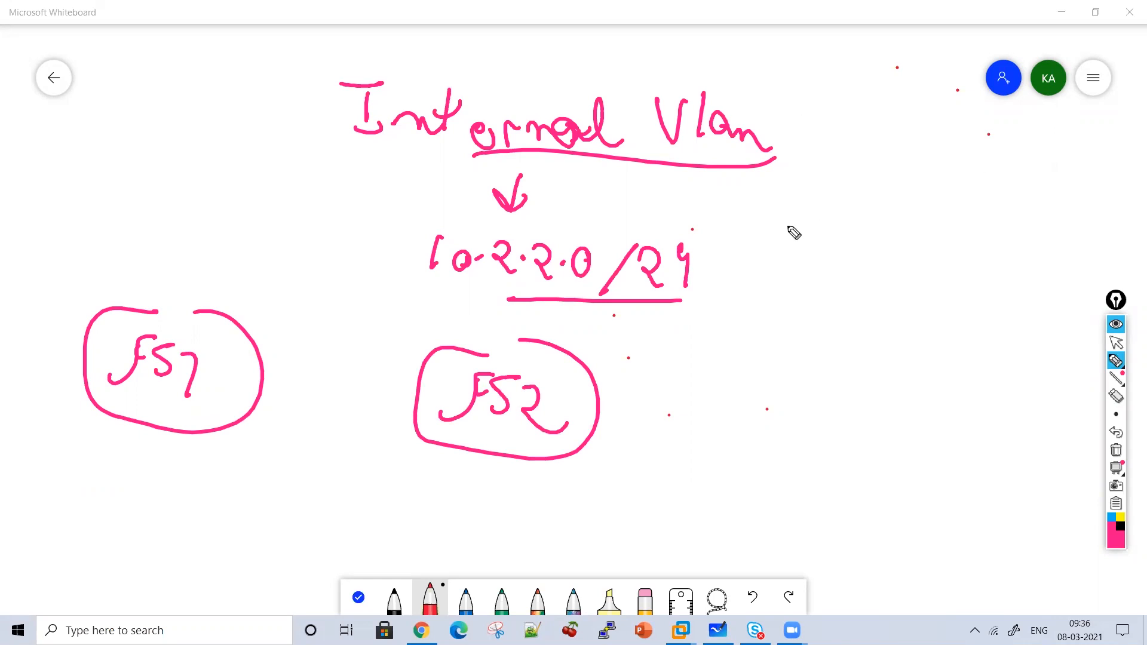
Add an arrow right from Internal Vlan to a bracketed '3 IP addresses' note.
mouse_move(768, 184)
mouse_down()
mouse_move(808, 206)
mouse_move(794, 215)
mouse_move(804, 263)
mouse_move(795, 263)
mouse_up()
mouse_move(896, 226)
mouse_down()
mouse_move(891, 256)
mouse_move(908, 224)
mouse_up()
drag(873, 252, 932, 239)
mouse_move(855, 330)
mouse_down()
mouse_move(970, 339)
mouse_move(1023, 314)
mouse_move(1052, 326)
mouse_up()
mouse_move(989, 192)
mouse_down()
mouse_move(1020, 364)
mouse_move(1003, 353)
mouse_up()
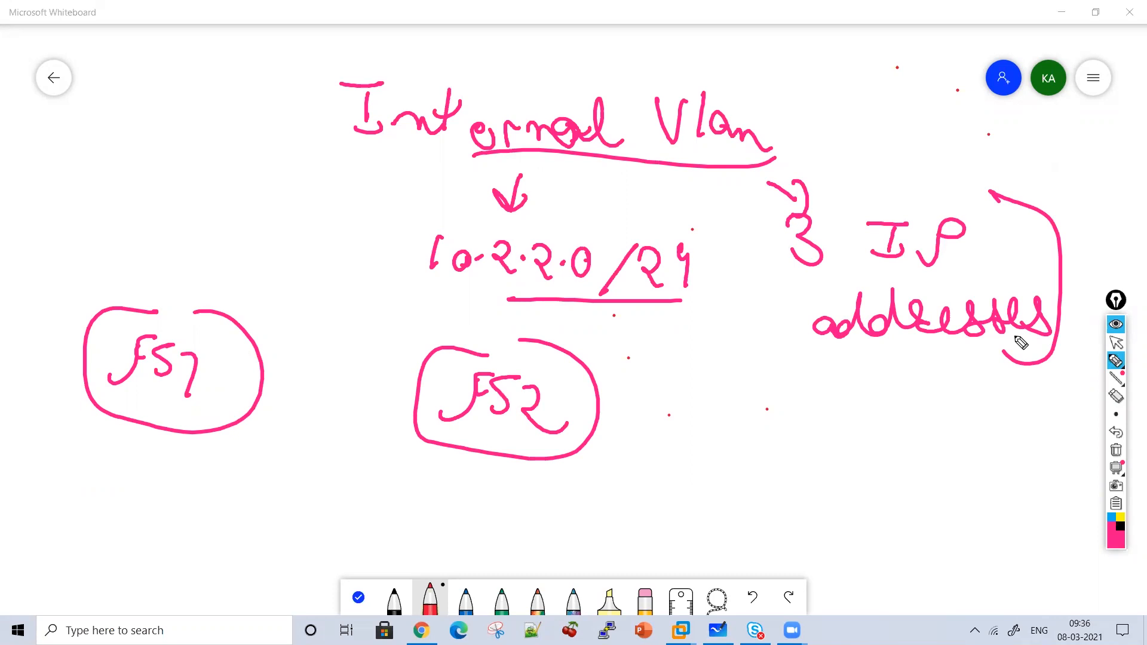
Write 'Floating self IP' at the upper left and underline it.
mouse_move(58, 190)
mouse_down()
mouse_move(104, 140)
mouse_move(102, 163)
mouse_up()
mouse_move(114, 139)
mouse_down()
mouse_move(116, 183)
mouse_move(259, 180)
mouse_move(303, 221)
mouse_move(293, 234)
mouse_up()
drag(163, 160, 204, 147)
drag(208, 151, 248, 140)
drag(261, 136, 269, 144)
drag(118, 216, 126, 254)
mouse_move(157, 230)
mouse_down()
mouse_move(174, 259)
mouse_move(187, 226)
mouse_move(233, 220)
mouse_move(203, 263)
mouse_move(266, 226)
mouse_up()
click(251, 235)
drag(251, 230, 250, 263)
drag(230, 265, 263, 263)
mouse_move(294, 215)
mouse_down()
mouse_move(281, 282)
mouse_move(286, 246)
mouse_up()
drag(291, 276, 143, 282)
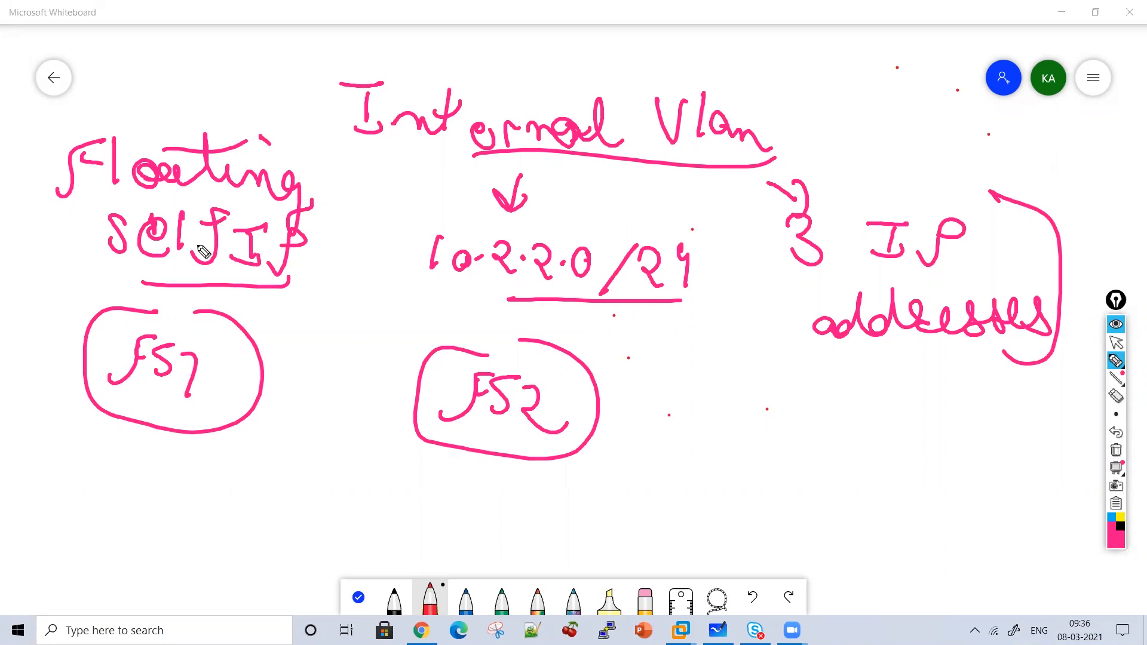
Tick both F5 ovals, circle a 1 by FS2, and write 10.2.2.50 and 10.2.2.51 beneath them.
drag(158, 450, 200, 436)
mouse_move(423, 452)
mouse_down()
mouse_move(427, 466)
mouse_move(472, 423)
mouse_up()
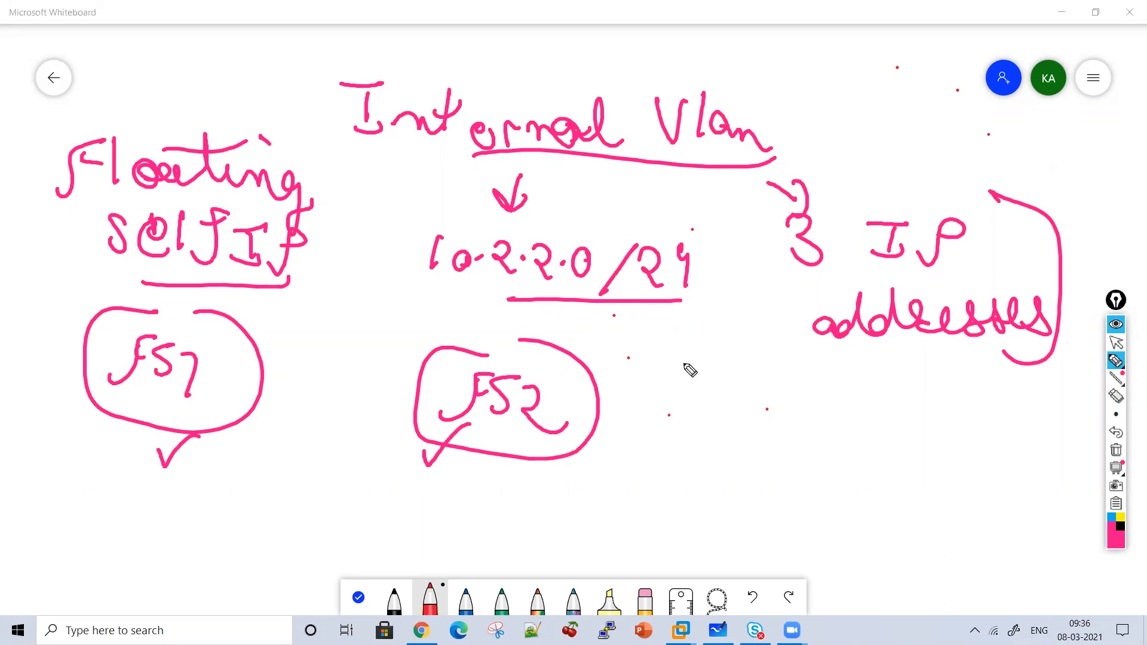
mouse_move(637, 380)
mouse_down()
mouse_move(638, 403)
mouse_move(661, 369)
mouse_up()
mouse_move(55, 483)
mouse_down()
mouse_move(83, 509)
mouse_move(107, 502)
mouse_move(197, 525)
mouse_move(430, 492)
mouse_move(502, 522)
mouse_move(591, 505)
mouse_move(634, 511)
mouse_up()
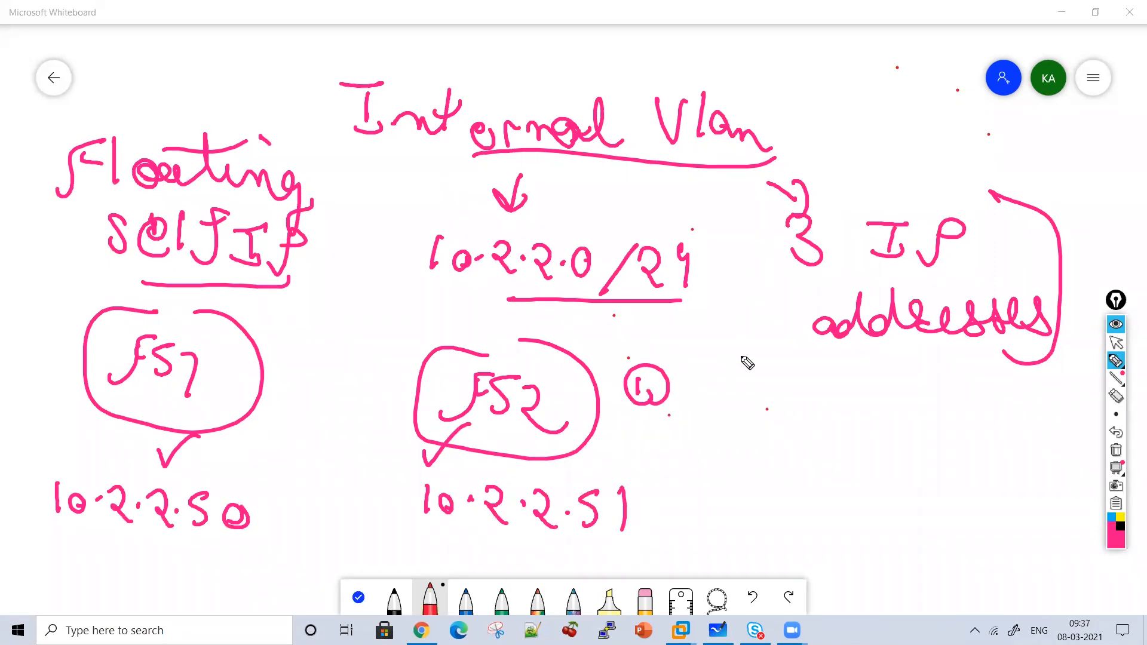
Write 'Floating' beside the circled 1 and underline it.
drag(715, 401, 754, 366)
drag(740, 374, 744, 377)
mouse_move(765, 363)
mouse_down()
mouse_move(765, 396)
mouse_move(814, 404)
mouse_move(834, 400)
mouse_move(831, 386)
mouse_move(866, 407)
mouse_move(908, 405)
mouse_move(956, 472)
mouse_move(971, 439)
mouse_up()
click(753, 385)
click(931, 376)
drag(857, 384, 897, 375)
drag(965, 443, 741, 445)
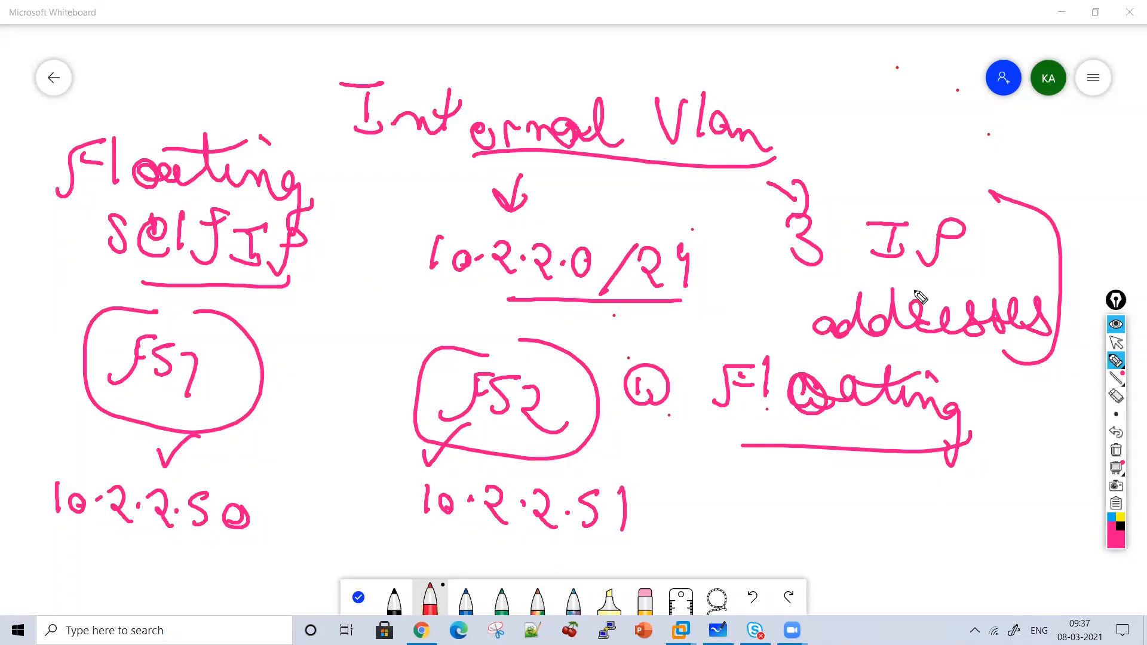
Clear the board and write the heading 'Floating Self IP', underlining Self IP.
click(1116, 454)
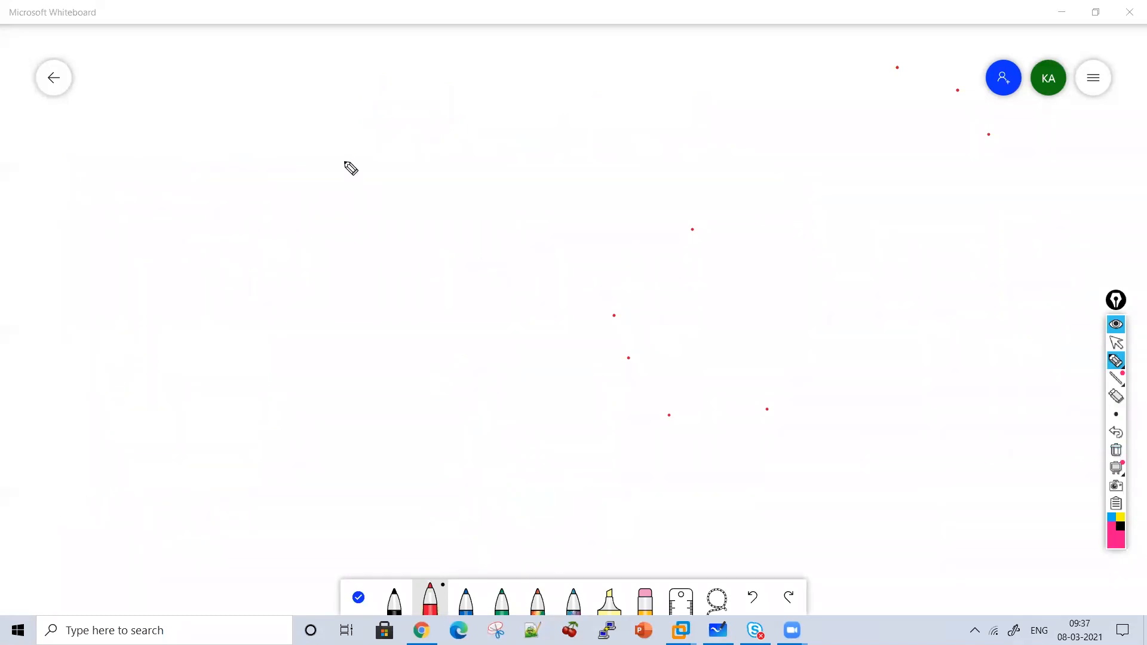
mouse_move(284, 86)
mouse_down()
mouse_move(258, 133)
mouse_move(289, 101)
mouse_up()
mouse_move(308, 88)
mouse_down()
mouse_move(312, 125)
mouse_move(345, 115)
mouse_move(394, 129)
mouse_move(456, 115)
mouse_move(431, 95)
mouse_move(390, 117)
mouse_up()
mouse_move(546, 123)
mouse_down()
mouse_move(579, 119)
mouse_move(559, 151)
mouse_up()
drag(599, 142, 625, 148)
drag(625, 109, 631, 143)
mouse_move(639, 147)
mouse_down()
mouse_move(689, 113)
mouse_move(679, 119)
mouse_move(777, 121)
mouse_up()
mouse_move(757, 124)
mouse_down()
mouse_move(779, 161)
mouse_move(770, 161)
mouse_up()
drag(788, 162, 829, 123)
drag(832, 173, 498, 177)
Write Internal and External, each with three branching arrows.
mouse_move(110, 228)
mouse_down()
mouse_move(102, 210)
mouse_move(146, 245)
mouse_move(290, 249)
mouse_move(424, 180)
mouse_up()
drag(378, 235, 431, 234)
drag(402, 213, 421, 250)
drag(354, 239, 412, 302)
drag(389, 157, 421, 206)
mouse_move(85, 388)
mouse_down()
mouse_move(85, 402)
mouse_move(136, 389)
mouse_move(210, 399)
mouse_move(329, 375)
mouse_move(427, 394)
mouse_up()
mouse_move(302, 335)
mouse_down()
mouse_move(311, 456)
mouse_move(396, 338)
mouse_move(431, 358)
mouse_up()
mouse_move(407, 369)
mouse_down()
mouse_move(430, 384)
mouse_move(398, 406)
mouse_up()
drag(296, 450, 398, 465)
drag(369, 442, 412, 472)
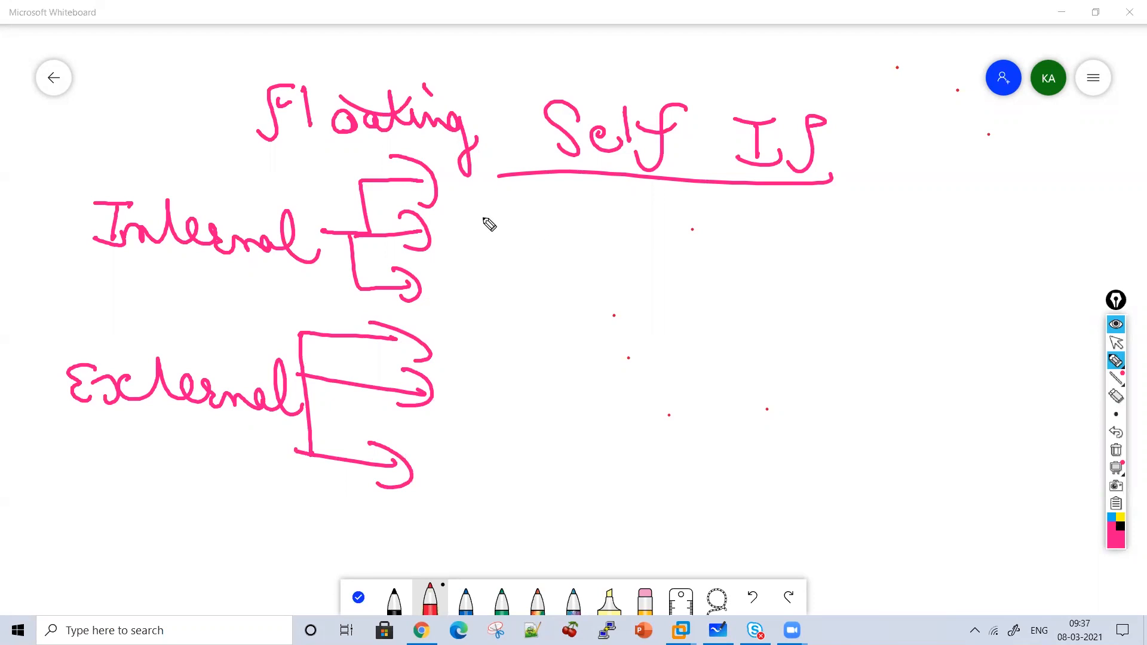
Label the Internal branches Active, standby and Floating with 1 IP each, bracketed.
mouse_move(471, 197)
mouse_down()
mouse_move(477, 184)
mouse_move(526, 213)
mouse_move(544, 199)
mouse_move(562, 210)
mouse_move(497, 258)
mouse_move(566, 269)
mouse_move(598, 249)
mouse_move(615, 256)
mouse_move(614, 301)
mouse_up()
mouse_move(655, 195)
mouse_down()
mouse_move(654, 223)
mouse_move(777, 203)
mouse_move(697, 272)
mouse_move(777, 263)
mouse_move(732, 294)
mouse_up()
mouse_move(460, 316)
mouse_down()
mouse_move(477, 295)
mouse_move(494, 315)
mouse_move(545, 303)
mouse_move(620, 317)
mouse_move(603, 294)
mouse_up()
drag(525, 283, 568, 299)
mouse_move(677, 319)
mouse_down()
mouse_move(675, 328)
mouse_move(736, 310)
mouse_up()
mouse_move(724, 311)
mouse_down()
mouse_move(722, 338)
mouse_move(759, 325)
mouse_up()
mouse_move(801, 196)
mouse_down()
mouse_move(847, 272)
mouse_move(786, 323)
mouse_up()
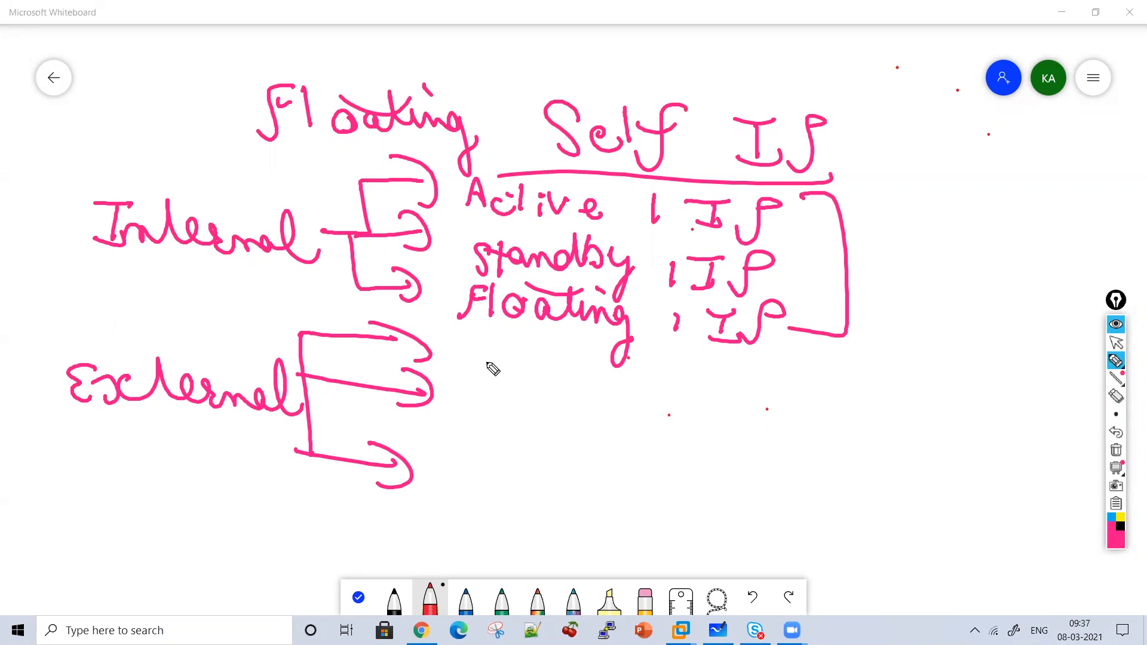
Label the External branches Active, standby and Floating.
drag(452, 367, 481, 365)
drag(460, 356, 503, 371)
mouse_move(529, 345)
mouse_down()
mouse_move(531, 372)
mouse_move(545, 347)
mouse_move(543, 374)
mouse_move(573, 350)
mouse_up()
click(542, 348)
mouse_move(581, 367)
mouse_down()
mouse_move(592, 362)
mouse_move(595, 378)
mouse_up()
mouse_move(472, 410)
mouse_down()
mouse_move(456, 437)
mouse_move(499, 408)
mouse_up()
click(515, 423)
mouse_move(488, 411)
mouse_down()
mouse_move(485, 436)
mouse_move(558, 435)
mouse_move(599, 396)
mouse_move(632, 431)
mouse_move(633, 469)
mouse_up()
mouse_move(505, 460)
mouse_down()
mouse_move(472, 500)
mouse_move(508, 471)
mouse_up()
mouse_move(519, 465)
mouse_down()
mouse_move(521, 497)
mouse_move(539, 483)
mouse_up()
mouse_move(567, 485)
mouse_down()
mouse_move(566, 496)
mouse_move(583, 496)
mouse_up()
mouse_move(592, 487)
mouse_down()
mouse_move(640, 512)
mouse_move(625, 541)
mouse_up()
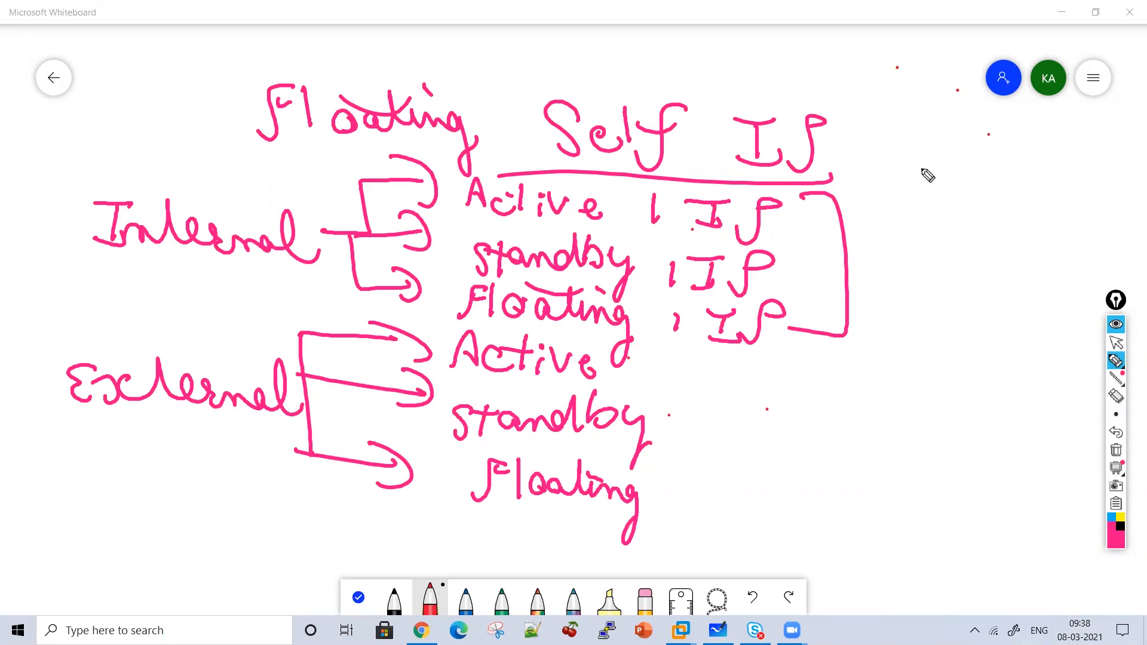
Write a '2 IP, Dedicated Vlan 30 For HA' note beside the list.
mouse_move(767, 372)
mouse_down()
mouse_move(817, 402)
mouse_move(885, 392)
mouse_move(922, 411)
mouse_move(1009, 402)
mouse_move(1032, 419)
mouse_move(837, 448)
mouse_move(943, 478)
mouse_up()
mouse_move(807, 530)
mouse_down()
mouse_move(830, 510)
mouse_move(853, 532)
mouse_move(902, 510)
mouse_move(966, 559)
mouse_move(924, 325)
mouse_move(989, 356)
mouse_move(980, 347)
mouse_up()
mouse_move(928, 256)
mouse_down()
mouse_move(1023, 288)
mouse_move(1075, 402)
mouse_move(1026, 460)
mouse_up()
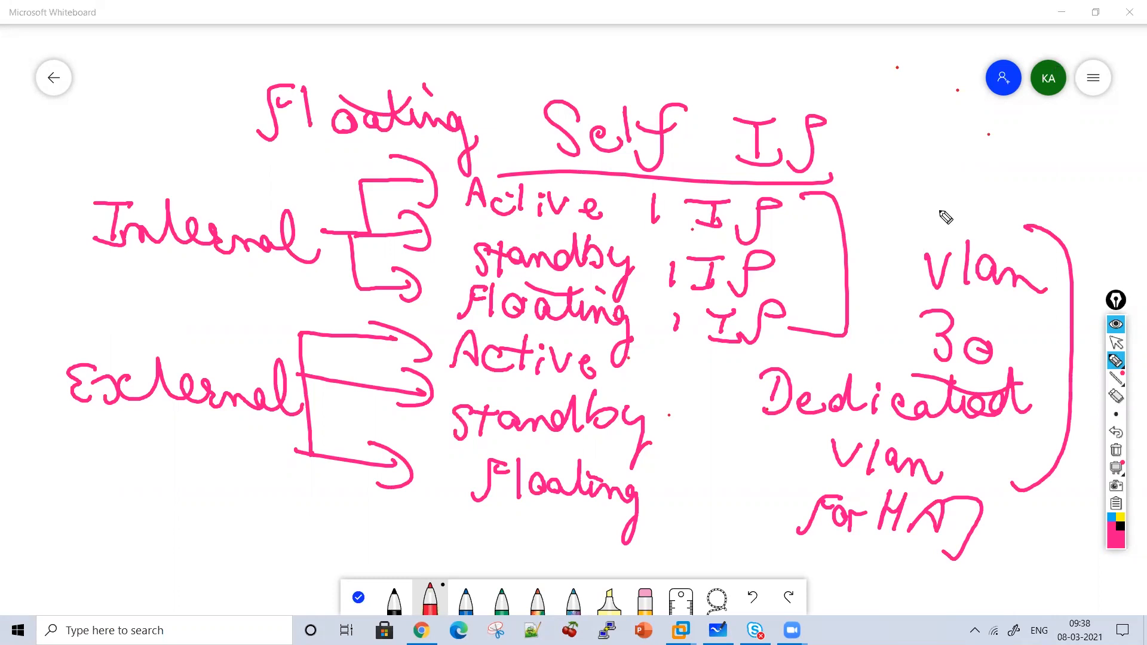
drag(924, 167, 1019, 197)
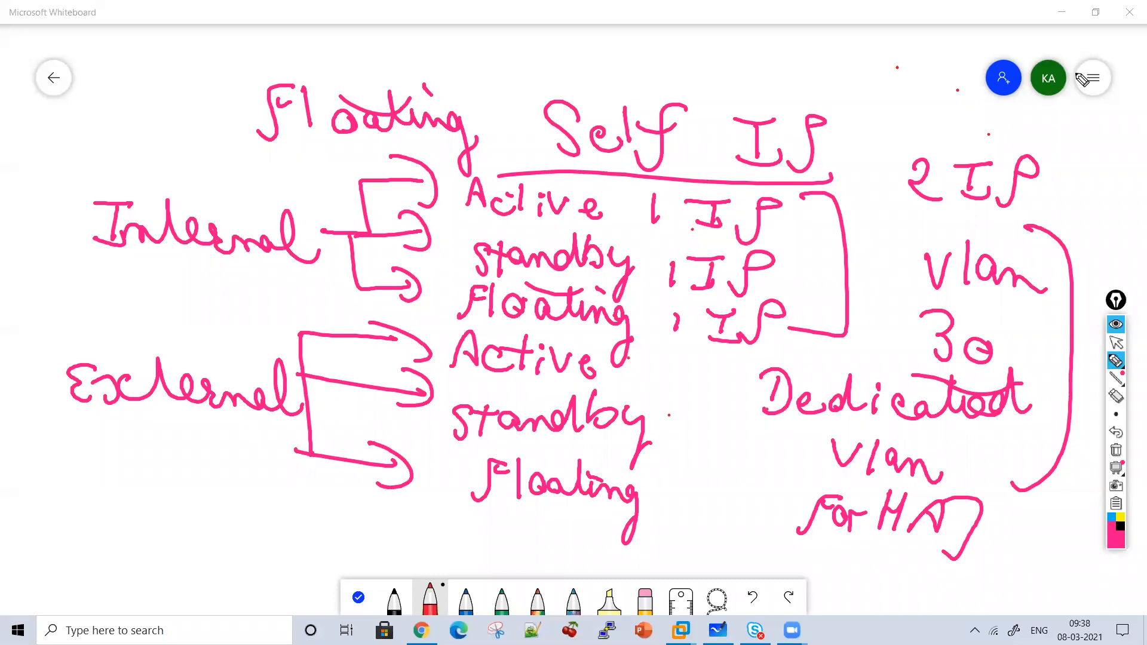
Underline and bracket Internal and External, and bracket the Vlan 30 HA note.
drag(258, 280, 117, 278)
mouse_move(42, 194)
mouse_down()
mouse_move(66, 459)
mouse_move(229, 434)
mouse_up()
drag(913, 242, 867, 363)
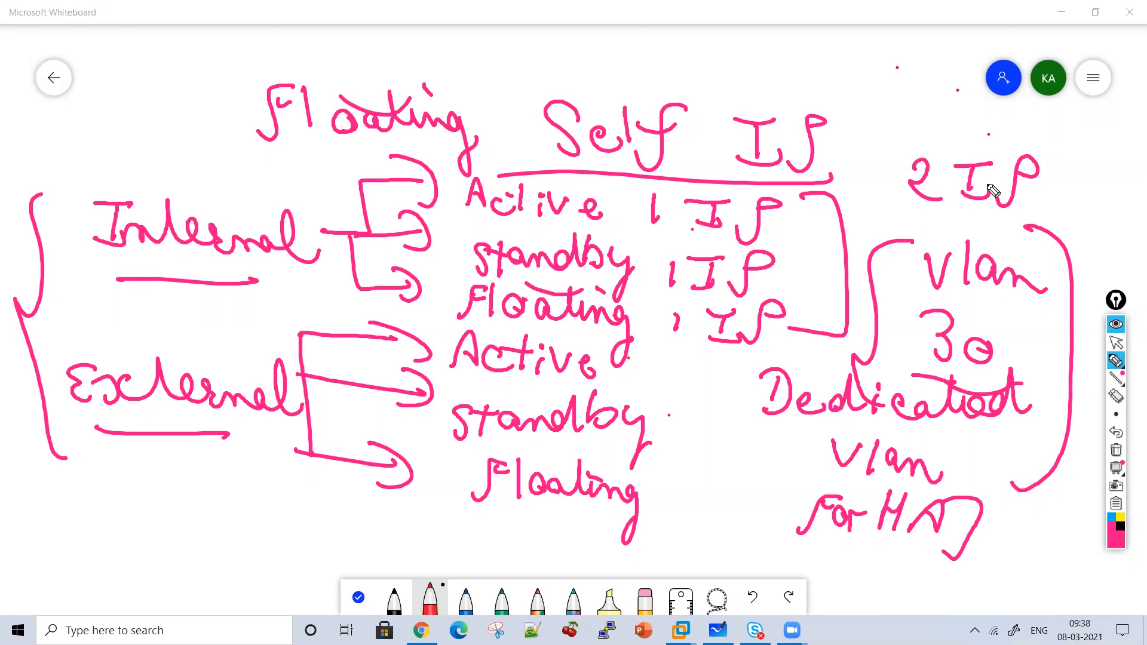
Write an underlined 'Pool' above Internal and a zigzag-marked 'V.S' below External.
click(172, 495)
mouse_move(134, 479)
mouse_down()
mouse_move(158, 481)
mouse_move(189, 519)
mouse_up()
drag(106, 175, 109, 149)
mouse_move(146, 164)
mouse_down()
mouse_move(136, 159)
mouse_move(147, 163)
mouse_up()
drag(162, 165, 202, 185)
mouse_move(210, 551)
mouse_down()
mouse_move(178, 551)
mouse_move(238, 495)
mouse_up()
Tick the Vlan and For HA lines, then wipe the board clean.
drag(734, 469, 789, 438)
drag(747, 506, 814, 481)
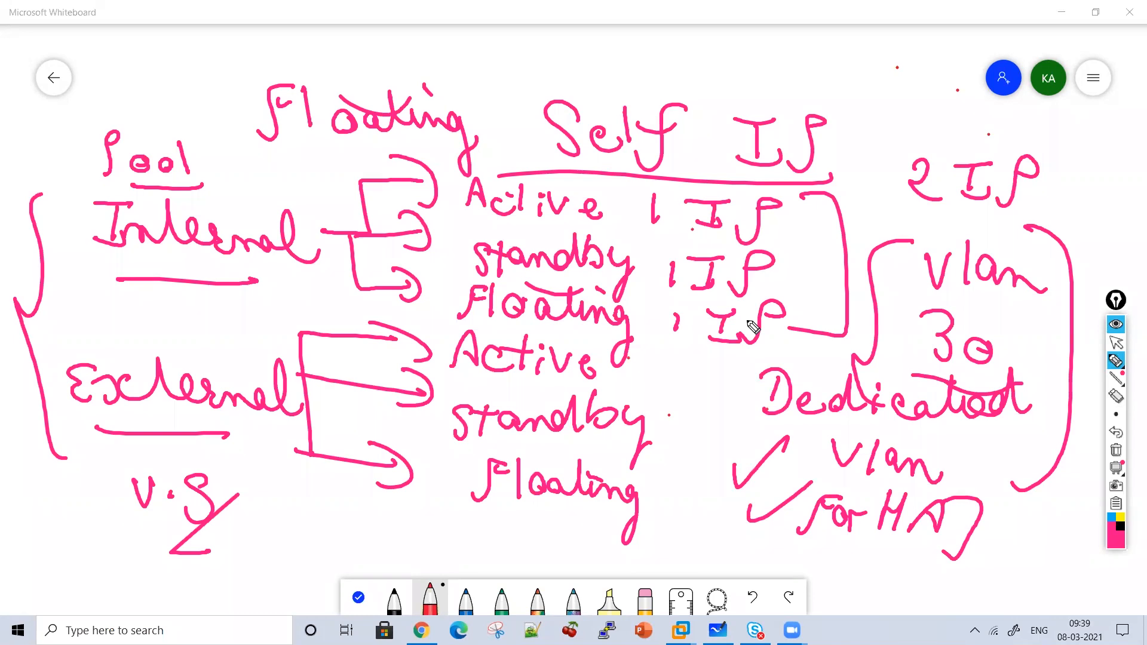
click(1115, 451)
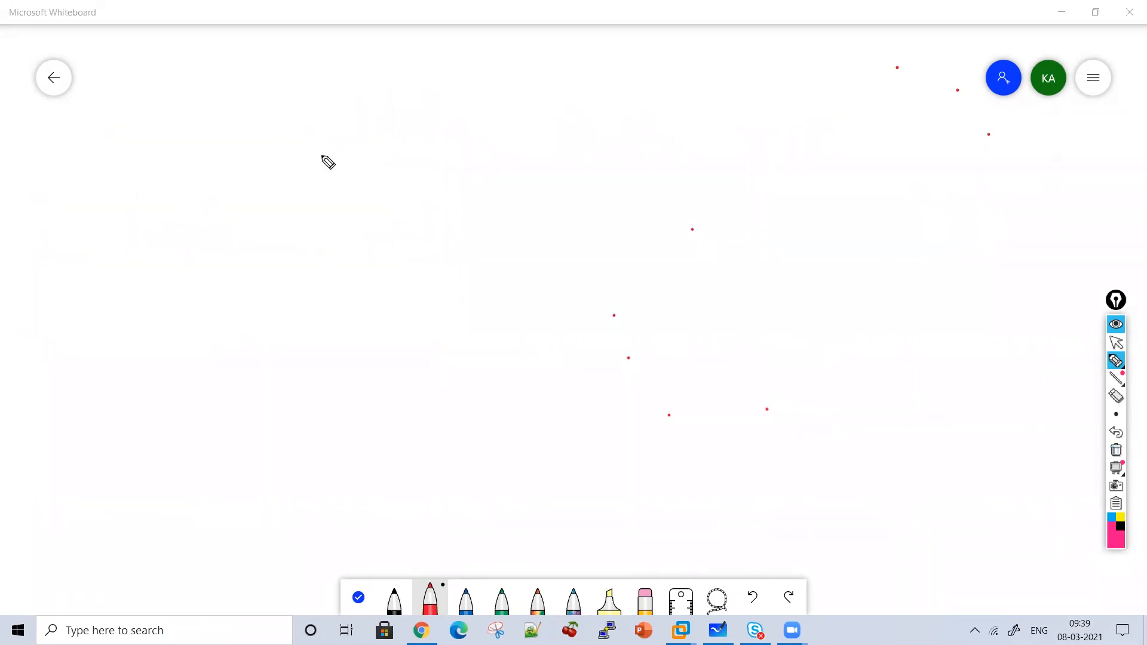
Write the heading 'Floating Self IP' at the top of the board and underline it.
mouse_move(324, 75)
mouse_down()
mouse_move(292, 124)
mouse_move(325, 88)
mouse_up()
mouse_move(338, 84)
mouse_down()
mouse_move(344, 113)
mouse_move(370, 90)
mouse_move(414, 111)
mouse_up()
mouse_move(429, 74)
mouse_down()
mouse_move(426, 113)
mouse_move(494, 116)
mouse_move(511, 138)
mouse_up()
drag(472, 84, 478, 93)
drag(388, 89, 426, 77)
mouse_move(583, 89)
mouse_down()
mouse_move(555, 129)
mouse_move(615, 129)
mouse_up()
mouse_move(633, 90)
mouse_down()
mouse_move(635, 128)
mouse_move(690, 87)
mouse_up()
drag(635, 107, 763, 95)
mouse_move(749, 102)
mouse_down()
mouse_move(749, 127)
mouse_move(749, 93)
mouse_up()
drag(727, 131, 767, 128)
mouse_move(770, 98)
mouse_down()
mouse_move(796, 143)
mouse_move(795, 114)
mouse_up()
Draw an arrow back to the heading labelled 'HA', underlined twice.
drag(804, 141, 443, 156)
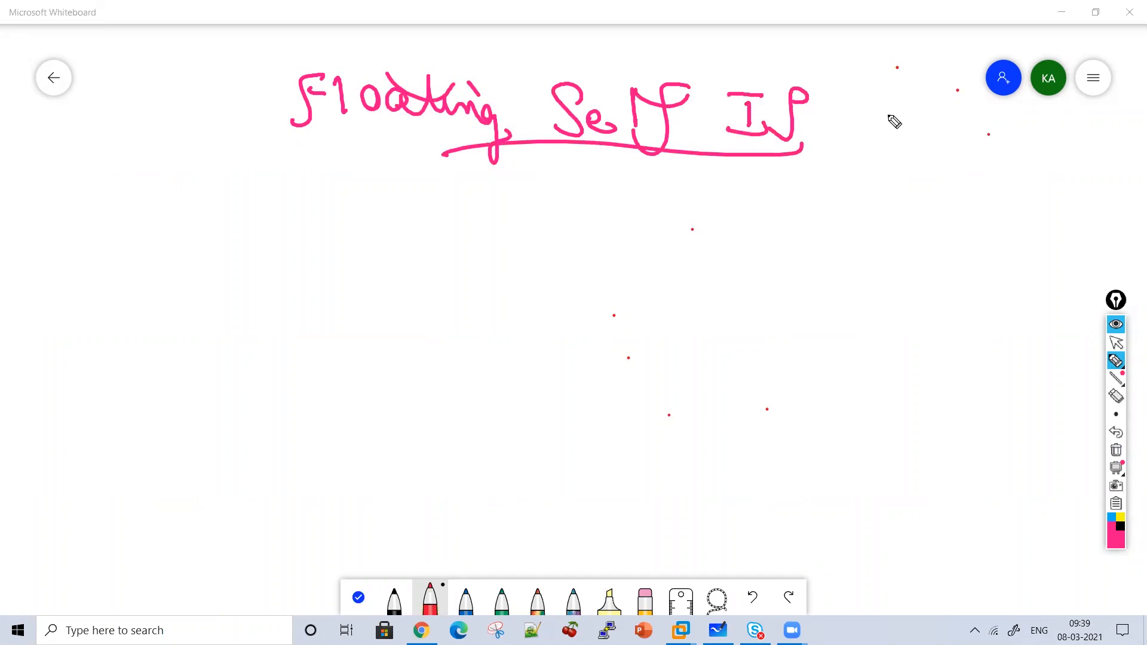
drag(899, 113, 833, 123)
drag(851, 101, 846, 153)
drag(922, 119, 920, 164)
mouse_move(924, 149)
mouse_down()
mouse_move(944, 171)
mouse_move(1004, 169)
mouse_up()
drag(908, 176, 1008, 190)
drag(919, 208, 998, 219)
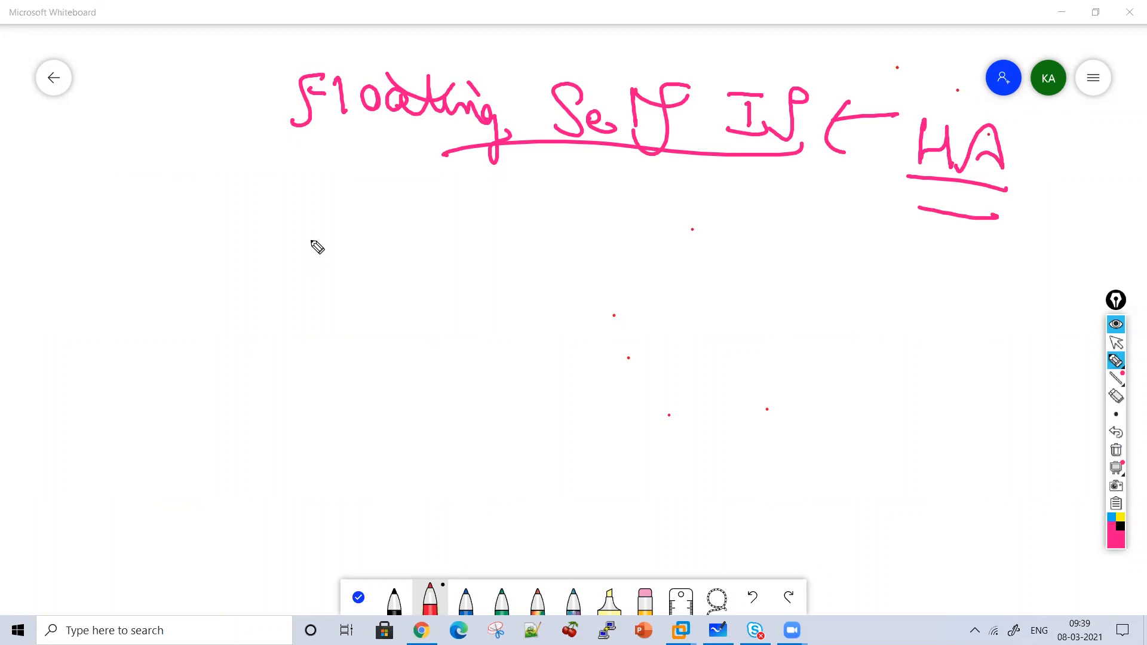
Below Floating, add a down arrow and write 'For every Vlan I will'.
drag(346, 184, 347, 225)
drag(330, 200, 363, 205)
drag(283, 228, 233, 281)
mouse_move(258, 256)
mouse_down()
mouse_move(300, 263)
mouse_move(299, 247)
mouse_up()
mouse_move(320, 250)
mouse_down()
mouse_move(321, 274)
mouse_move(328, 246)
mouse_move(404, 274)
mouse_up()
mouse_move(413, 256)
mouse_down()
mouse_move(418, 272)
mouse_move(426, 250)
mouse_up()
mouse_move(433, 263)
mouse_down()
mouse_move(452, 272)
mouse_move(470, 254)
mouse_up()
drag(474, 251, 489, 263)
drag(541, 242, 622, 282)
mouse_move(693, 234)
mouse_down()
mouse_move(763, 266)
mouse_move(837, 233)
mouse_up()
Write 'Floating Same IP' with an arrow down to circled F5 1 and F5 2.
mouse_move(358, 333)
mouse_down()
mouse_move(359, 359)
mouse_move(430, 353)
mouse_move(487, 369)
mouse_move(563, 351)
mouse_move(580, 369)
mouse_up()
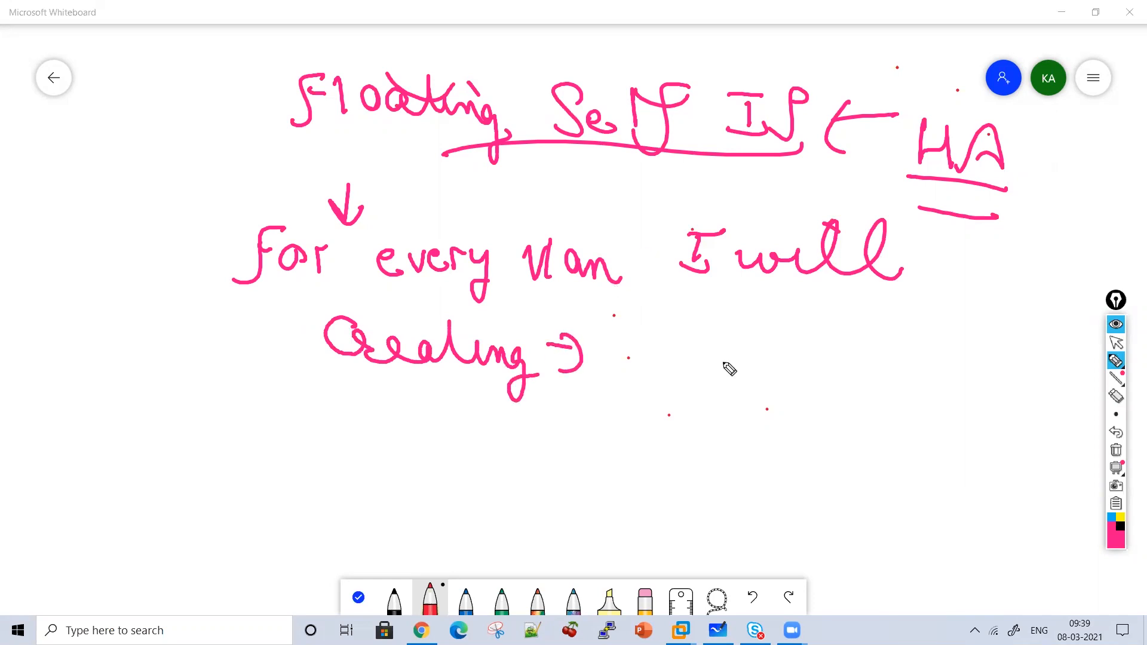
mouse_move(672, 314)
mouse_down()
mouse_move(671, 358)
mouse_move(780, 375)
mouse_up()
mouse_move(859, 359)
mouse_down()
mouse_move(824, 335)
mouse_move(909, 343)
mouse_move(740, 399)
mouse_move(752, 416)
mouse_move(729, 426)
mouse_up()
mouse_move(571, 469)
mouse_down()
mouse_move(619, 435)
mouse_move(633, 460)
mouse_move(625, 469)
mouse_up()
drag(703, 455, 706, 481)
mouse_move(837, 467)
mouse_down()
mouse_move(856, 431)
mouse_move(871, 474)
mouse_move(947, 493)
mouse_move(879, 418)
mouse_up()
mouse_move(734, 525)
mouse_down()
mouse_move(726, 415)
mouse_move(702, 557)
mouse_up()
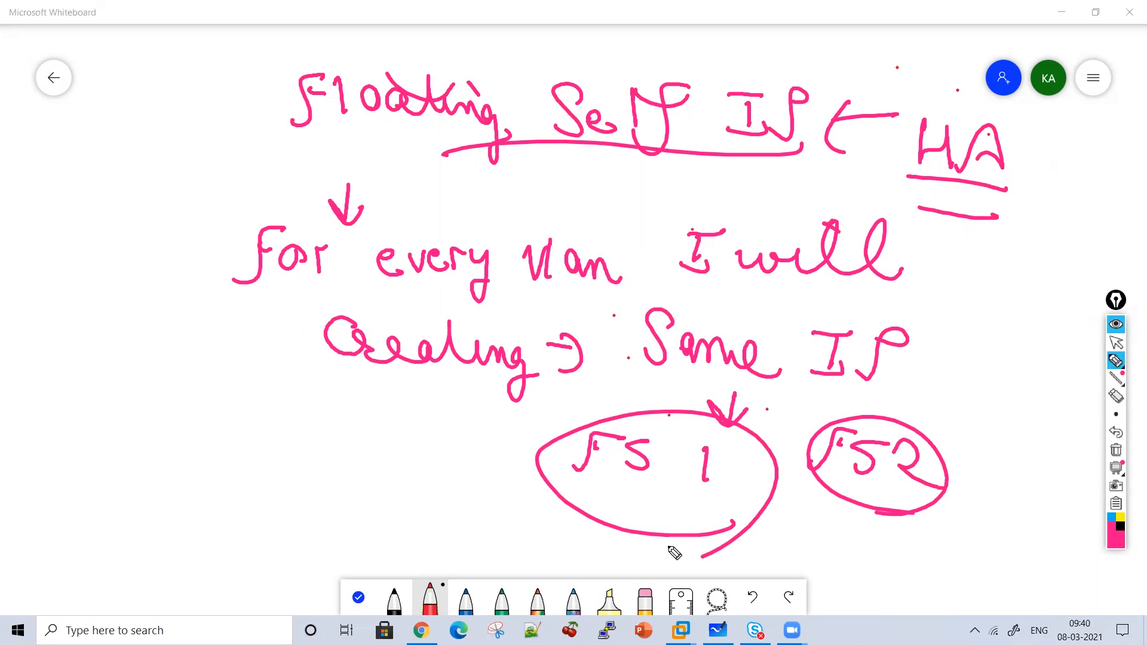
Clear the board and rewrite 'Floating Self IP' as an underlined heading.
click(1116, 450)
mouse_move(343, 174)
mouse_down()
mouse_move(369, 149)
mouse_move(384, 182)
mouse_move(475, 175)
mouse_move(461, 174)
mouse_move(482, 154)
mouse_move(597, 175)
mouse_up()
mouse_move(631, 132)
mouse_down()
mouse_move(631, 179)
mouse_move(687, 170)
mouse_move(725, 192)
mouse_move(734, 216)
mouse_up()
click(796, 152)
mouse_move(771, 144)
mouse_down()
mouse_move(827, 205)
mouse_move(568, 230)
mouse_move(560, 274)
mouse_move(579, 252)
mouse_up()
Under the heading, write 'HSRP/VRRP' with an arrow leading to 'Virtual'.
mouse_move(439, 286)
mouse_down()
mouse_move(436, 323)
mouse_move(456, 329)
mouse_up()
mouse_move(436, 307)
mouse_down()
mouse_move(458, 306)
mouse_move(478, 333)
mouse_up()
drag(524, 294, 519, 345)
drag(524, 296, 556, 345)
mouse_move(589, 294)
mouse_down()
mouse_move(565, 346)
mouse_move(585, 323)
mouse_up()
drag(658, 307, 638, 352)
mouse_move(680, 306)
mouse_down()
mouse_move(712, 308)
mouse_move(733, 361)
mouse_up()
drag(733, 311, 765, 348)
drag(788, 311, 787, 361)
drag(787, 314, 810, 350)
drag(822, 311, 844, 328)
mouse_move(889, 328)
mouse_down()
mouse_move(909, 356)
mouse_move(944, 325)
mouse_move(956, 362)
mouse_move(988, 343)
mouse_up()
click(959, 331)
Complete 'Virtual IP address', add a bracket beside HSRP and an arrow from Self IP.
mouse_move(1001, 324)
mouse_down()
mouse_move(1002, 366)
mouse_move(1012, 336)
mouse_up()
drag(1013, 344, 1071, 373)
drag(923, 391, 963, 396)
mouse_move(949, 408)
mouse_down()
mouse_move(937, 424)
mouse_move(951, 417)
mouse_up()
drag(963, 412, 1002, 395)
mouse_move(880, 461)
mouse_down()
mouse_move(889, 485)
mouse_move(912, 467)
mouse_move(932, 481)
mouse_up()
mouse_move(935, 469)
mouse_down()
mouse_move(950, 454)
mouse_move(980, 478)
mouse_up()
mouse_move(986, 460)
mouse_down()
mouse_move(995, 487)
mouse_move(1022, 493)
mouse_up()
drag(387, 272, 406, 460)
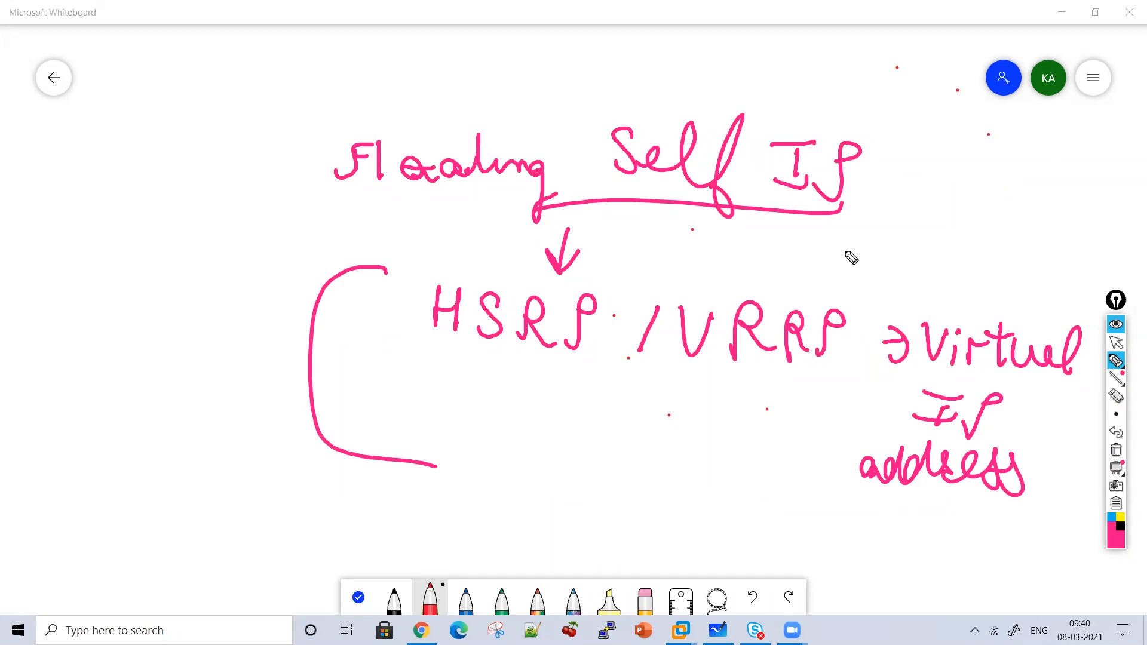
mouse_move(874, 186)
mouse_down()
mouse_move(955, 287)
mouse_move(992, 262)
mouse_up()
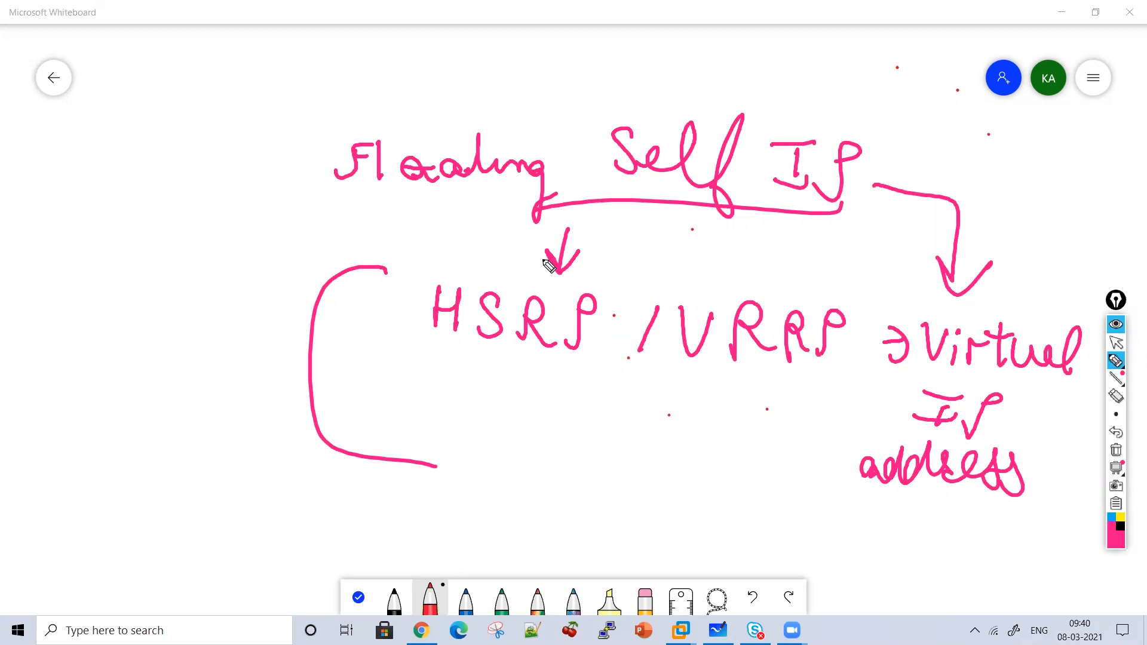
Write 'Same Floating in Both F5 devices' with a down arrow to 'Traffic Group'.
mouse_move(143, 124)
mouse_down()
mouse_move(128, 125)
mouse_move(179, 153)
mouse_move(230, 149)
mouse_move(299, 178)
mouse_up()
click(313, 159)
drag(281, 160, 316, 159)
mouse_move(174, 238)
mouse_down()
mouse_move(236, 243)
mouse_move(288, 225)
mouse_move(332, 248)
mouse_up()
mouse_move(82, 285)
mouse_down()
mouse_move(72, 335)
mouse_move(113, 310)
mouse_move(132, 328)
mouse_move(297, 328)
mouse_move(276, 263)
mouse_up()
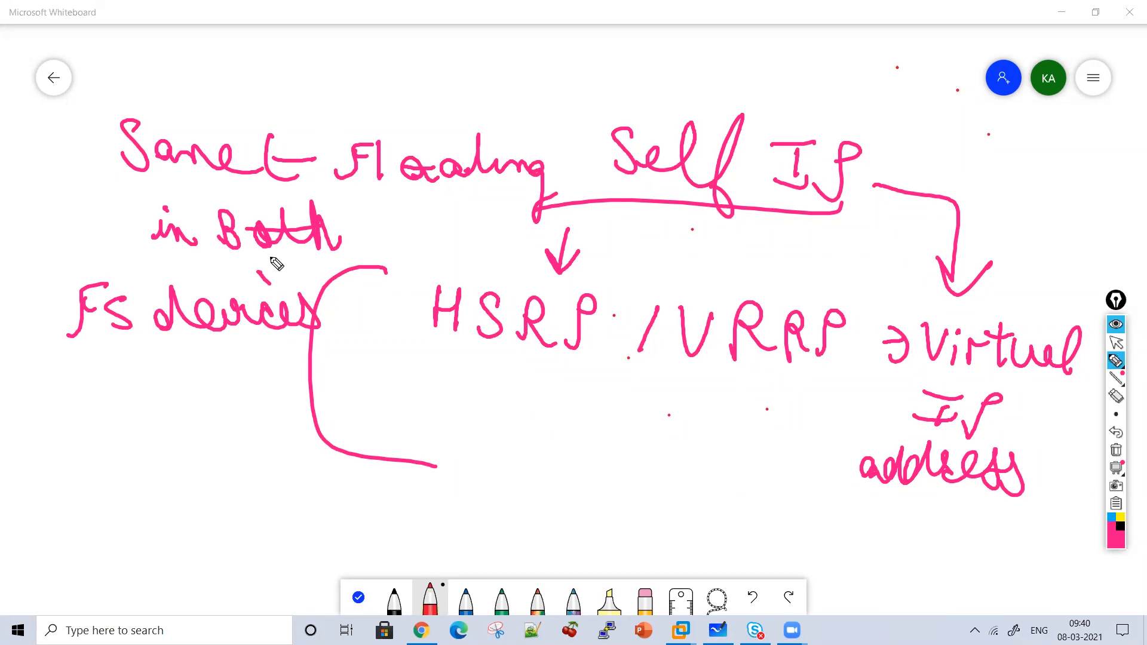
mouse_move(183, 357)
mouse_down()
mouse_move(149, 436)
mouse_move(141, 430)
mouse_move(174, 435)
mouse_move(187, 456)
mouse_move(284, 469)
mouse_move(128, 537)
mouse_move(230, 520)
mouse_move(259, 541)
mouse_up()
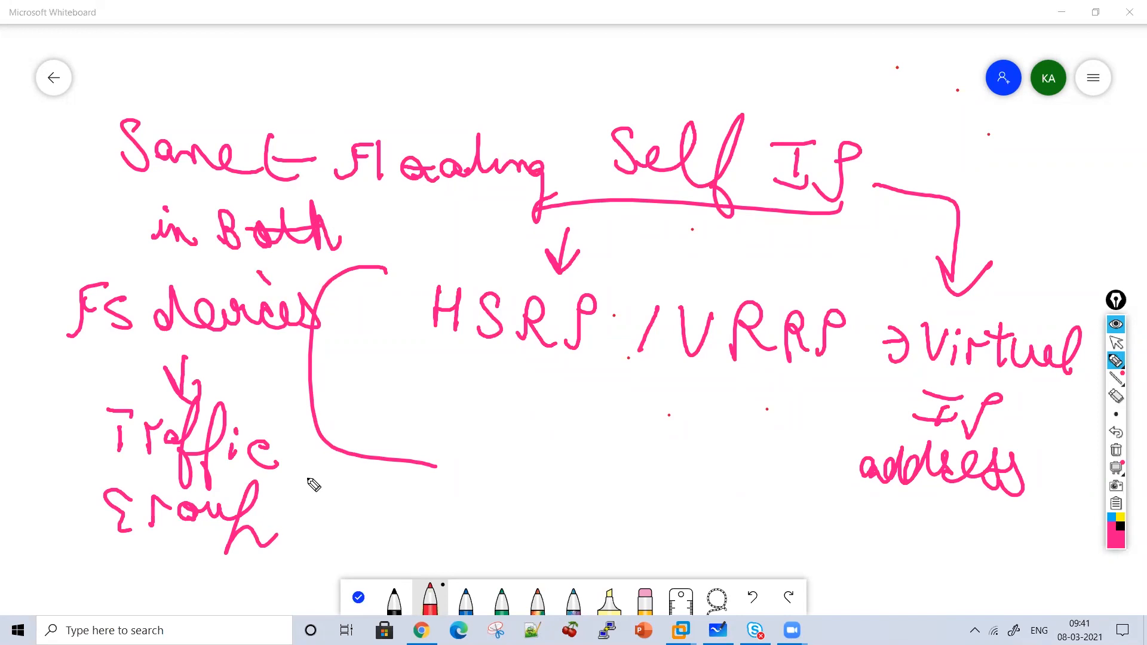
Clear the board, sketch a C node with two connected F5 device loops, then clear again.
click(1118, 450)
mouse_move(497, 113)
mouse_down()
mouse_move(489, 179)
mouse_move(525, 111)
mouse_move(522, 159)
mouse_move(443, 261)
mouse_move(535, 241)
mouse_up()
mouse_move(458, 264)
mouse_down()
mouse_move(483, 229)
mouse_move(491, 261)
mouse_up()
mouse_move(584, 175)
mouse_down()
mouse_move(640, 217)
mouse_move(682, 221)
mouse_move(680, 245)
mouse_move(788, 297)
mouse_move(732, 247)
mouse_up()
mouse_move(696, 267)
mouse_down()
mouse_move(665, 291)
mouse_move(711, 268)
mouse_up()
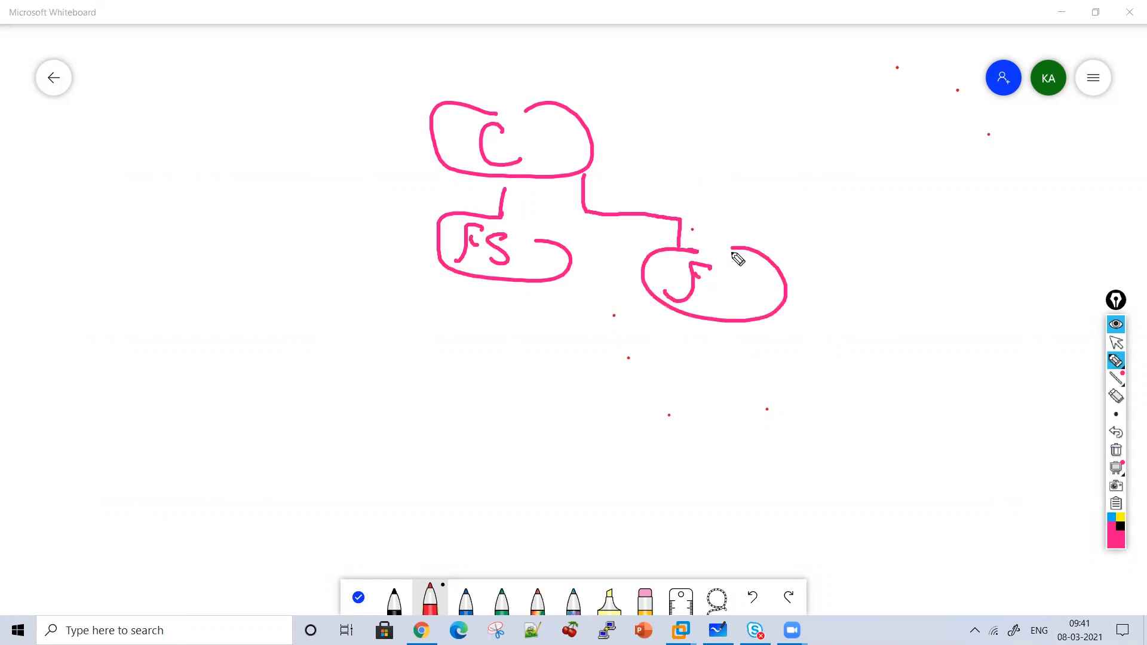
click(1112, 451)
Draw the C box with connectors down to two device loops labelled FS1 and FS2.
mouse_move(537, 64)
mouse_down()
mouse_move(482, 174)
mouse_move(584, 64)
mouse_up()
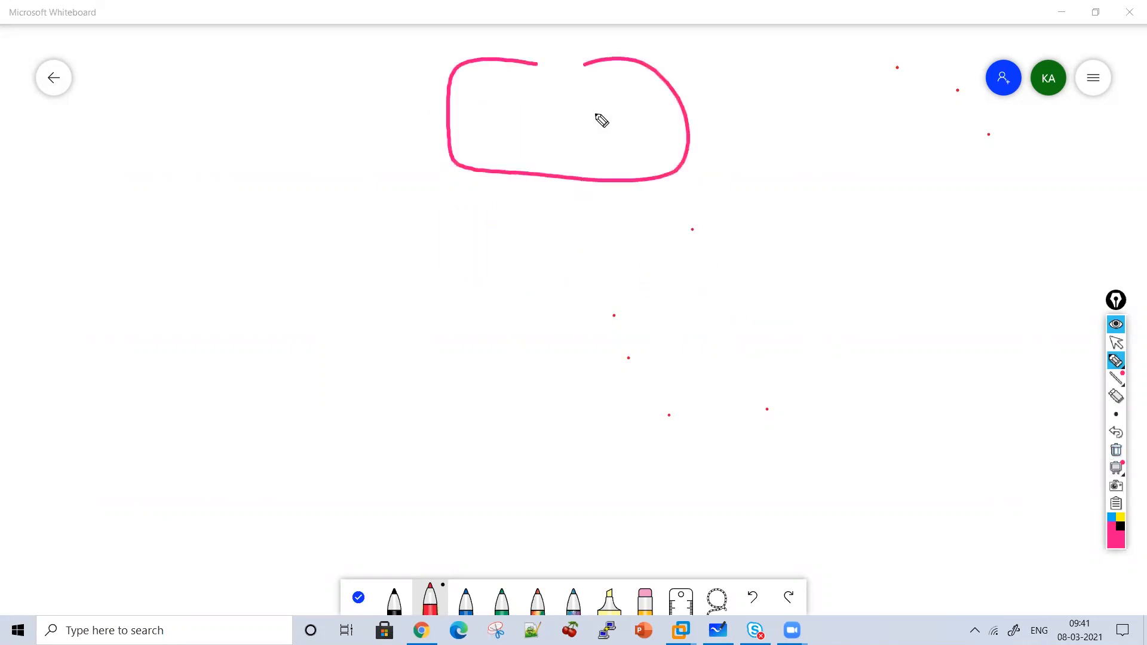
drag(597, 115, 620, 129)
drag(546, 176, 422, 283)
mouse_move(446, 272)
mouse_down()
mouse_move(366, 330)
mouse_move(470, 284)
mouse_up()
drag(398, 294, 365, 323)
mouse_move(373, 306)
mouse_down()
mouse_move(388, 302)
mouse_move(401, 328)
mouse_up()
drag(428, 313, 434, 332)
mouse_move(544, 226)
mouse_down()
mouse_move(697, 245)
mouse_move(688, 286)
mouse_up()
mouse_move(701, 290)
mouse_down()
mouse_move(671, 361)
mouse_move(721, 290)
mouse_move(632, 319)
mouse_up()
drag(658, 295, 675, 293)
drag(658, 307, 687, 333)
drag(711, 317, 739, 342)
Add a Backend Server linked to FS1 and FS2, and label them Active and Standby.
mouse_move(464, 329)
mouse_down()
mouse_move(441, 389)
mouse_move(487, 416)
mouse_move(480, 447)
mouse_move(440, 472)
mouse_move(562, 459)
mouse_up()
mouse_move(458, 505)
mouse_down()
mouse_move(548, 507)
mouse_move(625, 531)
mouse_move(656, 523)
mouse_up()
mouse_move(512, 536)
mouse_down()
mouse_move(541, 572)
mouse_move(641, 549)
mouse_up()
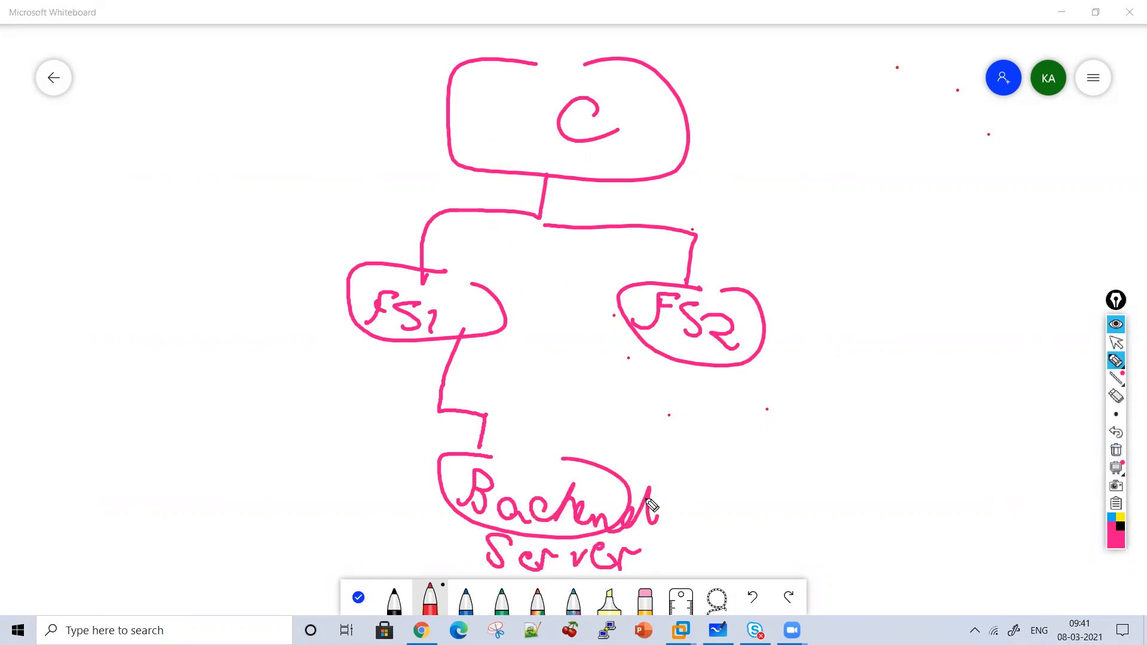
mouse_move(604, 472)
mouse_down()
mouse_move(684, 356)
mouse_move(700, 354)
mouse_up()
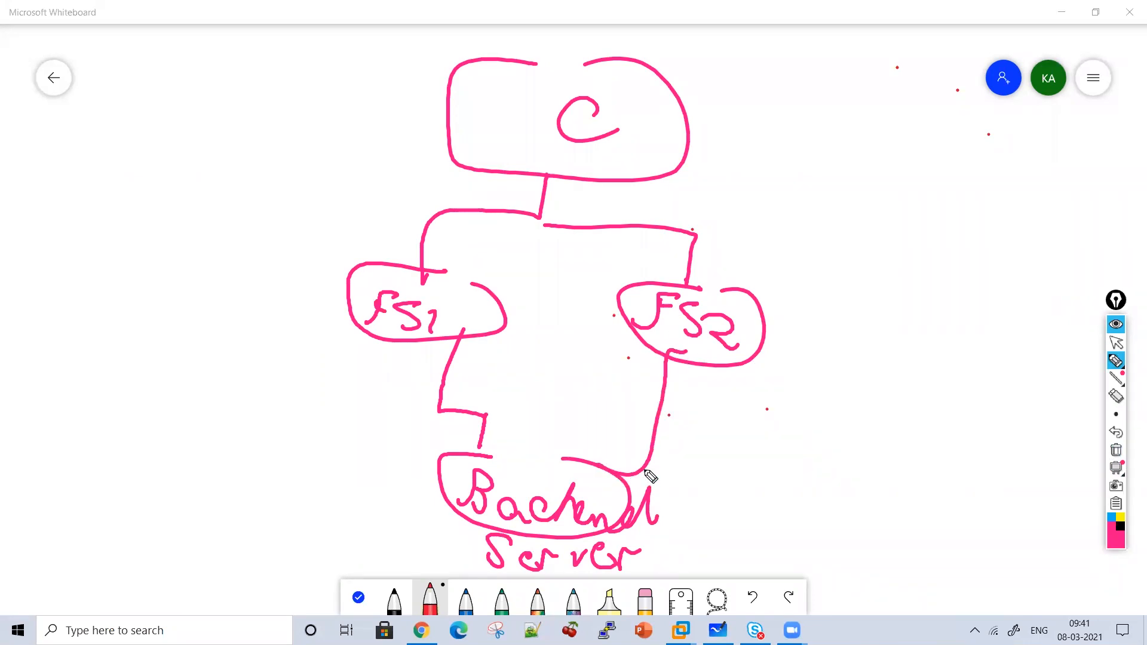
mouse_move(186, 207)
mouse_down()
mouse_move(241, 249)
mouse_move(282, 225)
mouse_move(333, 249)
mouse_move(366, 208)
mouse_move(374, 219)
mouse_up()
drag(851, 248, 840, 302)
drag(892, 251, 872, 305)
drag(866, 276, 899, 272)
mouse_move(917, 276)
mouse_down()
mouse_move(924, 296)
mouse_move(950, 299)
mouse_move(989, 277)
mouse_move(1037, 312)
mouse_up()
Annotate a curved arrow from Backend Server with 'Gateway of' and write HA beside C.
mouse_move(424, 489)
mouse_down()
mouse_move(291, 455)
mouse_move(328, 460)
mouse_up()
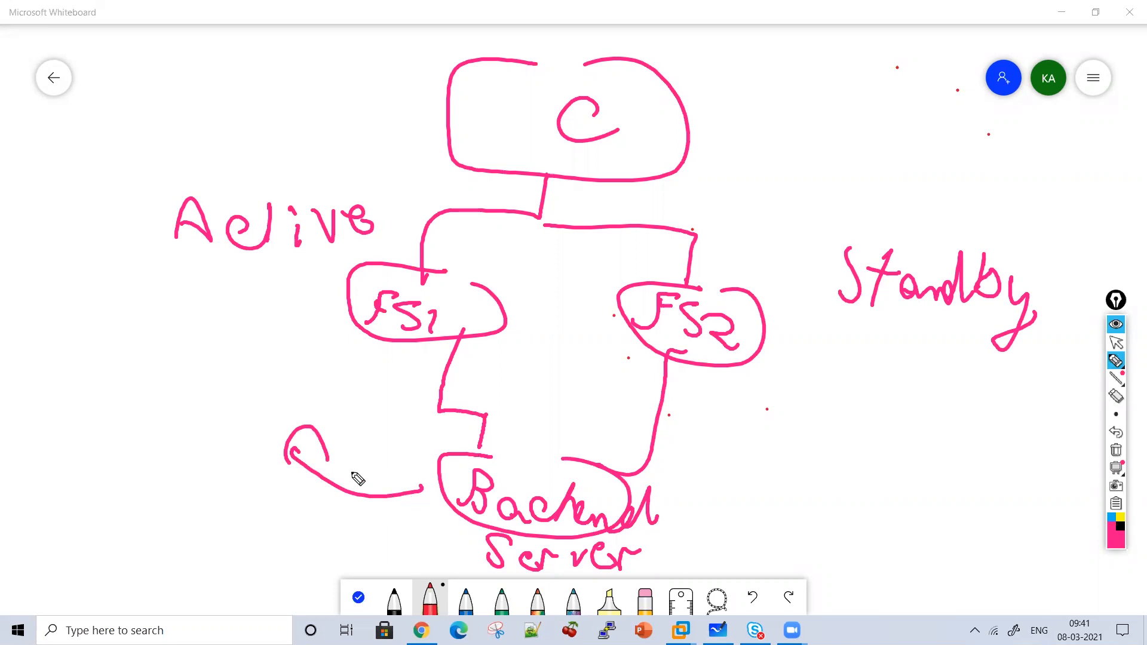
mouse_move(719, 122)
mouse_down()
mouse_move(717, 173)
mouse_move(786, 167)
mouse_up()
mouse_move(116, 378)
mouse_down()
mouse_move(98, 410)
mouse_move(264, 404)
mouse_move(289, 415)
mouse_move(269, 442)
mouse_up()
drag(129, 455, 144, 484)
mouse_move(198, 430)
mouse_down()
mouse_move(144, 491)
mouse_move(135, 459)
mouse_up()
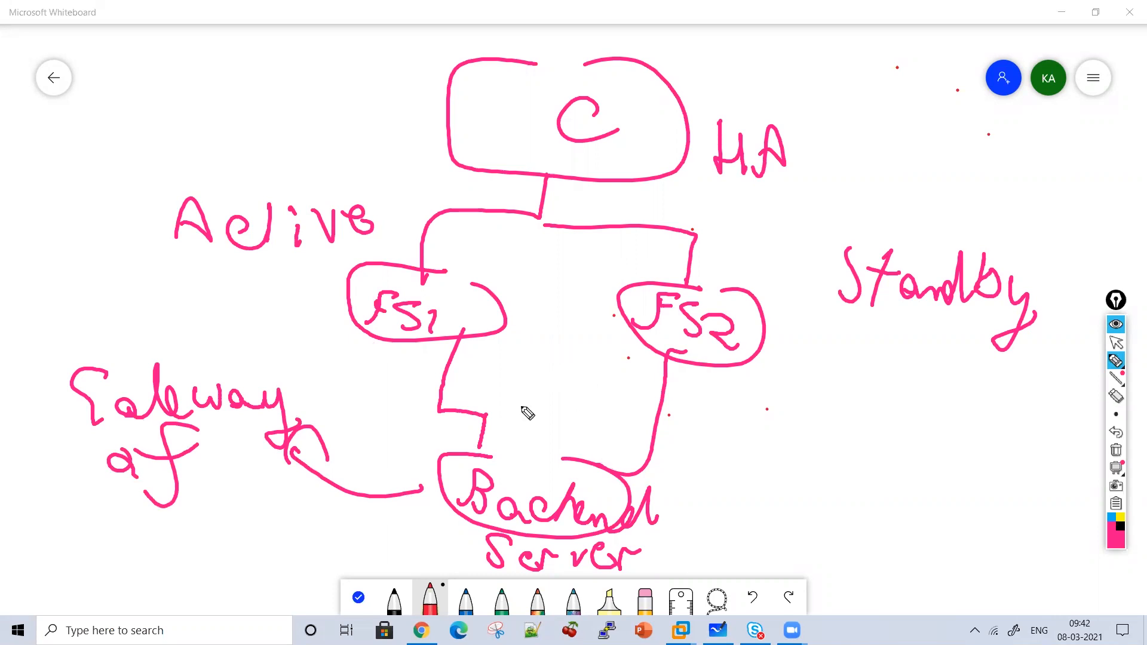
drag(547, 458, 471, 461)
Draw an arrow by the FS2 link and write 'Floating Self IP' beside it.
mouse_move(674, 477)
mouse_down()
mouse_move(744, 410)
mouse_move(759, 448)
mouse_up()
mouse_move(799, 415)
mouse_down()
mouse_move(837, 367)
mouse_move(884, 405)
mouse_move(927, 384)
mouse_move(1004, 427)
mouse_up()
drag(975, 374, 985, 377)
mouse_move(885, 379)
mouse_down()
mouse_move(958, 382)
mouse_move(893, 395)
mouse_up()
mouse_move(819, 433)
mouse_down()
mouse_move(837, 472)
mouse_move(824, 478)
mouse_up()
mouse_move(861, 465)
mouse_down()
mouse_move(888, 471)
mouse_move(896, 427)
mouse_up()
mouse_move(953, 426)
mouse_down()
mouse_move(932, 435)
mouse_move(905, 499)
mouse_up()
drag(900, 457, 954, 436)
drag(819, 497, 859, 499)
mouse_move(836, 519)
mouse_down()
mouse_move(842, 538)
mouse_move(854, 534)
mouse_up()
drag(904, 505, 865, 544)
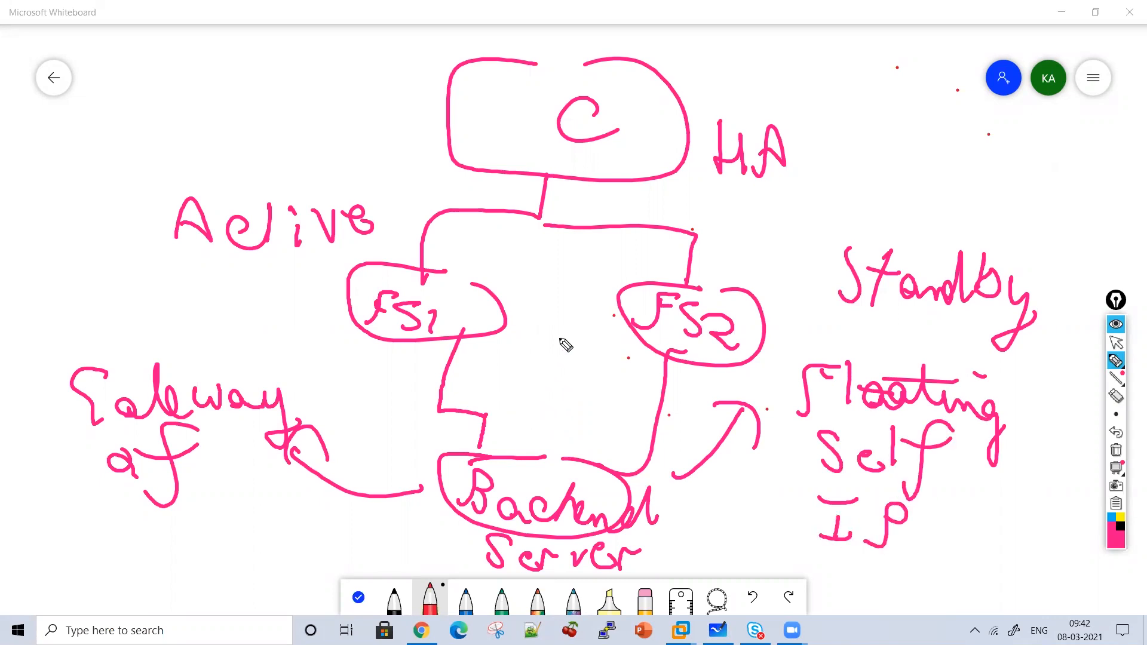
Add a dashed arrow down to Backend Server and double-underline Active and Standby.
drag(558, 249, 558, 273)
drag(558, 285, 558, 445)
drag(533, 409, 583, 419)
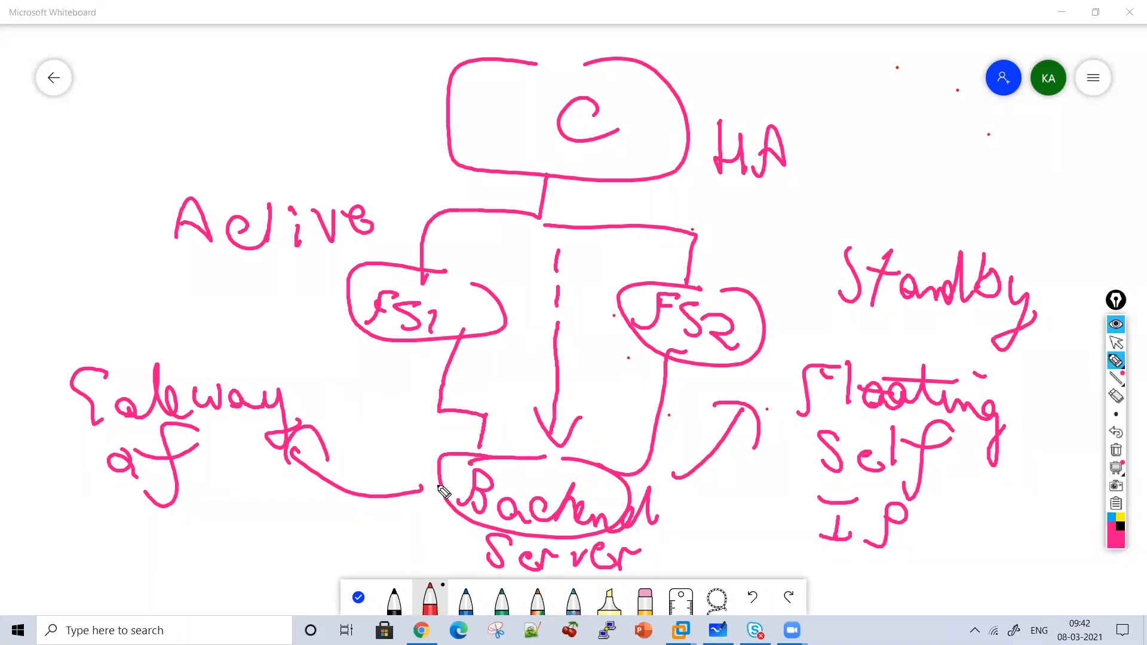
drag(234, 277, 328, 269)
drag(260, 326, 310, 309)
drag(865, 327, 943, 317)
drag(889, 340, 959, 355)
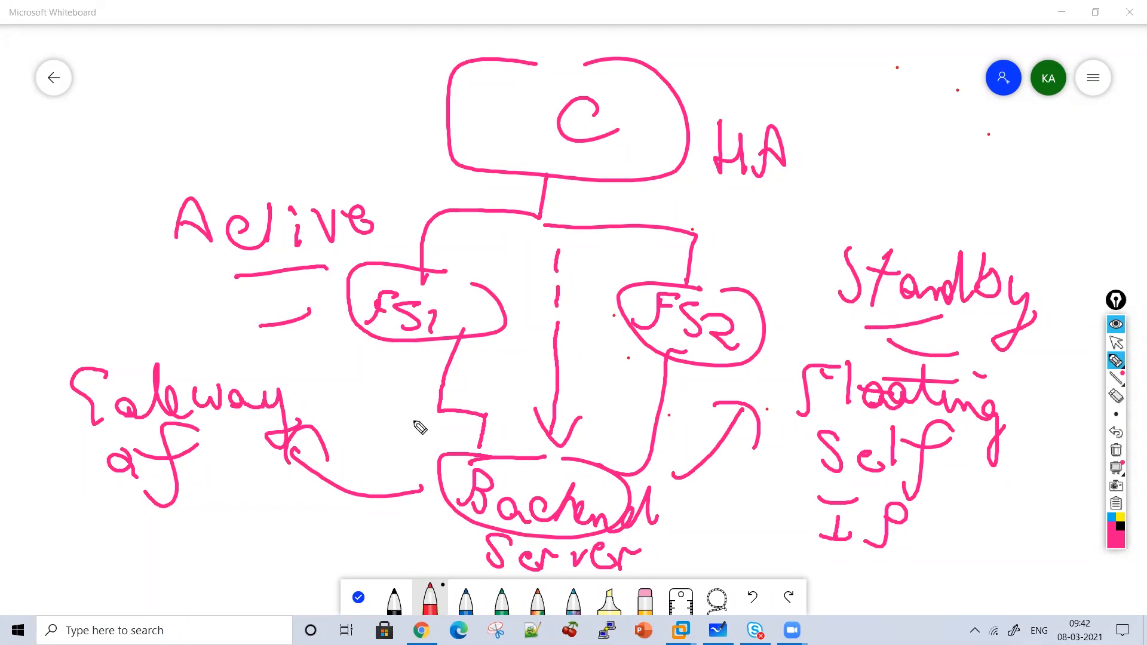
Draw curved arrows between Backend Server and both FS1 and FS2, and write underlined 'Same' top-left.
mouse_move(435, 482)
mouse_down()
mouse_move(396, 430)
mouse_move(398, 387)
mouse_move(432, 419)
mouse_up()
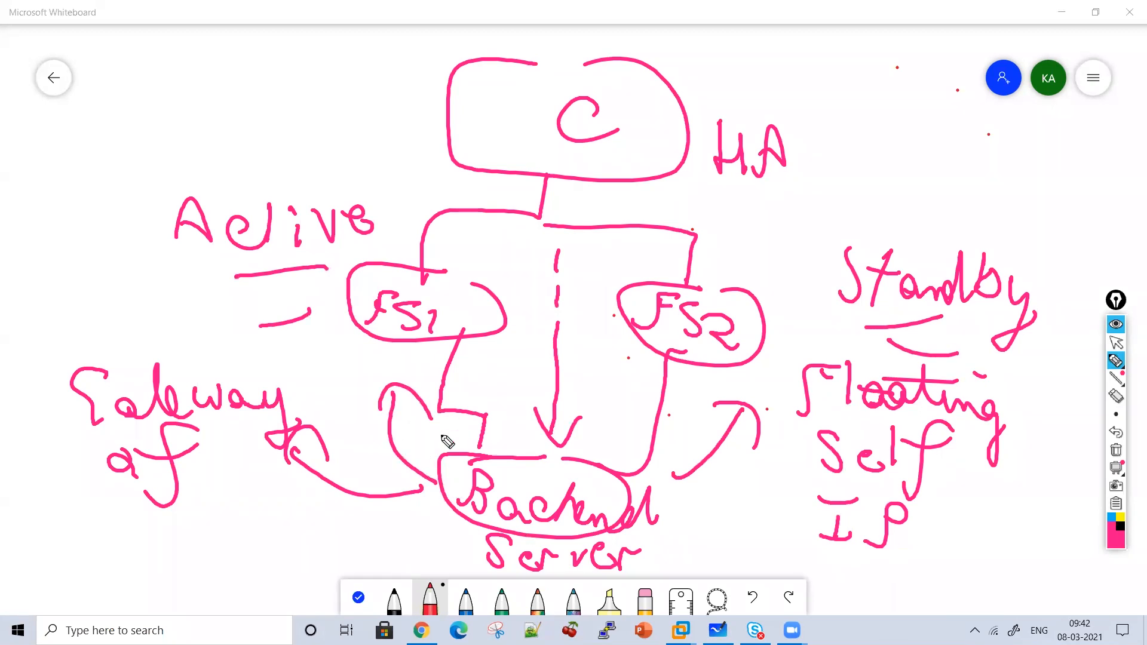
mouse_move(434, 485)
mouse_down()
mouse_move(358, 389)
mouse_move(364, 366)
mouse_move(383, 383)
mouse_up()
drag(585, 456, 604, 422)
drag(623, 356, 608, 461)
drag(622, 460, 642, 375)
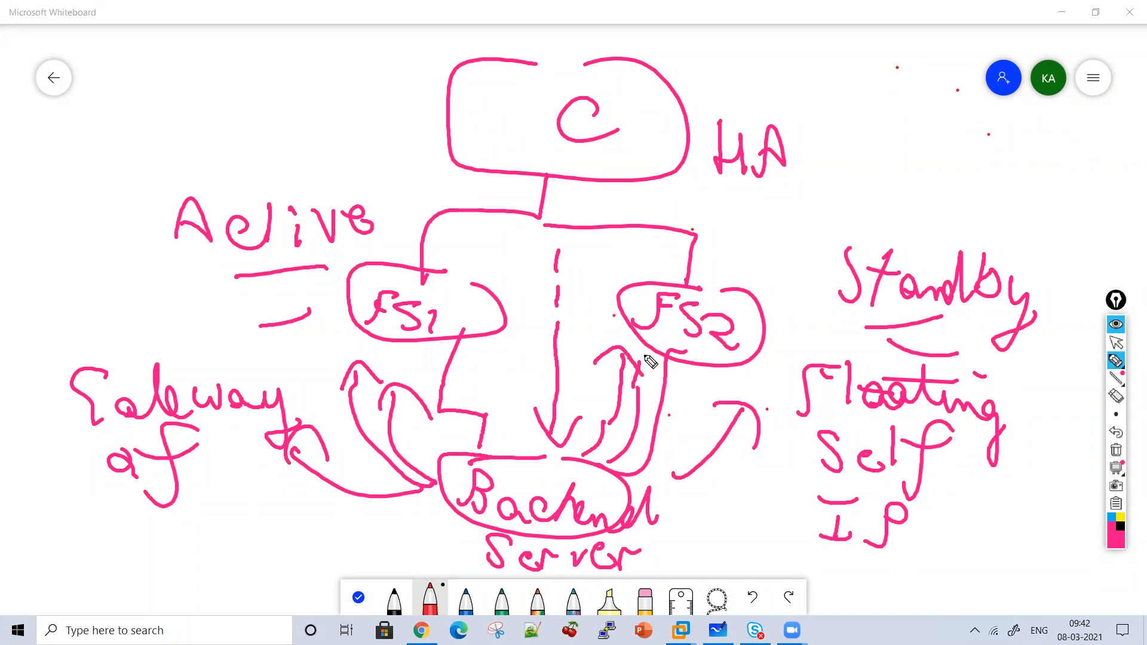
mouse_move(167, 71)
mouse_down()
mouse_move(154, 112)
mouse_move(226, 108)
mouse_move(258, 87)
mouse_move(288, 98)
mouse_up()
mouse_move(184, 122)
mouse_down()
mouse_move(286, 108)
mouse_move(193, 145)
mouse_up()
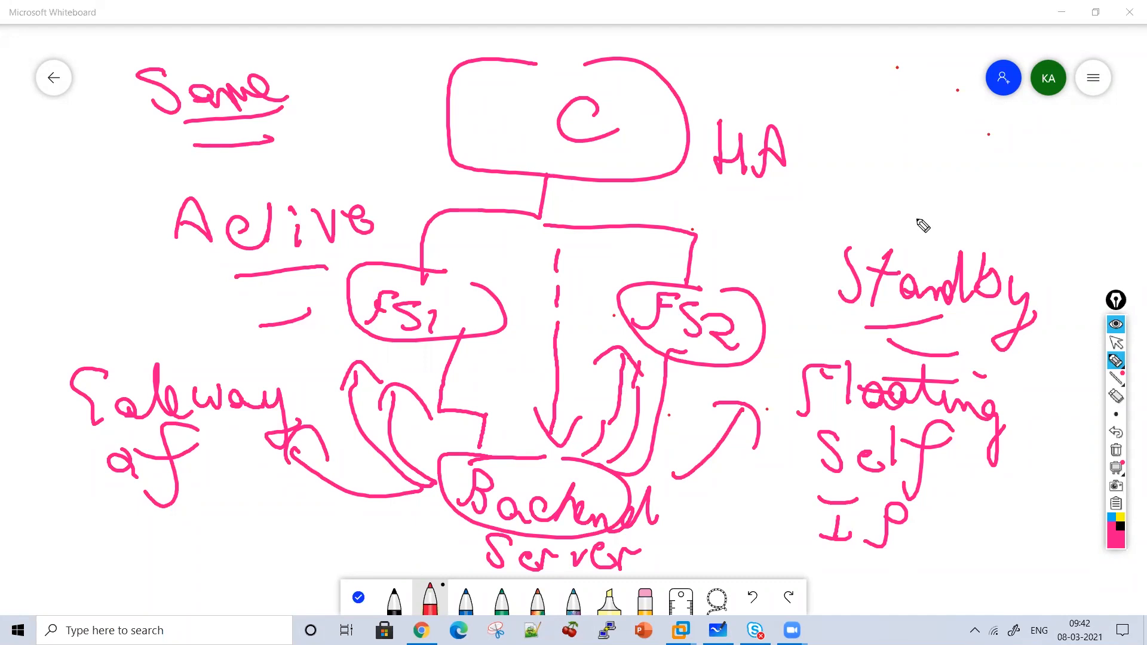
Clear the board and handwrite 'Virtual IP', underlined, with a down arrow beneath it.
click(1117, 450)
mouse_move(317, 135)
mouse_down()
mouse_move(346, 136)
mouse_move(365, 178)
mouse_up()
click(360, 145)
mouse_move(383, 150)
mouse_down()
mouse_move(390, 176)
mouse_move(400, 149)
mouse_up()
drag(416, 127, 422, 169)
mouse_move(408, 144)
mouse_down()
mouse_move(431, 141)
mouse_move(466, 170)
mouse_move(503, 169)
mouse_up()
drag(505, 161, 607, 122)
mouse_move(592, 126)
mouse_down()
mouse_move(597, 167)
mouse_move(619, 169)
mouse_up()
mouse_move(642, 106)
mouse_down()
mouse_move(657, 146)
mouse_move(520, 190)
mouse_up()
mouse_move(657, 218)
mouse_down()
mouse_move(512, 226)
mouse_move(489, 299)
mouse_up()
drag(454, 261, 489, 299)
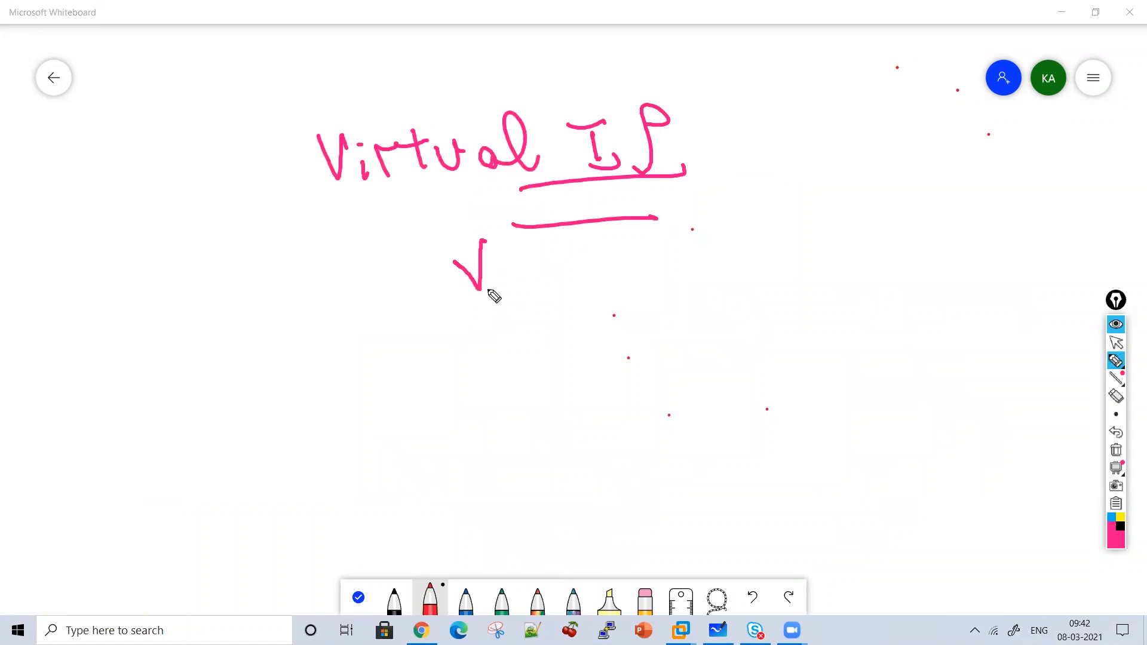
Write a boxed 'Same' below the arrow, then wipe the board clean.
drag(410, 315, 434, 347)
mouse_move(432, 359)
mouse_down()
mouse_move(469, 346)
mouse_move(540, 341)
mouse_move(537, 349)
mouse_up()
drag(389, 333, 511, 380)
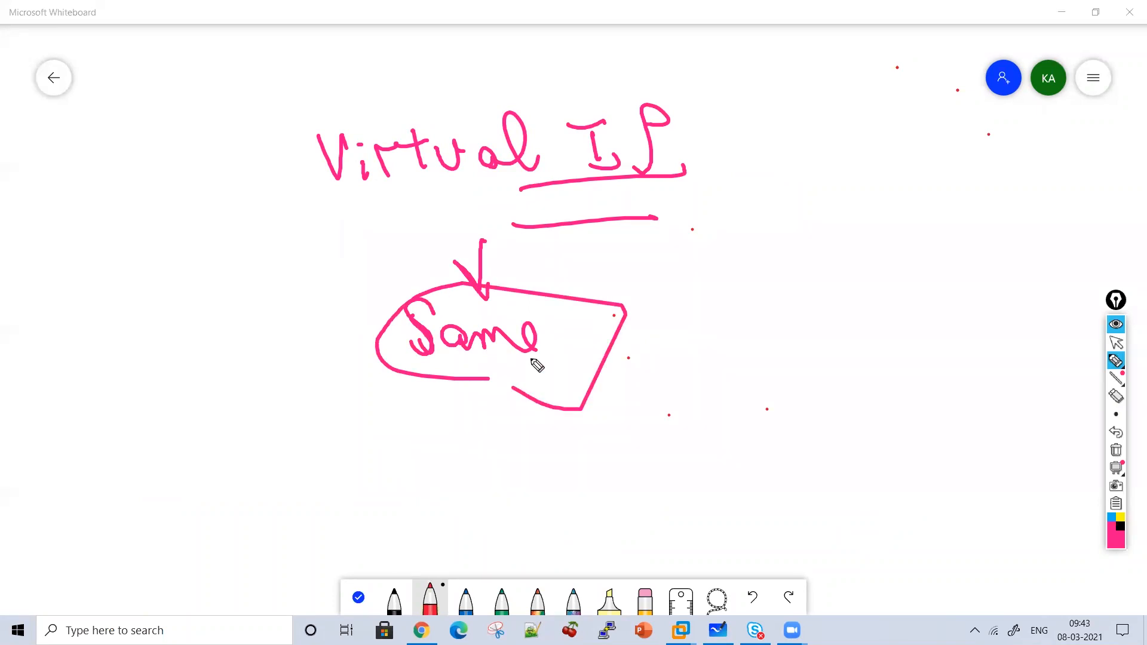
click(1115, 453)
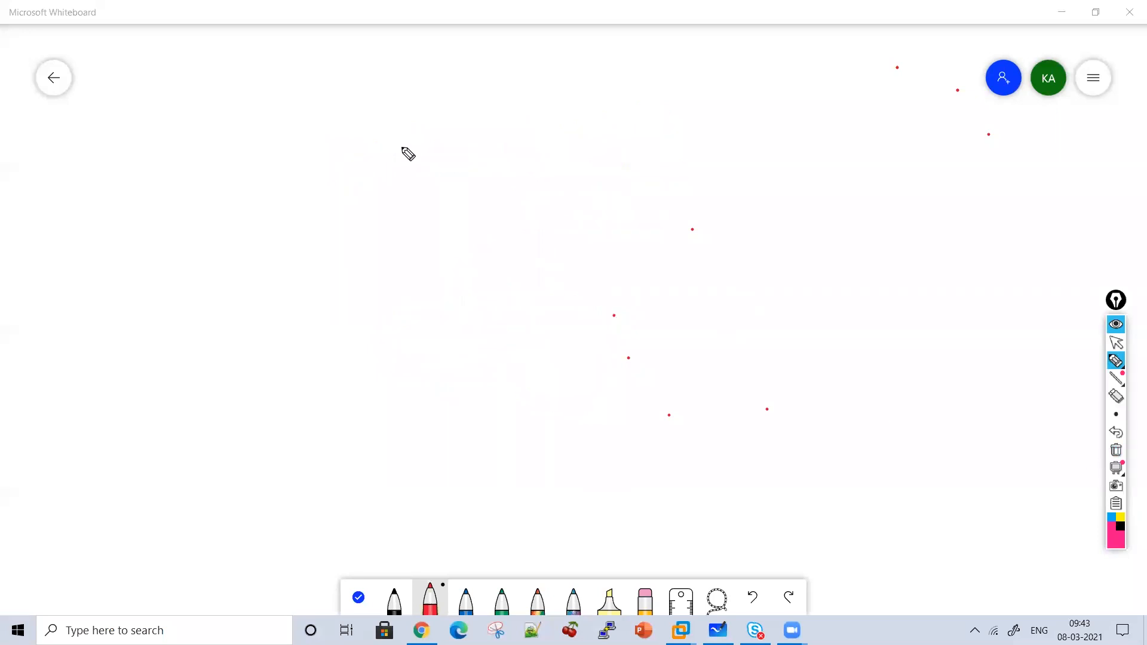
Sketch the C box with connectors and write the note 'Both FS should have Same OS'.
mouse_move(502, 92)
mouse_down()
mouse_move(466, 92)
mouse_move(594, 133)
mouse_move(547, 83)
mouse_up()
drag(548, 107, 559, 133)
mouse_move(515, 170)
mouse_down()
mouse_move(512, 199)
mouse_move(336, 295)
mouse_move(366, 305)
mouse_move(284, 323)
mouse_move(337, 321)
mouse_move(509, 226)
mouse_move(643, 290)
mouse_move(617, 340)
mouse_move(696, 342)
mouse_up()
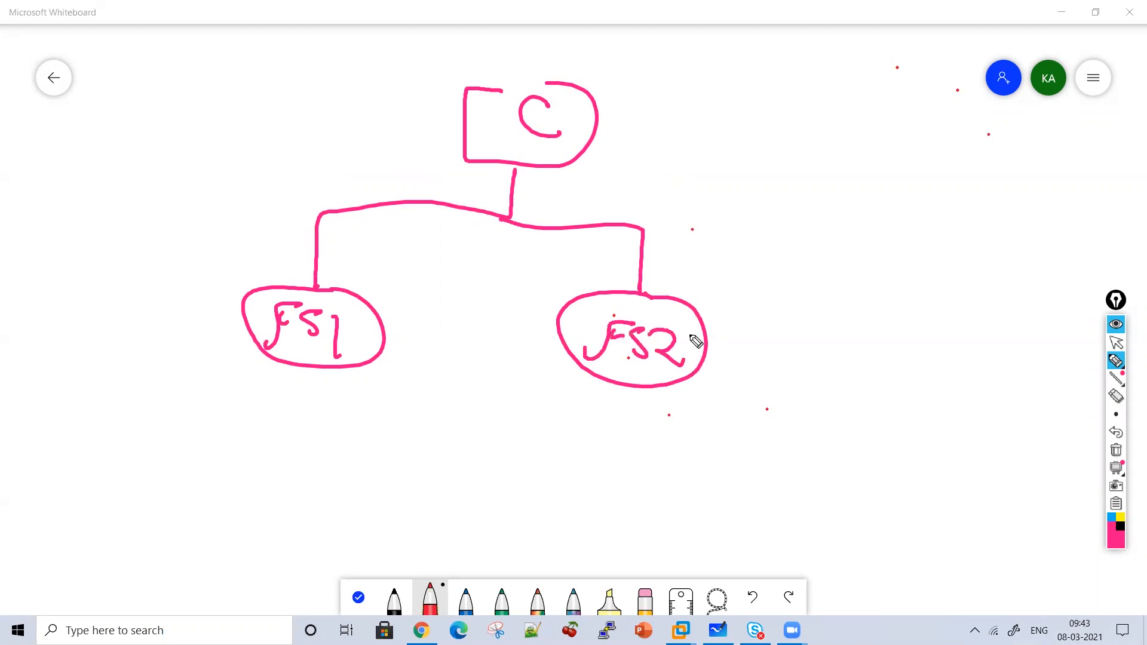
mouse_move(744, 145)
mouse_down()
mouse_move(741, 168)
mouse_move(772, 179)
mouse_move(834, 149)
mouse_move(906, 159)
mouse_move(960, 197)
mouse_move(1019, 168)
mouse_move(1024, 184)
mouse_move(1043, 185)
mouse_up()
mouse_move(791, 221)
mouse_down()
mouse_move(843, 259)
mouse_move(890, 239)
mouse_move(924, 254)
mouse_move(1022, 241)
mouse_move(1138, 270)
mouse_up()
mouse_move(843, 320)
mouse_down()
mouse_move(820, 348)
mouse_move(897, 334)
mouse_move(939, 362)
mouse_up()
drag(990, 315, 1012, 354)
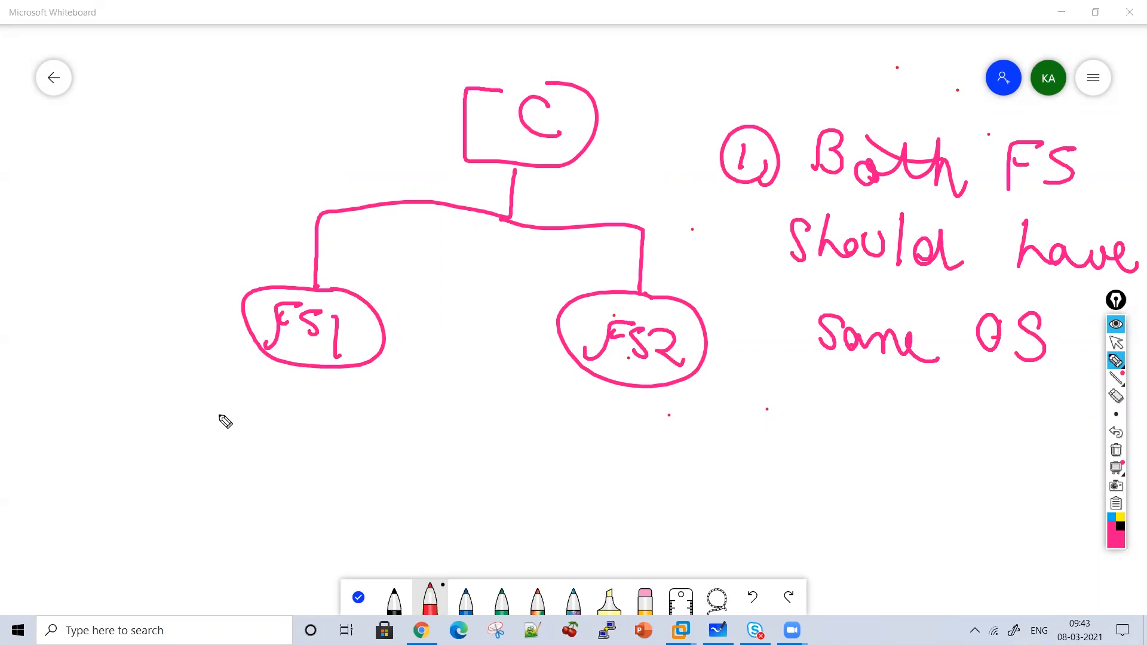
Write version 12.1 under both FS1 and FS2 and add a circled point 2.
mouse_move(201, 388)
mouse_down()
mouse_move(203, 425)
mouse_move(240, 422)
mouse_move(264, 435)
mouse_up()
click(247, 411)
mouse_move(545, 399)
mouse_down()
mouse_move(546, 431)
mouse_move(592, 420)
mouse_move(627, 443)
mouse_up()
click(599, 417)
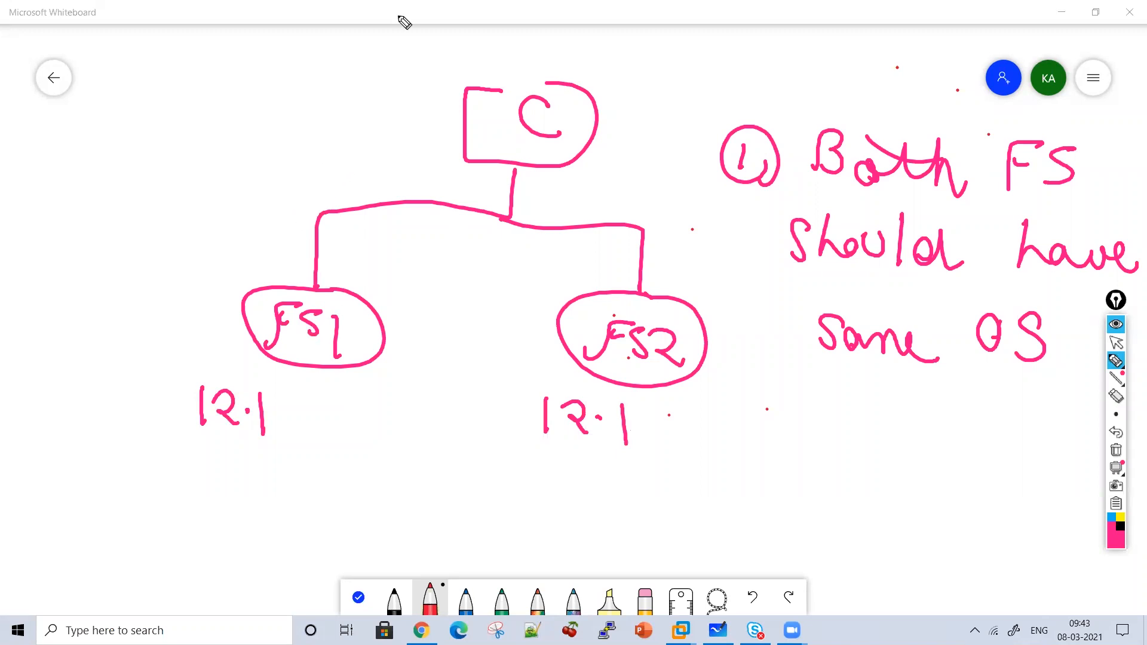
click(732, 396)
mouse_move(725, 399)
mouse_down()
mouse_move(746, 421)
mouse_move(757, 414)
mouse_up()
drag(120, 469, 149, 504)
Write LTM under each 12.1 and ASM below, enclosing LTM and ASM in an ellipse.
mouse_move(172, 471)
mouse_down()
mouse_move(173, 499)
mouse_move(185, 462)
mouse_up()
mouse_move(204, 497)
mouse_down()
mouse_move(229, 477)
mouse_move(250, 501)
mouse_up()
drag(549, 479, 579, 518)
drag(607, 481, 608, 515)
drag(582, 477, 628, 478)
mouse_move(636, 515)
mouse_down()
mouse_move(678, 523)
mouse_move(685, 559)
mouse_up()
mouse_move(320, 505)
mouse_down()
mouse_move(174, 518)
mouse_move(266, 482)
mouse_up()
mouse_move(122, 572)
mouse_down()
mouse_move(158, 575)
mouse_move(152, 556)
mouse_up()
drag(179, 540, 157, 583)
mouse_move(183, 577)
mouse_down()
mouse_move(226, 540)
mouse_move(218, 576)
mouse_up()
drag(251, 580, 239, 606)
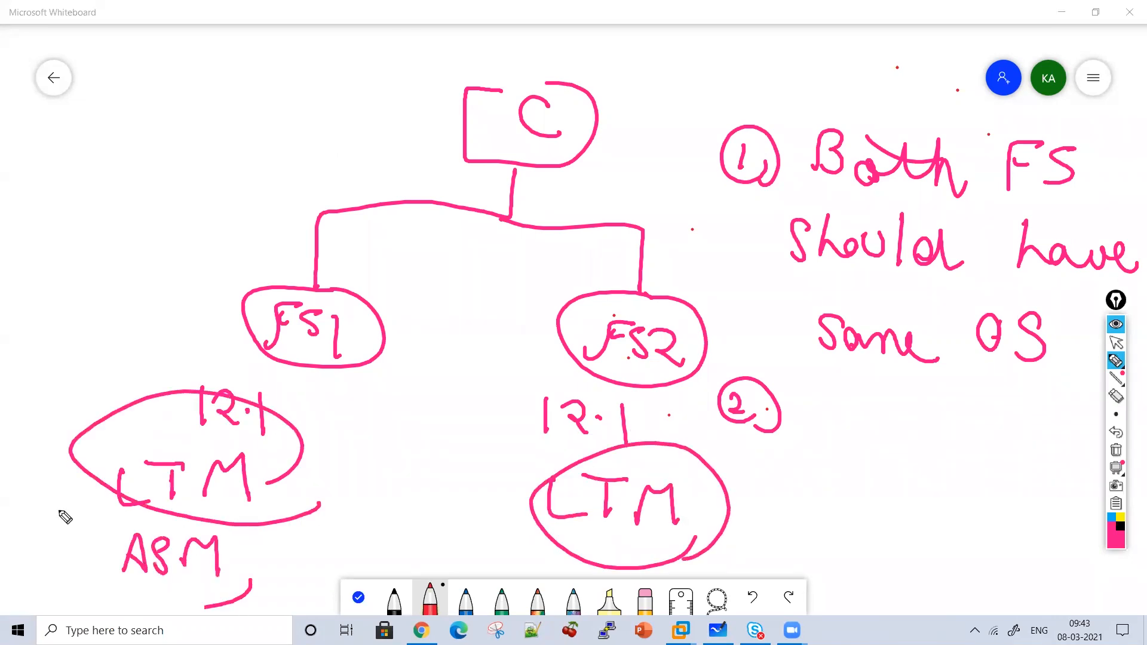
drag(64, 512, 238, 569)
Tick the matching 12.1, mark the FS1–C link with an X labelled HA, and tick the same-OS rule.
drag(474, 412, 526, 411)
drag(496, 452, 542, 445)
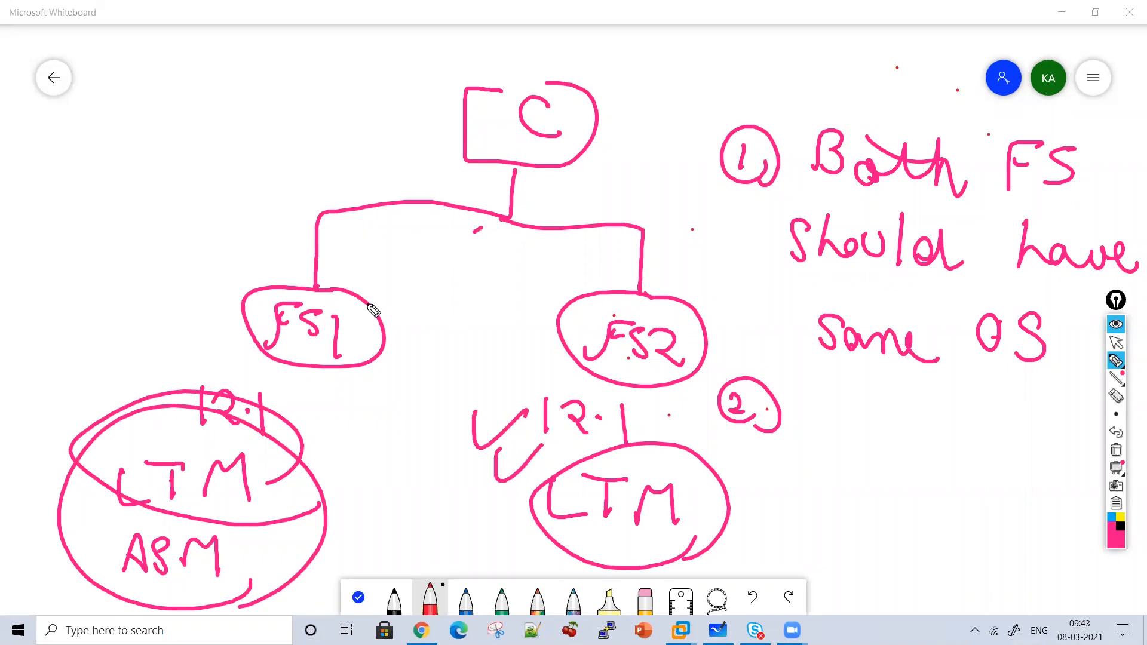
drag(366, 304, 481, 227)
drag(374, 213, 477, 315)
drag(485, 250, 483, 293)
drag(484, 277, 511, 275)
mouse_move(510, 258)
mouse_down()
mouse_move(510, 288)
mouse_move(557, 290)
mouse_up()
drag(526, 278, 540, 274)
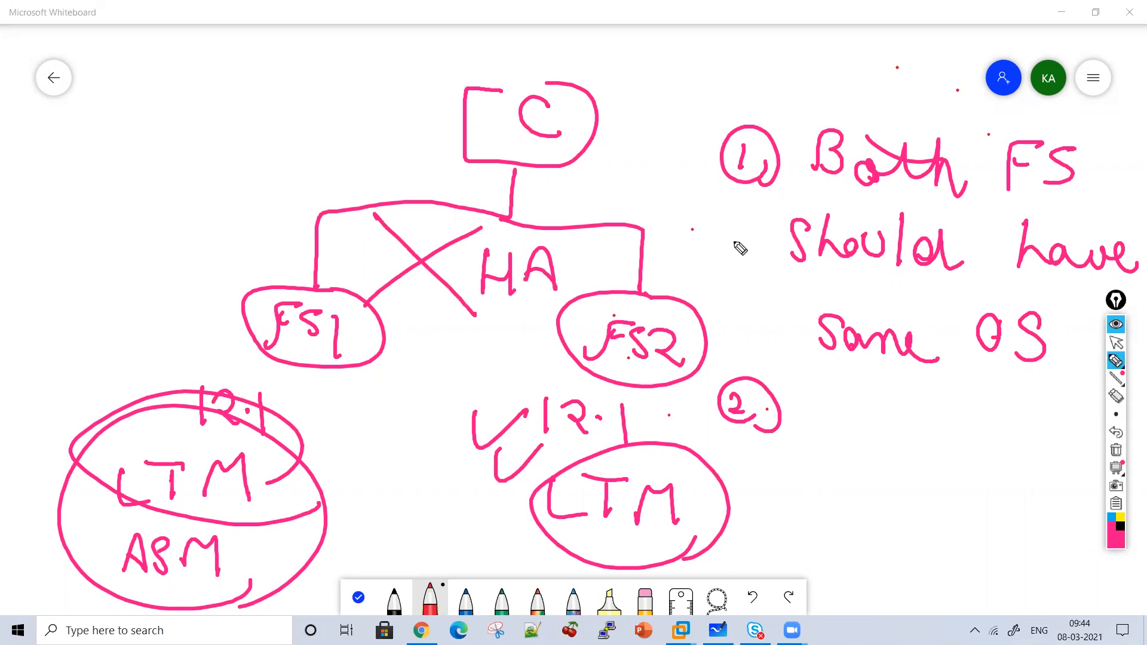
drag(727, 219, 771, 210)
drag(753, 220, 798, 224)
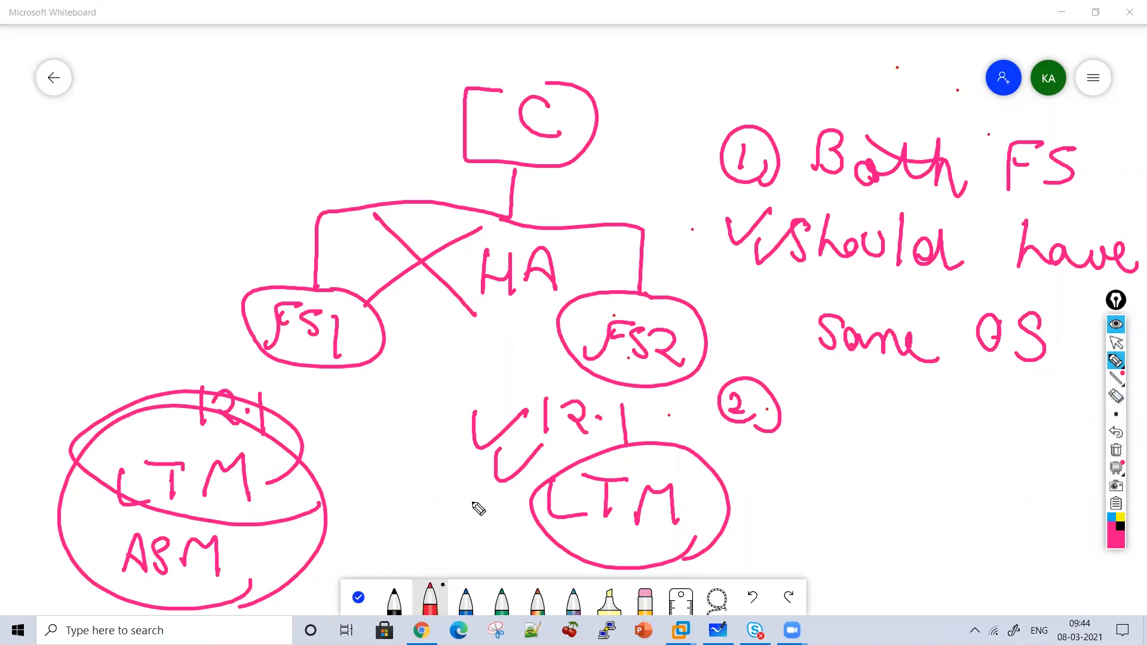
Add LTM beside FS1 and a circled LTM after point 2, then clear the board.
mouse_move(135, 300)
mouse_down()
mouse_move(154, 333)
mouse_move(185, 323)
mouse_up()
drag(179, 281, 179, 320)
drag(160, 286, 185, 280)
mouse_move(190, 316)
mouse_down()
mouse_move(215, 294)
mouse_move(234, 316)
mouse_up()
drag(832, 371, 864, 425)
mouse_move(893, 387)
mouse_down()
mouse_move(891, 439)
mouse_move(908, 383)
mouse_up()
mouse_move(910, 439)
mouse_down()
mouse_move(952, 399)
mouse_move(953, 443)
mouse_up()
mouse_move(970, 465)
mouse_down()
mouse_move(979, 392)
mouse_move(940, 513)
mouse_up()
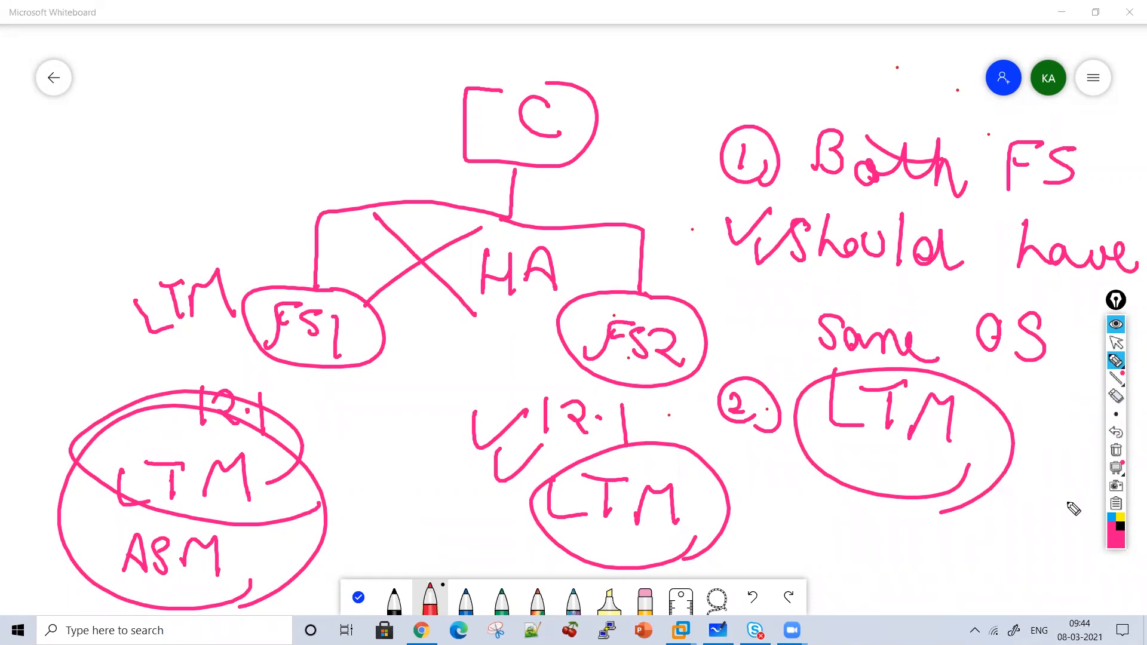
click(1113, 453)
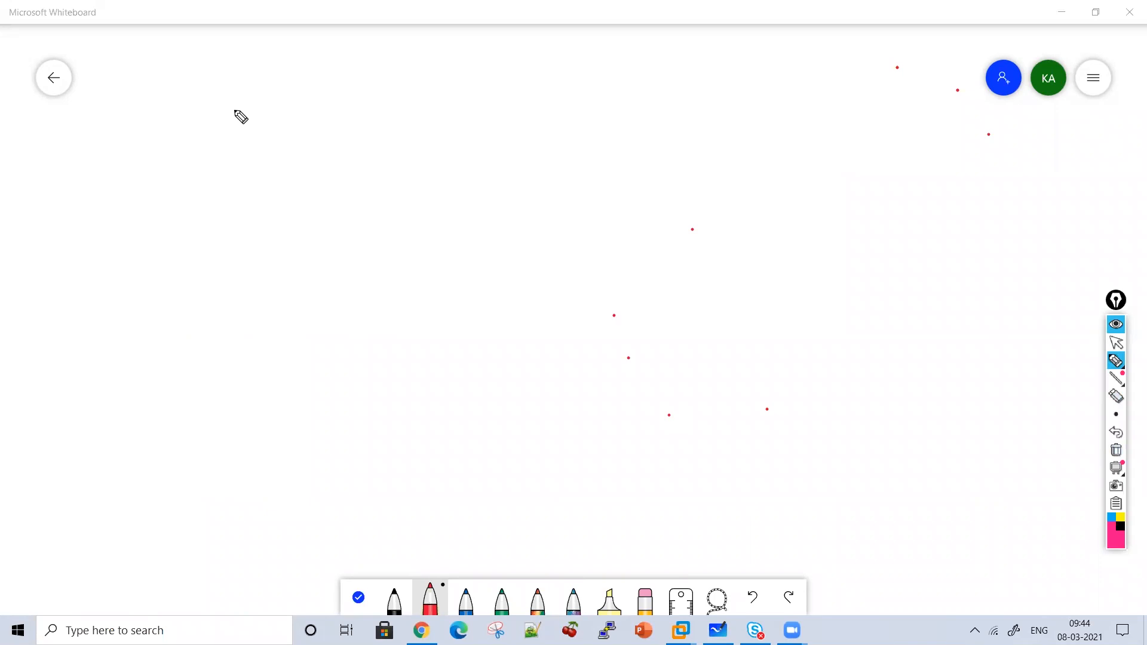
Write 'HA Vlan ⇒ 1.2 Interface' across the top of the board.
mouse_move(264, 72)
mouse_down()
mouse_move(264, 123)
mouse_move(332, 125)
mouse_up()
mouse_move(408, 93)
mouse_down()
mouse_move(421, 136)
mouse_move(439, 91)
mouse_up()
drag(444, 88, 446, 130)
mouse_move(483, 111)
mouse_down()
mouse_move(473, 114)
mouse_move(524, 139)
mouse_move(273, 141)
mouse_up()
mouse_move(603, 122)
mouse_down()
mouse_move(560, 112)
mouse_move(591, 152)
mouse_up()
mouse_move(652, 94)
mouse_down()
mouse_move(648, 137)
mouse_move(713, 147)
mouse_up()
click(663, 126)
drag(743, 106, 793, 108)
mouse_move(768, 108)
mouse_down()
mouse_move(752, 150)
mouse_move(866, 136)
mouse_move(909, 171)
mouse_up()
drag(935, 115, 900, 213)
mouse_move(899, 212)
mouse_down()
mouse_move(949, 169)
mouse_move(1026, 185)
mouse_up()
Add the '1.1 ⇒ External' and '1.3 ⇒ Internal' lines beneath, double-underlining 1.2.
mouse_move(328, 206)
mouse_down()
mouse_move(326, 242)
mouse_move(354, 244)
mouse_up()
click(340, 230)
mouse_move(380, 221)
mouse_down()
mouse_move(417, 223)
mouse_move(401, 251)
mouse_up()
mouse_move(476, 214)
mouse_down()
mouse_move(486, 230)
mouse_move(538, 245)
mouse_move(607, 225)
mouse_move(674, 266)
mouse_move(714, 257)
mouse_up()
drag(668, 217, 597, 223)
mouse_move(301, 301)
mouse_down()
mouse_move(297, 330)
mouse_move(474, 307)
mouse_move(530, 336)
mouse_move(587, 322)
mouse_move(732, 353)
mouse_move(783, 347)
mouse_up()
click(320, 310)
drag(647, 170, 775, 173)
drag(706, 197, 781, 202)
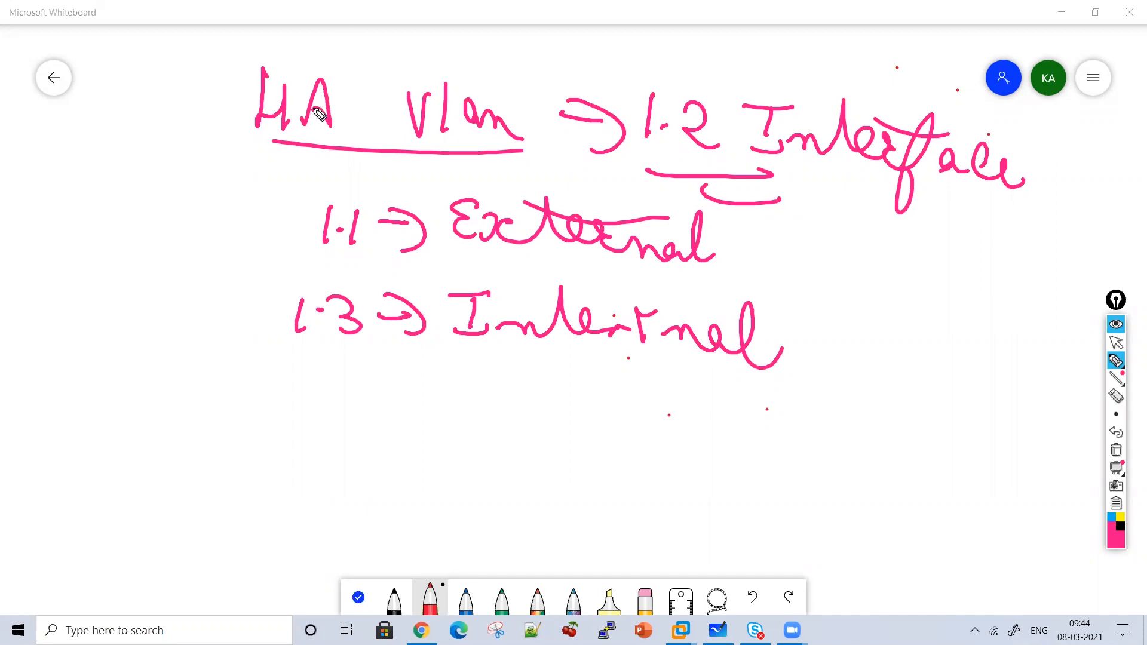
click(1117, 343)
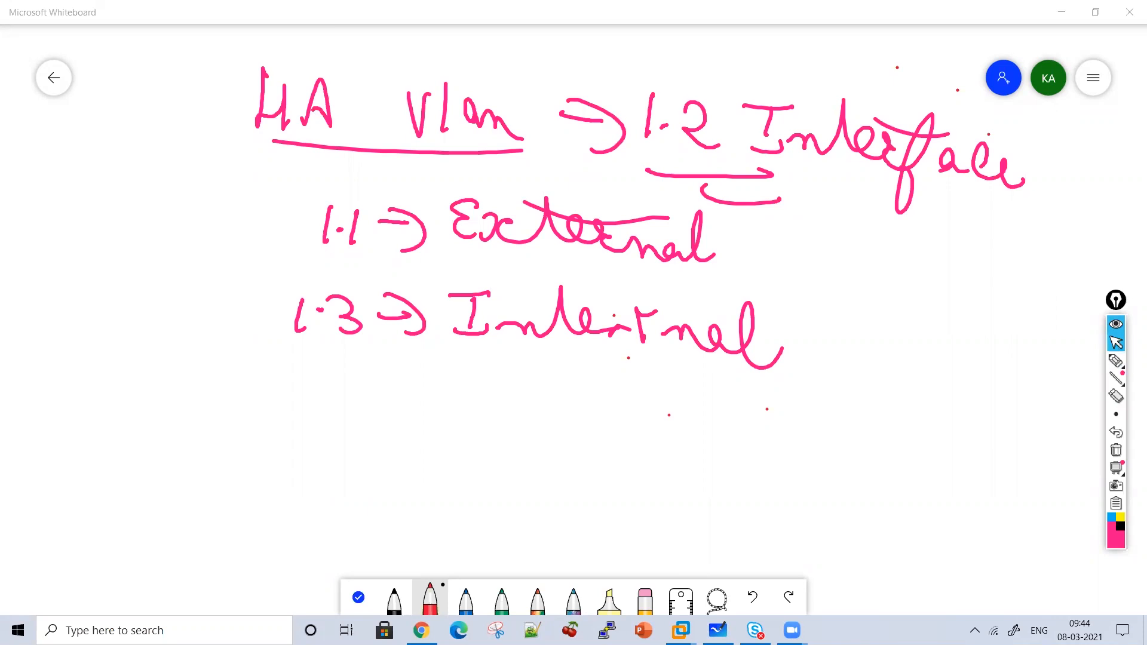
mouse_move(681, 631)
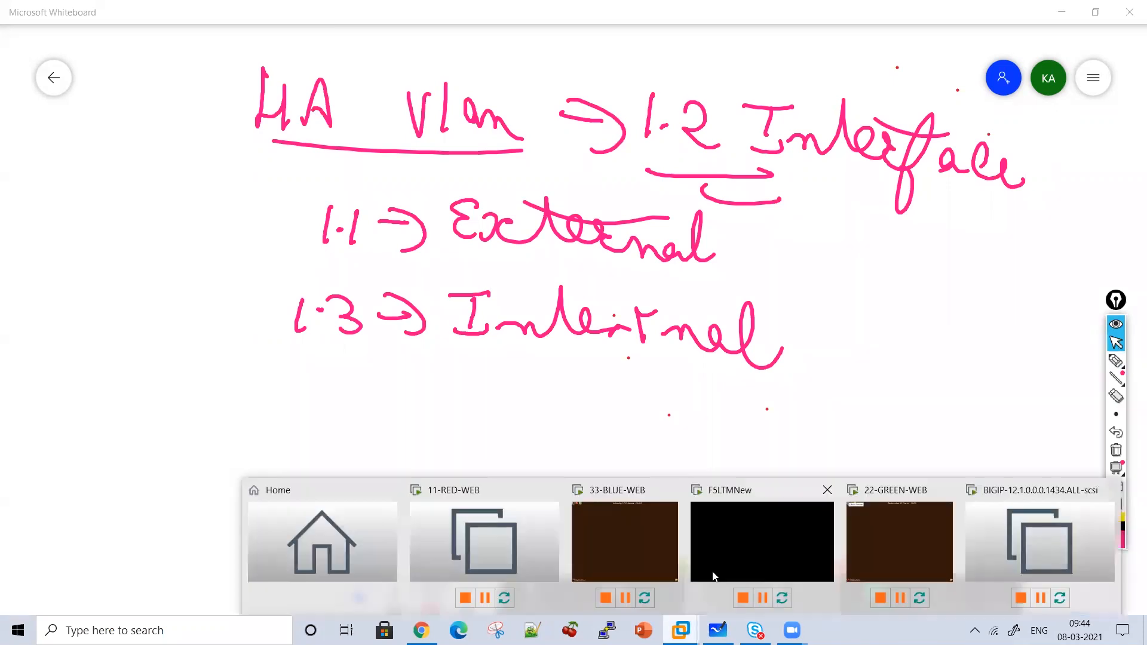
Bring the BIG-IP VM to the front, clear leftover ink, and open its VM settings.
click(996, 533)
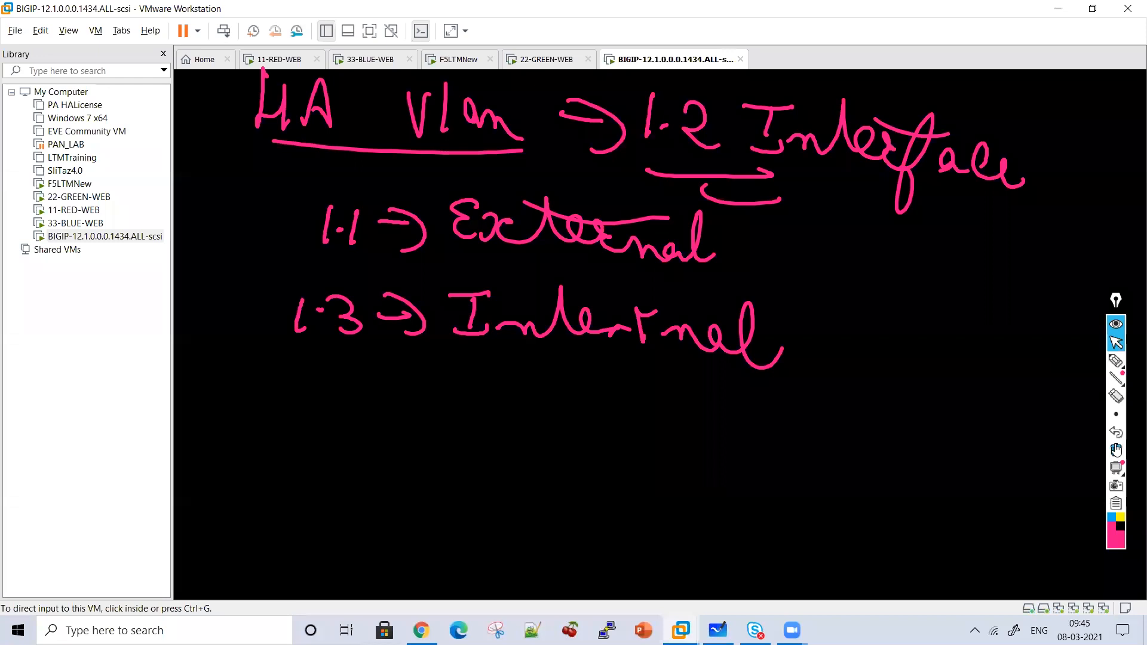
click(1117, 450)
click(95, 237)
right_click(94, 239)
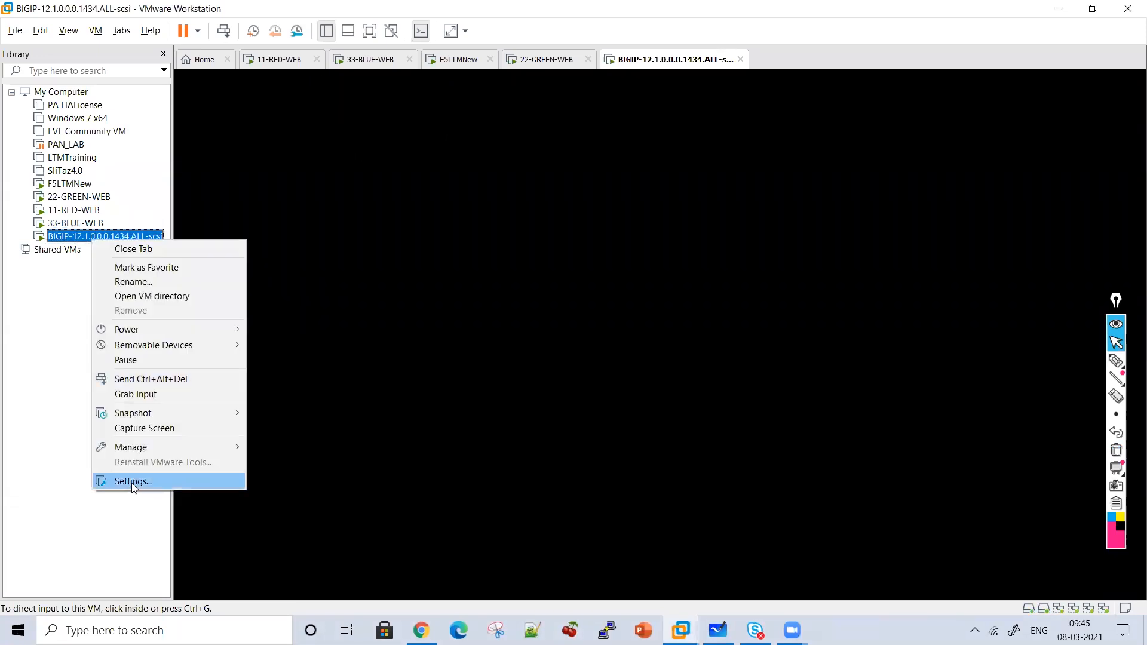
click(132, 483)
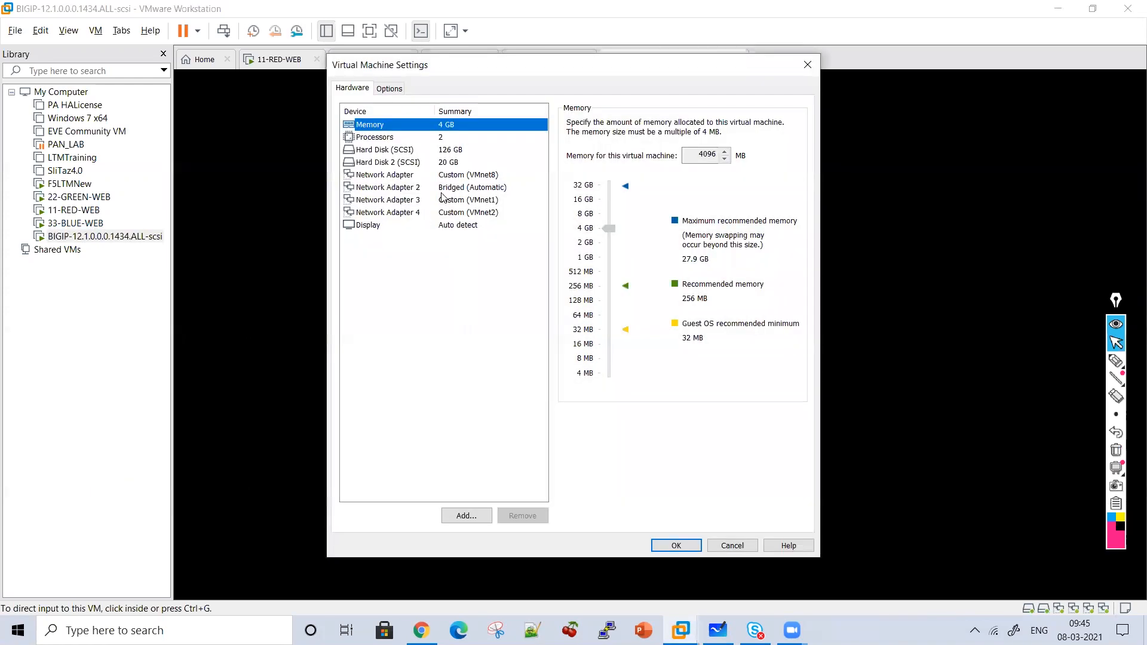
Step through the VM's network adapters to check each one's connection.
click(430, 175)
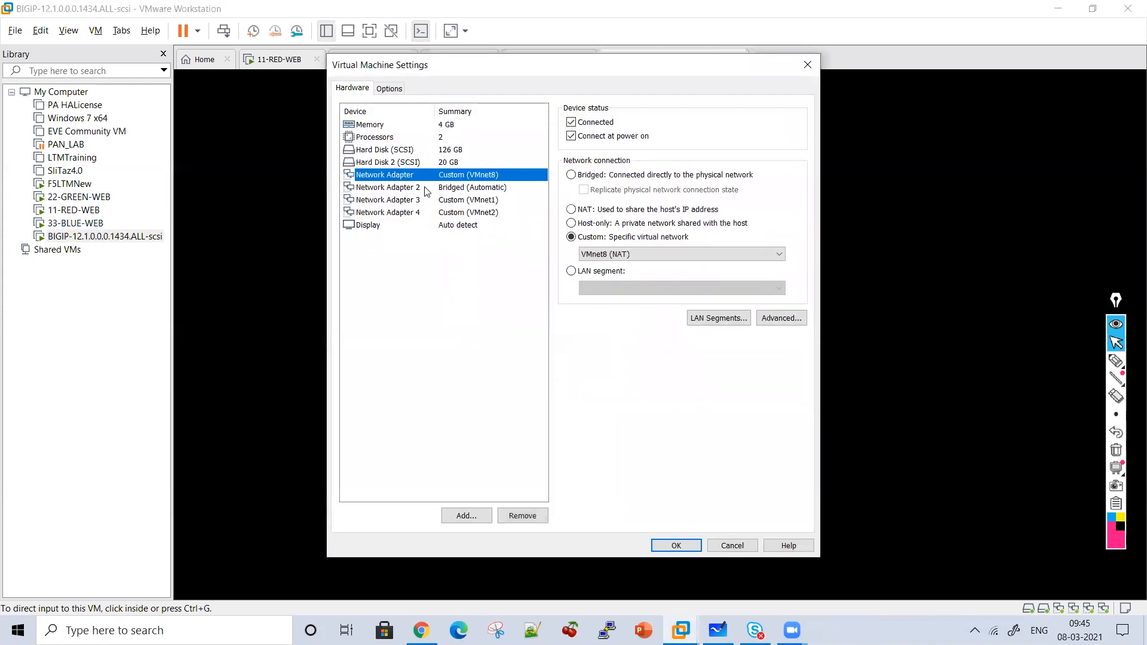
click(427, 190)
click(420, 202)
key(Down)
click(427, 177)
Annotate Network Adapter 1 as Mgmt and Network Adapter 2 as External.
click(1116, 361)
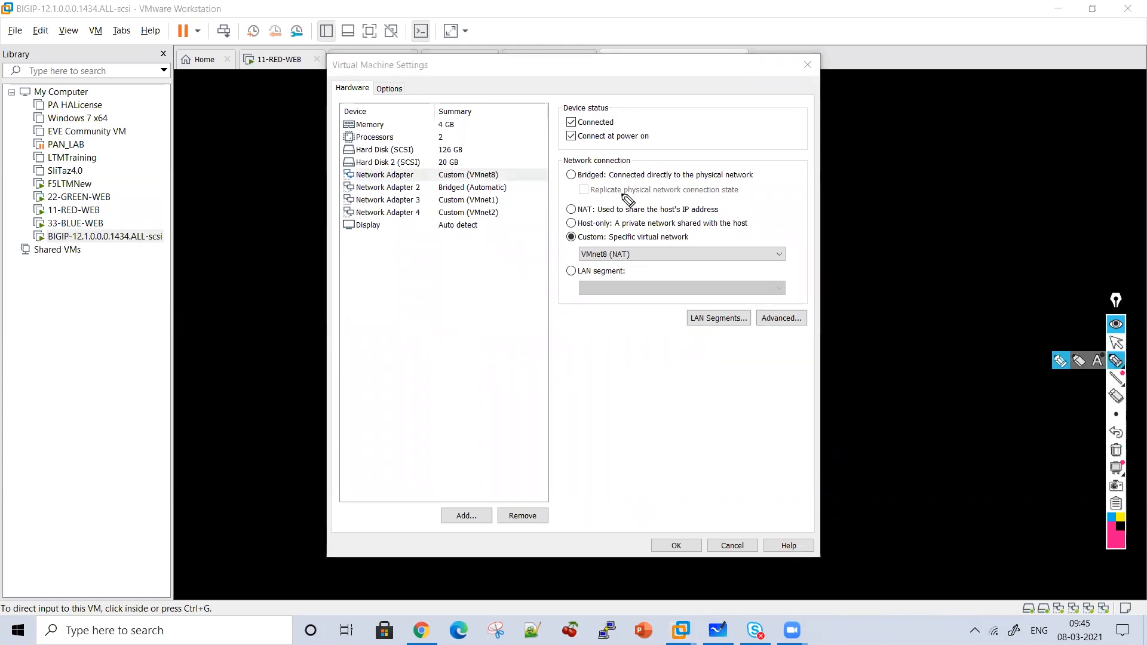
mouse_move(529, 117)
mouse_down()
mouse_move(496, 159)
mouse_move(524, 158)
mouse_up()
mouse_move(670, 108)
mouse_down()
mouse_move(697, 85)
mouse_move(700, 110)
mouse_up()
mouse_move(707, 98)
mouse_down()
mouse_move(728, 116)
mouse_move(758, 117)
mouse_move(797, 118)
mouse_move(811, 99)
mouse_up()
mouse_move(520, 185)
mouse_down()
mouse_move(525, 288)
mouse_move(542, 272)
mouse_up()
mouse_move(519, 332)
mouse_down()
mouse_move(526, 361)
mouse_move(589, 329)
mouse_move(694, 382)
mouse_move(715, 379)
mouse_up()
drag(660, 347, 585, 329)
Mark Network Adapter 3 as HA and draw an arrow down from Network Adapter 4.
drag(434, 201, 411, 263)
drag(396, 256, 428, 263)
drag(361, 297, 361, 327)
drag(361, 312, 391, 312)
mouse_move(389, 296)
mouse_down()
mouse_move(392, 328)
mouse_move(425, 325)
mouse_up()
drag(401, 317, 418, 316)
drag(473, 222, 473, 380)
drag(459, 360, 485, 358)
Label Network Adapter 4 as Internal, then clear the annotations and cancel the settings dialog.
mouse_move(430, 417)
mouse_down()
mouse_move(422, 445)
mouse_move(440, 410)
mouse_up()
drag(422, 445, 472, 442)
mouse_move(485, 404)
mouse_down()
mouse_move(514, 441)
mouse_move(590, 454)
mouse_move(615, 446)
mouse_up()
drag(459, 419, 508, 421)
drag(542, 484, 573, 484)
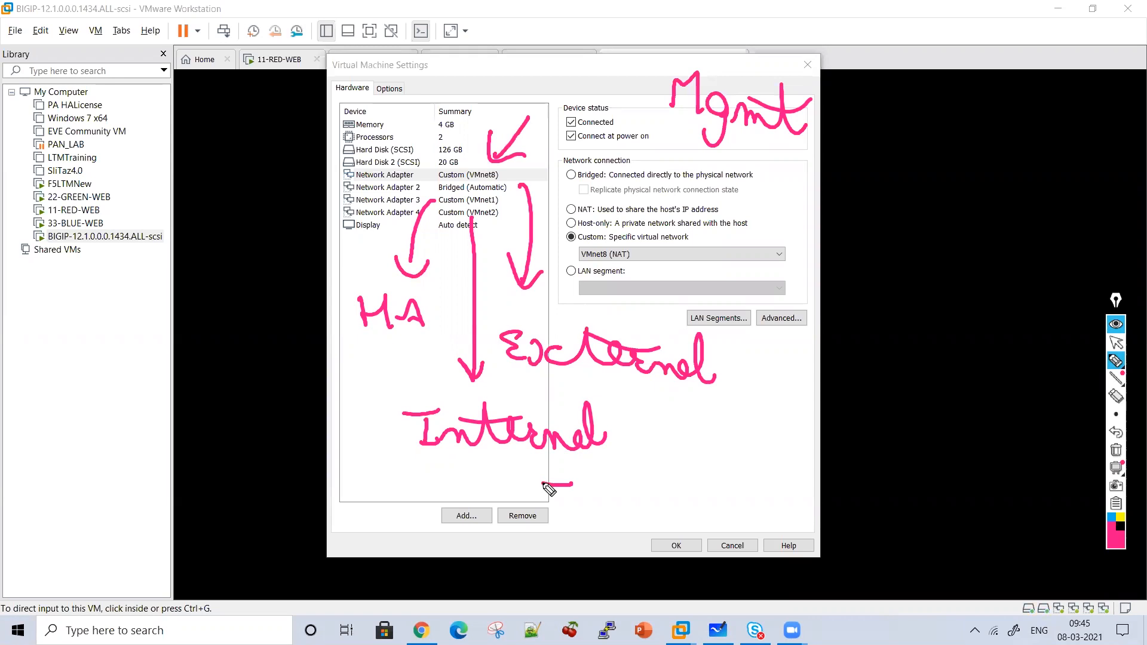
mouse_move(544, 484)
mouse_down()
mouse_move(705, 421)
mouse_move(1139, 390)
mouse_up()
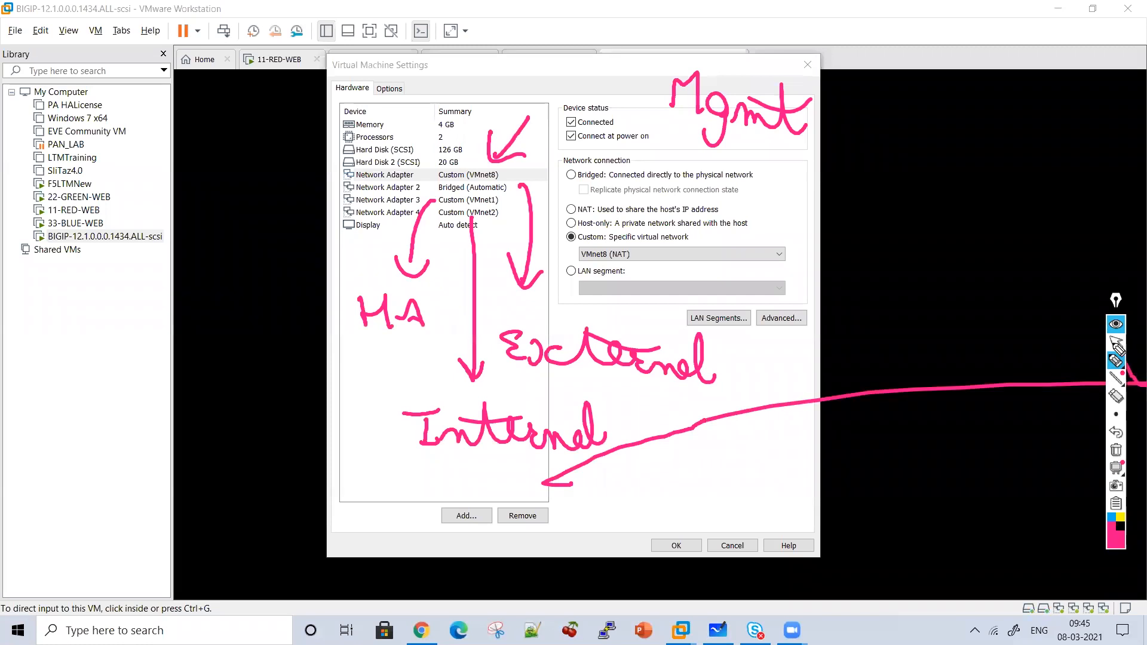
click(1116, 342)
click(1121, 455)
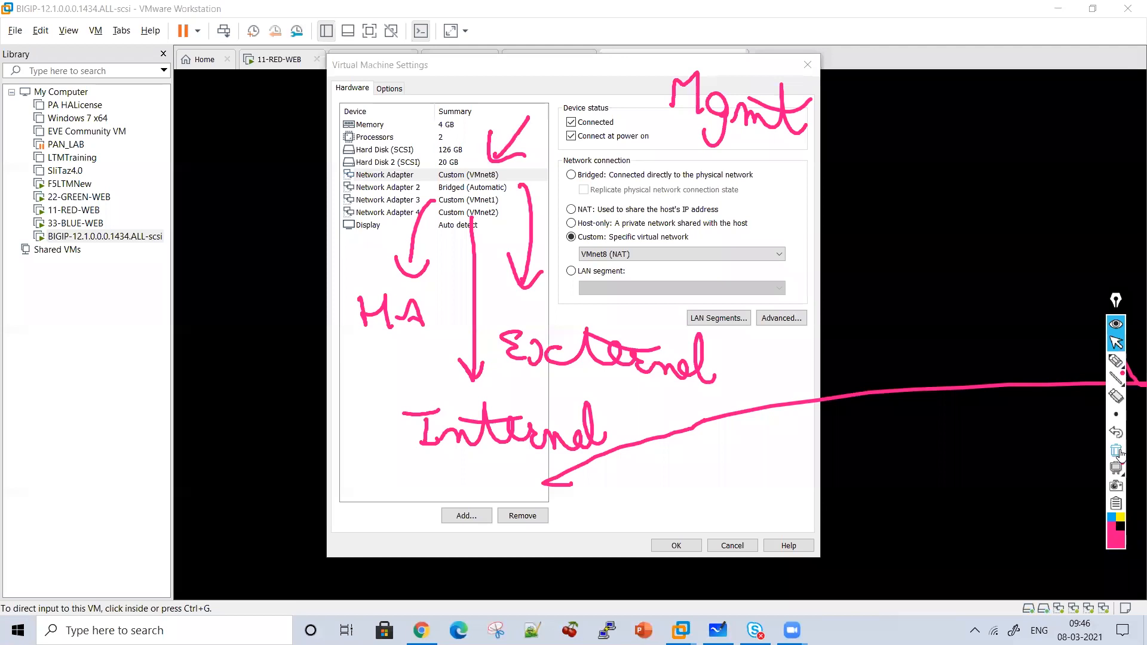
click(1121, 455)
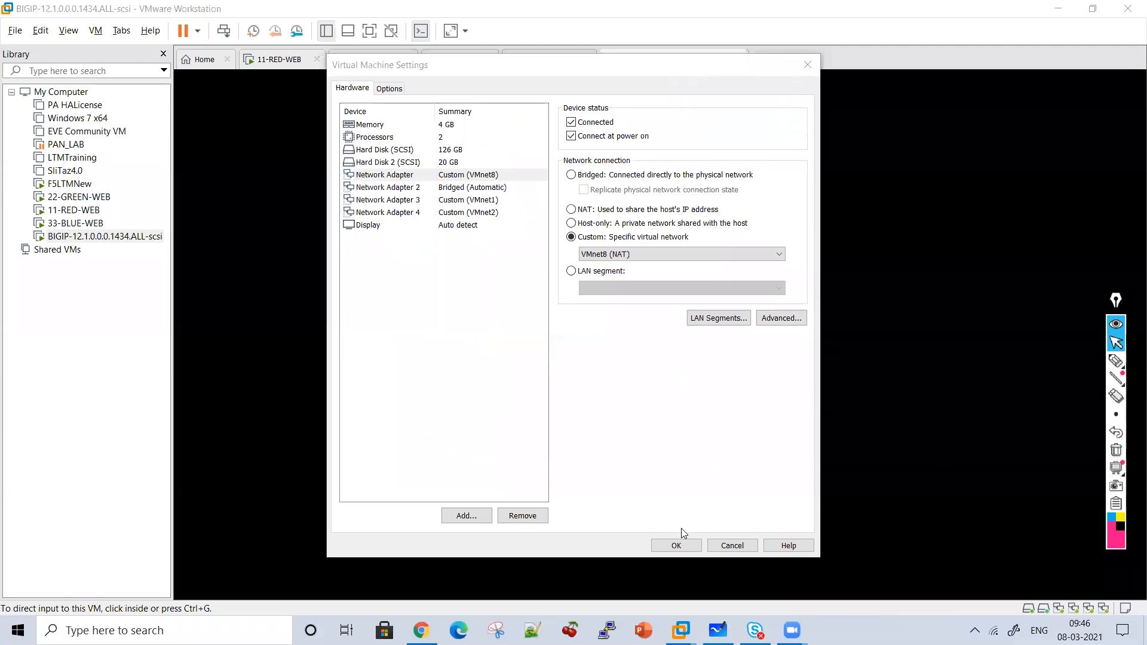
click(732, 545)
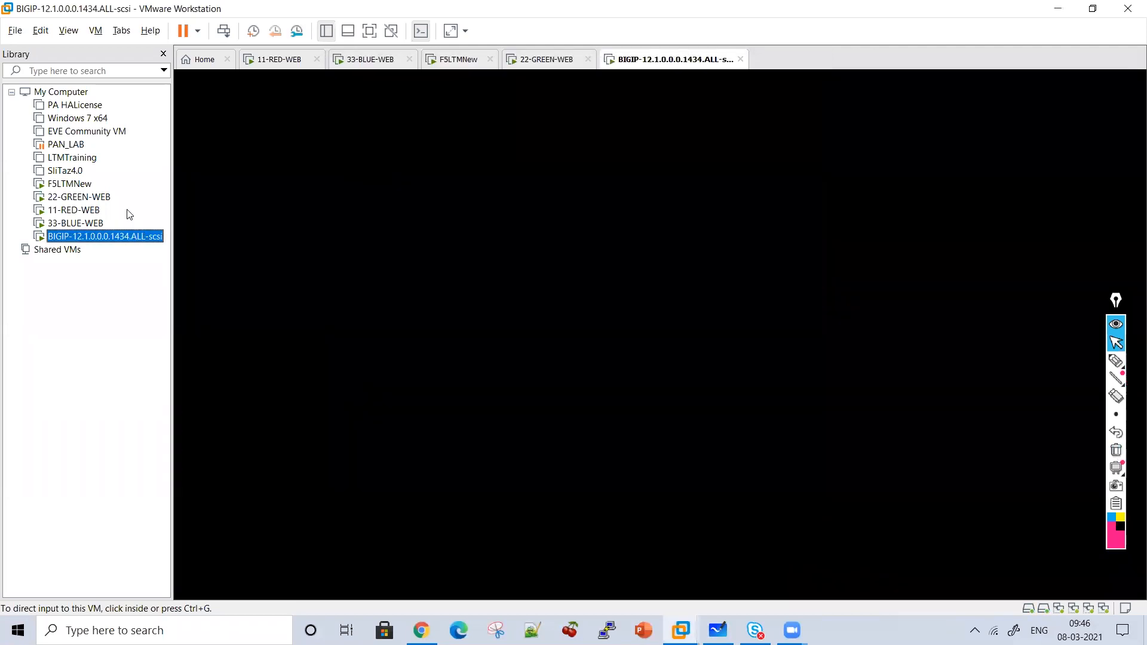
Open F5LTMNew's Virtual Machine Settings and ink a Mgmt label with an arrow to the first network adapter.
right_click(69, 184)
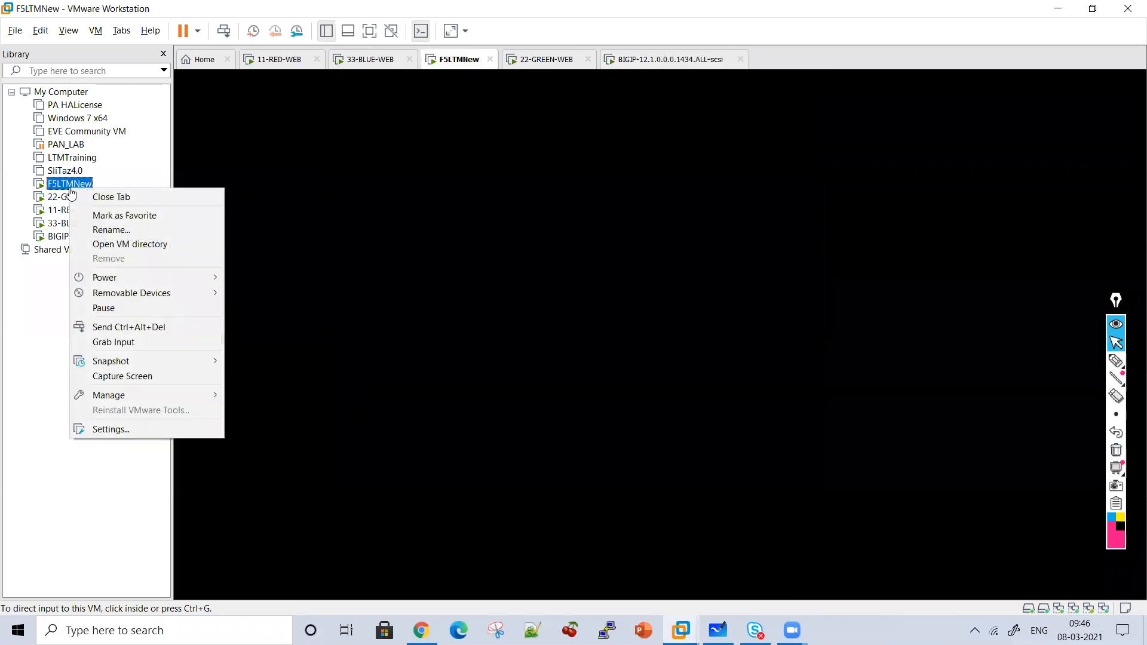
click(127, 429)
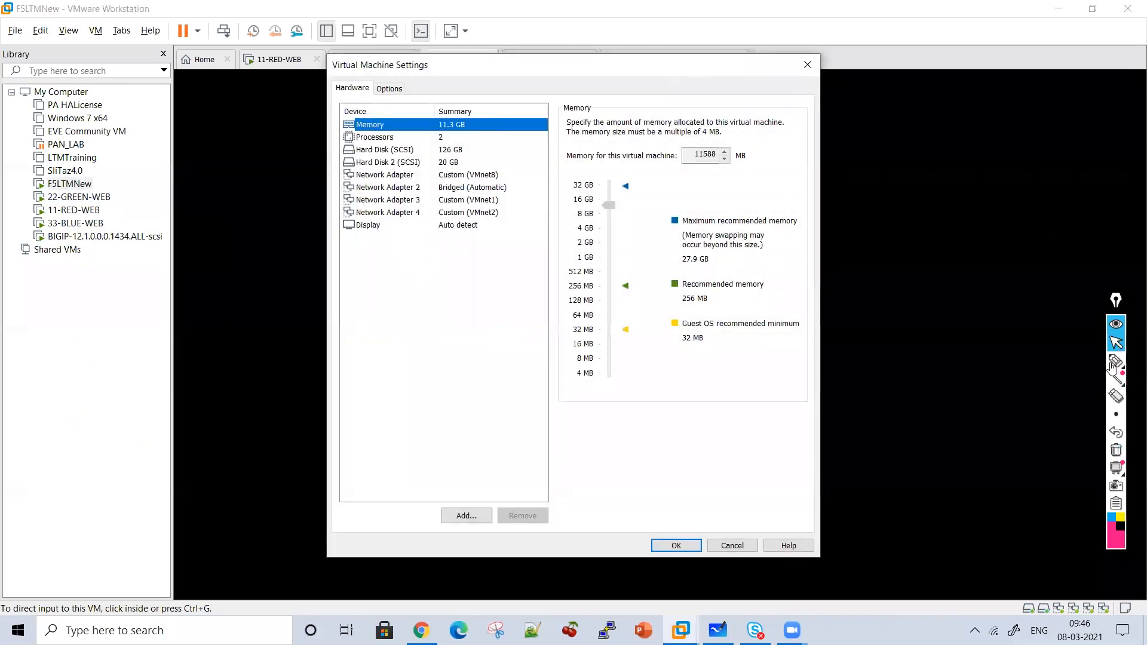
click(1116, 362)
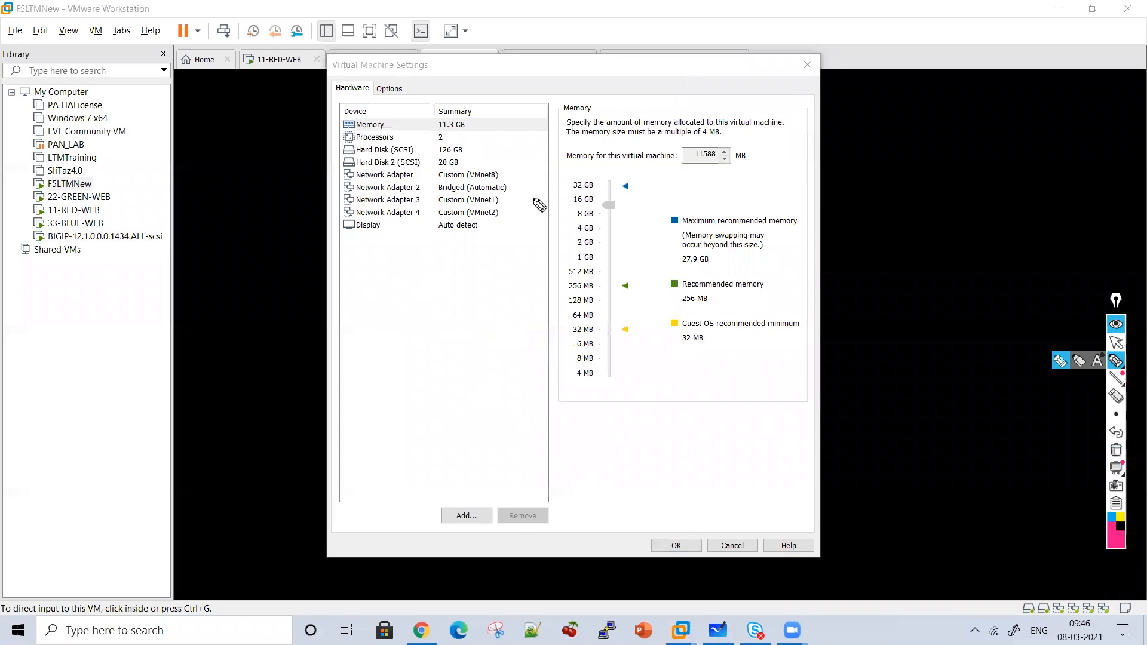
drag(510, 136, 498, 174)
mouse_move(519, 149)
mouse_down()
mouse_move(523, 127)
mouse_move(539, 144)
mouse_up()
drag(551, 130, 559, 139)
drag(584, 141, 605, 148)
mouse_move(606, 114)
mouse_down()
mouse_move(621, 155)
mouse_move(637, 144)
mouse_up()
drag(635, 123, 577, 126)
drag(545, 177, 522, 182)
mouse_move(526, 172)
mouse_down()
mouse_move(540, 192)
mouse_move(672, 179)
mouse_move(747, 192)
mouse_up()
click(597, 167)
Label the remaining network adapters External, HA and Internal with pink arrows.
drag(731, 158, 644, 143)
mouse_move(439, 196)
mouse_down()
mouse_move(419, 212)
mouse_move(417, 302)
mouse_move(435, 283)
mouse_up()
drag(367, 302, 367, 355)
mouse_move(367, 328)
mouse_down()
mouse_move(395, 323)
mouse_move(392, 357)
mouse_up()
drag(418, 326, 423, 358)
mouse_move(512, 244)
mouse_down()
mouse_move(511, 292)
mouse_move(526, 274)
mouse_up()
click(489, 322)
drag(474, 322, 499, 320)
drag(488, 323, 471, 346)
drag(503, 207, 512, 245)
drag(497, 354, 537, 312)
mouse_move(541, 357)
mouse_down()
mouse_move(635, 361)
mouse_move(668, 342)
mouse_move(684, 376)
mouse_up()
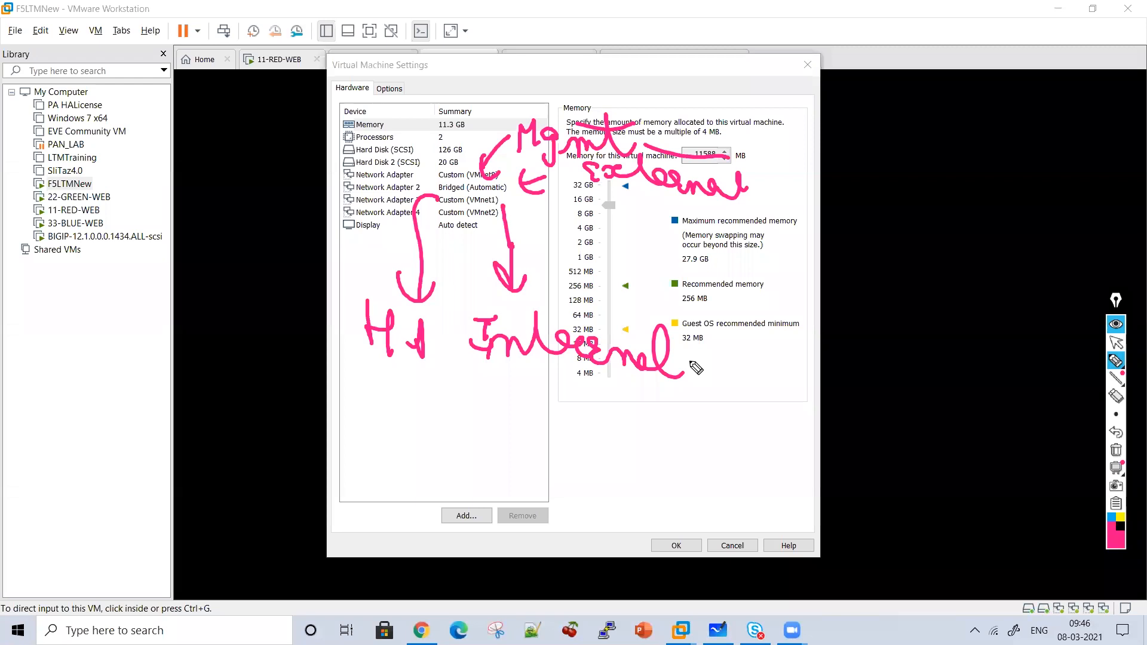
Clear the adapter annotations and cancel the settings dialog without changes.
click(1117, 450)
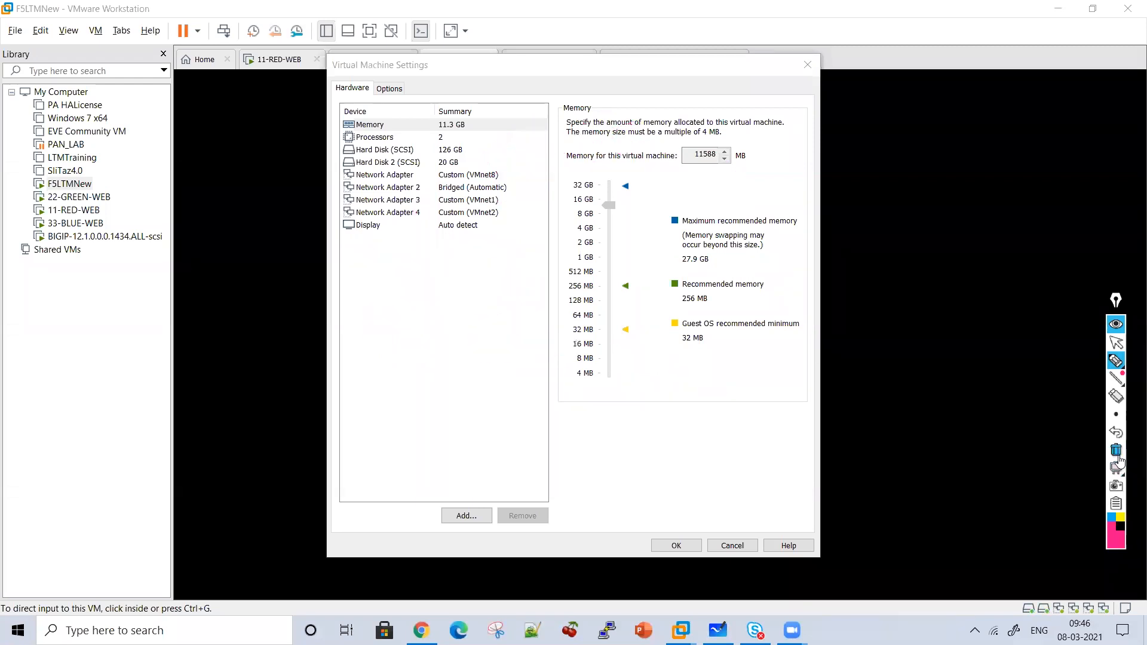
click(1117, 342)
click(721, 546)
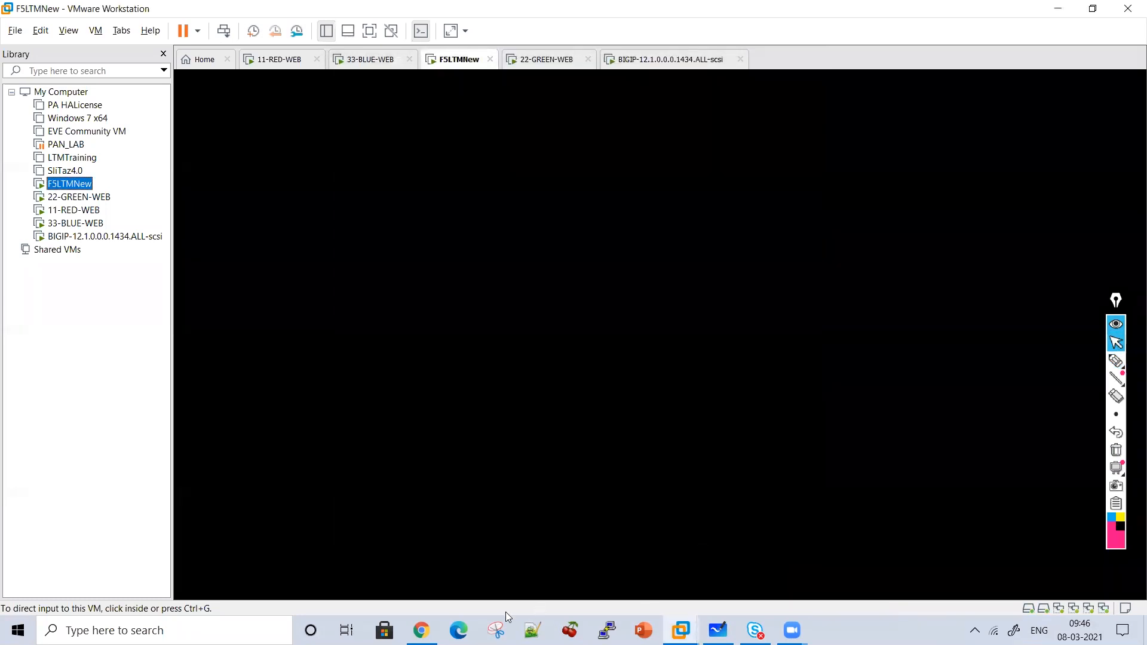
Log back in to the expired bigip1 session with the admin credentials.
click(421, 630)
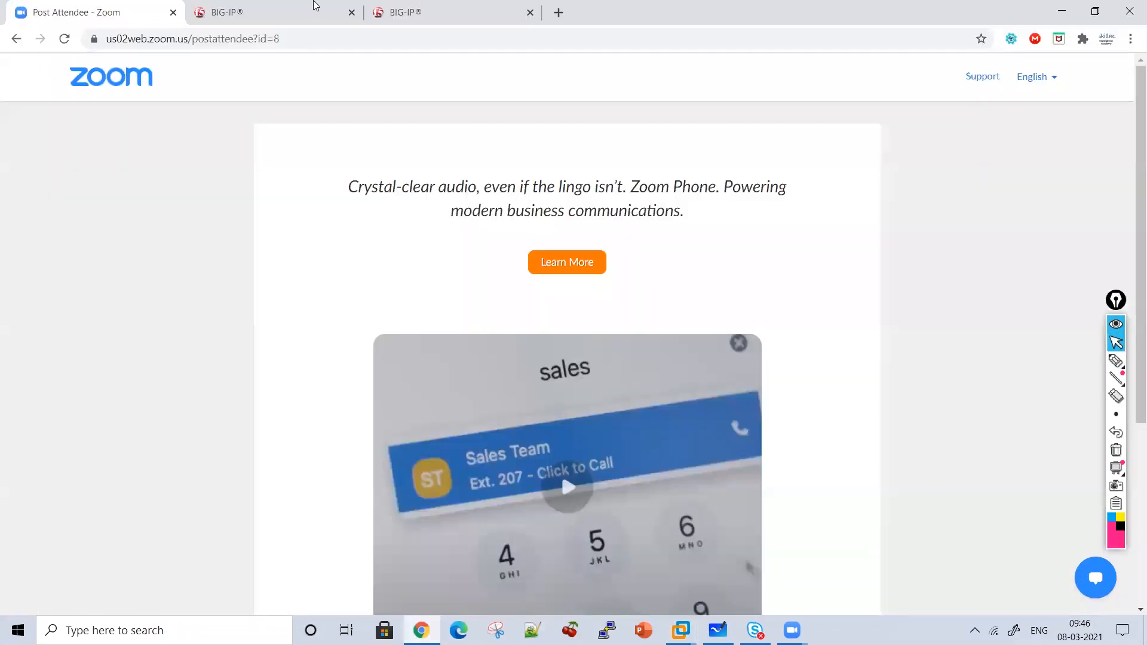
click(312, 7)
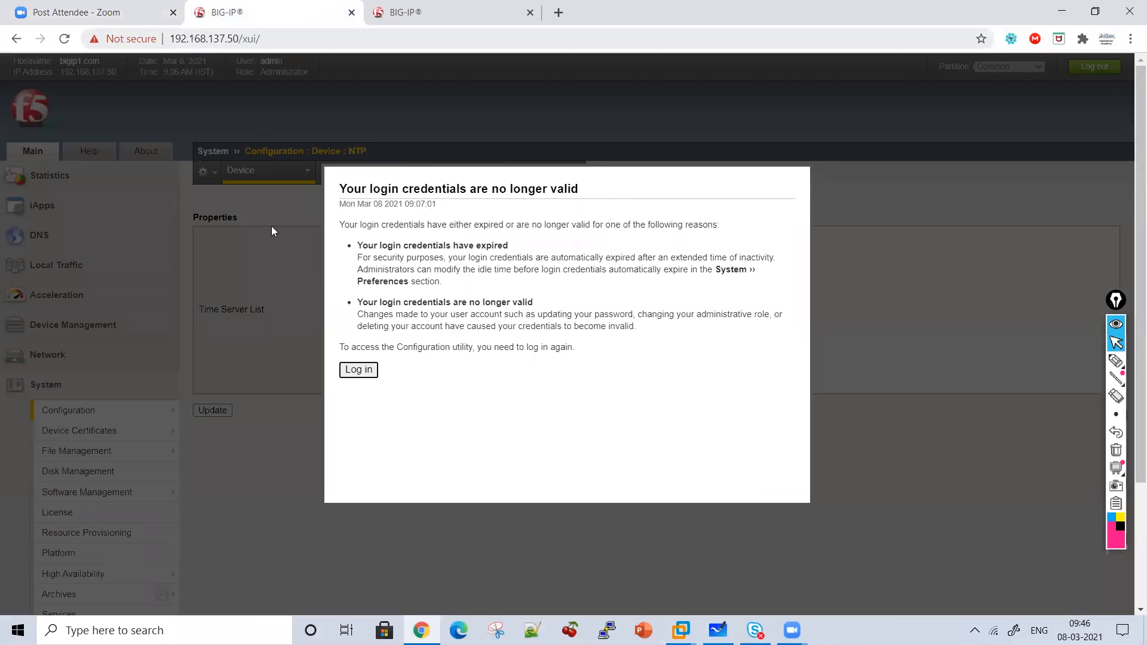
click(374, 371)
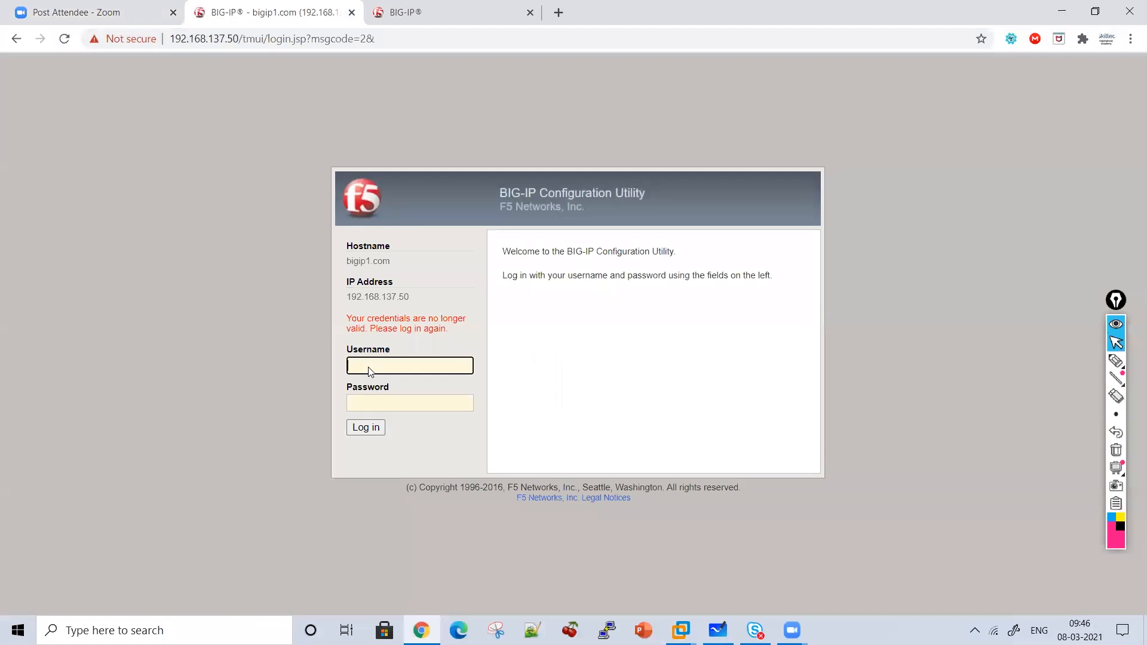
key(Tab)
text(admin)
key(Return)
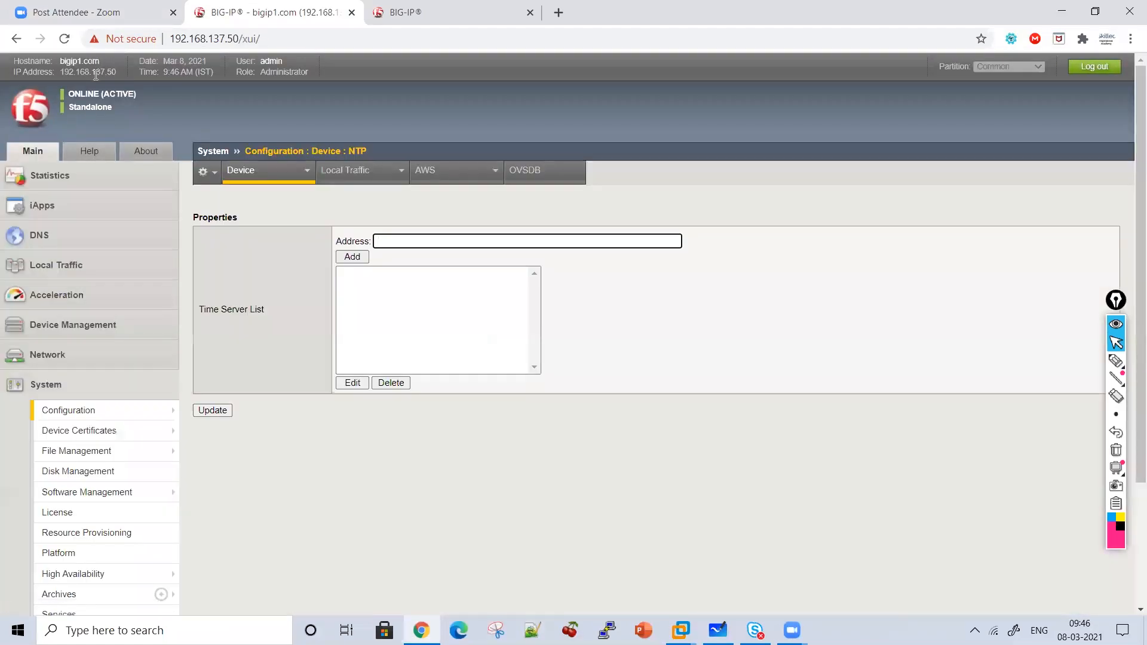
Log back in to the expired bigip2 session as admin.
click(427, 7)
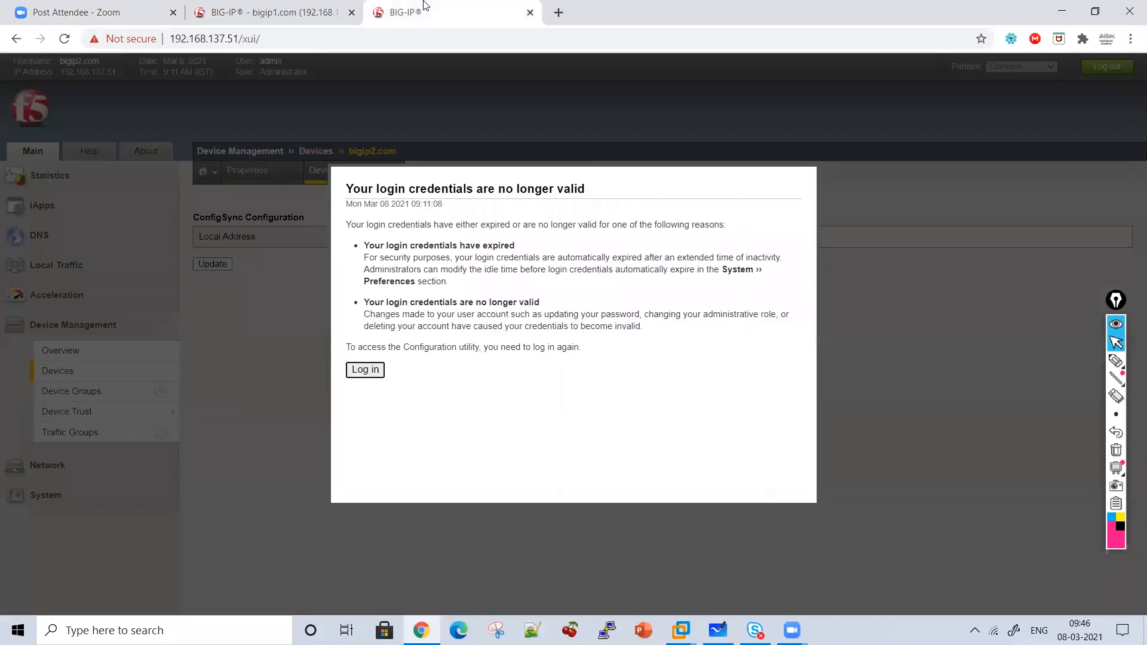
click(365, 370)
text(s)
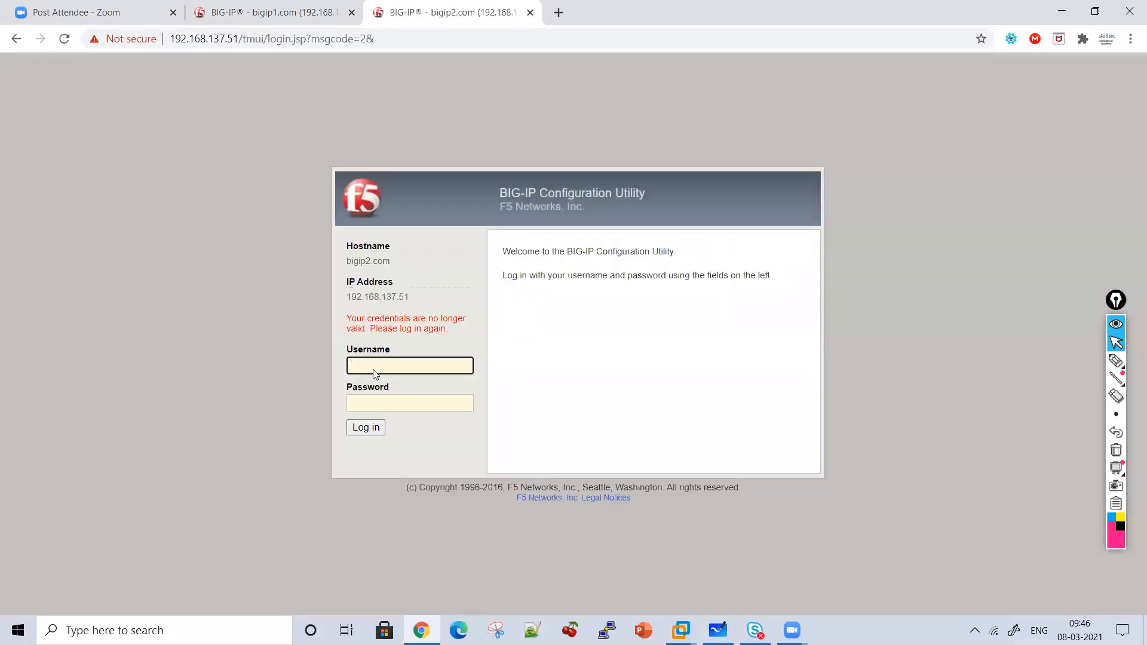
key(Tab)
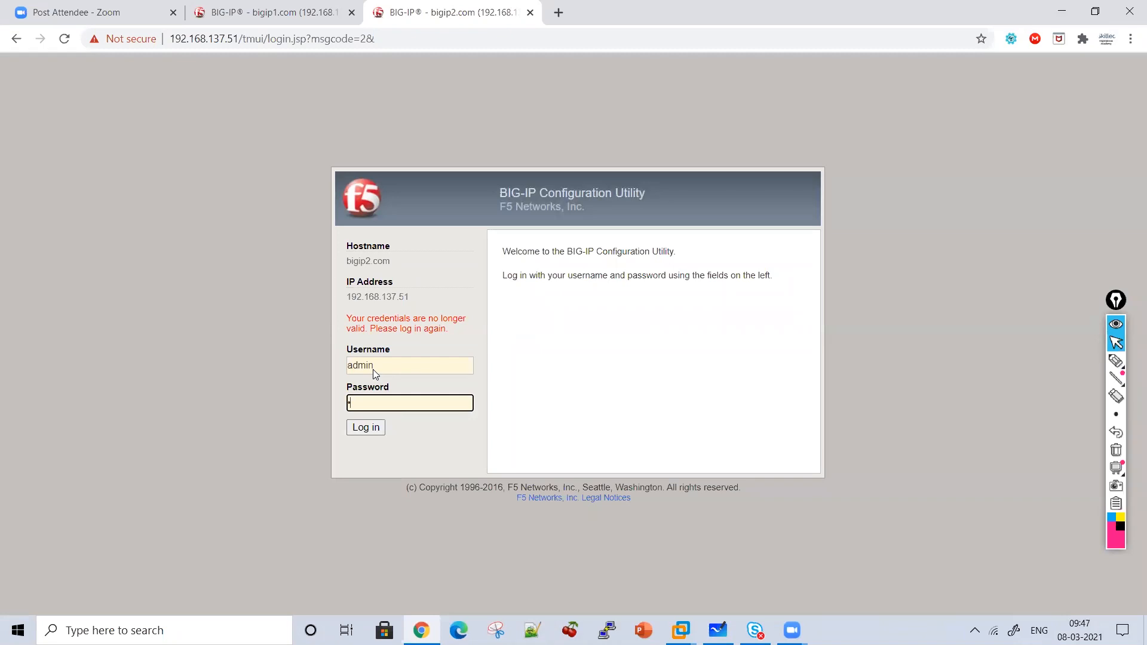
key(Return)
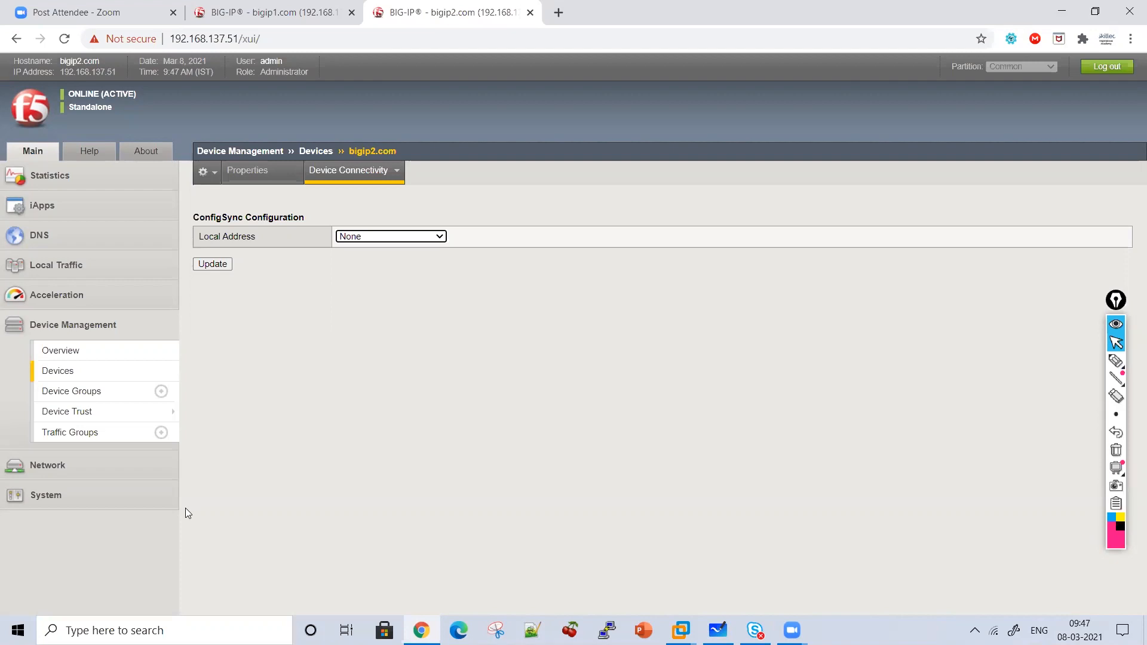
Open bigip2's System > Configuration > Device > General page and trace the navigation path in pink.
click(126, 502)
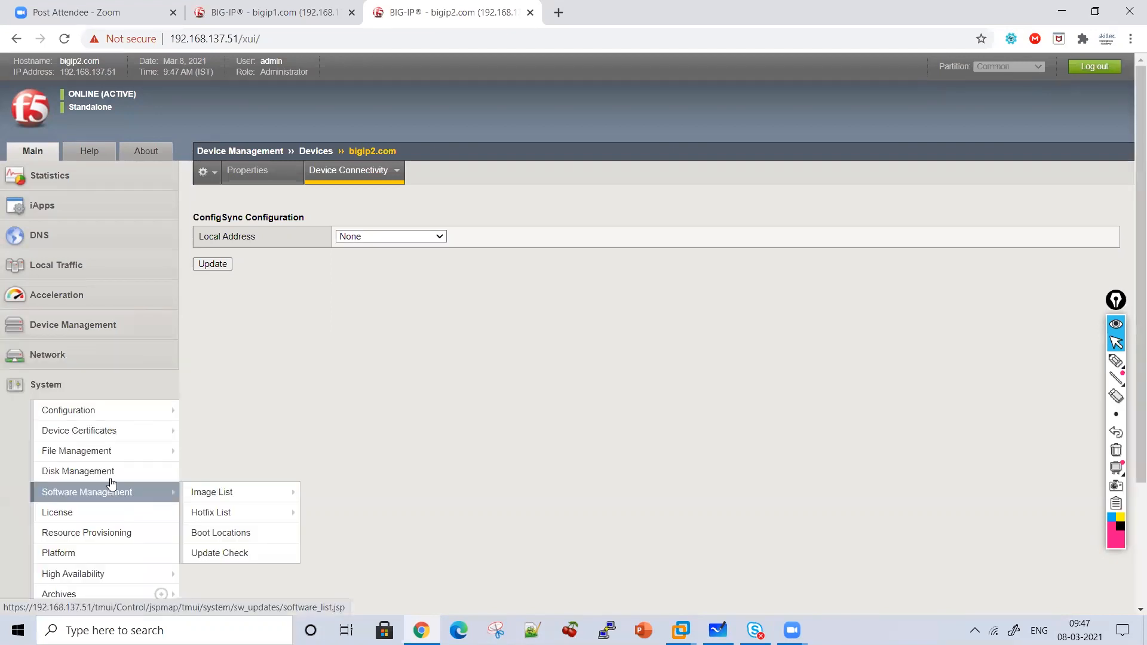
click(99, 413)
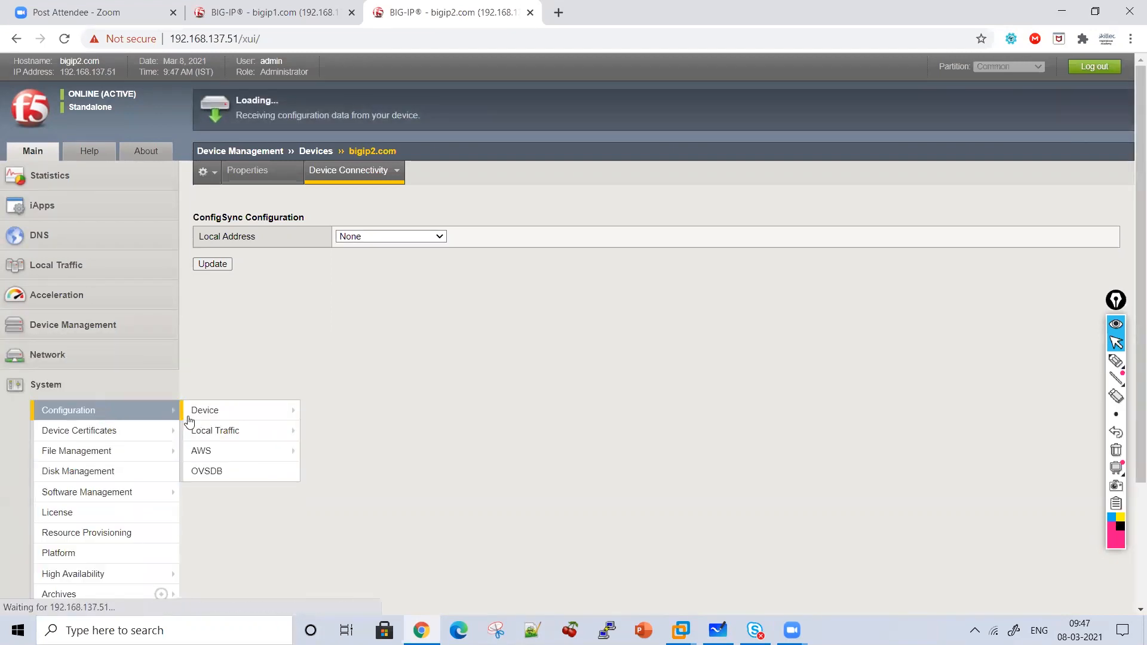
click(1116, 361)
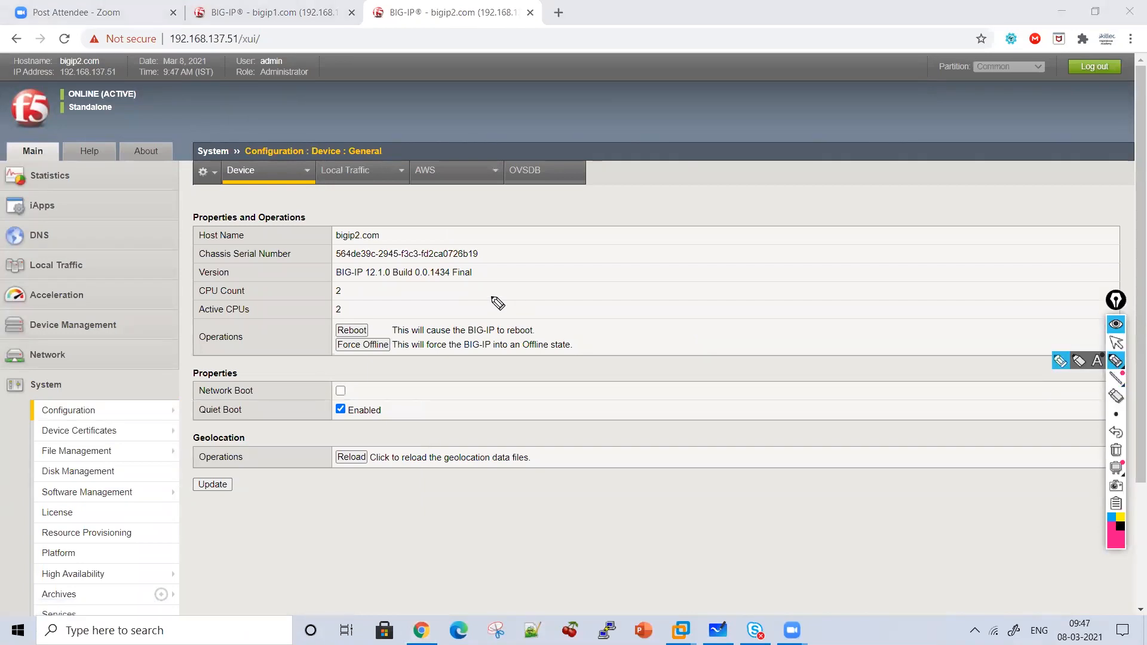
drag(465, 210, 493, 301)
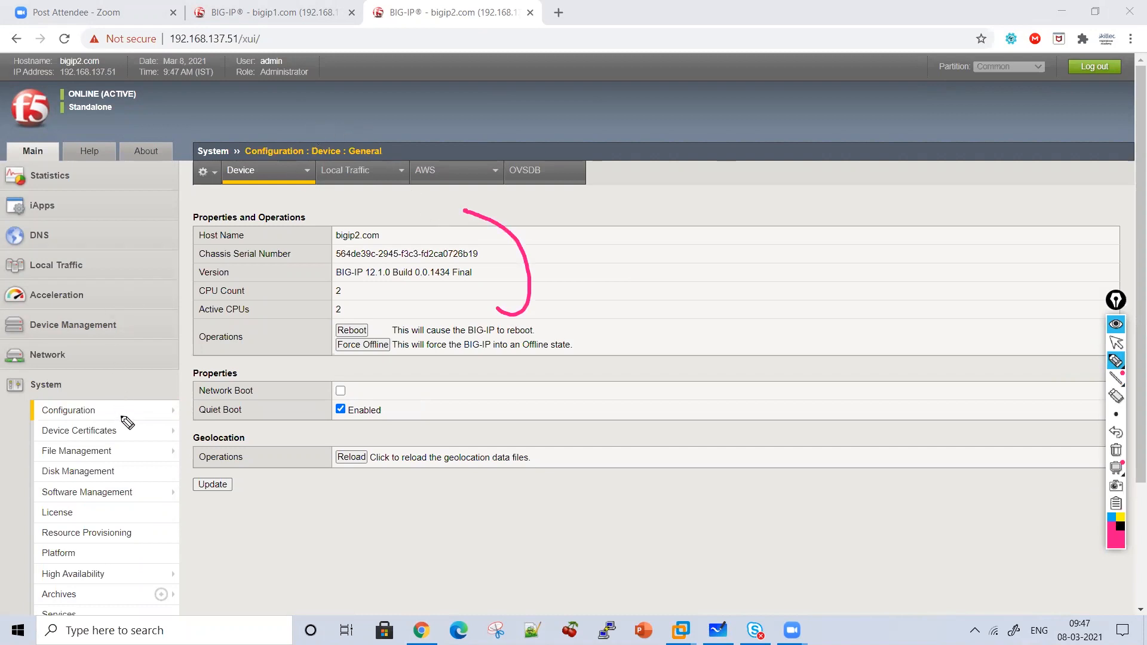
mouse_move(109, 410)
mouse_down()
mouse_move(138, 410)
mouse_move(183, 157)
mouse_move(353, 137)
mouse_up()
Handwrite and underline Version beside the version details, plus labels in the banner area.
mouse_move(554, 240)
mouse_down()
mouse_move(612, 263)
mouse_move(645, 251)
mouse_move(657, 269)
mouse_move(697, 253)
mouse_move(743, 256)
mouse_move(768, 283)
mouse_up()
drag(627, 295, 772, 301)
drag(641, 329, 741, 329)
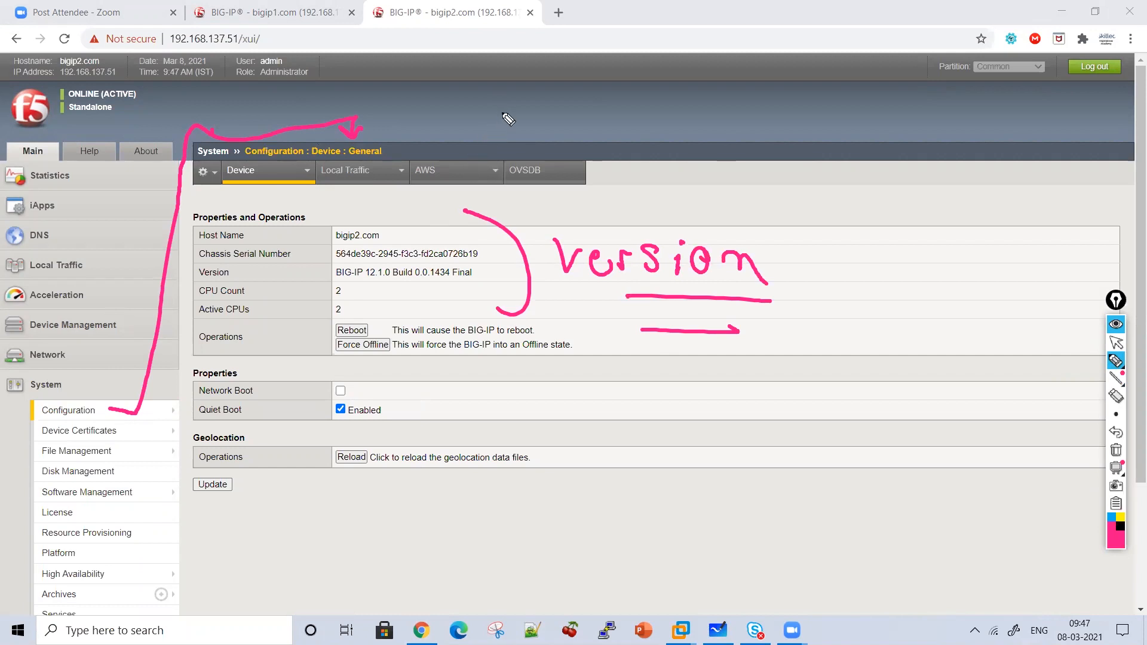
mouse_move(680, 126)
mouse_down()
mouse_move(680, 161)
mouse_move(708, 144)
mouse_move(724, 153)
mouse_move(768, 136)
mouse_move(814, 169)
mouse_move(809, 180)
mouse_move(863, 194)
mouse_move(890, 157)
mouse_up()
drag(872, 174, 900, 190)
mouse_move(932, 170)
mouse_down()
mouse_move(962, 198)
mouse_move(839, 192)
mouse_up()
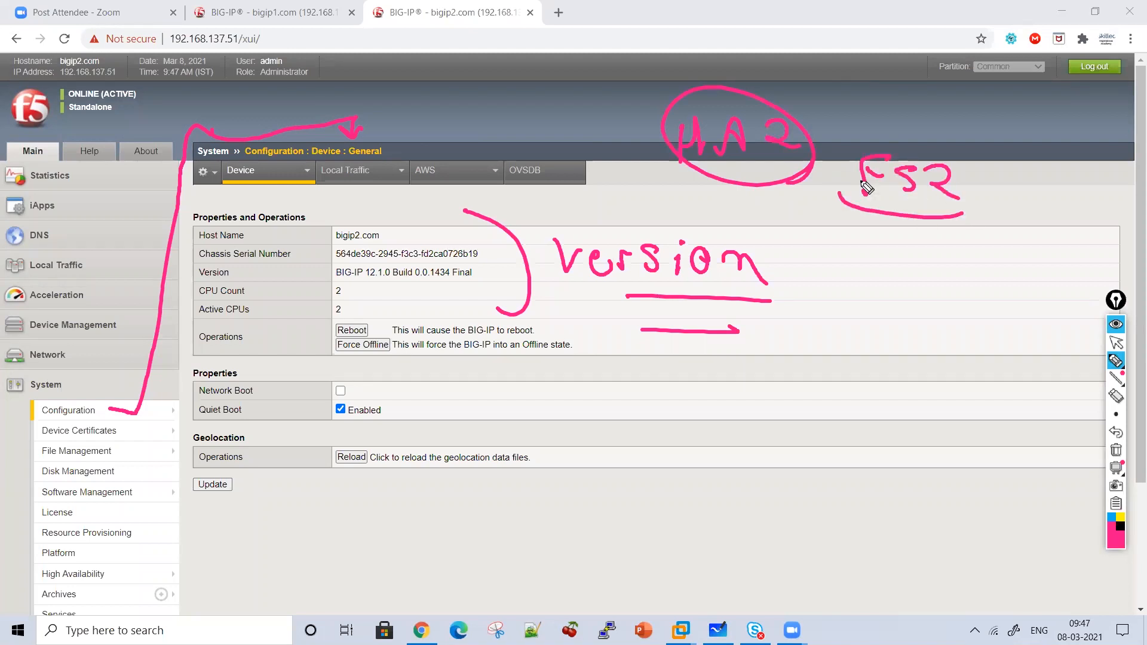
Open bigip1's General device page and underline its BIG-IP 12.1.0 Build 0.0.1434 Final version.
click(1117, 344)
click(306, 17)
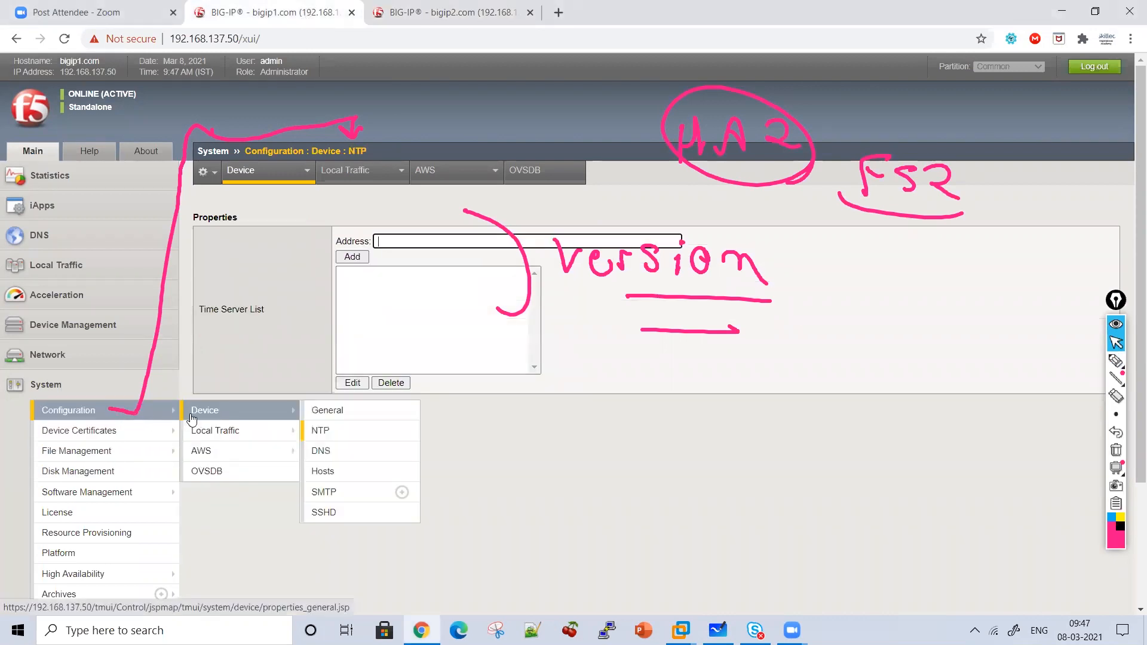
click(192, 412)
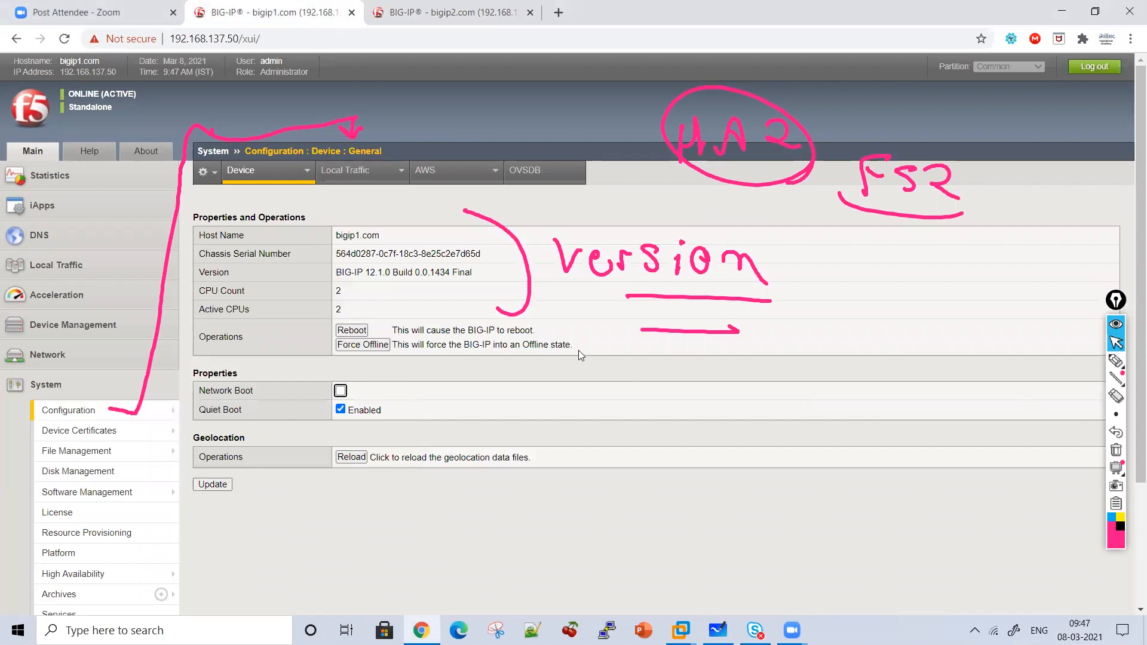
click(1116, 361)
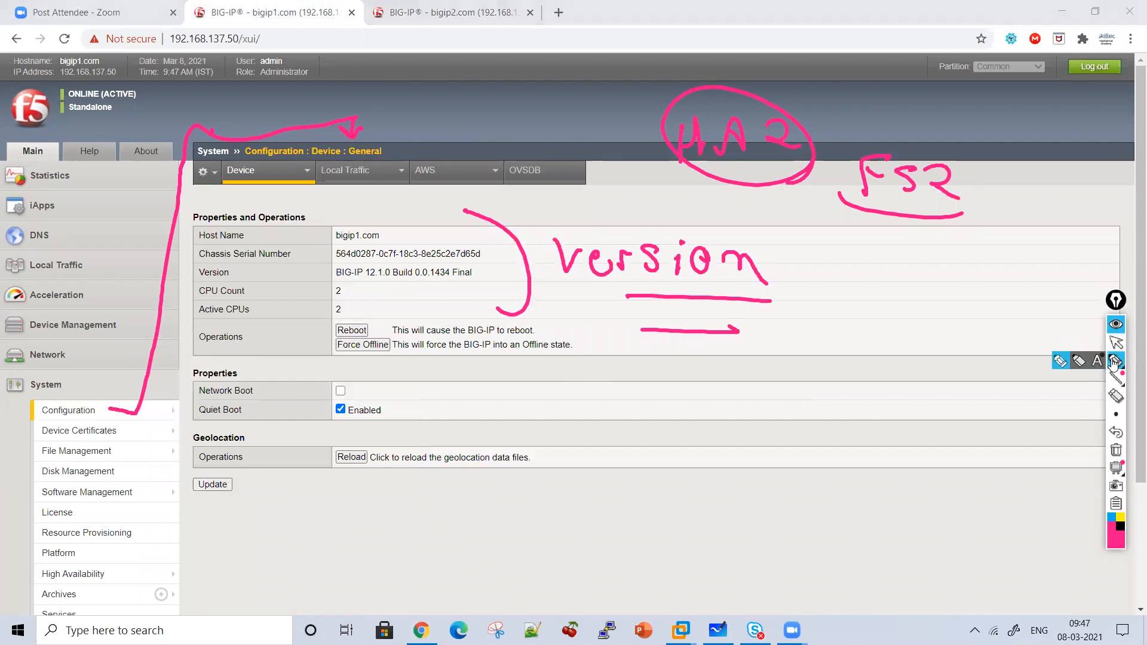
drag(351, 285, 488, 287)
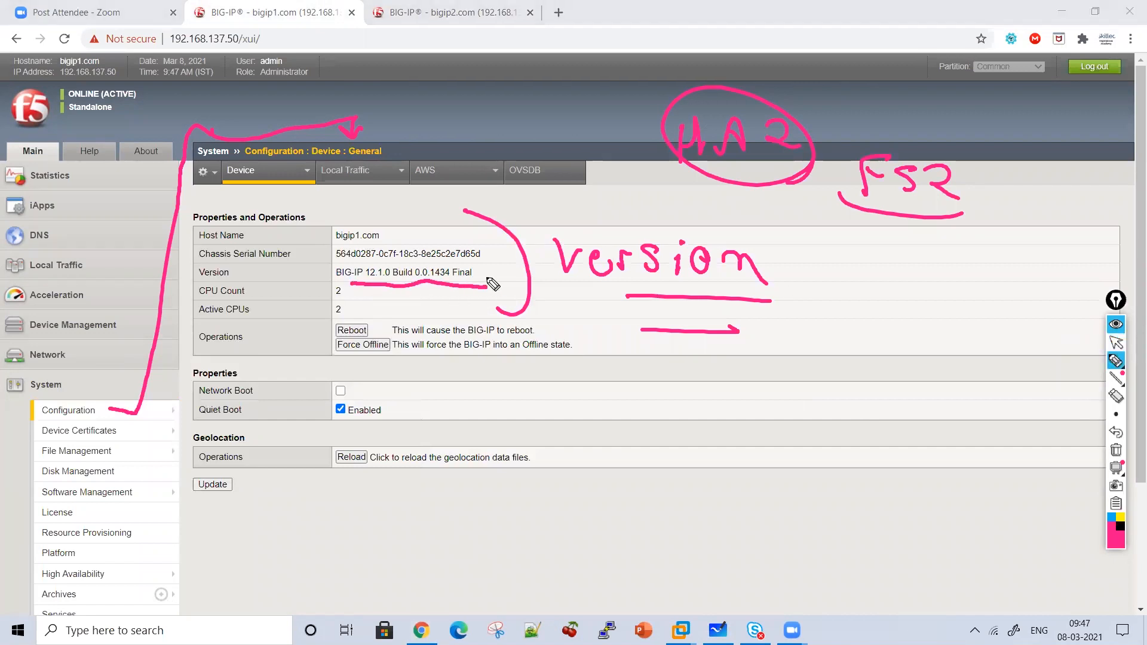
Flip between the bigip2 and bigip1 tabs to compare their versions.
click(446, 12)
click(1117, 343)
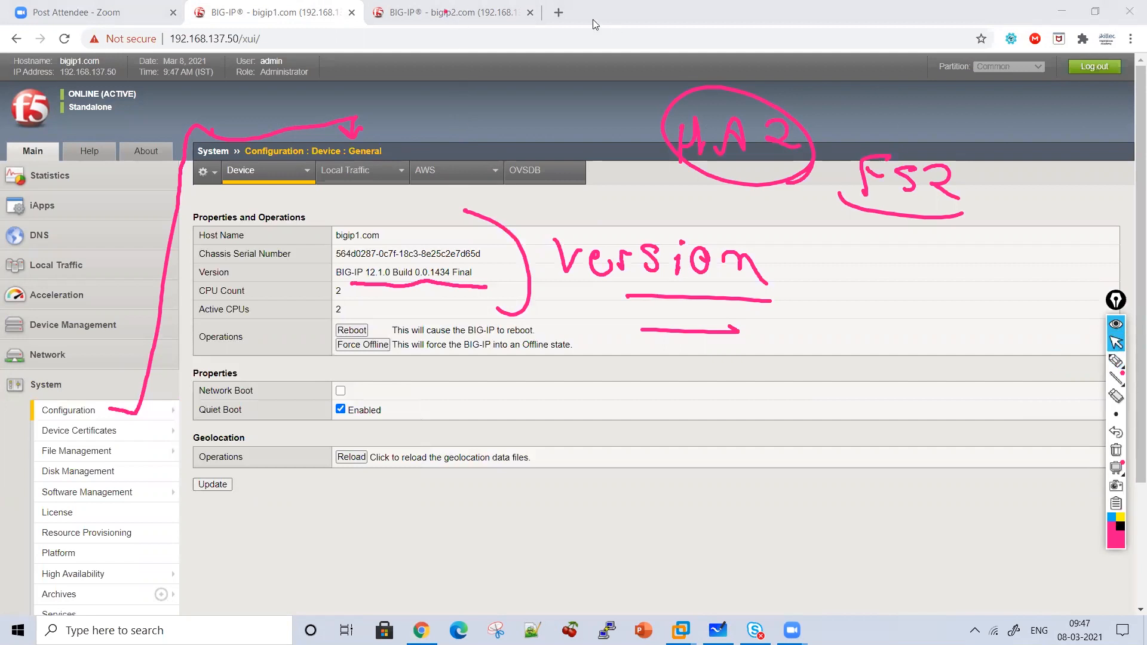
click(505, 13)
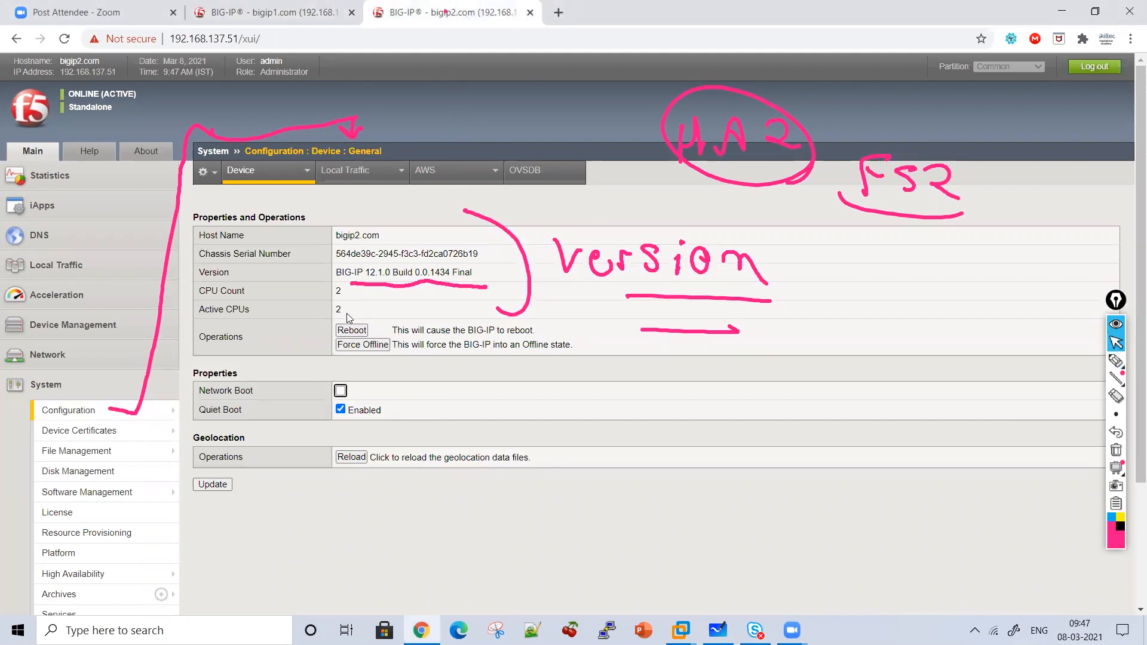
click(251, 12)
On bigip2's General page, wipe the old ink and handwrite "License of Same Module" in pink.
click(422, 5)
click(1117, 450)
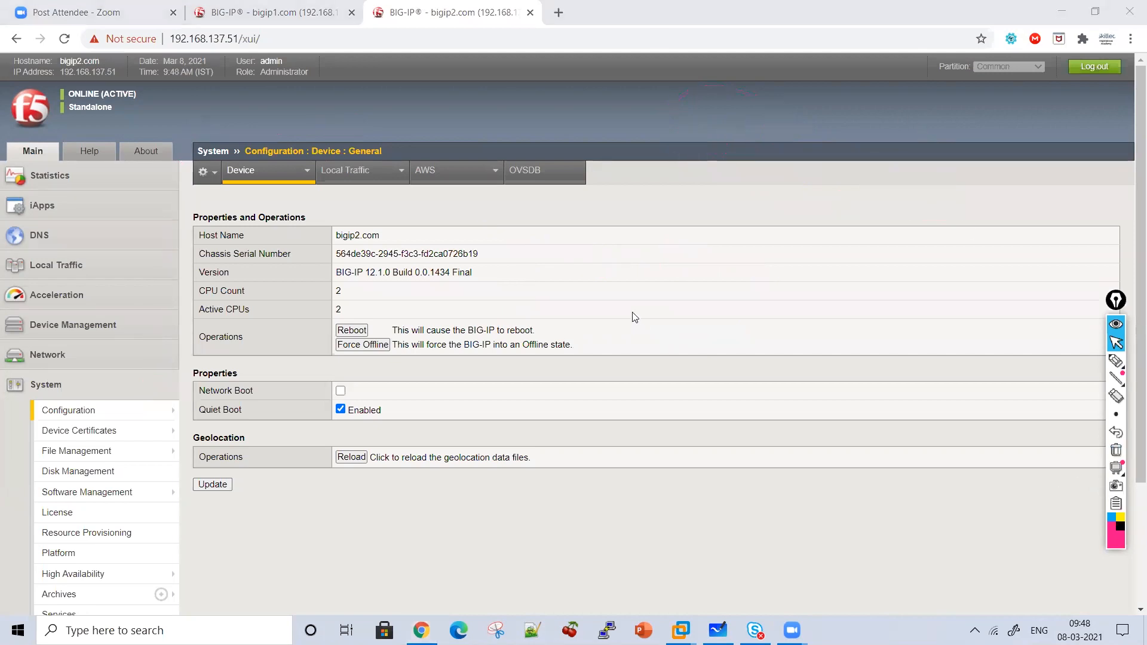
click(1116, 361)
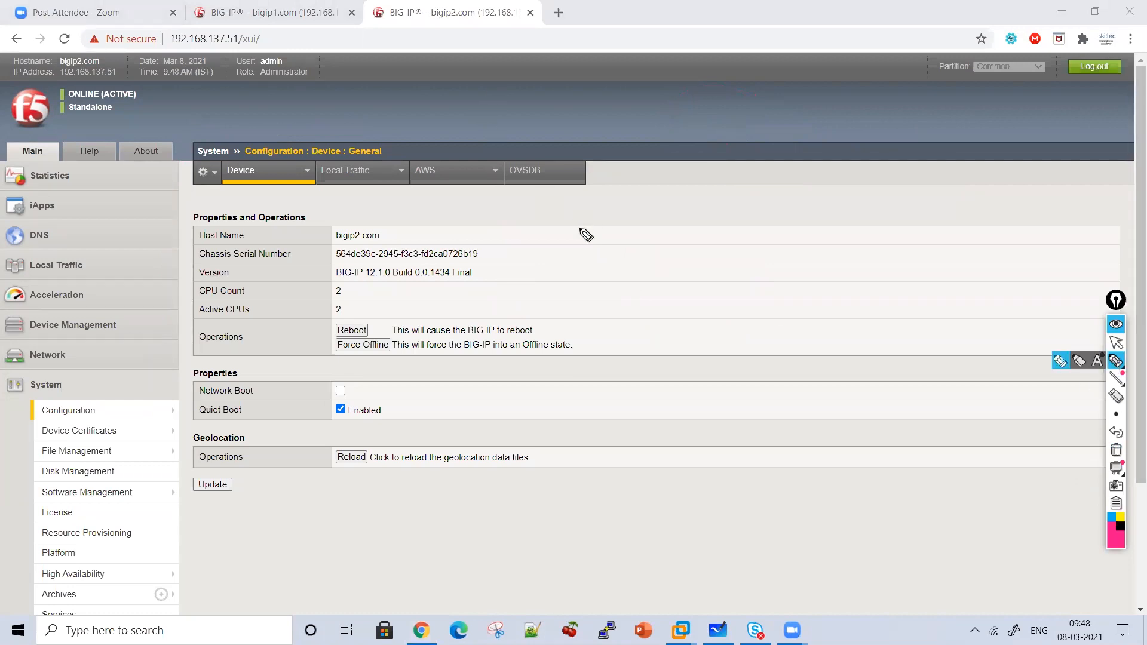
mouse_move(578, 206)
mouse_down()
mouse_move(687, 248)
mouse_move(694, 239)
mouse_move(736, 251)
mouse_move(834, 240)
mouse_move(897, 206)
mouse_move(736, 313)
mouse_move(835, 328)
mouse_move(725, 374)
mouse_move(755, 401)
mouse_move(803, 375)
mouse_move(880, 392)
mouse_move(798, 421)
mouse_move(746, 422)
mouse_up()
click(629, 419)
mouse_move(628, 420)
mouse_down()
mouse_move(725, 491)
mouse_move(617, 532)
mouse_move(659, 507)
mouse_move(729, 505)
mouse_move(743, 533)
mouse_move(777, 543)
mouse_up()
Add the LTM notes at top right, then erase all annotations.
mouse_move(921, 138)
mouse_down()
mouse_move(916, 174)
mouse_move(992, 156)
mouse_move(1054, 173)
mouse_move(1067, 197)
mouse_move(991, 225)
mouse_move(1050, 236)
mouse_move(1066, 263)
mouse_up()
drag(1007, 290, 1015, 302)
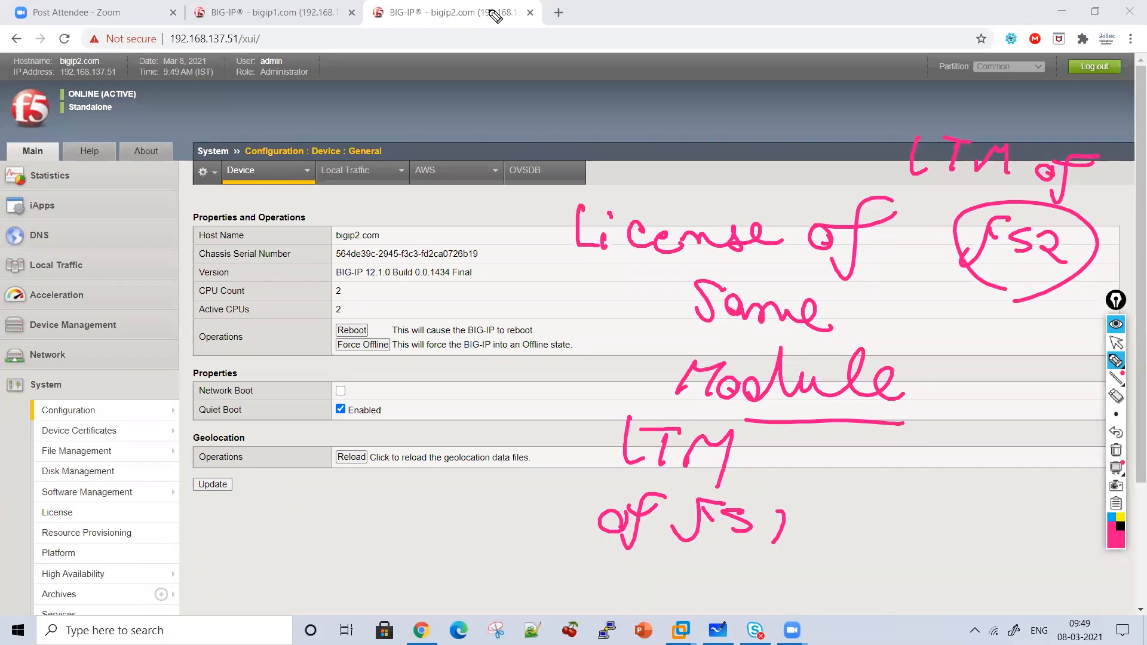
click(1117, 450)
click(1116, 342)
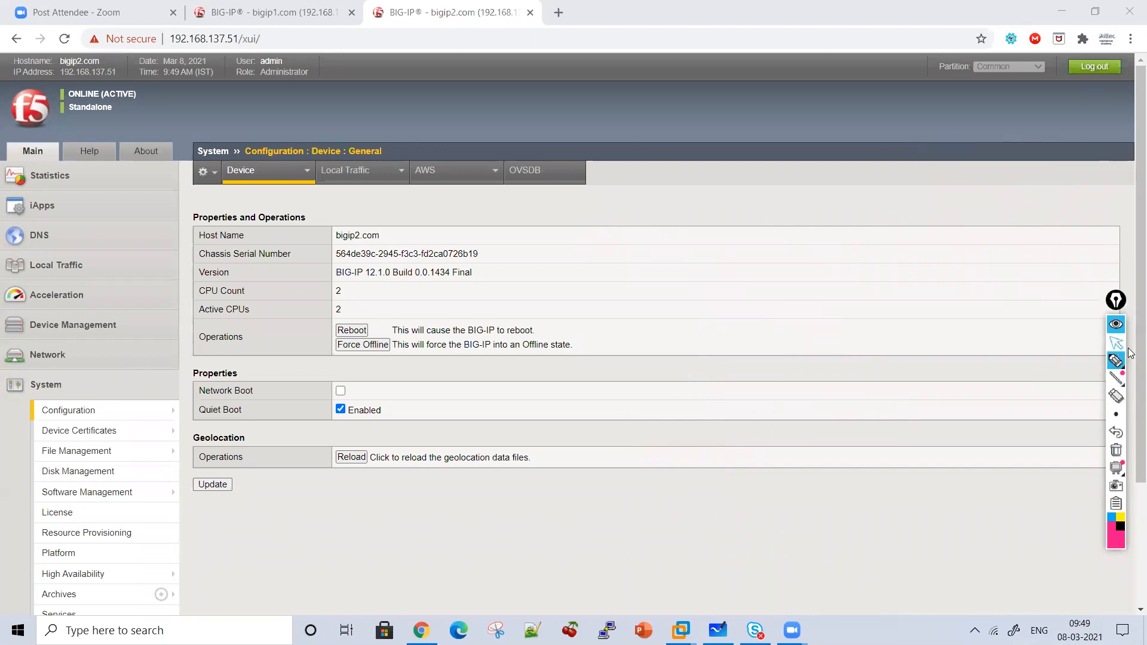
scroll(1129, 536, down, 3)
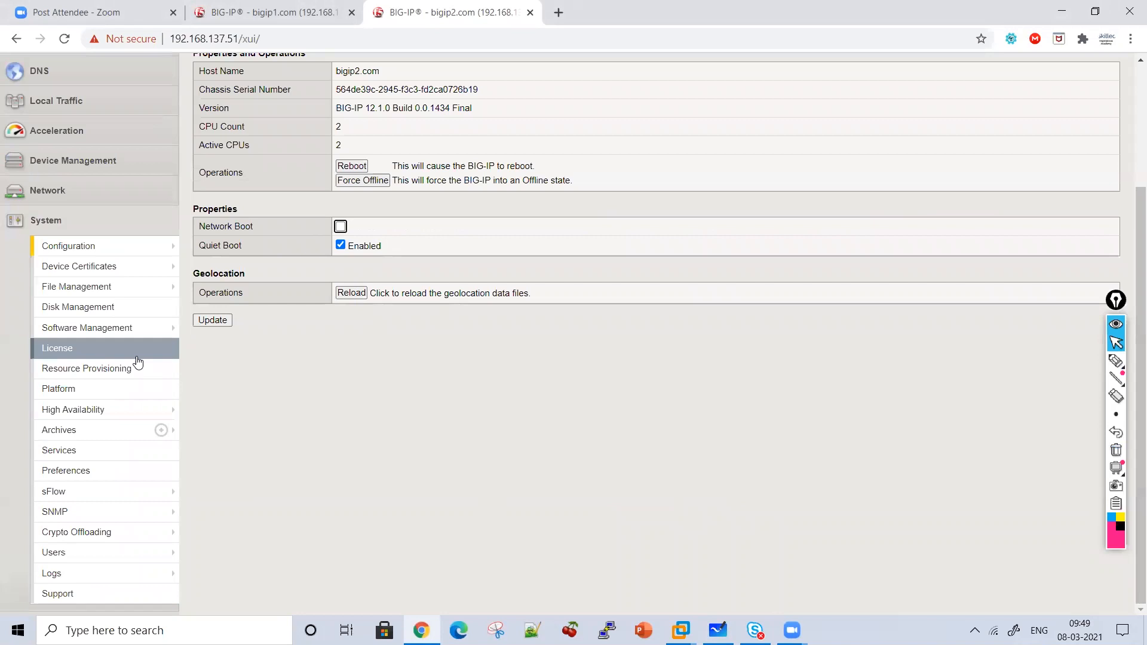
scroll(110, 375, up, 1)
click(87, 451)
click(1116, 361)
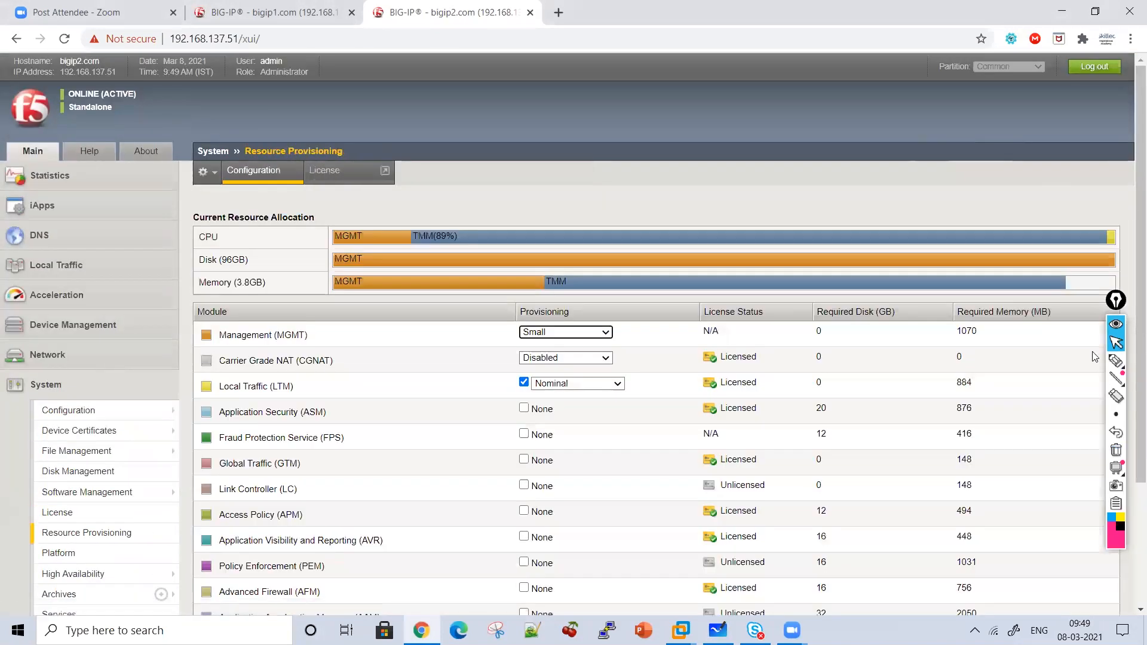
click(1117, 342)
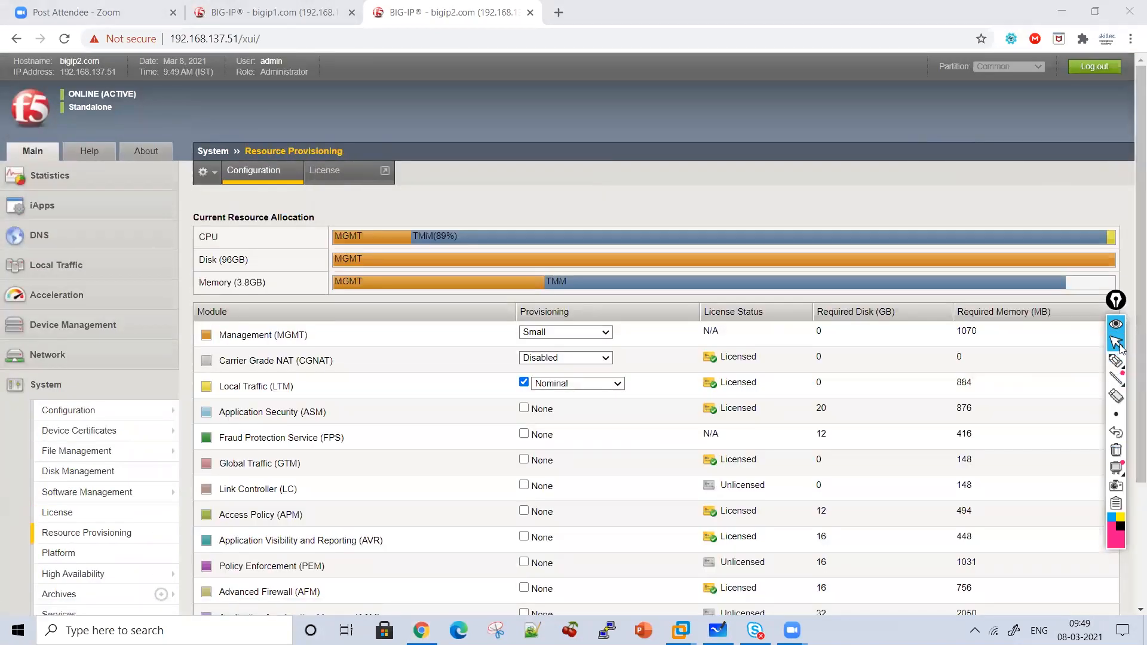
right_click(1129, 437)
drag(1129, 449, 1129, 515)
scroll(1130, 519, down, 2)
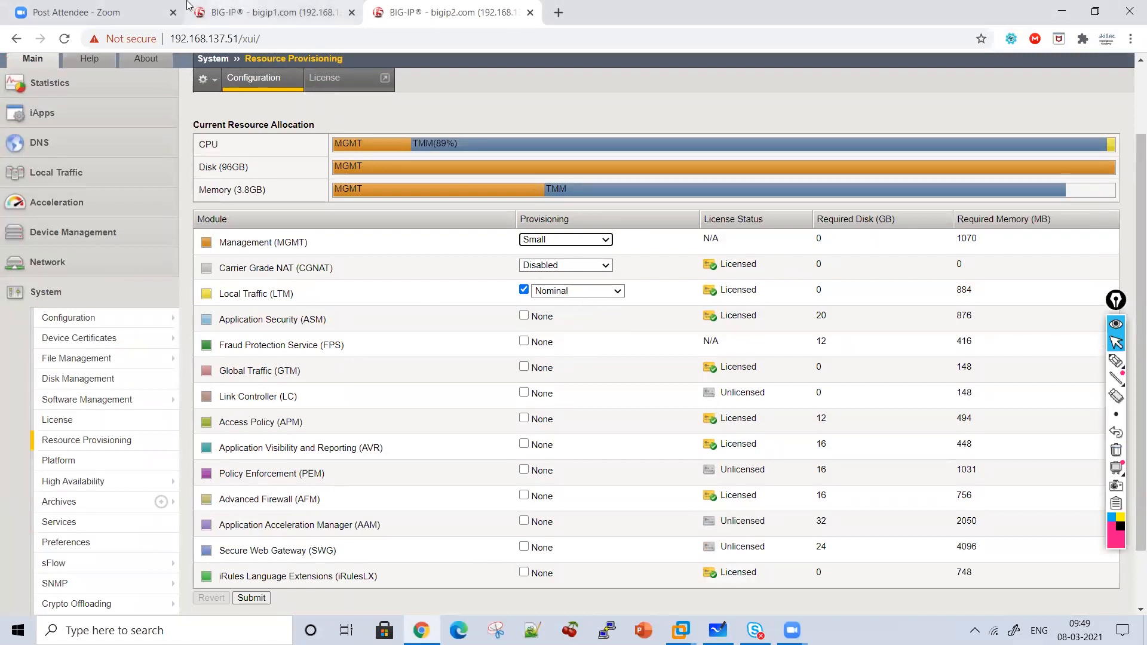
click(227, 12)
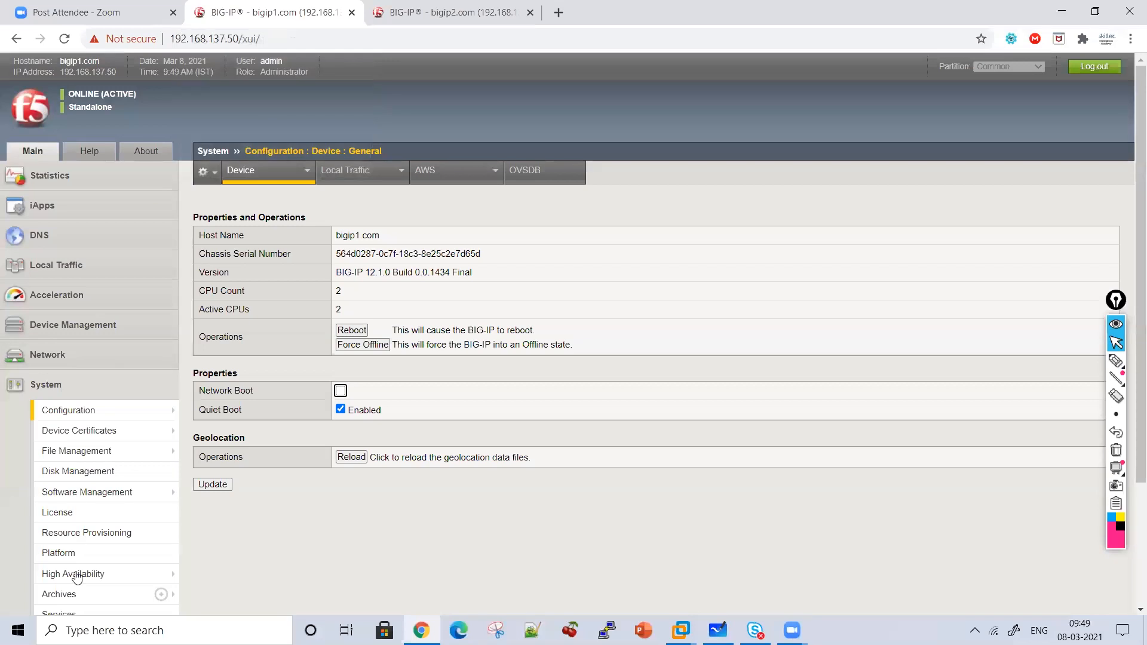
click(66, 534)
drag(1130, 337, 1130, 413)
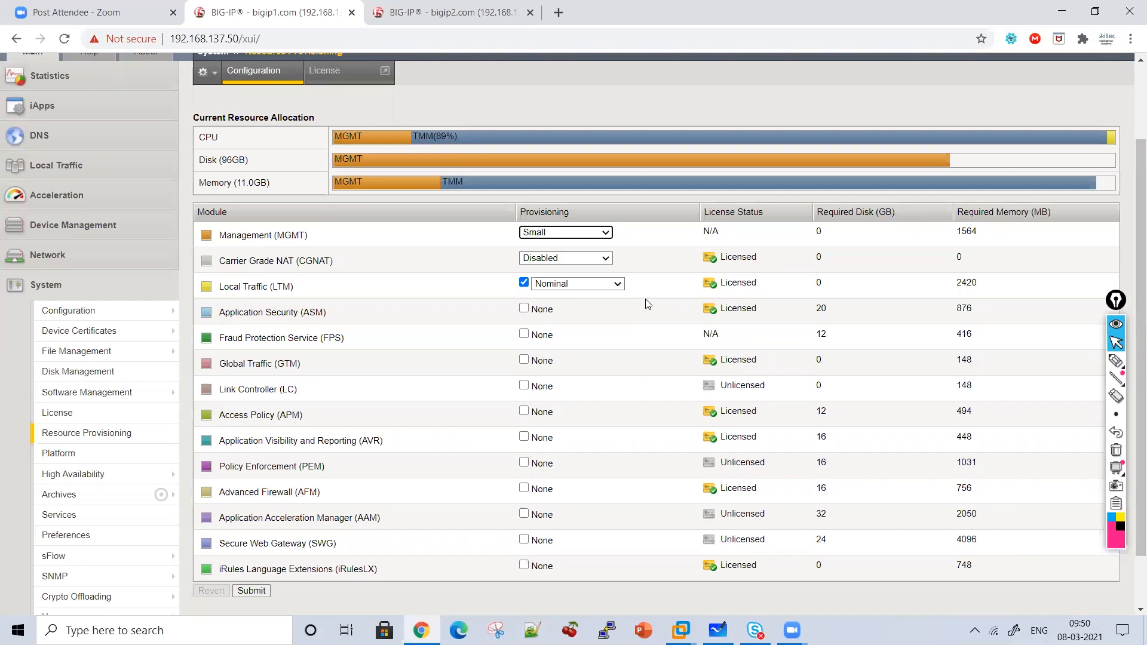
click(1117, 458)
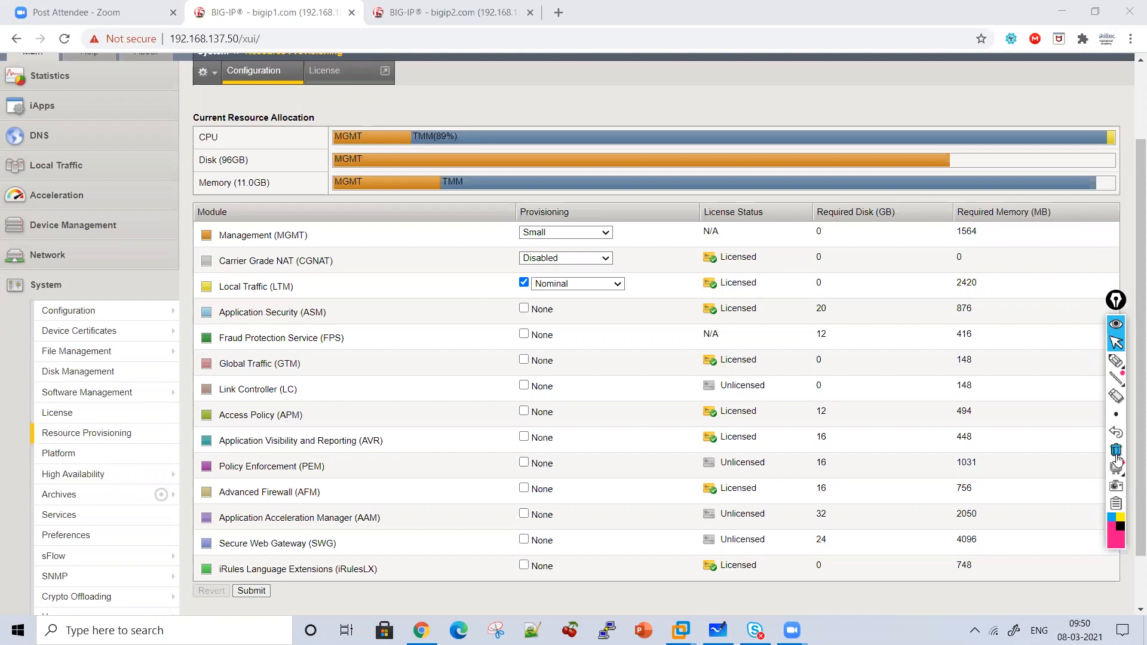
click(1115, 361)
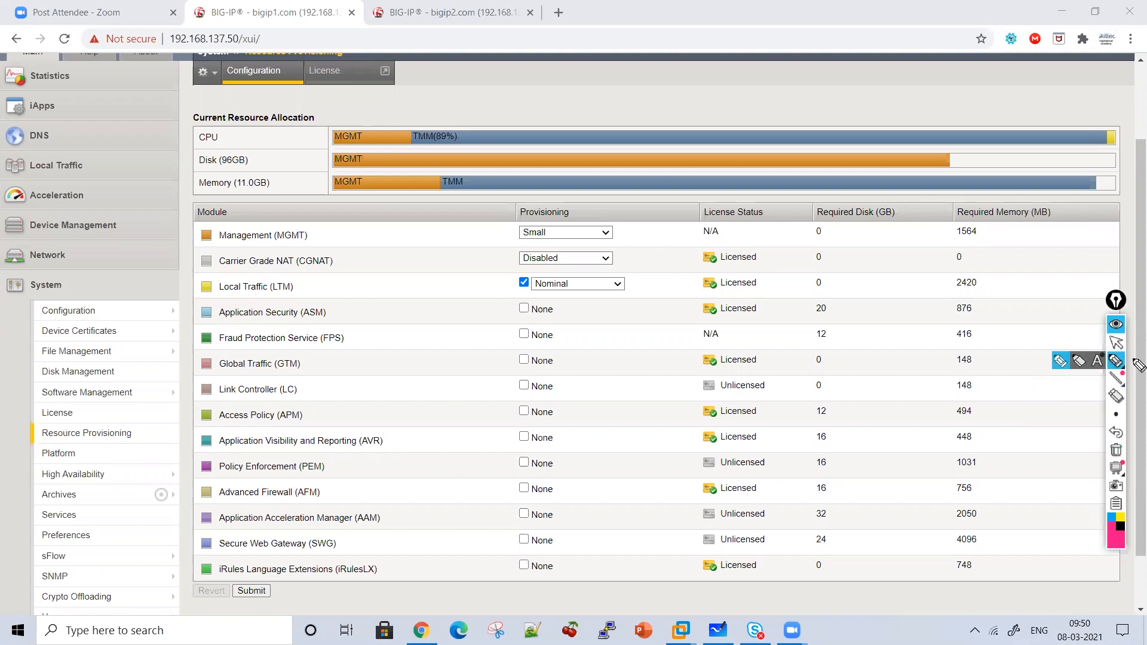
click(1115, 341)
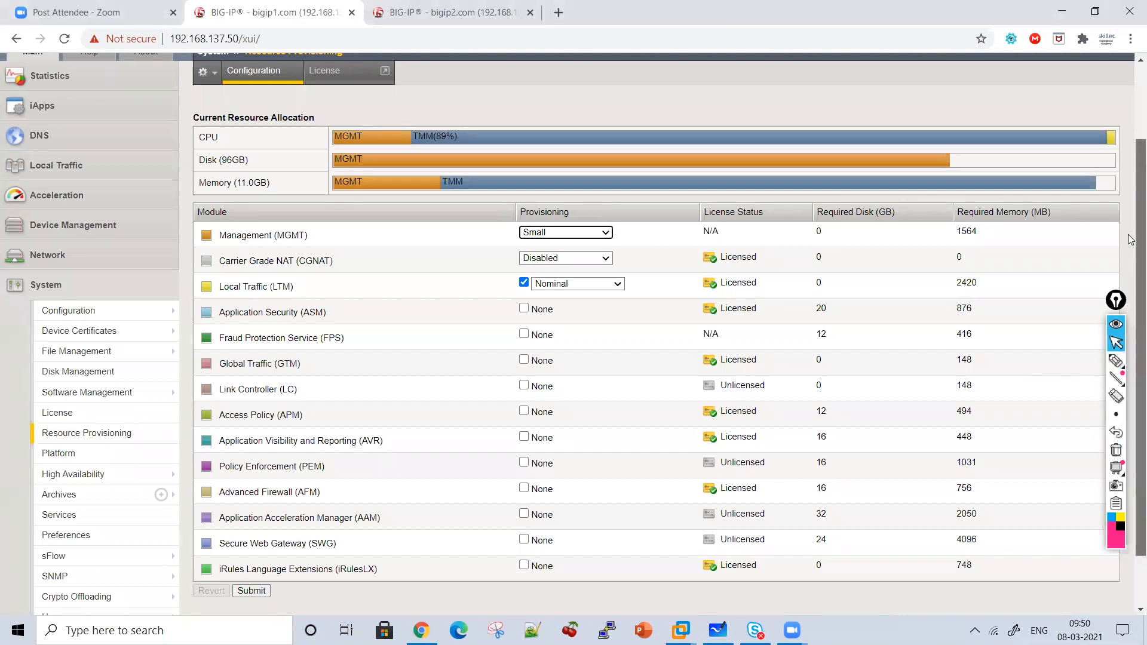
scroll(1130, 197, up, 2)
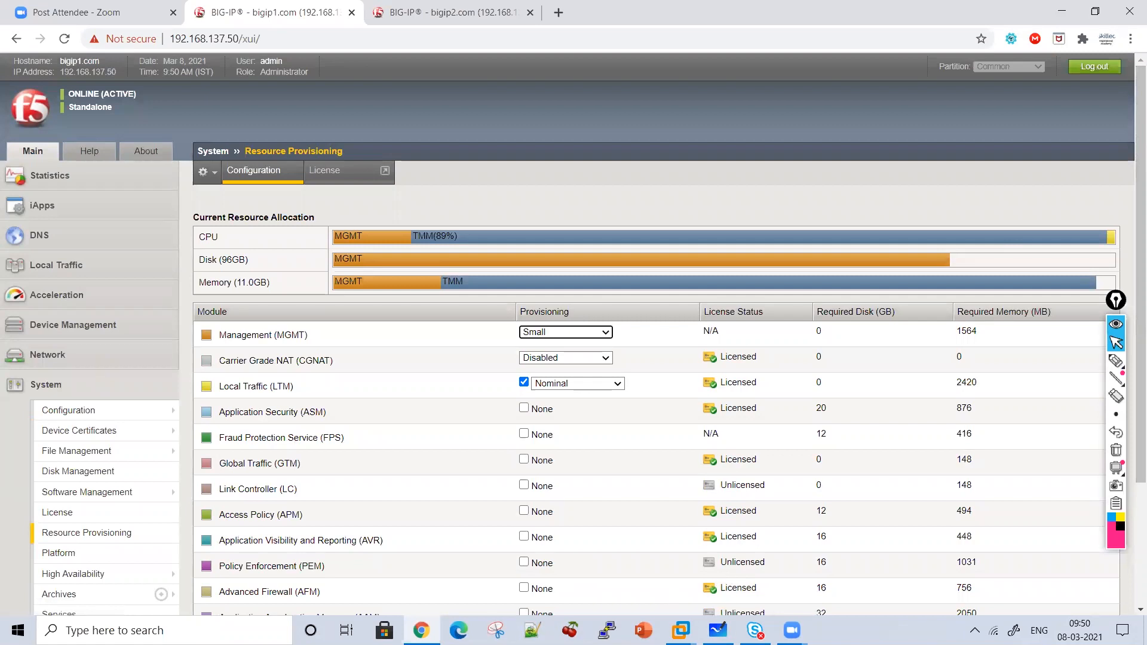
On the whiteboard, write items 1 Same version and 2 License Box LTM in pink.
key(alt+Tab)
mouse_move(1113, 362)
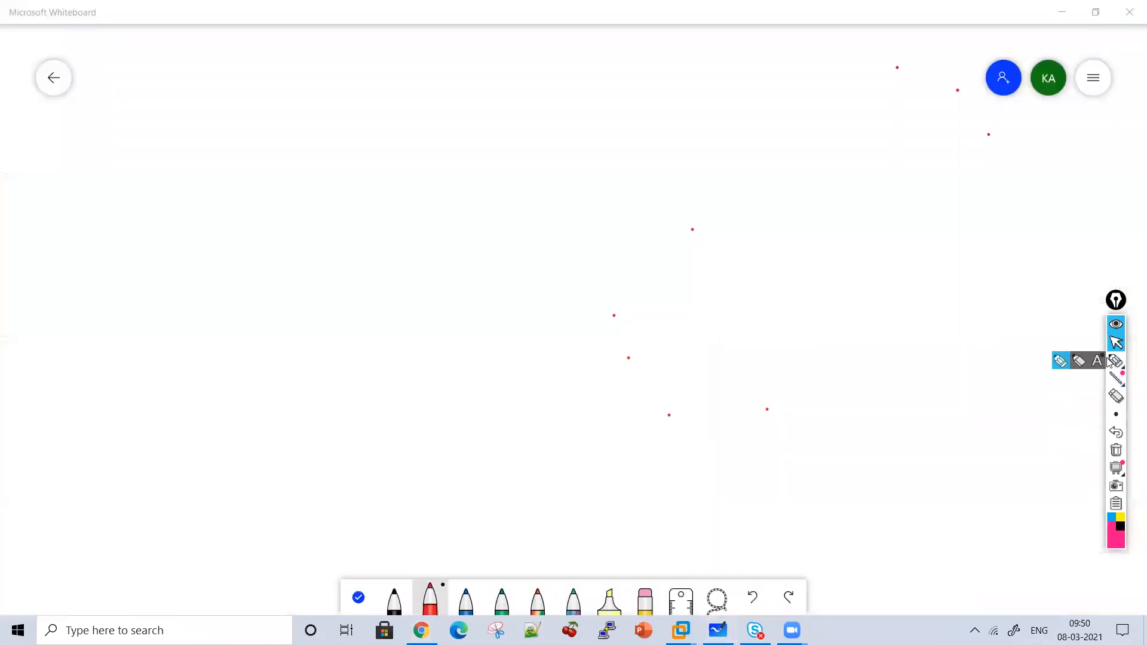
click(1115, 363)
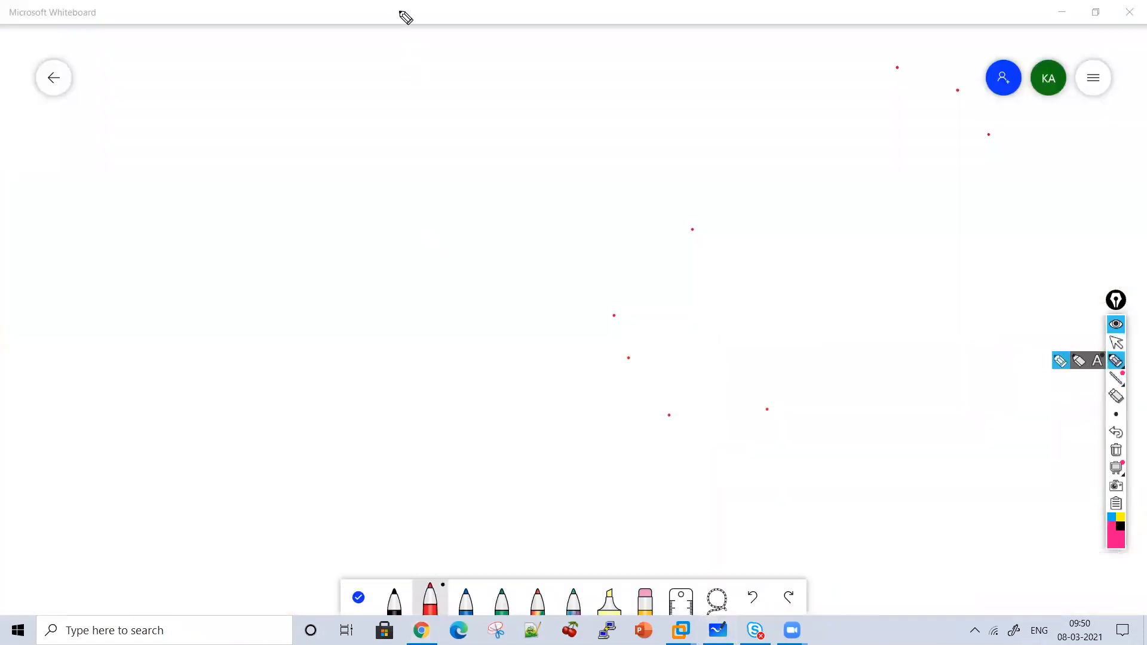
mouse_move(343, 122)
mouse_down()
mouse_move(432, 149)
mouse_move(523, 141)
mouse_move(584, 120)
mouse_move(650, 137)
mouse_move(454, 182)
mouse_move(264, 164)
mouse_move(245, 246)
mouse_move(260, 275)
mouse_move(351, 228)
mouse_move(366, 266)
mouse_move(392, 251)
mouse_move(451, 273)
mouse_move(577, 239)
mouse_move(689, 249)
mouse_move(728, 135)
mouse_move(798, 242)
mouse_move(845, 221)
mouse_move(855, 247)
mouse_up()
mouse_move(252, 310)
mouse_down()
mouse_move(301, 357)
mouse_move(371, 317)
mouse_move(491, 345)
mouse_move(525, 333)
mouse_move(619, 349)
mouse_move(717, 335)
mouse_move(761, 343)
mouse_move(783, 330)
mouse_move(799, 344)
mouse_move(855, 349)
mouse_move(874, 318)
mouse_move(927, 354)
mouse_move(871, 323)
mouse_up()
Add item 3, Network Configuration, with Floating and Dedicated Vlan for HA beneath it.
drag(564, 368, 564, 412)
drag(547, 386, 582, 384)
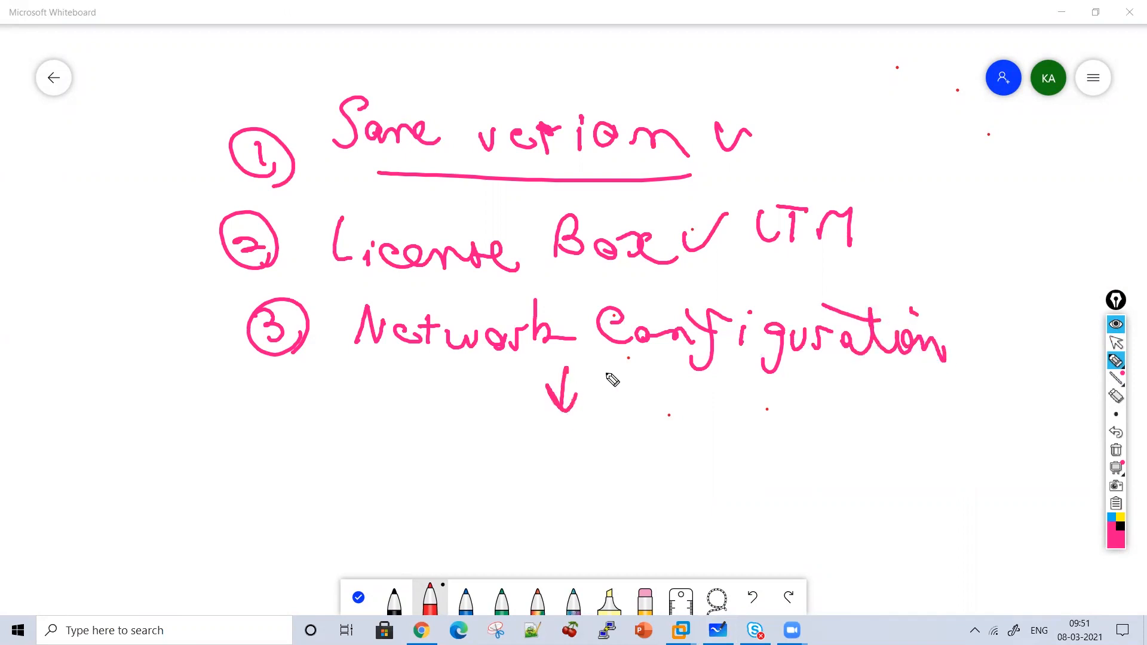
drag(423, 434, 398, 448)
mouse_move(444, 418)
mouse_down()
mouse_move(471, 445)
mouse_move(491, 438)
mouse_move(596, 469)
mouse_up()
drag(576, 416, 473, 411)
mouse_move(399, 482)
mouse_down()
mouse_move(419, 520)
mouse_move(479, 526)
mouse_move(530, 508)
mouse_move(607, 523)
mouse_up()
drag(624, 478, 642, 521)
drag(685, 481, 705, 475)
mouse_move(725, 459)
mouse_down()
mouse_move(730, 508)
mouse_move(825, 499)
mouse_move(853, 476)
mouse_move(922, 493)
mouse_move(963, 470)
mouse_move(959, 483)
mouse_up()
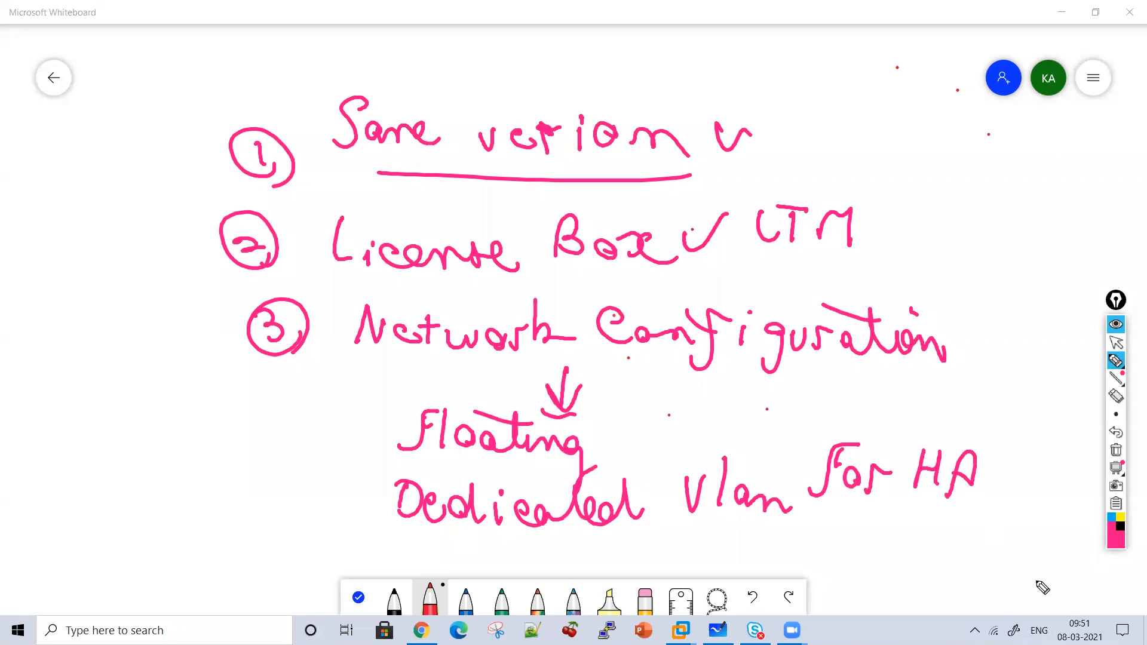
click(1118, 346)
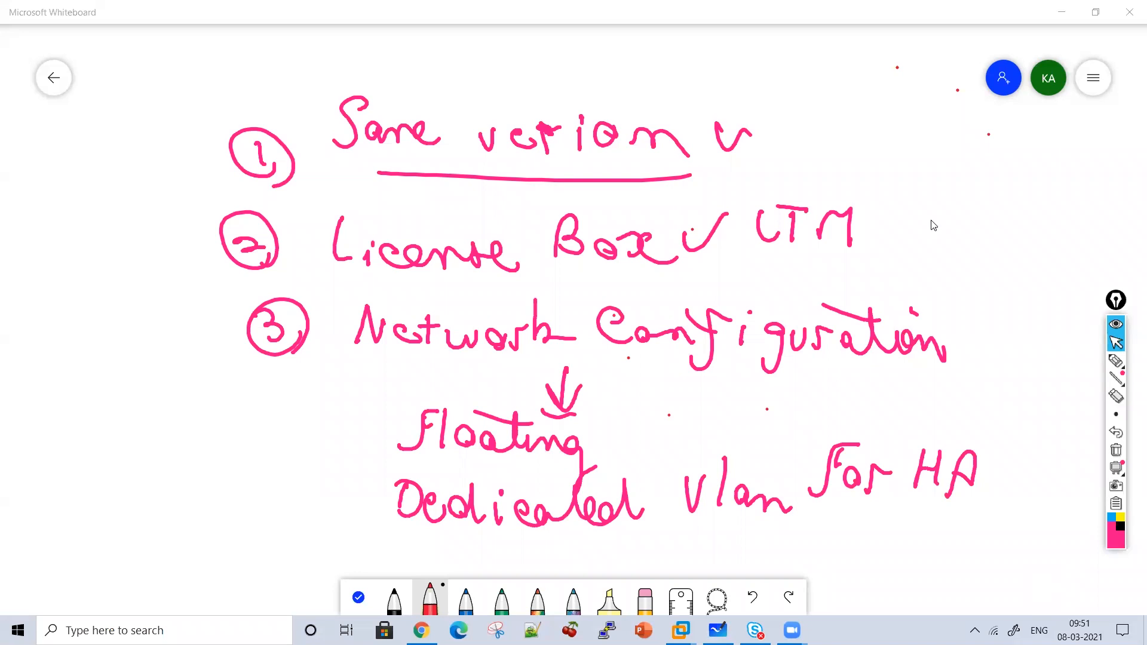
click(1116, 361)
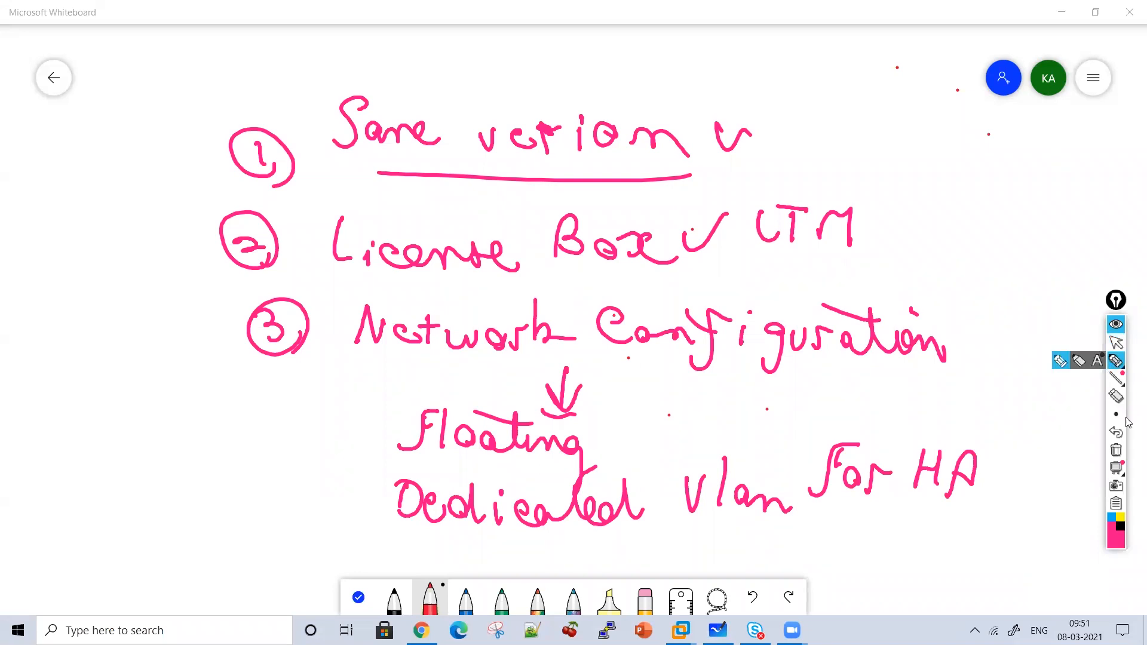
Clear the checklist and write HA → 10.1.1.0/24, underlined.
click(1117, 450)
drag(254, 107, 256, 159)
mouse_move(256, 135)
mouse_down()
mouse_move(274, 126)
mouse_move(275, 147)
mouse_up()
mouse_move(292, 147)
mouse_down()
mouse_move(317, 142)
mouse_move(299, 130)
mouse_up()
mouse_move(338, 137)
mouse_down()
mouse_move(367, 135)
mouse_move(354, 162)
mouse_up()
drag(441, 107, 441, 154)
drag(472, 125, 497, 136)
mouse_move(525, 112)
mouse_down()
mouse_move(526, 157)
mouse_move(542, 138)
mouse_up()
mouse_move(565, 120)
mouse_down()
mouse_move(566, 161)
mouse_move(592, 147)
mouse_up()
drag(648, 124, 679, 183)
drag(724, 136, 754, 169)
mouse_move(766, 125)
mouse_down()
mouse_move(782, 170)
mouse_move(472, 178)
mouse_up()
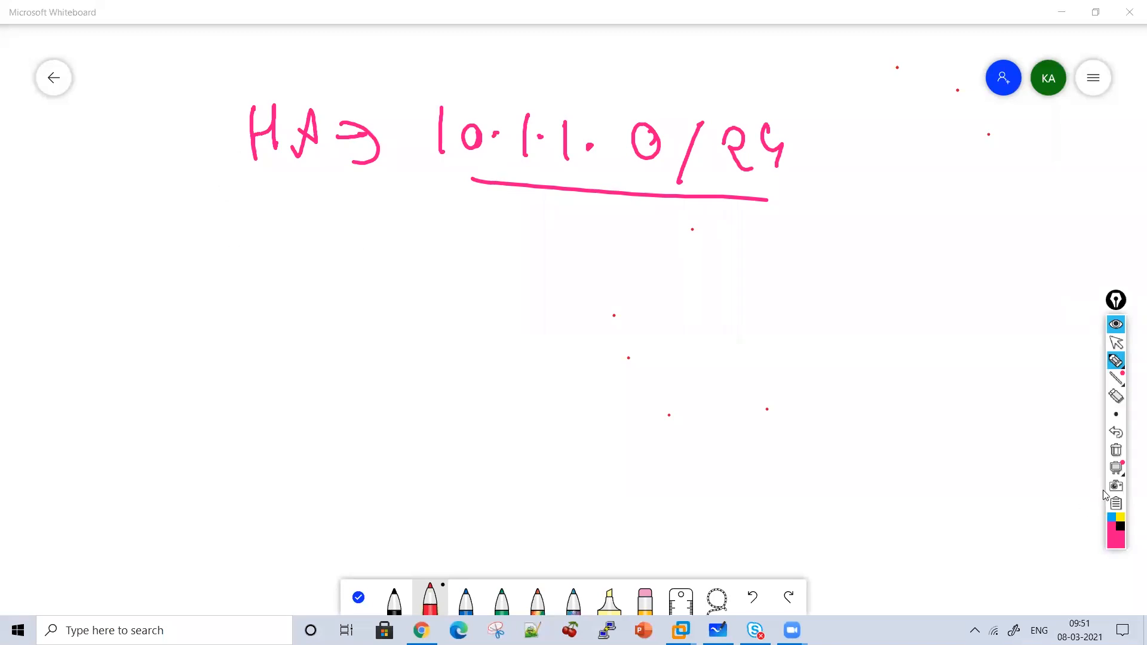
Clear the board again and draw the header line with Vlan and Network columns.
click(1115, 455)
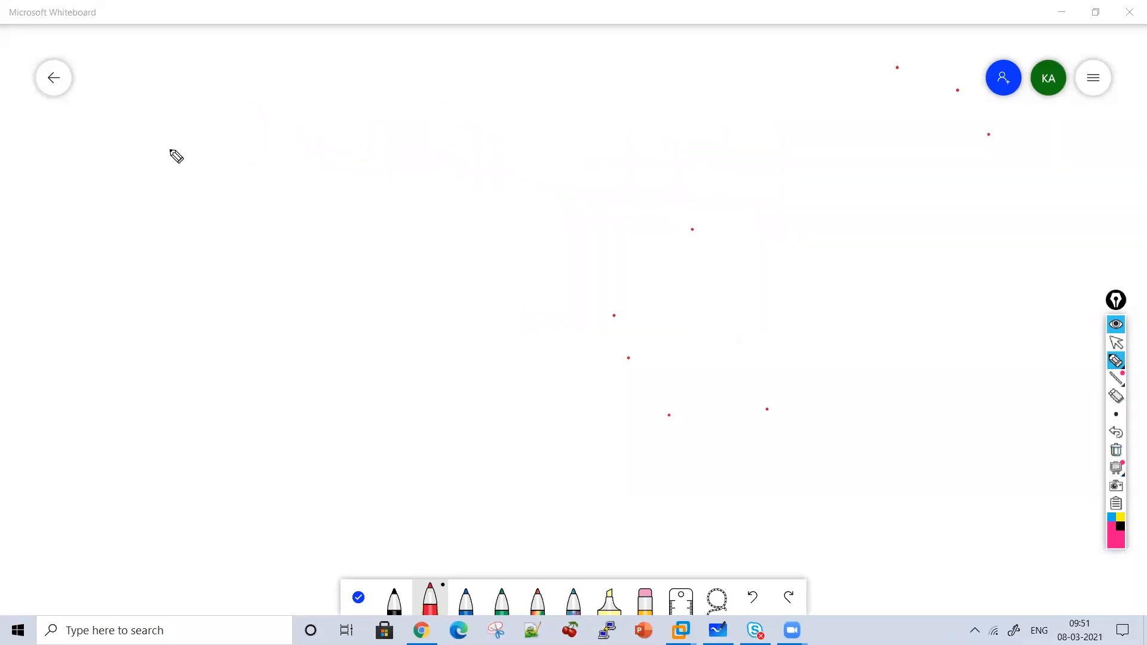
mouse_move(172, 121)
mouse_down()
mouse_move(209, 123)
mouse_move(220, 160)
mouse_move(315, 162)
mouse_up()
drag(338, 113, 315, 312)
drag(126, 177, 312, 199)
drag(443, 211, 1010, 225)
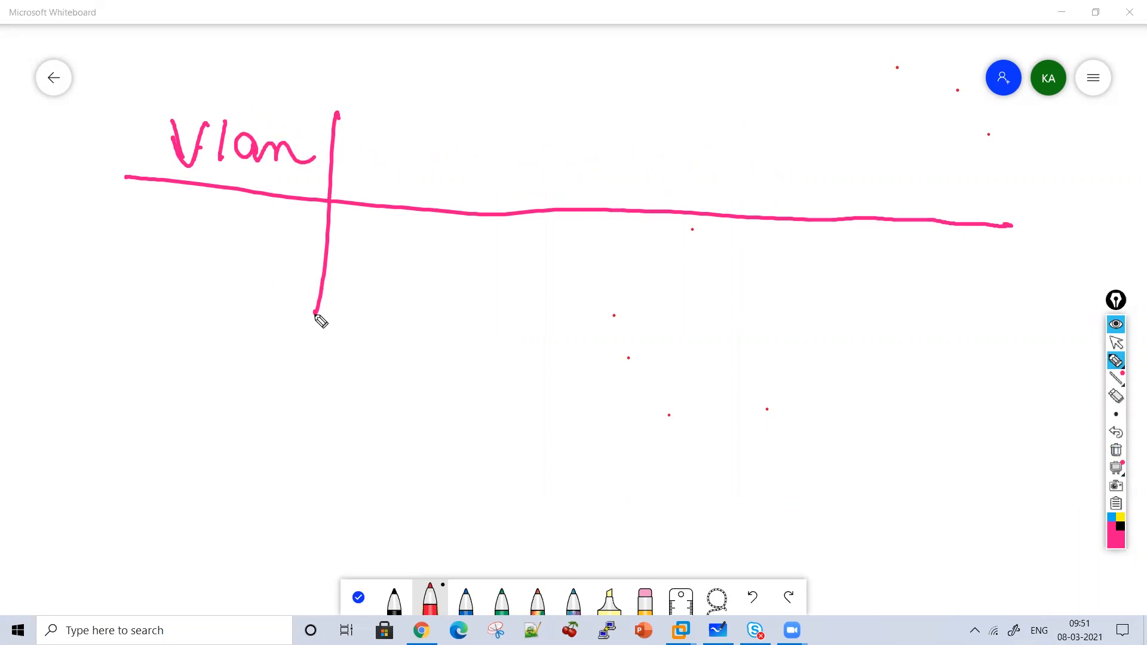
drag(310, 293, 300, 460)
mouse_move(375, 171)
mouse_down()
mouse_move(397, 174)
mouse_move(411, 139)
mouse_up()
mouse_move(426, 173)
mouse_down()
mouse_move(456, 149)
mouse_move(567, 173)
mouse_up()
drag(586, 110, 533, 457)
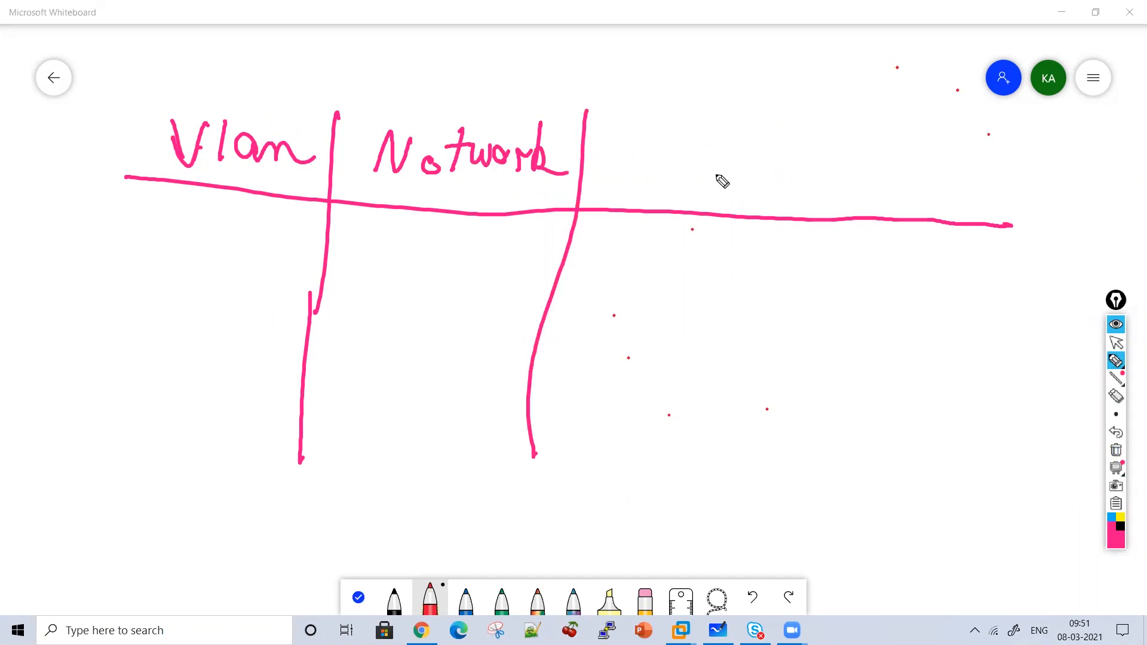
Add the Interface column heading and its divider.
drag(612, 133, 642, 134)
mouse_move(624, 134)
mouse_down()
mouse_move(622, 170)
mouse_move(637, 168)
mouse_up()
drag(633, 155, 657, 177)
drag(678, 138, 668, 179)
drag(663, 159, 724, 163)
mouse_move(707, 202)
mouse_down()
mouse_move(743, 153)
mouse_move(743, 174)
mouse_move(757, 179)
mouse_up()
drag(770, 166, 786, 186)
drag(810, 126, 735, 421)
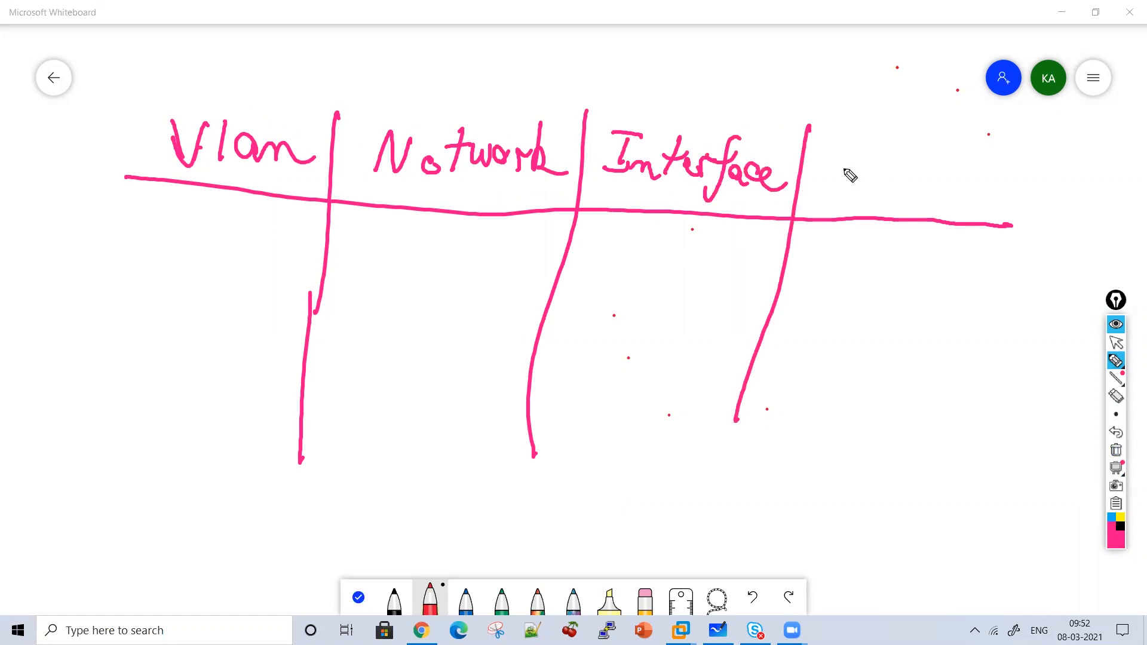
Add the SelfIP LTM1 column heading.
mouse_move(843, 149)
mouse_down()
mouse_move(825, 175)
mouse_move(860, 169)
mouse_move(875, 197)
mouse_up()
drag(870, 170, 918, 157)
mouse_move(904, 162)
mouse_down()
mouse_move(899, 192)
mouse_move(911, 197)
mouse_up()
drag(917, 165, 932, 173)
drag(832, 194, 838, 230)
mouse_move(839, 206)
mouse_down()
mouse_move(864, 203)
mouse_move(845, 234)
mouse_up()
drag(868, 236, 885, 245)
Add the SelfIP LTM2 column with its dividers, then erase the whole table.
drag(954, 126, 849, 487)
mouse_move(973, 142)
mouse_down()
mouse_move(953, 174)
mouse_move(992, 170)
mouse_up()
drag(1004, 137, 997, 192)
mouse_move(993, 171)
mouse_down()
mouse_move(1031, 170)
mouse_move(1049, 146)
mouse_up()
mouse_move(1037, 149)
mouse_down()
mouse_move(1031, 179)
mouse_move(1049, 180)
mouse_up()
drag(1052, 146, 1059, 162)
drag(952, 204, 973, 242)
drag(968, 207, 995, 203)
mouse_move(980, 242)
mouse_down()
mouse_move(1022, 239)
mouse_move(1045, 256)
mouse_up()
mouse_move(1088, 136)
mouse_down()
mouse_move(983, 423)
mouse_move(949, 472)
mouse_up()
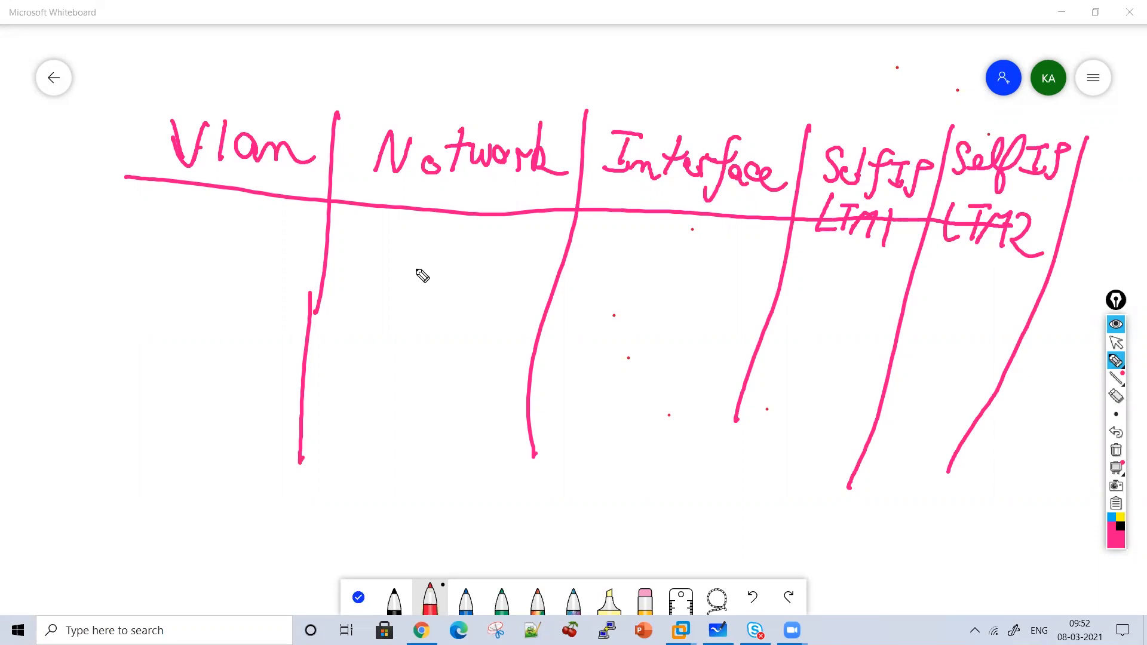
click(1116, 452)
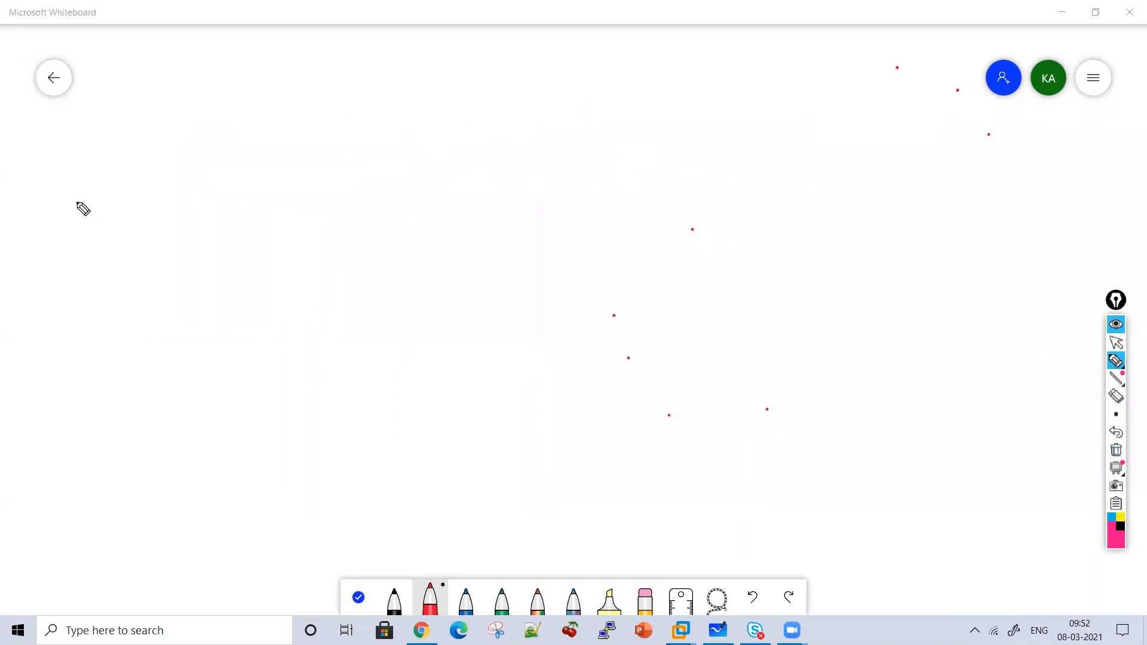
Pen the Vlan, Network and Interface column headings with a divider after each.
mouse_move(47, 152)
mouse_down()
mouse_move(65, 197)
mouse_move(78, 139)
mouse_up()
mouse_move(79, 139)
mouse_down()
mouse_move(82, 195)
mouse_move(120, 185)
mouse_move(136, 195)
mouse_up()
drag(155, 134, 153, 188)
drag(158, 266, 163, 579)
mouse_move(193, 190)
mouse_down()
mouse_move(256, 154)
mouse_move(271, 180)
mouse_move(322, 160)
mouse_move(371, 177)
mouse_up()
drag(381, 126, 347, 511)
drag(423, 149, 423, 170)
mouse_move(432, 146)
mouse_down()
mouse_move(475, 170)
mouse_move(550, 180)
mouse_move(551, 146)
mouse_move(598, 173)
mouse_up()
drag(599, 168, 616, 170)
mouse_move(610, 117)
mouse_down()
mouse_move(595, 358)
mouse_move(550, 537)
mouse_up()
Write the SelfIP LTM1 heading and draw its divider down the board.
mouse_move(639, 113)
mouse_down()
mouse_move(626, 141)
mouse_move(675, 134)
mouse_up()
mouse_move(702, 96)
mouse_down()
mouse_move(683, 151)
mouse_move(722, 114)
mouse_move(709, 136)
mouse_up()
drag(700, 137, 734, 139)
drag(645, 167, 660, 189)
mouse_move(667, 168)
mouse_down()
mouse_move(687, 167)
mouse_move(674, 190)
mouse_up()
mouse_move(681, 190)
mouse_down()
mouse_move(699, 173)
mouse_move(702, 187)
mouse_up()
drag(719, 159, 711, 231)
drag(786, 66, 684, 462)
drag(676, 545, 658, 543)
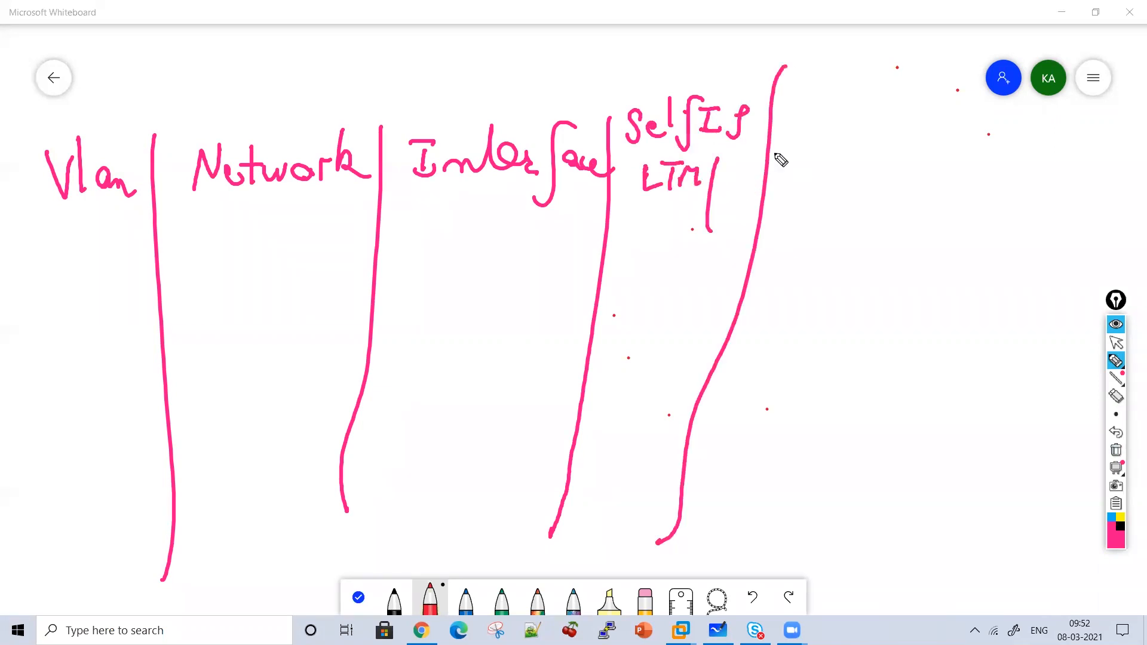
Write the second SelfIP LTM2 heading and draw the last column divider.
mouse_move(800, 107)
mouse_down()
mouse_move(785, 137)
mouse_move(807, 129)
mouse_move(809, 144)
mouse_up()
mouse_move(811, 145)
mouse_down()
mouse_move(837, 97)
mouse_move(850, 111)
mouse_up()
drag(844, 114, 848, 137)
drag(853, 139, 859, 113)
drag(797, 168, 801, 197)
mouse_move(810, 175)
mouse_down()
mouse_move(807, 200)
mouse_move(832, 173)
mouse_up()
mouse_move(817, 176)
mouse_down()
mouse_move(813, 207)
mouse_move(842, 203)
mouse_up()
mouse_move(843, 204)
mouse_down()
mouse_move(852, 179)
mouse_move(858, 208)
mouse_up()
mouse_move(883, 97)
mouse_down()
mouse_move(822, 438)
mouse_move(789, 495)
mouse_up()
Add the Floating heading and a line under the header row.
mouse_move(896, 148)
mouse_down()
mouse_move(915, 122)
mouse_move(938, 120)
mouse_move(925, 158)
mouse_up()
mouse_move(949, 145)
mouse_down()
mouse_move(950, 159)
mouse_move(1023, 173)
mouse_move(1009, 211)
mouse_up()
mouse_move(1019, 253)
mouse_down()
mouse_move(5, 244)
mouse_move(2, 230)
mouse_up()
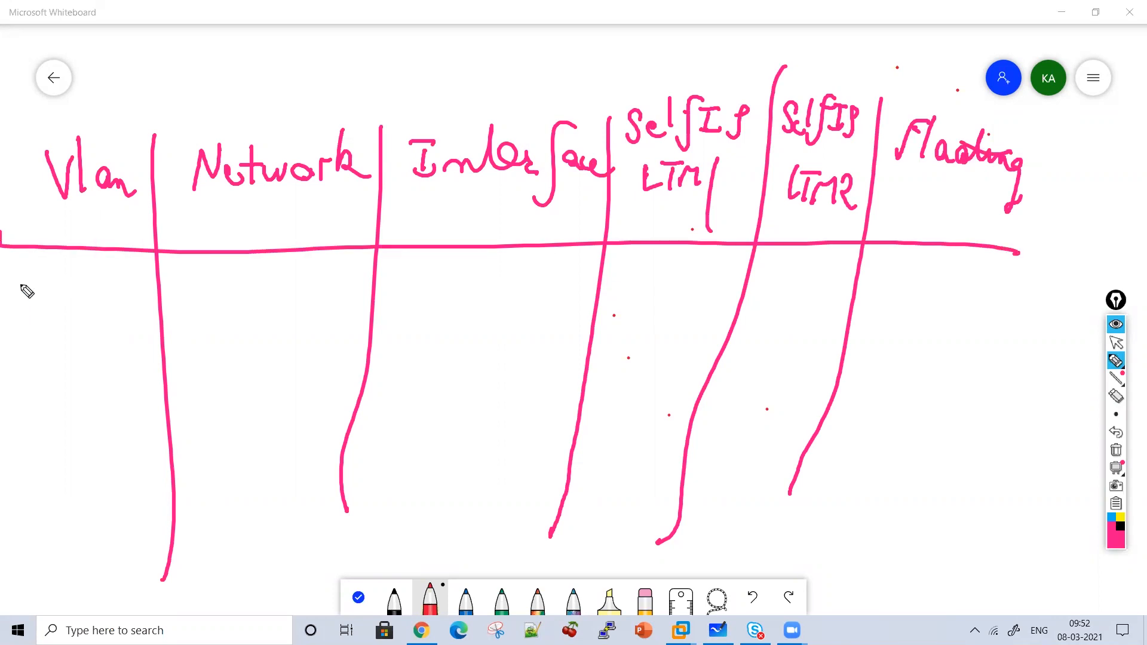
Label the rows Internal, External and HA.
mouse_move(13, 279)
mouse_down()
mouse_move(13, 310)
mouse_move(64, 279)
mouse_move(70, 312)
mouse_move(72, 293)
mouse_move(128, 302)
mouse_move(157, 281)
mouse_up()
mouse_move(12, 382)
mouse_down()
mouse_move(34, 396)
mouse_move(181, 406)
mouse_up()
drag(78, 382, 163, 372)
mouse_move(29, 459)
mouse_down()
mouse_move(25, 499)
mouse_move(57, 489)
mouse_up()
mouse_move(60, 465)
mouse_down()
mouse_move(58, 501)
mouse_move(96, 499)
mouse_up()
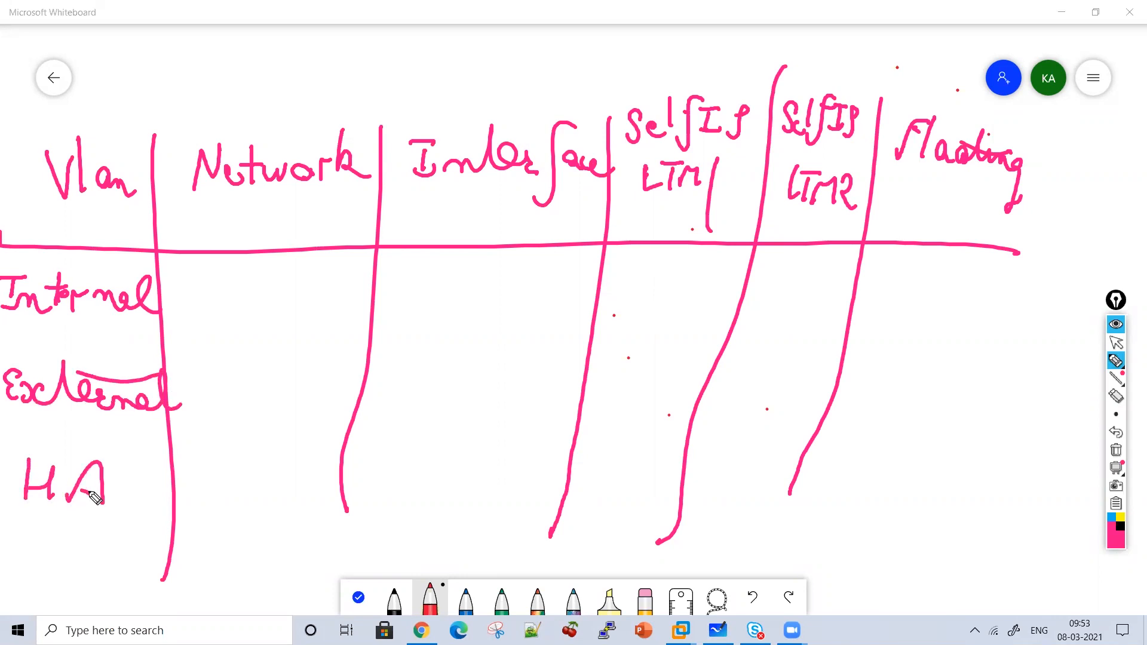
Write 10.2.2.0/24 as the Internal network.
mouse_move(187, 269)
mouse_down()
mouse_move(185, 303)
mouse_move(202, 288)
mouse_move(241, 302)
mouse_move(278, 289)
mouse_up()
click(218, 293)
click(243, 297)
click(265, 297)
drag(302, 285, 293, 317)
drag(306, 286, 324, 318)
drag(332, 287, 345, 302)
drag(341, 285, 341, 320)
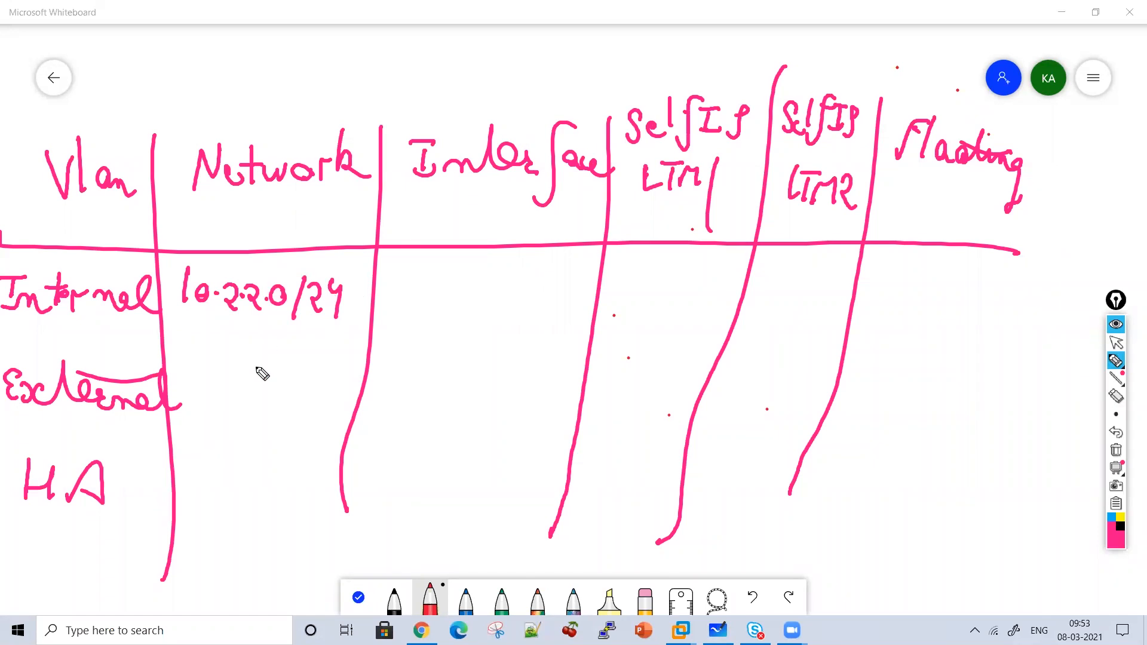
Write 192.168.10.0/24 as the External network.
mouse_move(192, 370)
mouse_down()
mouse_move(192, 396)
mouse_move(209, 405)
mouse_move(222, 388)
mouse_move(215, 424)
mouse_move(240, 412)
mouse_up()
click(245, 396)
drag(265, 371, 265, 407)
mouse_move(275, 372)
mouse_down()
mouse_move(269, 399)
mouse_move(286, 374)
mouse_move(307, 398)
mouse_move(323, 372)
mouse_move(335, 409)
mouse_up()
click(300, 389)
mouse_move(353, 373)
mouse_down()
mouse_move(363, 387)
mouse_move(392, 386)
mouse_up()
drag(392, 370, 395, 407)
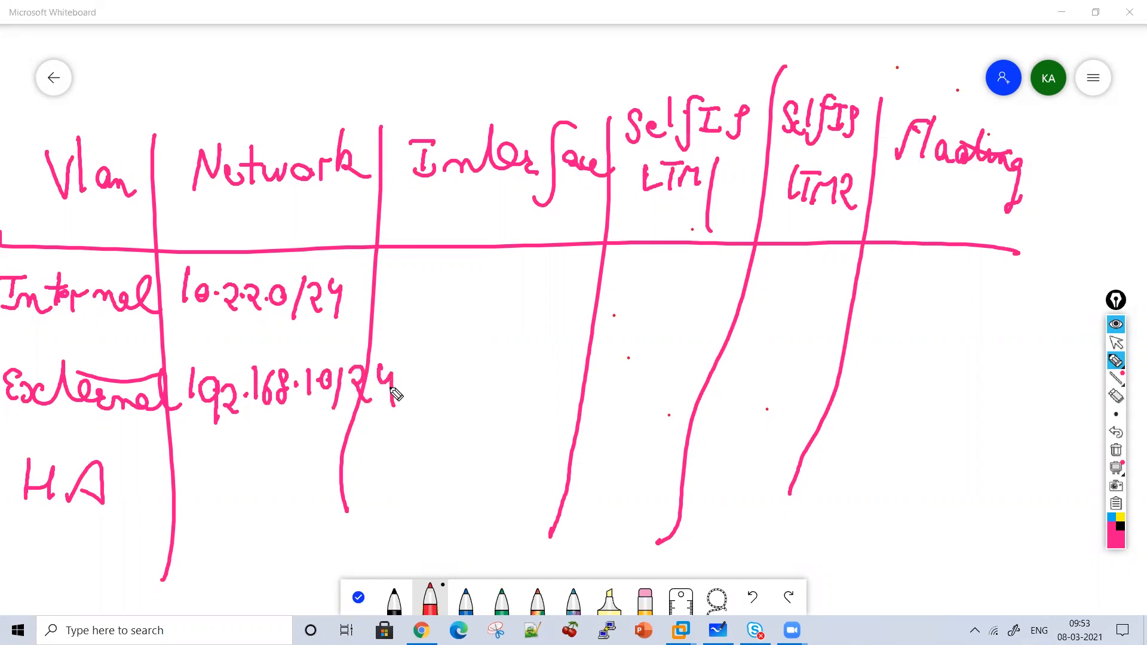
Write 10.1.1.0/24 as the HA network, then stop inking.
mouse_move(185, 468)
mouse_down()
mouse_move(186, 505)
mouse_move(205, 486)
mouse_move(261, 505)
mouse_move(287, 482)
mouse_move(299, 509)
mouse_up()
click(220, 492)
click(242, 492)
click(272, 492)
mouse_move(316, 482)
mouse_down()
mouse_move(330, 501)
mouse_move(346, 495)
mouse_move(338, 520)
mouse_up()
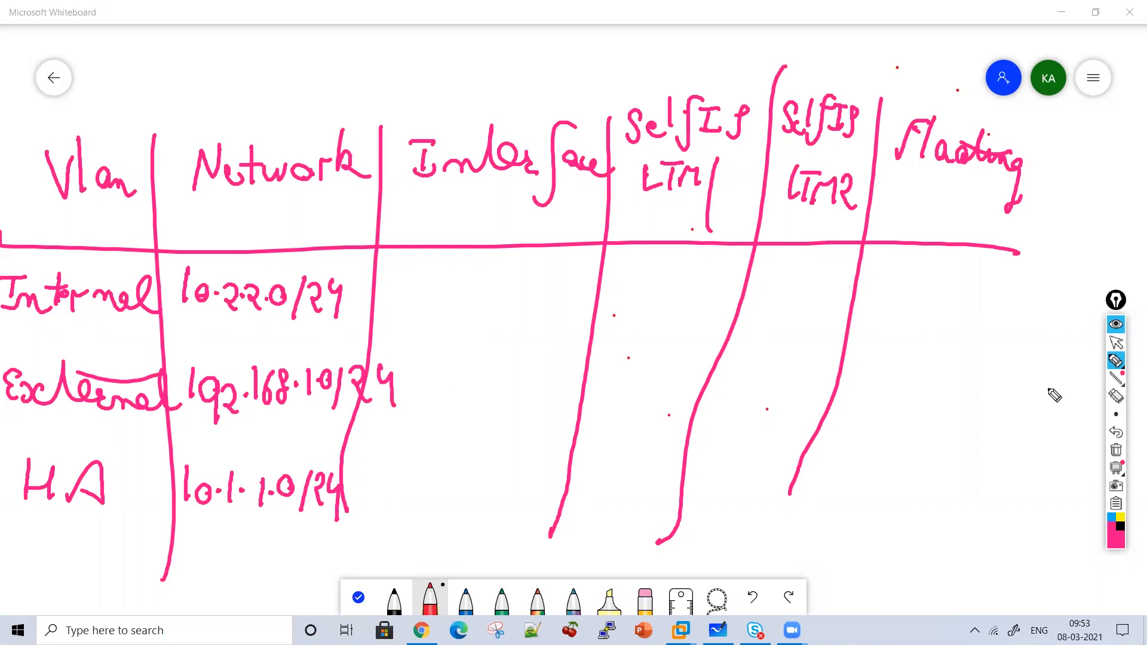
click(1116, 343)
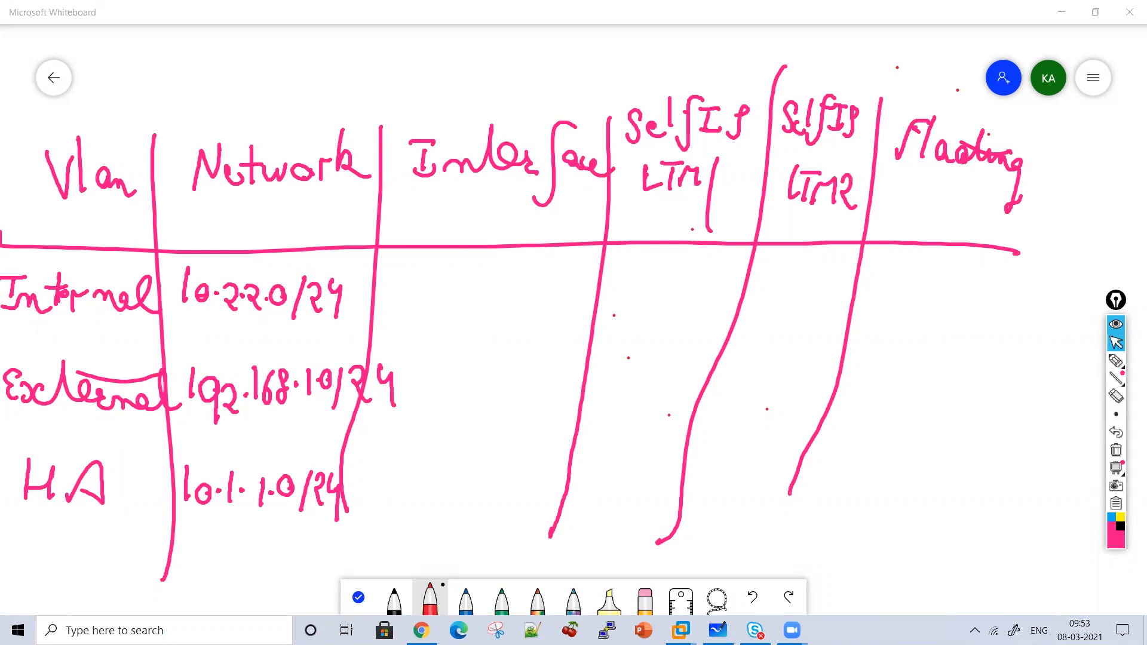
Switch to the BIG-IP browser and show bigip1's Network › Interfaces list (1.1, 1.2, 1.3).
key(alt+Tab)
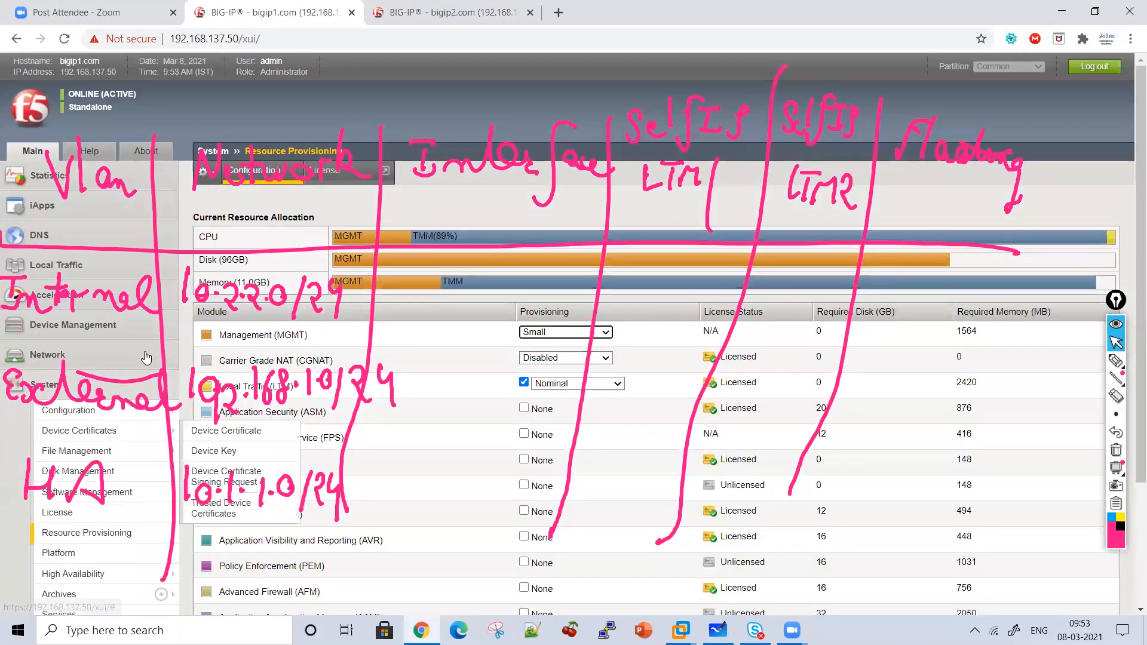
click(72, 355)
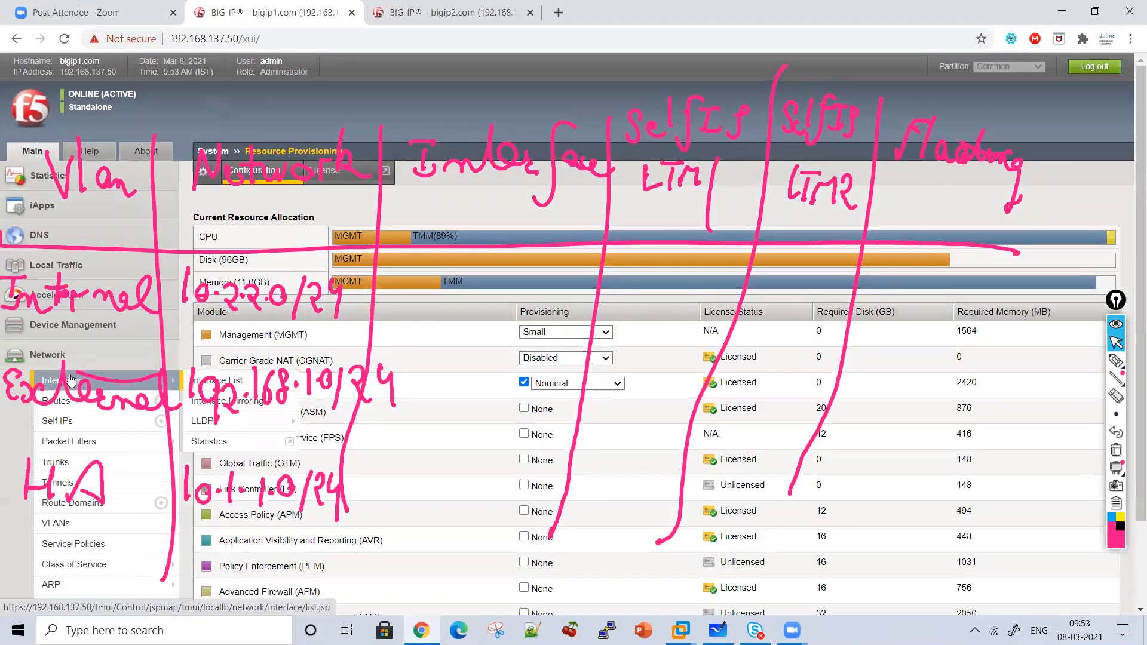
click(71, 381)
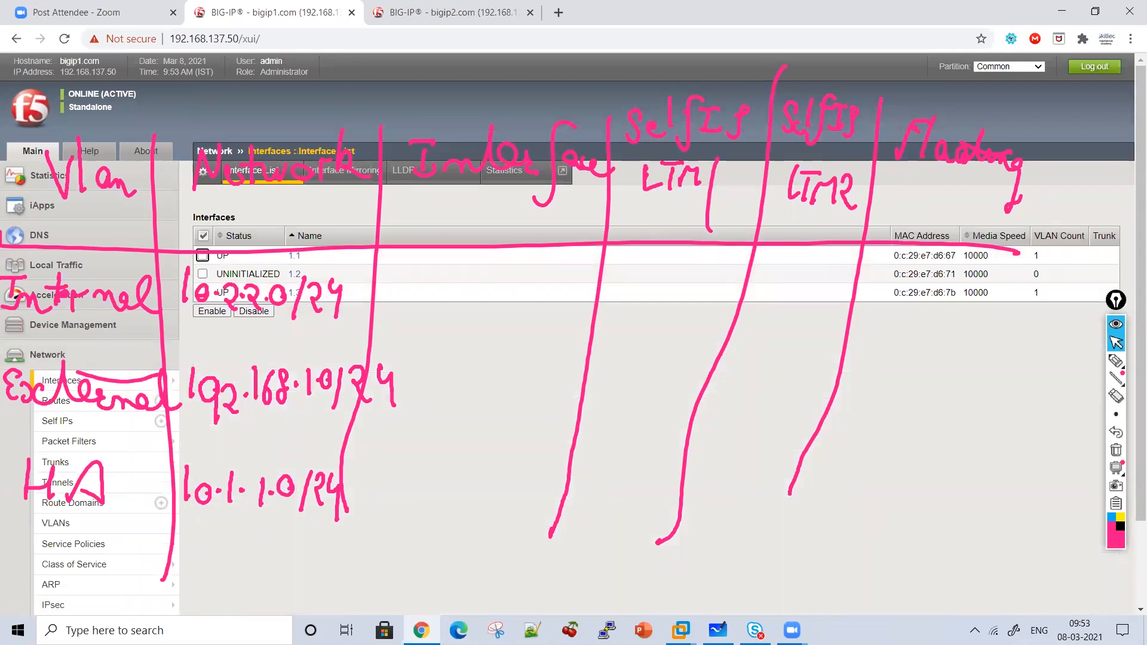
mouse_move(681, 631)
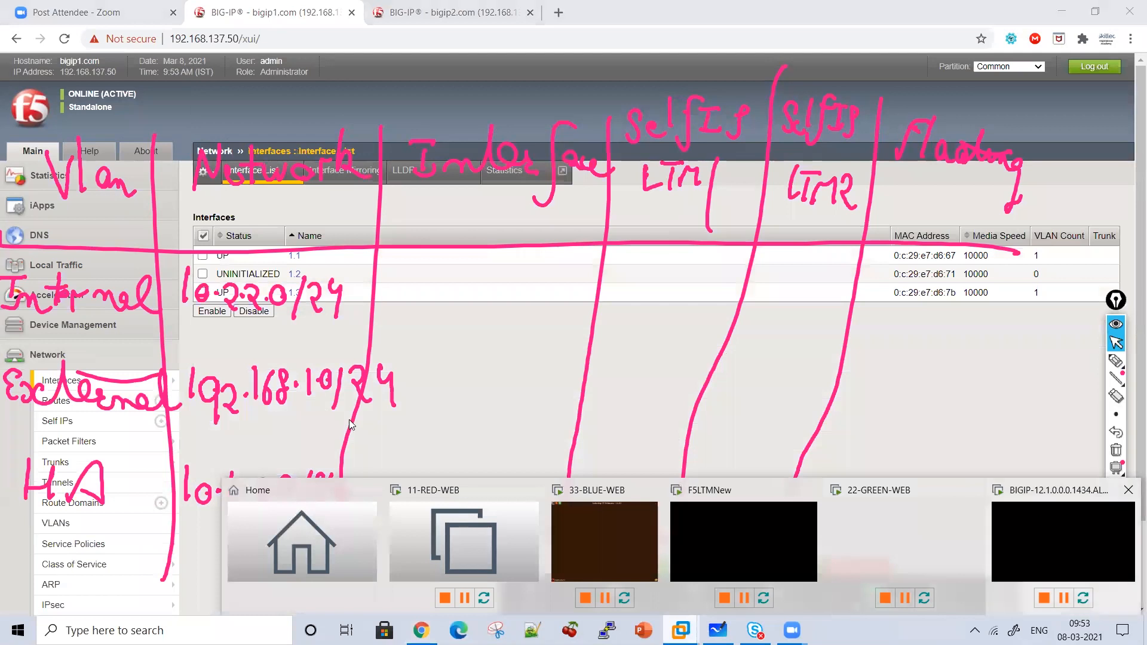
click(1066, 516)
right_click(76, 238)
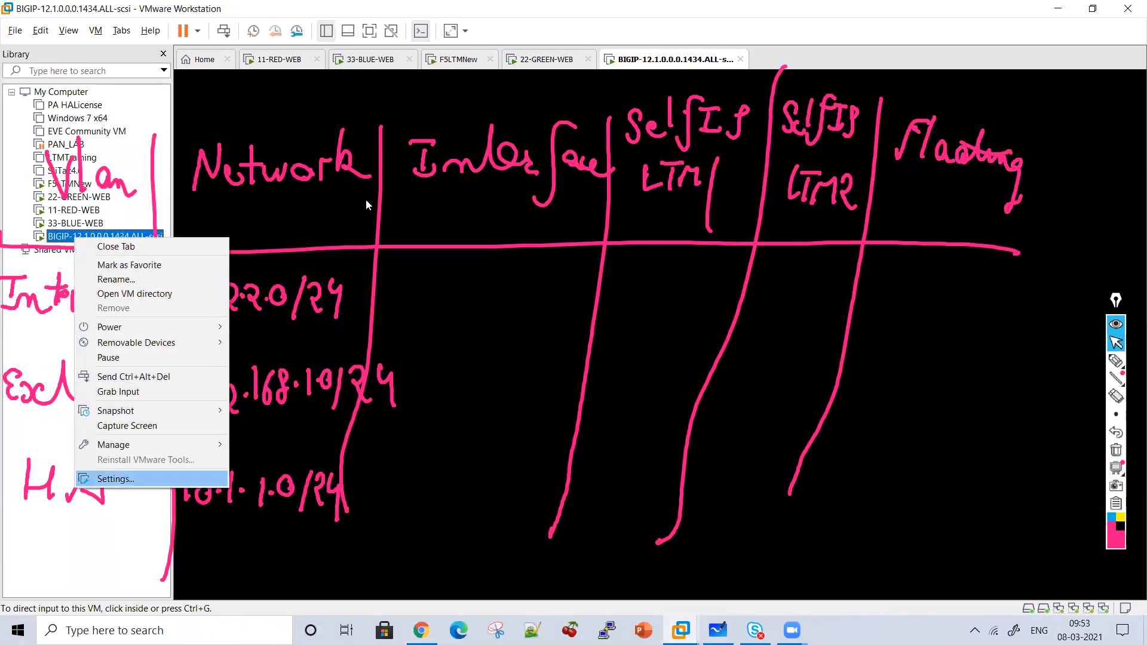
key(Return)
click(417, 213)
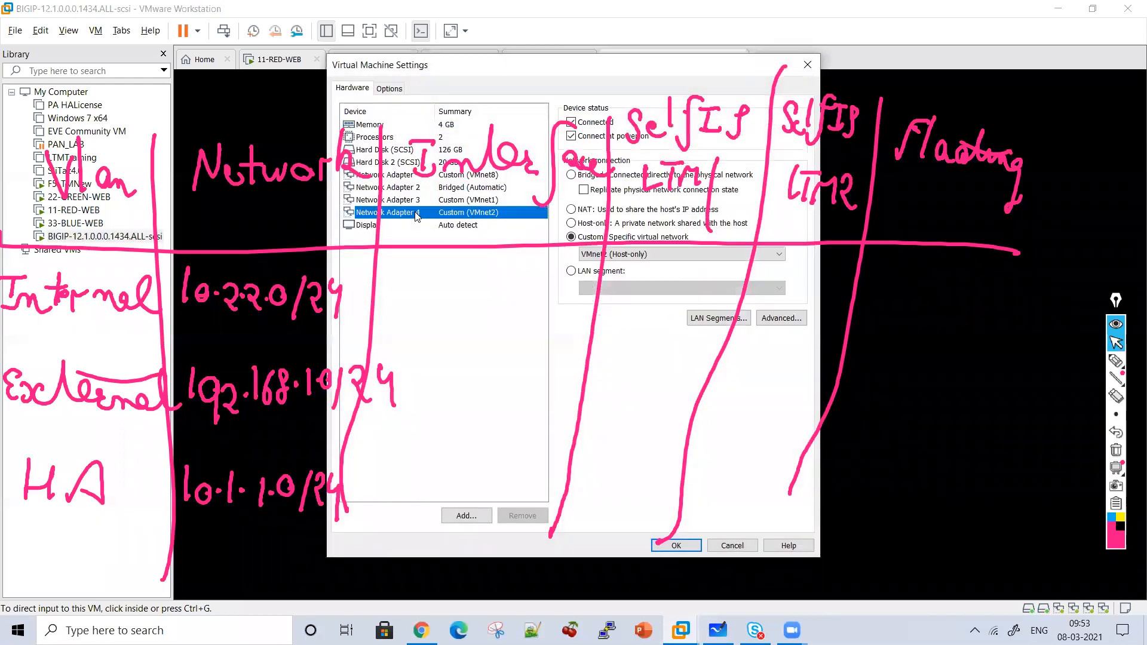
click(780, 322)
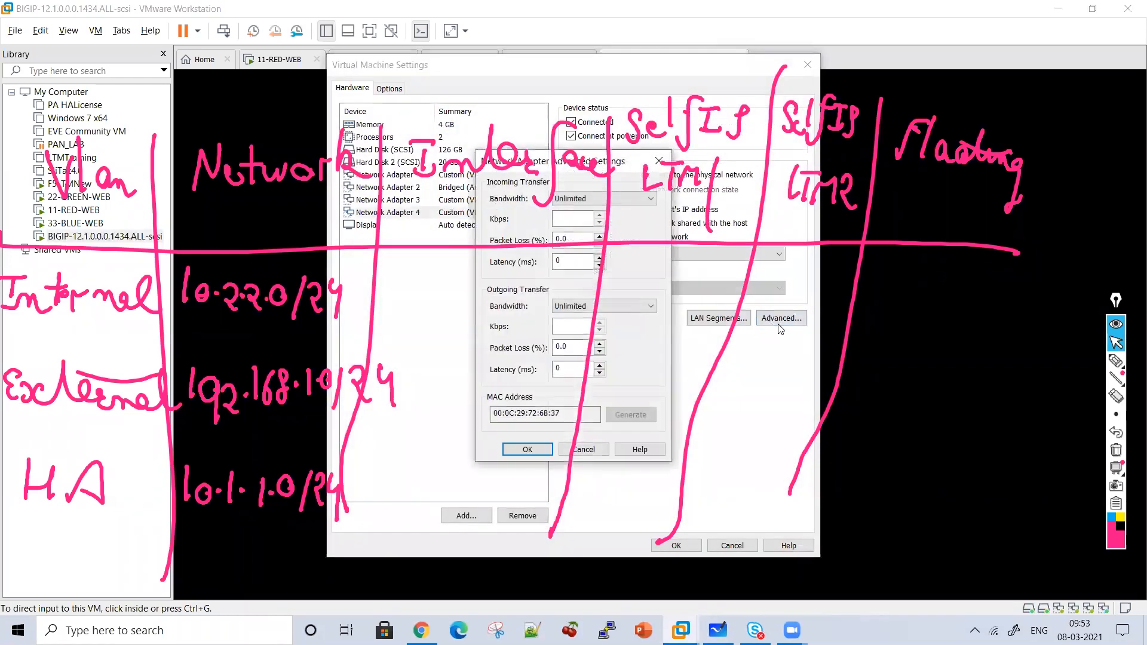
click(591, 449)
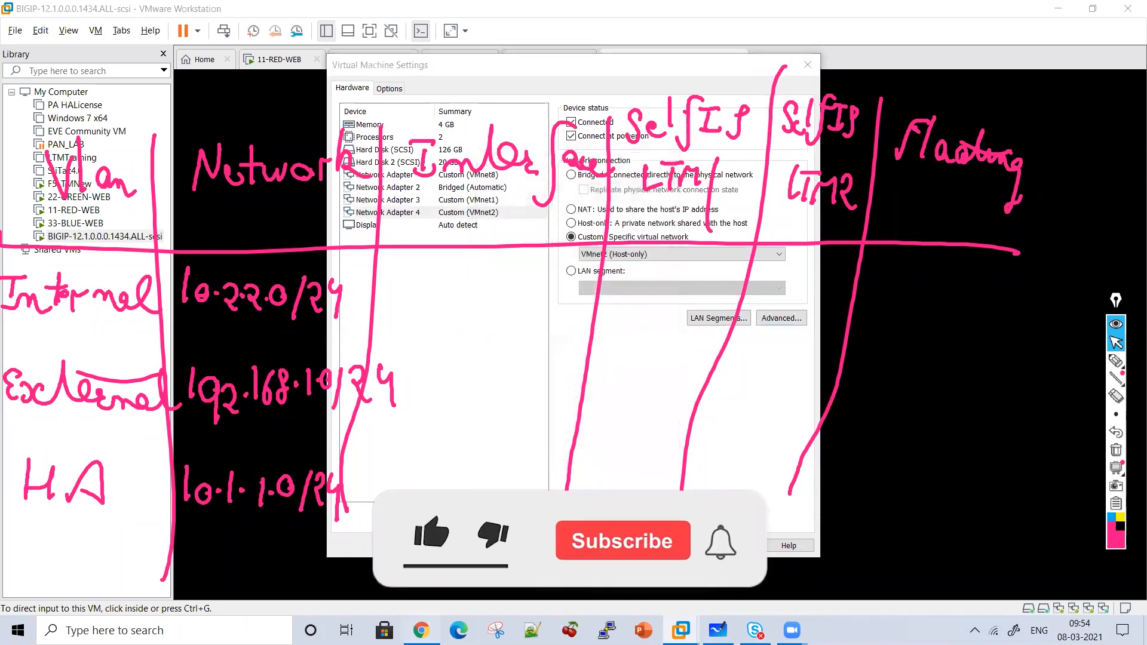
key(alt+Tab)
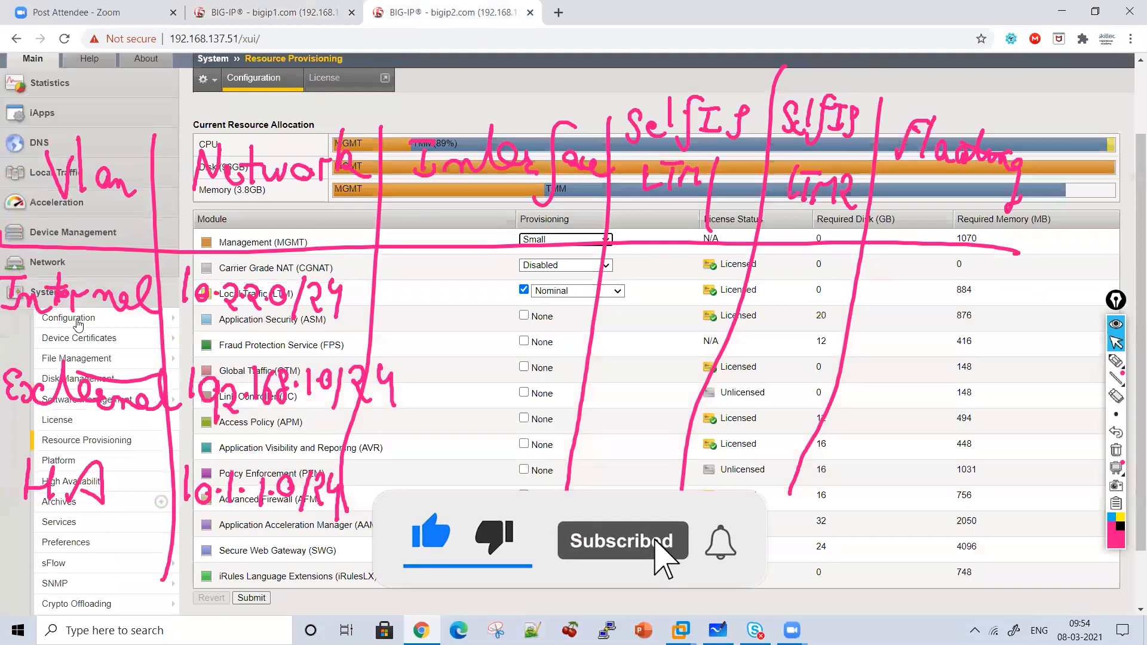
Show bigip2's Network › Interfaces list, then return to the whiteboard table.
click(466, 6)
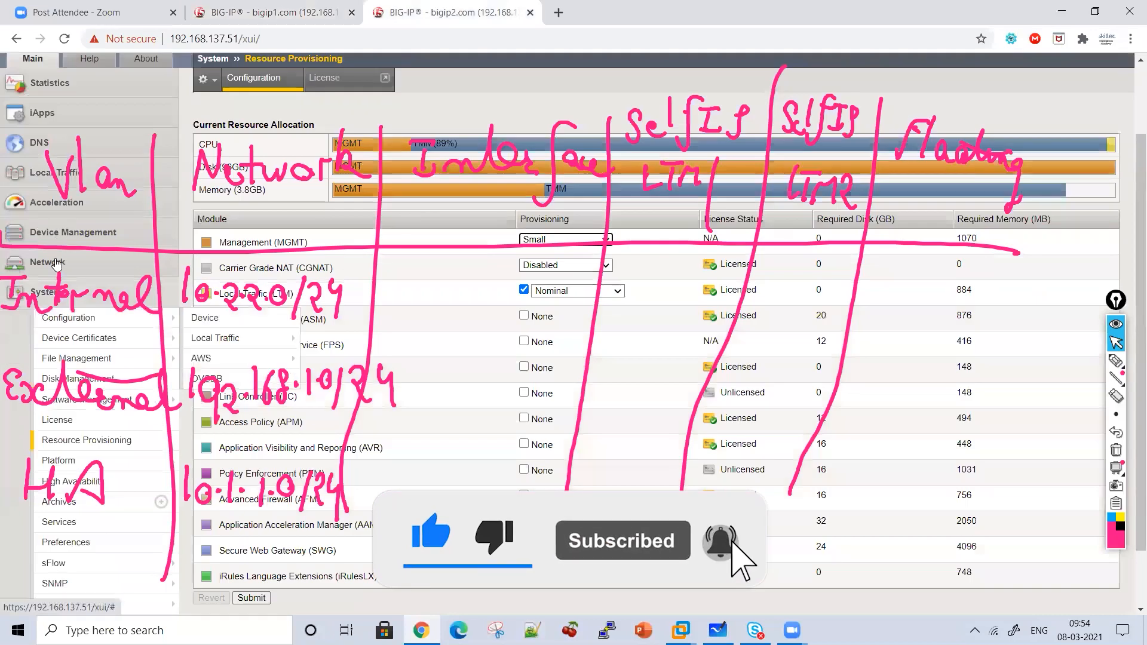
click(57, 263)
click(63, 288)
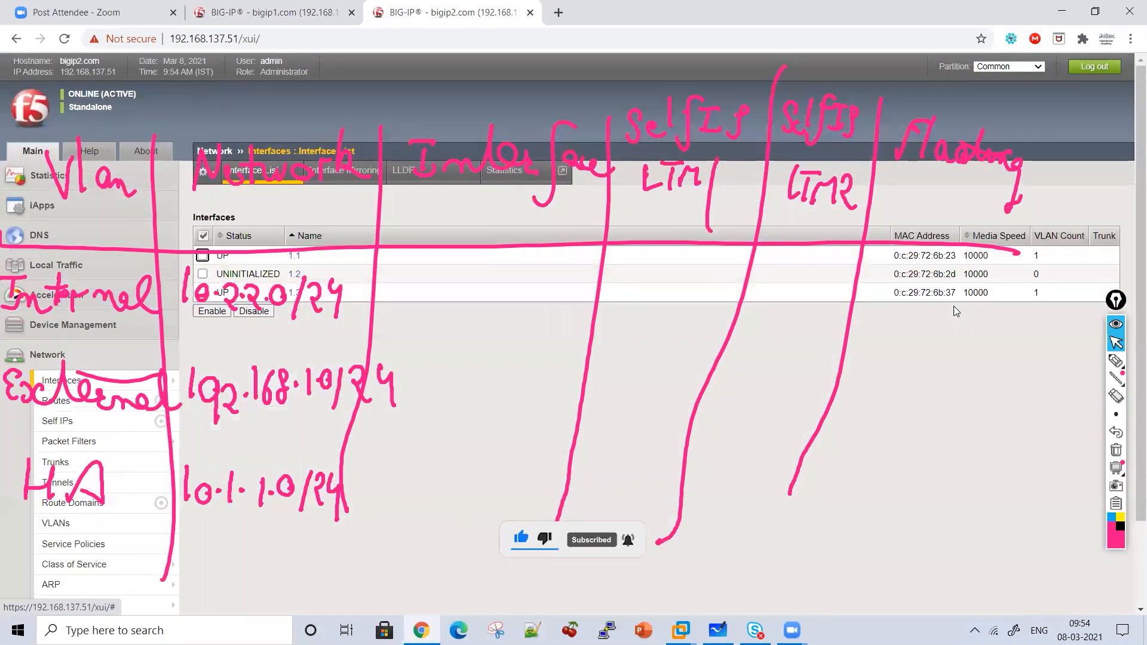
key(alt+Tab)
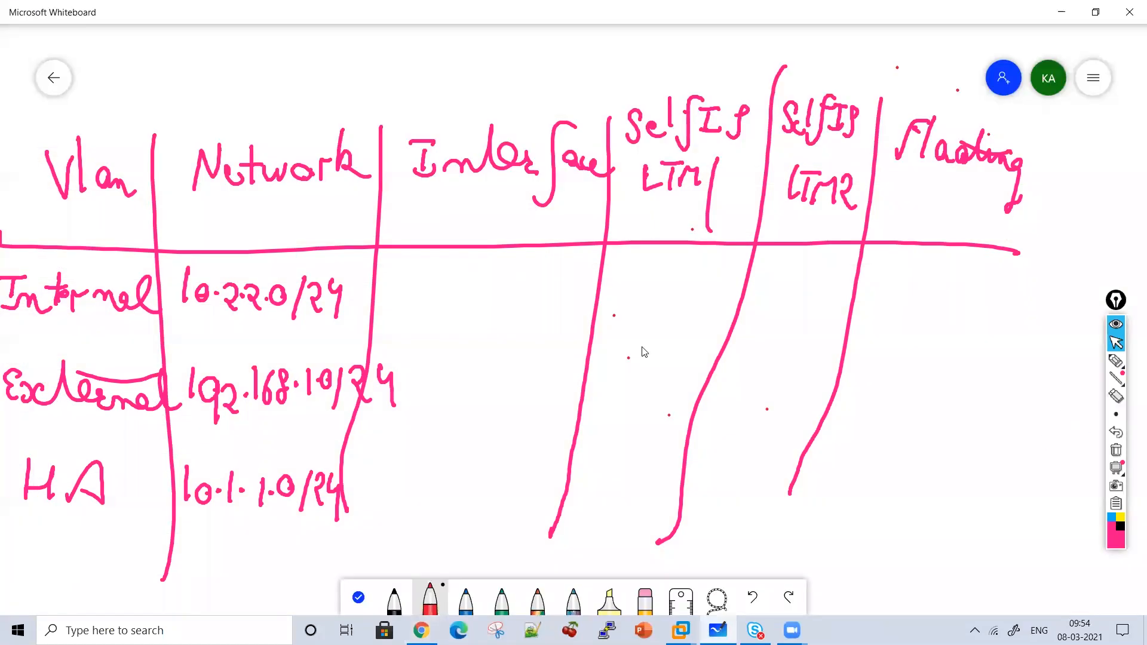
Write interfaces 1.3, 1.1 and 1.2 for Internal, External and HA, and add a Mgmt row.
click(1116, 360)
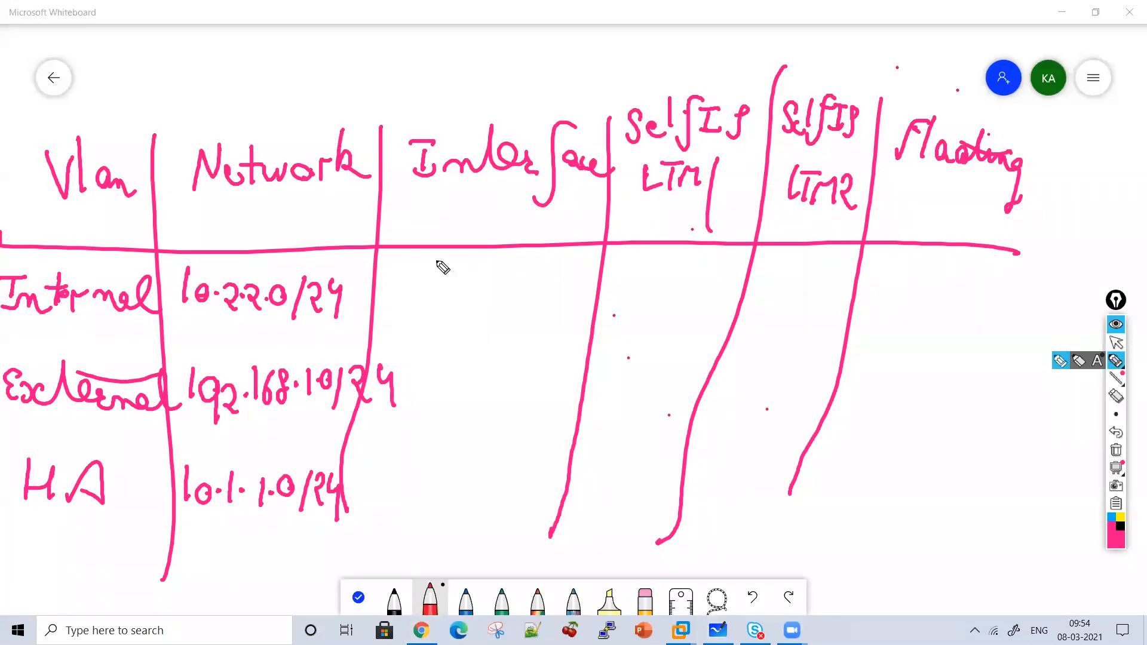
mouse_move(428, 269)
mouse_down()
mouse_move(426, 304)
mouse_move(482, 305)
mouse_move(473, 321)
mouse_up()
click(442, 291)
mouse_move(435, 366)
mouse_down()
mouse_move(431, 392)
mouse_move(464, 402)
mouse_up()
click(448, 384)
click(434, 485)
mouse_move(425, 457)
mouse_down()
mouse_move(420, 494)
mouse_move(479, 486)
mouse_move(485, 495)
mouse_up()
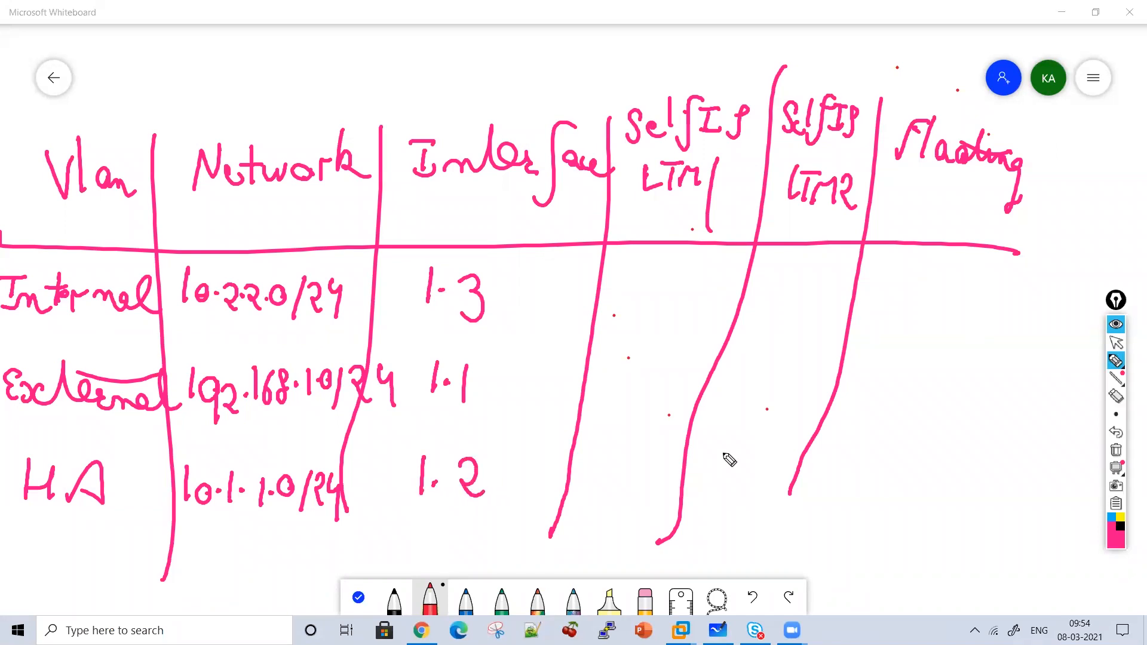
mouse_move(5, 569)
mouse_down()
mouse_move(27, 571)
mouse_move(36, 594)
mouse_move(107, 591)
mouse_move(90, 556)
mouse_move(95, 525)
mouse_up()
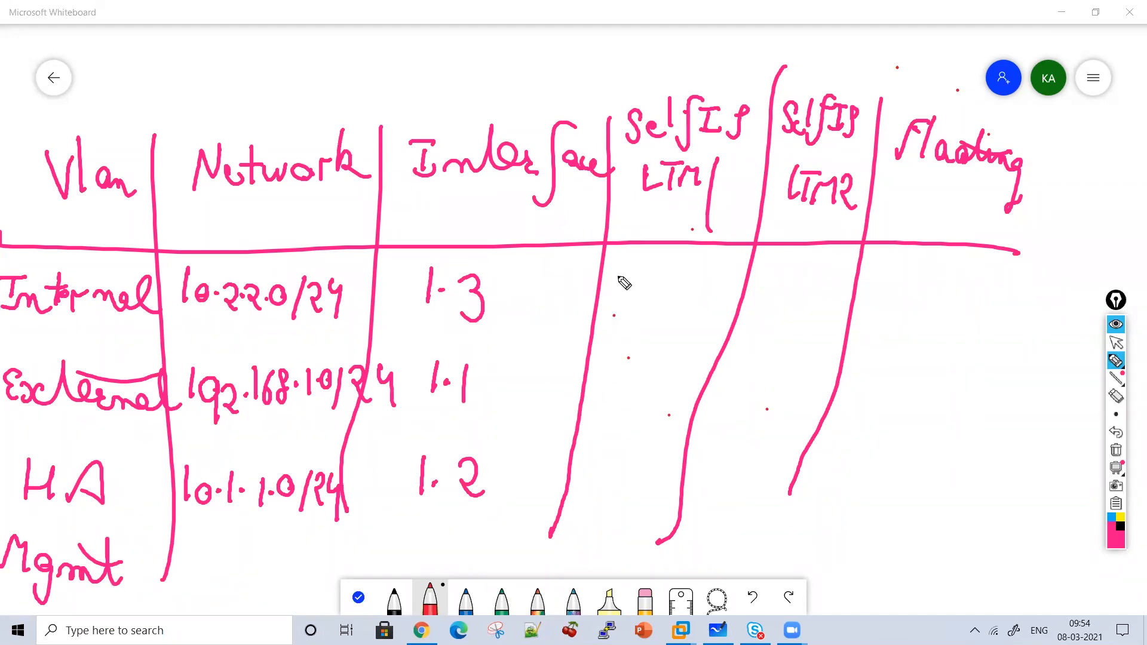
Write Internal's self IPs 10.2.2.50 and .51 and floating IP .52.
mouse_move(619, 264)
mouse_down()
mouse_move(642, 288)
mouse_move(726, 288)
mouse_up()
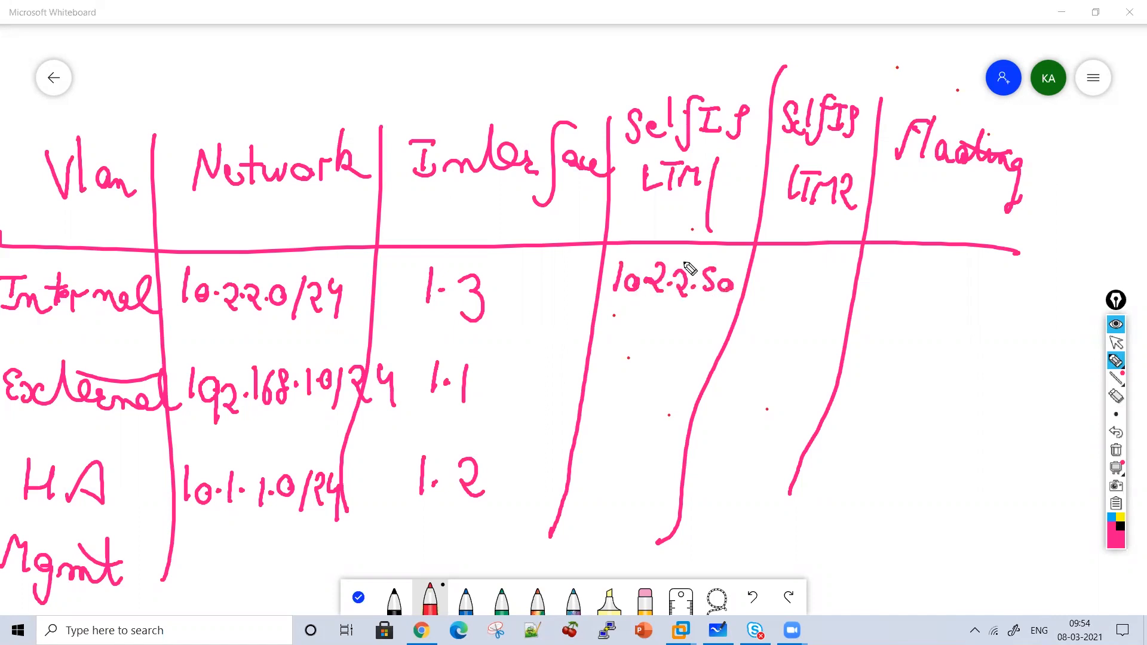
click(772, 278)
drag(804, 266, 794, 291)
drag(819, 264, 822, 294)
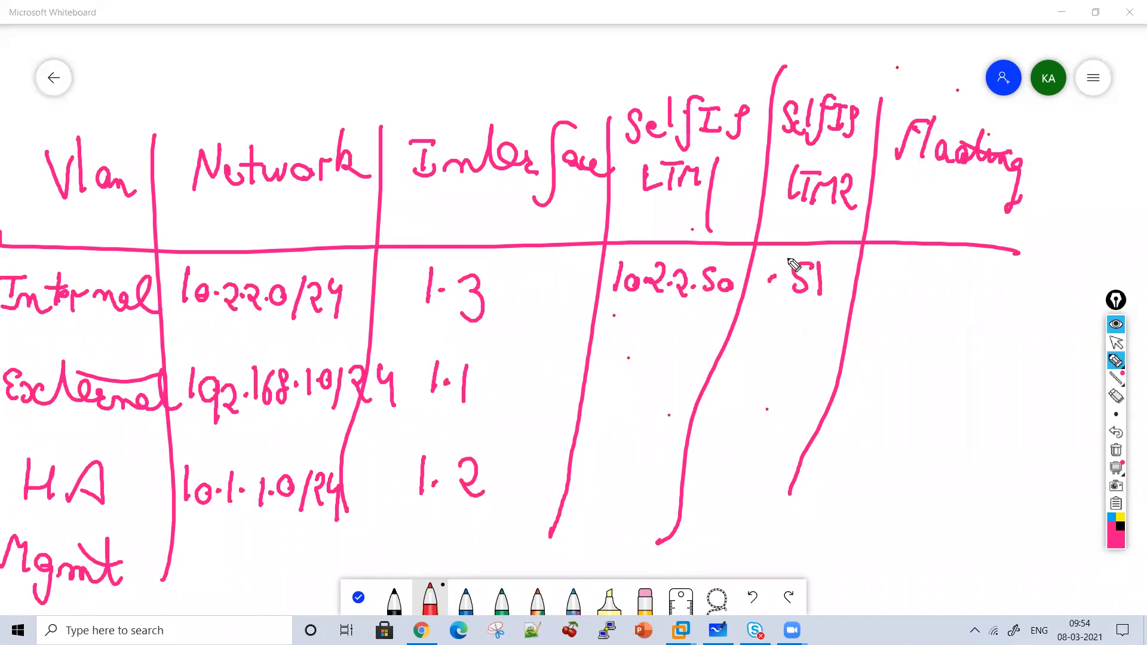
click(915, 283)
mouse_move(963, 267)
mouse_down()
mouse_move(944, 293)
mouse_move(1010, 299)
mouse_up()
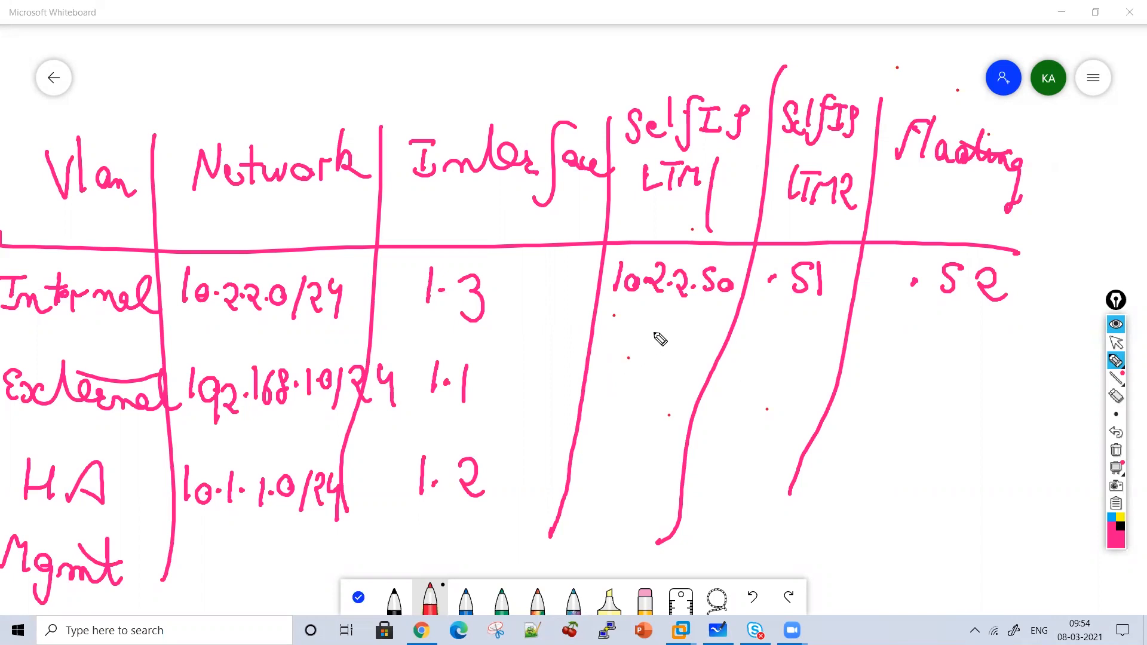
click(1116, 343)
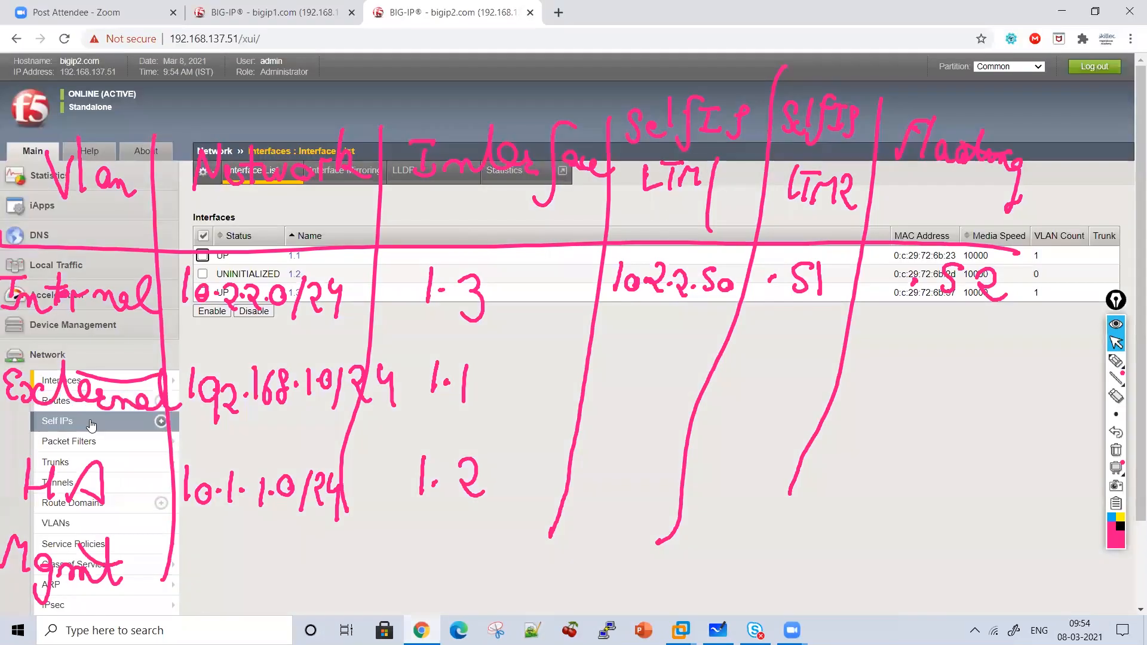
Check the Self IP lists on bigip2 and bigip1, then return to the whiteboard with the pen.
click(88, 423)
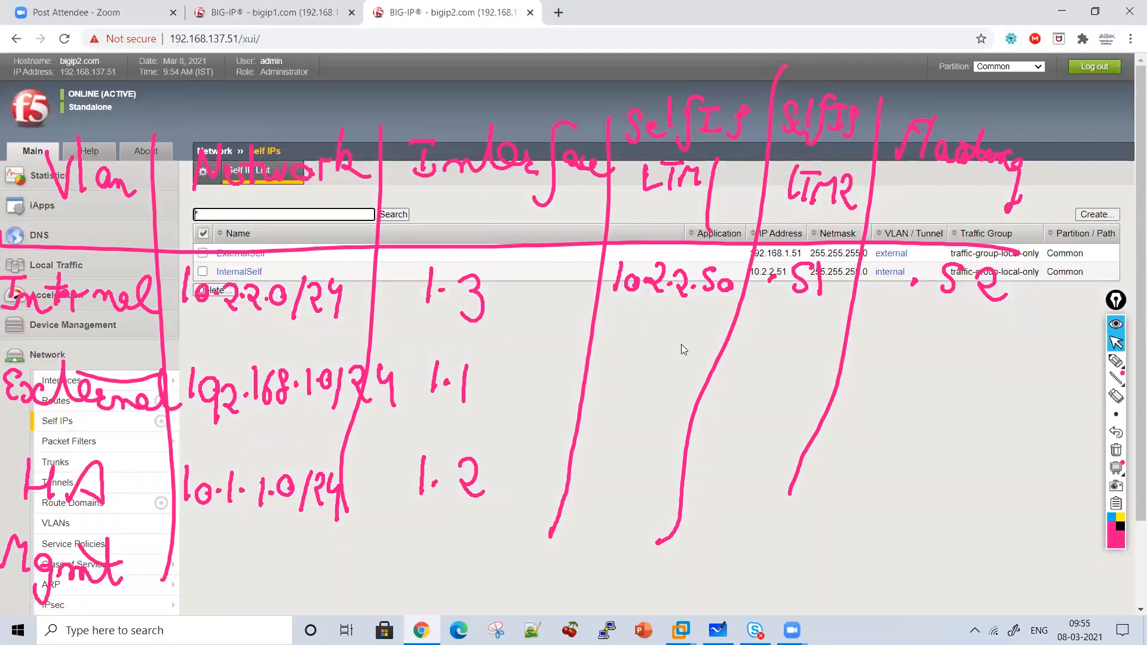
click(281, 8)
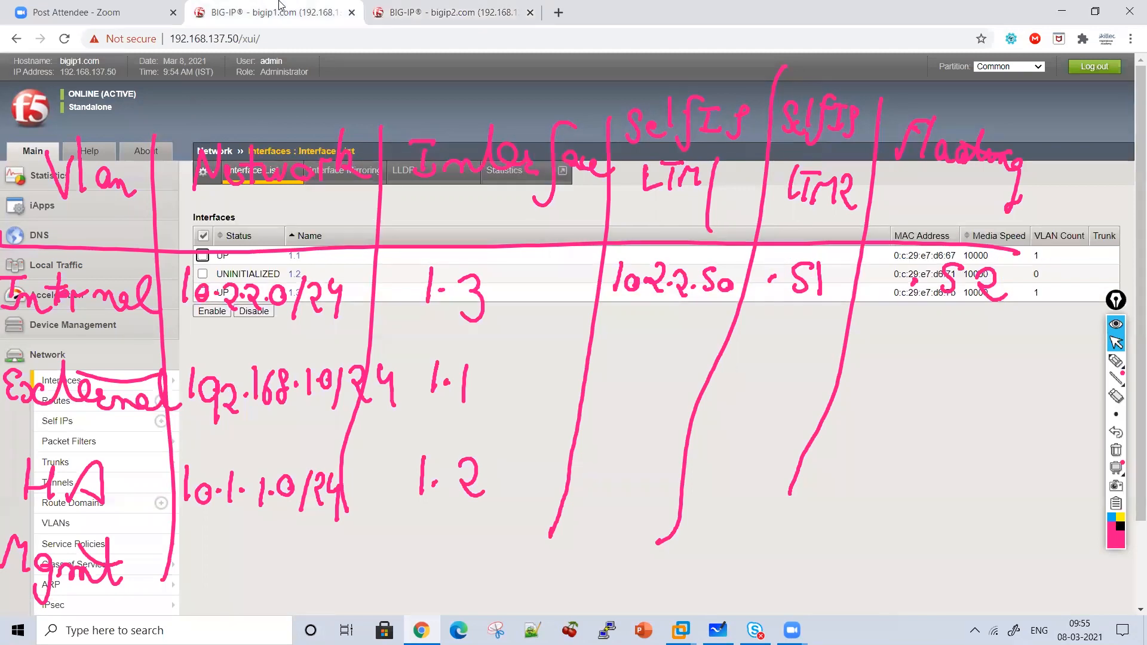
click(92, 422)
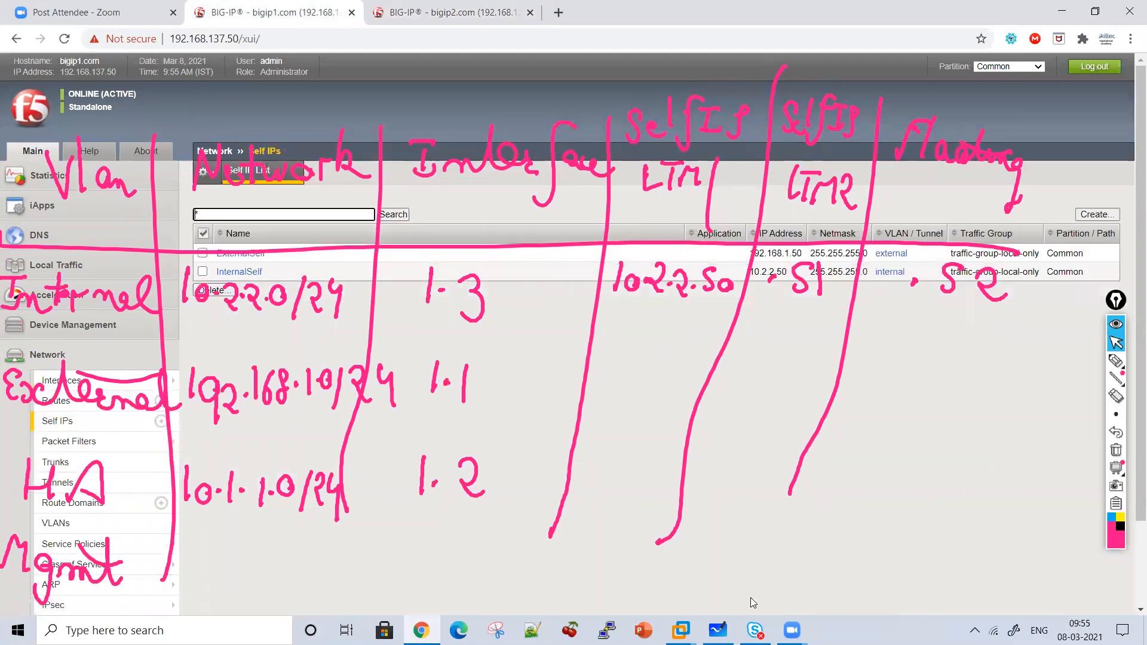
click(719, 630)
click(1117, 363)
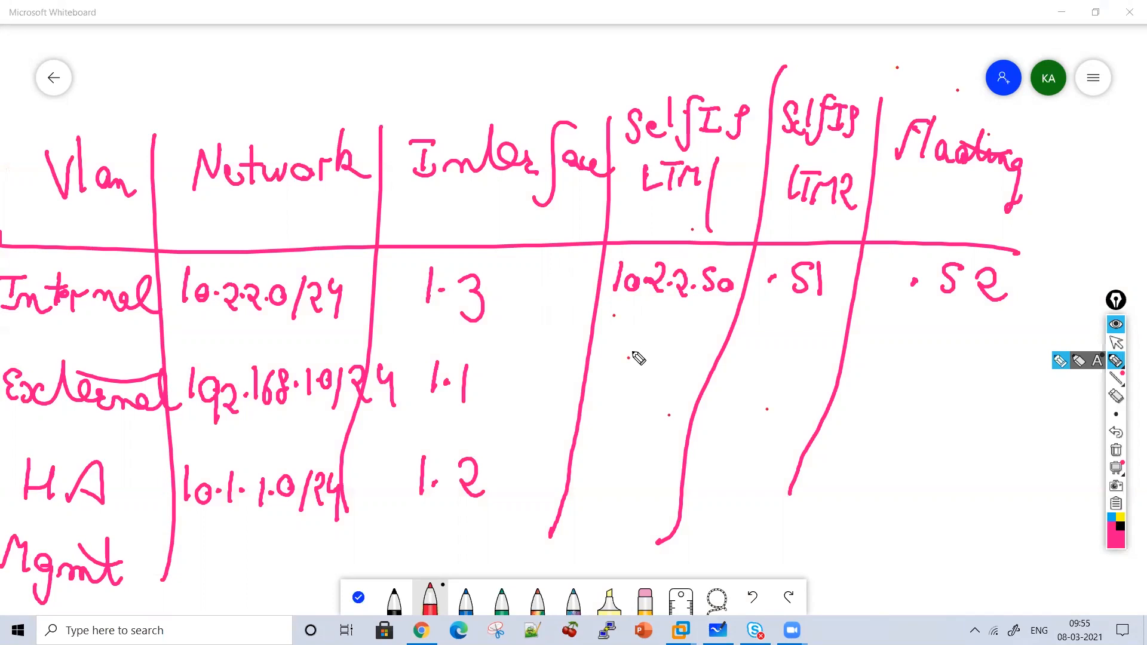
Write External's self IPs 1.50 and .51 and floating IP .52.
click(644, 376)
mouse_move(629, 358)
mouse_down()
mouse_move(632, 381)
mouse_move(692, 366)
mouse_up()
click(747, 377)
mouse_move(790, 360)
mouse_down()
mouse_move(769, 381)
mouse_move(810, 387)
mouse_up()
click(921, 373)
drag(967, 359, 942, 387)
drag(972, 367, 1023, 384)
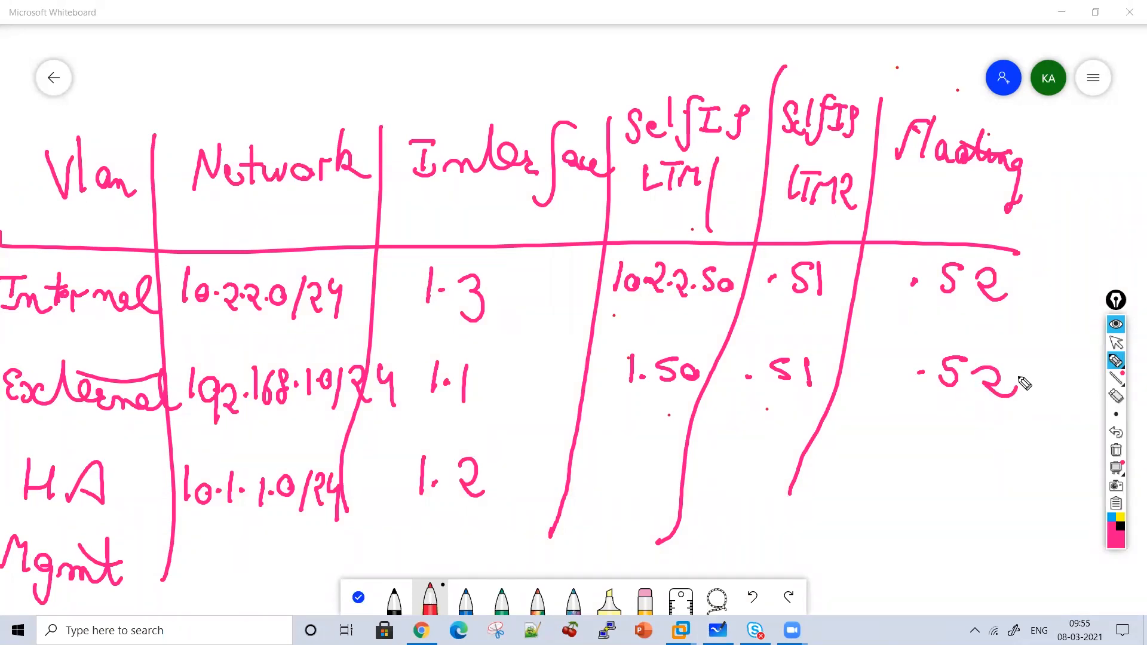
Put an X in HA's Floating cell, write self IPs 1.50 and 1.51, and underline its network.
mouse_move(951, 434)
mouse_down()
mouse_move(907, 464)
mouse_move(946, 472)
mouse_up()
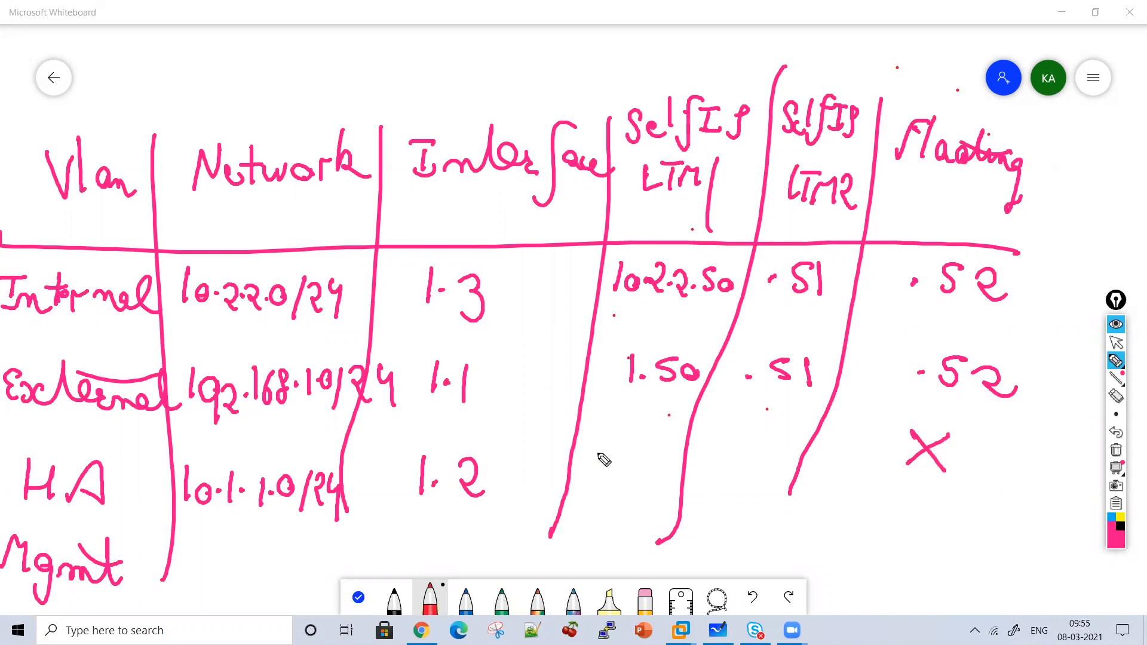
click(624, 476)
mouse_move(602, 453)
mouse_down()
mouse_move(604, 487)
mouse_move(631, 474)
mouse_move(629, 493)
mouse_move(680, 481)
mouse_move(761, 487)
mouse_move(752, 494)
mouse_up()
click(745, 487)
drag(778, 465, 777, 495)
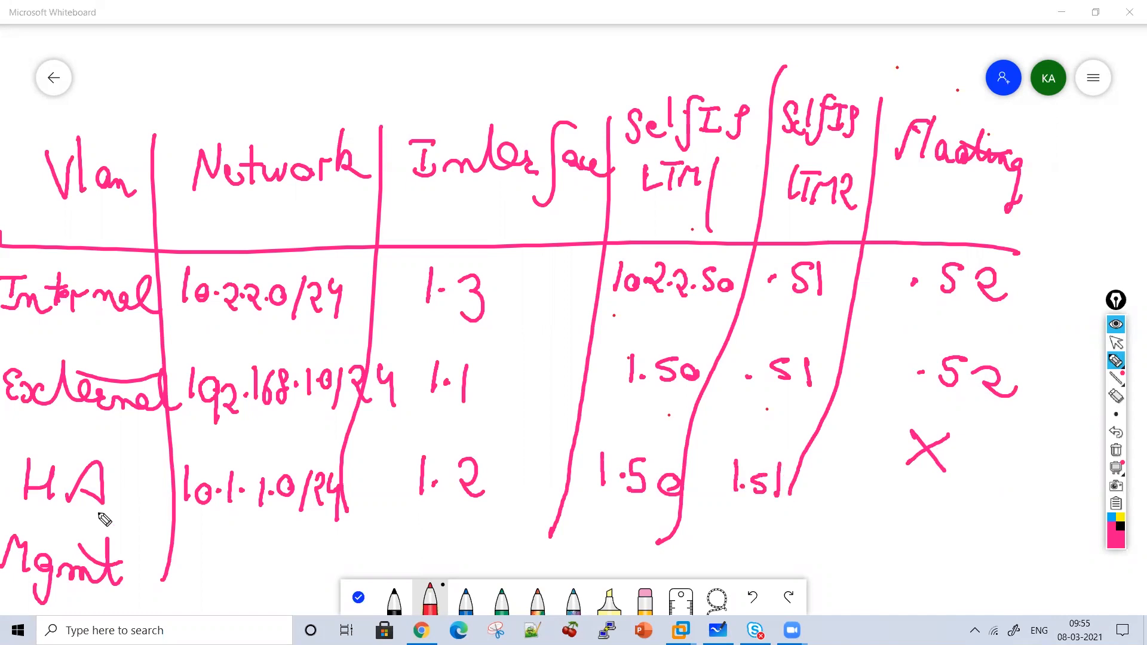
mouse_move(178, 526)
mouse_down()
mouse_move(262, 528)
mouse_move(187, 553)
mouse_up()
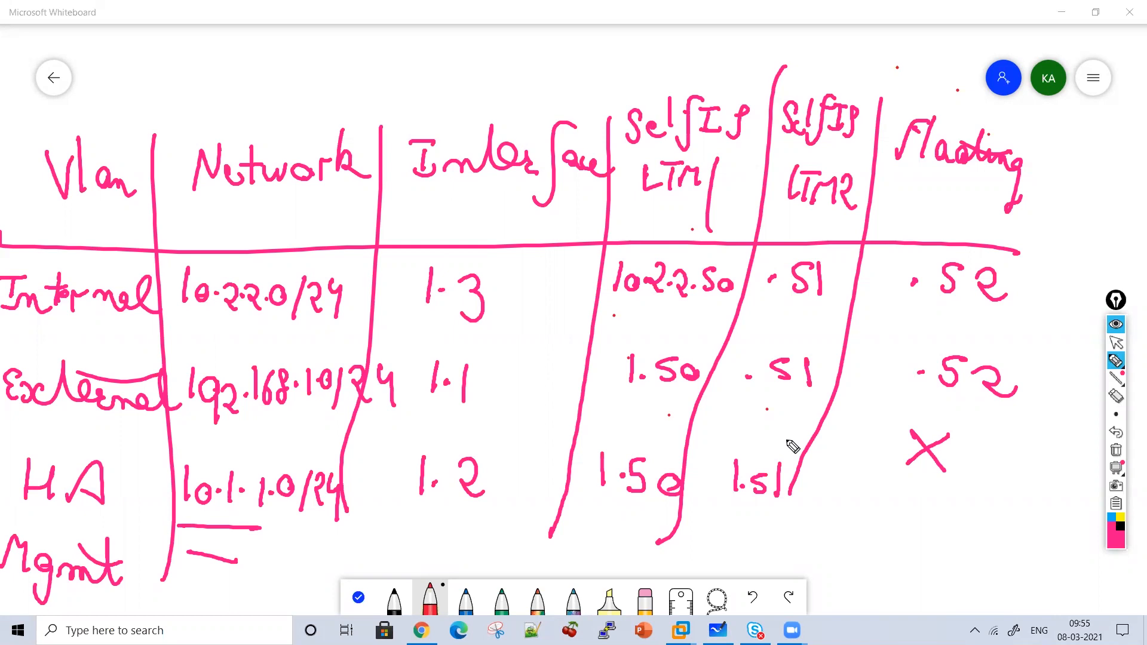
Switch Whiteboard back to the select tool so the BIG-IP Self IP list shows again.
click(1117, 343)
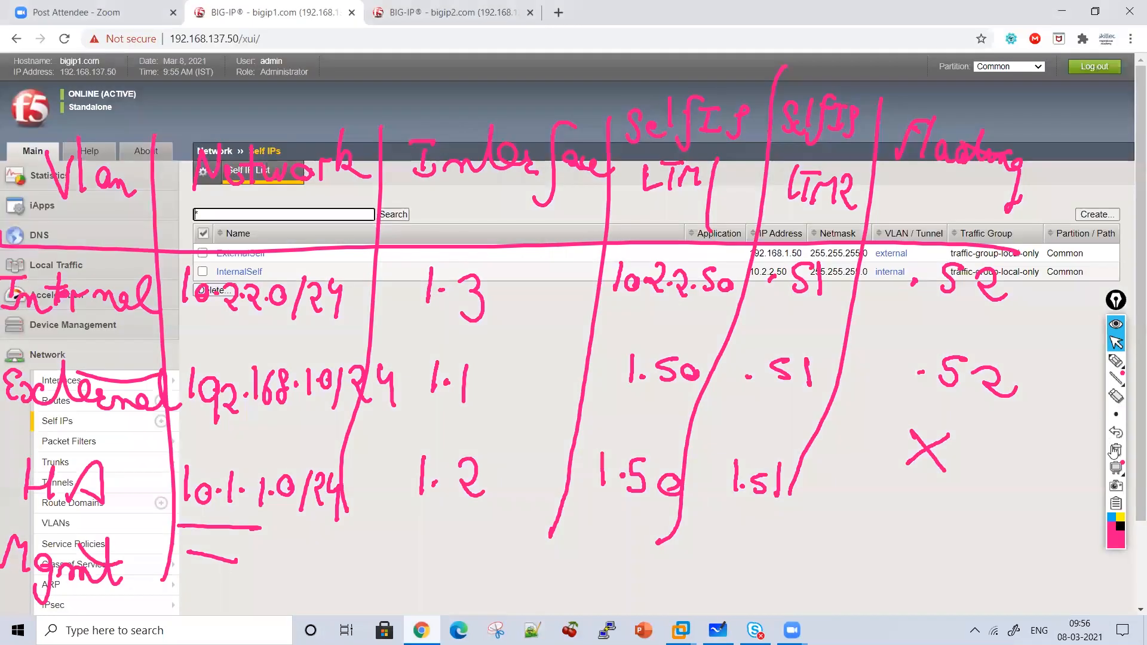
Clear the whiteboard ink and go to the Network VLAN list.
click(1115, 450)
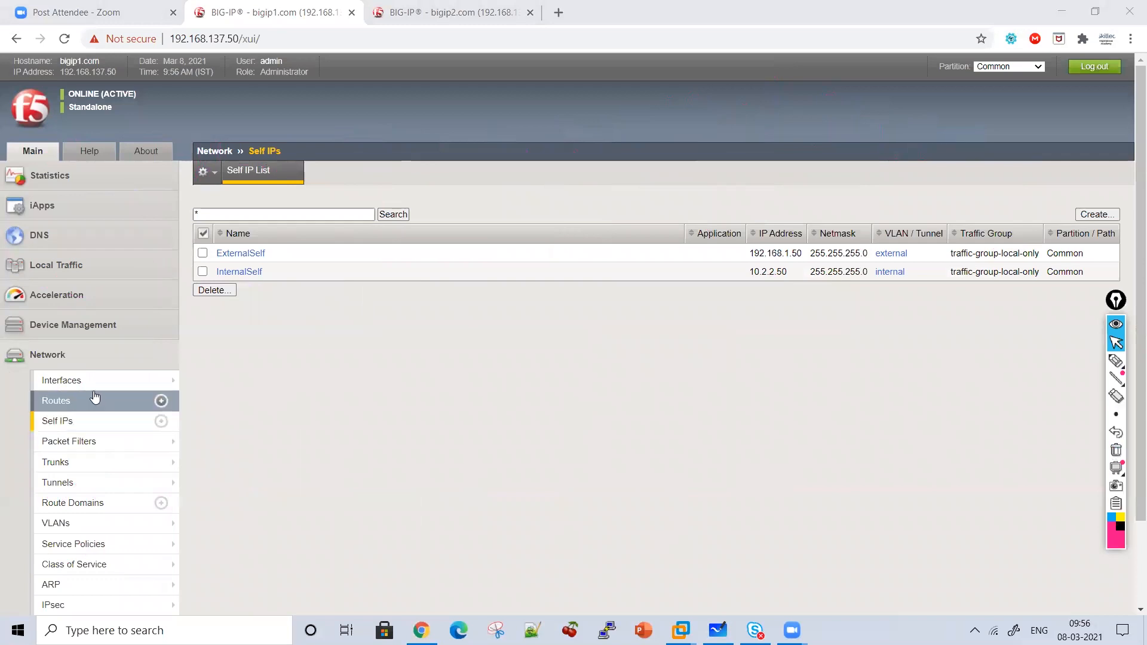
click(161, 380)
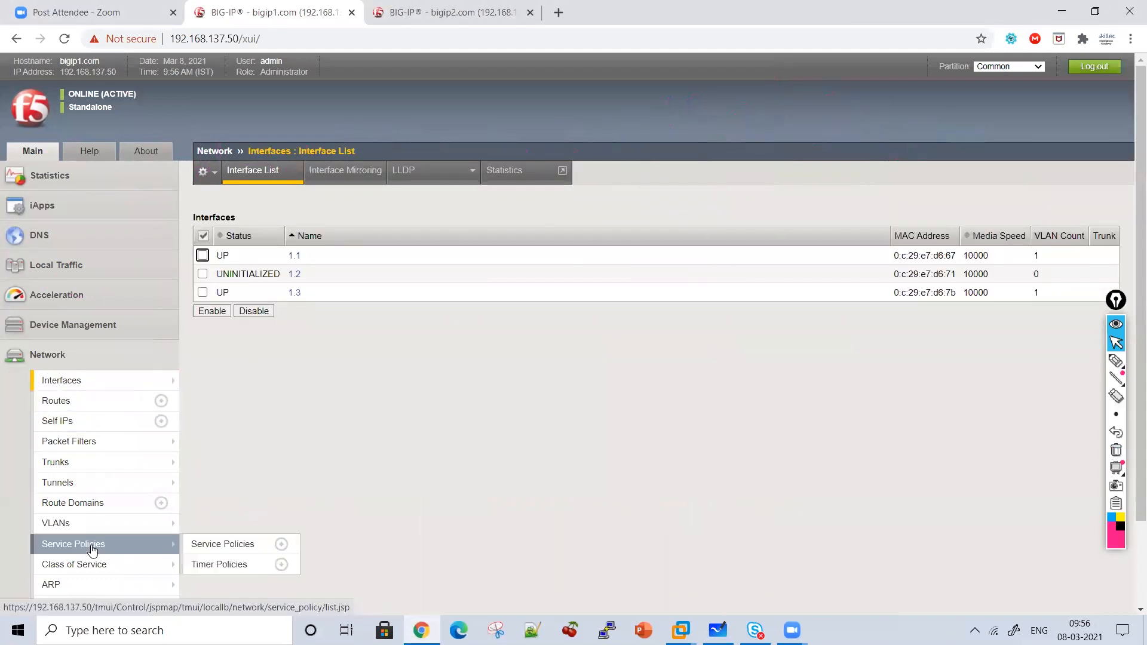
click(76, 530)
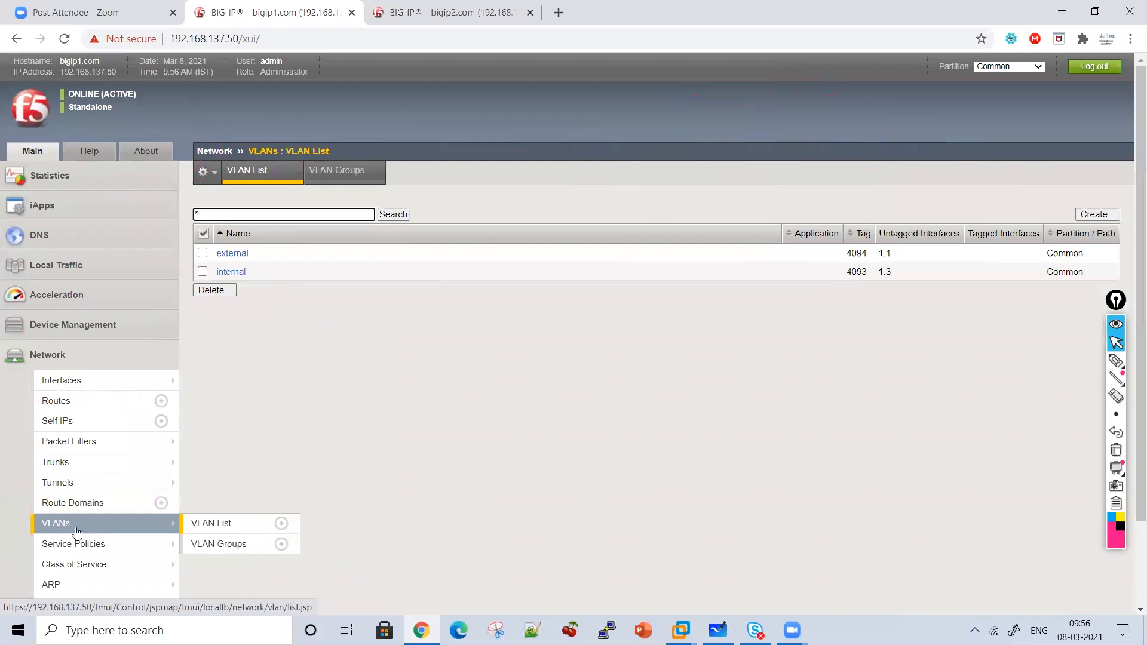
Create VLAN HA with interface 1.2 untagged.
click(1094, 216)
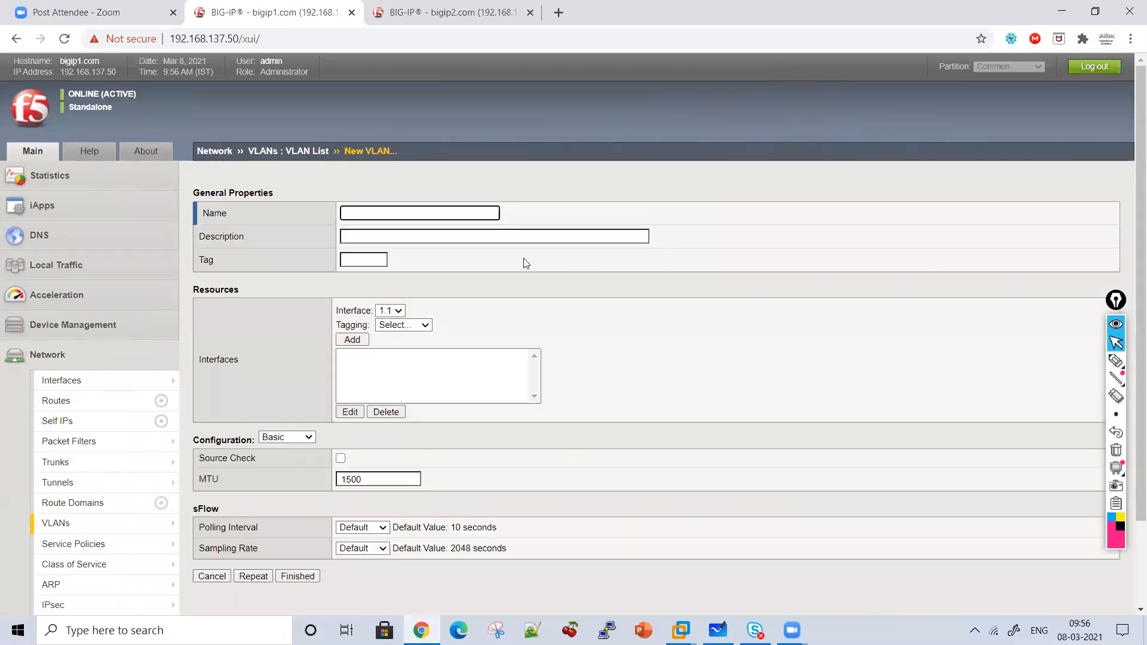
text(HA)
click(391, 310)
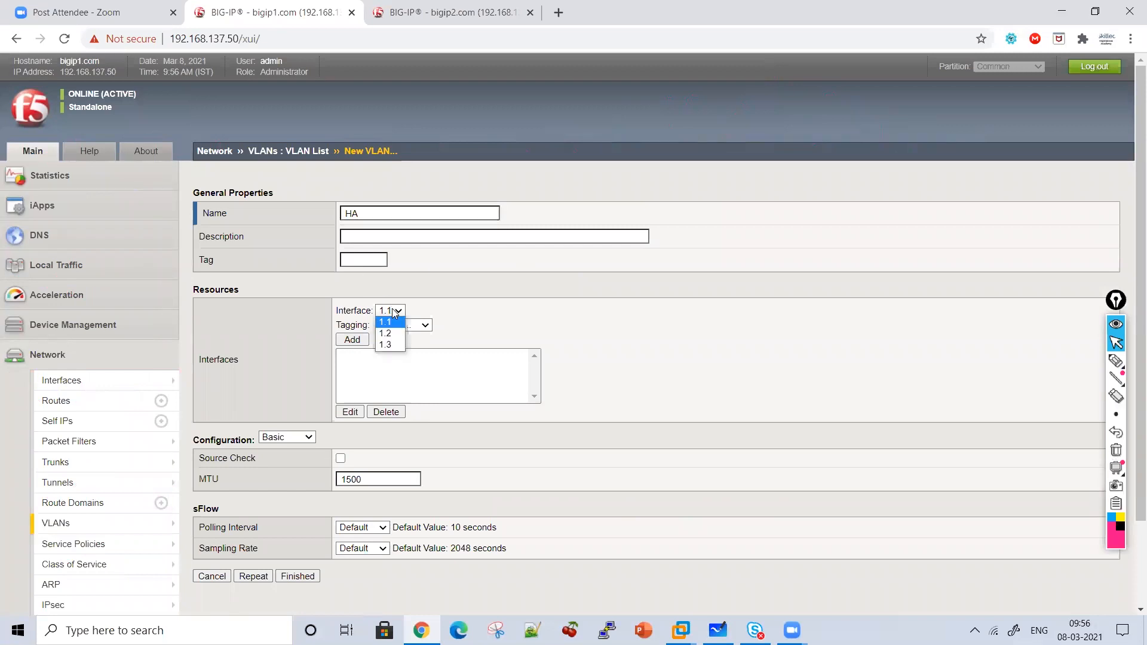
click(385, 334)
click(400, 325)
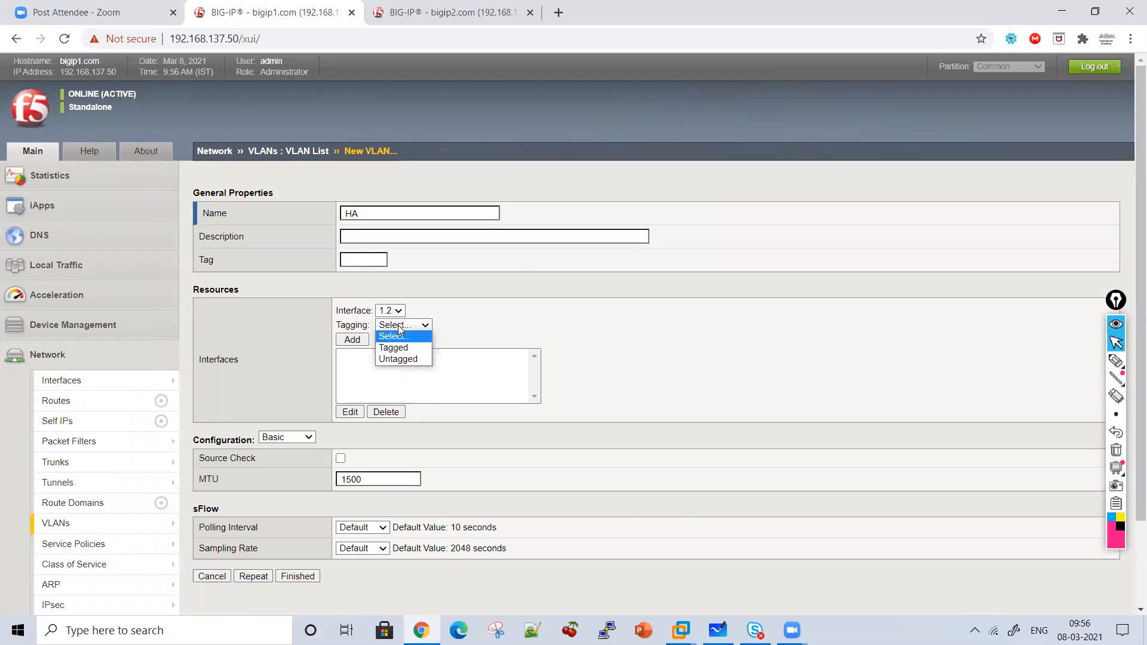
click(385, 361)
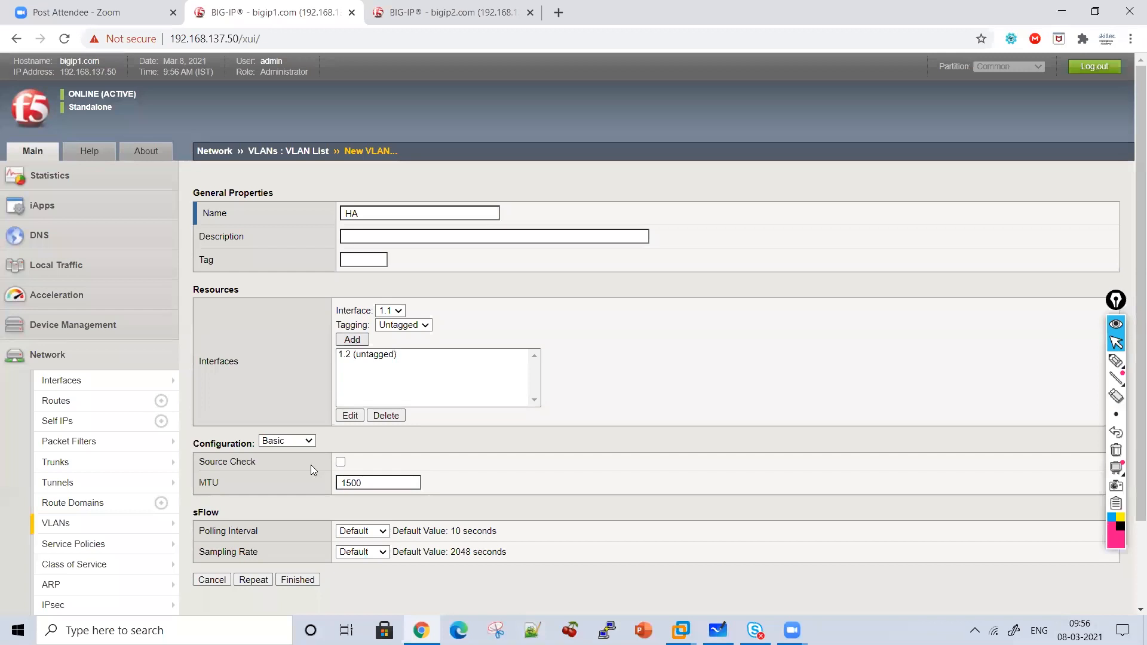
click(297, 580)
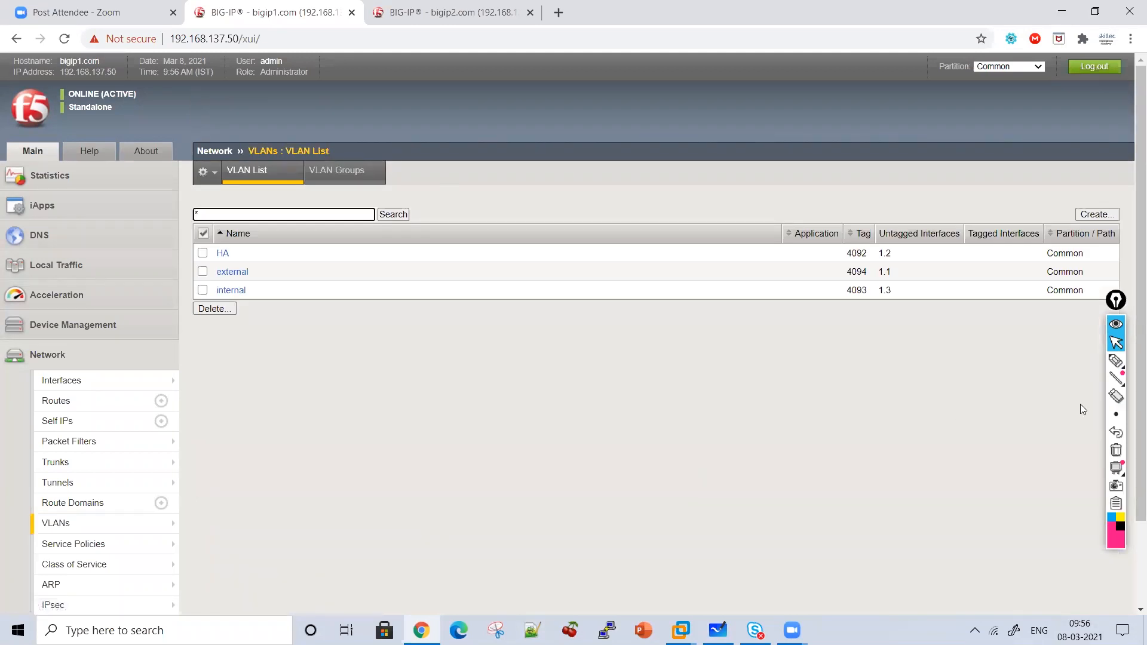
Highlight the VLAN rows and bracket the Application and interfaces columns with ink.
click(1115, 362)
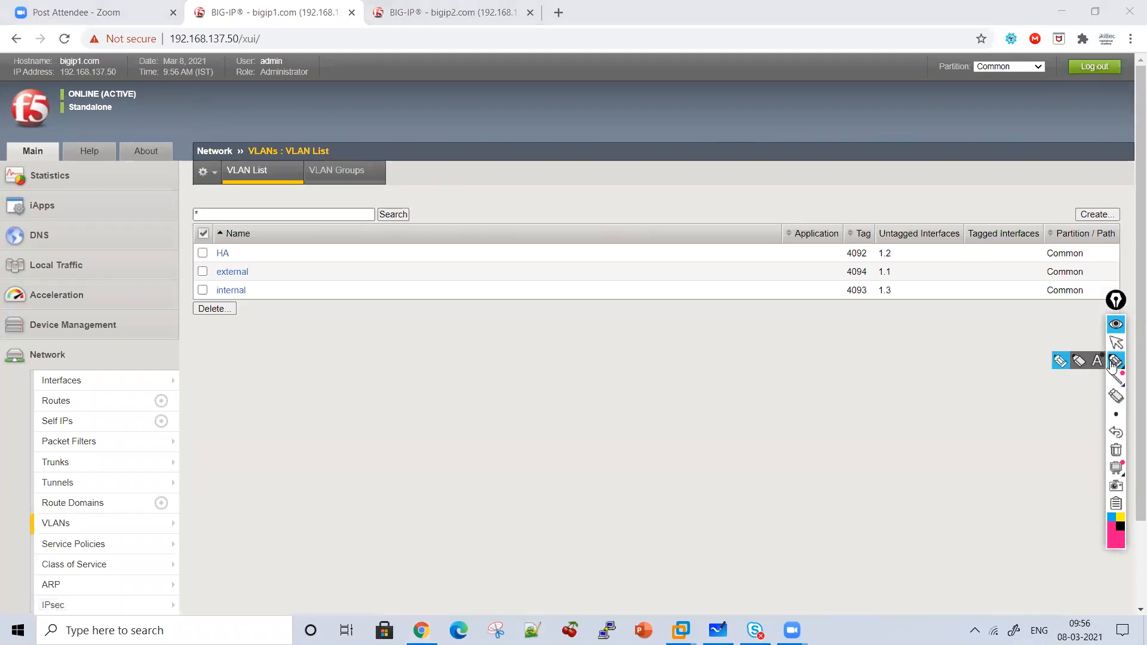
mouse_move(252, 252)
mouse_down()
mouse_move(296, 254)
mouse_move(281, 264)
mouse_move(282, 309)
mouse_move(275, 291)
mouse_up()
click(290, 277)
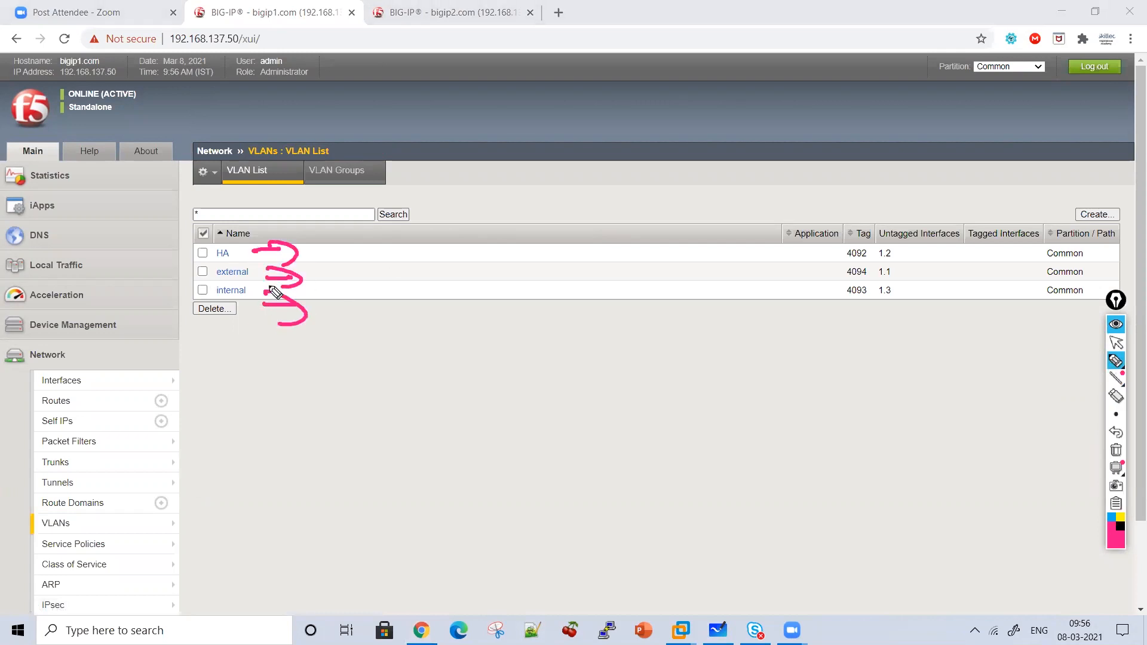
mouse_move(786, 194)
mouse_down()
mouse_move(809, 353)
mouse_move(858, 341)
mouse_up()
drag(910, 176, 927, 171)
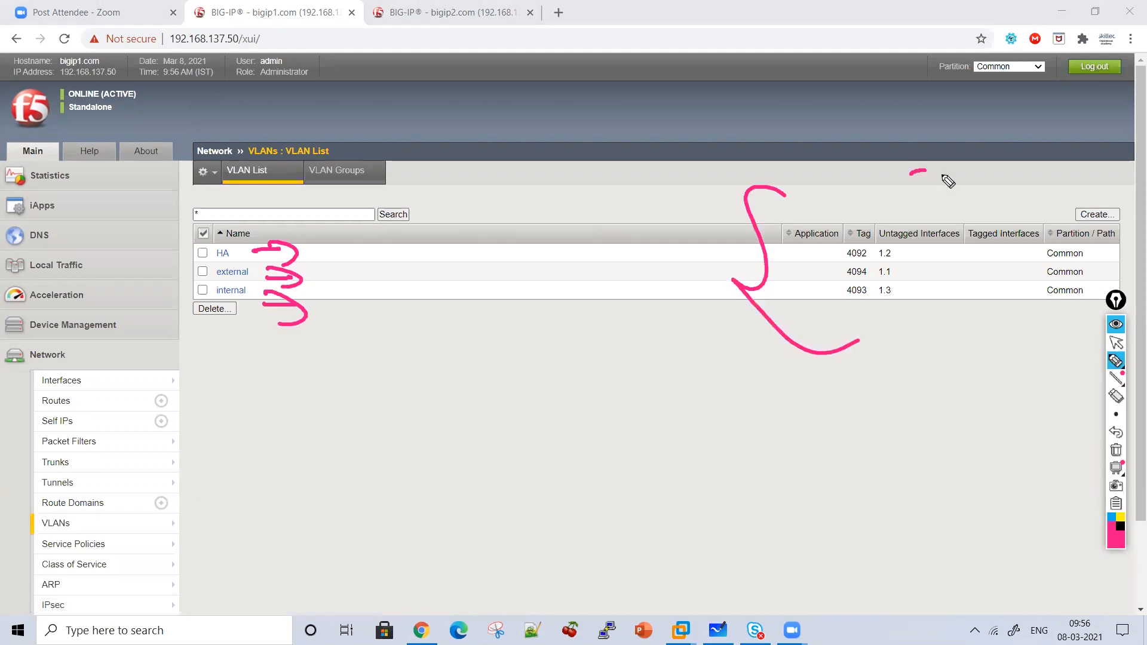
mouse_move(980, 359)
mouse_down()
mouse_move(943, 166)
mouse_move(918, 160)
mouse_up()
drag(976, 247, 965, 351)
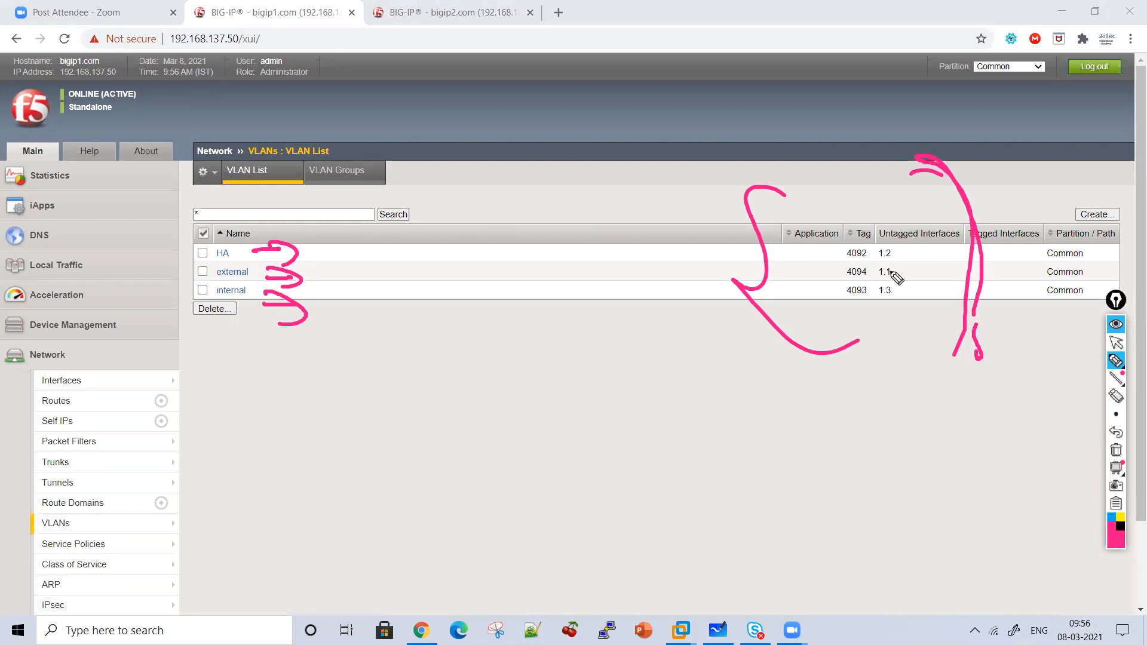
Write 1.2 beside the HA row and add an 'HA Dedicated vlan' note below the table.
drag(371, 239, 374, 260)
click(381, 249)
drag(395, 245, 419, 256)
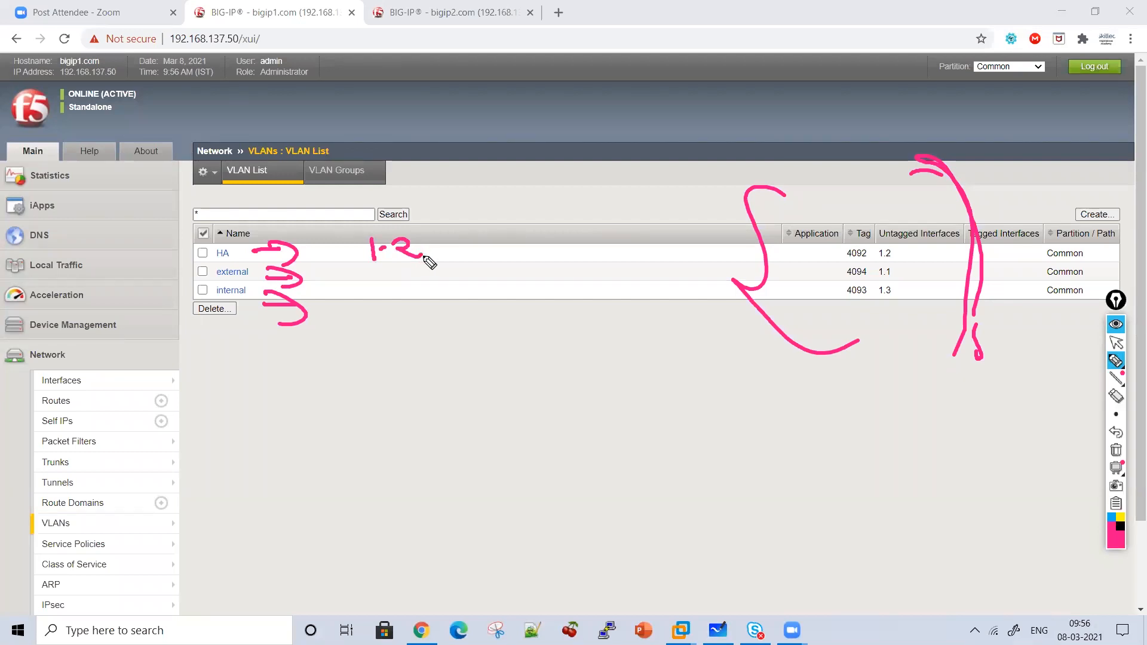
mouse_move(428, 303)
mouse_down()
mouse_move(449, 349)
mouse_move(483, 341)
mouse_move(502, 359)
mouse_up()
mouse_move(420, 375)
mouse_down()
mouse_move(428, 410)
mouse_move(456, 418)
mouse_move(632, 375)
mouse_up()
mouse_move(473, 459)
mouse_down()
mouse_move(525, 456)
mouse_move(599, 478)
mouse_up()
mouse_move(608, 357)
mouse_down()
mouse_move(623, 359)
mouse_move(640, 511)
mouse_move(604, 500)
mouse_up()
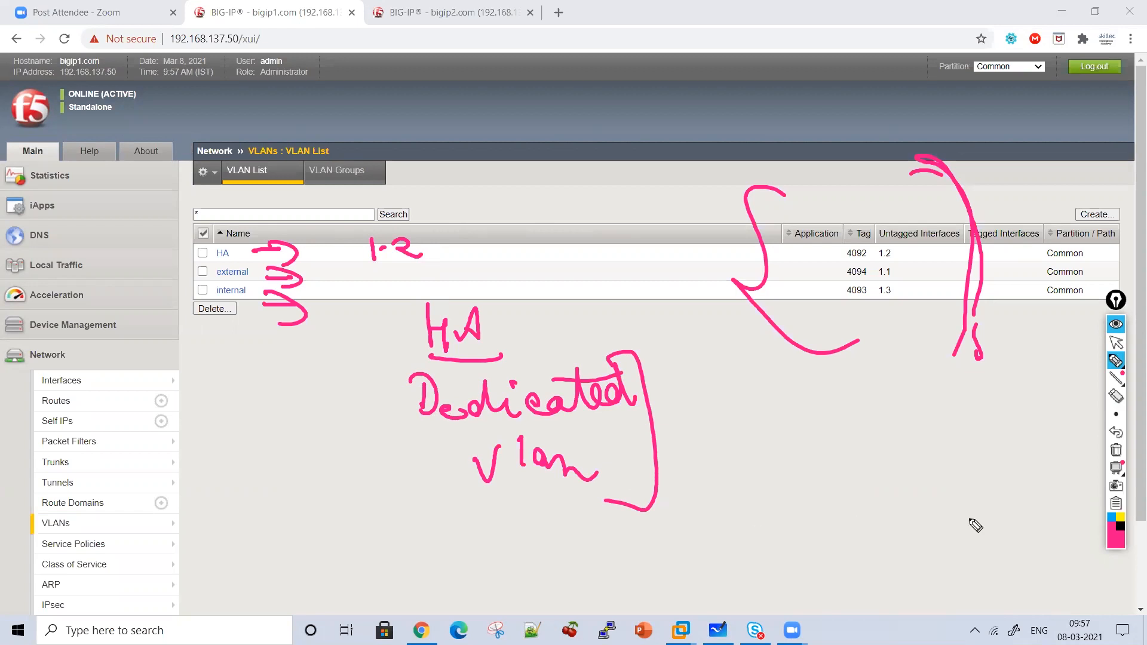
Clear the ink and bring up the Self IP list.
click(1116, 450)
click(1116, 343)
click(103, 424)
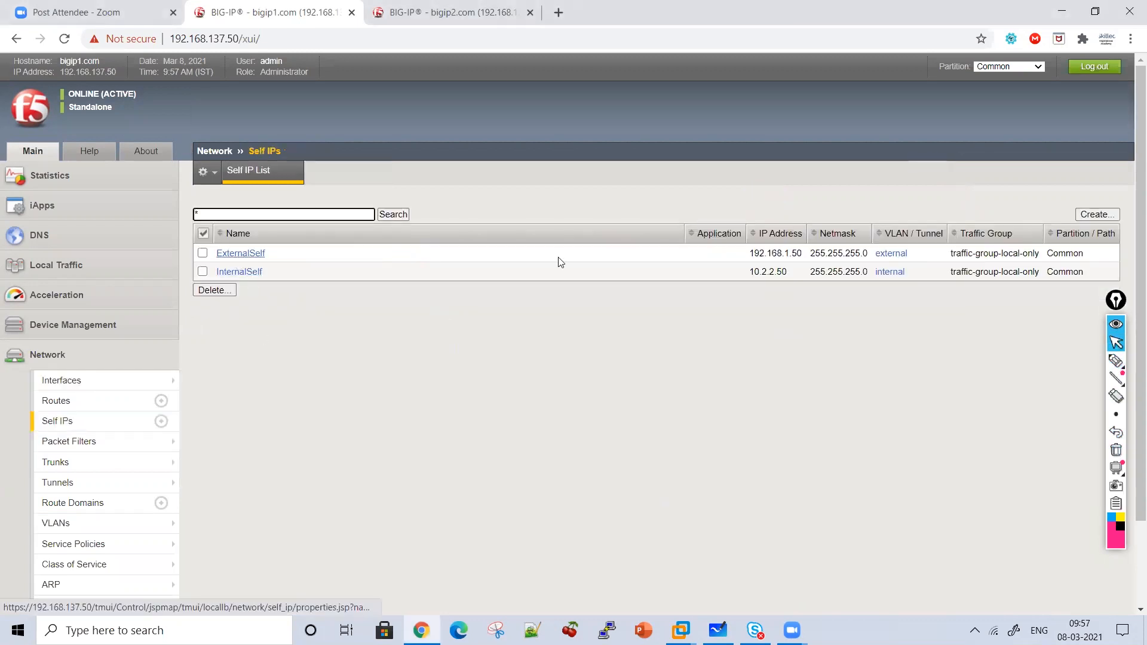
Start the HASelf self IP at 10.1.1.50 with netmask 255.255.255.0.
drag(751, 256, 738, 273)
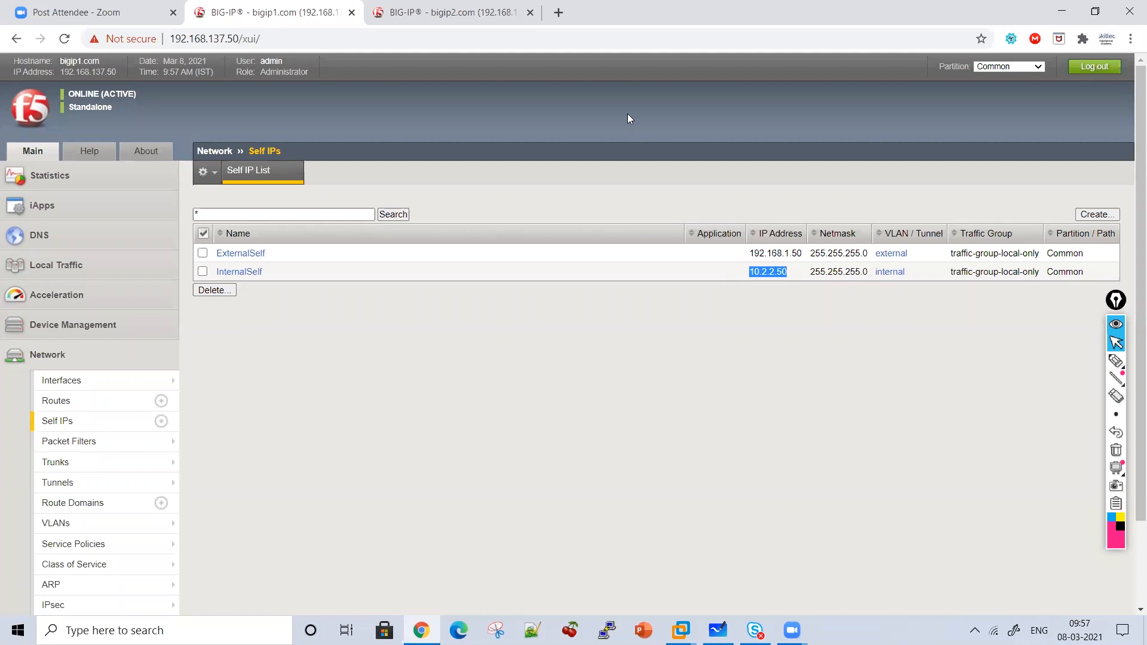
click(1095, 215)
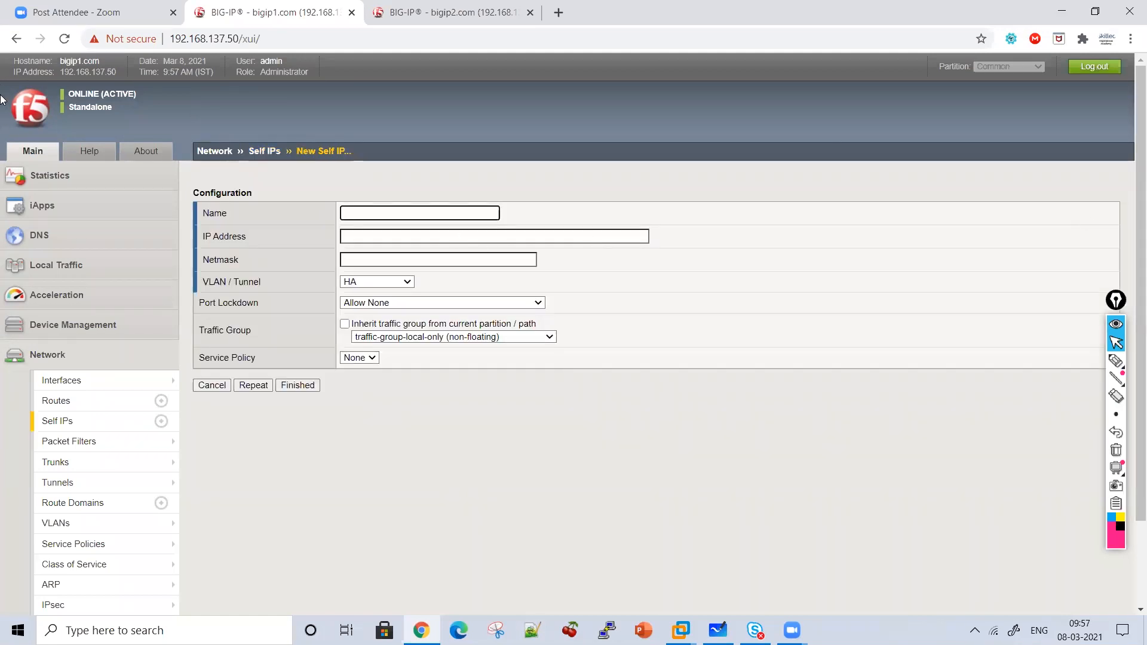
text(HASelf)
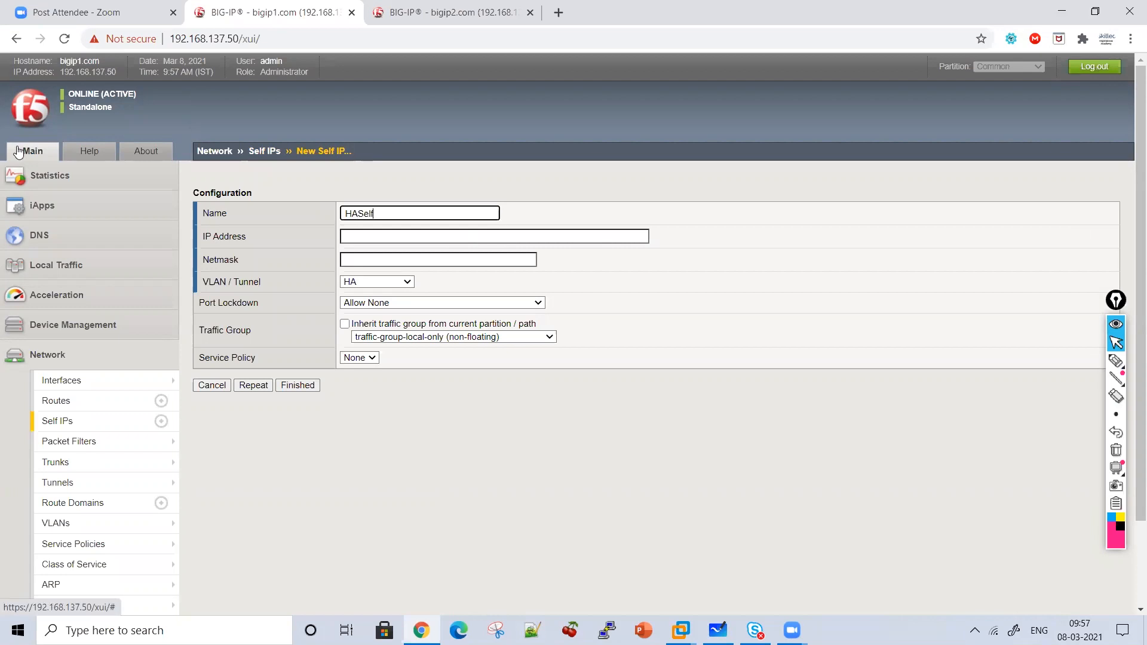
key(Tab)
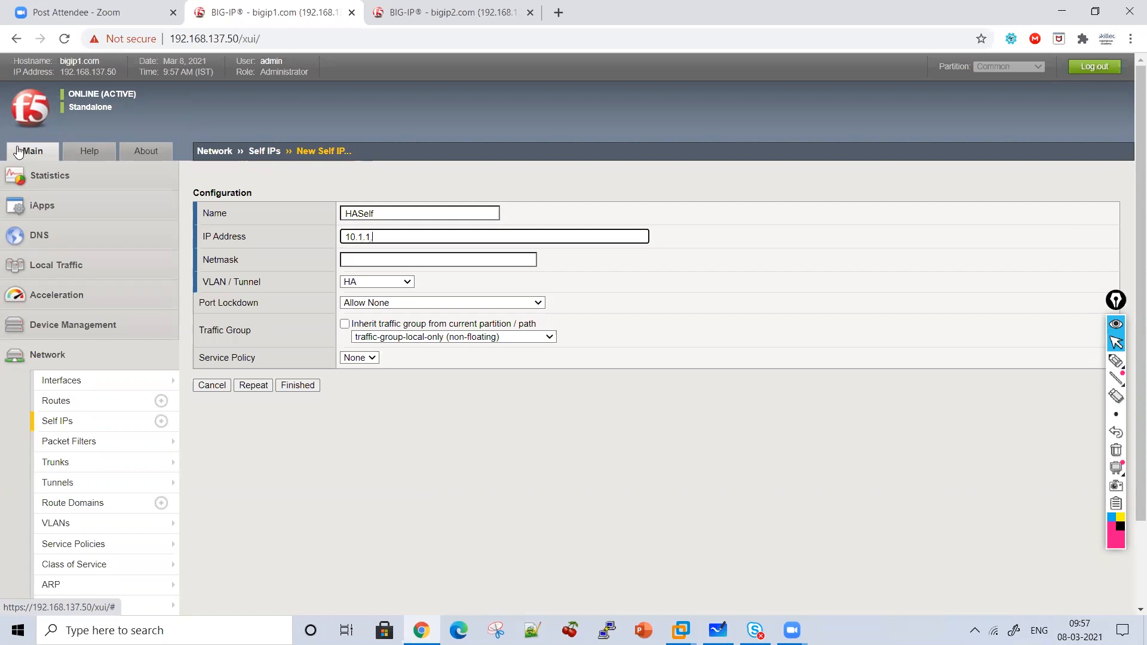
key(Tab)
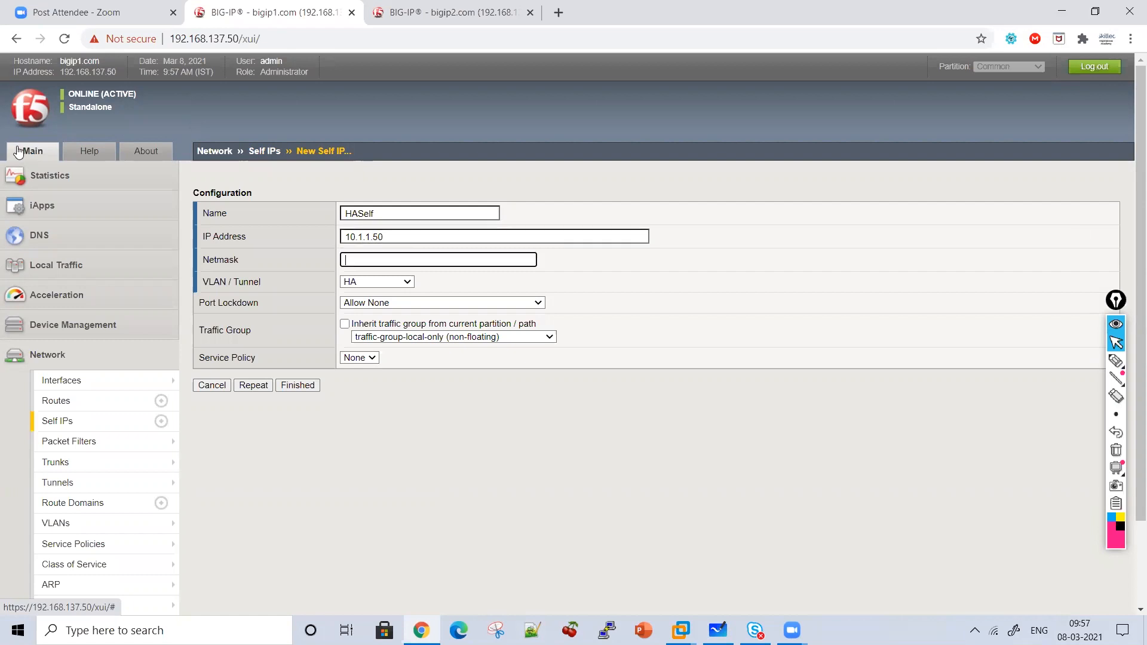
text(255)
Set HASelf to Allow All ports, keep traffic-group-local-only, save it, then go to bigip2.
click(412, 304)
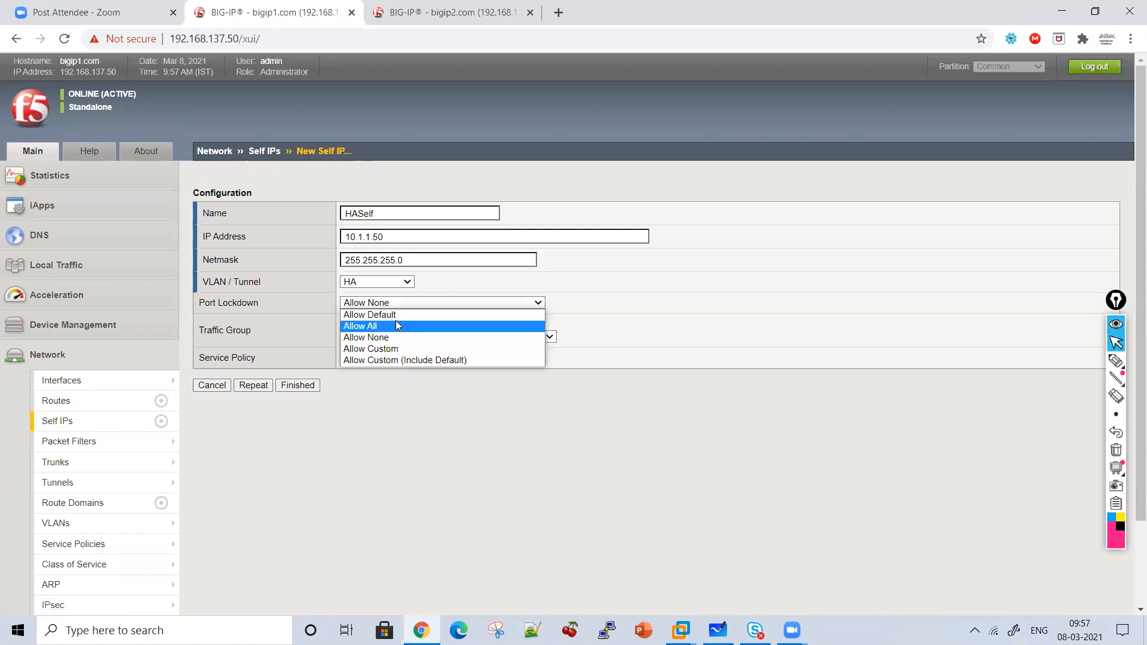
click(395, 326)
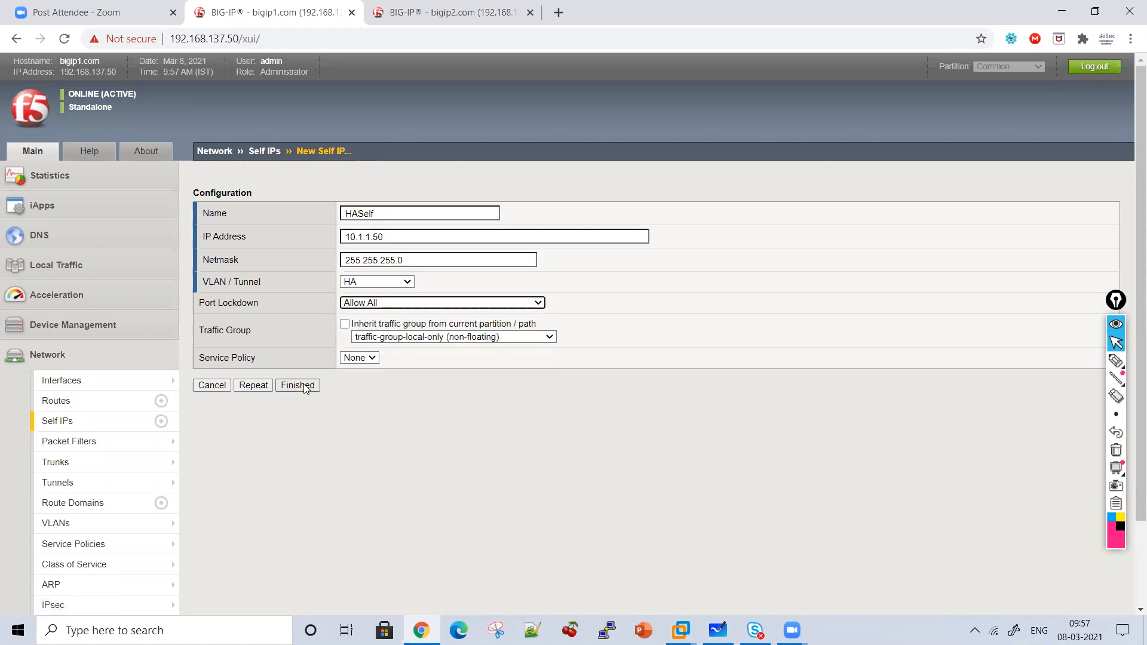
click(412, 338)
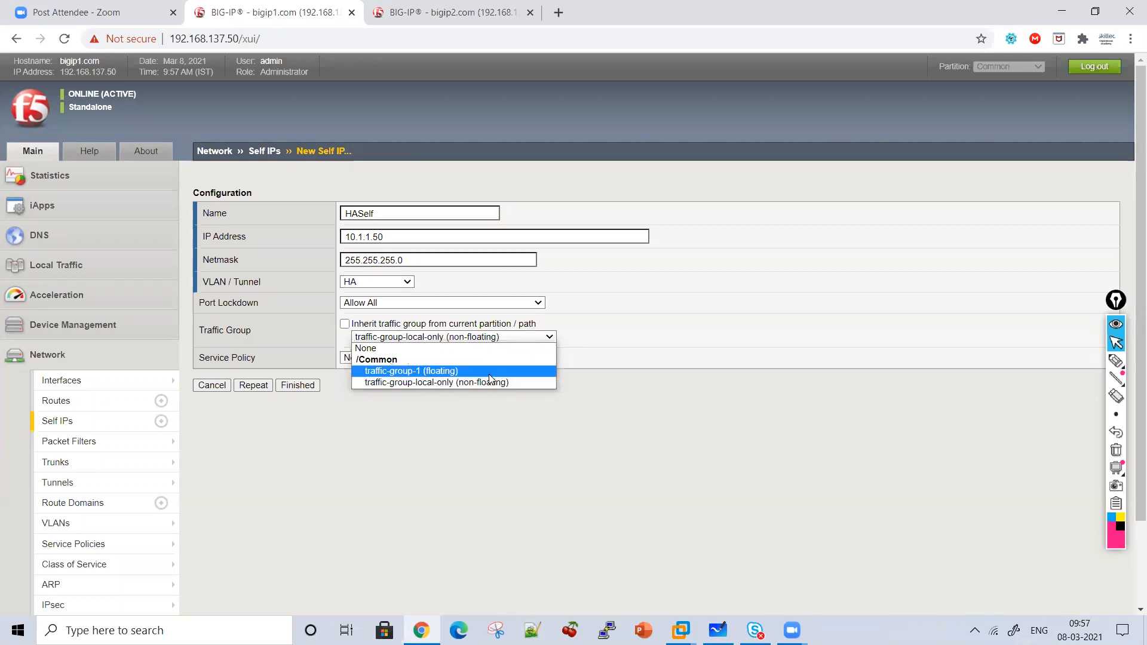
click(462, 338)
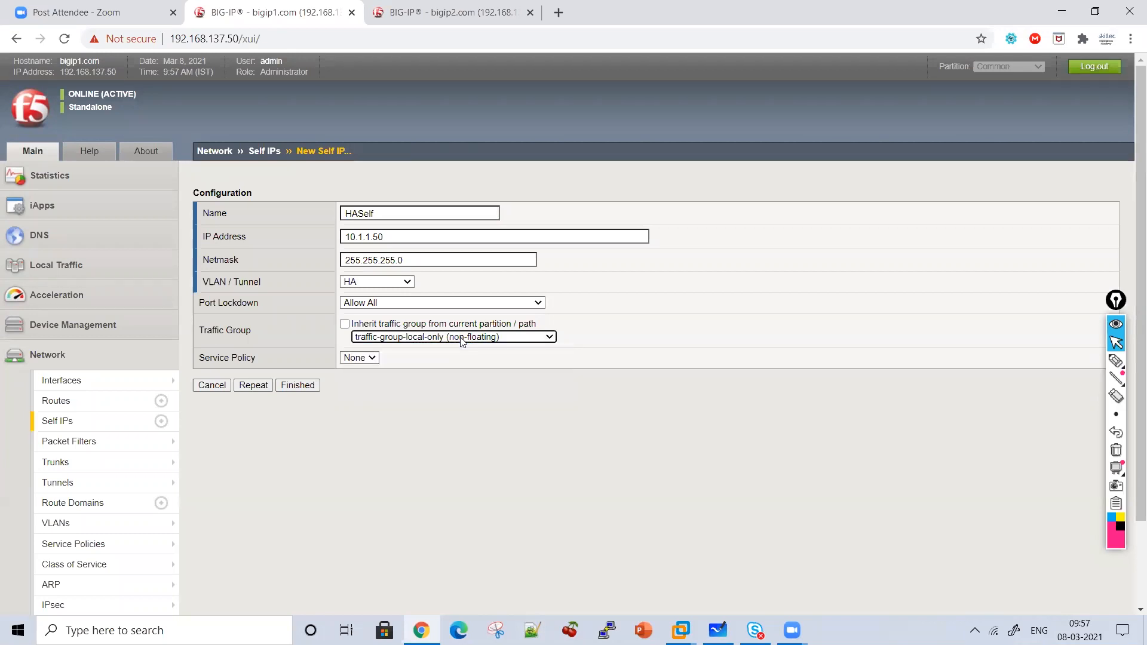
click(462, 338)
click(462, 339)
click(304, 387)
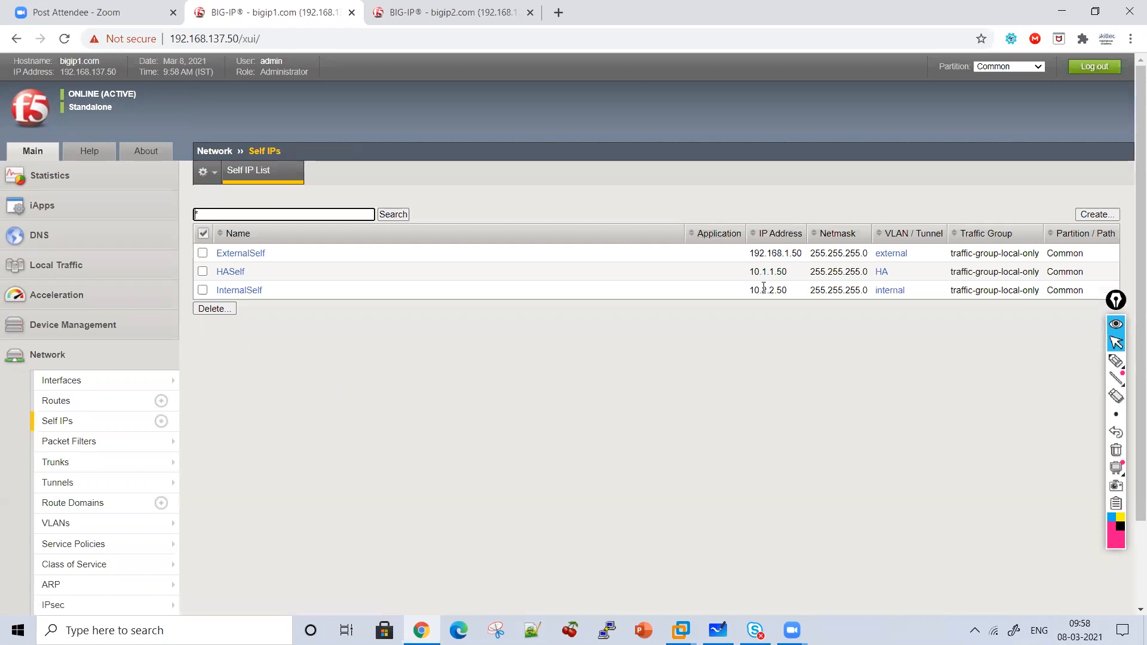
drag(752, 279, 800, 280)
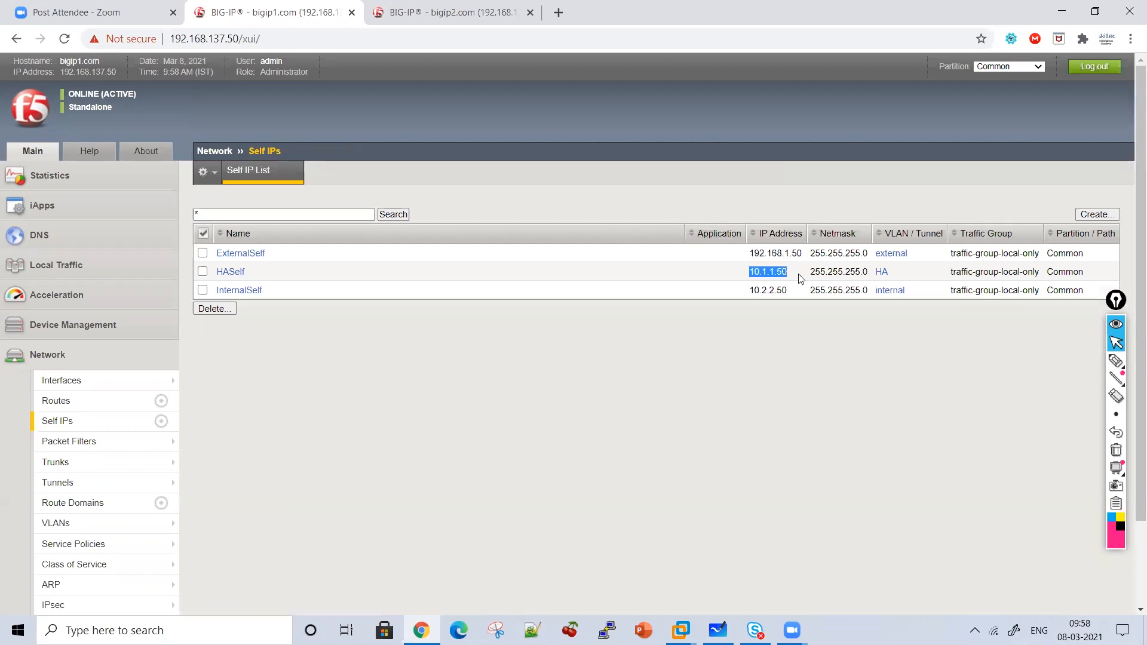
click(438, 18)
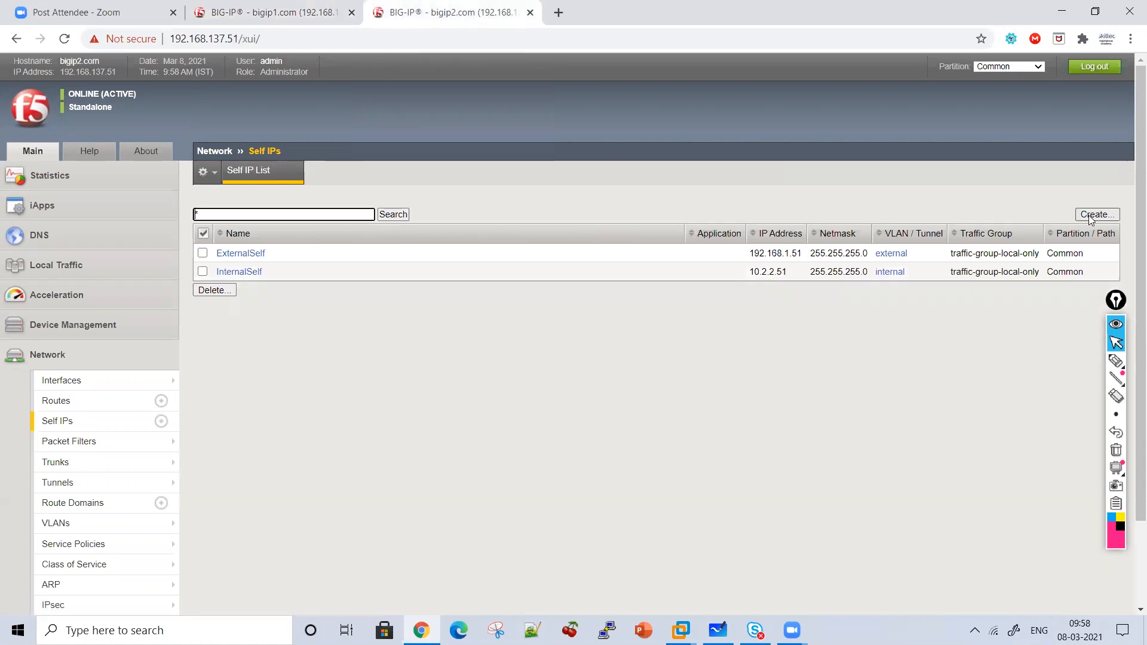
Start a new VLAN named HA on bigip2, checking bigip1's VLAN list for reference.
click(72, 524)
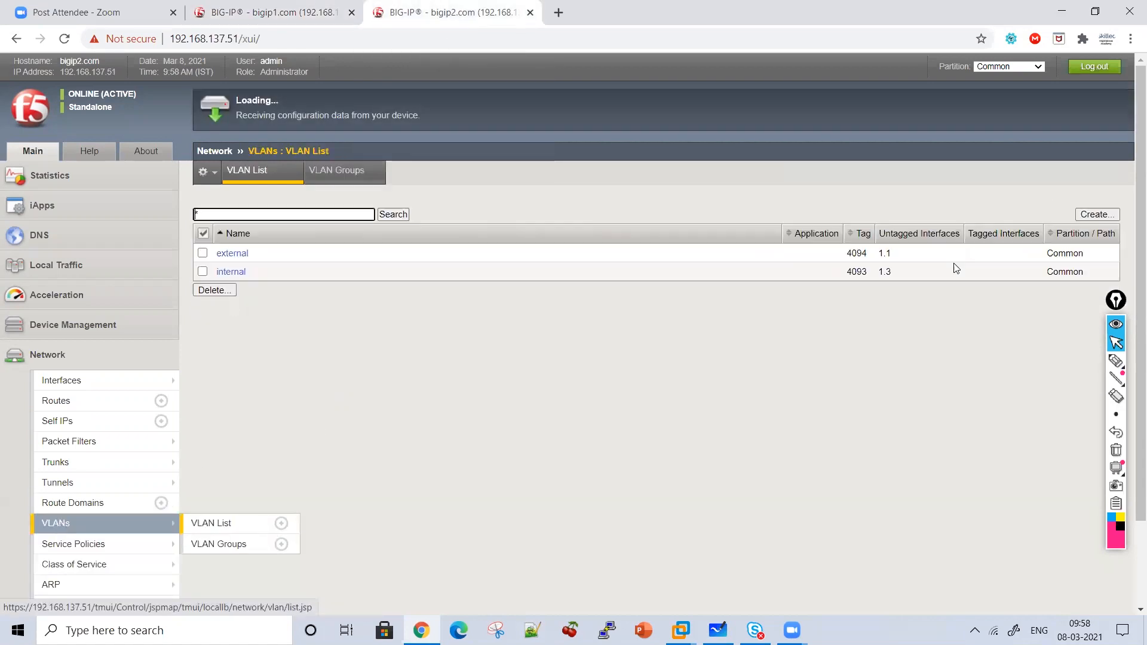
click(1096, 214)
text(HA)
click(263, 11)
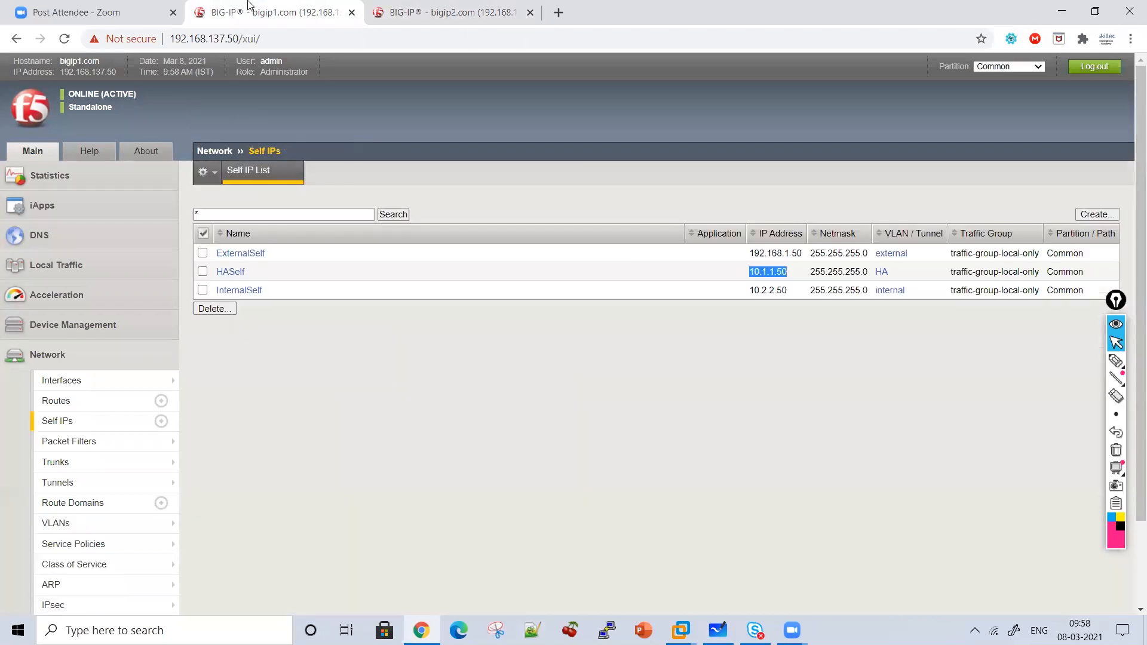
click(102, 524)
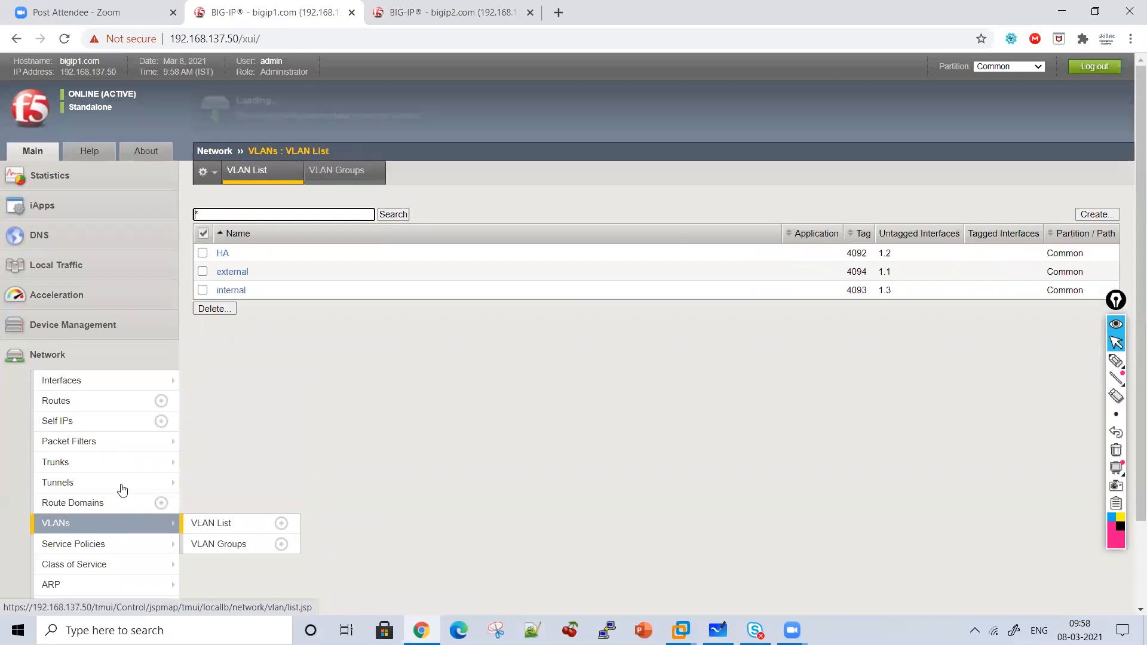
click(453, 12)
Add interface 1.2 untagged to the HA VLAN and save it.
click(388, 311)
click(387, 331)
click(394, 326)
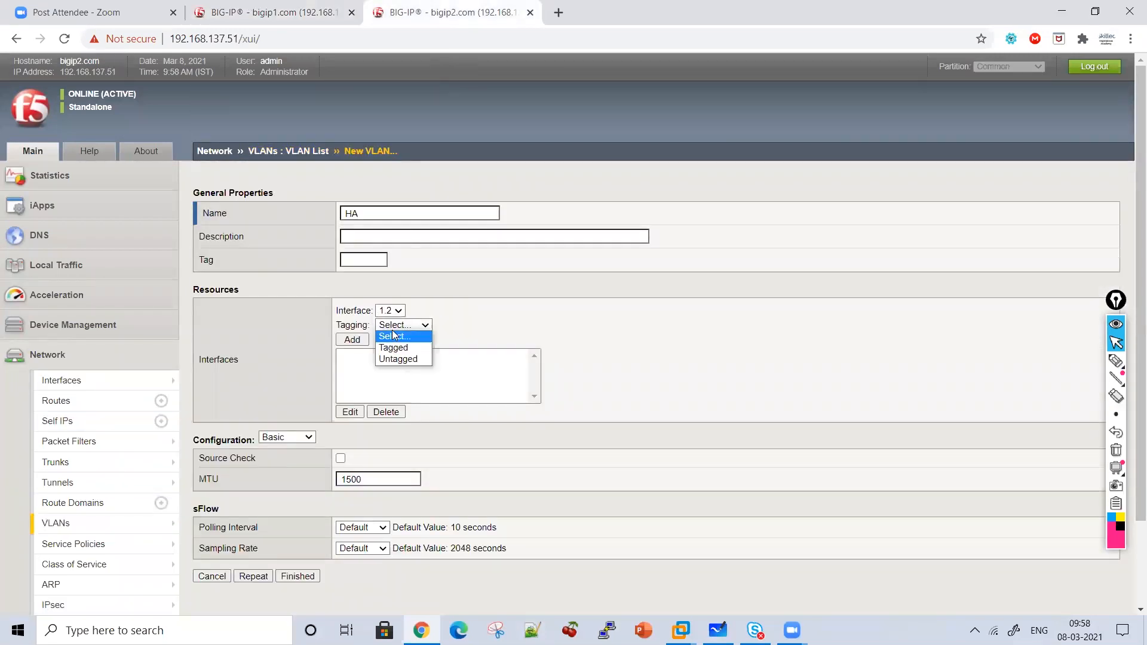
click(398, 359)
click(352, 340)
click(303, 580)
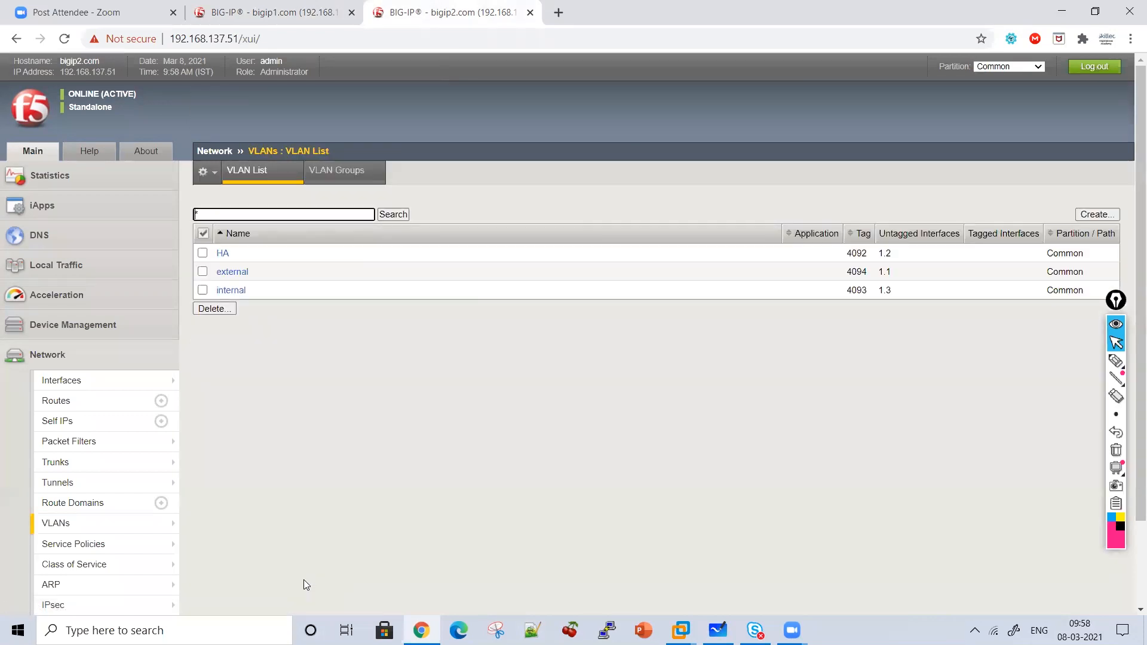
Compare with bigip1's Self IP list, then return to bigip2.
click(284, 17)
click(71, 421)
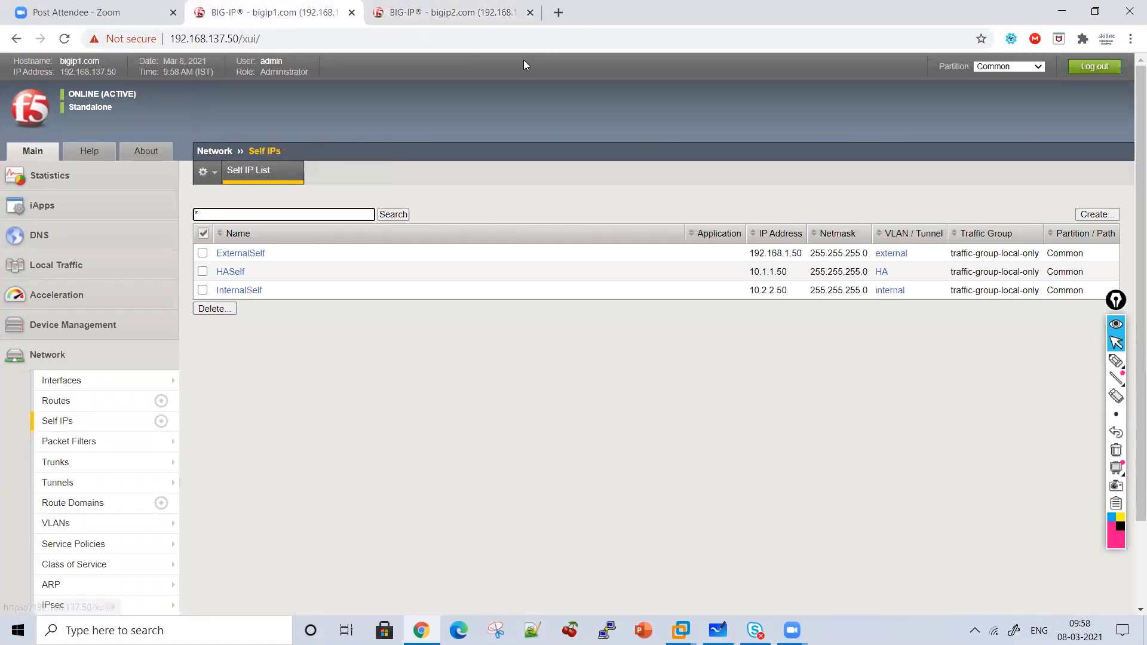
click(449, 12)
Begin bigip2's HASelf self IP with address 10.1.1.51, using bigip1's HASelf as reference.
click(74, 424)
click(1091, 216)
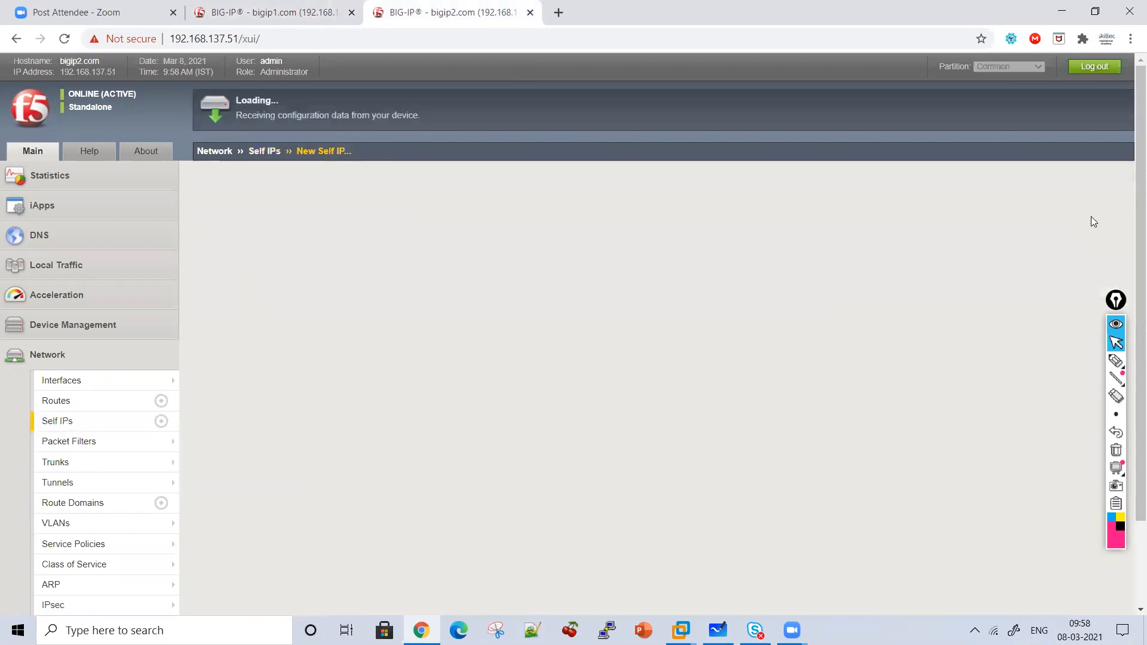
text(HASelf)
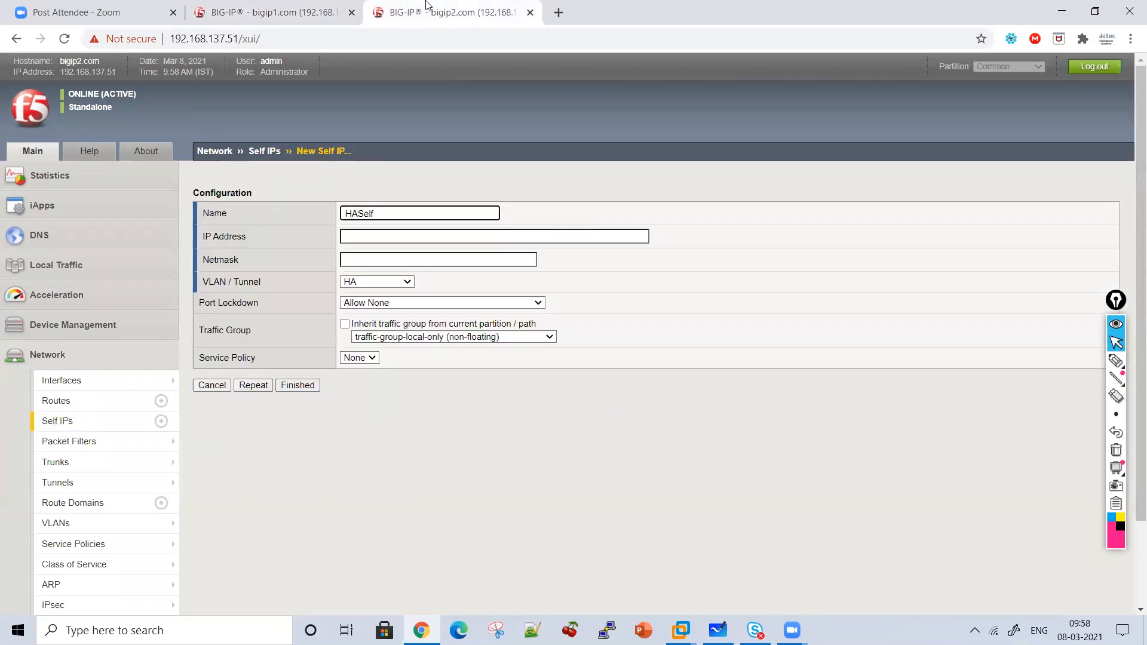
click(290, 9)
click(419, 7)
click(384, 243)
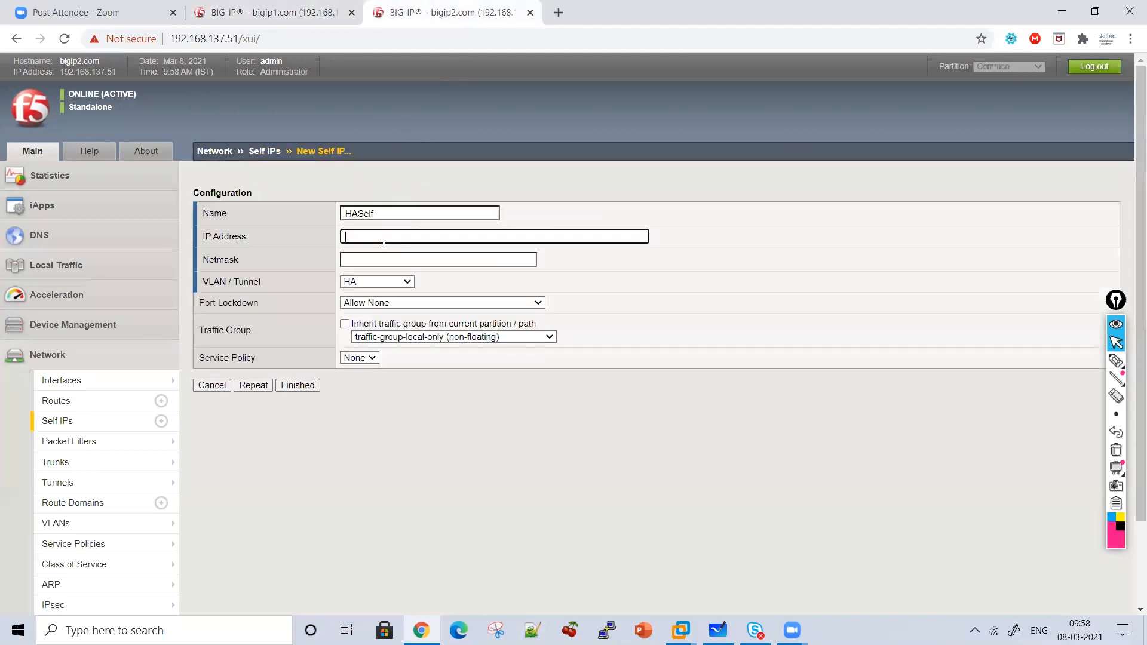
text(10.1.1.5)
click(289, 8)
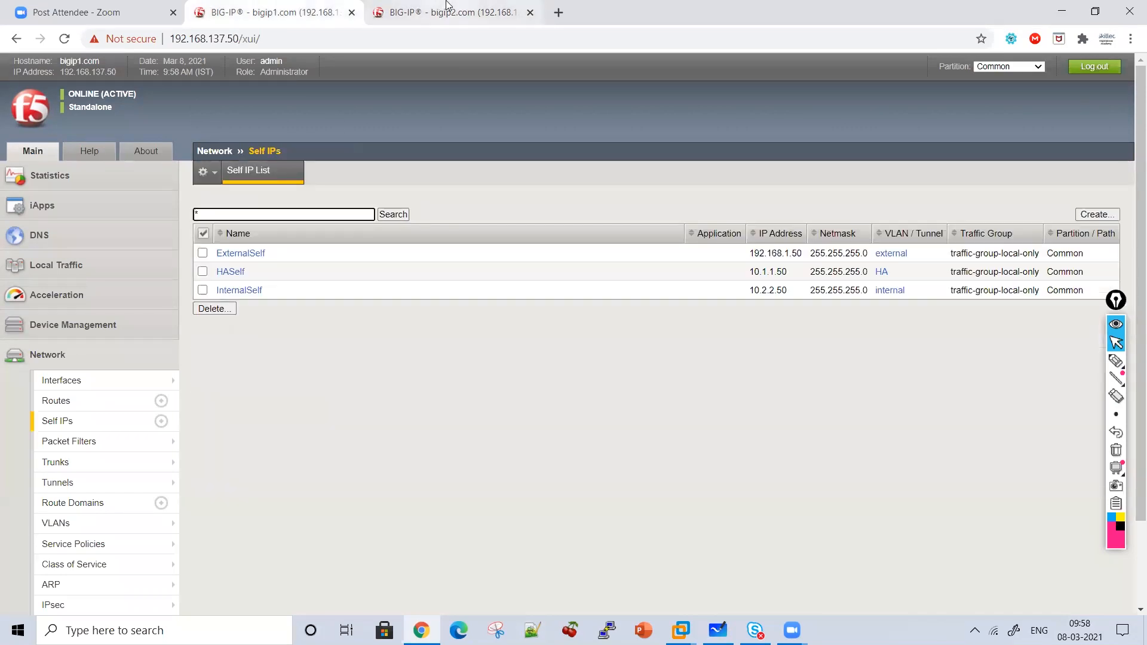
click(448, 8)
Give HASelf netmask 255.255.255.0 and Allow All port lockdown, then save it.
click(377, 255)
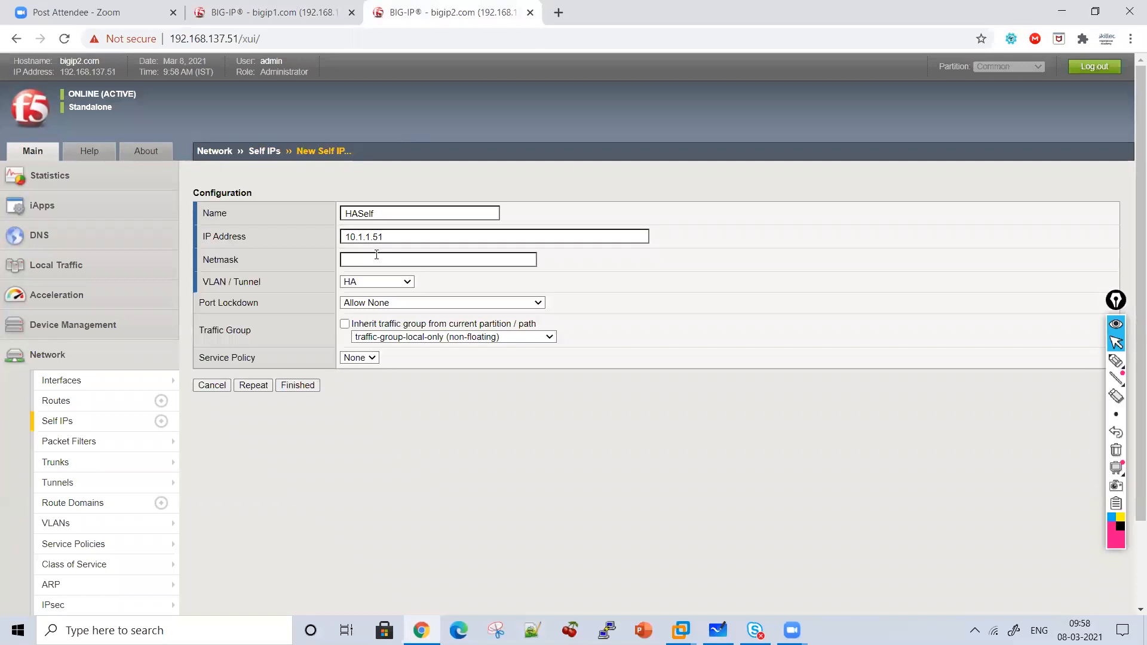
text(2)
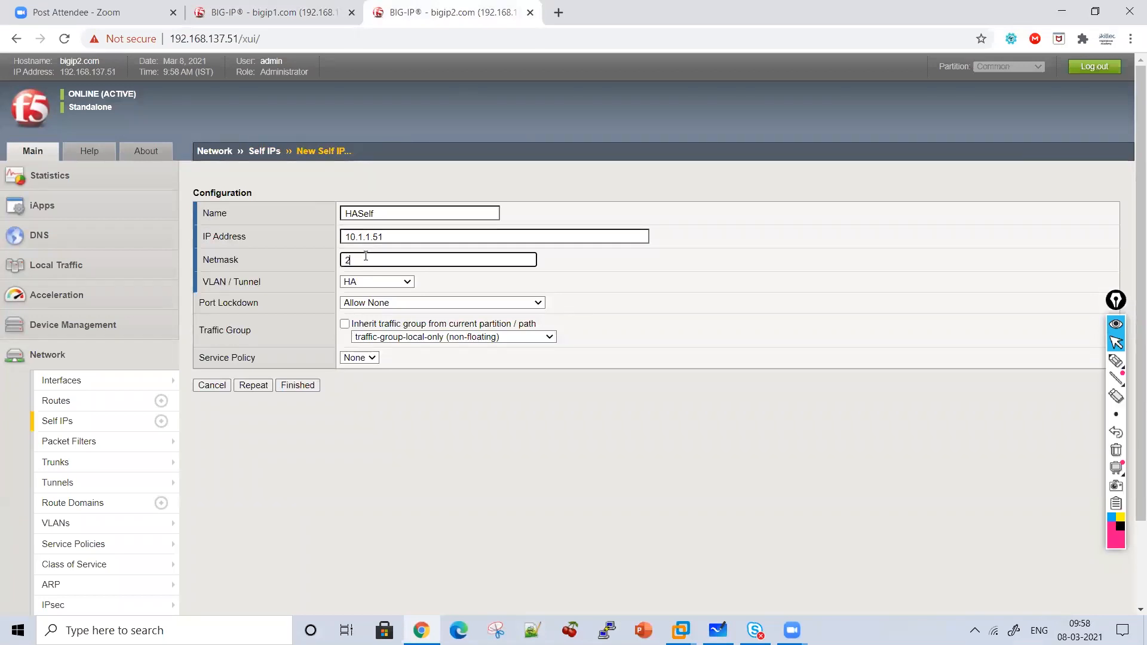
text(55.255.255.0)
click(415, 304)
click(404, 327)
click(269, 12)
click(236, 270)
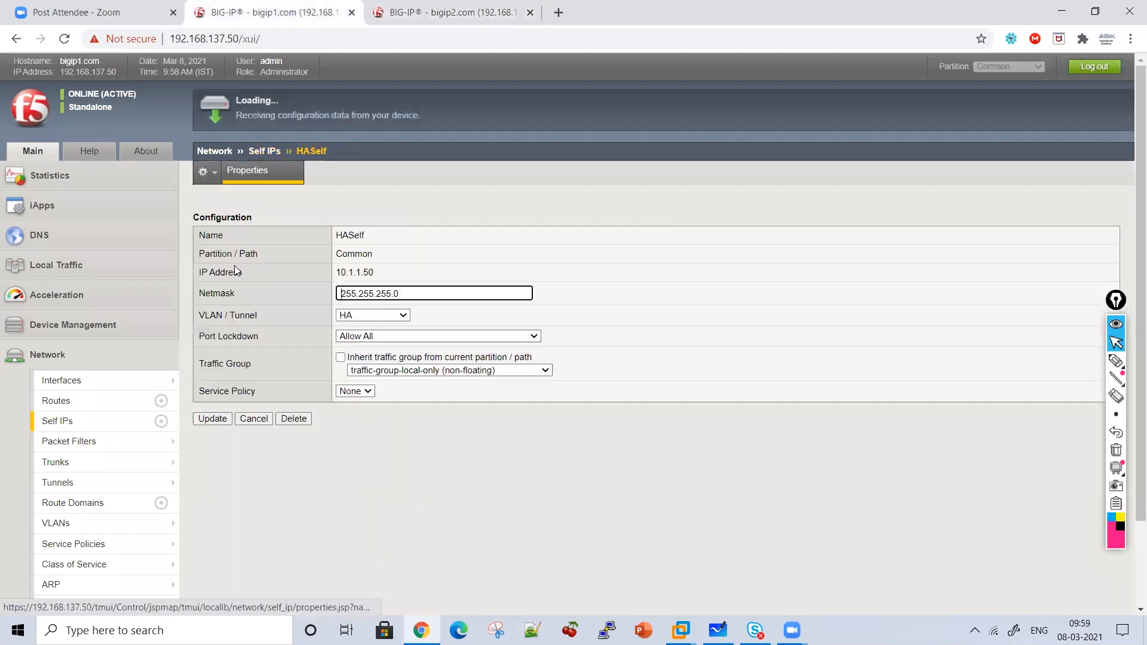
click(445, 12)
click(298, 387)
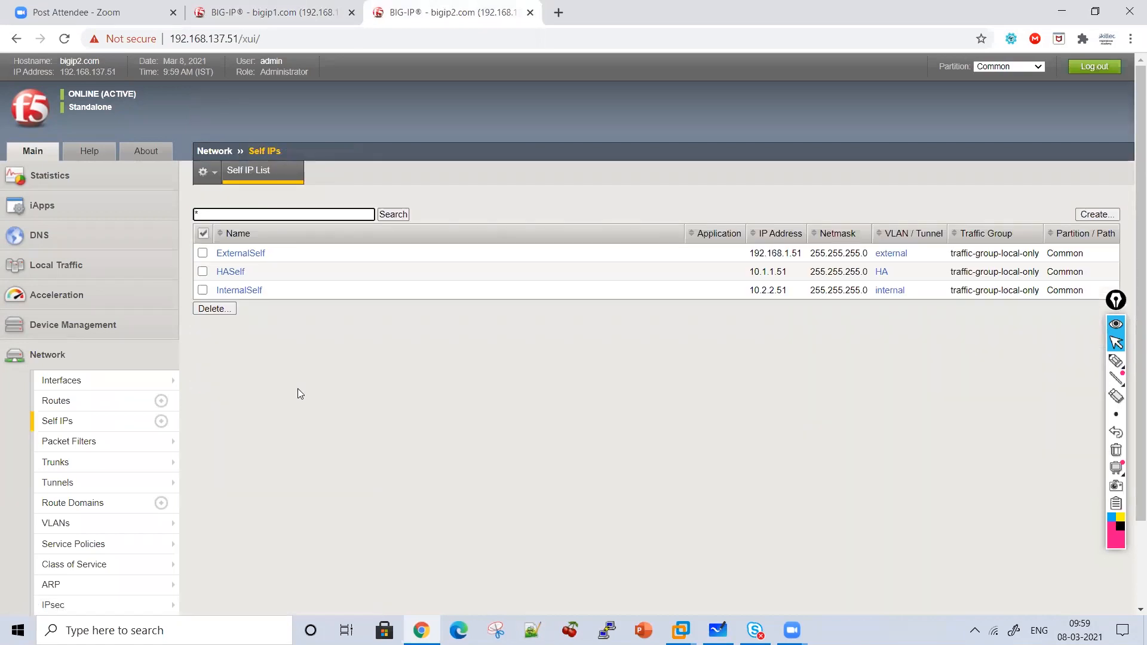
click(1115, 362)
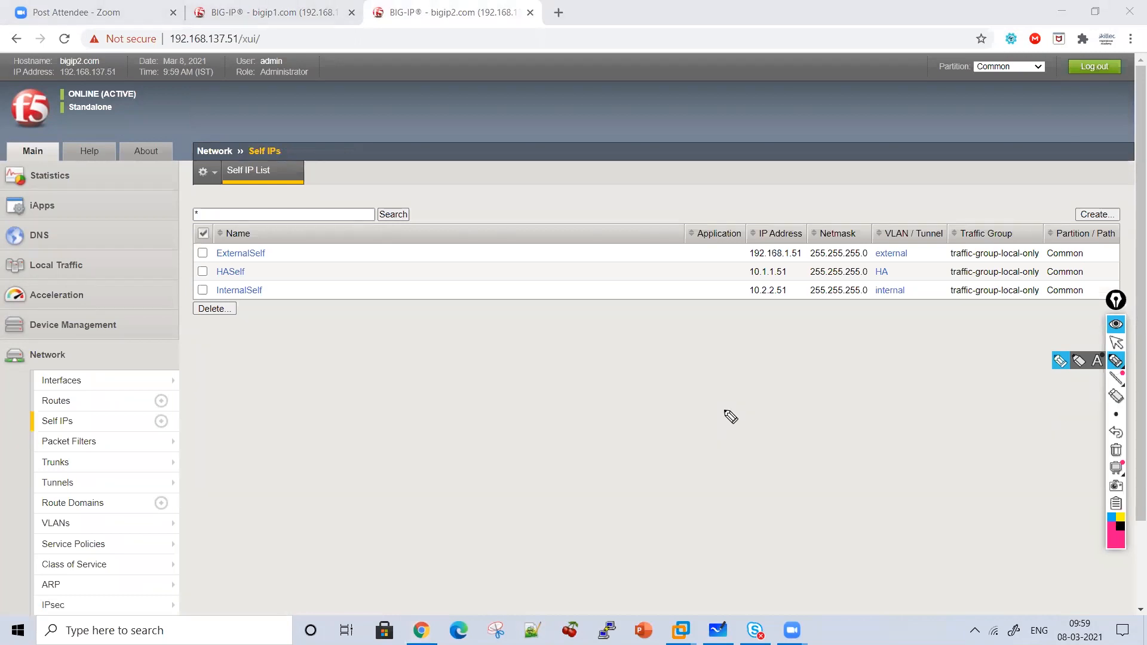
drag(162, 129, 163, 138)
mouse_move(332, 311)
mouse_down()
mouse_move(336, 333)
mouse_move(343, 298)
mouse_move(398, 324)
mouse_move(525, 330)
mouse_move(529, 316)
mouse_move(584, 341)
mouse_move(623, 323)
mouse_move(466, 371)
mouse_move(479, 383)
mouse_move(428, 441)
mouse_move(461, 404)
mouse_move(489, 430)
mouse_move(565, 426)
mouse_move(553, 403)
mouse_move(645, 382)
mouse_move(699, 426)
mouse_move(761, 410)
mouse_move(804, 436)
mouse_move(845, 410)
mouse_move(845, 436)
mouse_up()
mouse_move(670, 290)
mouse_down()
mouse_move(845, 379)
mouse_move(573, 464)
mouse_up()
click(379, 363)
drag(379, 364, 418, 352)
mouse_move(268, 483)
mouse_down()
mouse_move(299, 508)
mouse_move(333, 481)
mouse_move(361, 491)
mouse_move(359, 505)
mouse_up()
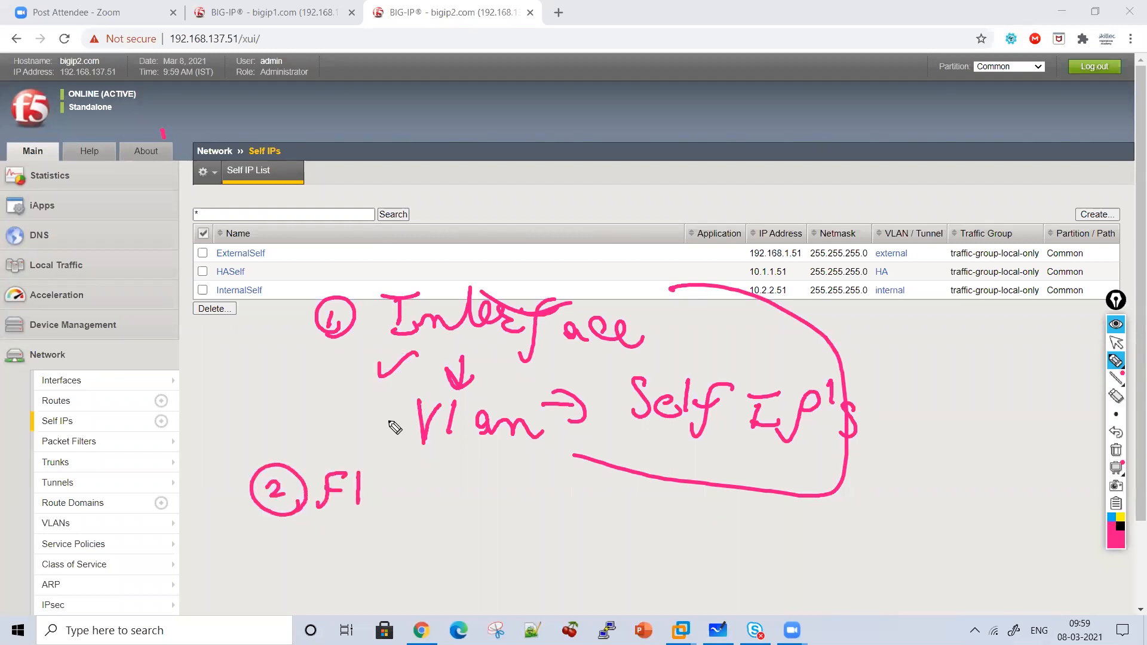
click(1117, 454)
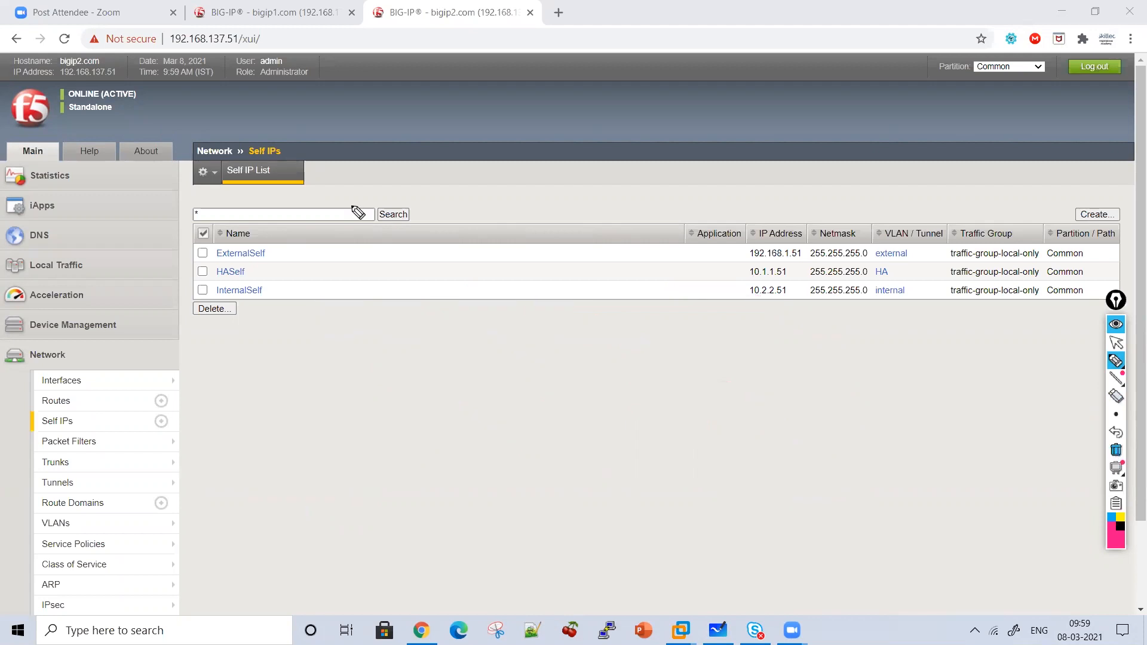
mouse_move(274, 299)
mouse_down()
mouse_move(312, 325)
mouse_move(301, 321)
mouse_up()
drag(281, 240, 306, 262)
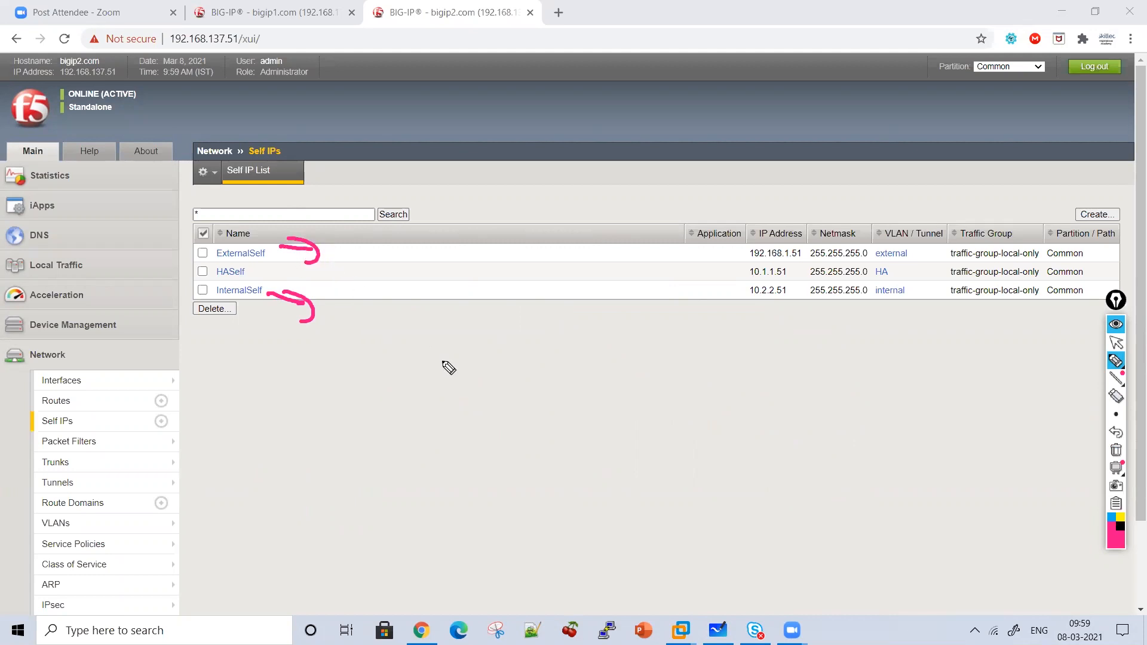
Annotate bigip2's Self IP list with ink strokes.
mouse_move(383, 341)
mouse_down()
mouse_move(425, 300)
mouse_move(432, 327)
mouse_move(568, 325)
mouse_move(564, 367)
mouse_up()
click(540, 286)
drag(541, 282, 476, 292)
mouse_move(468, 347)
mouse_down()
mouse_move(469, 377)
mouse_move(451, 378)
mouse_up()
mouse_move(501, 372)
mouse_down()
mouse_move(514, 356)
mouse_move(517, 383)
mouse_up()
drag(533, 411, 576, 356)
drag(442, 419, 480, 452)
drag(493, 428, 499, 453)
Clear the ink and open bigip2's ExternalSelf properties.
click(1116, 452)
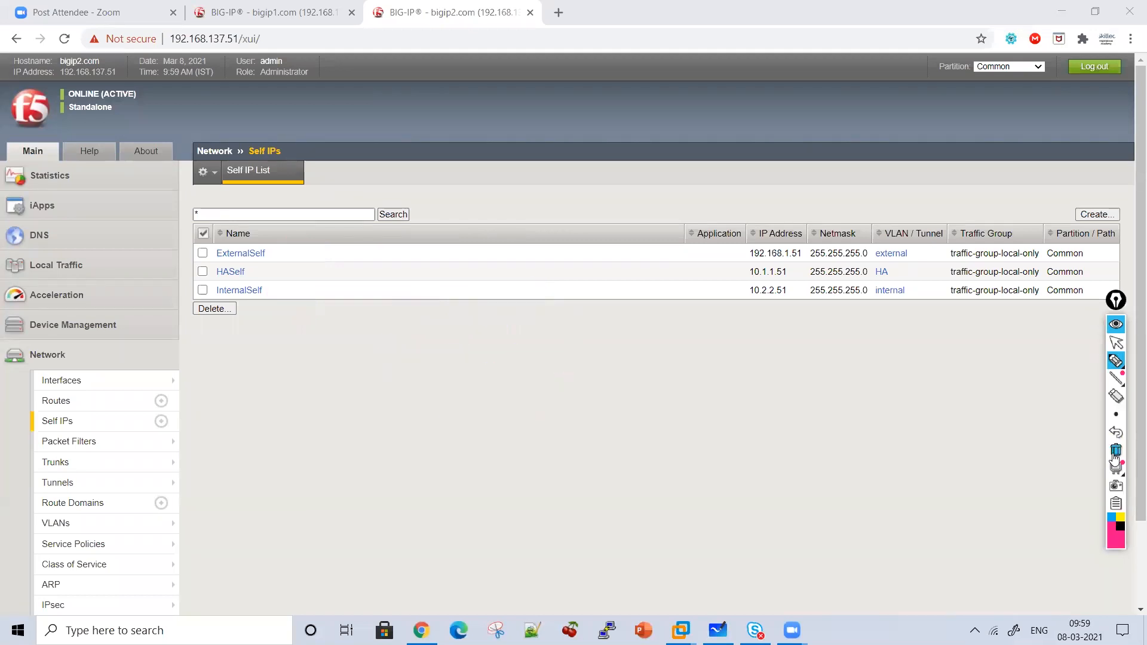
click(1117, 343)
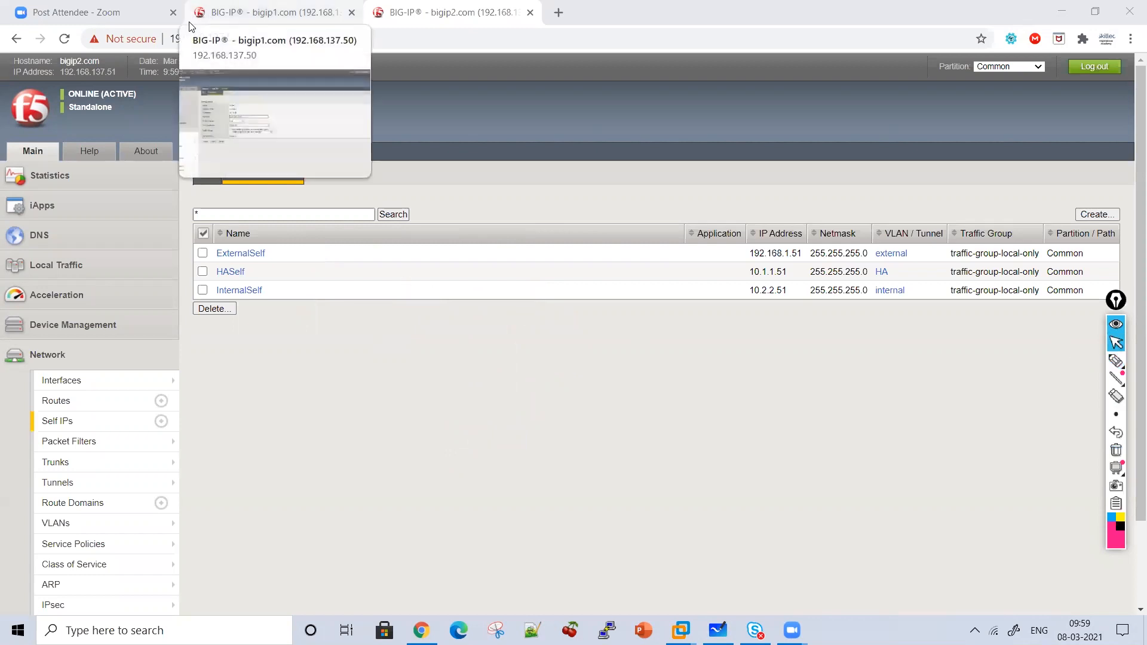
click(237, 253)
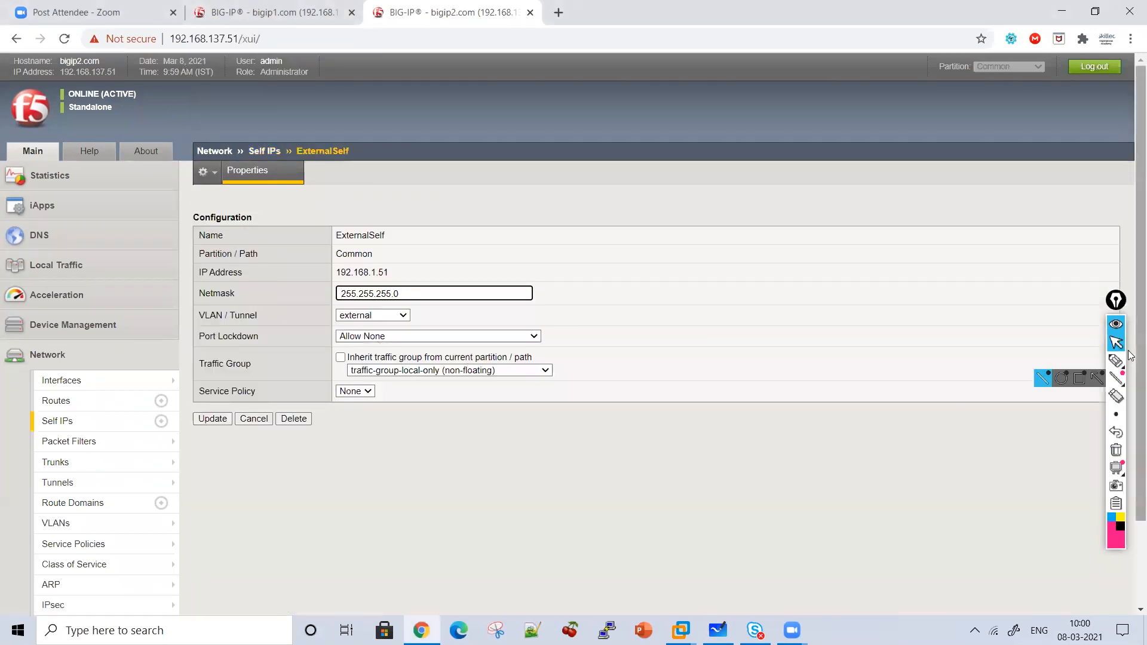
Highlight ExternalSelf's traffic group setting, then return to bigip2's Self IP list.
click(1113, 363)
mouse_move(565, 355)
mouse_down()
mouse_move(610, 361)
mouse_move(554, 420)
mouse_up()
drag(443, 392, 508, 392)
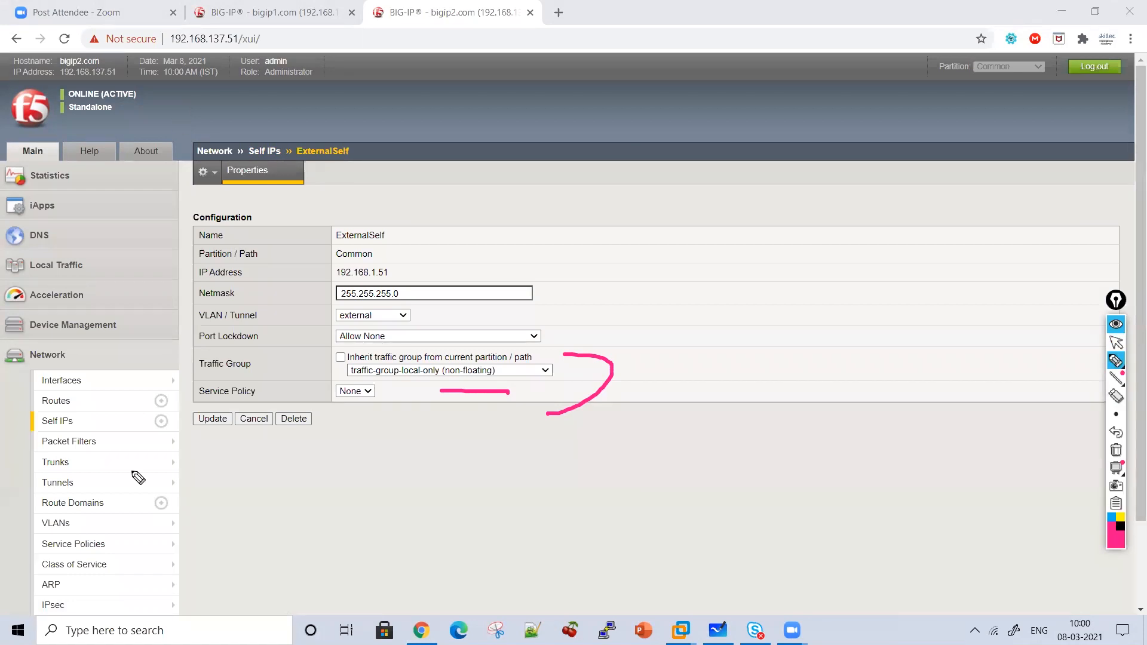
click(1117, 343)
click(71, 424)
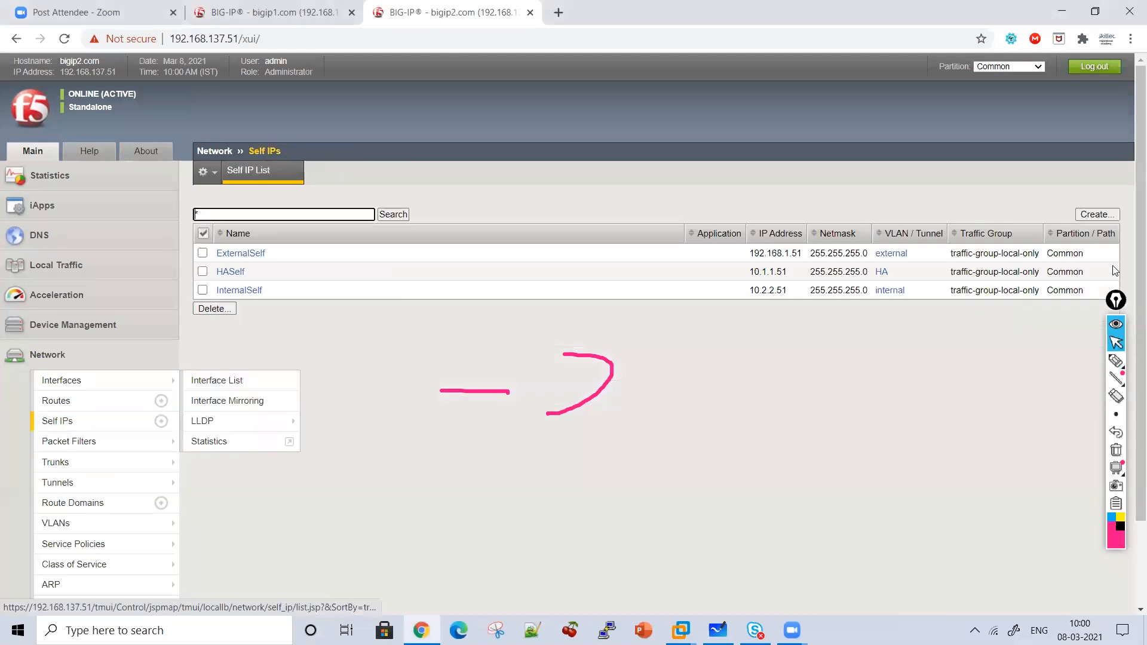
Begin a self IP named ExternalFloating, then cancel the form without saving.
click(1102, 215)
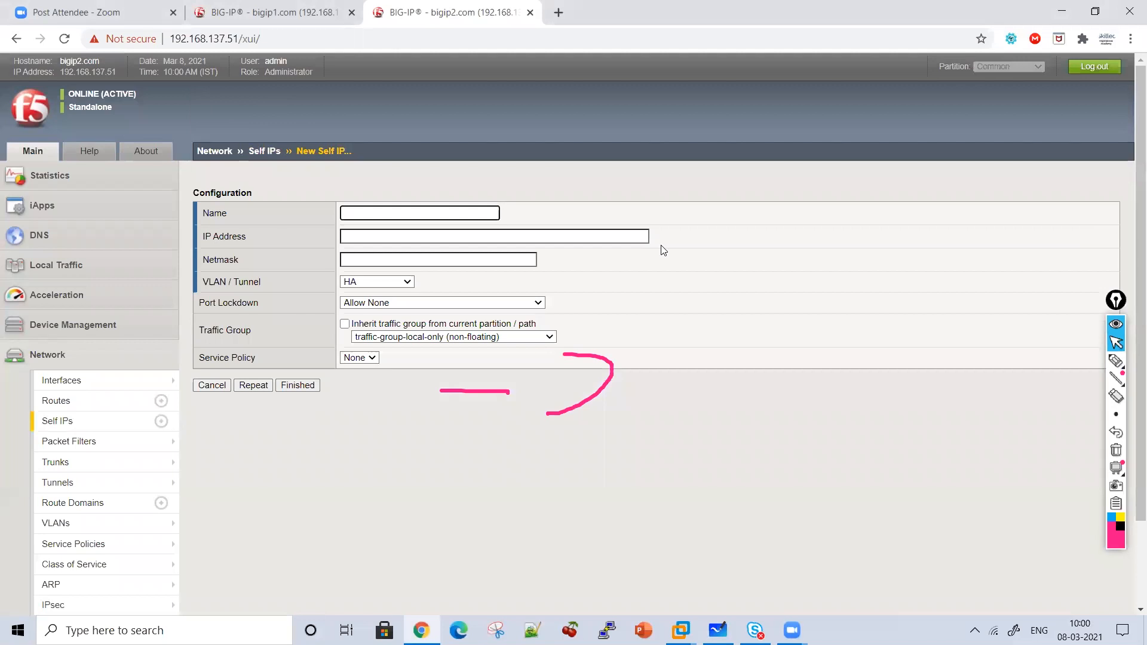
click(1117, 450)
click(369, 217)
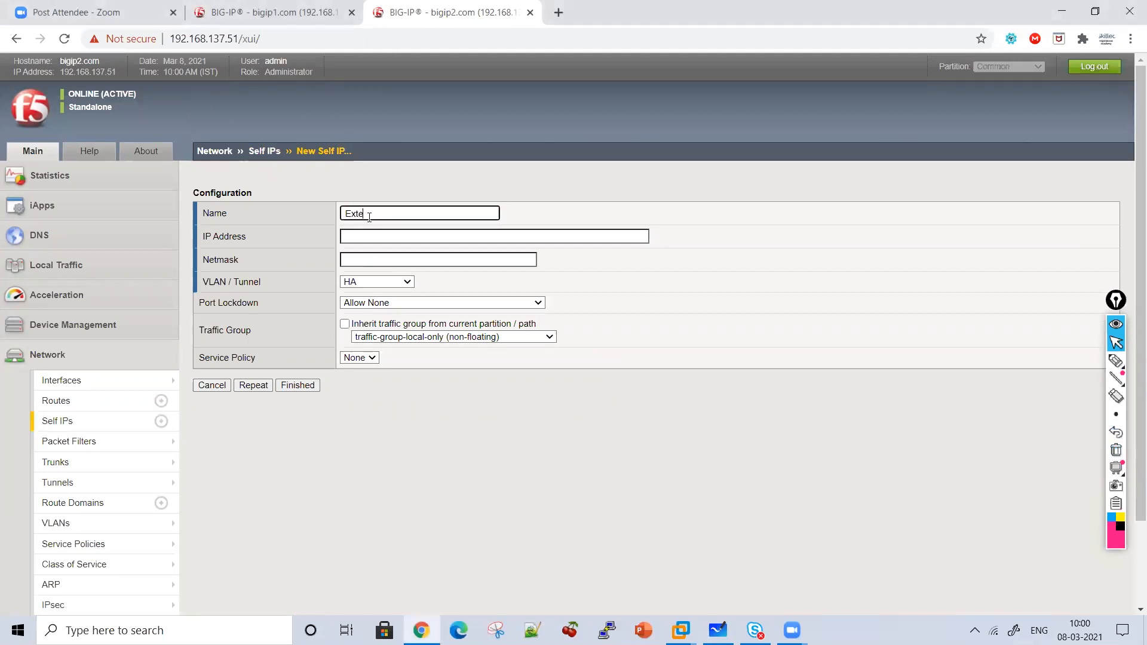
text(ExternalFloating)
key(Tab)
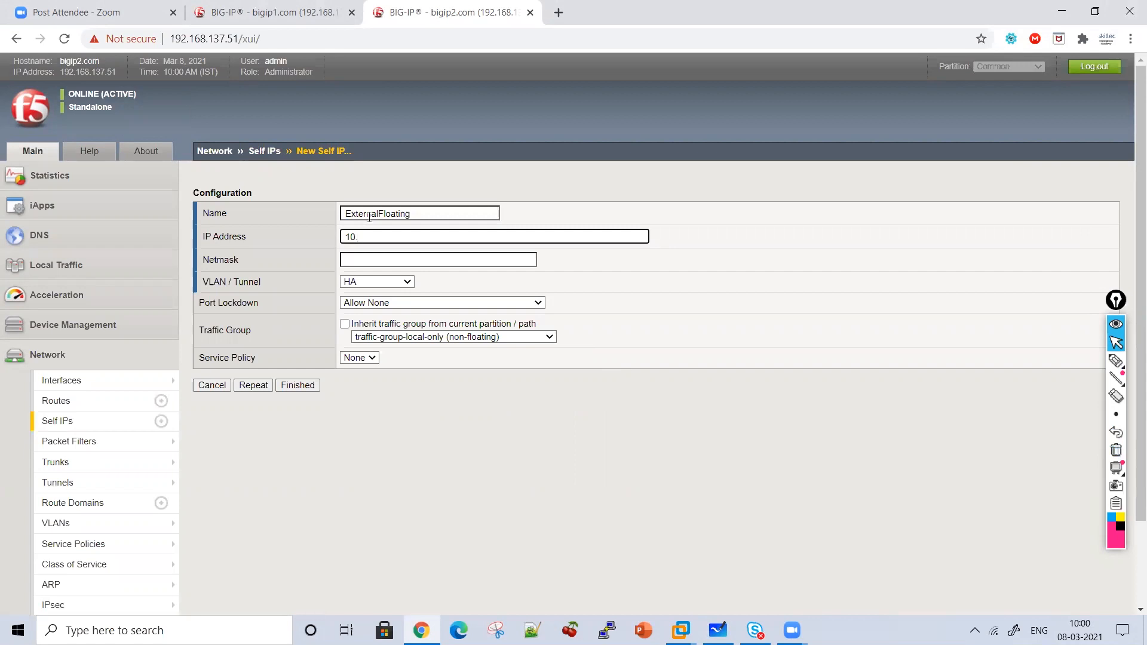
click(205, 386)
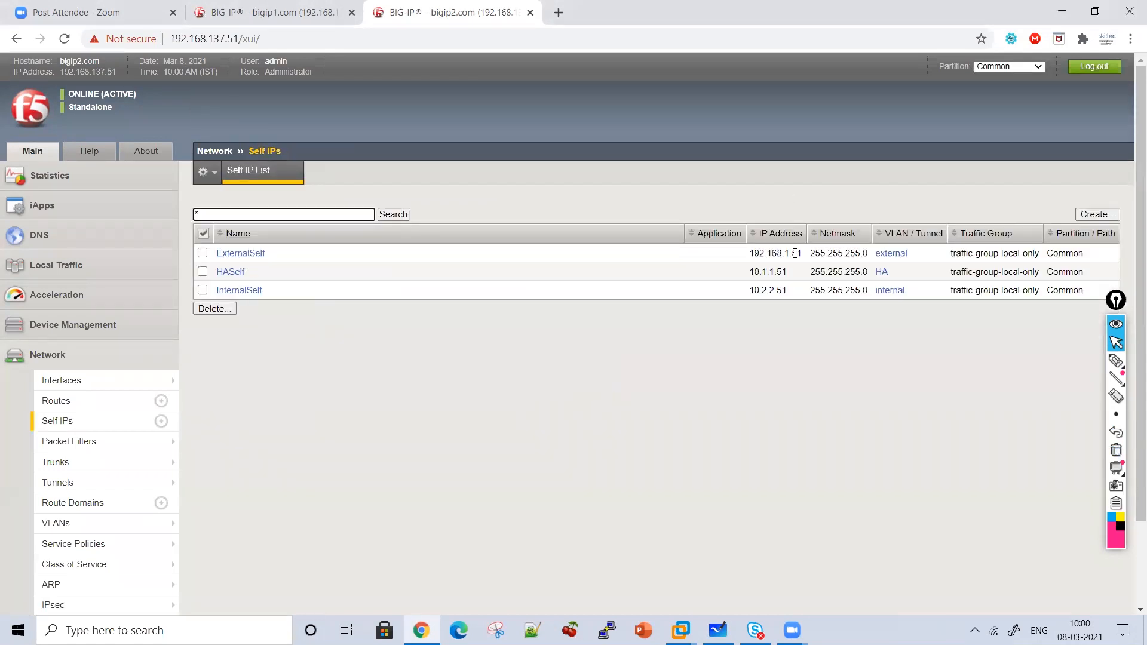
Start ExternalFloating again with address 192.168.1.52 and netmask 255.255.255.0.
click(1094, 214)
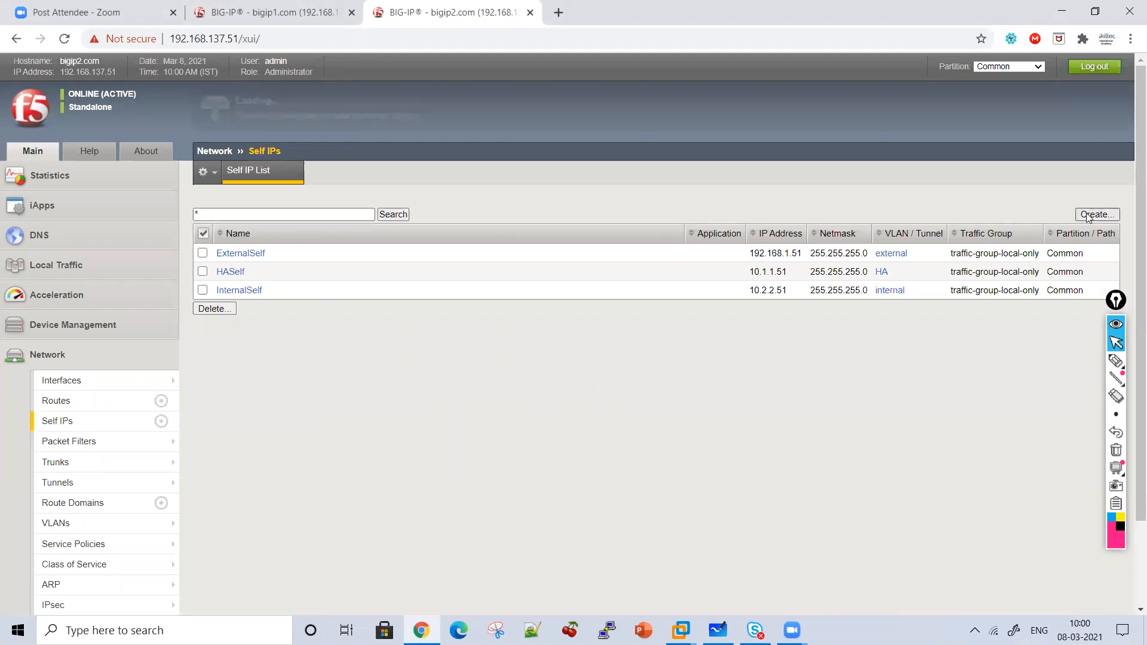
text(Exter)
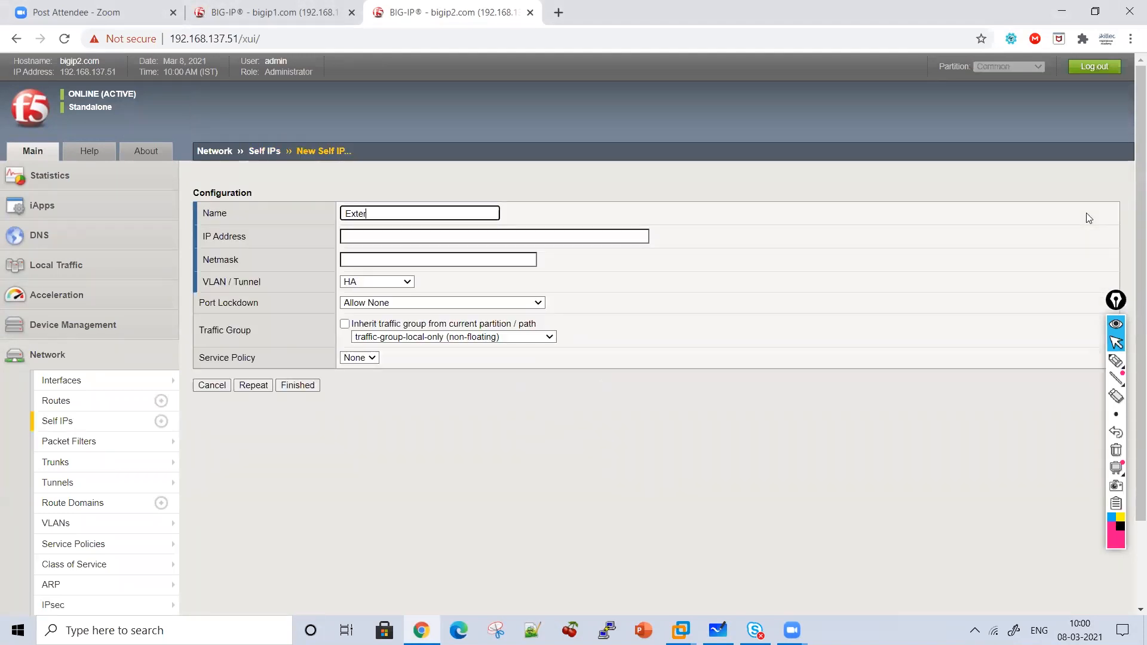
text(nalFloating)
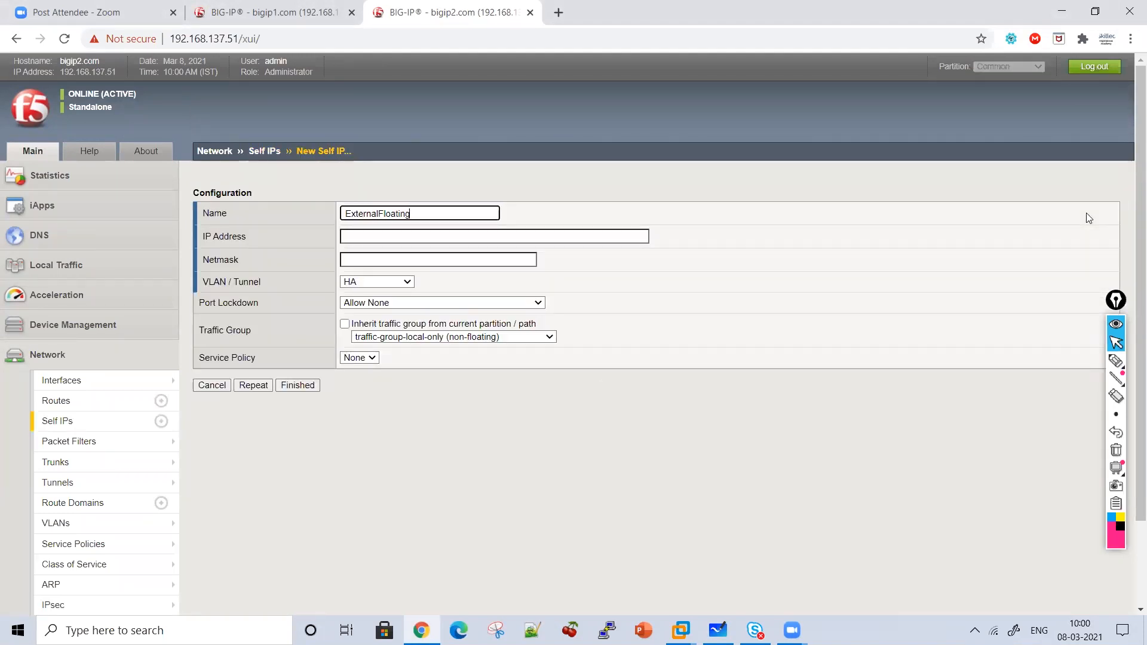
click(582, 235)
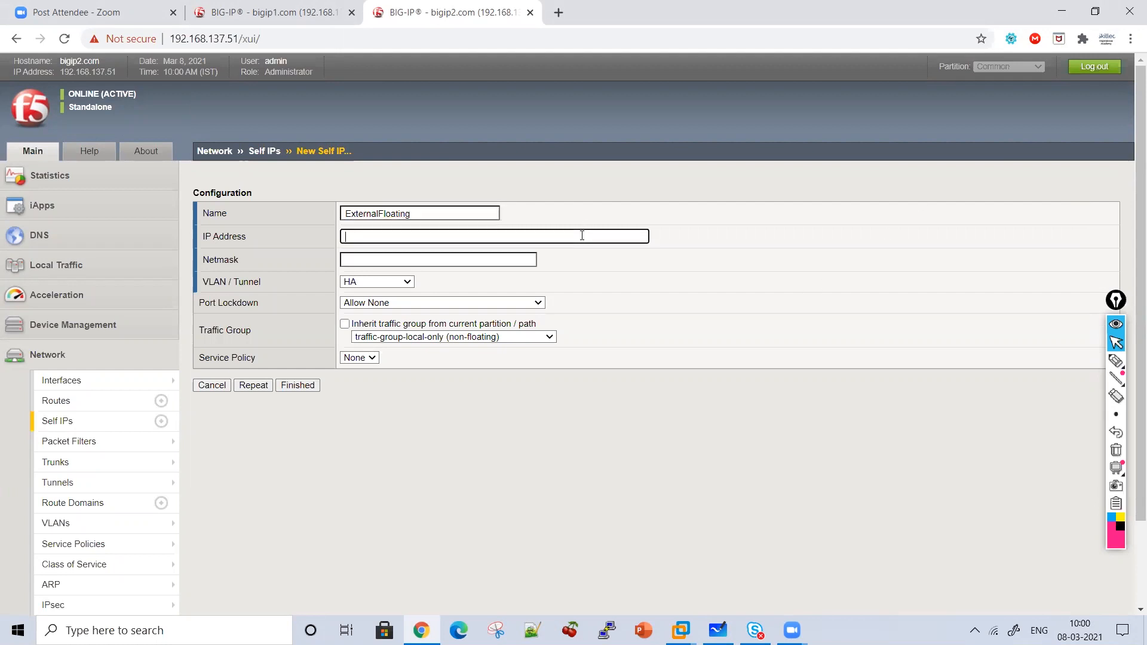
text(192)
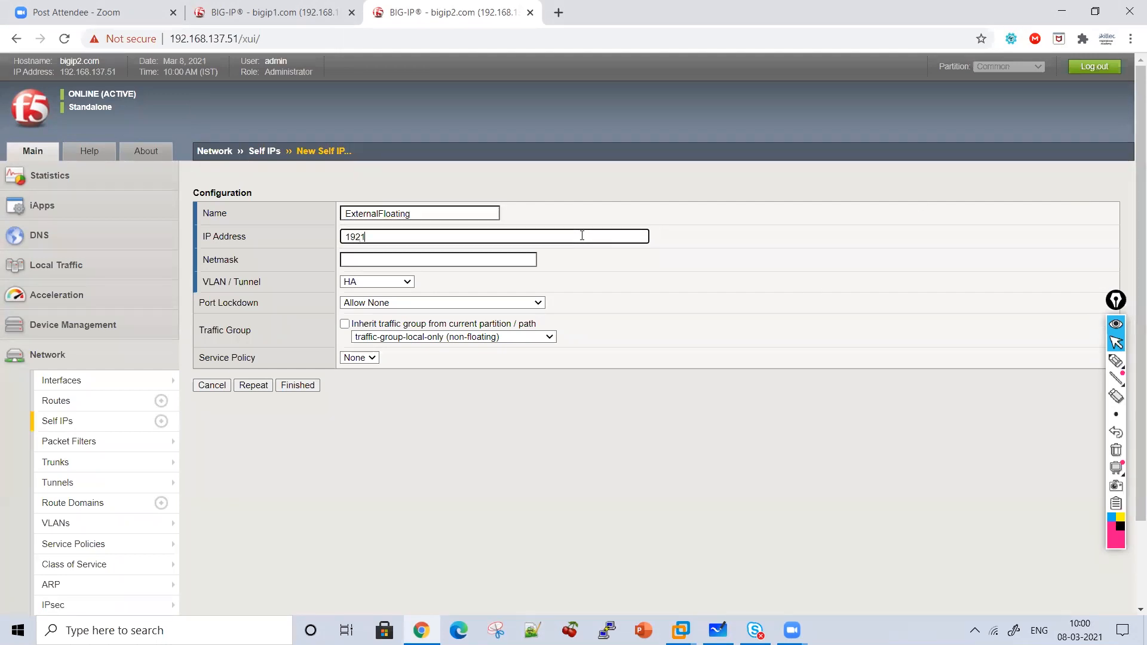
text(.168.)
key(Tab)
text(255.255.255.)
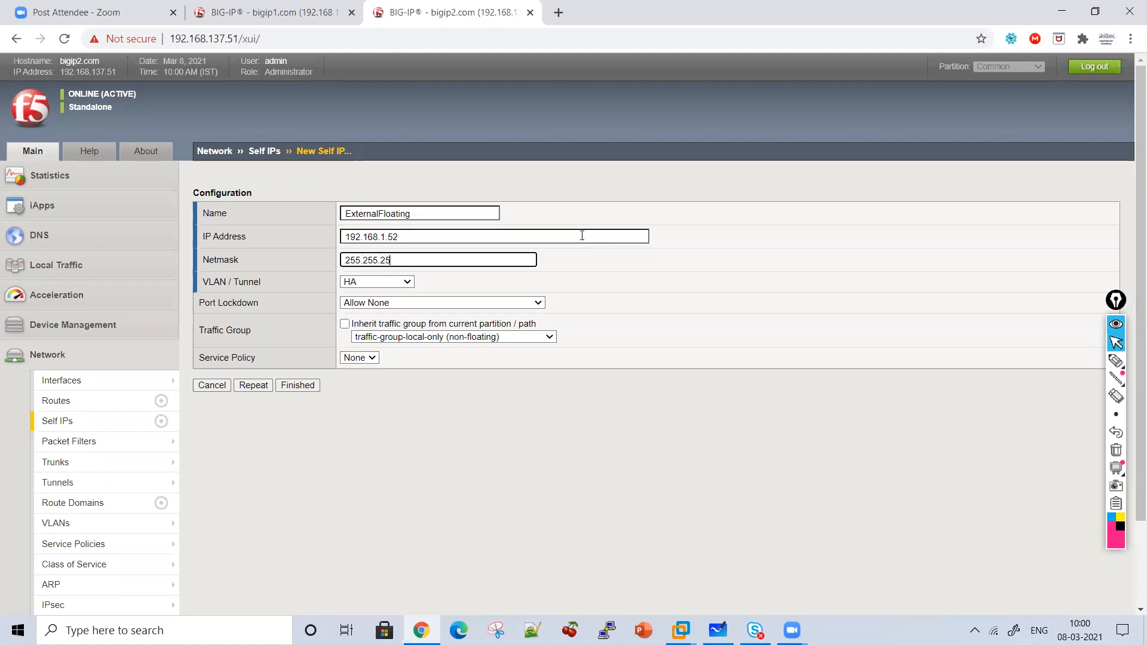
Put ExternalFloating on VLAN external in traffic-group-1 with Allow None, save, and switch to bigip1.
click(352, 285)
click(366, 318)
click(376, 303)
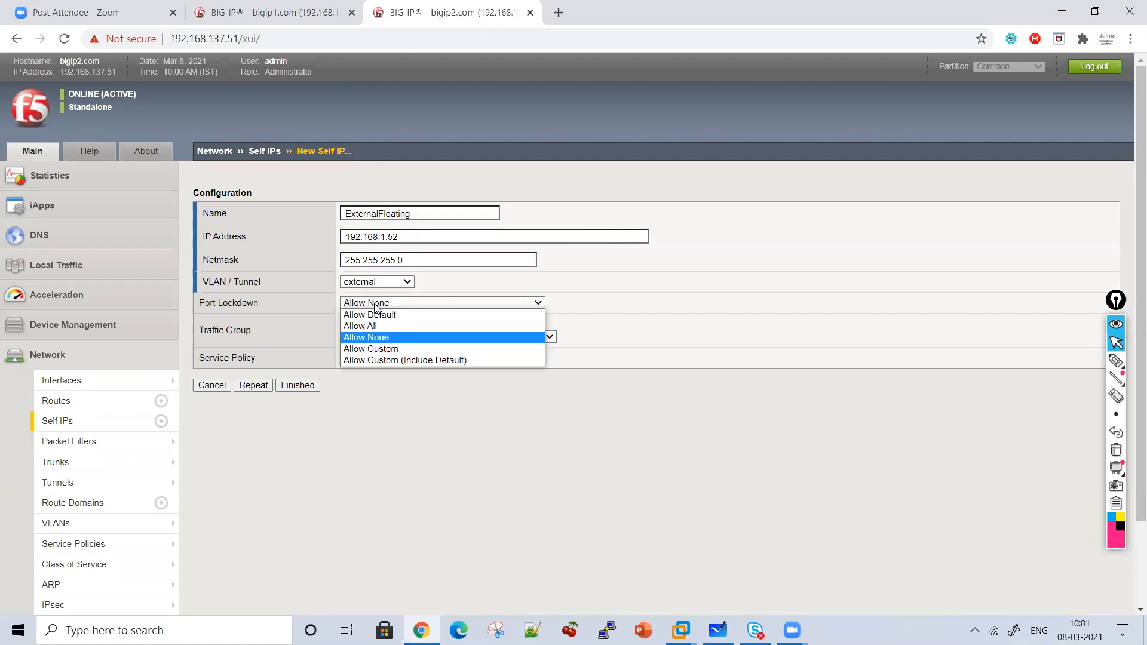
click(376, 307)
click(389, 336)
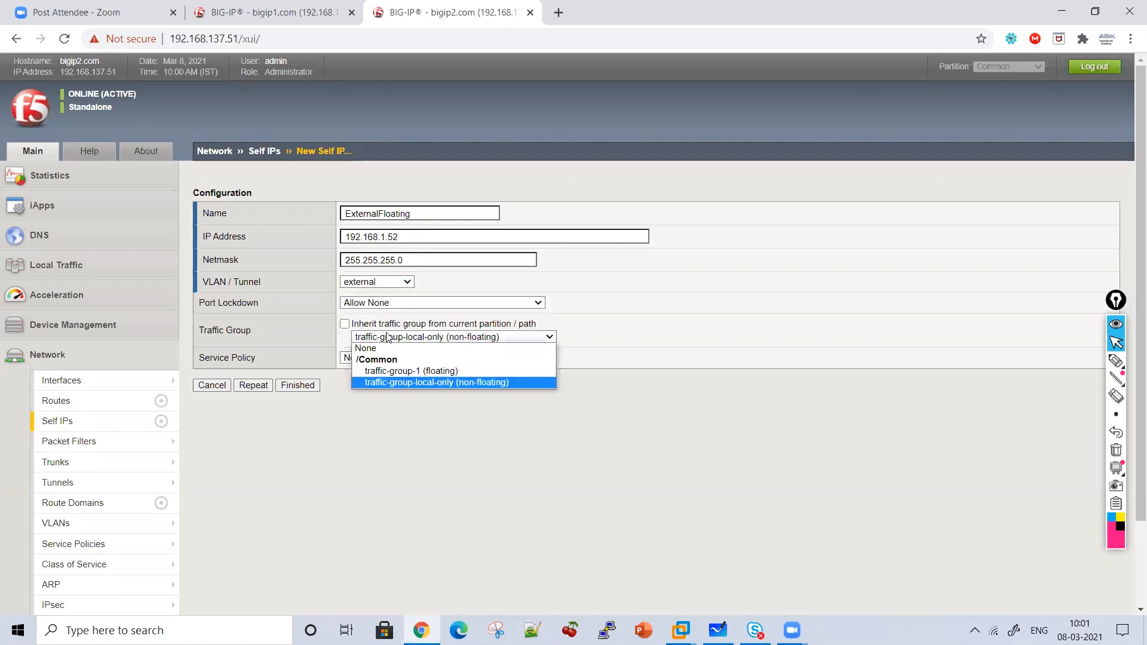
click(395, 371)
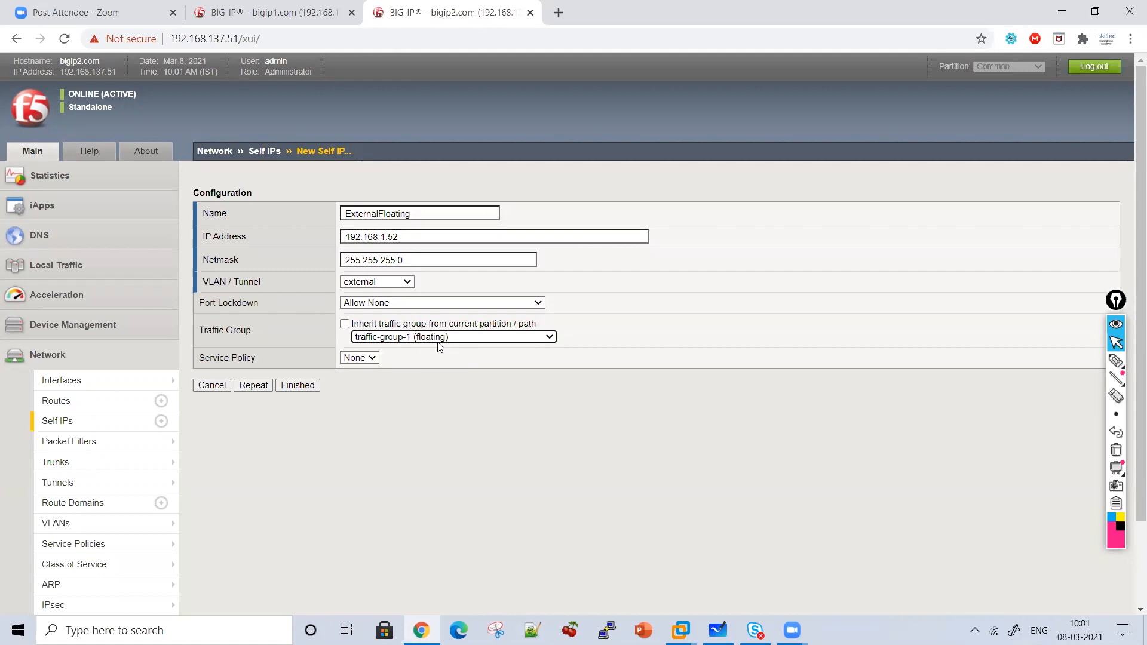
click(303, 386)
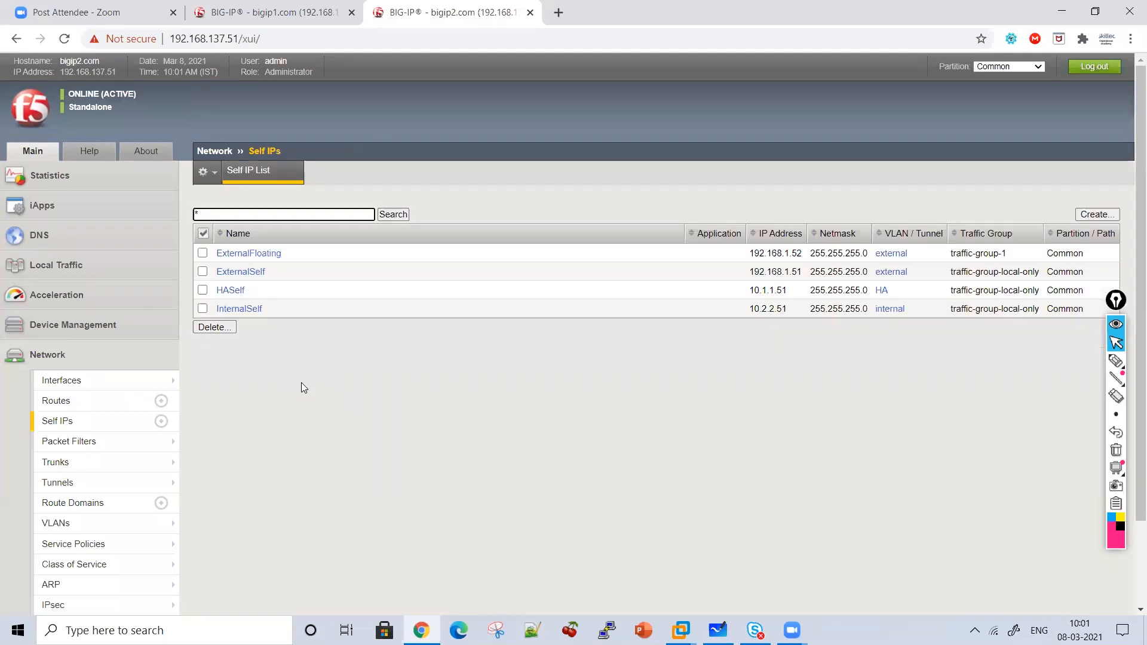
click(334, 11)
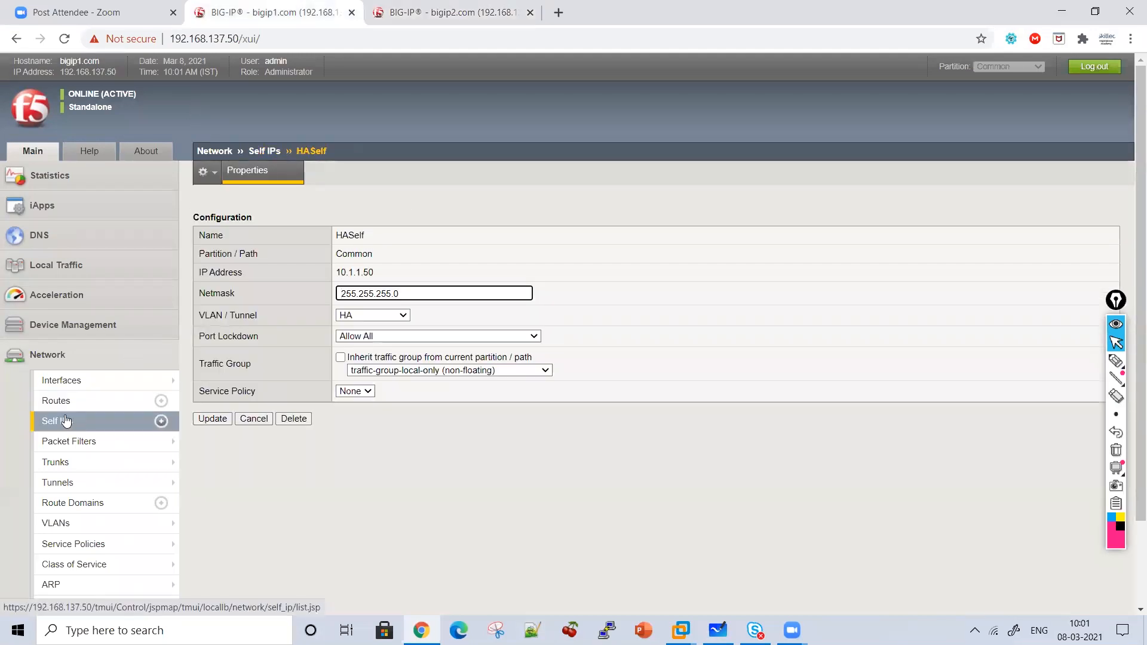
Start a new self IP on bigip1 named ExternalFloating, copying the name from bigip2.
click(66, 421)
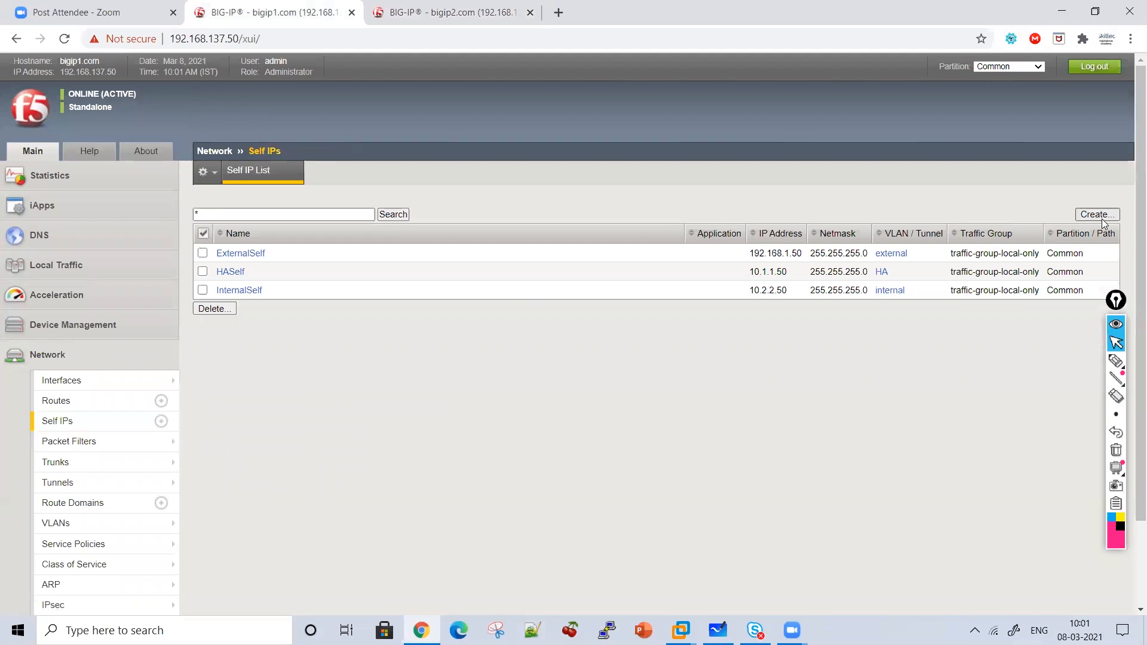
click(1102, 217)
click(454, 12)
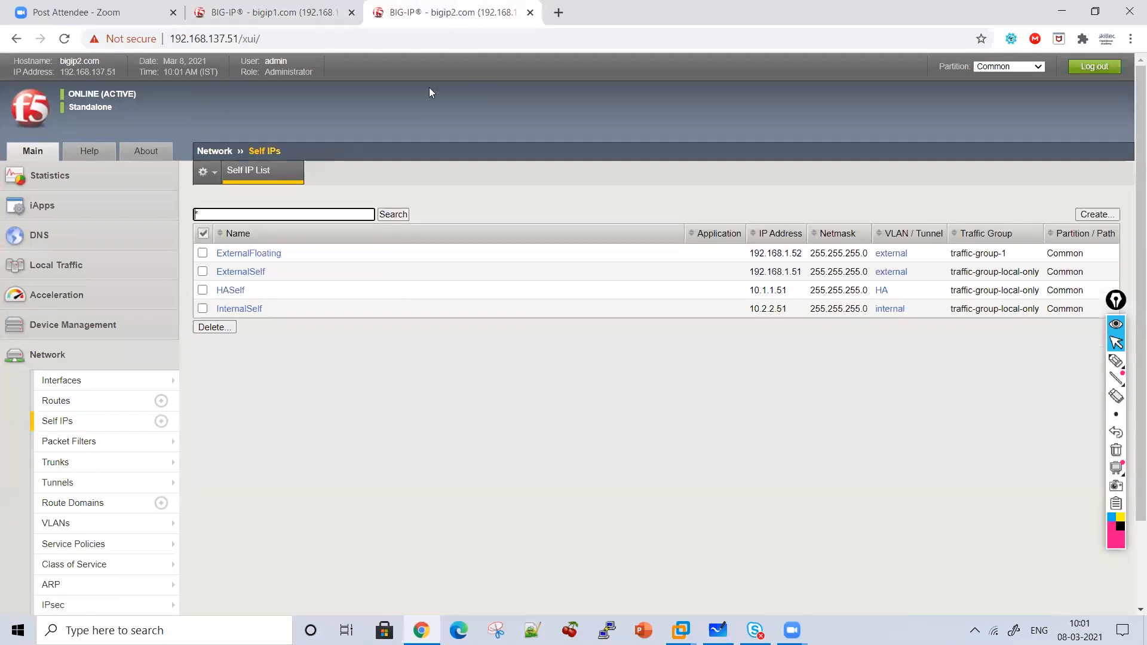
click(277, 253)
drag(431, 235, 310, 236)
key(ctrl+c)
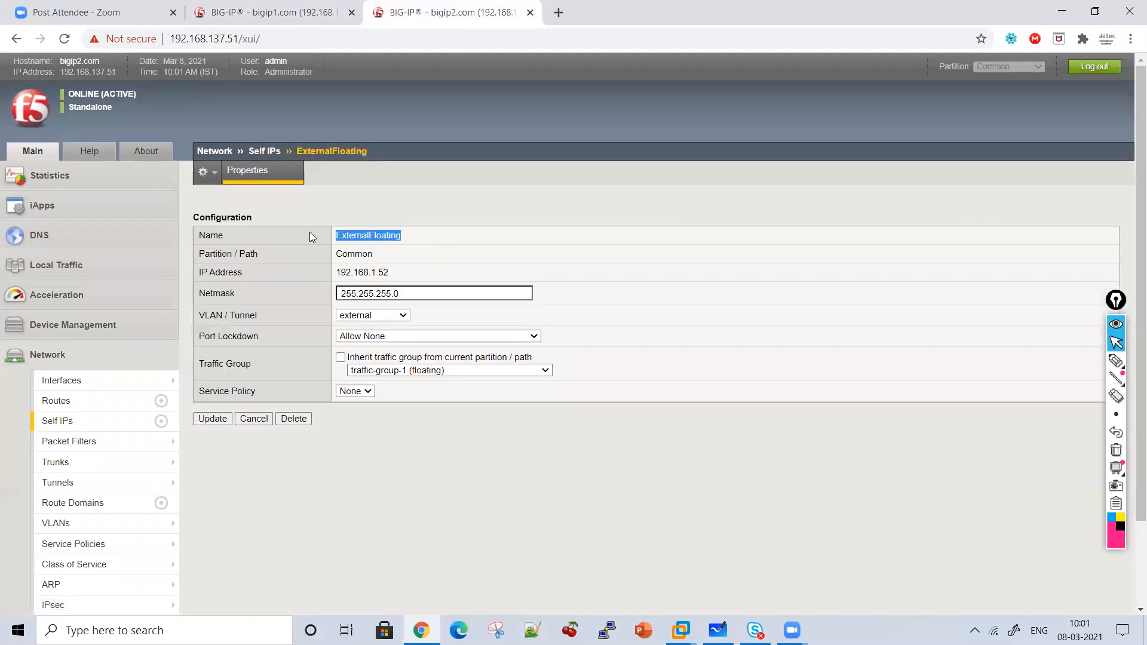
click(308, 12)
key(ctrl+v)
click(365, 214)
key(BackSpace)
key(Tab)
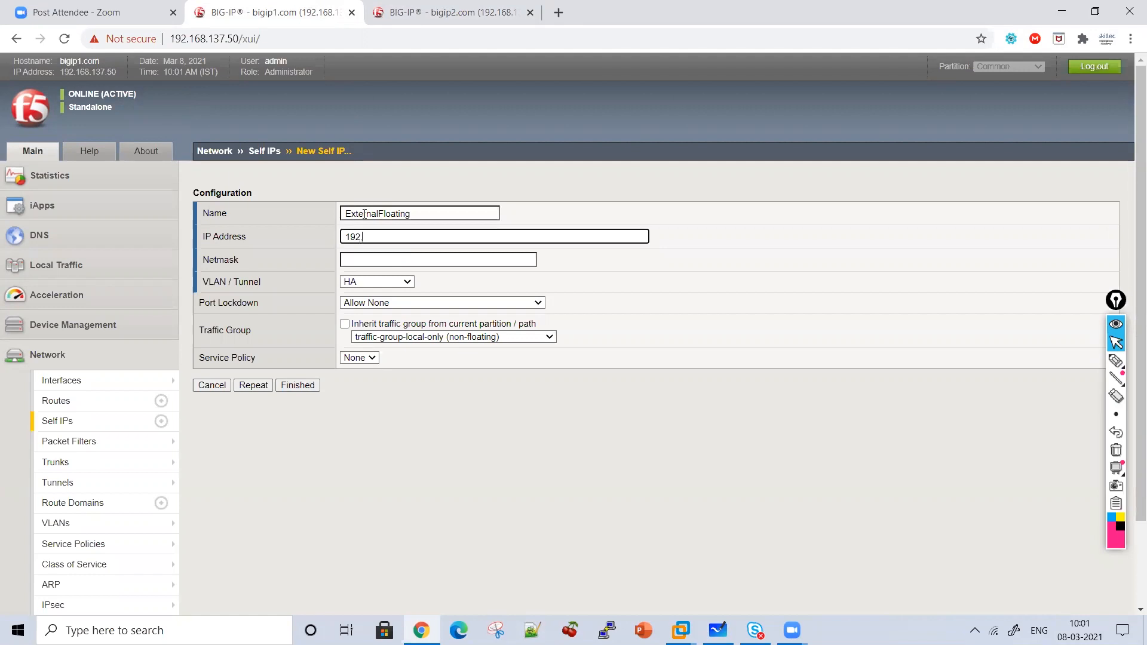
Enter address 192.168.1.52 and netmask 255.255.255.0.
text(192.168.1.52)
click(431, 12)
click(296, 11)
text(2)
click(361, 258)
text(255)
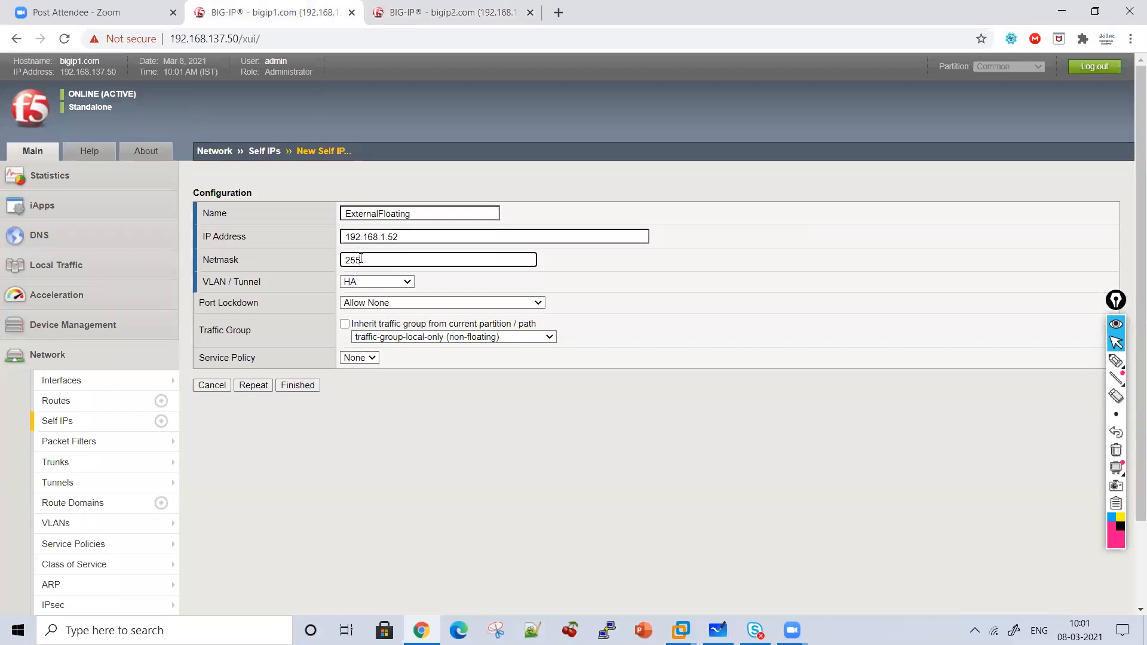
text(.255.255.0)
Choose VLAN external, Allow None and traffic-group-1, then save ExternalFloating.
click(373, 283)
click(372, 313)
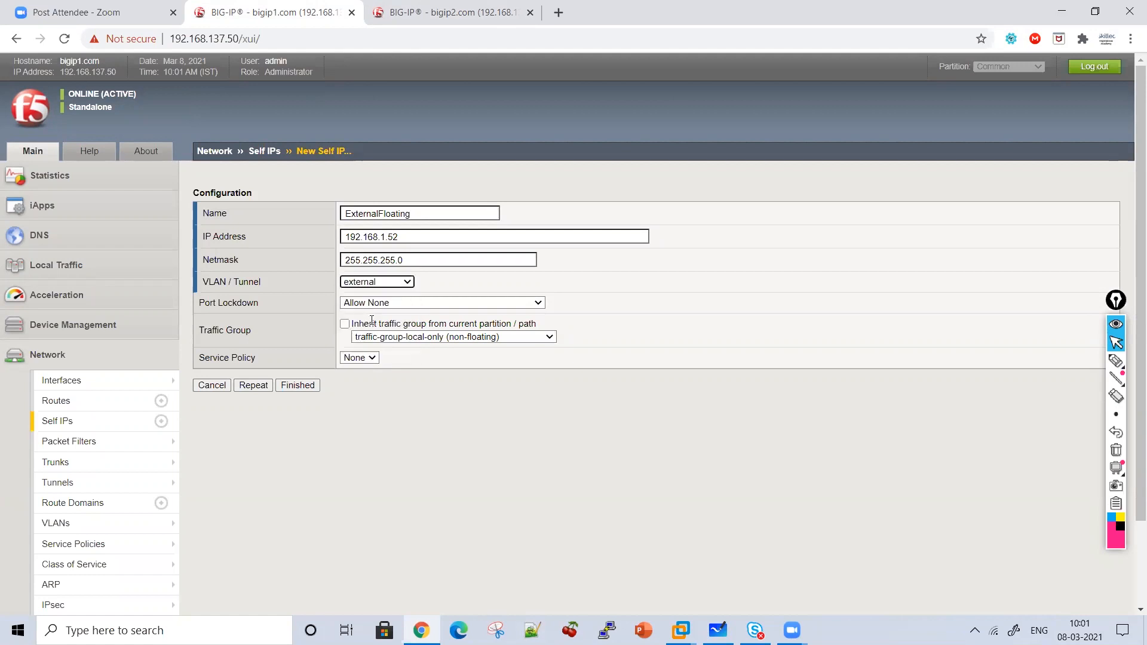
click(399, 303)
click(404, 333)
click(409, 344)
click(411, 338)
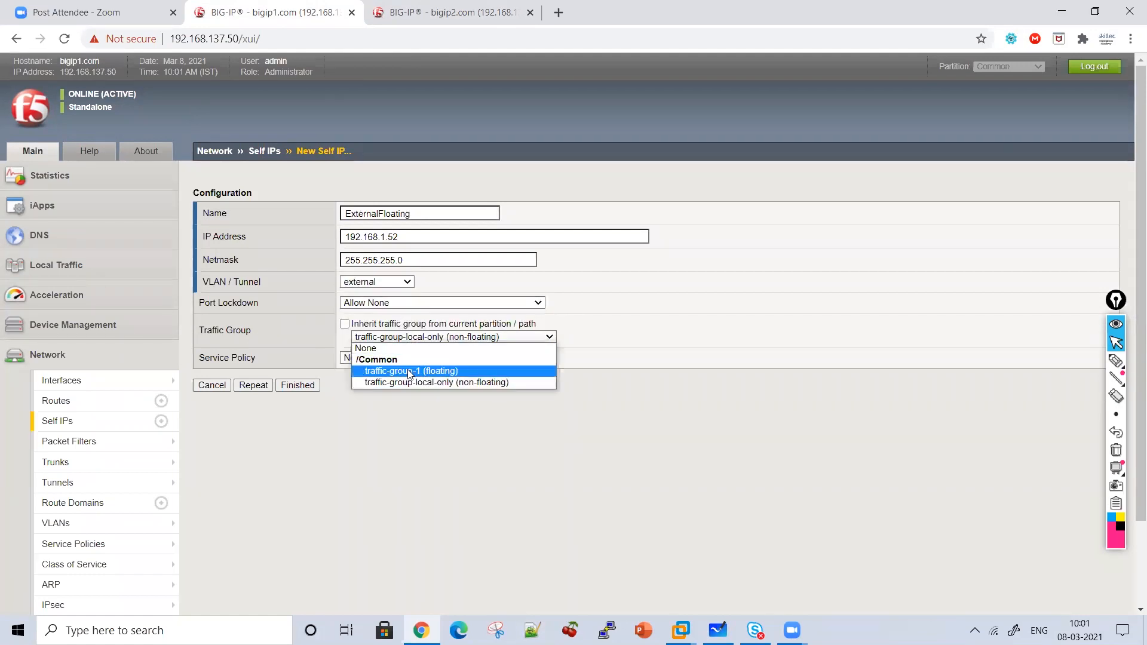
click(409, 366)
click(298, 385)
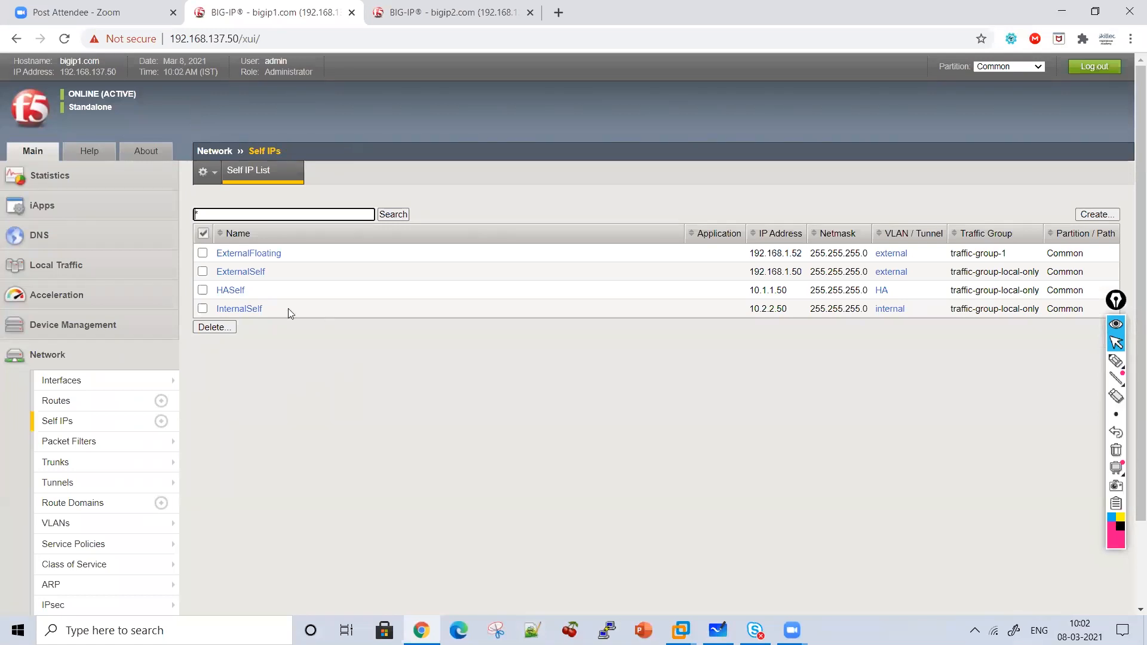
Create bigip1 self IP InternalFloating, 10.2.2.52/255.255.255.0, VLAN internal, floating traffic-group-1.
click(1105, 215)
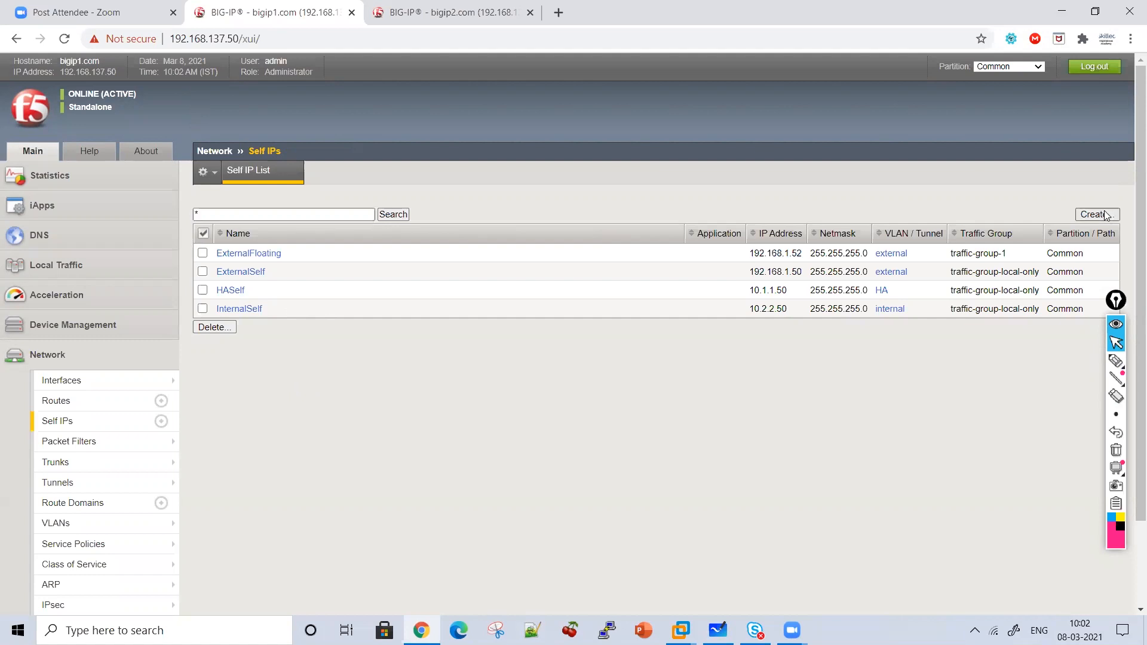
text(InternalFloating)
key(Tab)
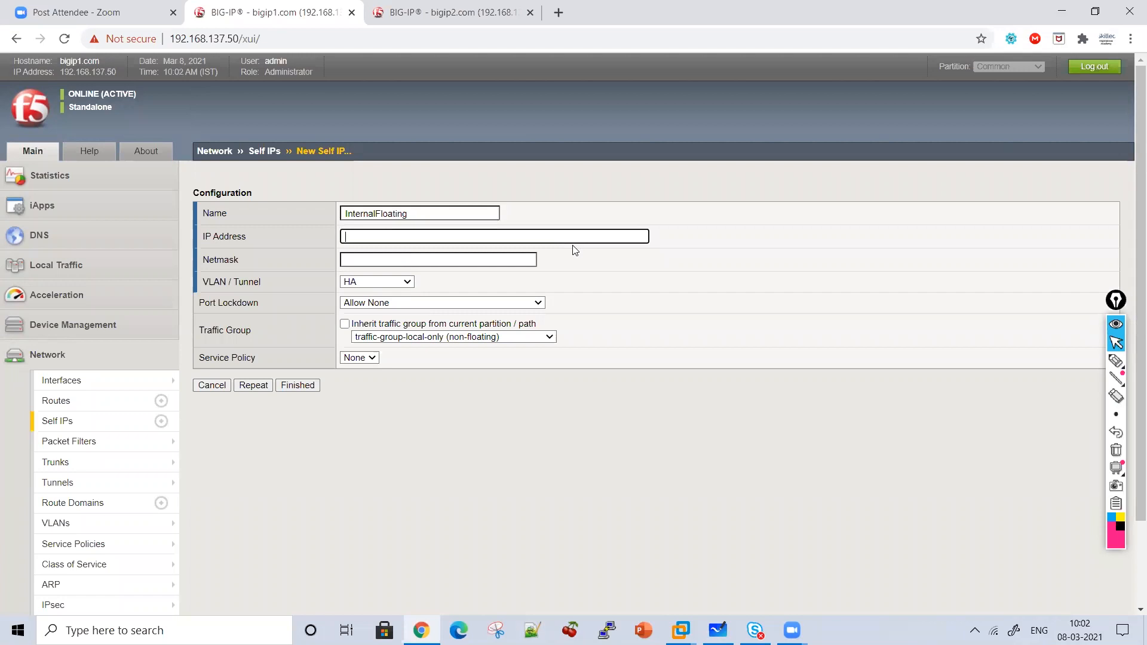
text(10.2.2.52)
click(519, 262)
text(255.255.255.0)
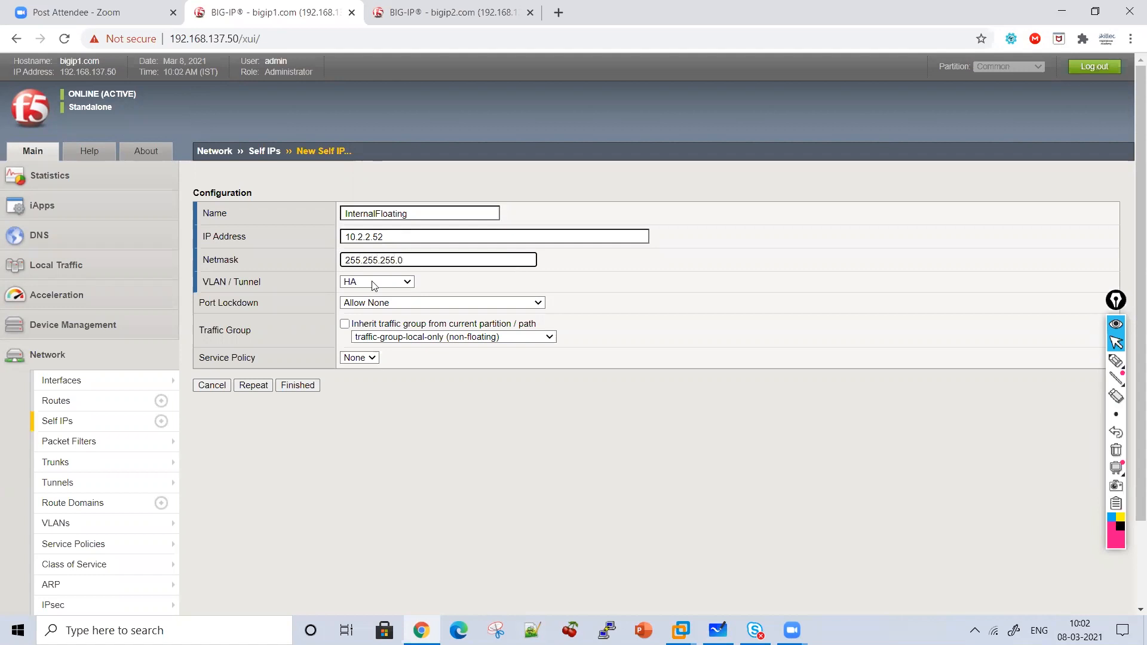
click(374, 282)
click(368, 340)
click(418, 337)
click(383, 370)
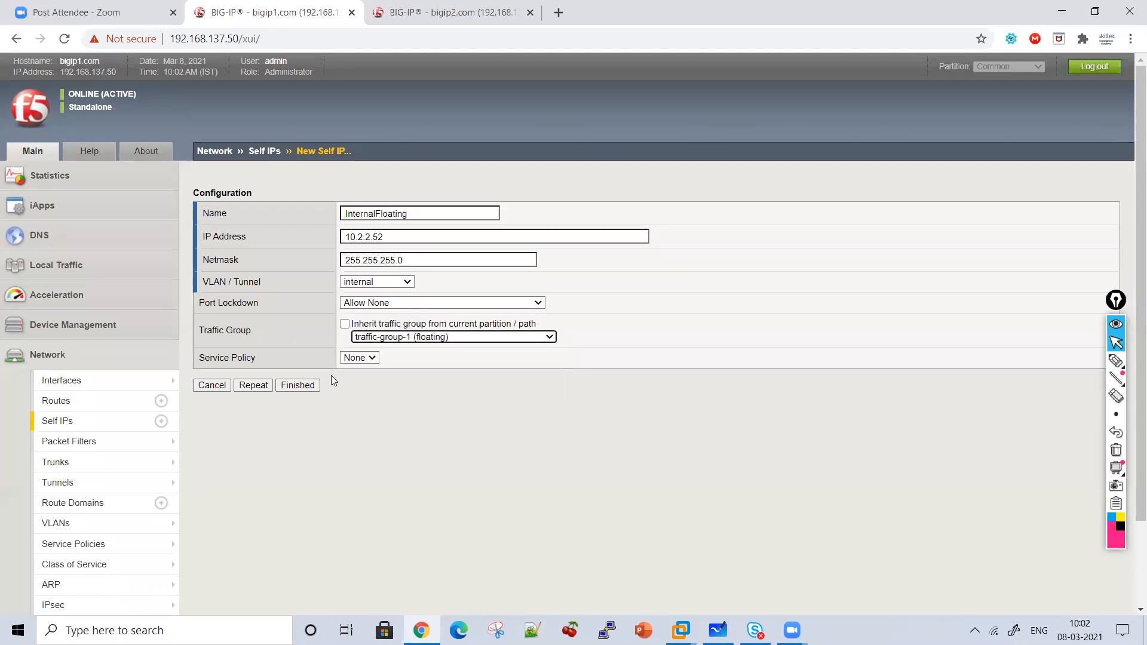
click(301, 386)
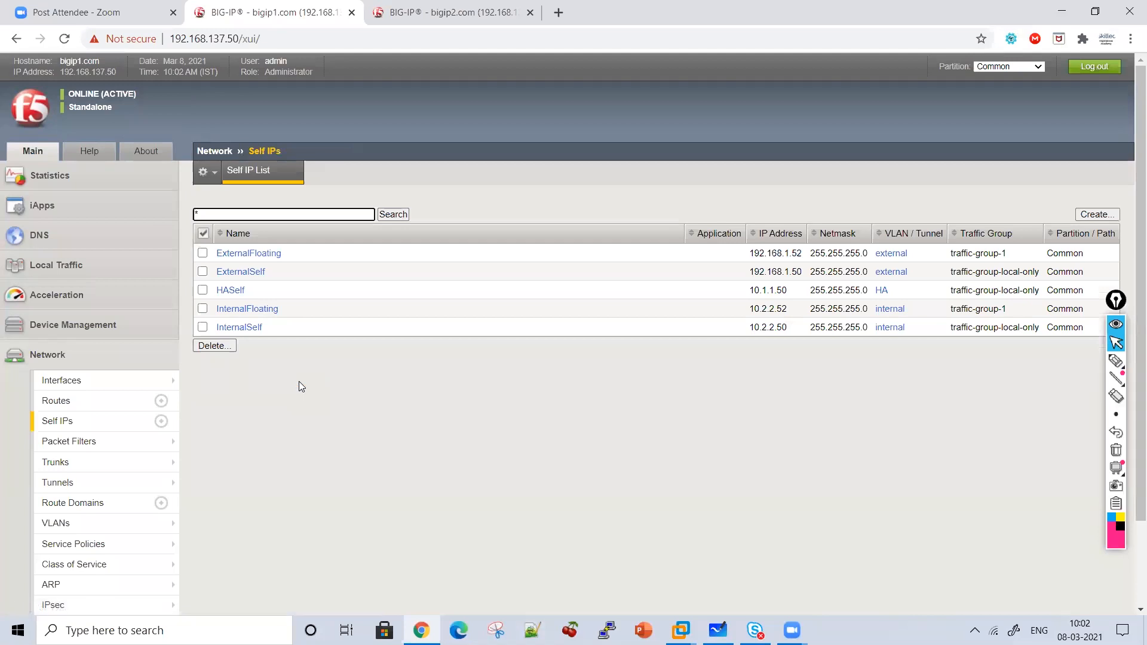
Copy the InternalFloating name from bigip1 into a new self IP form on bigip2.
click(251, 309)
drag(399, 236, 313, 233)
key(ctrl+c)
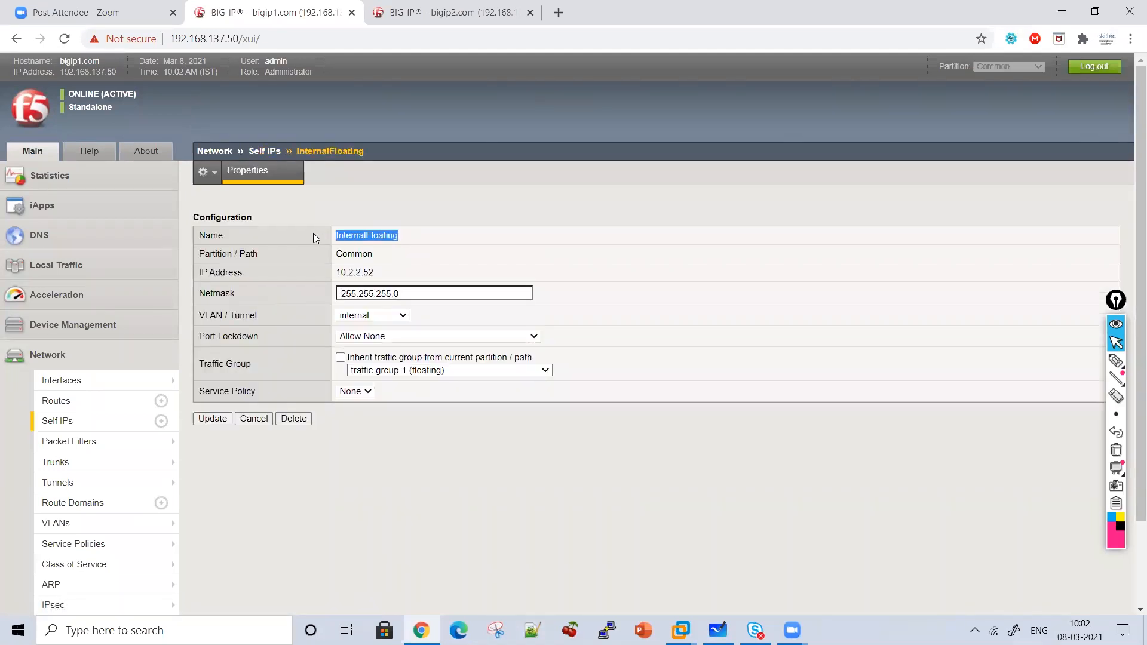
click(493, 6)
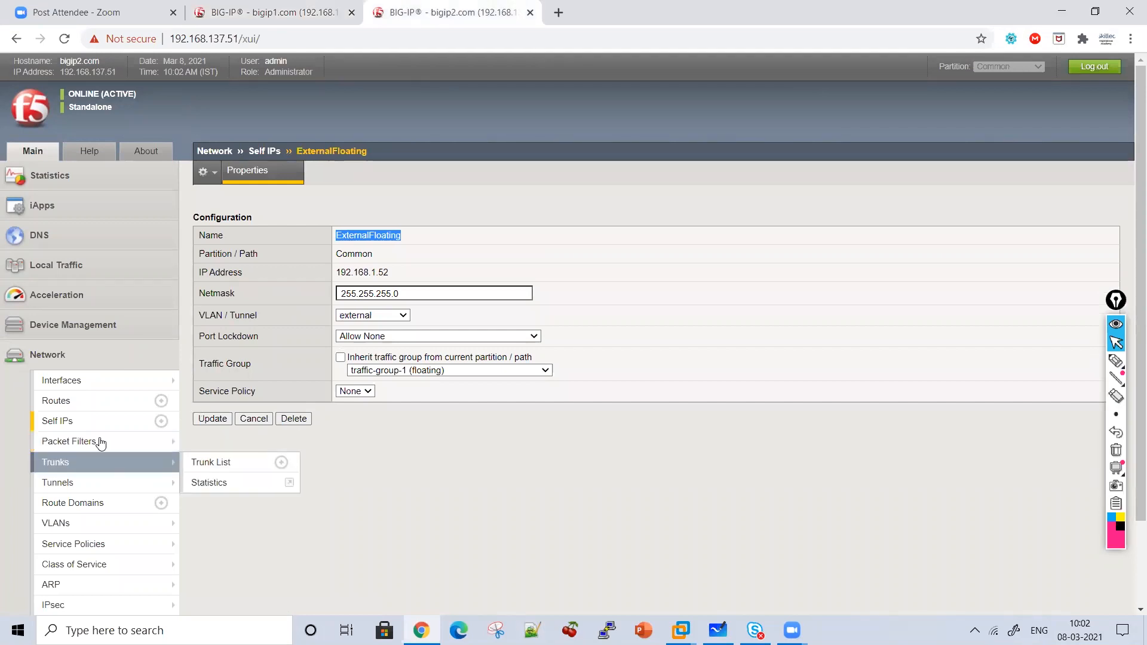
click(84, 422)
click(1094, 214)
key(ctrl+v)
click(364, 212)
key(BackSpace)
Give bigip2's new self IP 10.2.2.52, netmask 255.255.255.0, VLAN internal and traffic-group-1.
key(Tab)
text(10.2.2.52)
key(Tab)
text(255.255.255)
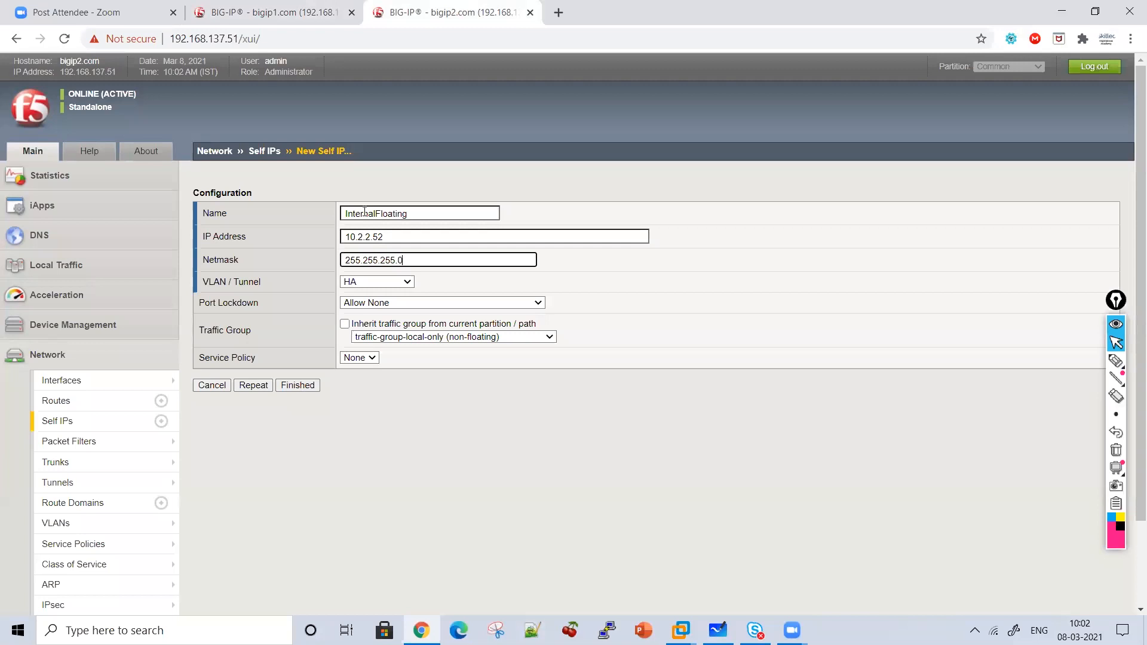
click(369, 281)
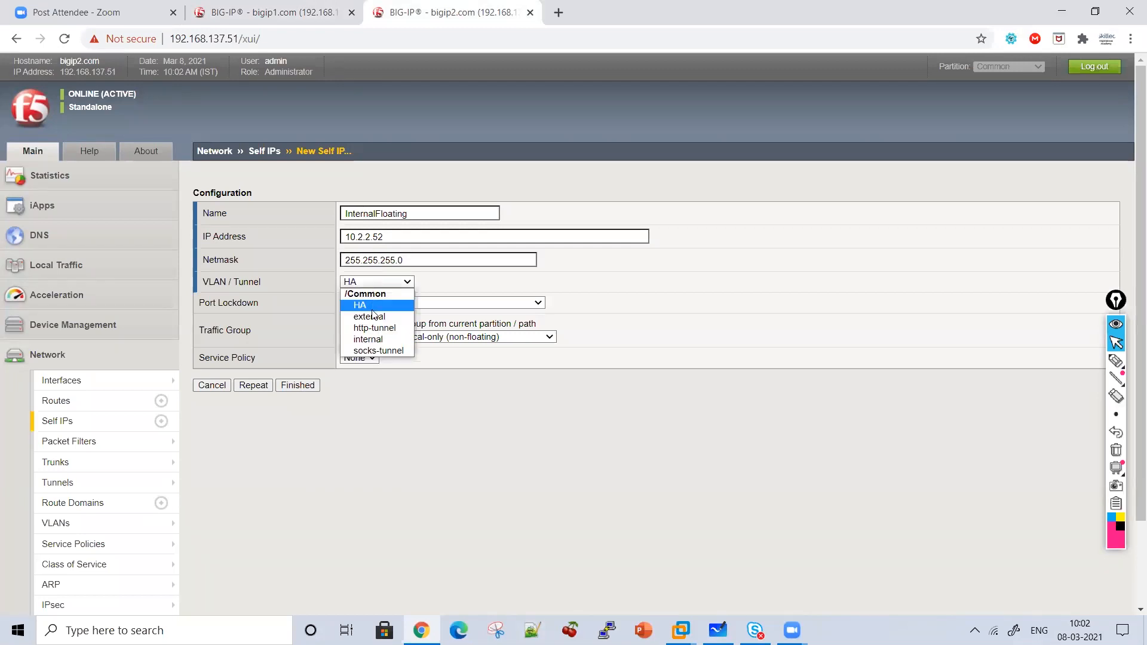
click(372, 341)
click(382, 338)
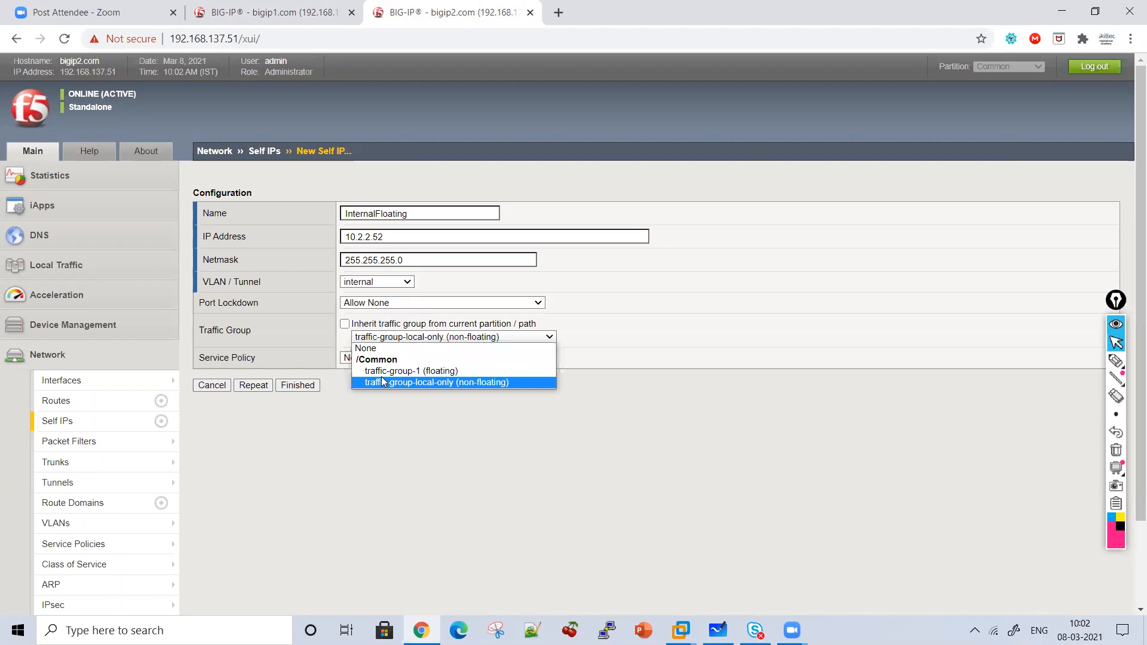
click(383, 371)
Set bigip1's InternalFloating port lockdown to Allow All and update it.
click(276, 13)
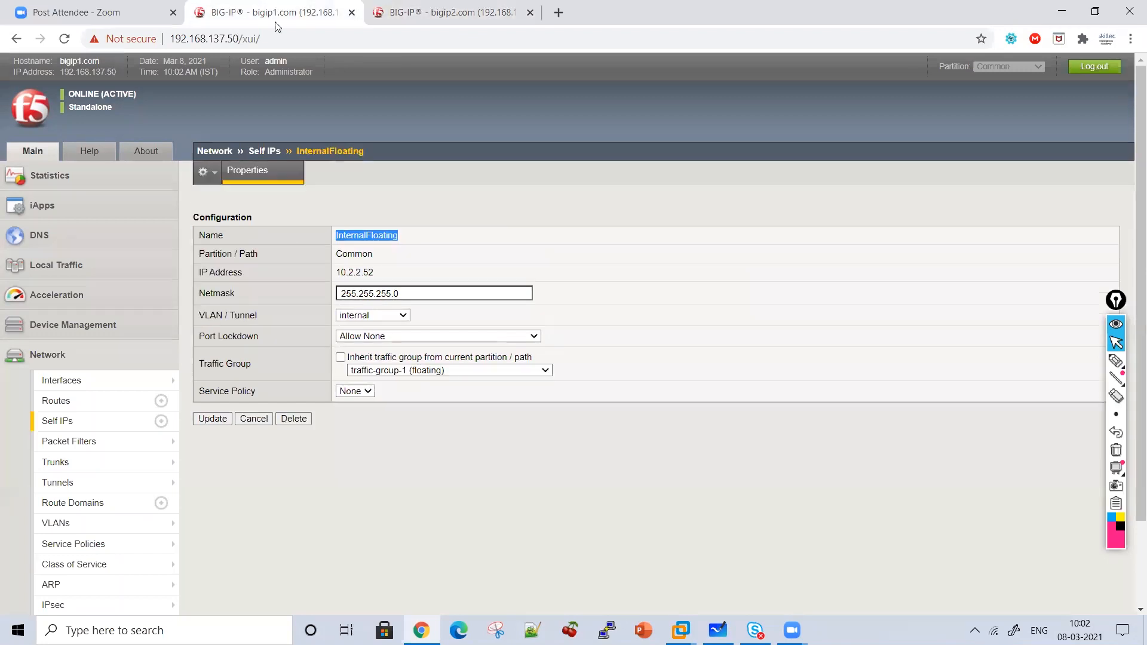
click(372, 336)
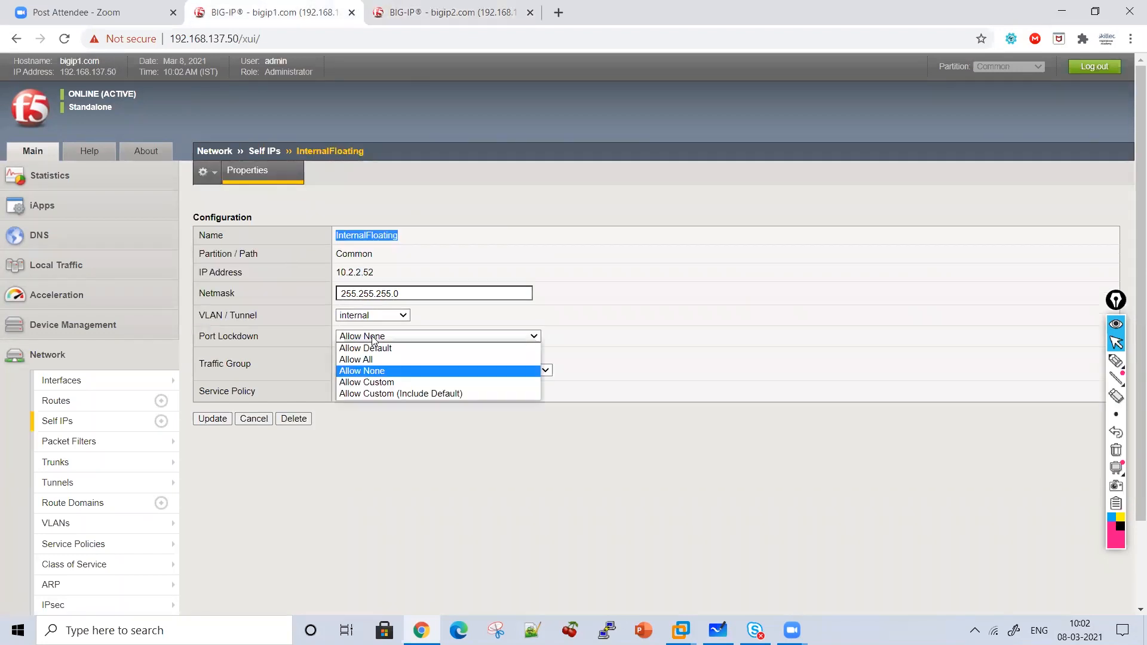
click(372, 359)
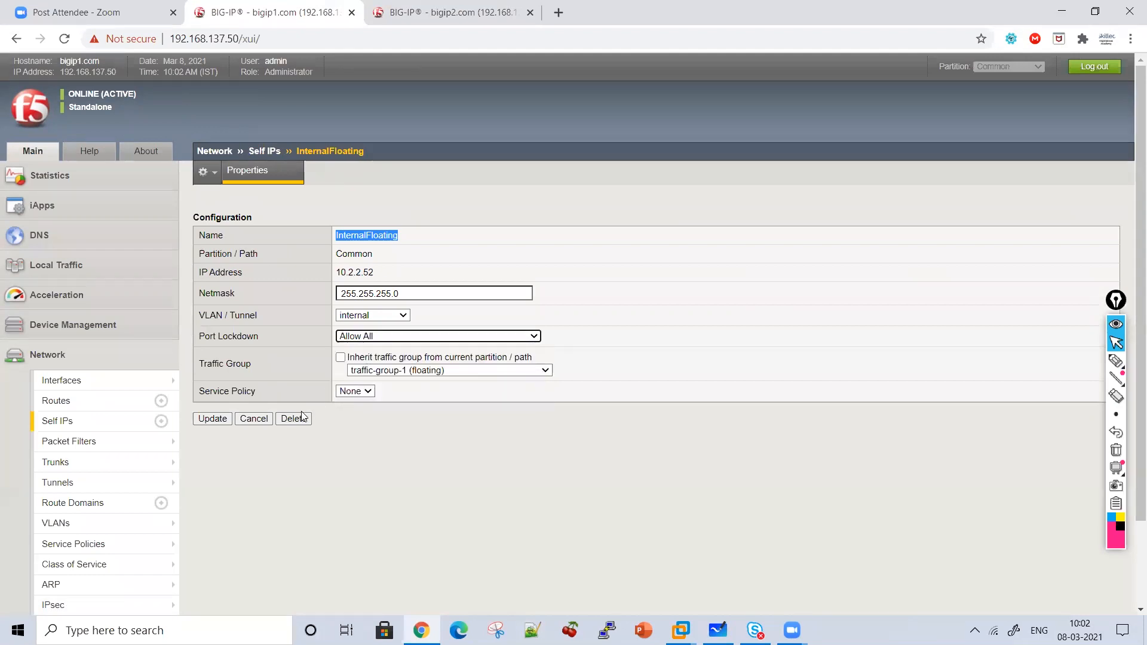
click(210, 418)
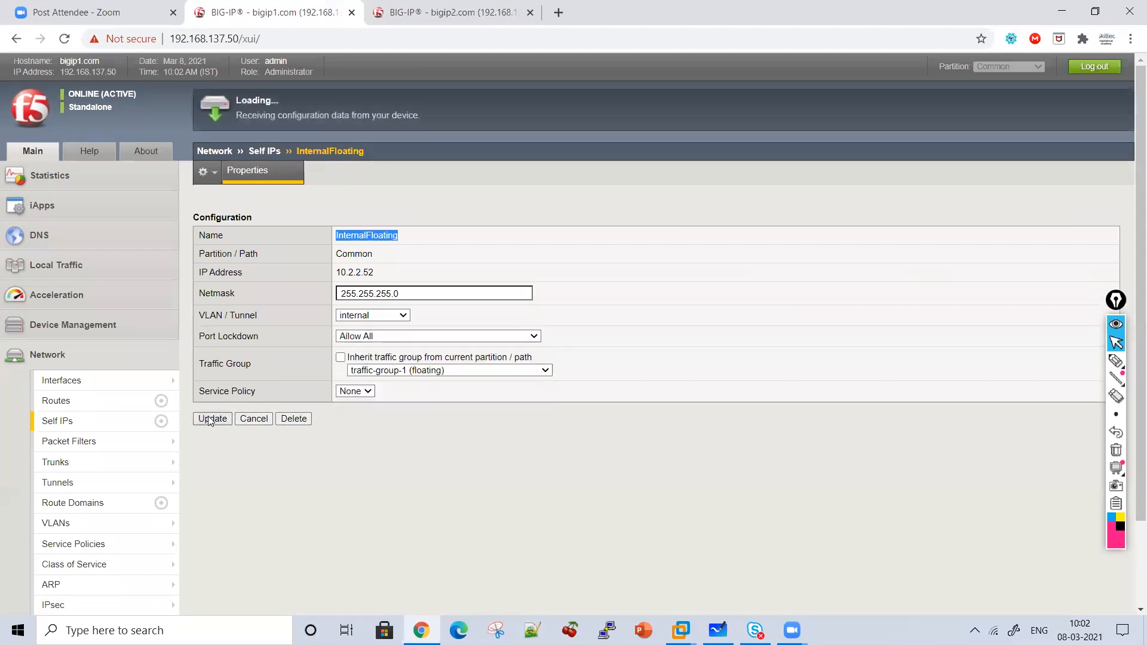
Set port lockdown to Allow All on bigip2's new floating self IP.
click(472, 13)
click(377, 302)
click(372, 333)
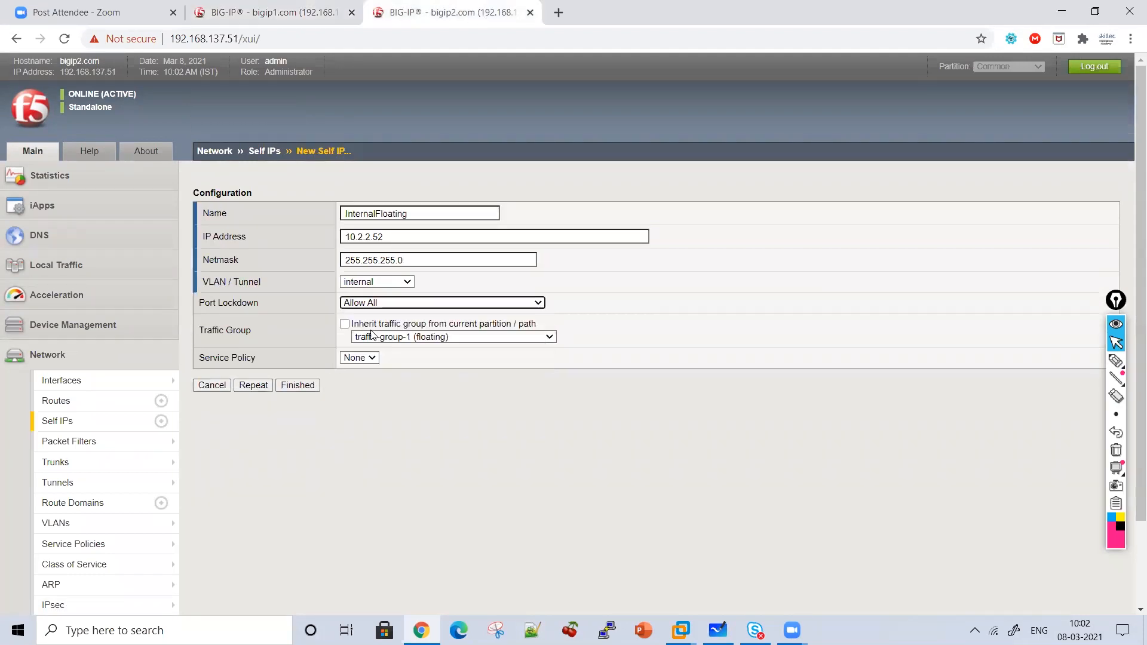
click(248, 7)
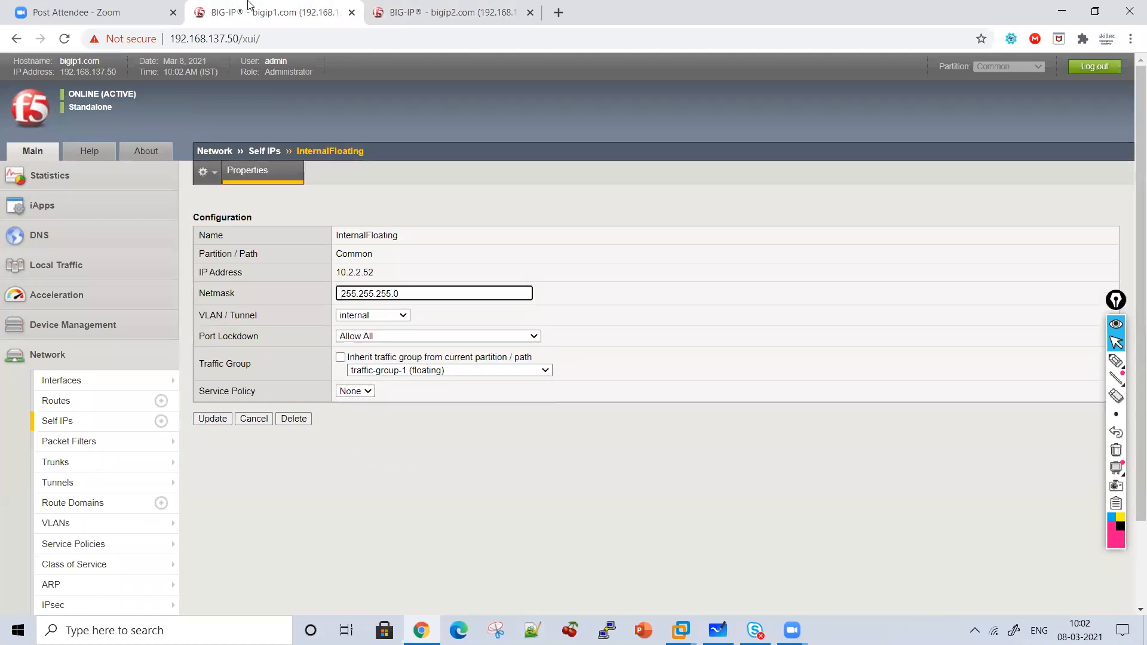
click(97, 429)
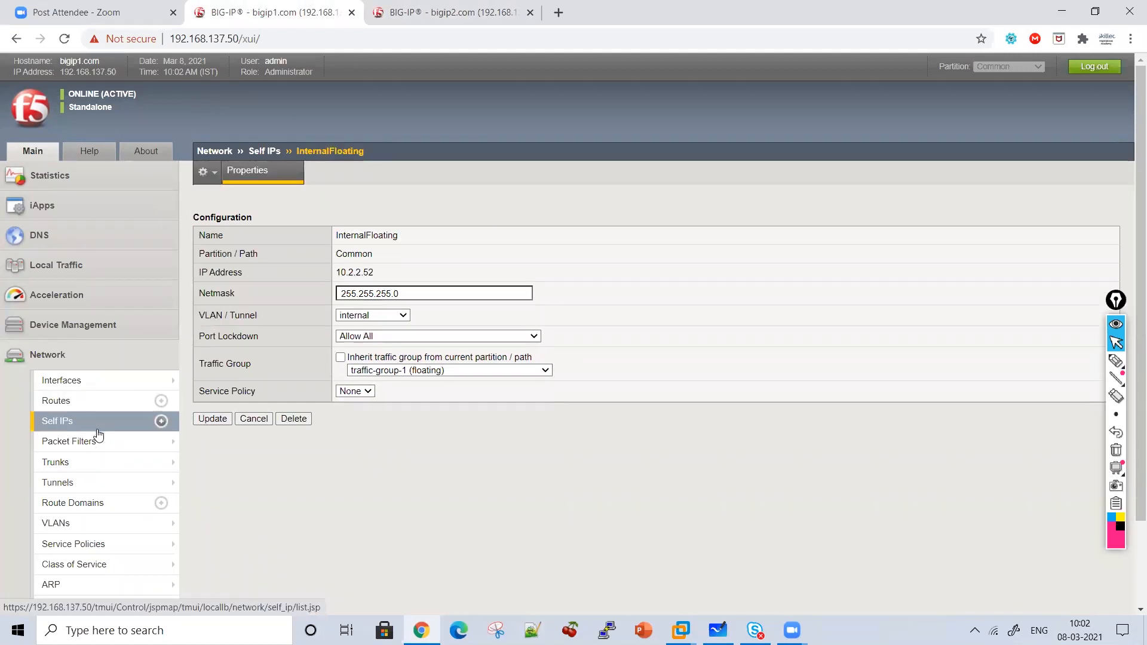
Review bigip1's ExternalSelf and InternalFloating self IPs, then finish creating InternalFloating on bigip2.
click(240, 278)
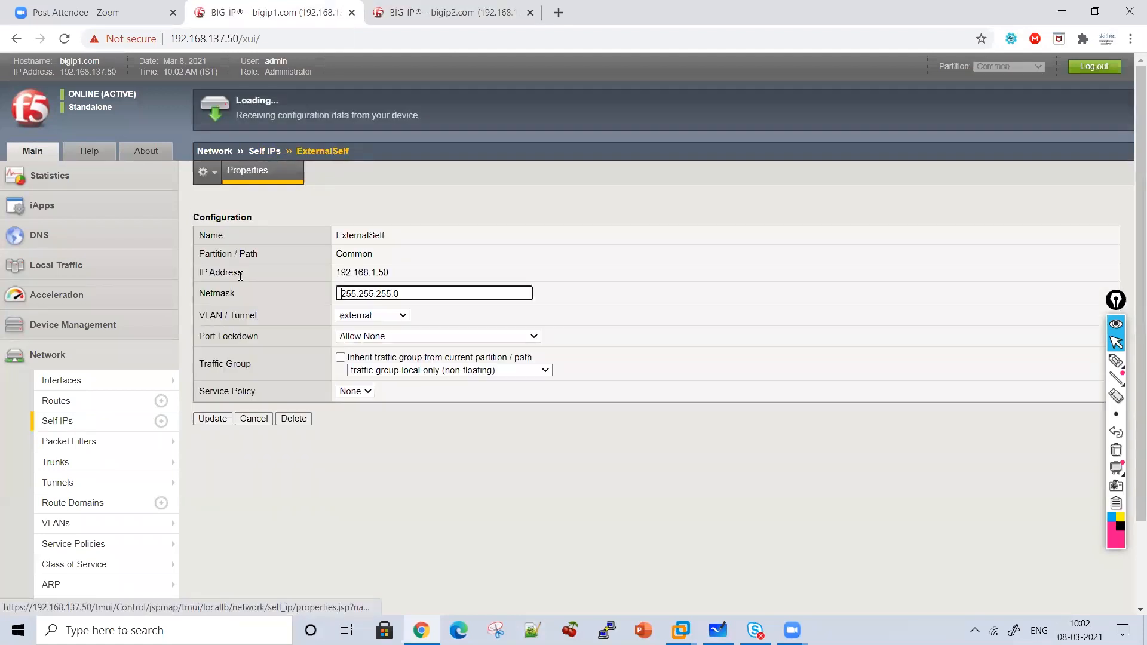
click(57, 421)
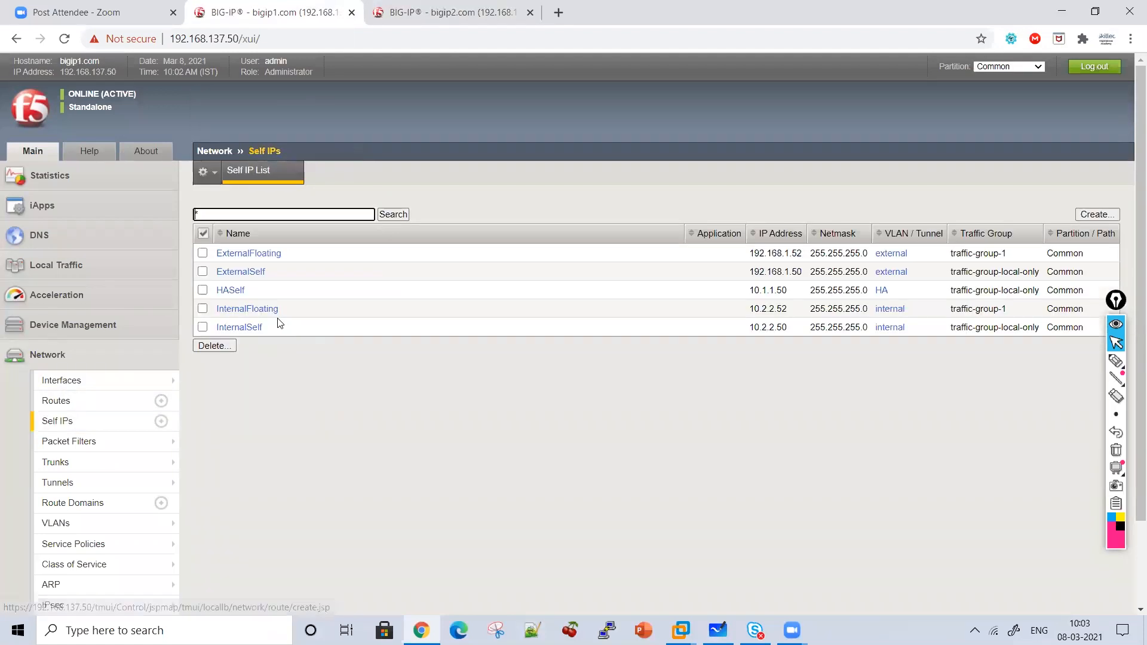
click(256, 309)
click(378, 8)
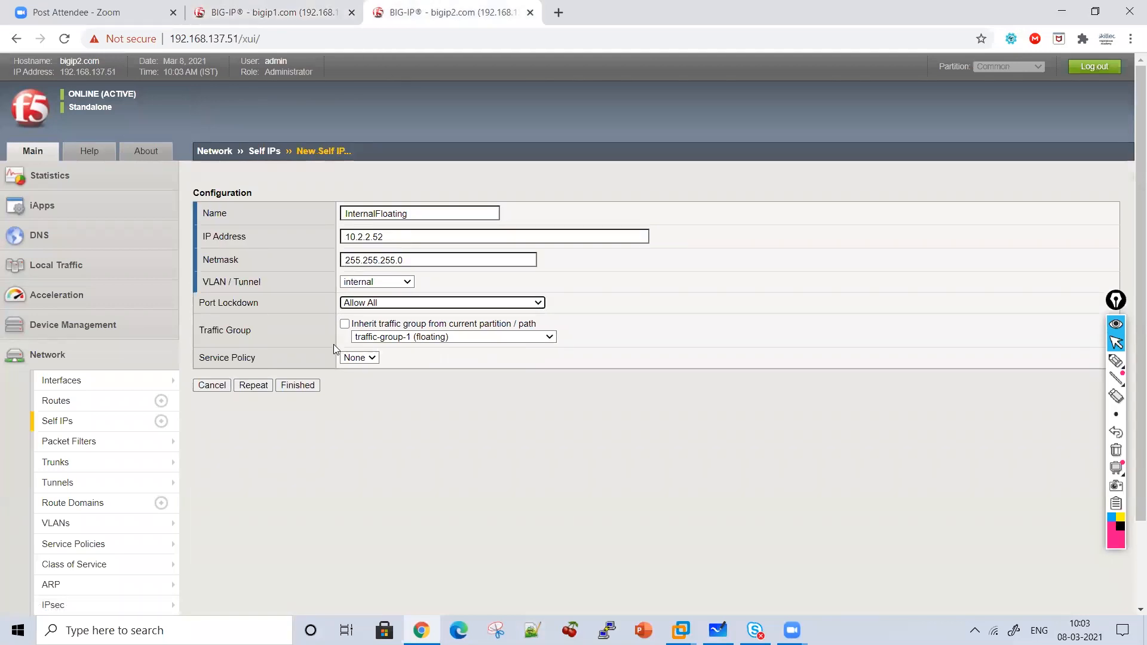
click(304, 385)
Compare the self IP lists of bigip1 and bigip2 side by side, then start annotating.
click(318, 6)
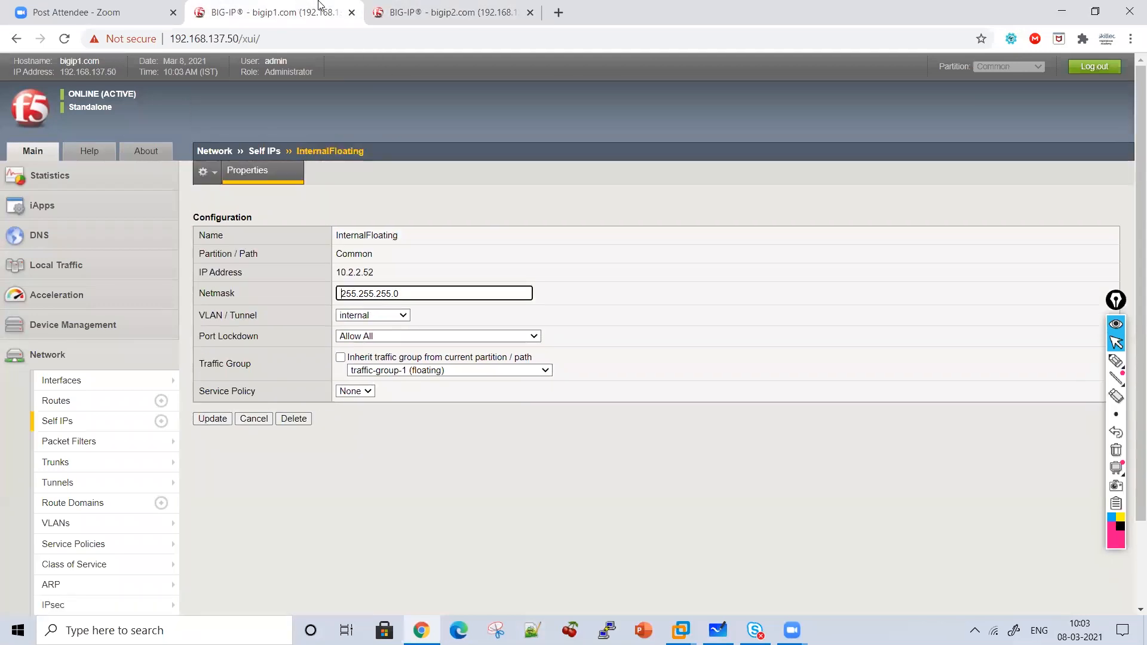
click(76, 429)
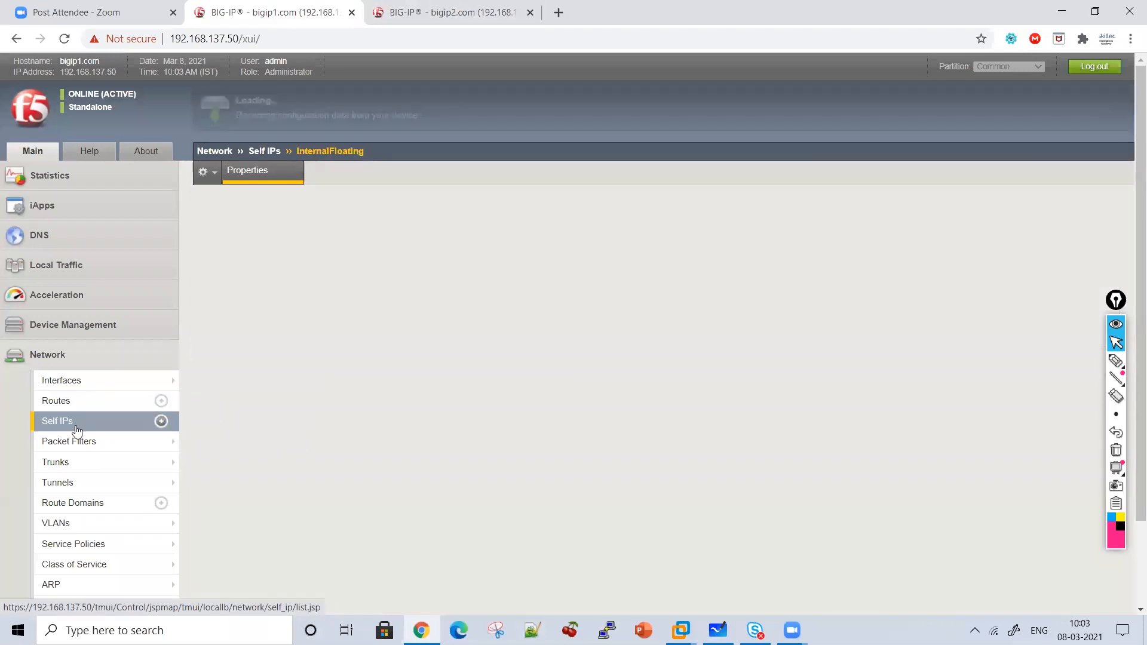
click(501, 6)
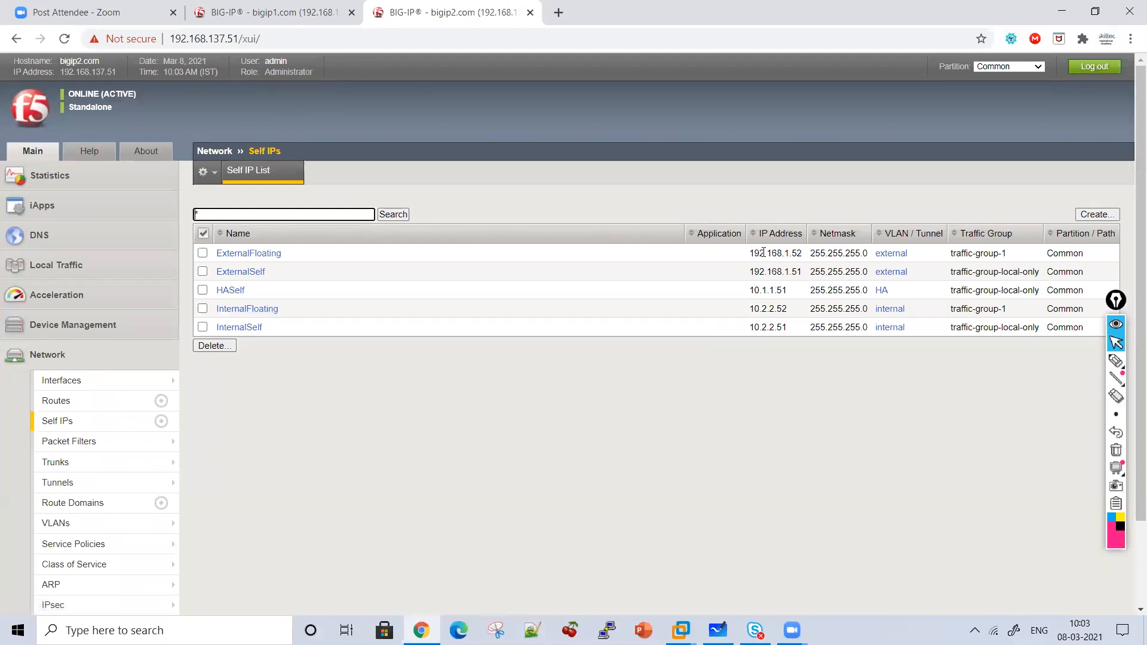
click(314, 9)
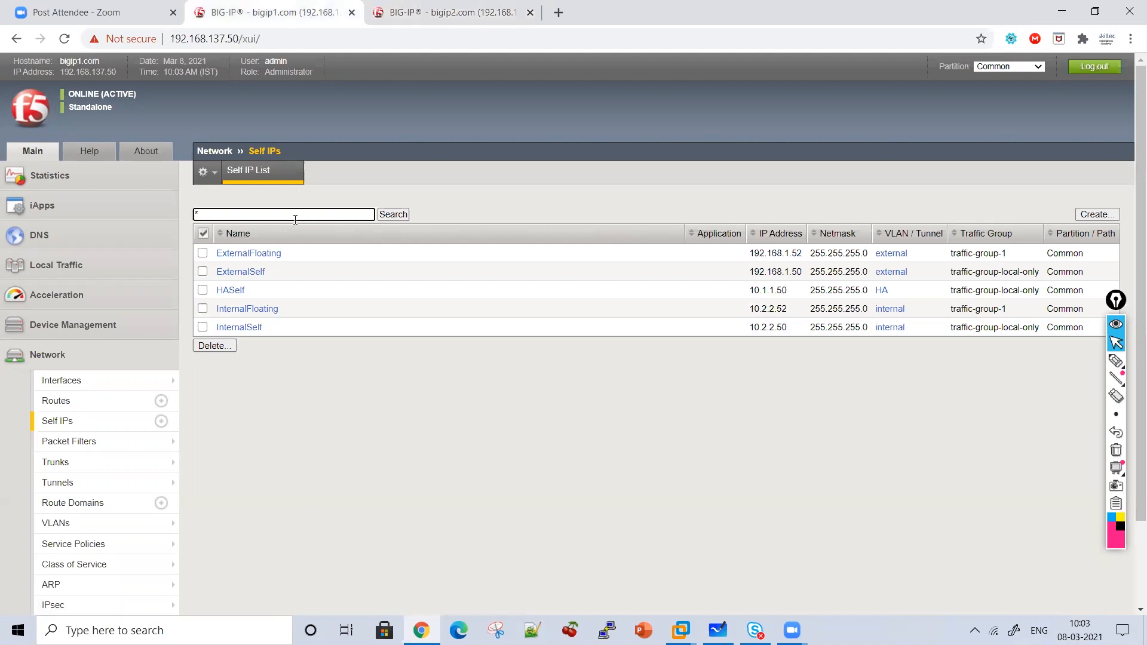
click(472, 10)
click(297, 6)
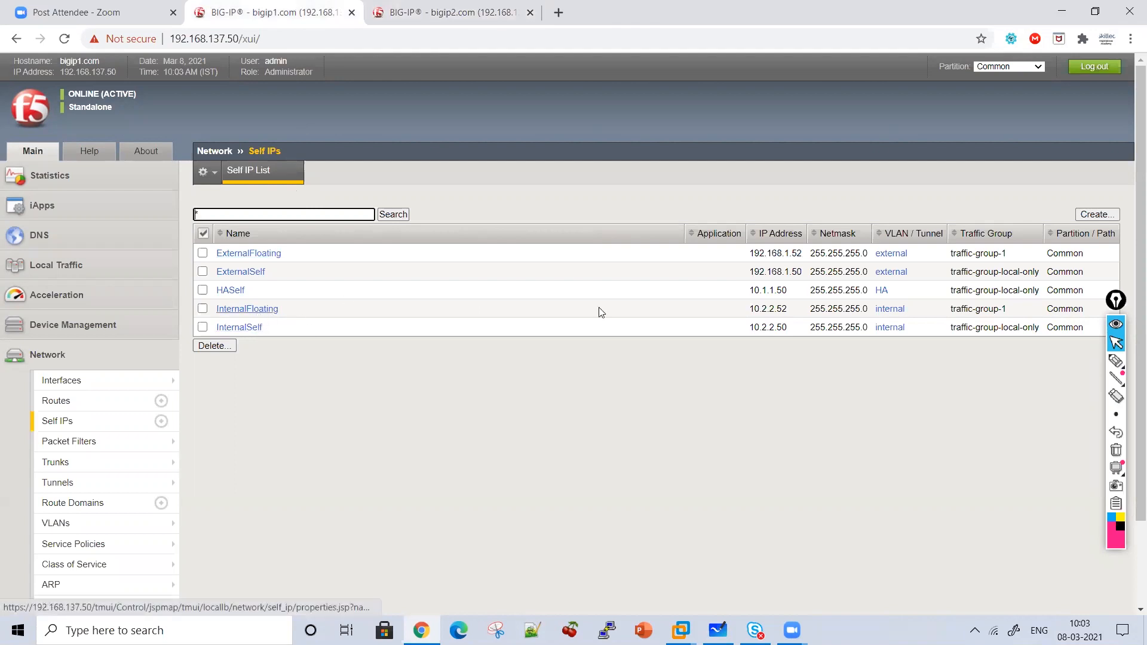
click(418, 5)
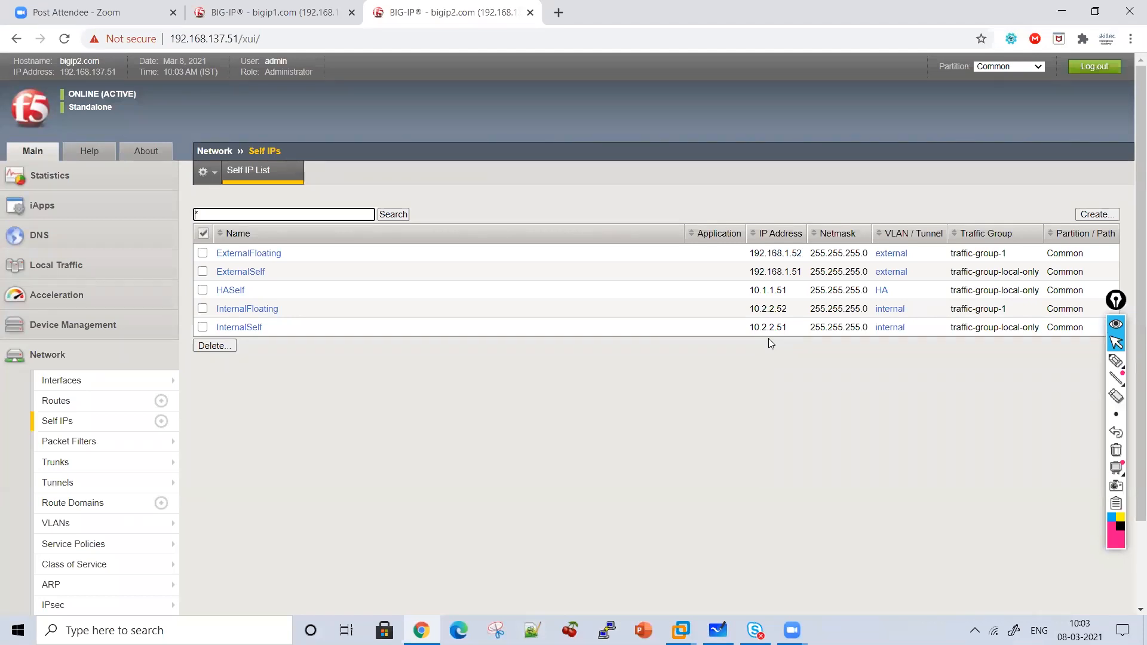
click(1111, 363)
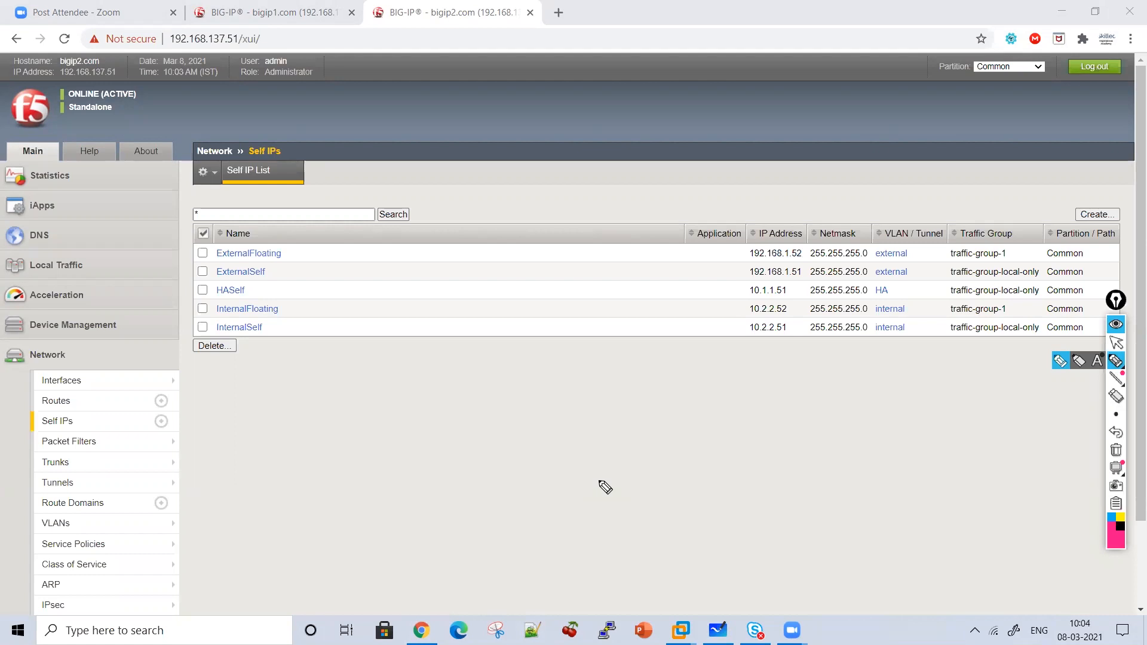
drag(427, 184, 432, 183)
drag(439, 258, 440, 282)
drag(428, 252, 440, 278)
mouse_move(478, 259)
mouse_down()
mouse_move(498, 273)
mouse_move(524, 264)
mouse_move(526, 280)
mouse_up()
drag(533, 254, 534, 257)
mouse_move(541, 266)
mouse_down()
mouse_move(640, 295)
mouse_move(687, 282)
mouse_move(764, 313)
mouse_move(587, 310)
mouse_up()
mouse_move(442, 354)
mouse_down()
mouse_move(445, 373)
mouse_move(449, 339)
mouse_move(519, 342)
mouse_move(597, 385)
mouse_move(653, 366)
mouse_move(679, 377)
mouse_up()
mouse_move(693, 336)
mouse_down()
mouse_move(709, 377)
mouse_move(740, 399)
mouse_move(809, 375)
mouse_move(859, 392)
mouse_up()
mouse_move(400, 435)
mouse_down()
mouse_move(440, 463)
mouse_move(442, 430)
mouse_move(540, 461)
mouse_move(691, 476)
mouse_move(730, 435)
mouse_move(763, 476)
mouse_move(755, 438)
mouse_up()
click(467, 455)
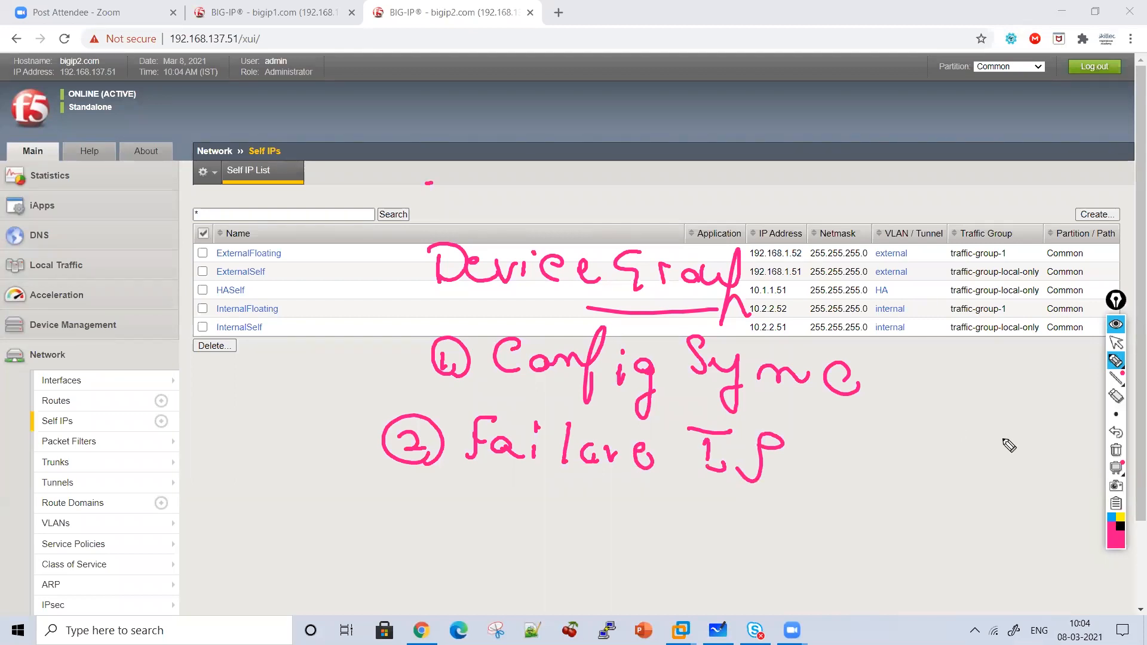
click(1115, 452)
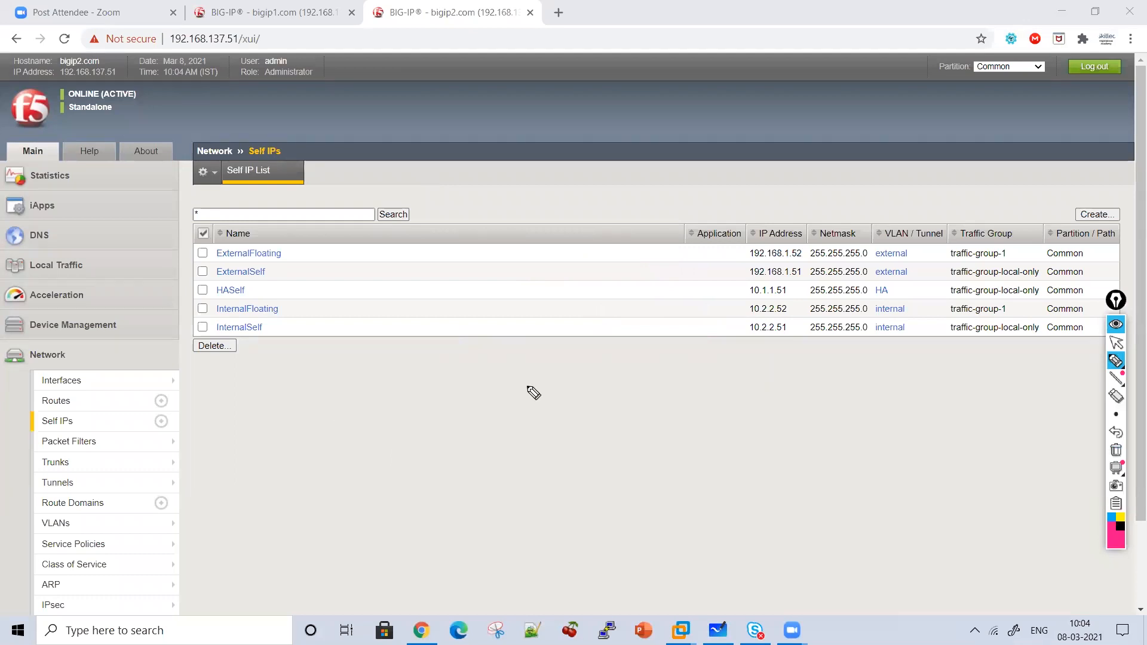
click(1114, 349)
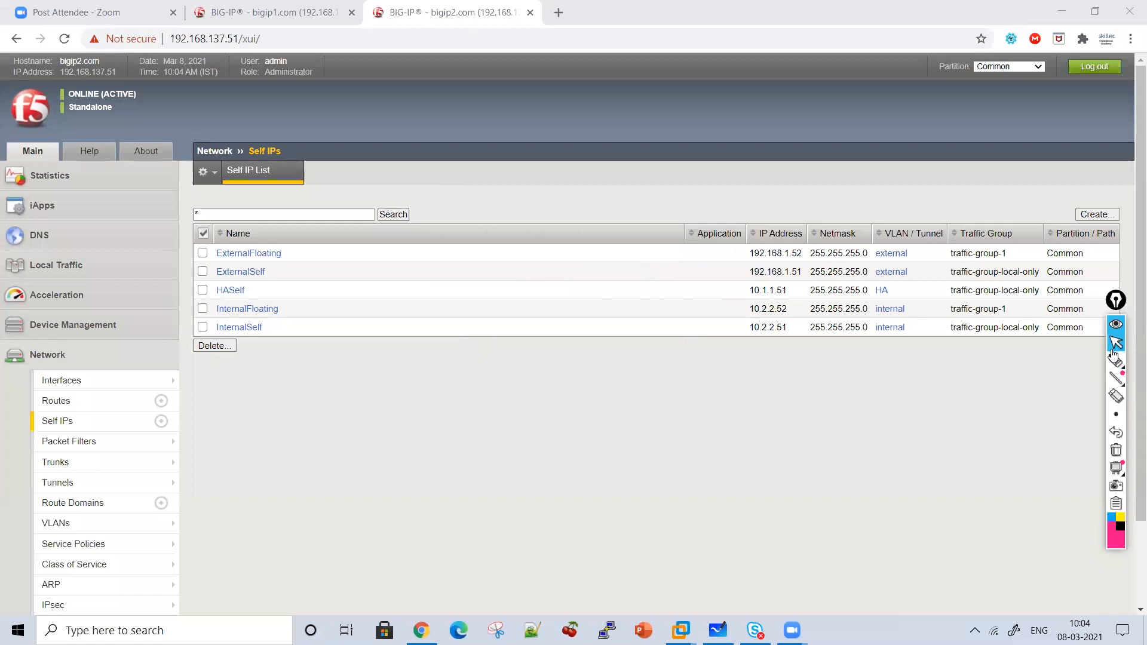
click(1115, 358)
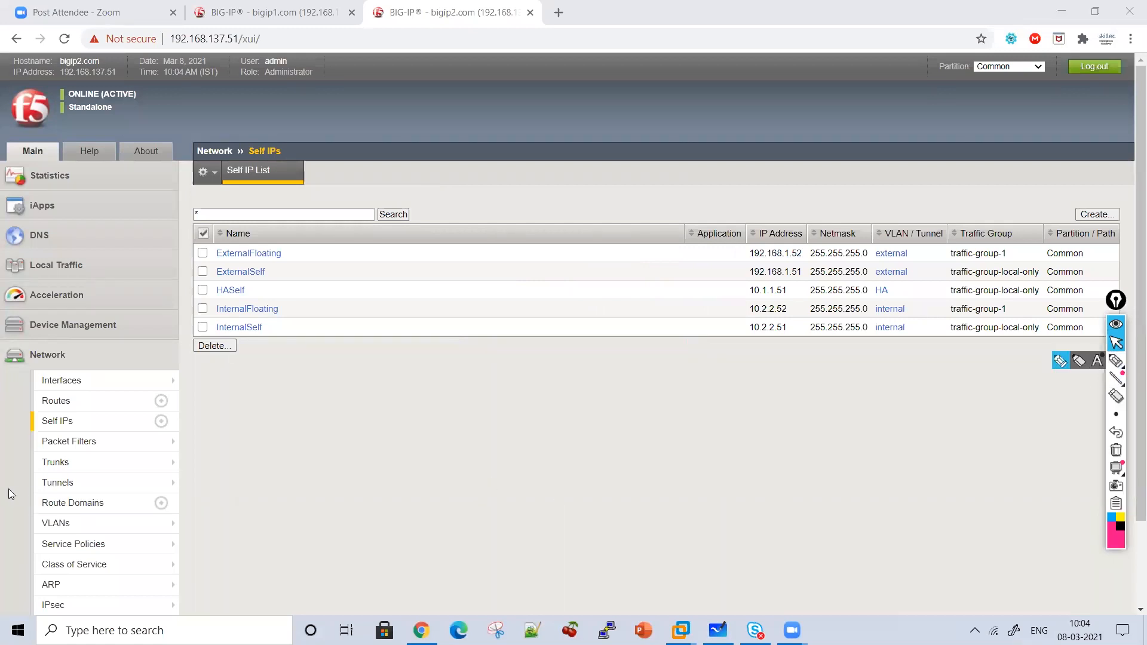
Show the Device Management device list on bigip2 and expand Device Management on bigip1.
click(58, 332)
click(59, 367)
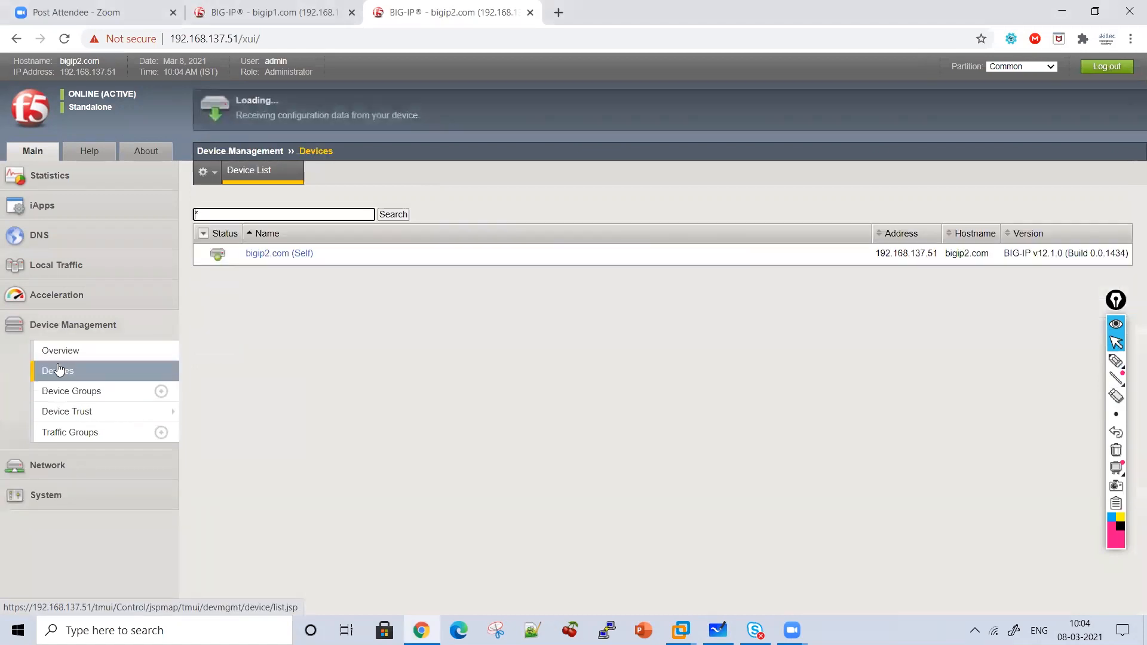
click(287, 12)
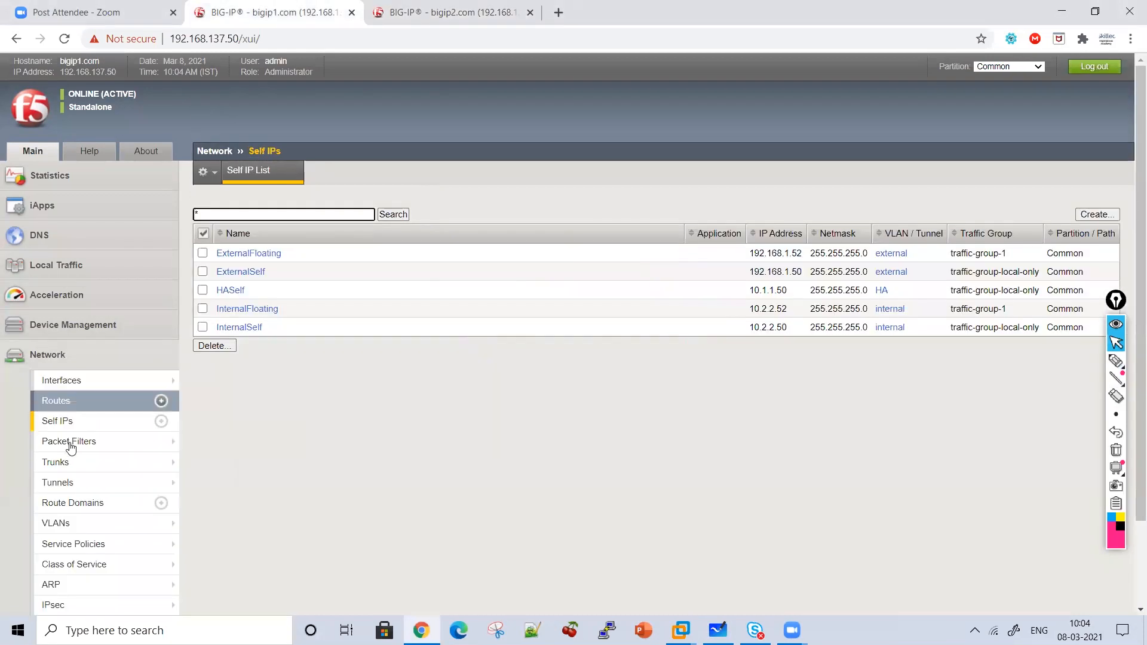
click(58, 321)
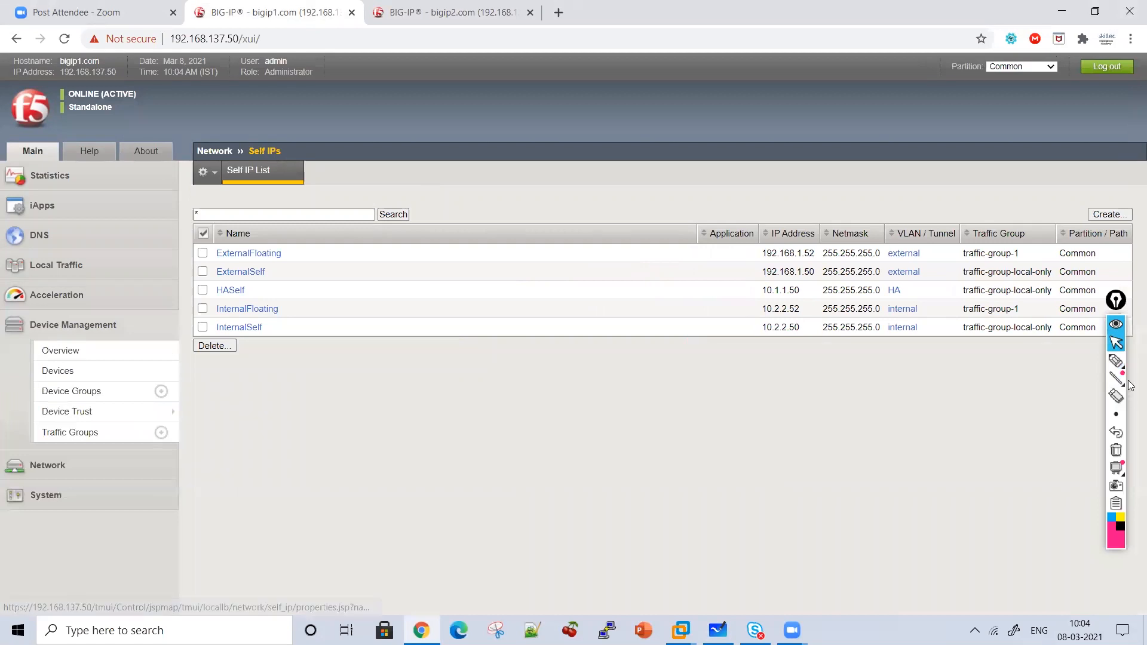
Mark up the Device Management pages in ink, clear it, and open bigip1.com from the Device List.
click(1117, 360)
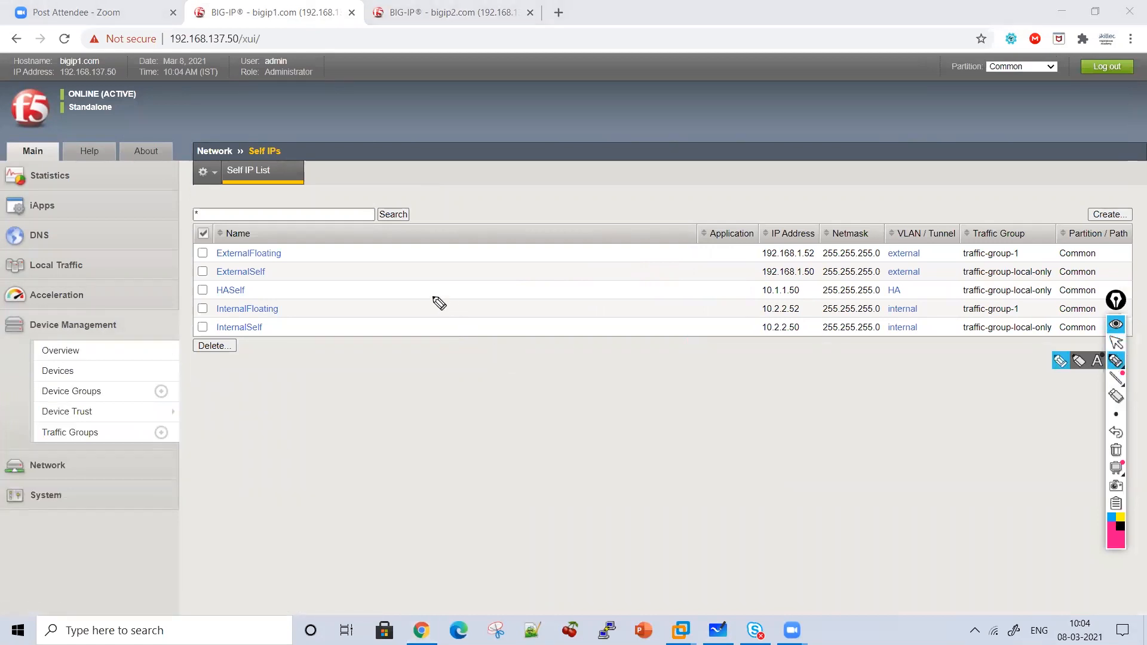
drag(147, 313, 220, 380)
drag(227, 456, 178, 452)
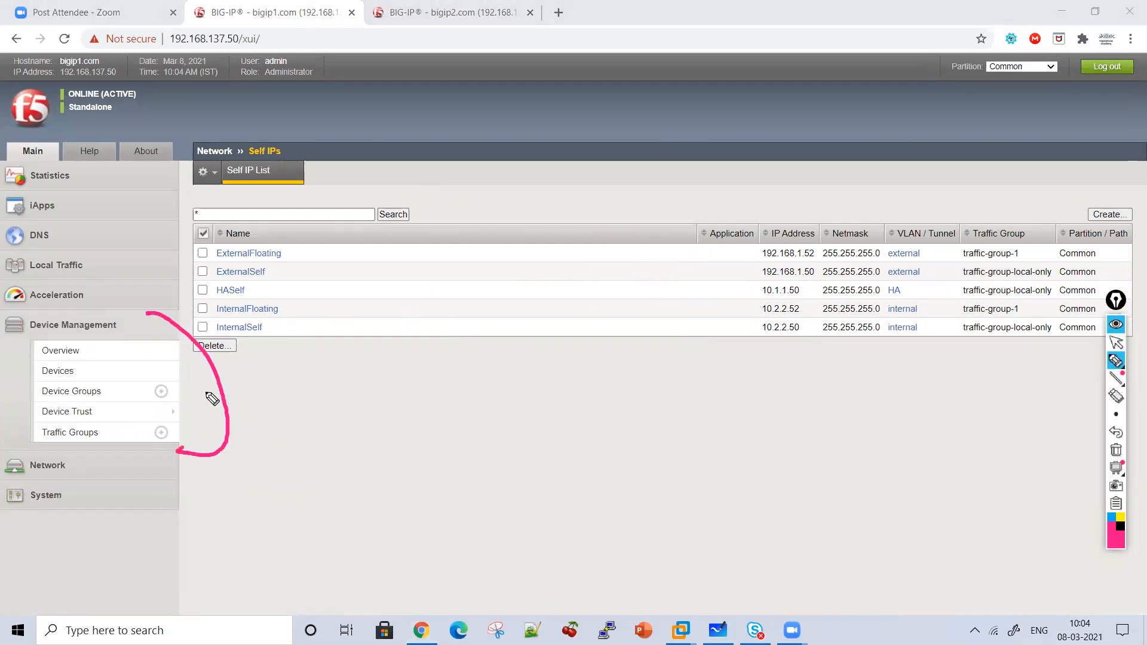
mouse_move(118, 395)
mouse_down()
mouse_move(153, 395)
mouse_move(134, 423)
mouse_move(143, 437)
mouse_move(127, 449)
mouse_up()
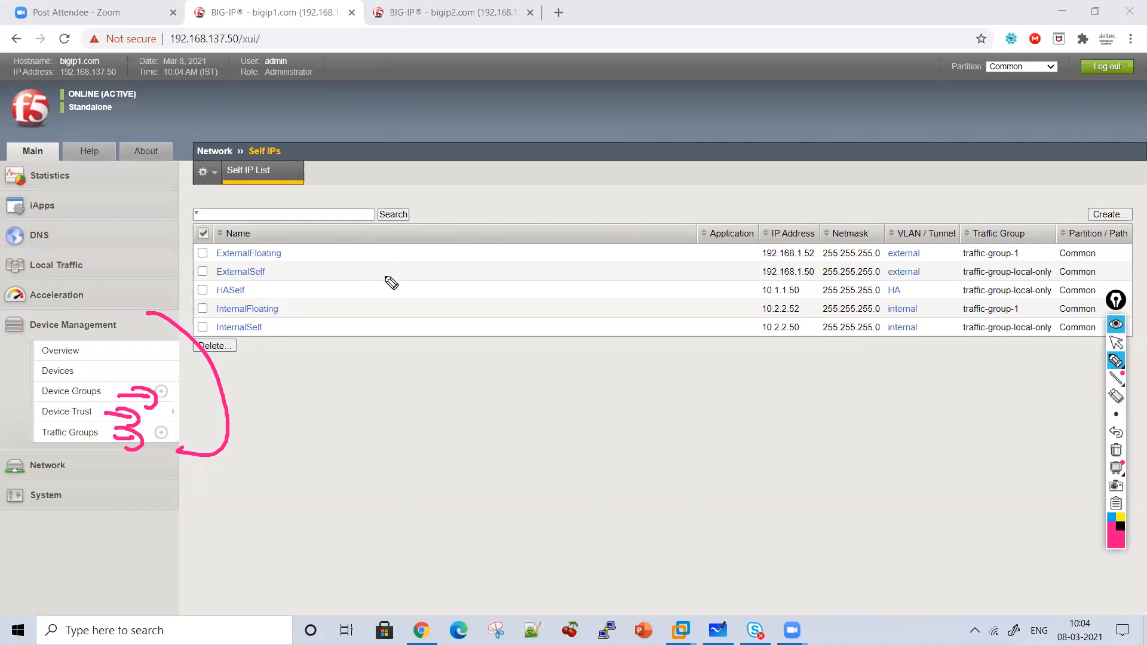
click(1111, 346)
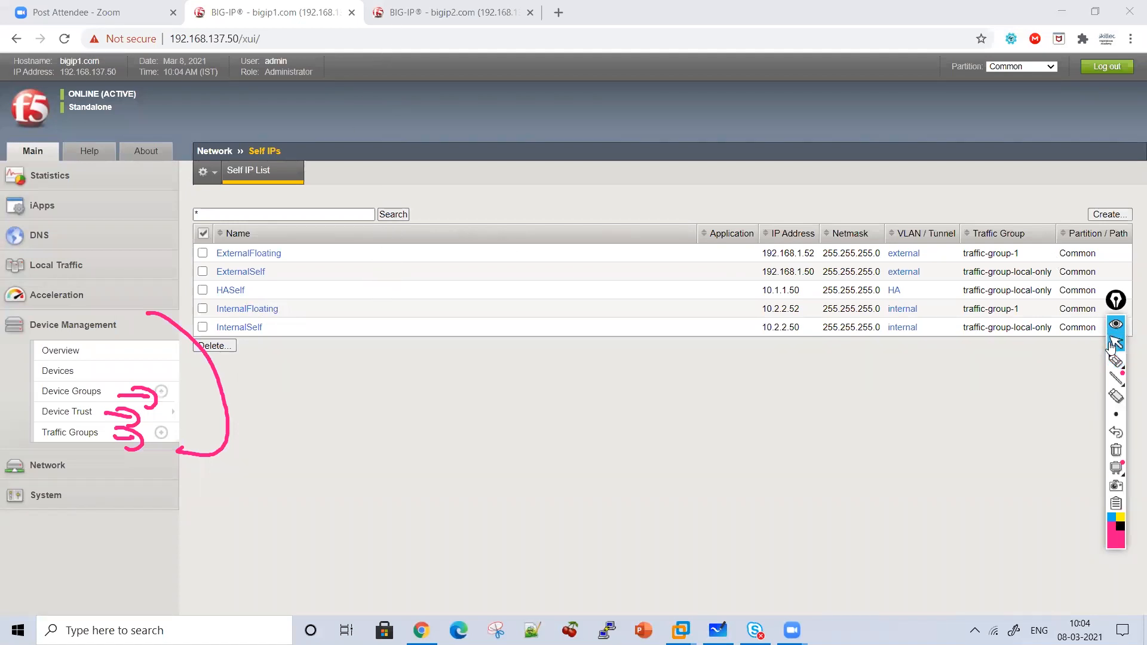
click(1117, 450)
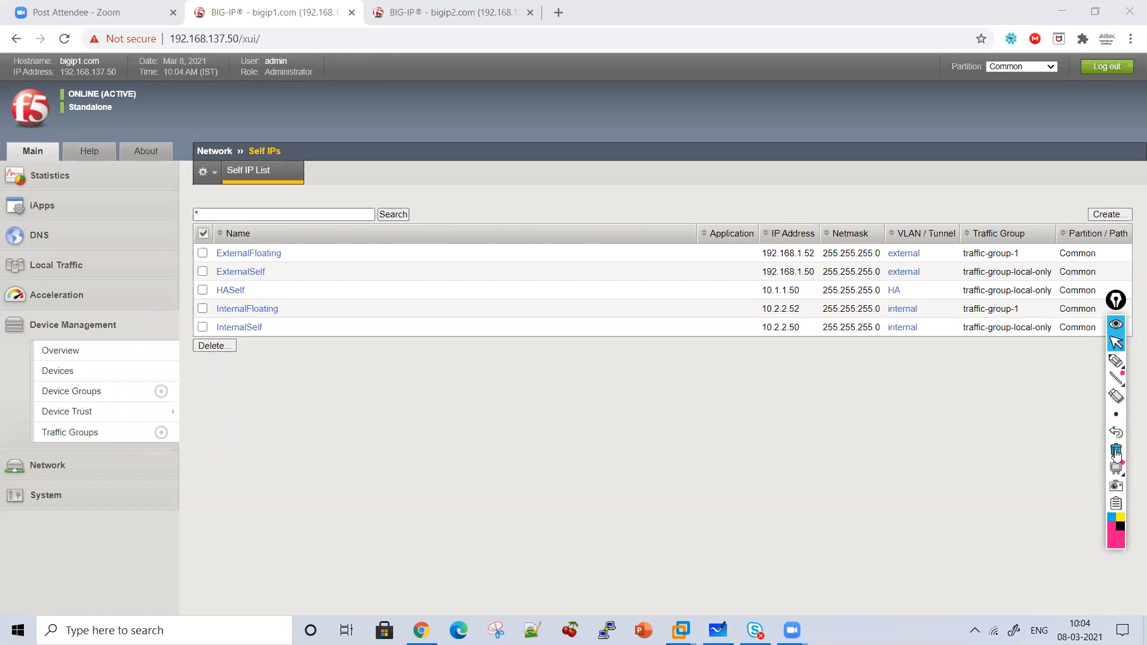
click(84, 367)
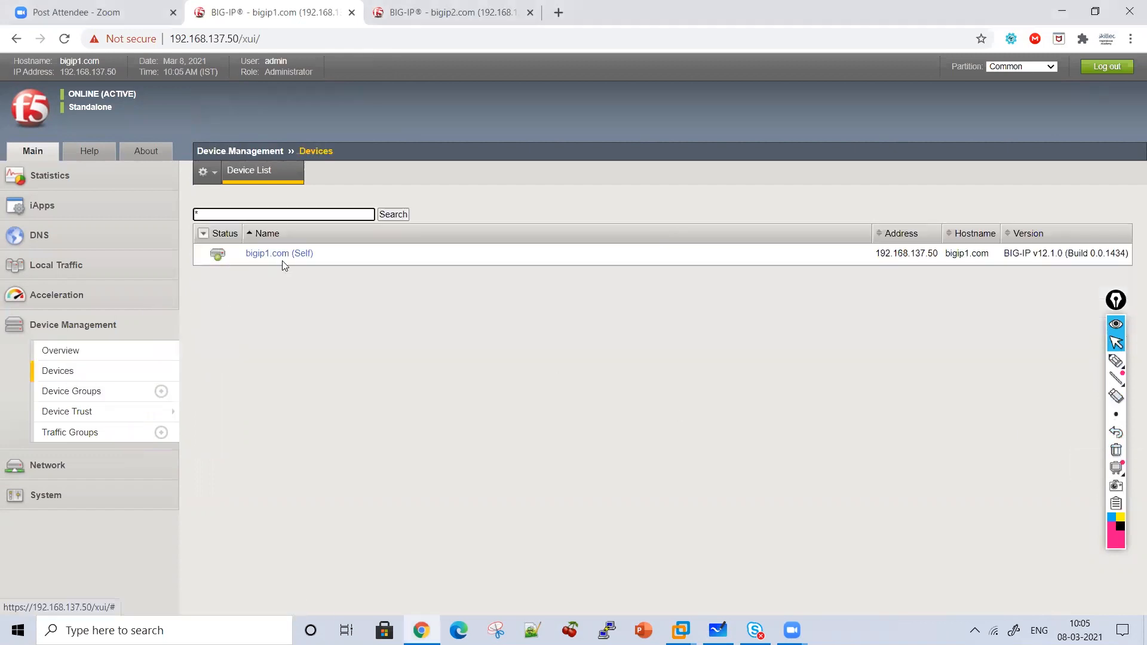
click(278, 254)
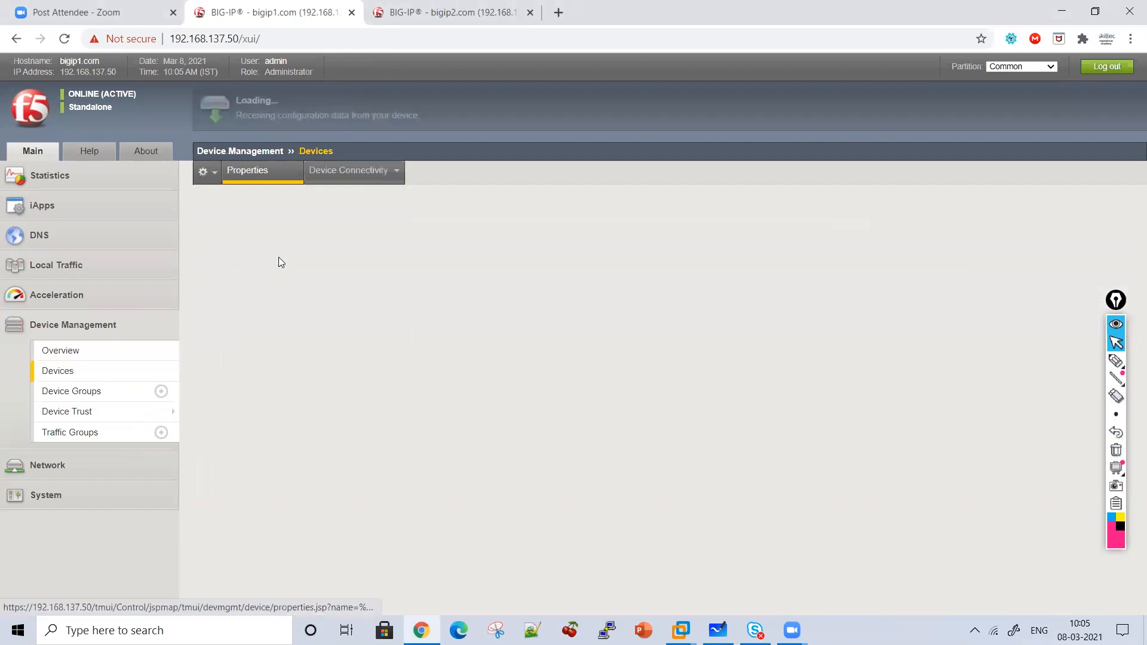
Open the ConfigSync settings of bigip1.com (Self) from the Device List.
mouse_move(351, 179)
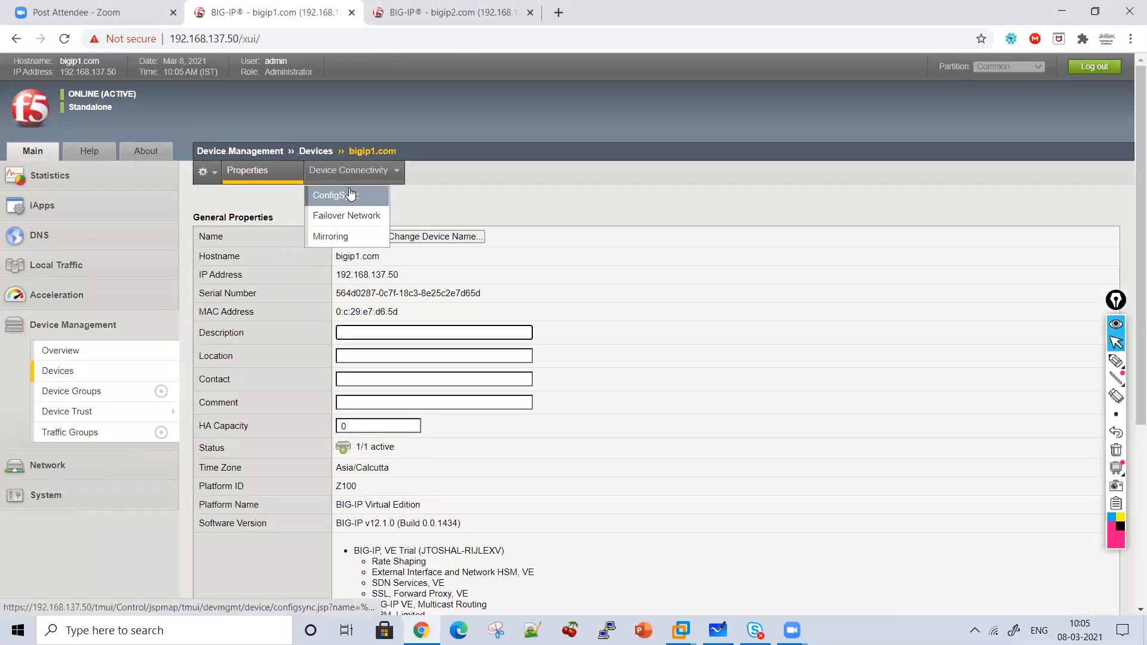
click(87, 380)
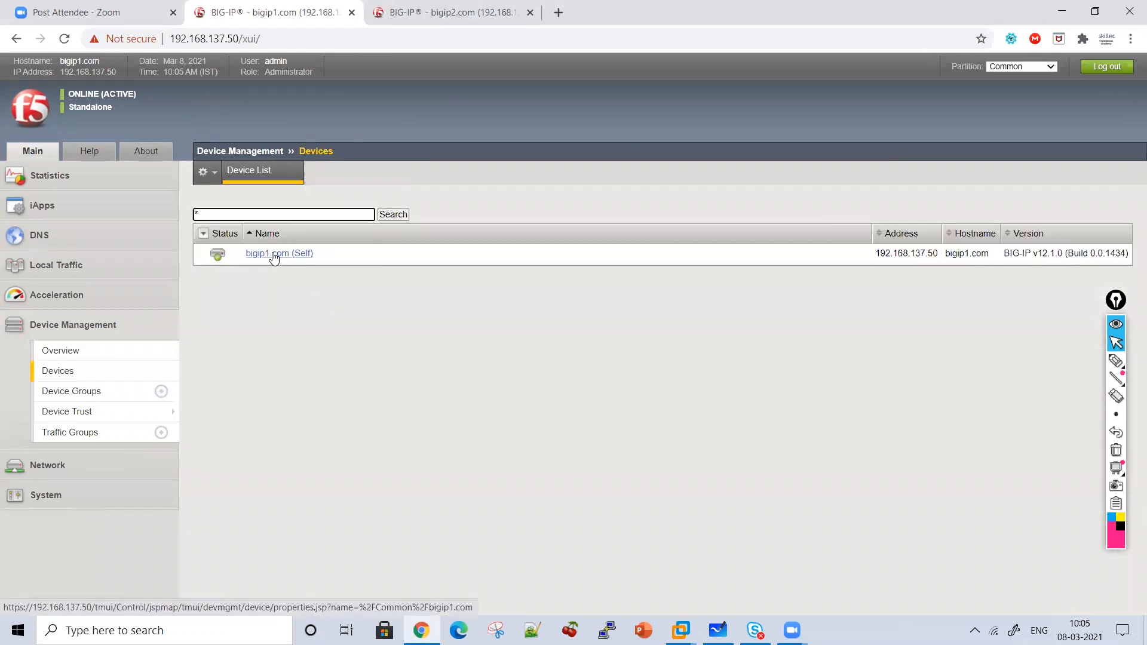
click(274, 255)
mouse_move(351, 173)
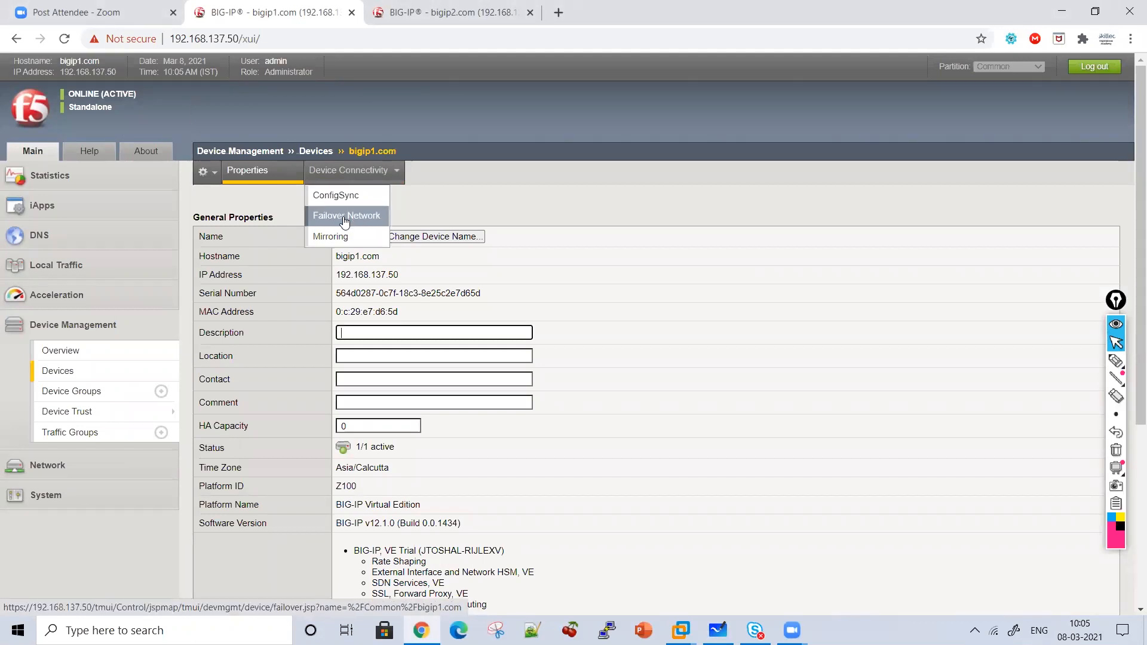
click(321, 195)
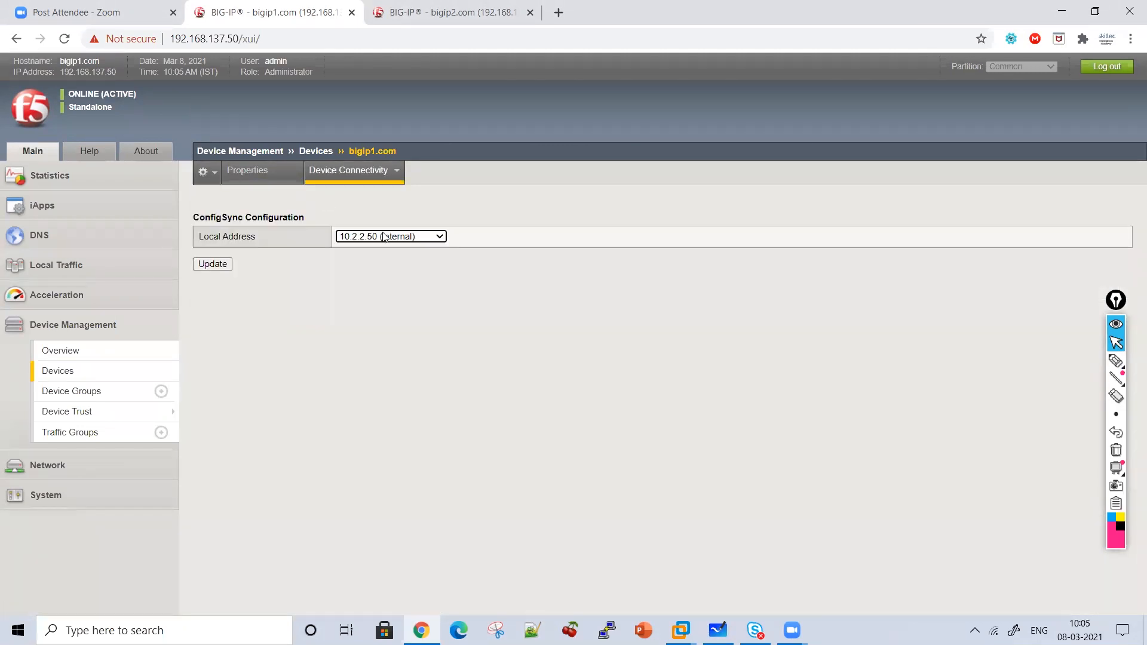
Sketch an ink diagram linking VLAN, IP and Sync beside the local address, then clear it.
click(1118, 360)
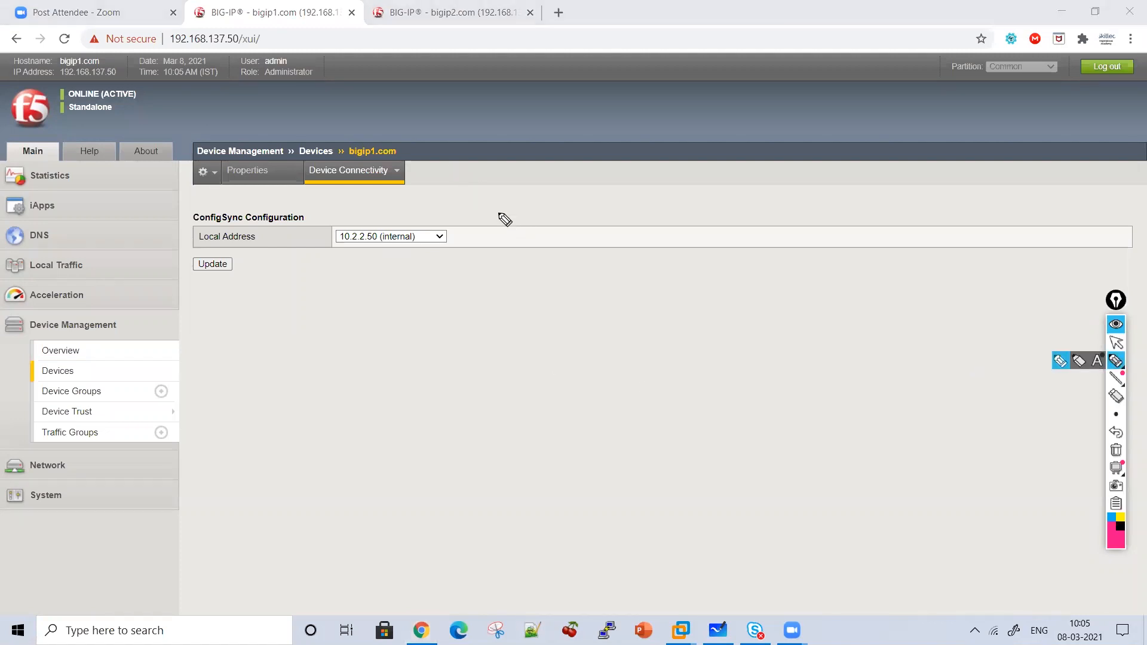
mouse_move(507, 202)
mouse_down()
mouse_move(508, 254)
mouse_move(529, 238)
mouse_move(534, 291)
mouse_move(571, 291)
mouse_up()
drag(575, 274, 616, 290)
drag(542, 314, 543, 342)
mouse_move(528, 323)
mouse_down()
mouse_move(556, 328)
mouse_move(578, 368)
mouse_move(607, 341)
mouse_up()
drag(576, 367, 613, 372)
click(557, 397)
drag(558, 396, 561, 429)
drag(544, 406, 575, 412)
mouse_move(512, 427)
mouse_down()
mouse_move(496, 461)
mouse_move(535, 454)
mouse_move(527, 494)
mouse_up()
drag(551, 477, 634, 479)
drag(666, 446, 717, 466)
click(726, 465)
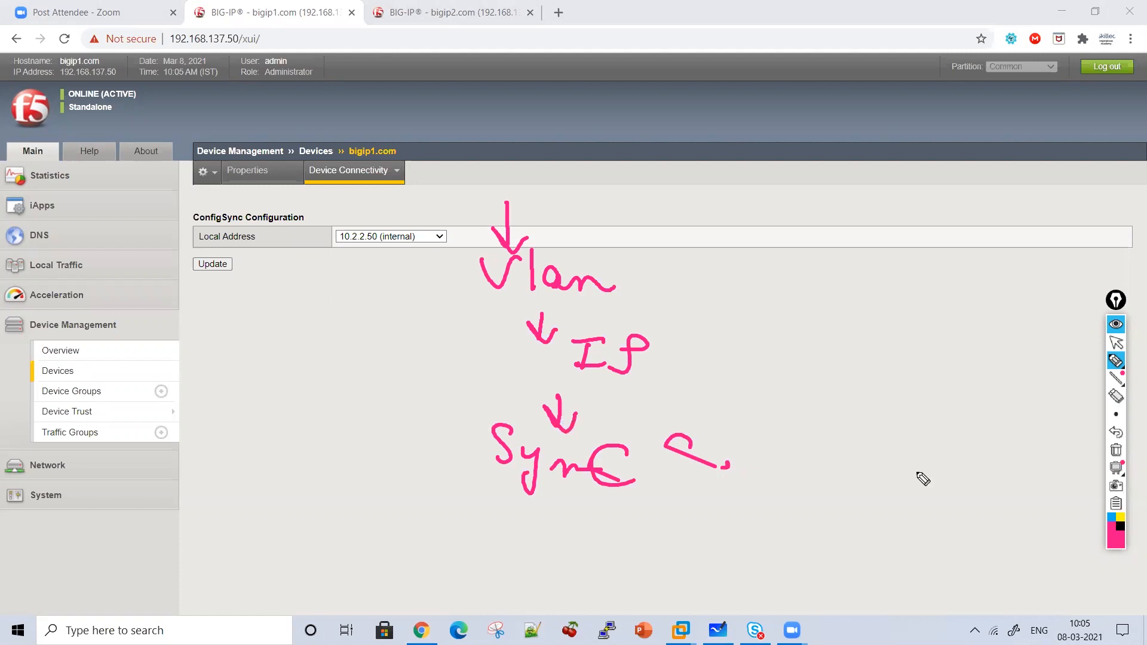
click(1116, 450)
Handwrite that ConfigSync sends configuration objects to other devices, then erase the note.
mouse_move(416, 286)
mouse_down()
mouse_move(425, 325)
mouse_move(402, 297)
mouse_move(386, 363)
mouse_move(513, 372)
mouse_up()
mouse_move(622, 329)
mouse_down()
mouse_move(615, 367)
mouse_move(656, 356)
mouse_move(700, 377)
mouse_move(720, 325)
mouse_move(768, 361)
mouse_move(764, 392)
mouse_move(824, 340)
mouse_move(837, 357)
mouse_move(886, 367)
mouse_move(938, 328)
mouse_move(837, 316)
mouse_up()
mouse_move(517, 439)
mouse_down()
mouse_move(544, 423)
mouse_move(583, 464)
mouse_move(850, 430)
mouse_move(956, 443)
mouse_up()
drag(864, 423, 886, 419)
mouse_move(794, 508)
mouse_down()
mouse_move(774, 519)
mouse_move(917, 500)
mouse_move(949, 518)
mouse_up()
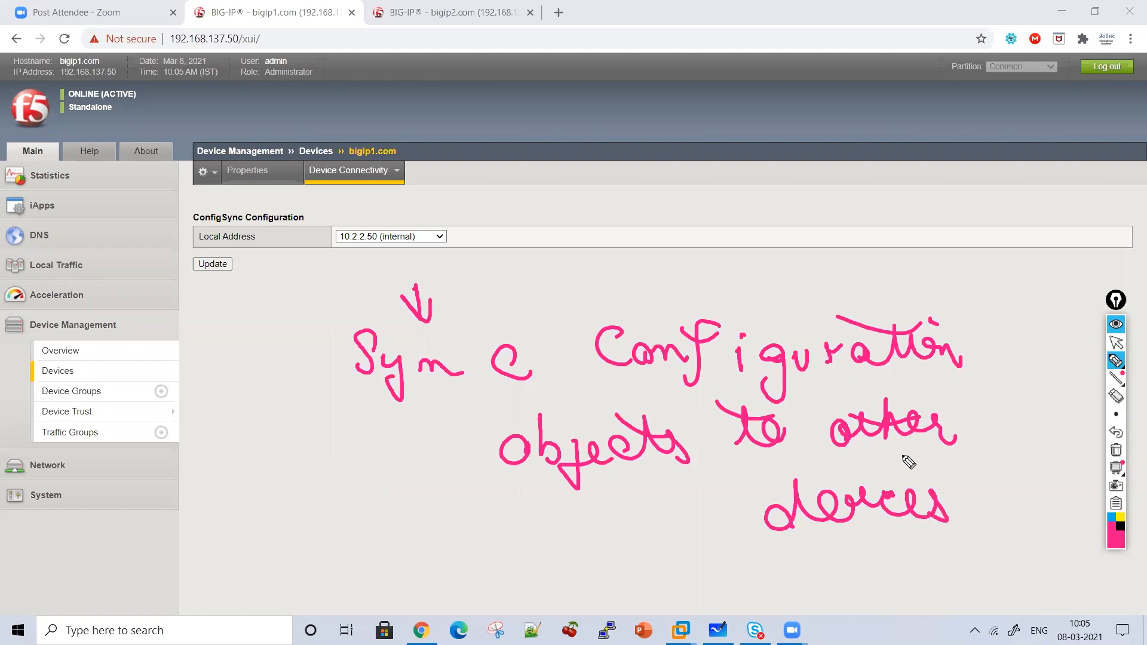
click(1116, 450)
click(1117, 343)
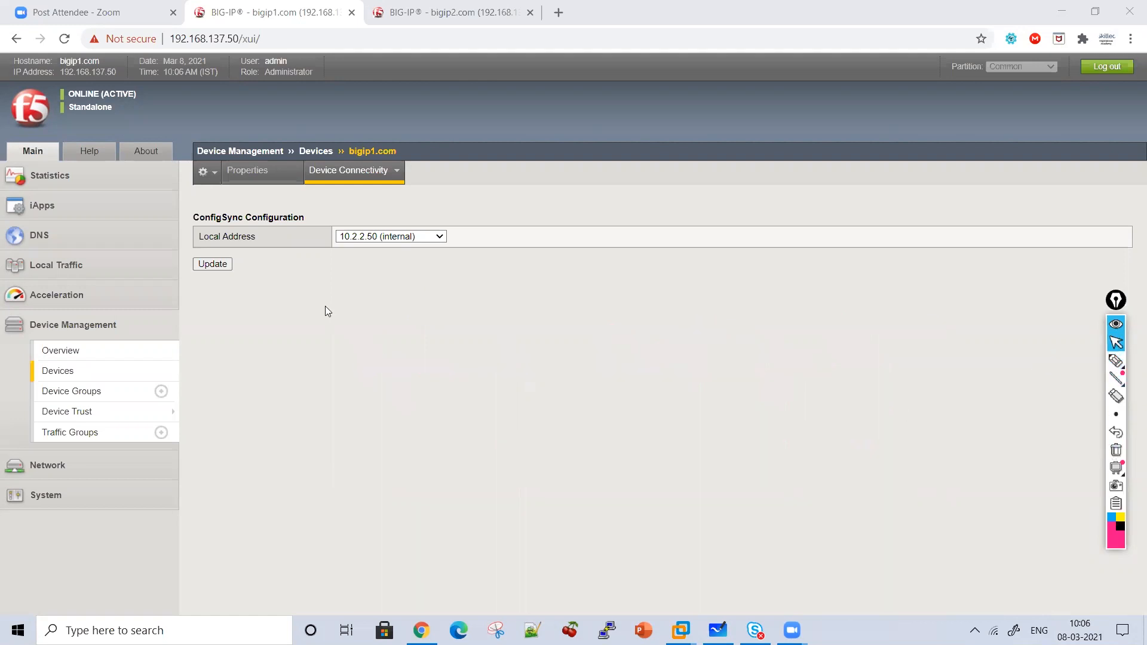
Set bigip1's ConfigSync local address to 10.1.1.50 (HA) and update.
click(346, 238)
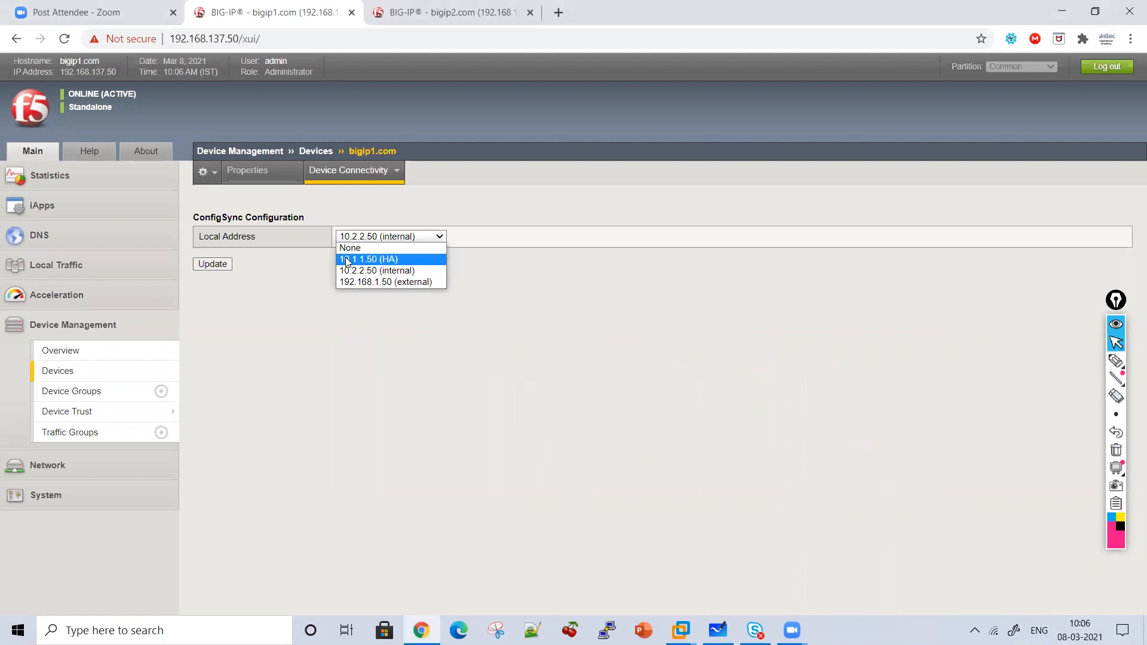
click(348, 260)
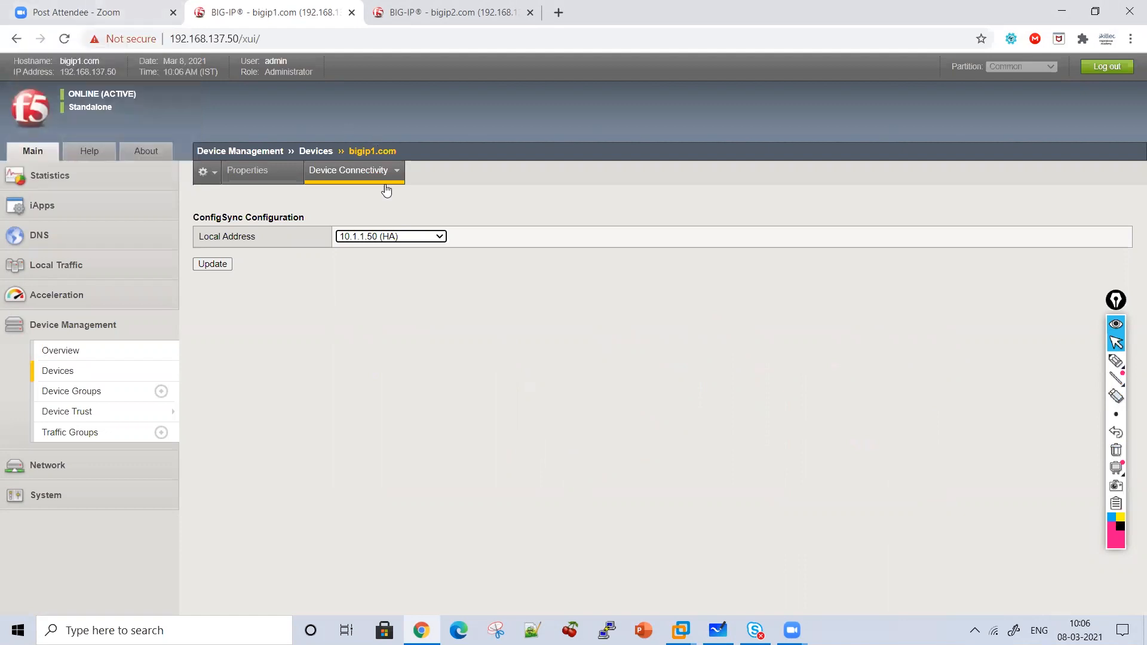
mouse_move(384, 182)
click(213, 264)
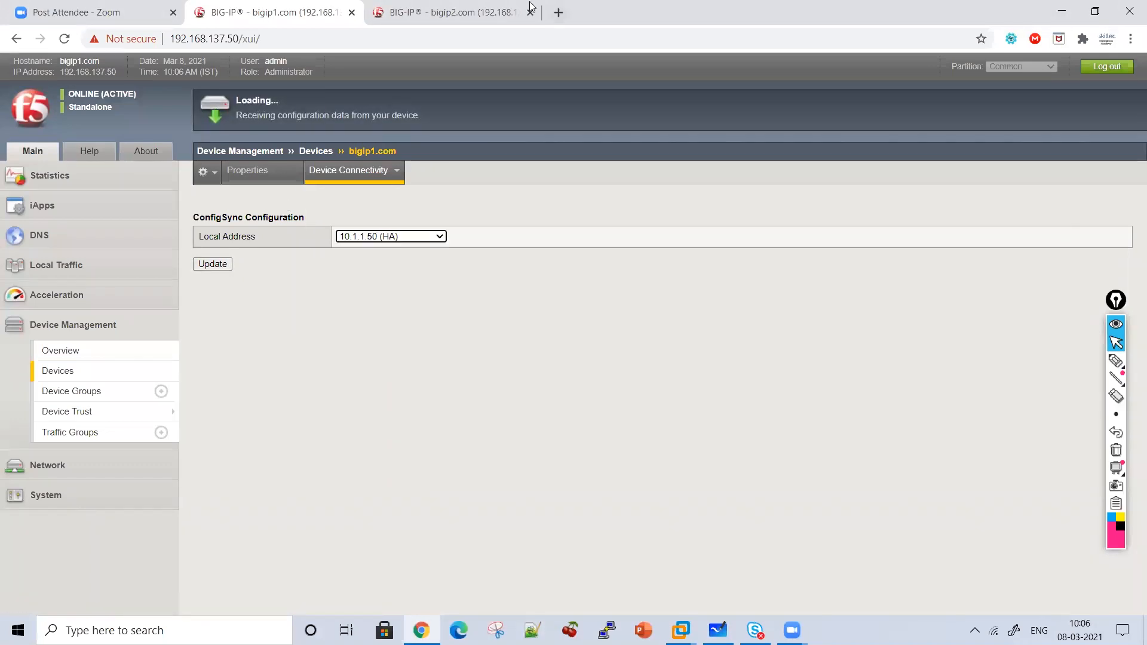
Set bigip2.com's ConfigSync local address to 10.1.1.51 (HA) and update it.
click(452, 12)
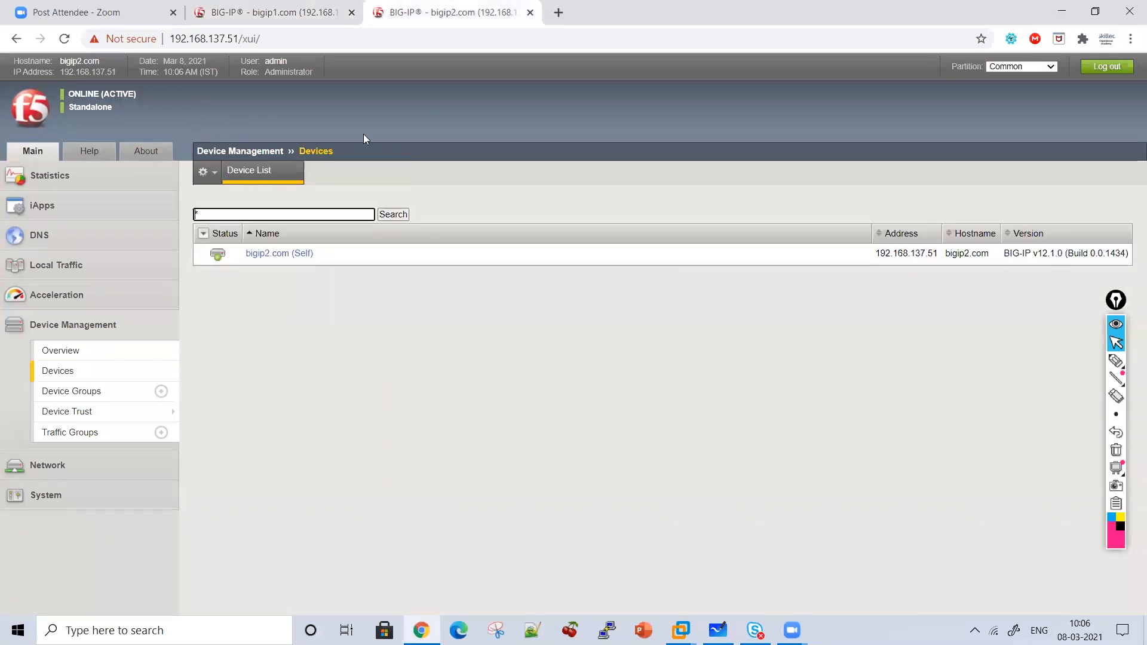
click(278, 255)
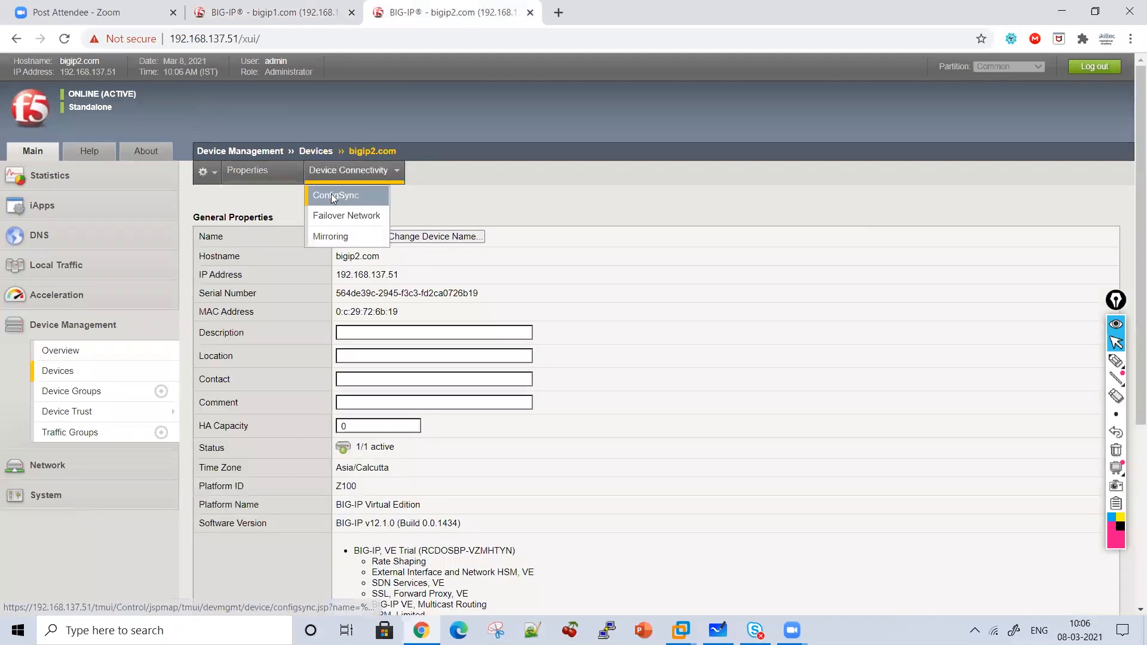
click(334, 194)
click(363, 237)
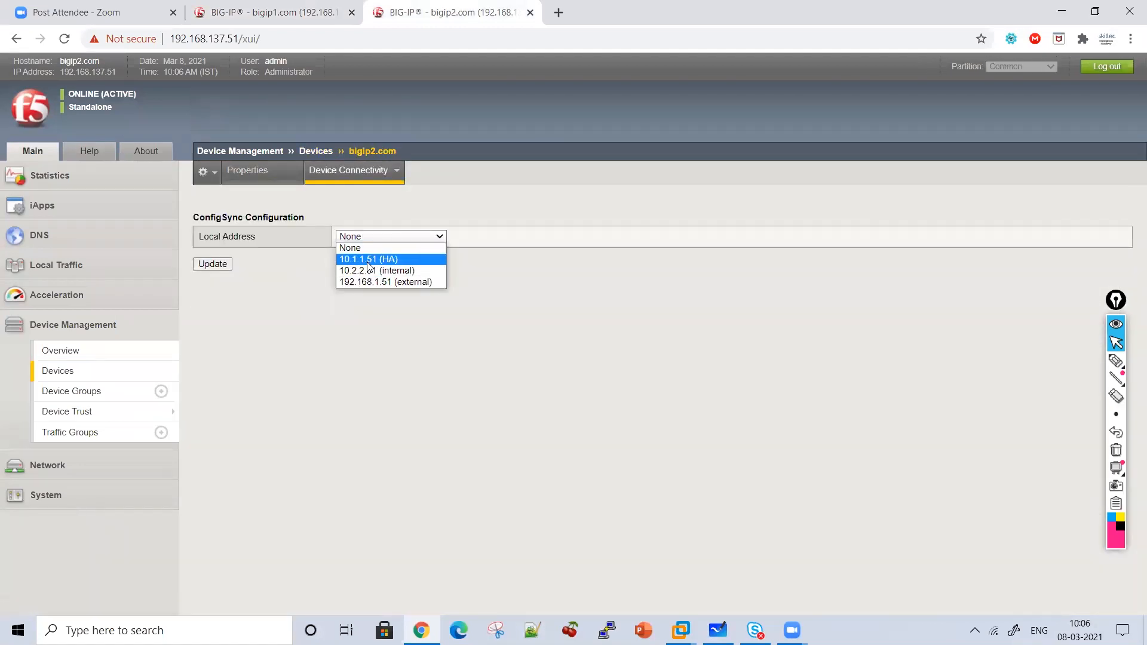
click(368, 258)
click(213, 264)
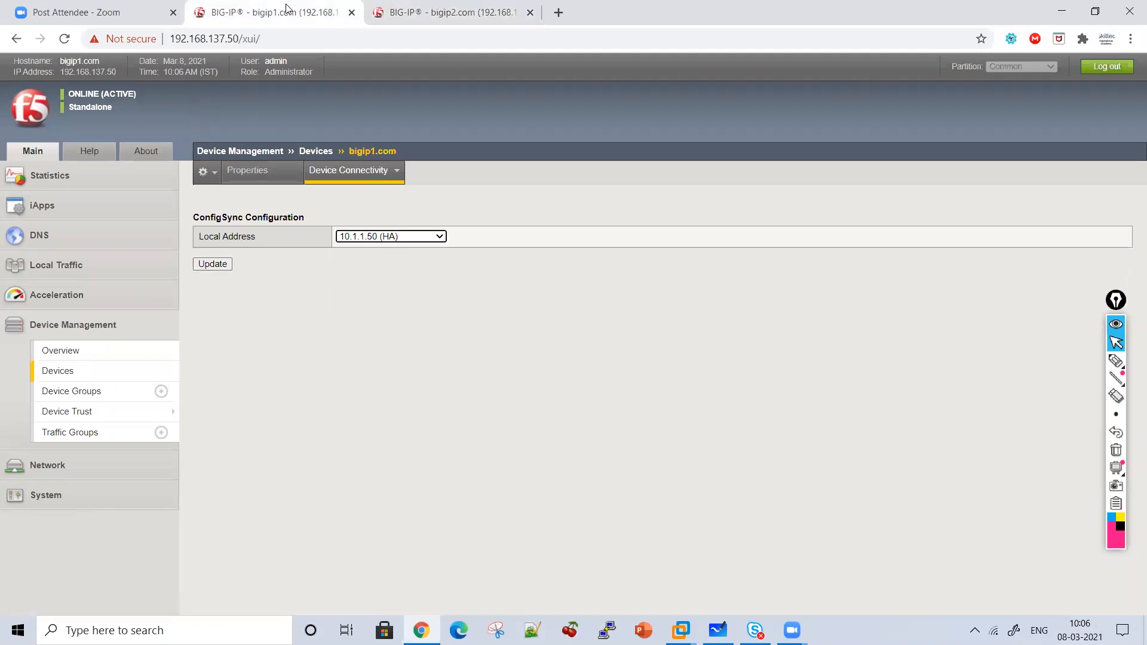
click(309, 3)
Delete the 10.2.2.50 failover unicast address from bigip1's Failover Network settings.
mouse_move(357, 175)
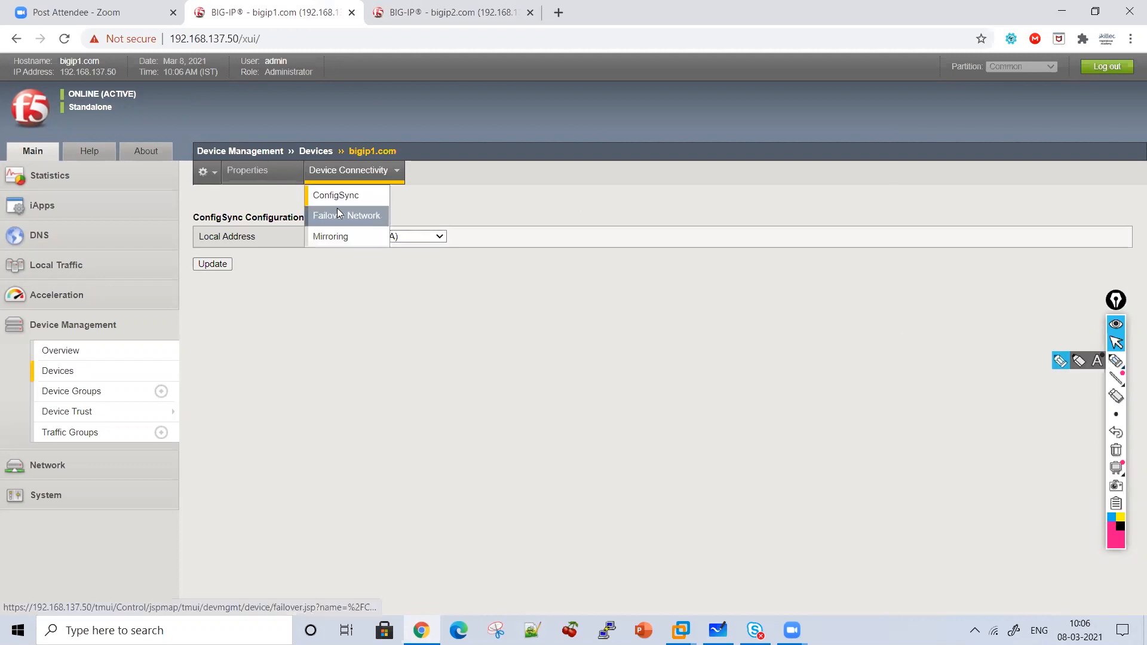
click(337, 213)
click(203, 256)
click(211, 275)
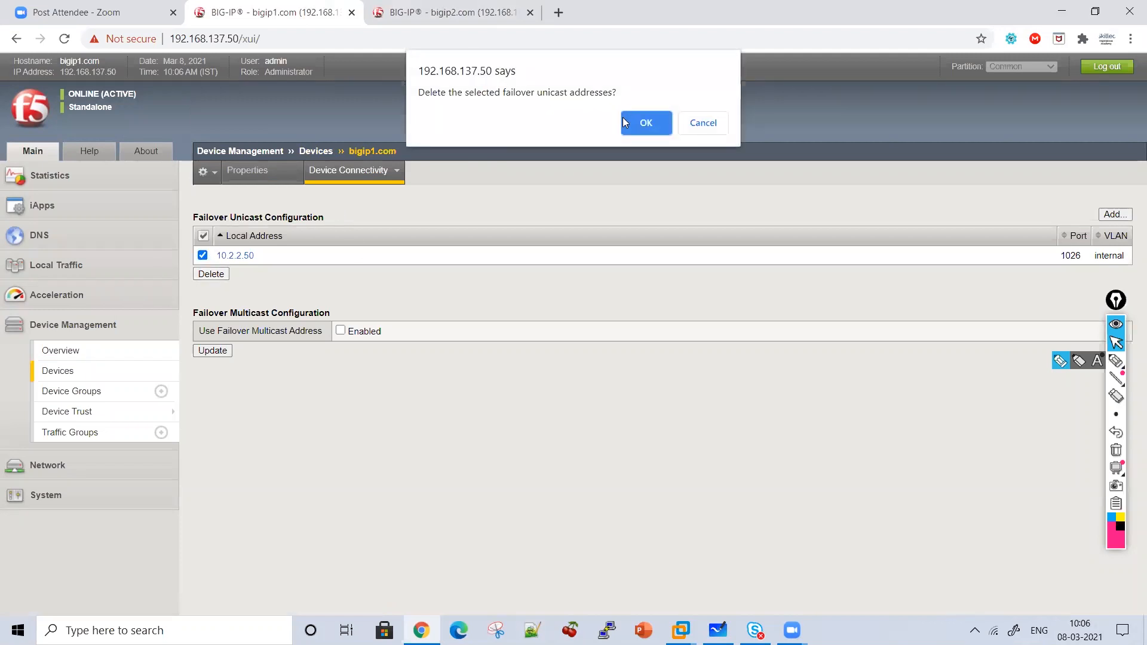
click(623, 123)
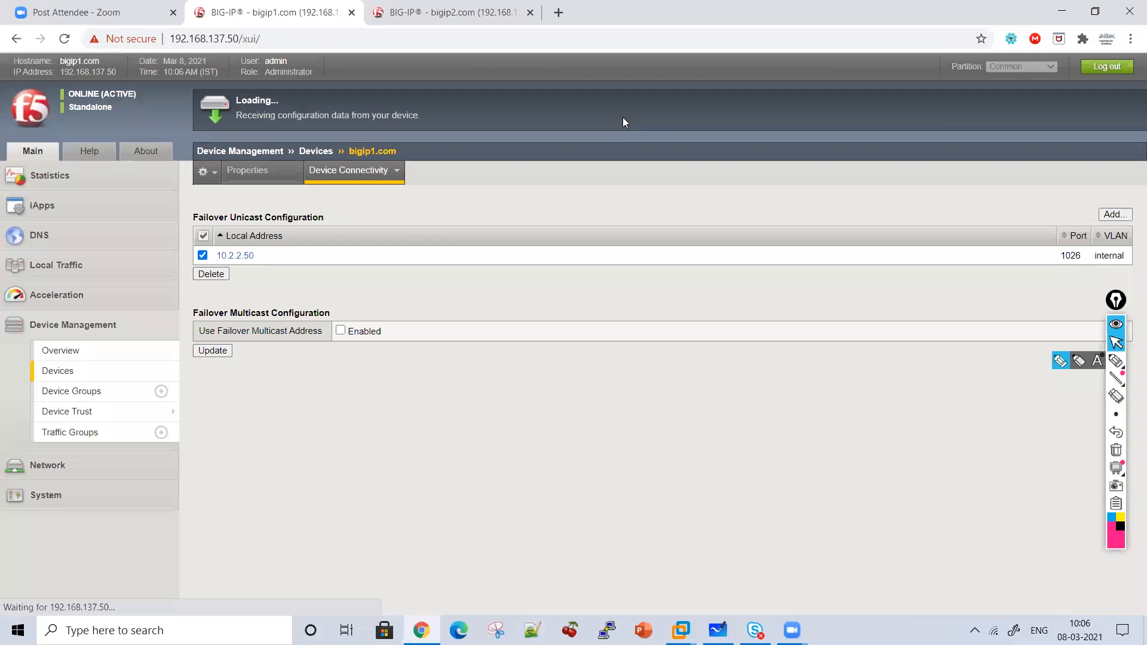
Handwrite and underline 'Failover Network' on screen, with arrows pointing down from it.
click(1116, 361)
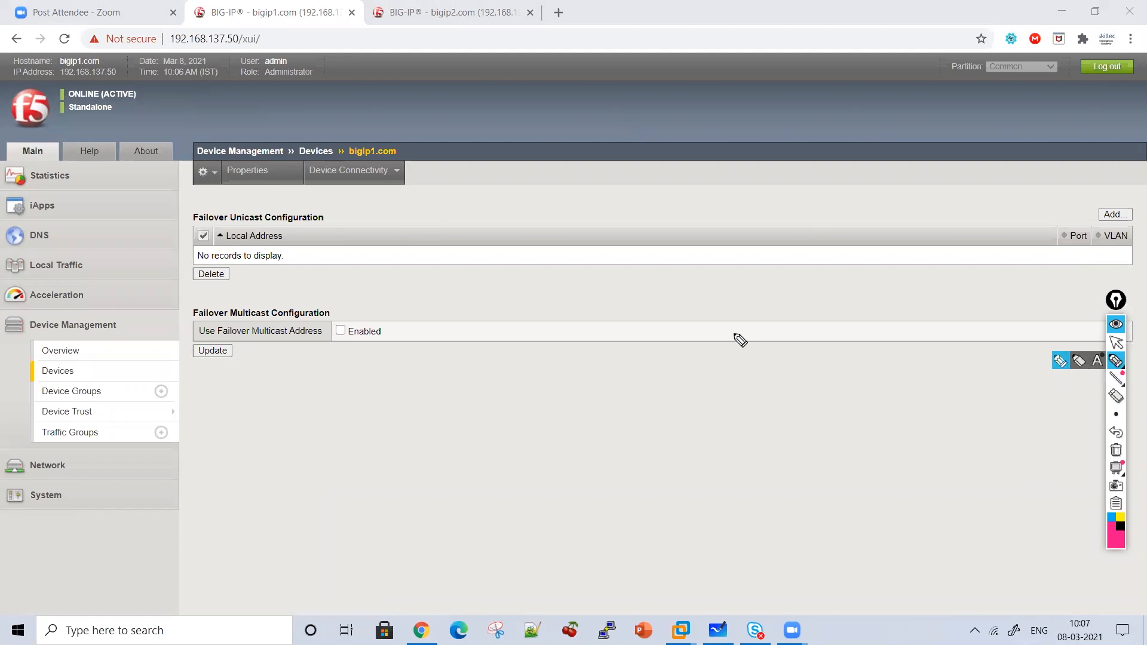
mouse_move(439, 291)
mouse_down()
mouse_move(461, 303)
mouse_move(478, 267)
mouse_move(548, 285)
mouse_move(646, 269)
mouse_move(655, 290)
mouse_up()
mouse_move(657, 297)
mouse_down()
mouse_move(672, 265)
mouse_move(758, 243)
mouse_up()
mouse_move(795, 292)
mouse_down()
mouse_move(809, 266)
mouse_move(891, 286)
mouse_move(919, 274)
mouse_move(944, 291)
mouse_up()
drag(954, 308, 637, 311)
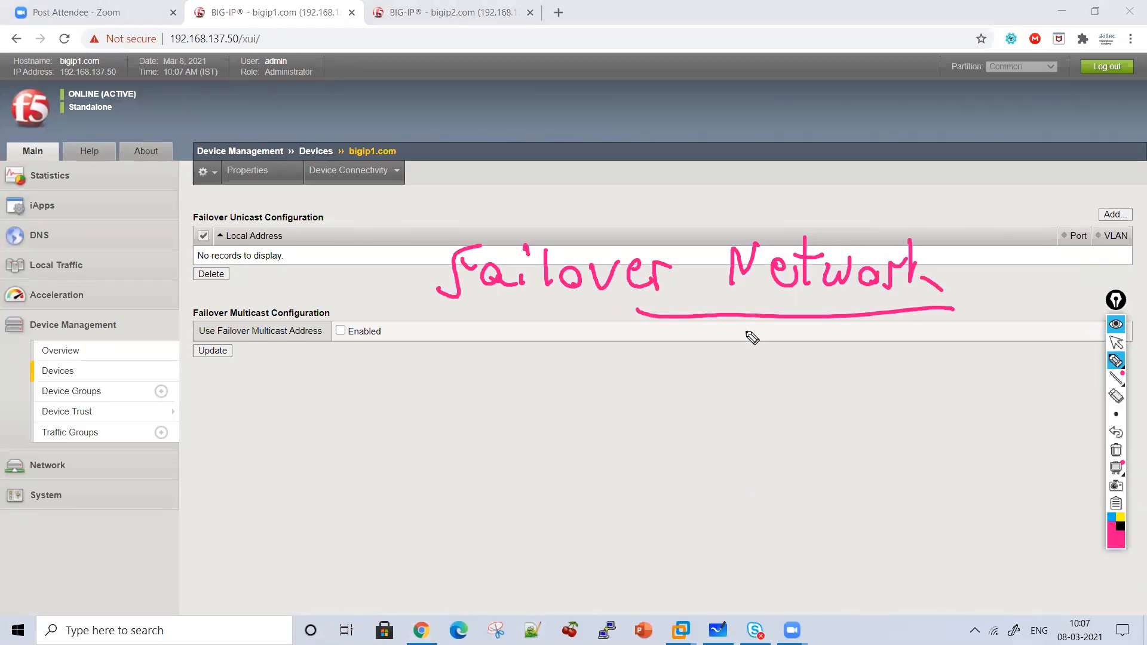
mouse_move(574, 325)
mouse_down()
mouse_move(579, 364)
mouse_move(597, 341)
mouse_up()
drag(474, 402, 447, 493)
Sketch two circles labelled F5 1 and F5 2 below the note.
drag(580, 459, 511, 403)
mouse_move(436, 466)
mouse_down()
mouse_move(446, 432)
mouse_move(470, 428)
mouse_up()
drag(451, 442, 464, 448)
mouse_move(487, 436)
mouse_down()
mouse_move(466, 441)
mouse_move(483, 456)
mouse_up()
drag(511, 431, 519, 472)
mouse_move(786, 385)
mouse_down()
mouse_move(725, 454)
mouse_move(851, 373)
mouse_up()
mouse_move(783, 416)
mouse_down()
mouse_move(775, 451)
mouse_move(802, 414)
mouse_up()
drag(784, 426, 808, 437)
drag(831, 414, 875, 437)
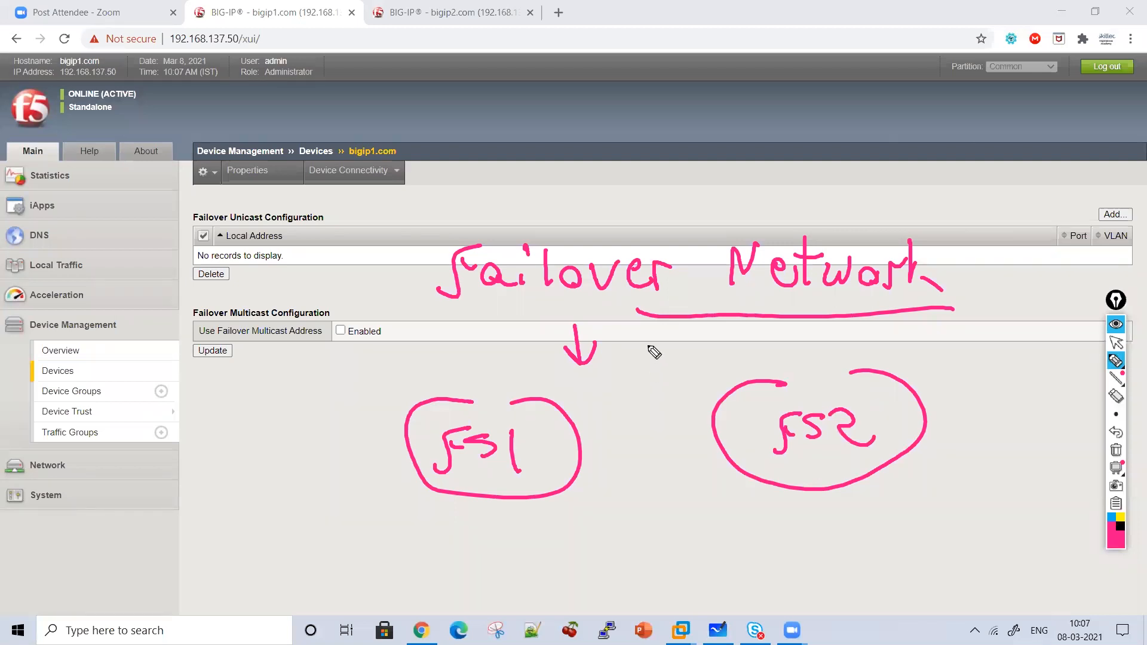
Write 'How', draw an arrow from F5 1 to F5 2, and bracket the unicast section.
drag(470, 351, 472, 381)
mouse_move(472, 367)
mouse_down()
mouse_move(493, 362)
mouse_move(494, 378)
mouse_up()
mouse_move(508, 354)
mouse_down()
mouse_move(503, 366)
mouse_move(541, 356)
mouse_up()
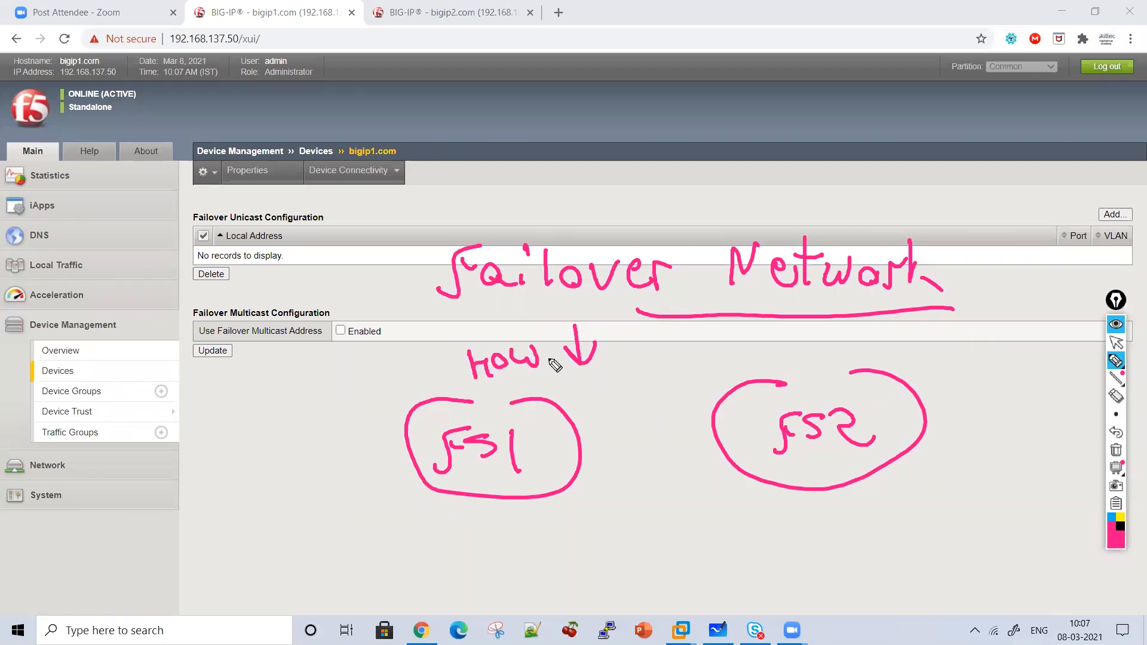
mouse_move(558, 405)
mouse_down()
mouse_move(708, 375)
mouse_move(720, 404)
mouse_up()
drag(738, 360, 749, 370)
mouse_move(801, 331)
mouse_down()
mouse_move(774, 462)
mouse_move(737, 358)
mouse_up()
mouse_move(680, 189)
mouse_down()
mouse_move(693, 254)
mouse_move(711, 237)
mouse_up()
mouse_move(313, 195)
mouse_down()
mouse_move(345, 226)
mouse_move(332, 235)
mouse_up()
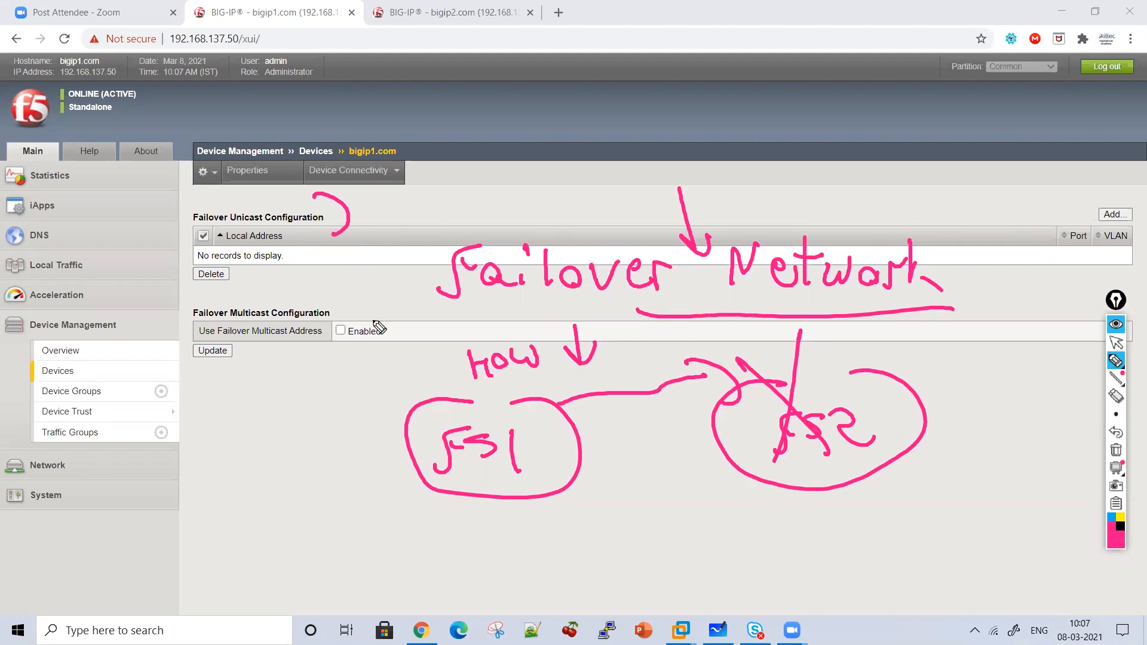
Write 'ping' and sketch heartbeat arrows toward F5 2, marking a failed one with an X.
mouse_move(227, 402)
mouse_down()
mouse_move(232, 380)
mouse_move(302, 386)
mouse_move(317, 410)
mouse_move(335, 409)
mouse_up()
click(278, 358)
drag(248, 427, 327, 413)
drag(255, 451, 323, 443)
drag(622, 447, 735, 487)
drag(680, 444, 732, 477)
drag(621, 506, 735, 520)
drag(661, 487, 746, 536)
mouse_move(788, 482)
mouse_down()
mouse_move(754, 519)
mouse_move(795, 529)
mouse_move(647, 557)
mouse_up()
mouse_move(686, 533)
mouse_down()
mouse_move(766, 565)
mouse_move(745, 577)
mouse_up()
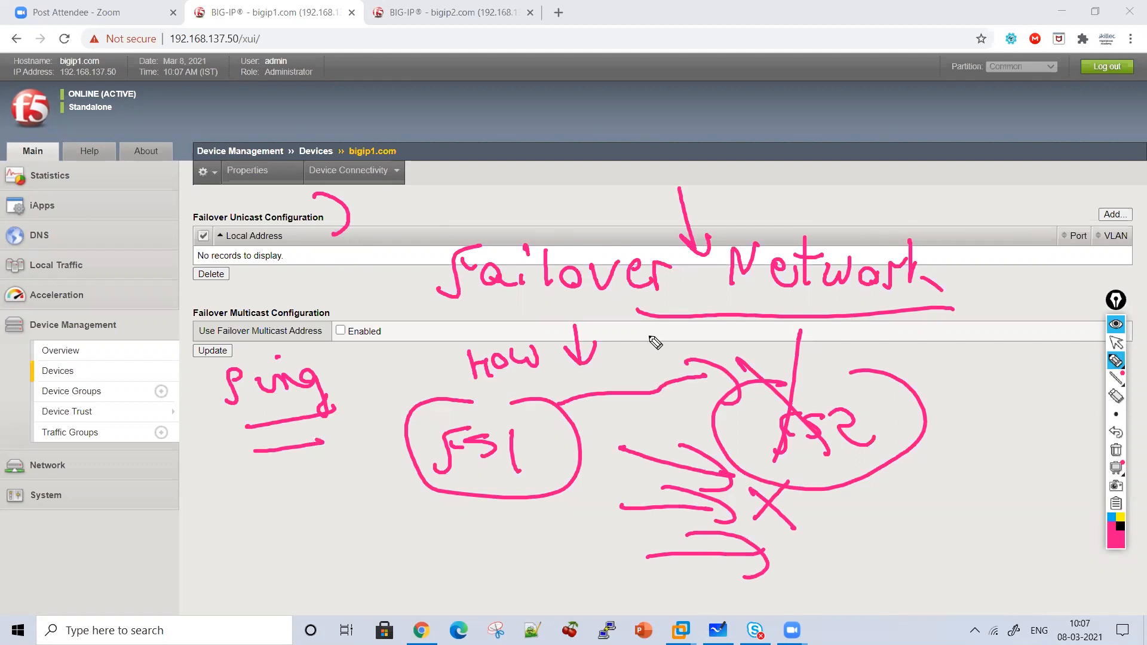
Write 'Health Check' above the sketch, then clear all annotations and leave drawing mode.
drag(498, 160, 506, 198)
drag(502, 180, 523, 178)
mouse_move(521, 161)
mouse_down()
mouse_move(526, 194)
mouse_move(599, 174)
mouse_move(647, 185)
mouse_move(661, 174)
mouse_move(822, 172)
mouse_move(824, 187)
mouse_move(859, 196)
mouse_up()
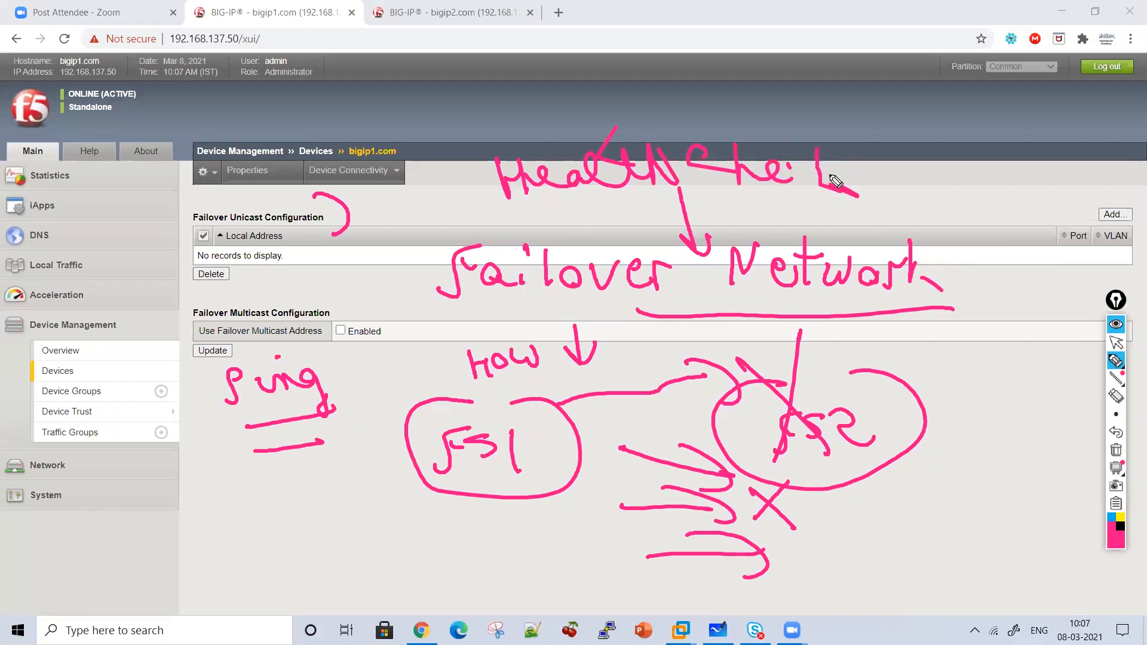
mouse_move(788, 188)
mouse_down()
mouse_move(845, 169)
mouse_move(787, 231)
mouse_move(719, 236)
mouse_move(932, 341)
mouse_up()
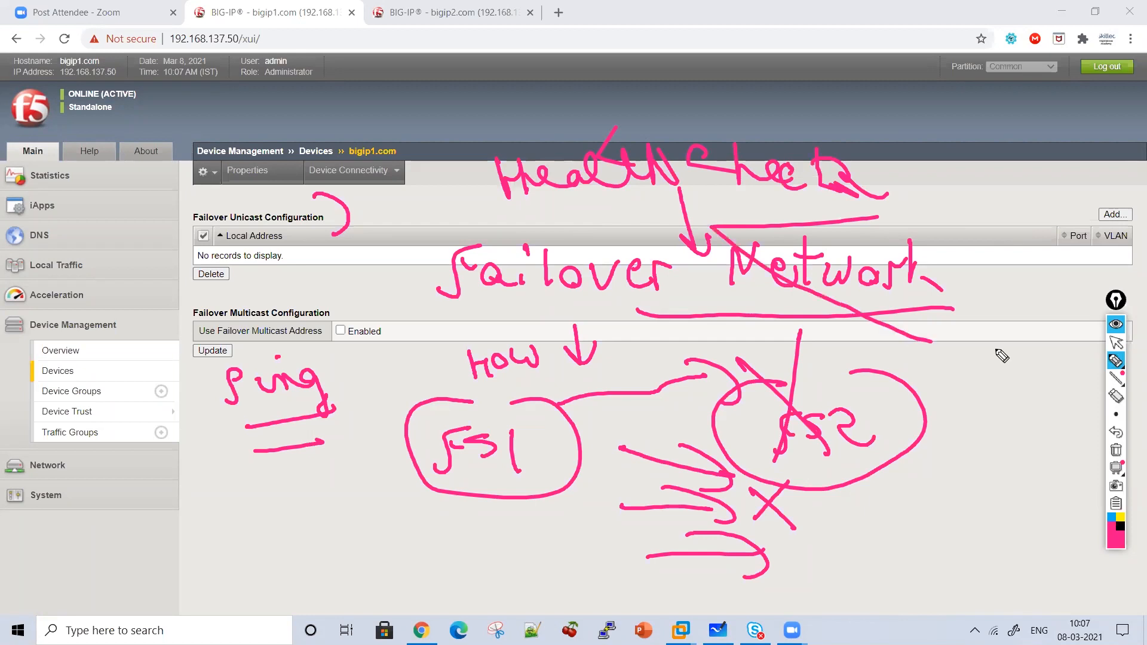
click(1116, 450)
click(1116, 343)
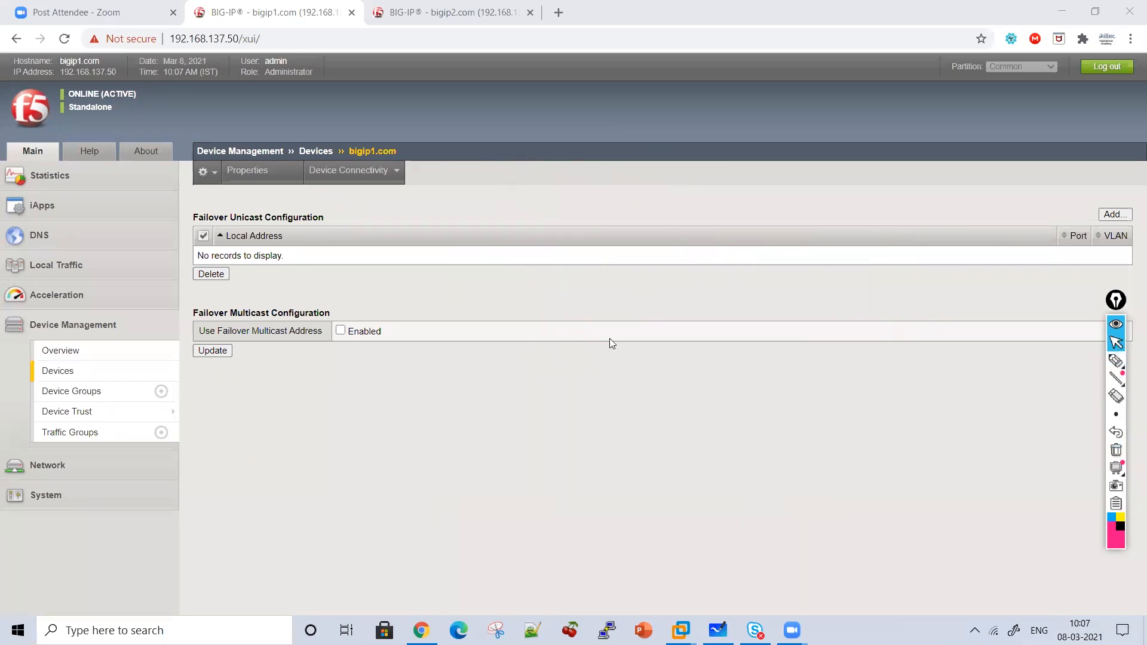
Add 10.1.1.50 (HA) as a failover unicast address on port 1026.
click(1113, 217)
click(414, 213)
click(415, 221)
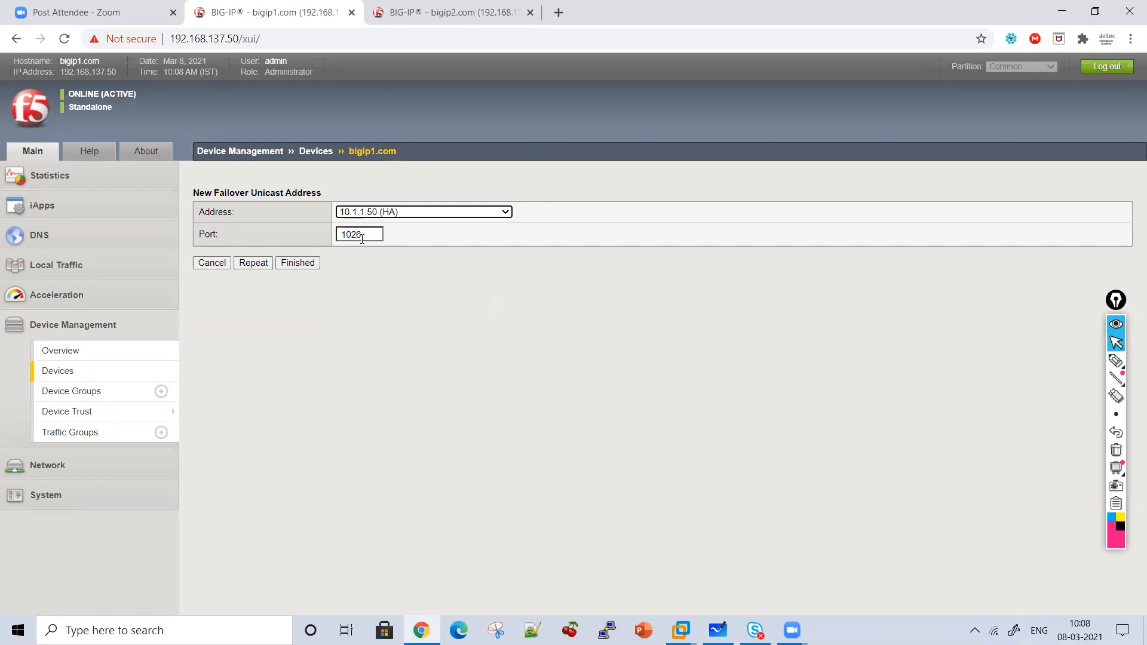
click(309, 265)
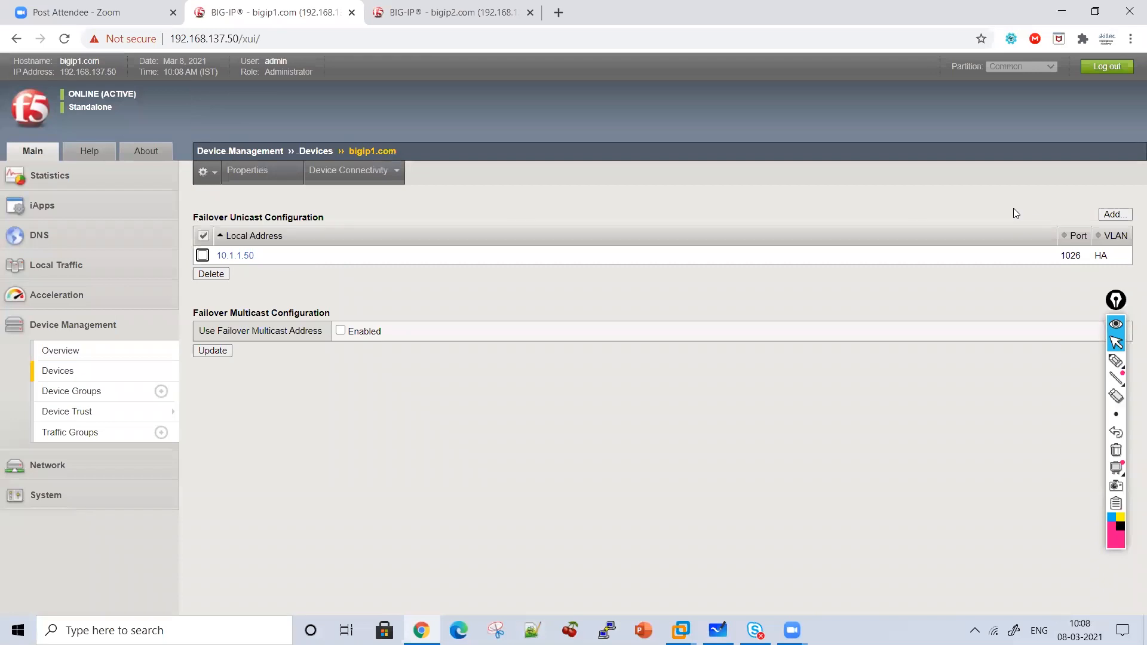
Add management address 192.168.137.50 as a second unicast entry, then bring up bigip2's ConfigSync page.
click(1111, 216)
click(394, 213)
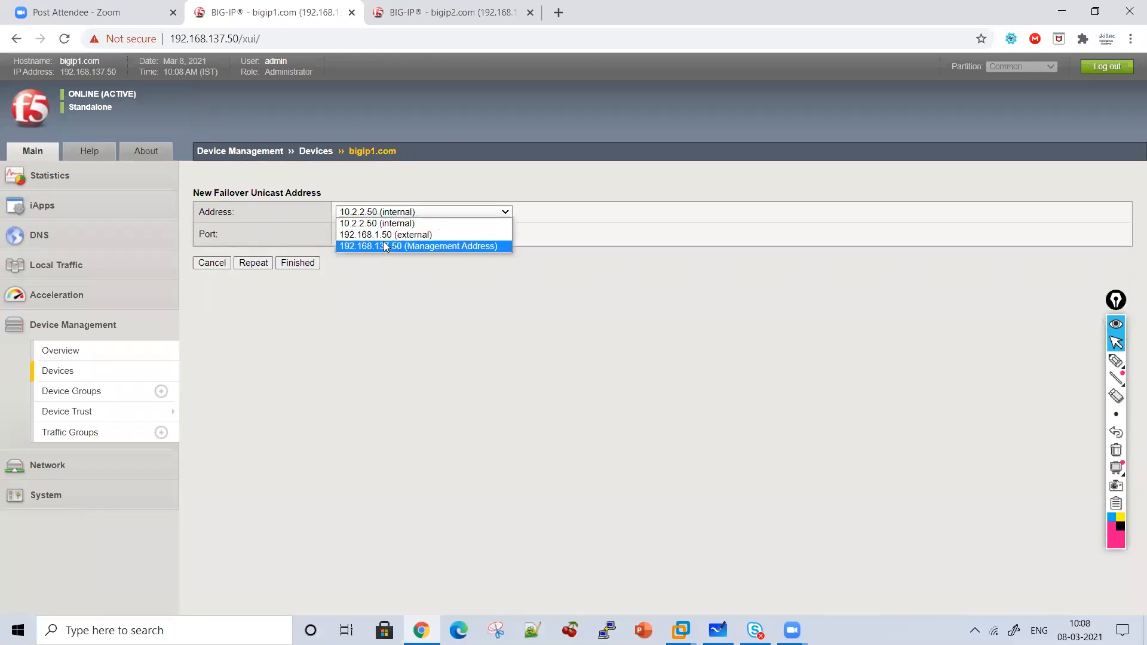
click(384, 244)
click(297, 264)
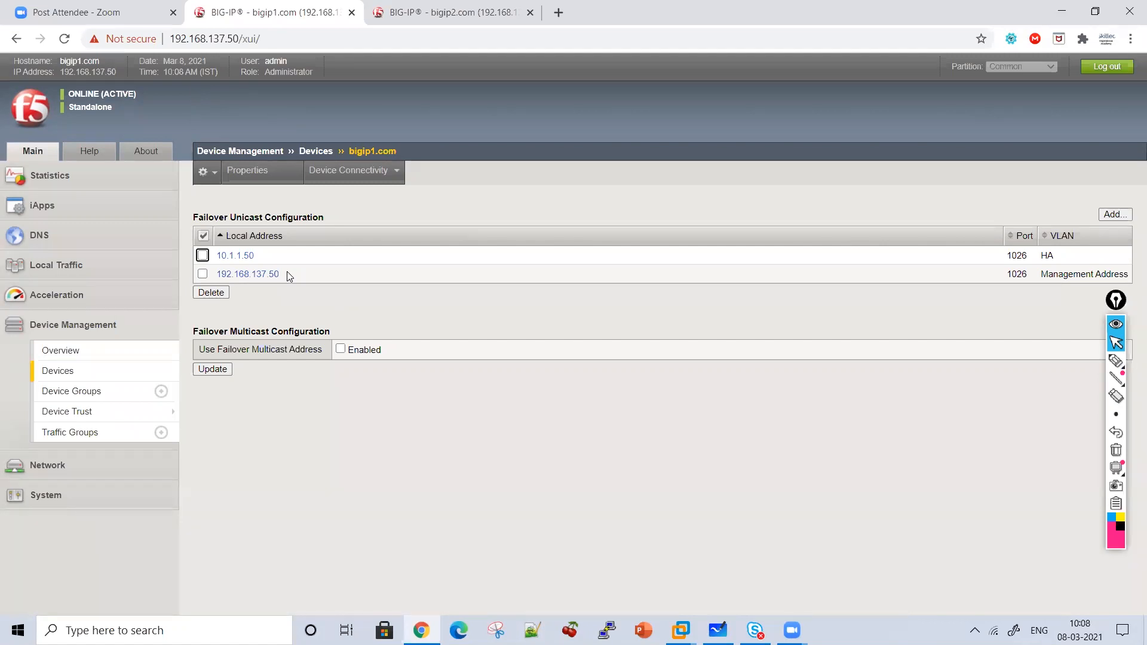
drag(266, 256, 309, 279)
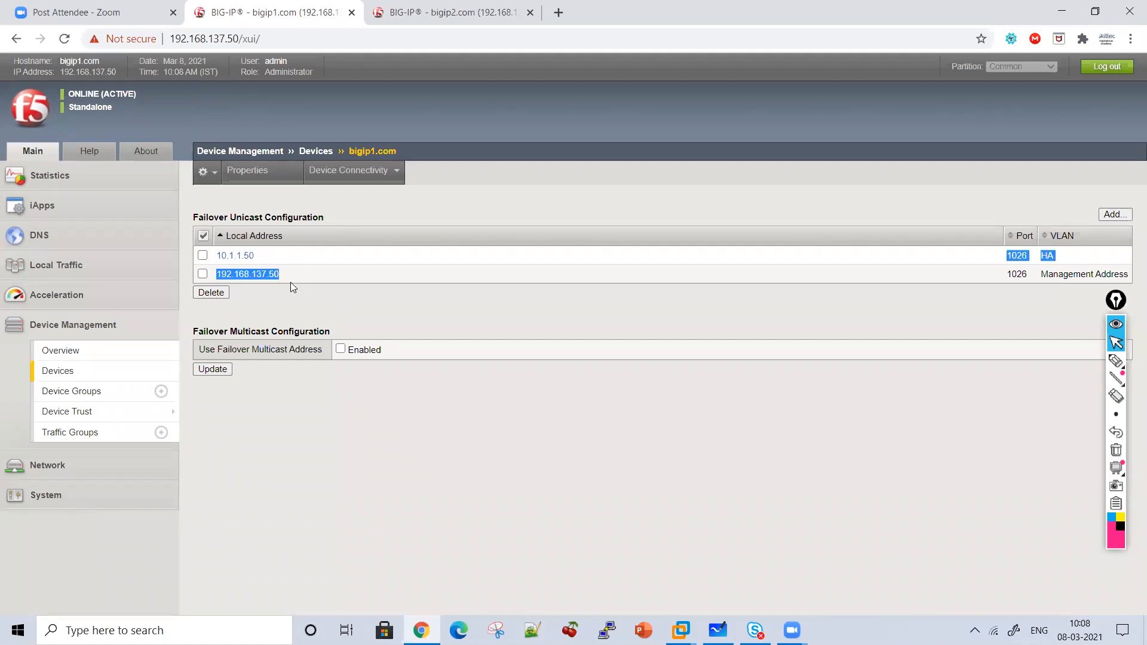
click(474, 8)
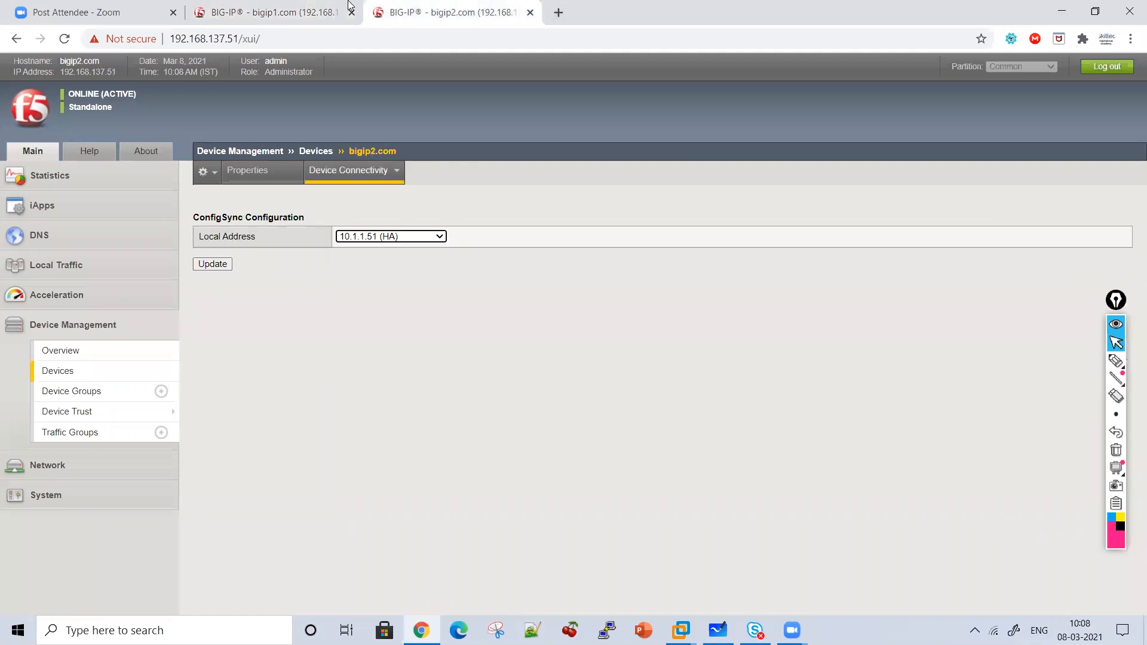
Open bigip2's Failover Network settings and add 10.1.1.51 (HA) as a unicast address.
click(278, 7)
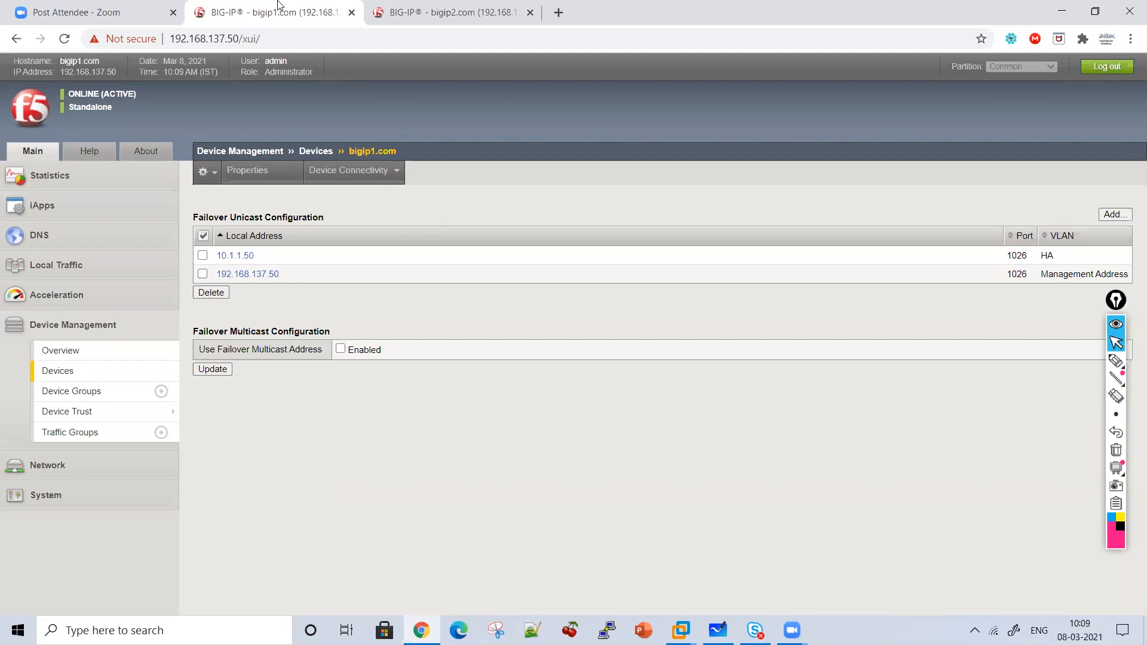
click(459, 9)
mouse_move(374, 187)
click(350, 217)
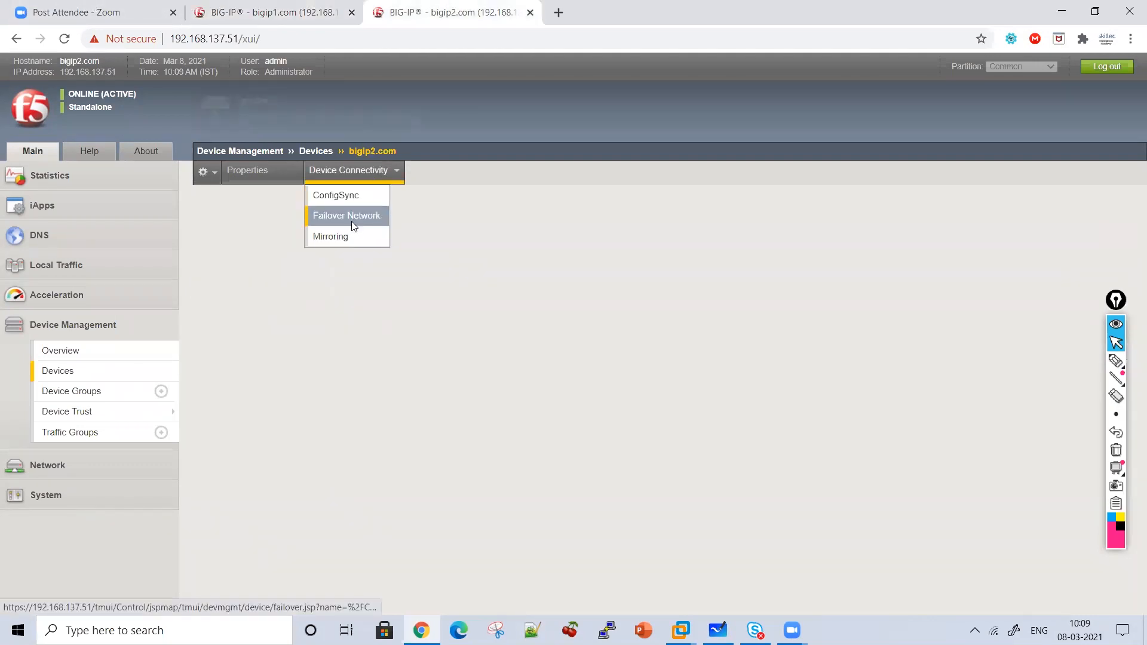
click(1111, 214)
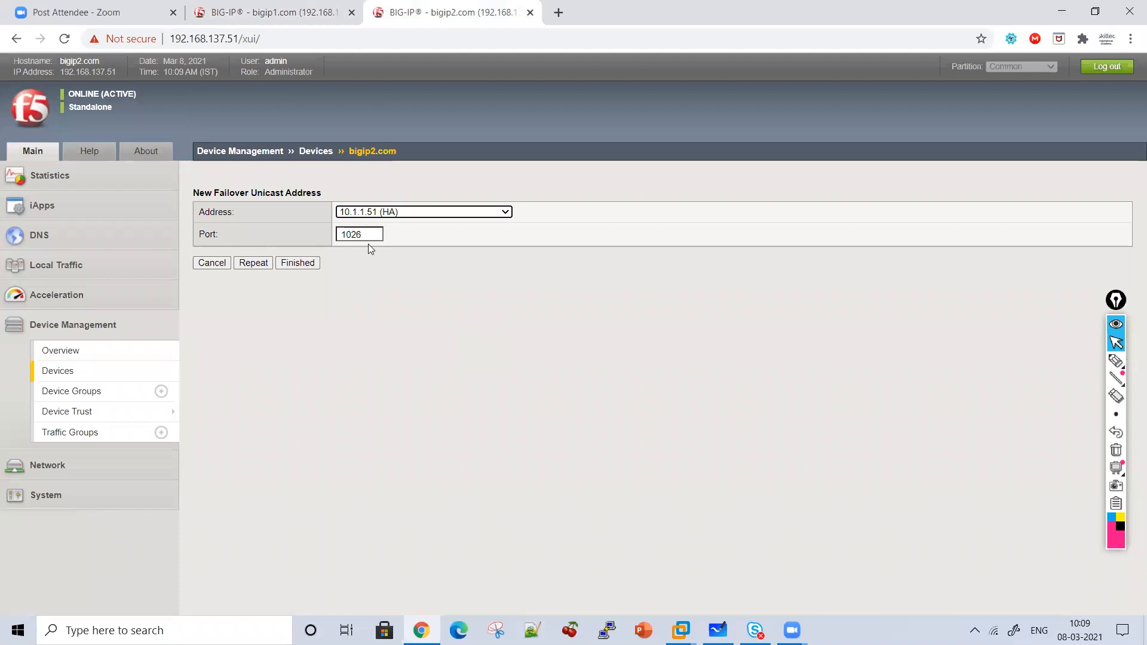
click(301, 266)
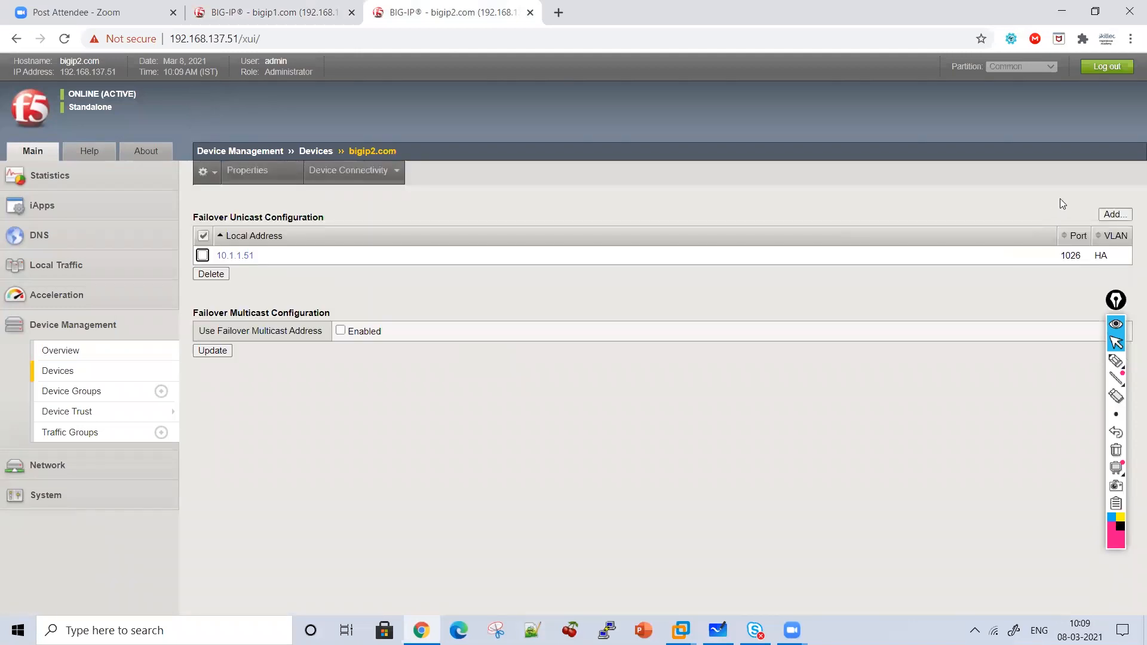
Add management address 192.168.137.51 as a second unicast address on port 1026.
click(1124, 214)
click(413, 217)
click(407, 244)
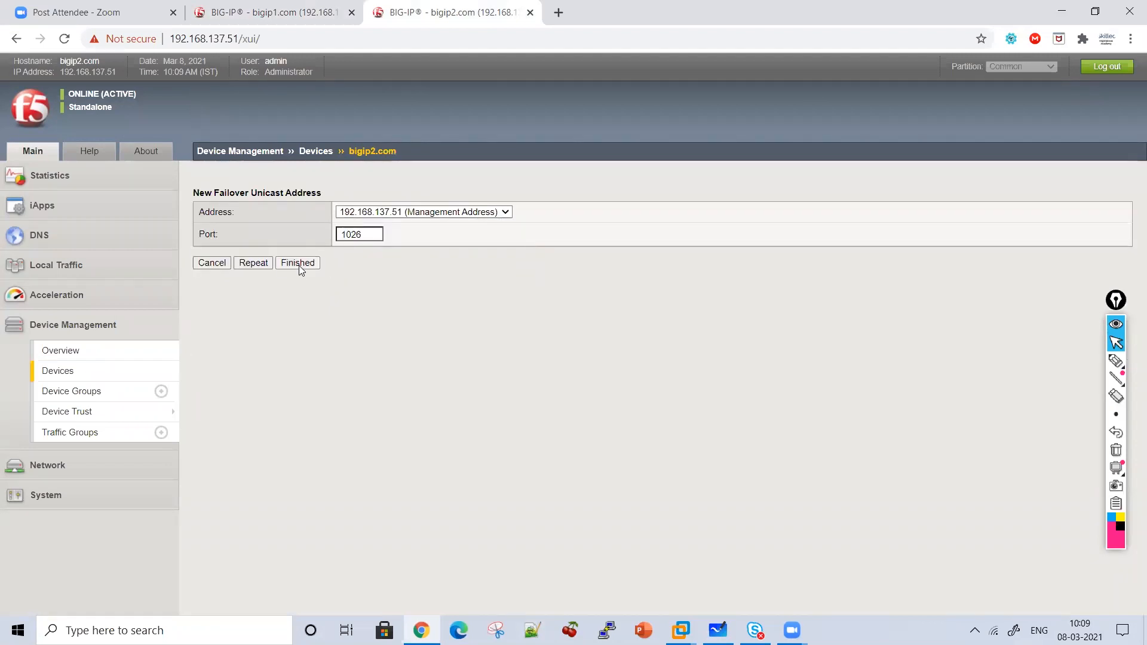
click(298, 266)
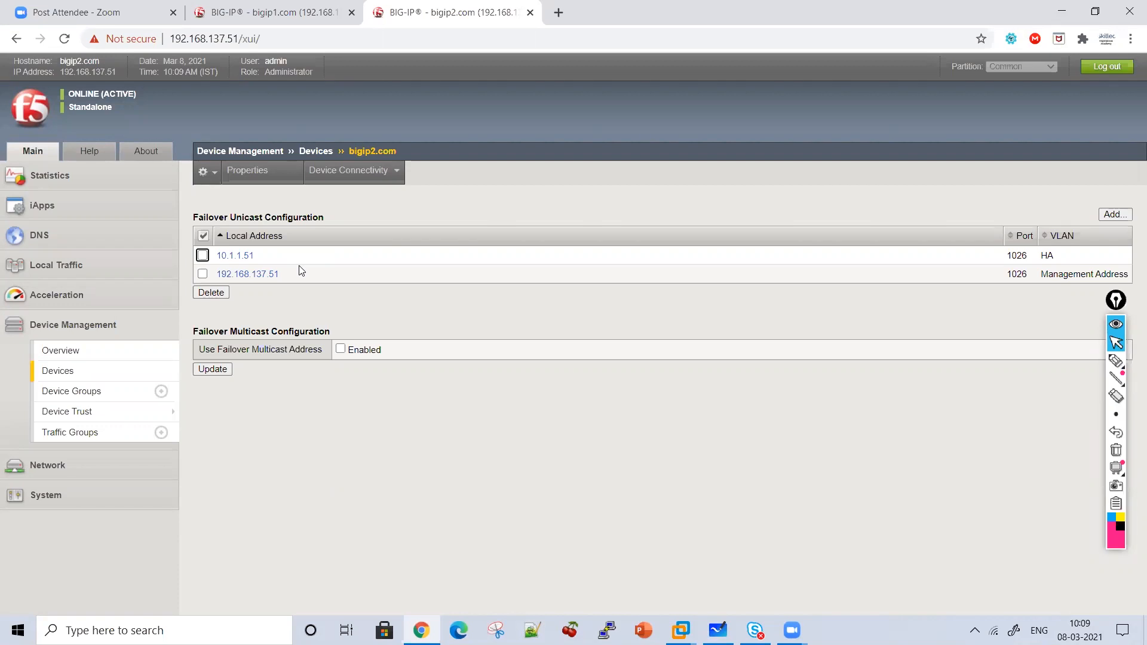
click(1115, 362)
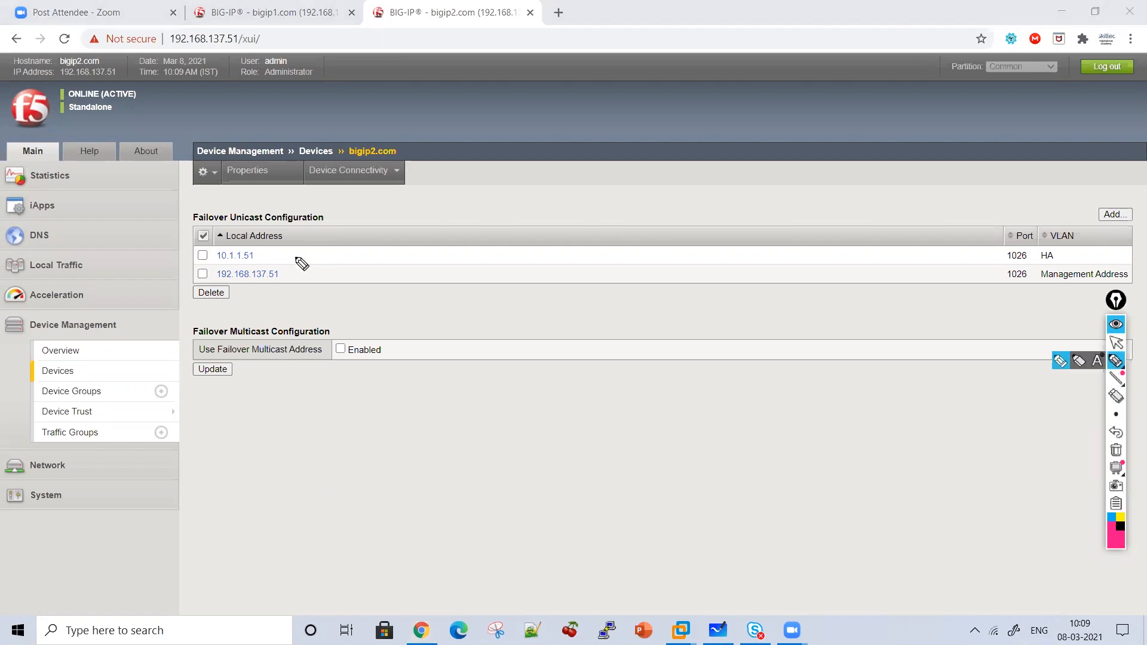
mouse_move(296, 258)
mouse_down()
mouse_move(297, 277)
mouse_move(271, 292)
mouse_up()
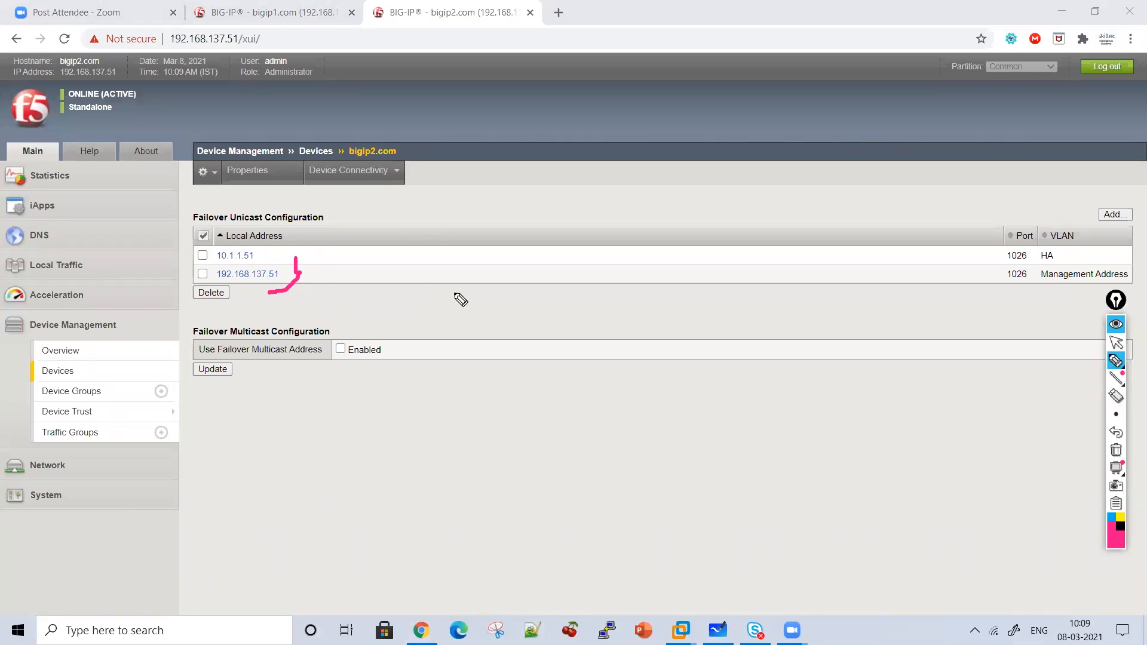
mouse_move(426, 258)
mouse_down()
mouse_move(389, 277)
mouse_move(423, 296)
mouse_up()
mouse_move(494, 249)
mouse_down()
mouse_move(527, 279)
mouse_move(633, 264)
mouse_move(650, 287)
mouse_move(743, 251)
mouse_move(717, 287)
mouse_move(799, 276)
mouse_move(864, 290)
mouse_move(599, 327)
mouse_up()
click(762, 280)
click(846, 244)
mouse_move(467, 387)
mouse_down()
mouse_move(392, 405)
mouse_move(472, 385)
mouse_up()
mouse_move(418, 458)
mouse_down()
mouse_move(445, 399)
mouse_move(502, 440)
mouse_move(501, 452)
mouse_up()
mouse_move(731, 375)
mouse_down()
mouse_move(647, 410)
mouse_move(750, 380)
mouse_up()
mouse_move(724, 408)
mouse_down()
mouse_move(705, 456)
mouse_move(739, 417)
mouse_move(731, 432)
mouse_up()
drag(751, 407, 801, 431)
mouse_move(655, 449)
mouse_down()
mouse_move(597, 389)
mouse_move(557, 438)
mouse_up()
mouse_move(554, 371)
mouse_down()
mouse_move(608, 379)
mouse_move(620, 396)
mouse_up()
mouse_move(442, 493)
mouse_down()
mouse_move(461, 512)
mouse_move(502, 496)
mouse_move(515, 522)
mouse_move(589, 504)
mouse_move(755, 526)
mouse_up()
drag(772, 506, 828, 526)
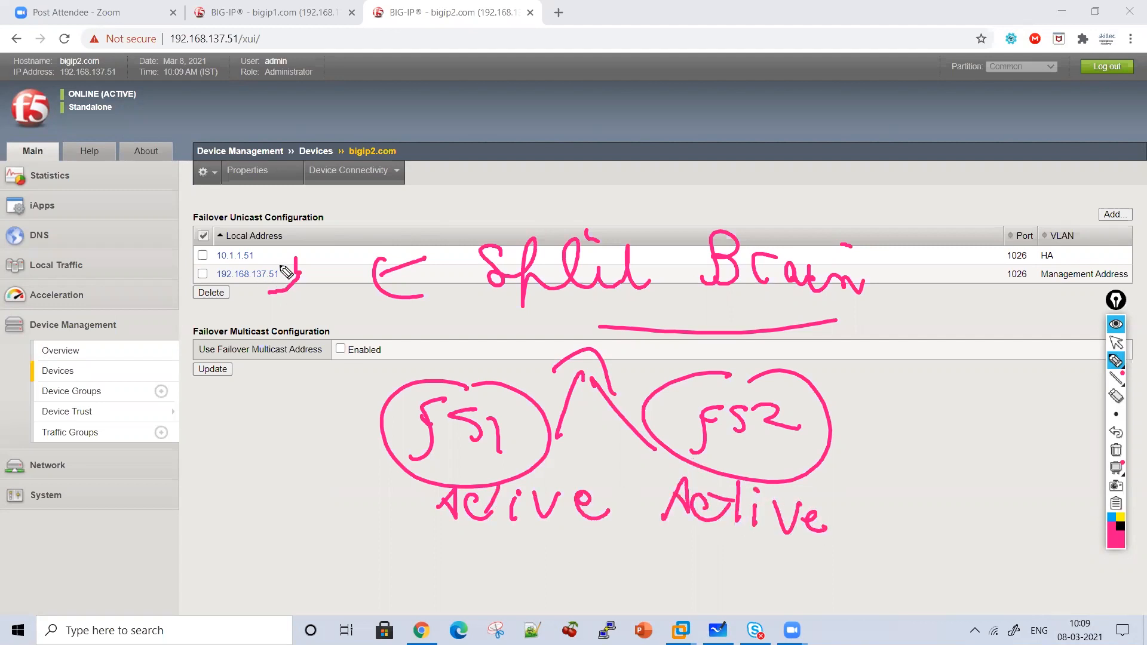
drag(274, 243, 260, 257)
drag(257, 245, 276, 257)
mouse_move(266, 339)
mouse_down()
mouse_move(266, 296)
mouse_move(284, 280)
mouse_up()
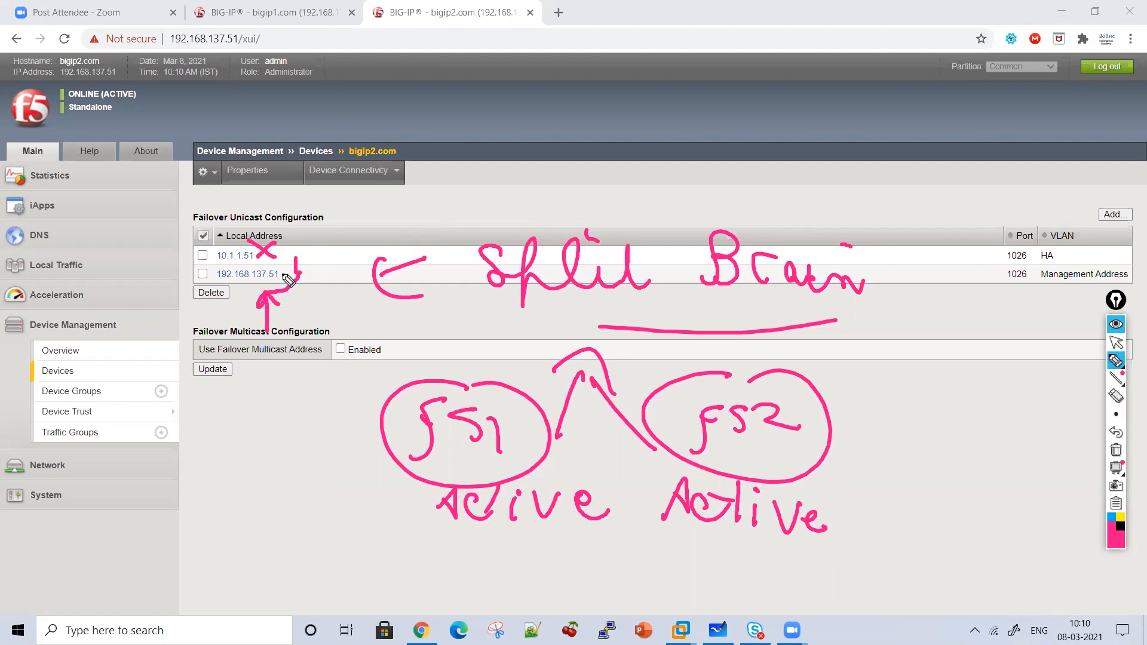
mouse_move(462, 170)
mouse_down()
mouse_move(462, 203)
mouse_move(610, 170)
mouse_move(672, 179)
mouse_move(705, 167)
mouse_move(594, 206)
mouse_up()
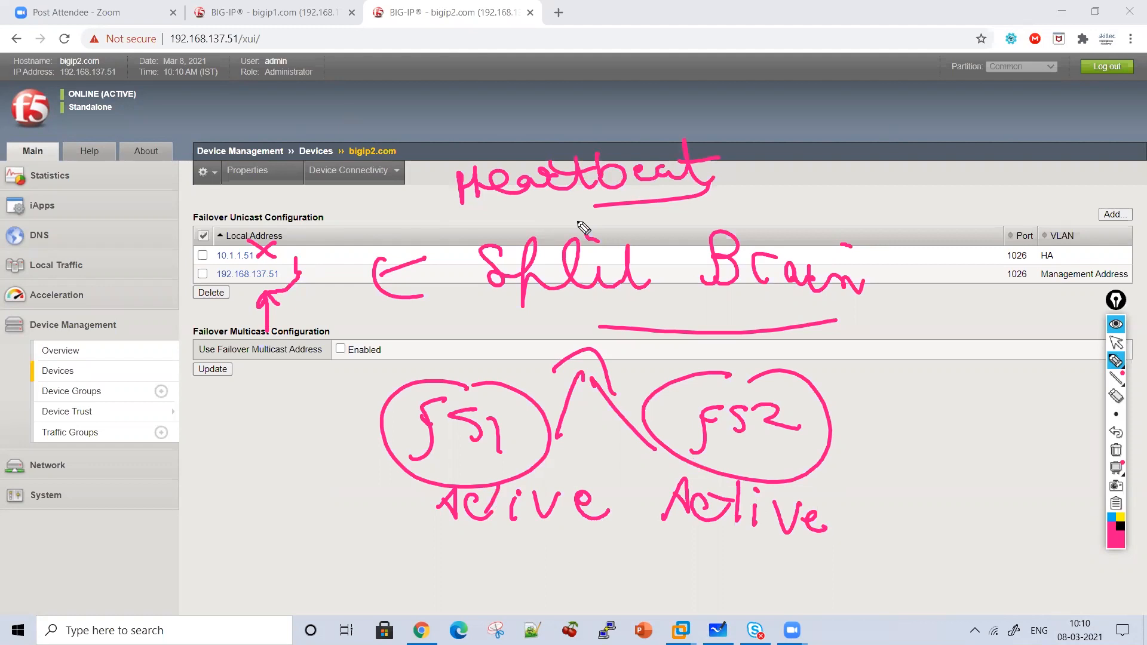
click(1121, 461)
click(1116, 343)
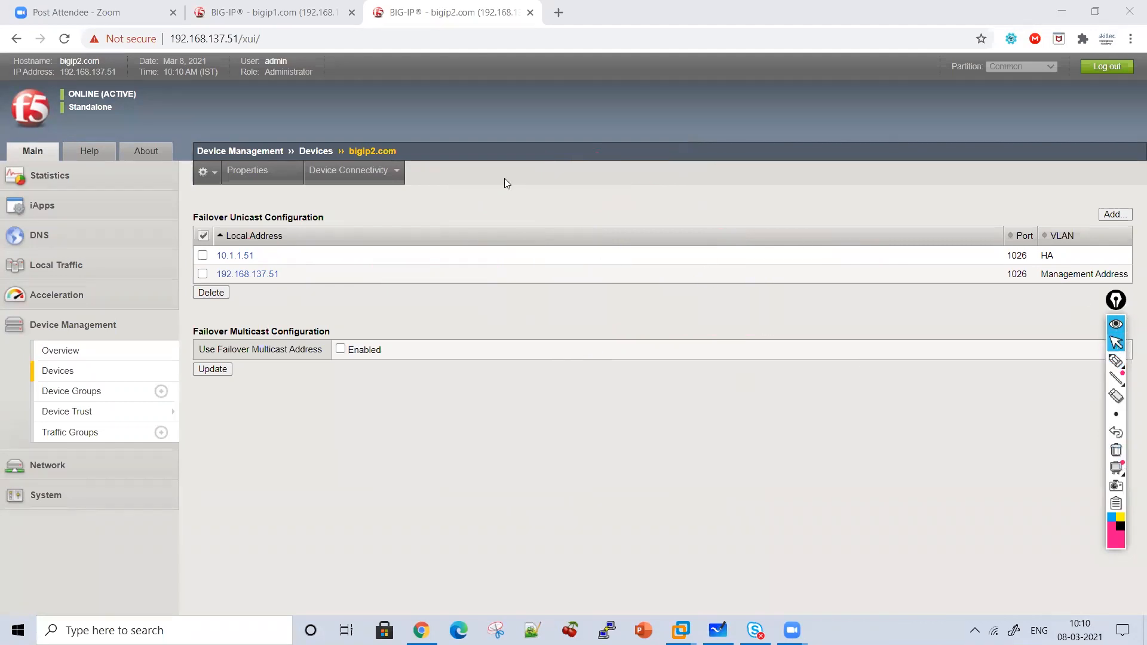
Open bigip1's Device Connectivity > Mirroring configuration page.
click(260, 9)
mouse_move(362, 175)
click(349, 237)
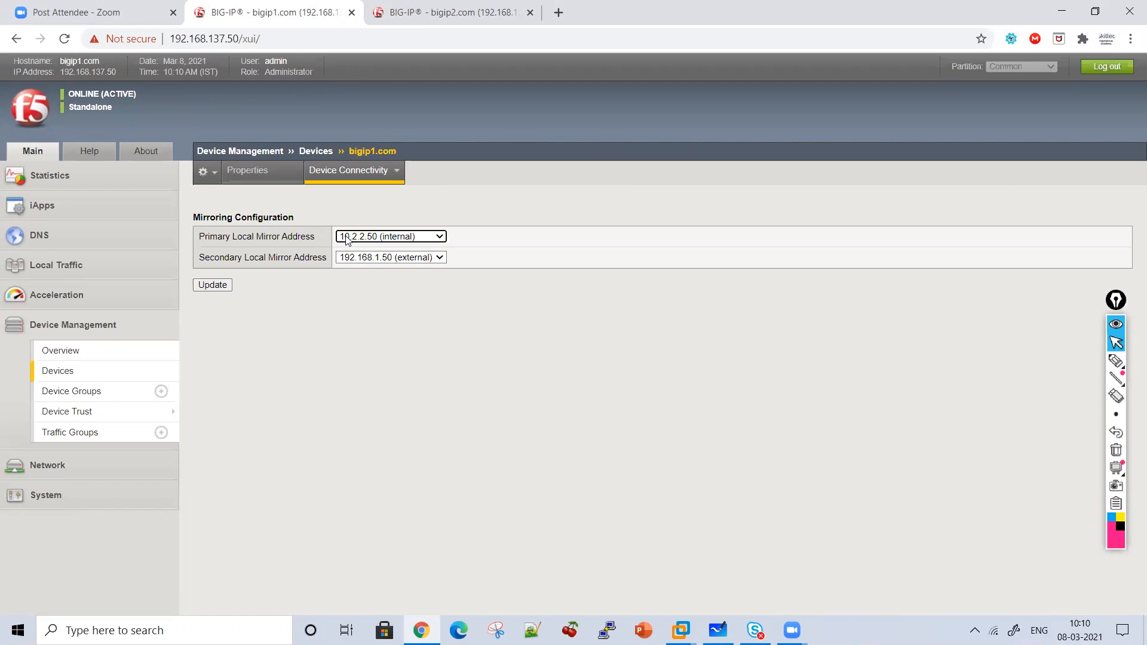
Annotate 'Persistence' and 'Same Connection Mirroring' on screen, then erase the notes.
click(1117, 361)
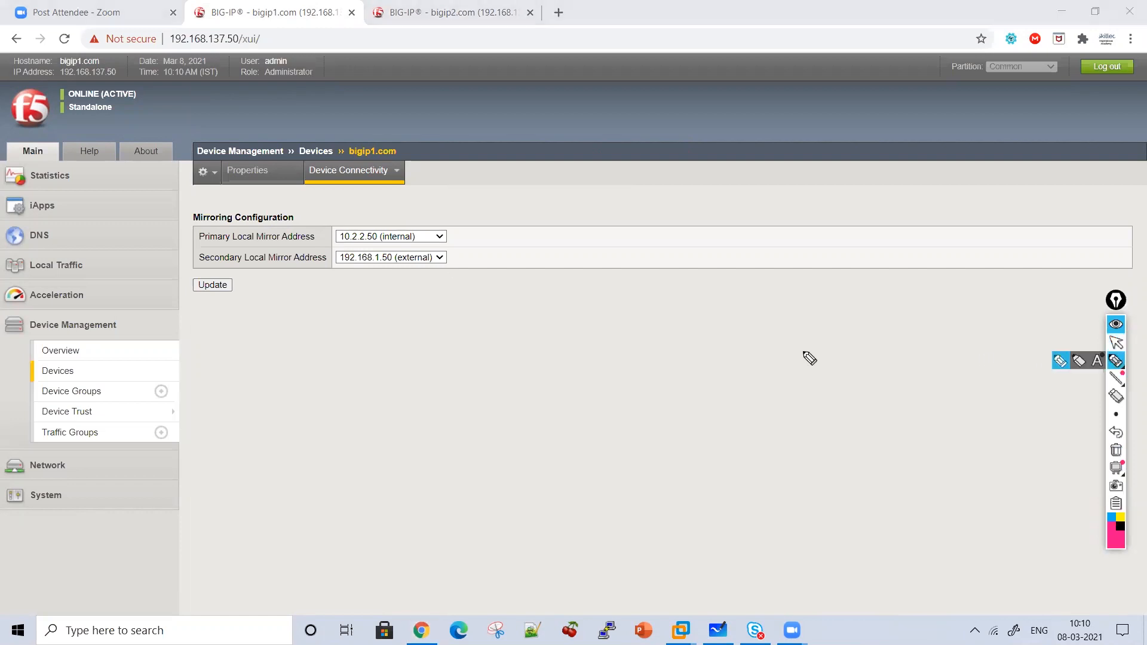
mouse_move(430, 315)
mouse_down()
mouse_move(448, 287)
mouse_move(568, 321)
mouse_move(732, 295)
mouse_move(610, 274)
mouse_move(616, 397)
mouse_move(476, 425)
mouse_move(573, 441)
mouse_move(651, 405)
mouse_move(681, 436)
mouse_move(781, 450)
mouse_move(801, 436)
mouse_move(888, 447)
mouse_move(907, 463)
mouse_up()
click(893, 419)
mouse_move(581, 459)
mouse_down()
mouse_move(579, 515)
mouse_move(605, 486)
mouse_up()
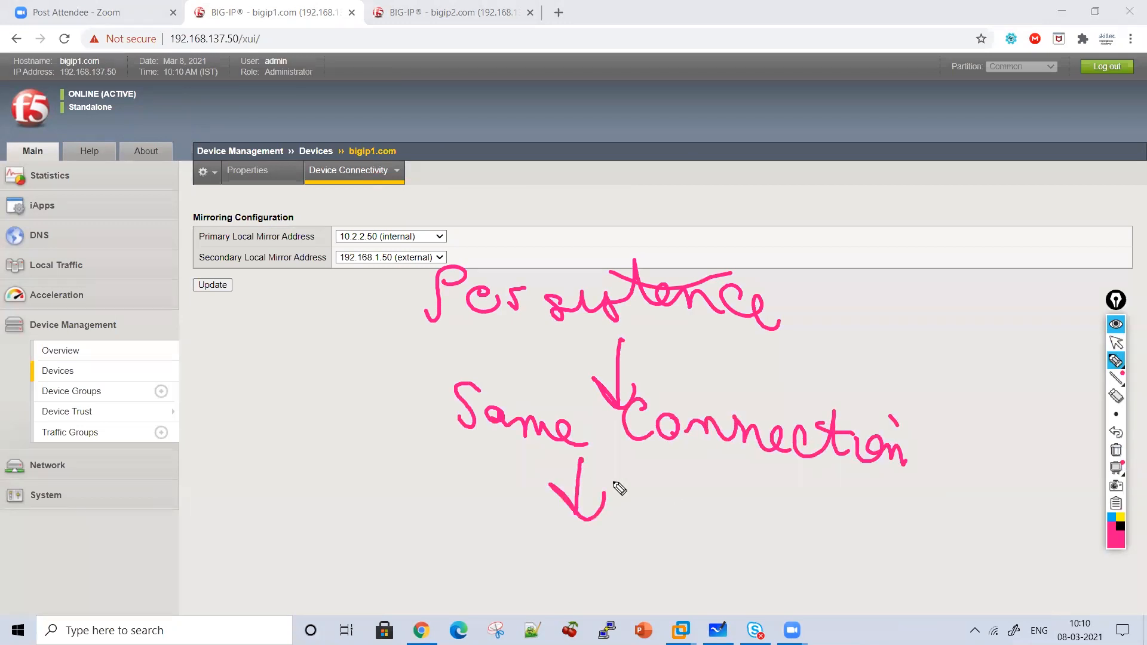
drag(317, 605, 389, 577)
click(392, 539)
mouse_move(413, 550)
mouse_down()
mouse_move(411, 576)
mouse_move(496, 540)
mouse_move(548, 551)
mouse_move(558, 594)
mouse_move(419, 615)
mouse_move(454, 610)
mouse_up()
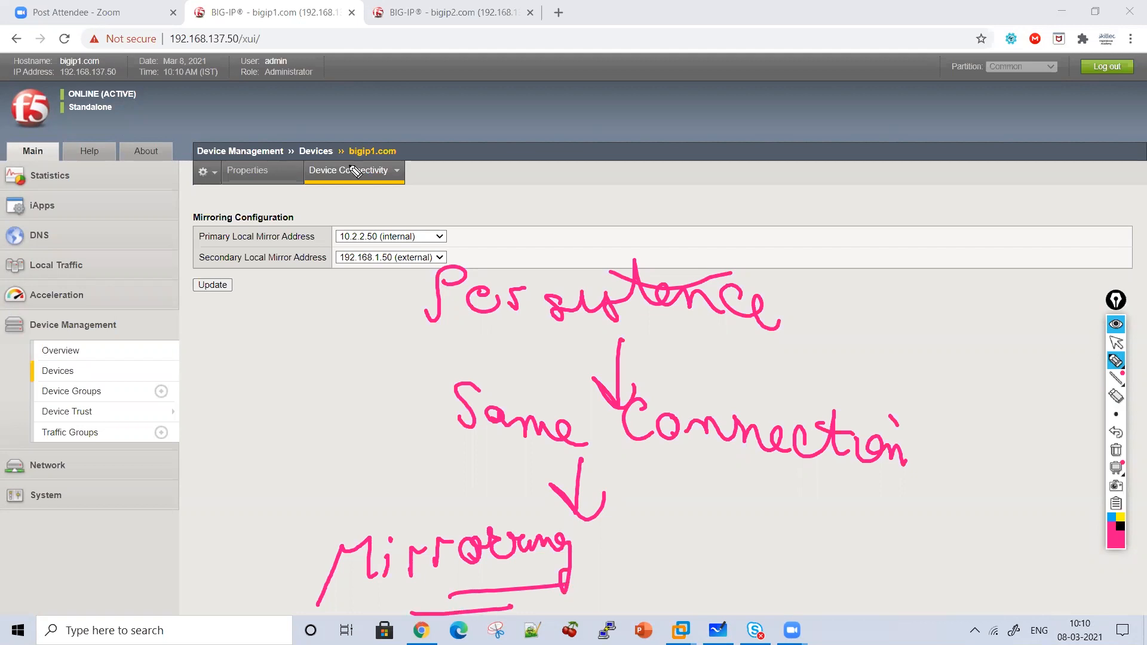
click(1115, 451)
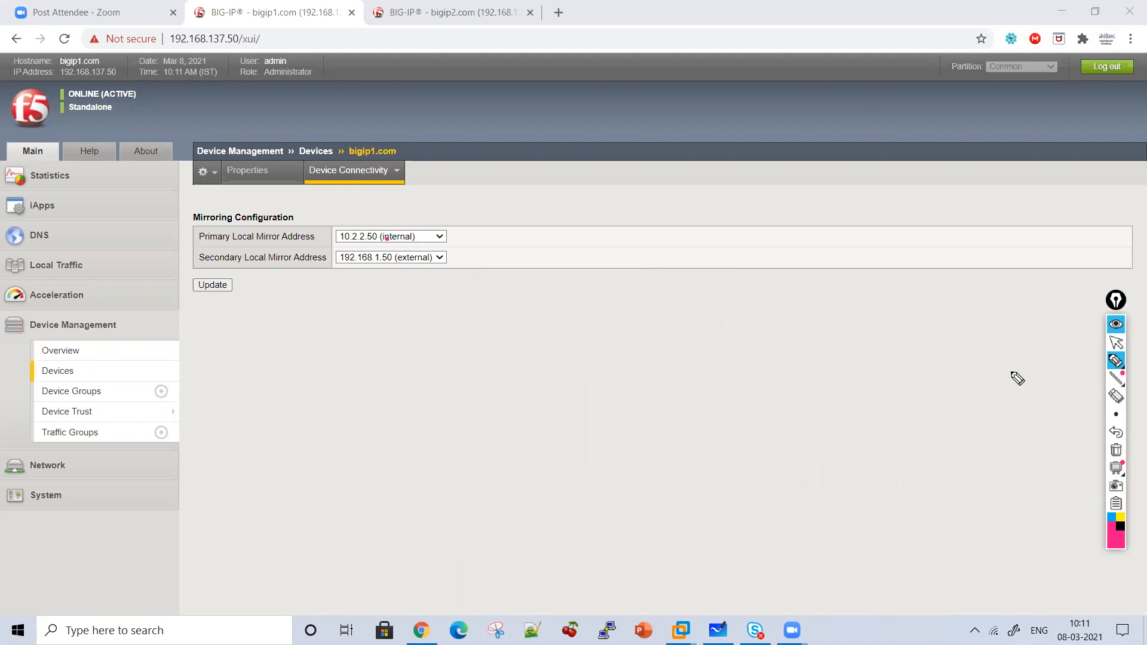
Set bigip1 mirroring to primary 10.1.1.50 (HA) and secondary 10.2.2.50 (internal).
click(1117, 343)
click(418, 238)
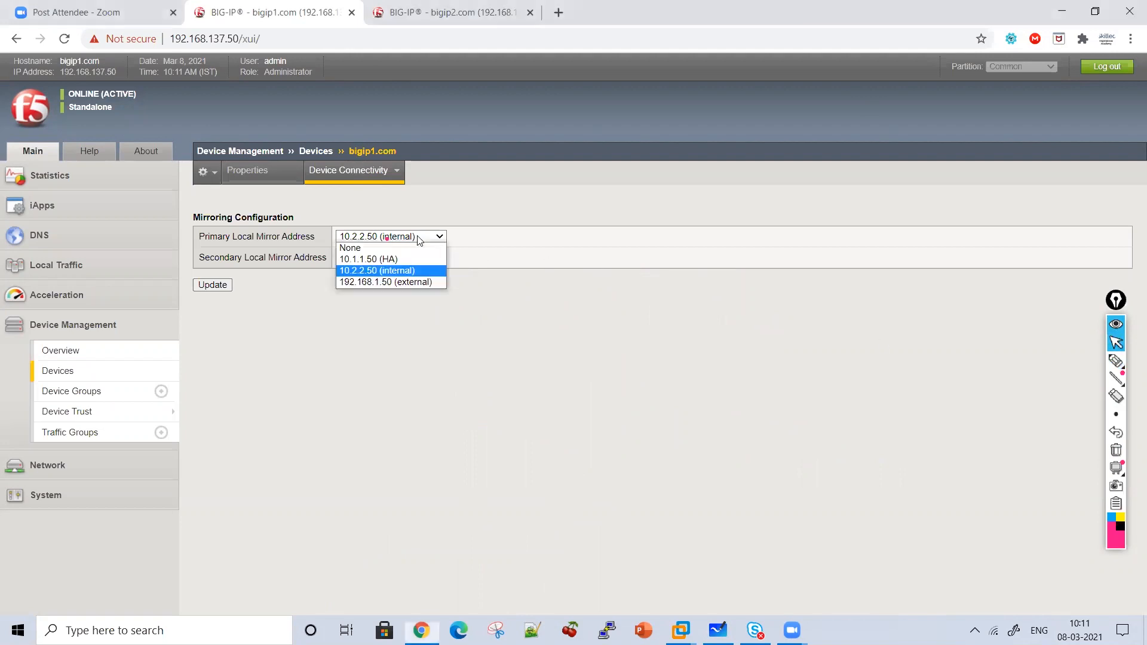
click(411, 260)
click(411, 258)
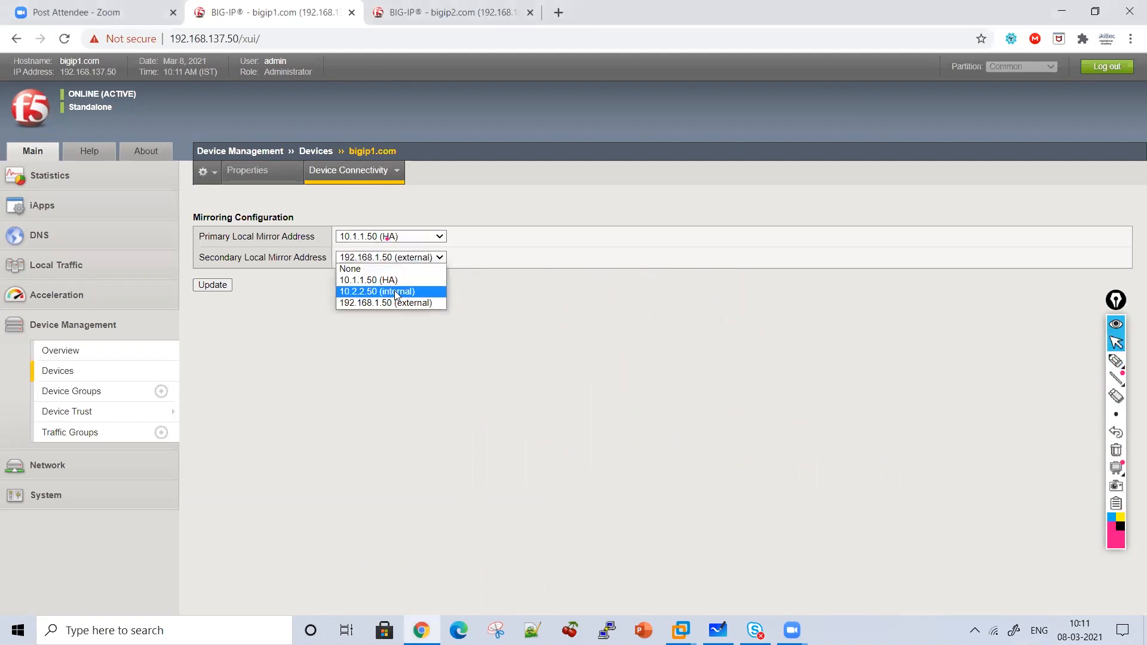
click(395, 291)
click(216, 286)
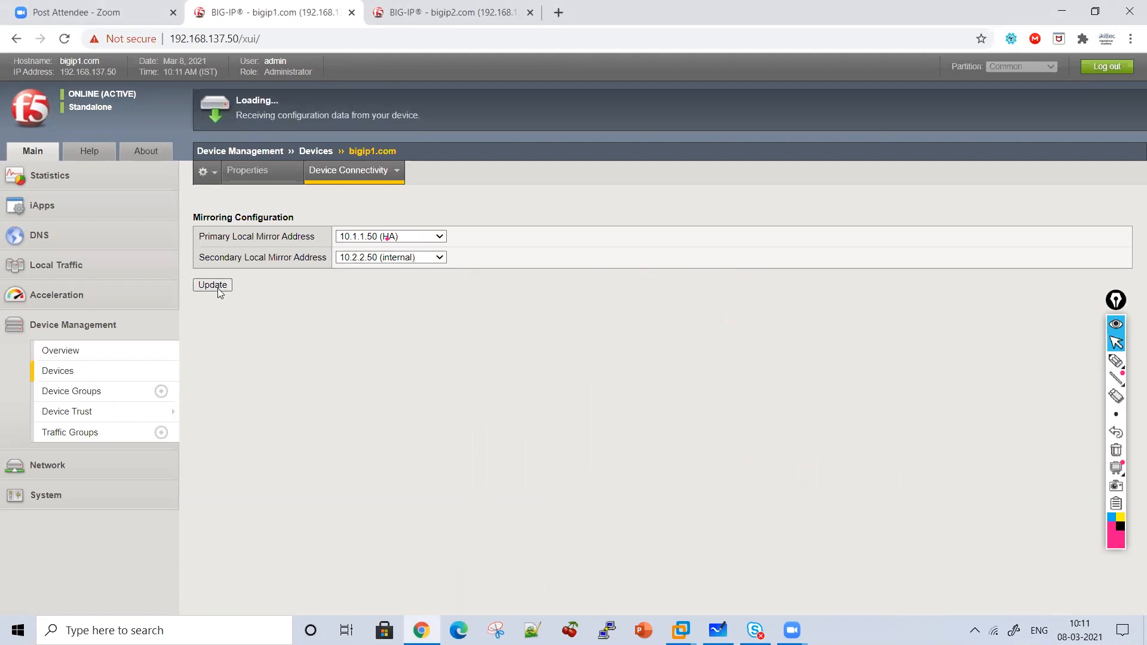
Set bigip2 mirroring to primary 10.1.1.51 (HA) and secondary 10.2.2.51 (internal), then open its Device Trust page.
click(448, 15)
mouse_move(334, 175)
click(329, 235)
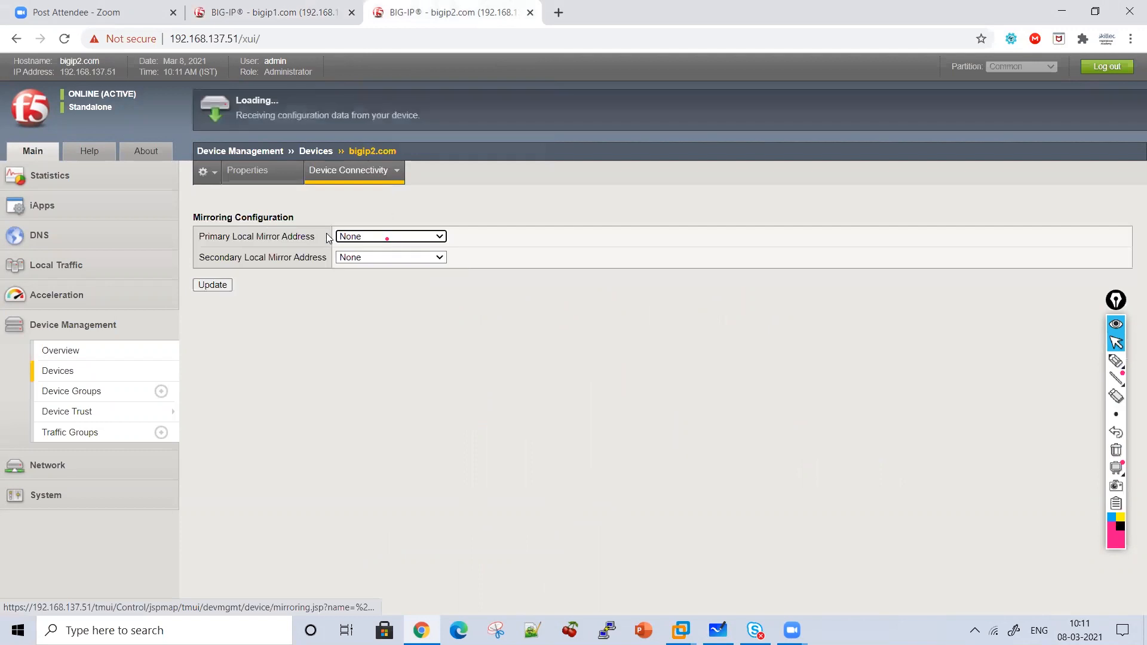
click(352, 238)
click(364, 259)
click(358, 257)
key(Return)
click(225, 289)
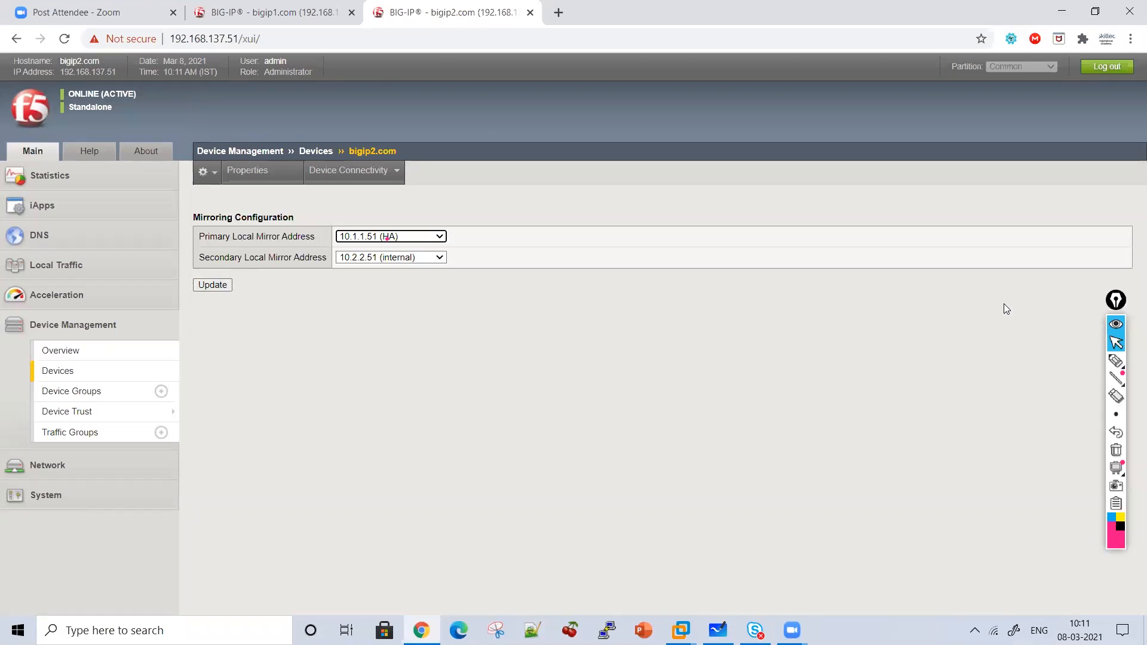
click(80, 412)
click(251, 9)
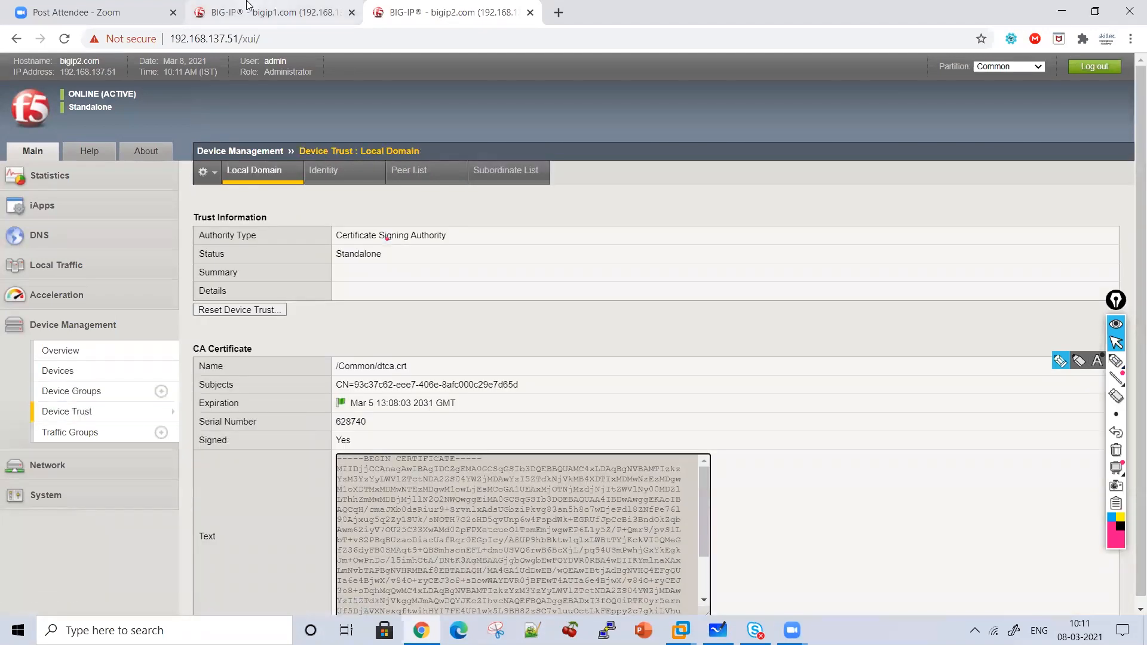
Open bigip1's Device Trust Local Domain and mark up the /Common/dtca.crt certificate details.
click(97, 416)
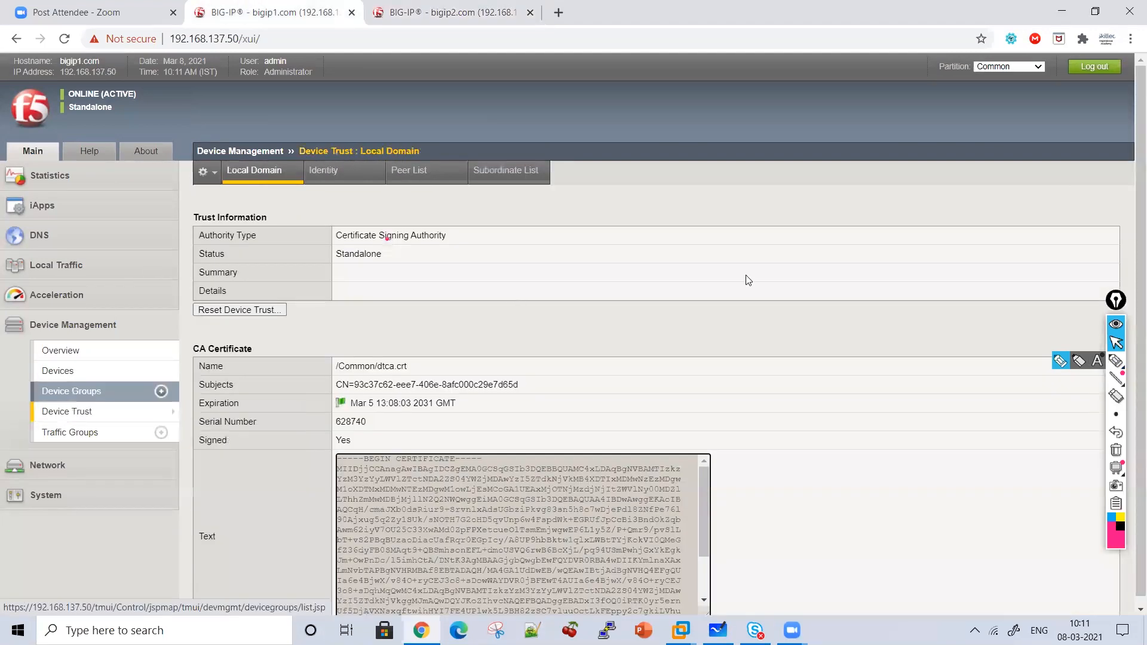
click(1116, 360)
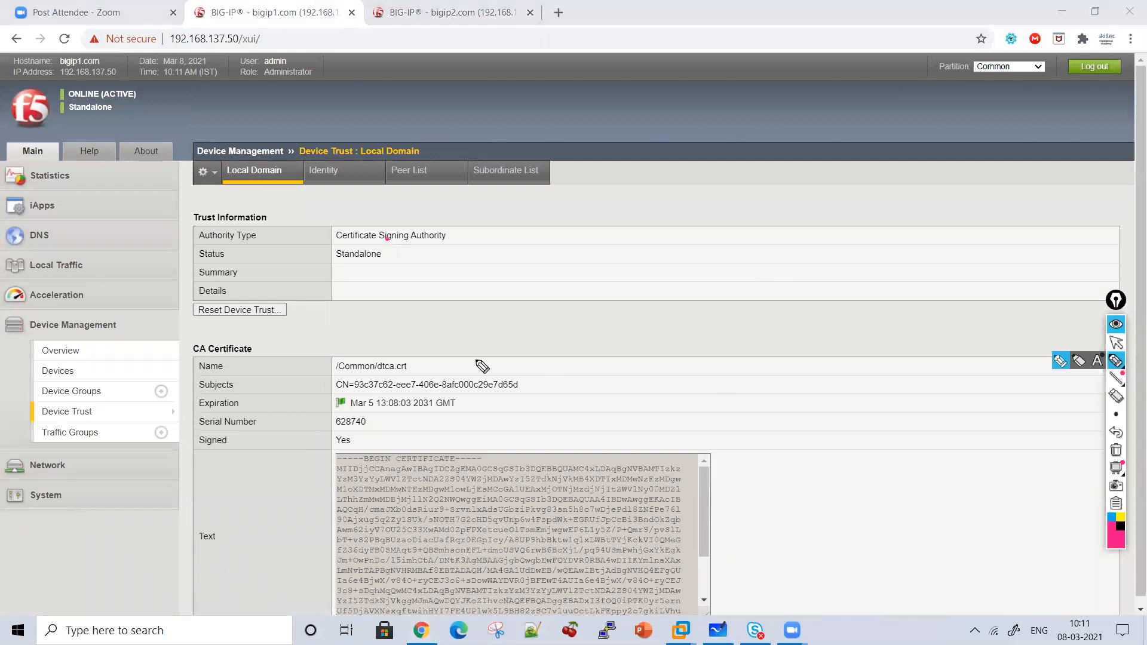
click(1121, 345)
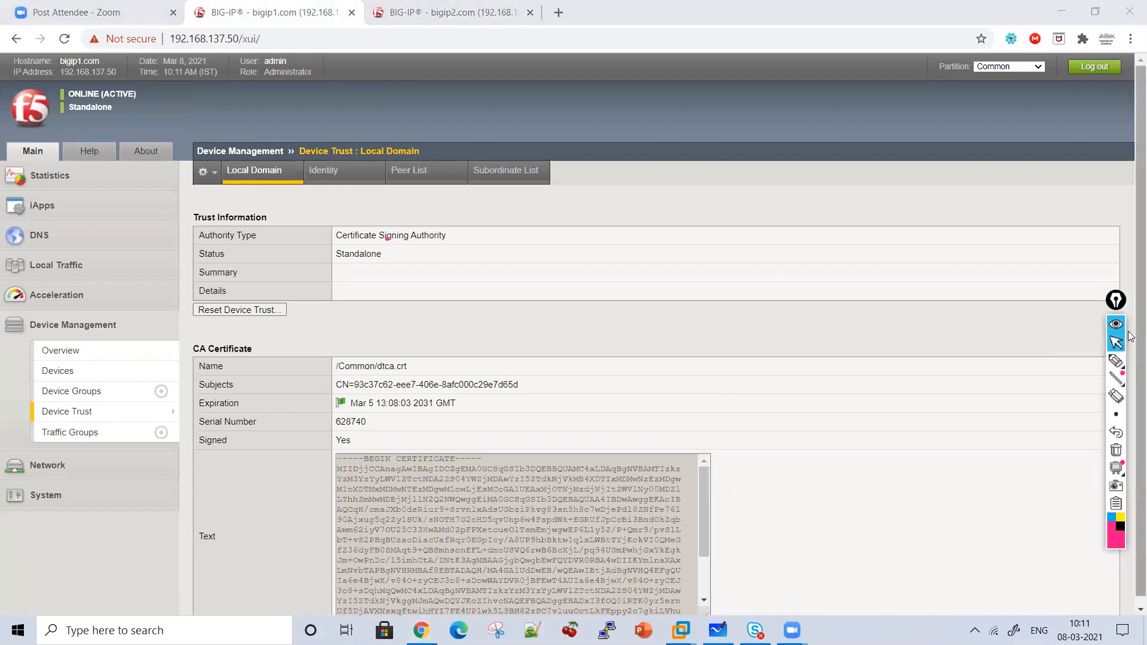
drag(1139, 342, 1138, 360)
click(1117, 362)
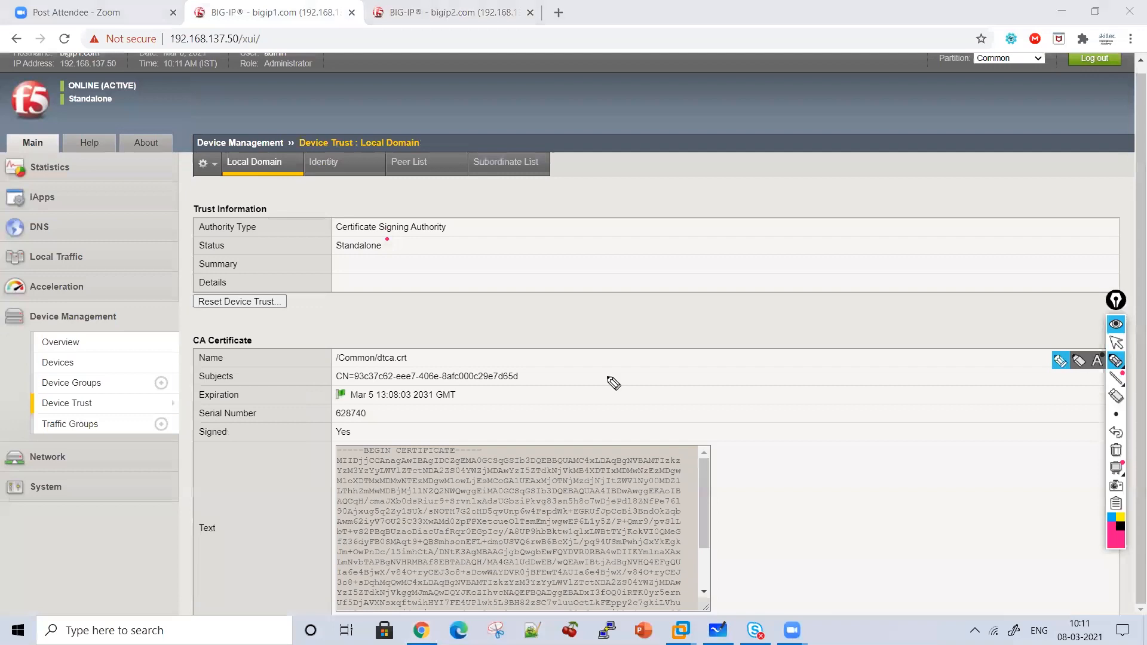
mouse_move(497, 312)
mouse_down()
mouse_move(556, 344)
mouse_move(523, 469)
mouse_up()
drag(414, 366, 332, 369)
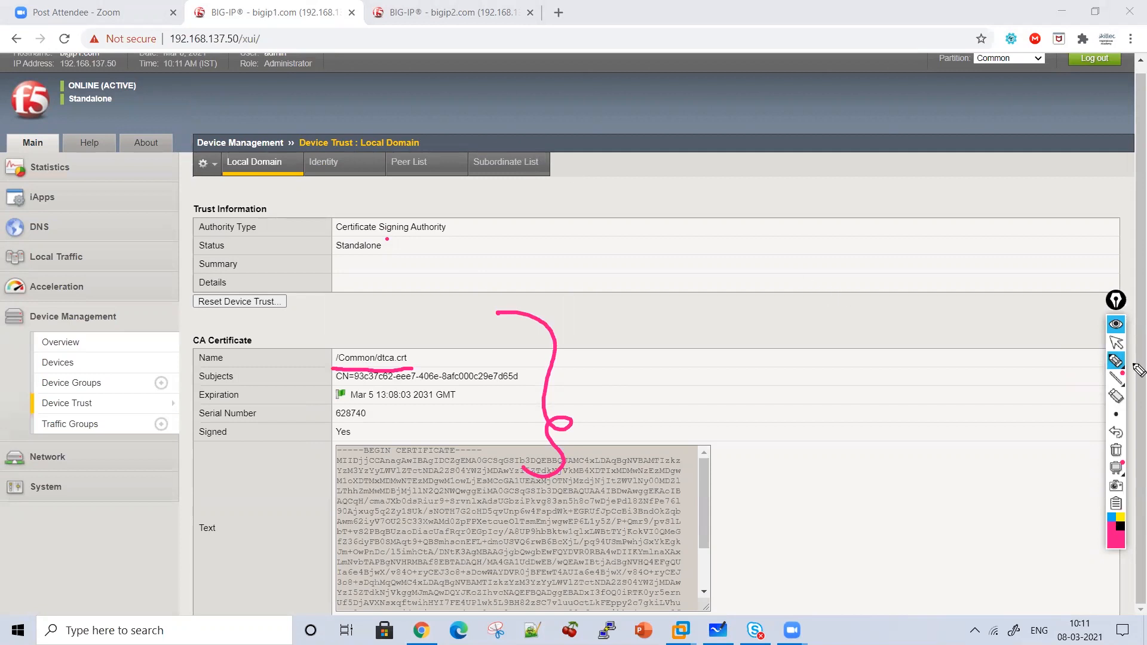
click(1117, 346)
Glance at bigip2's page, then highlight and open bigip1's Peer List.
click(396, 5)
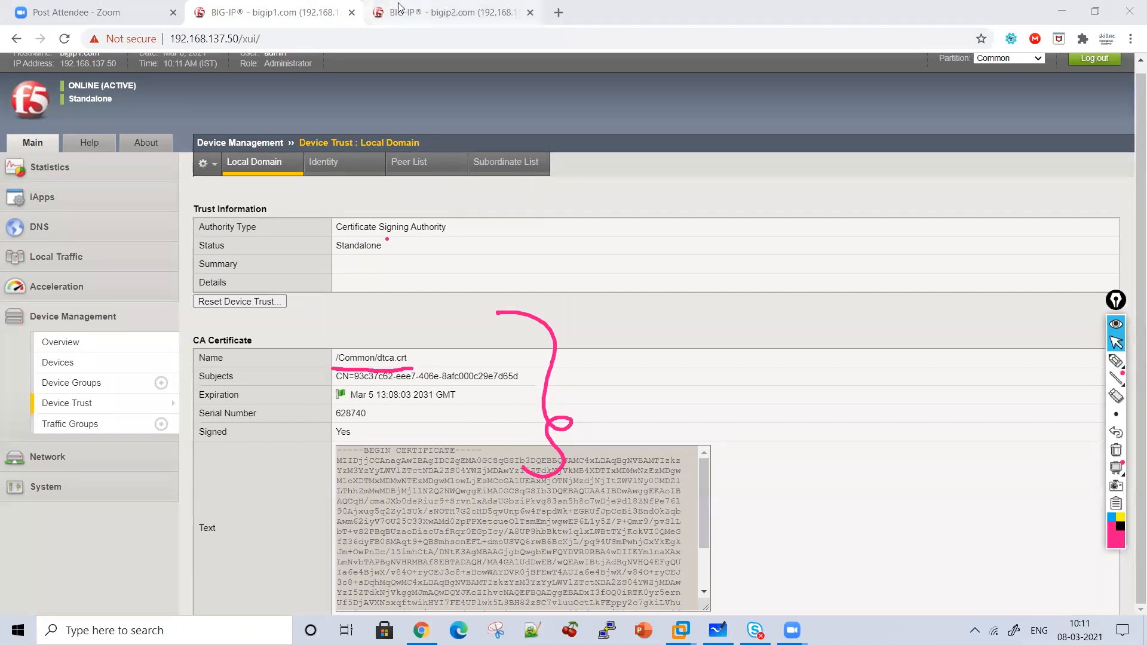
mouse_move(85, 415)
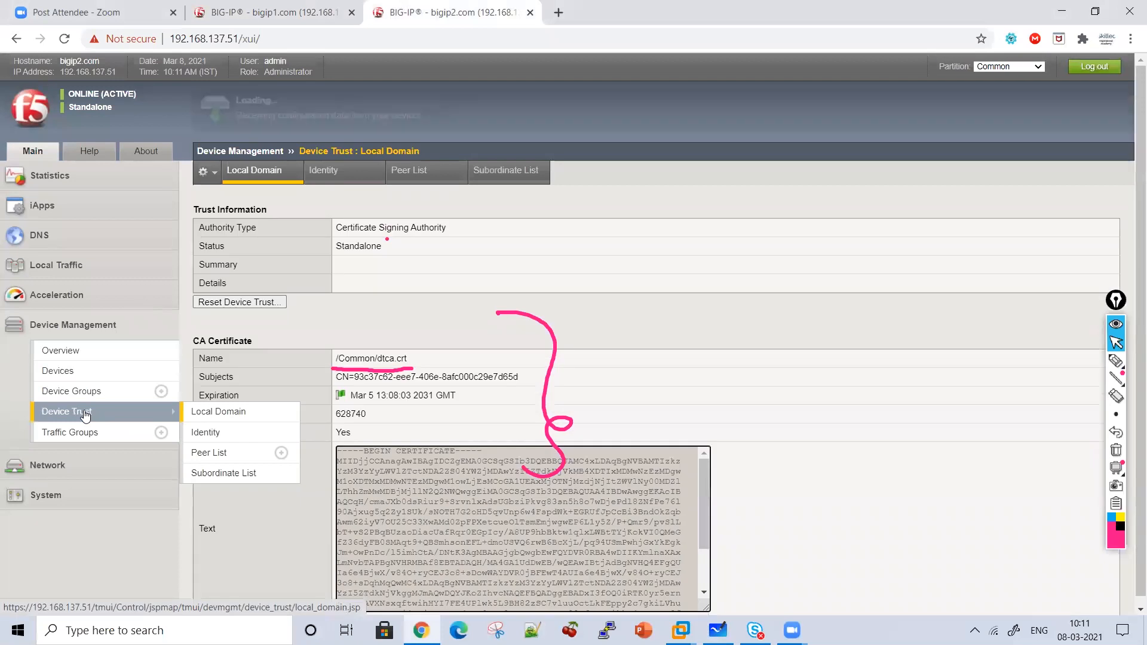
click(299, 20)
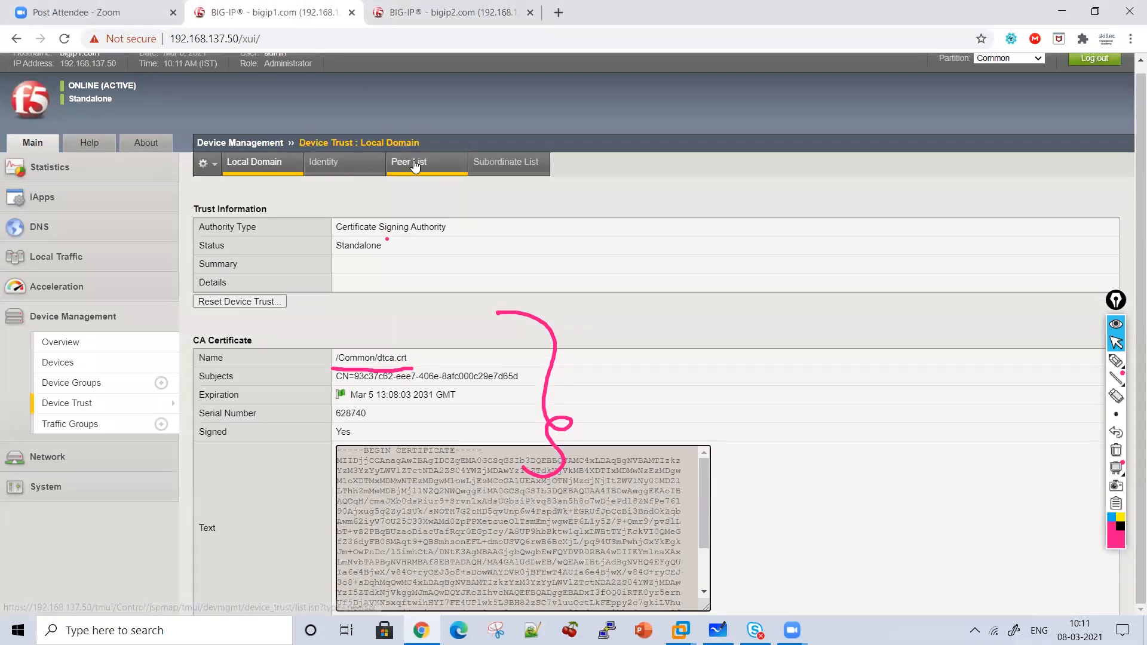
click(1116, 360)
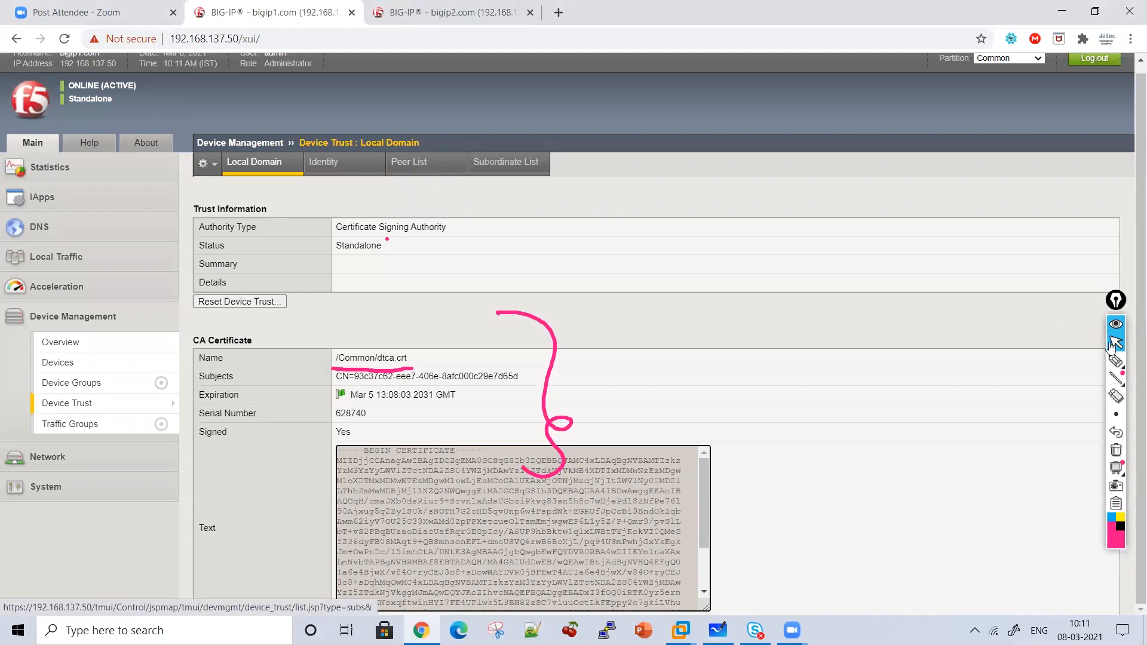
drag(395, 175, 467, 184)
click(1116, 343)
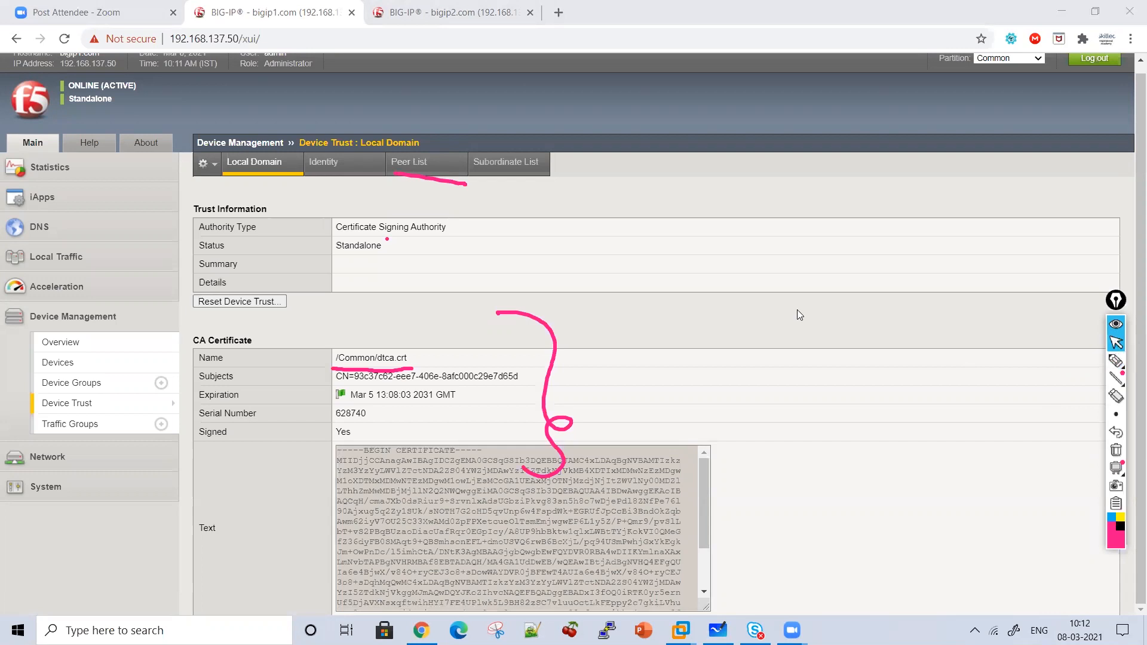
click(409, 176)
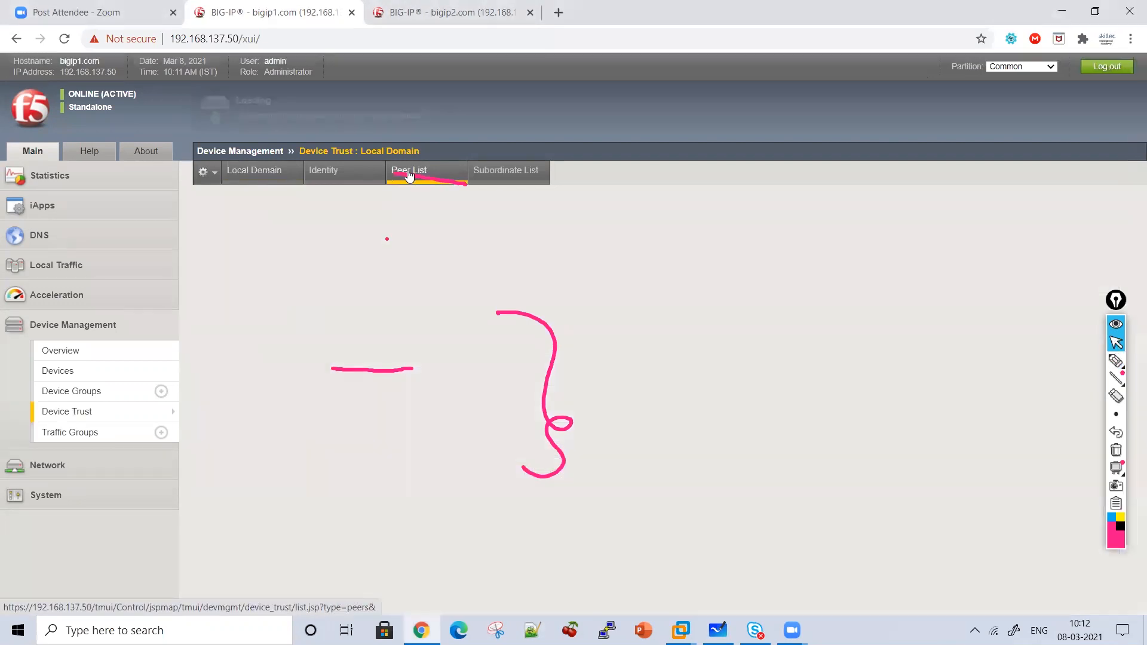
Start a peer addition with the admin credentials, retrieve device info, then cancel it.
click(1115, 215)
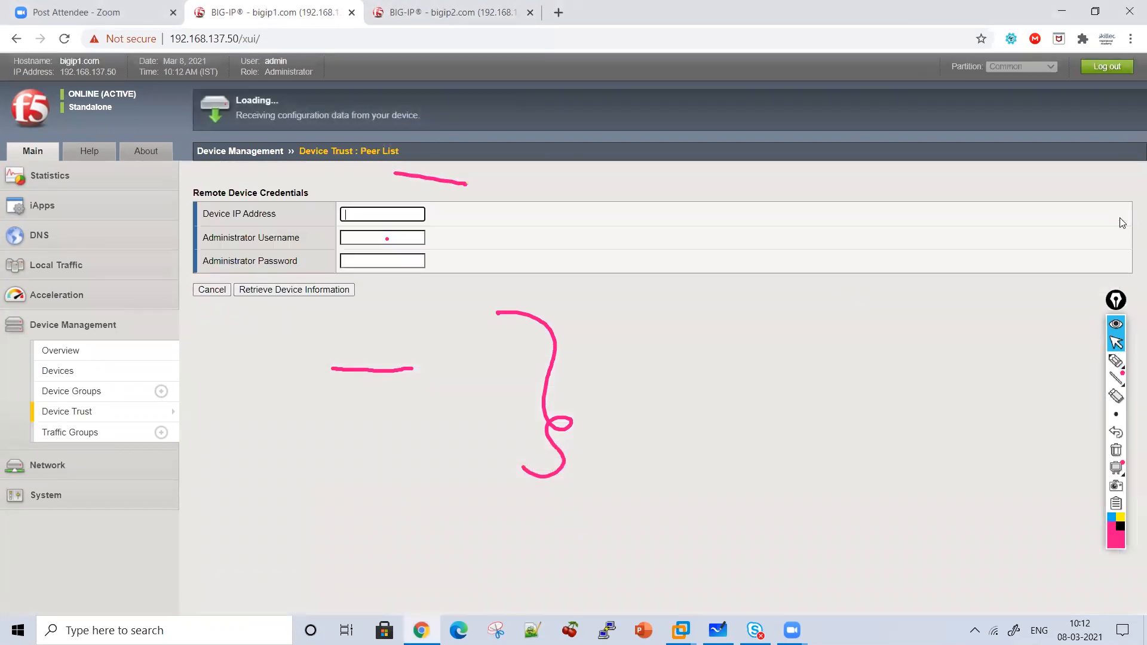
click(1117, 450)
click(371, 215)
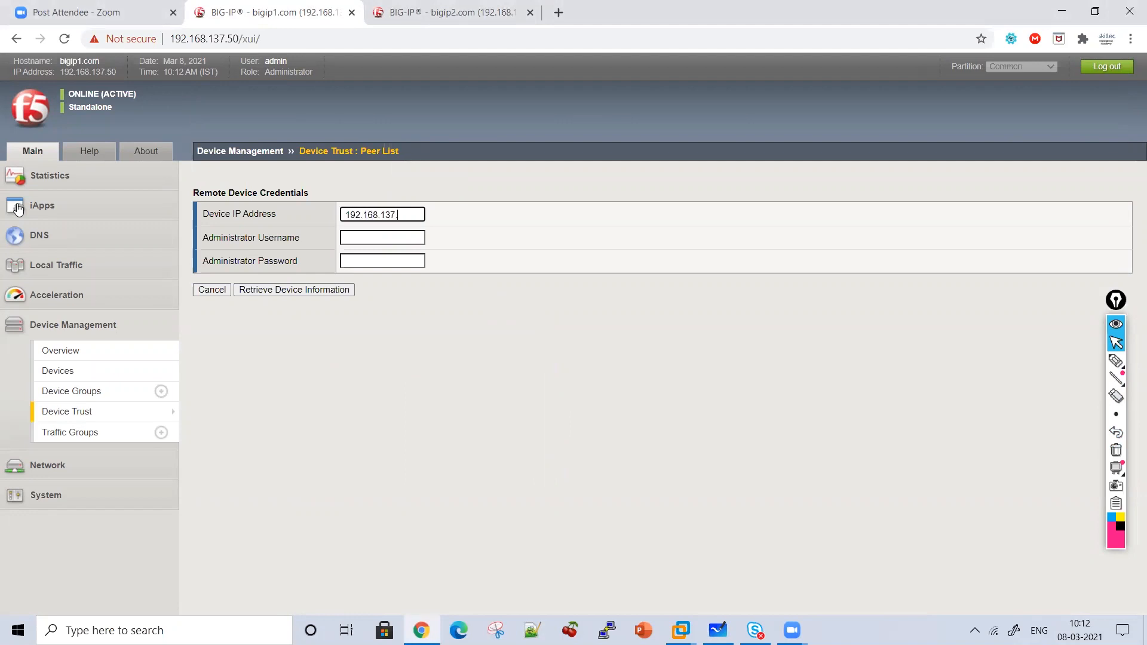
key(Tab)
text(admin)
key(Tab)
text(•••)
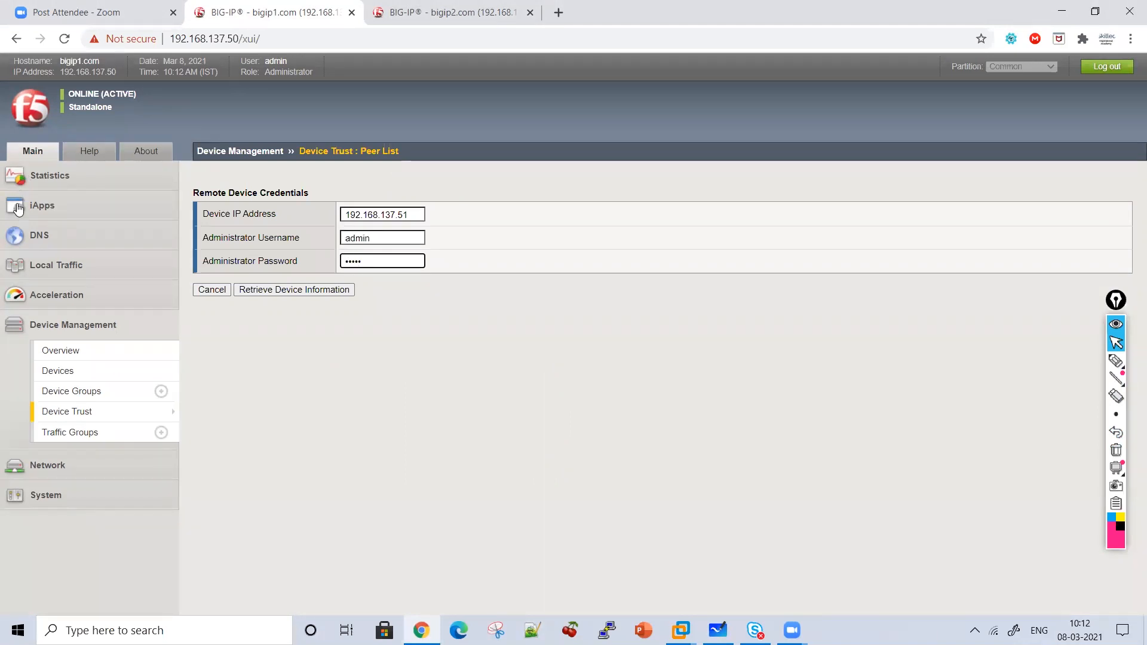
click(307, 292)
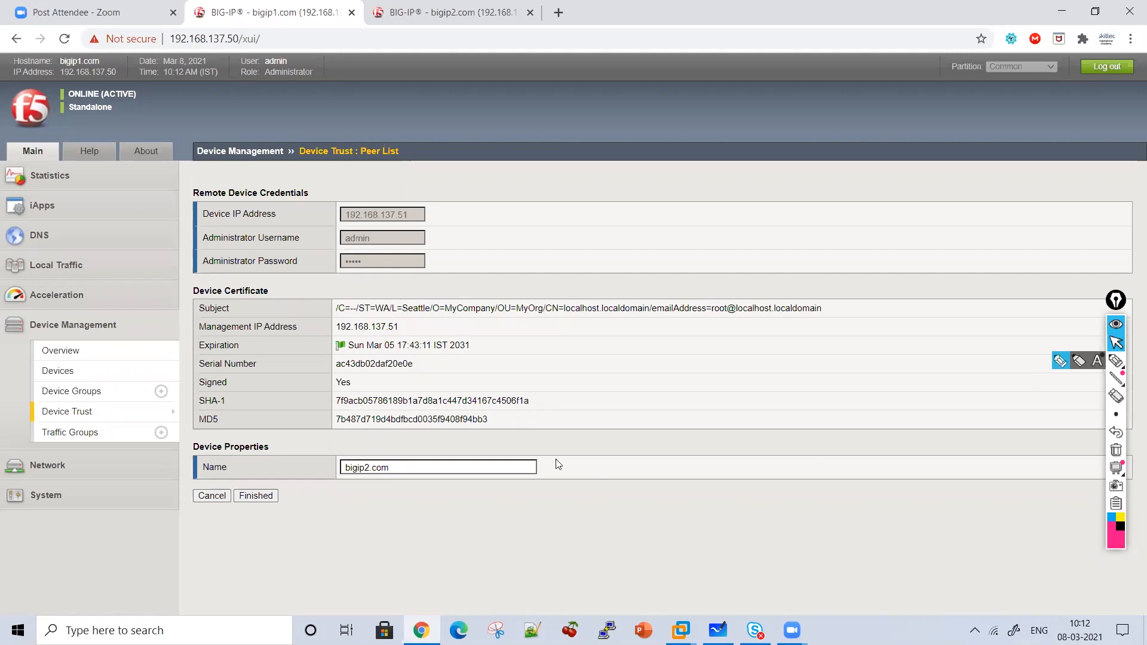
click(212, 496)
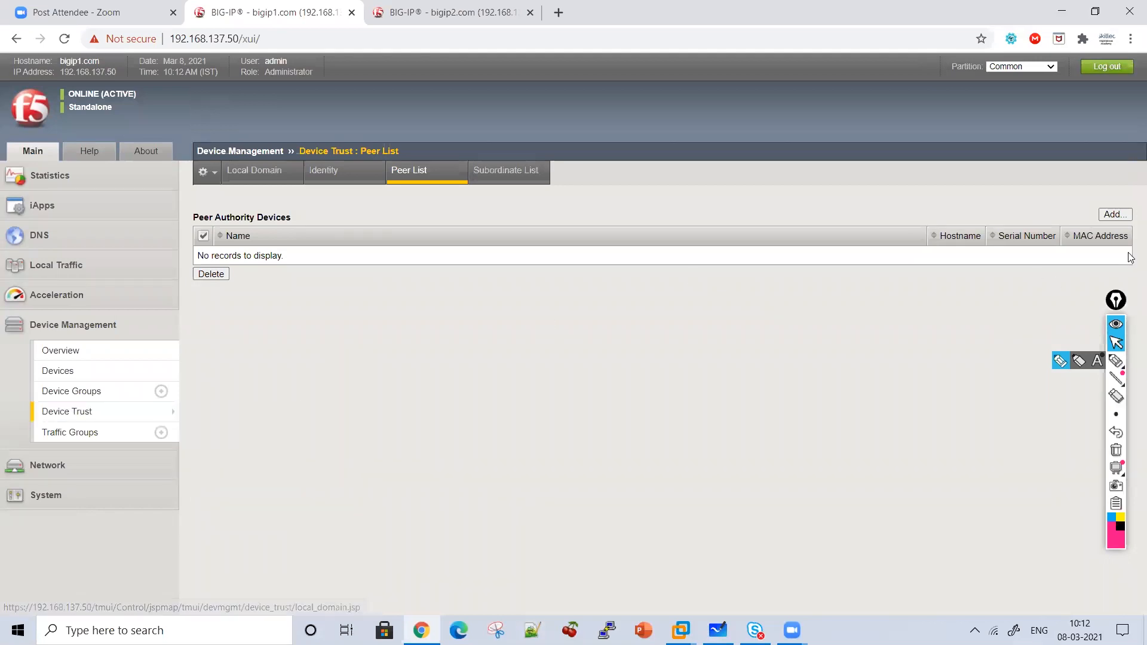
Enter peer 192.168.137.51 with the admin username and password and retrieve its device information.
click(1111, 215)
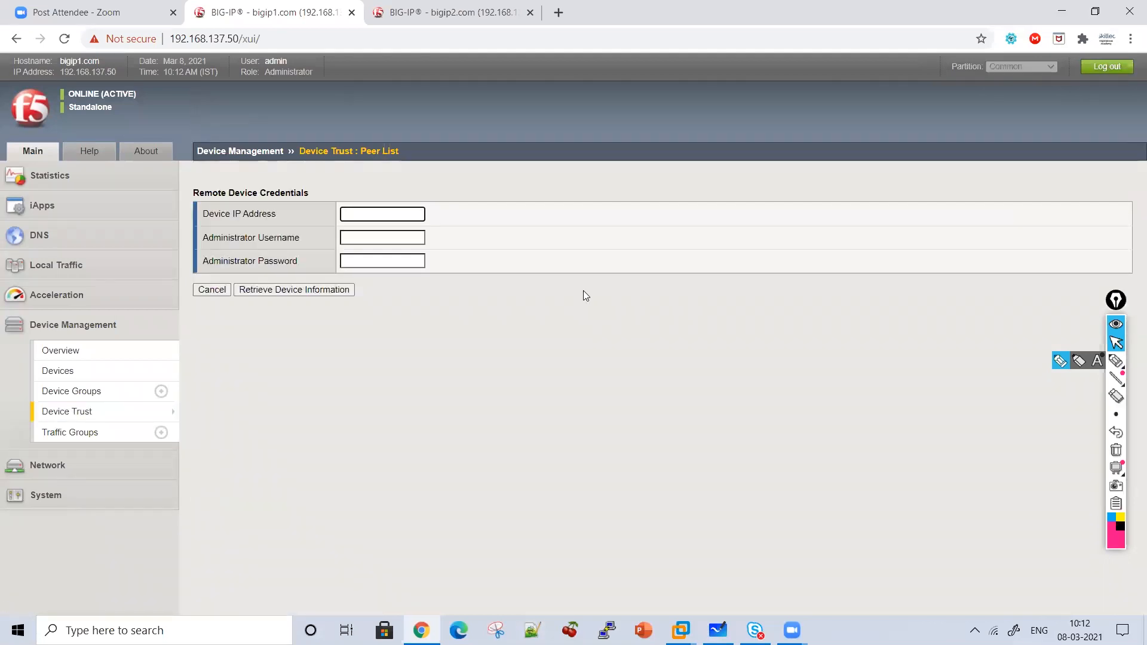
text(192.16)
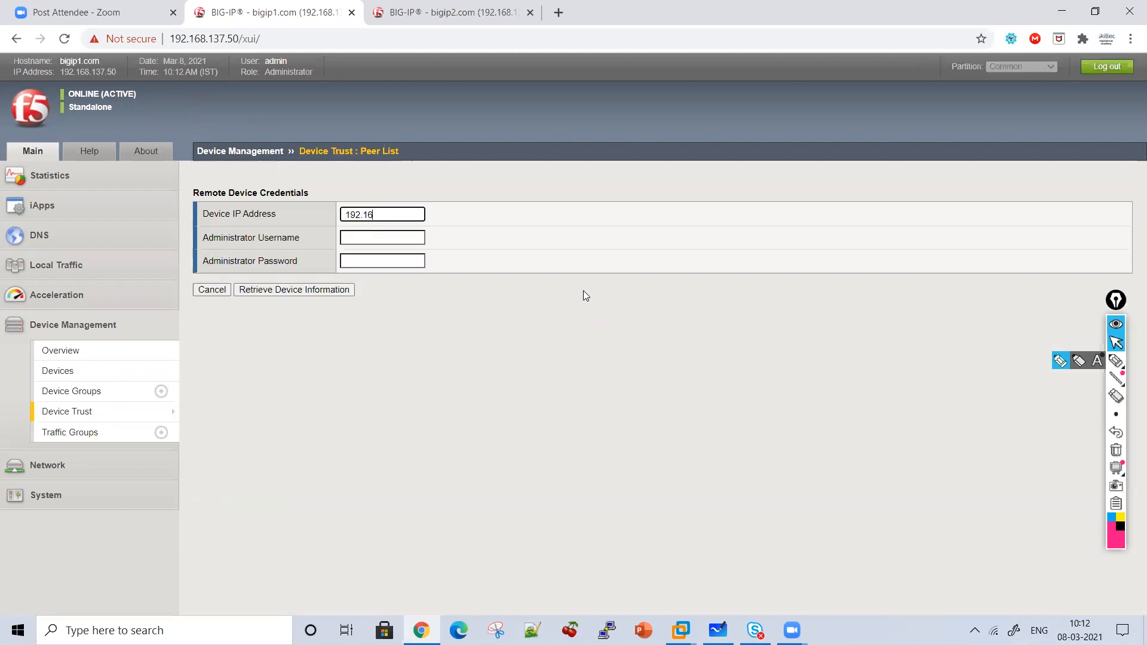
text(8.137.51)
key(Tab)
text(admin)
key(Tab)
text(a)
click(306, 291)
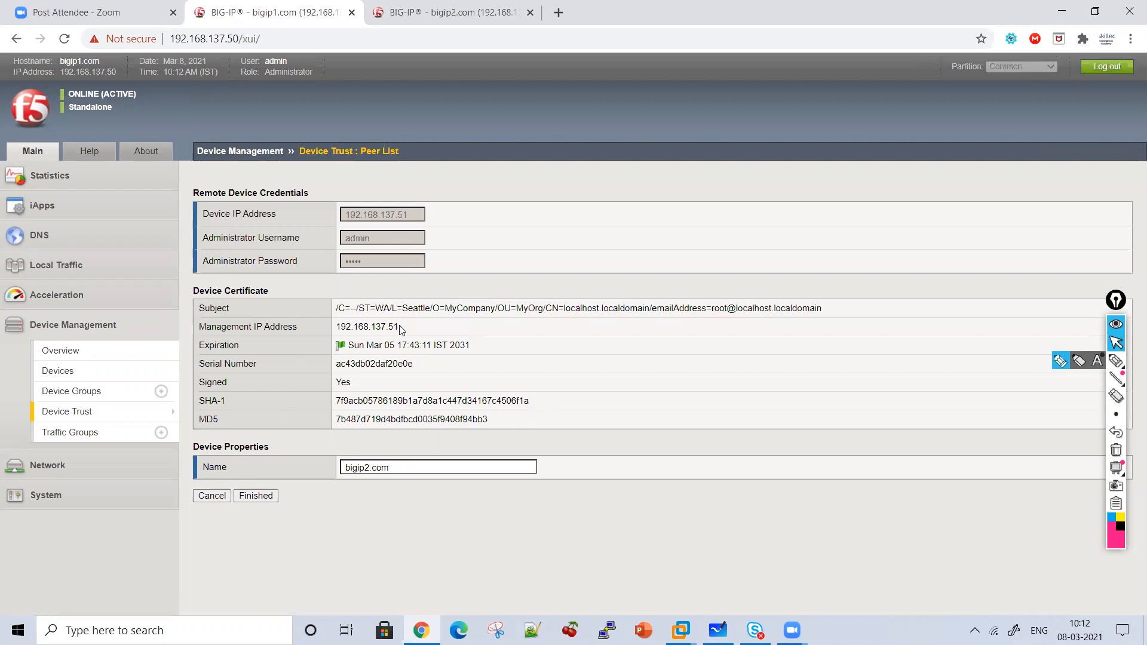
Review bigip2's management IP, SHA-1 fingerprint and certificate, then finish adding bigip2.com as a peer.
drag(400, 330, 312, 320)
drag(343, 402, 478, 413)
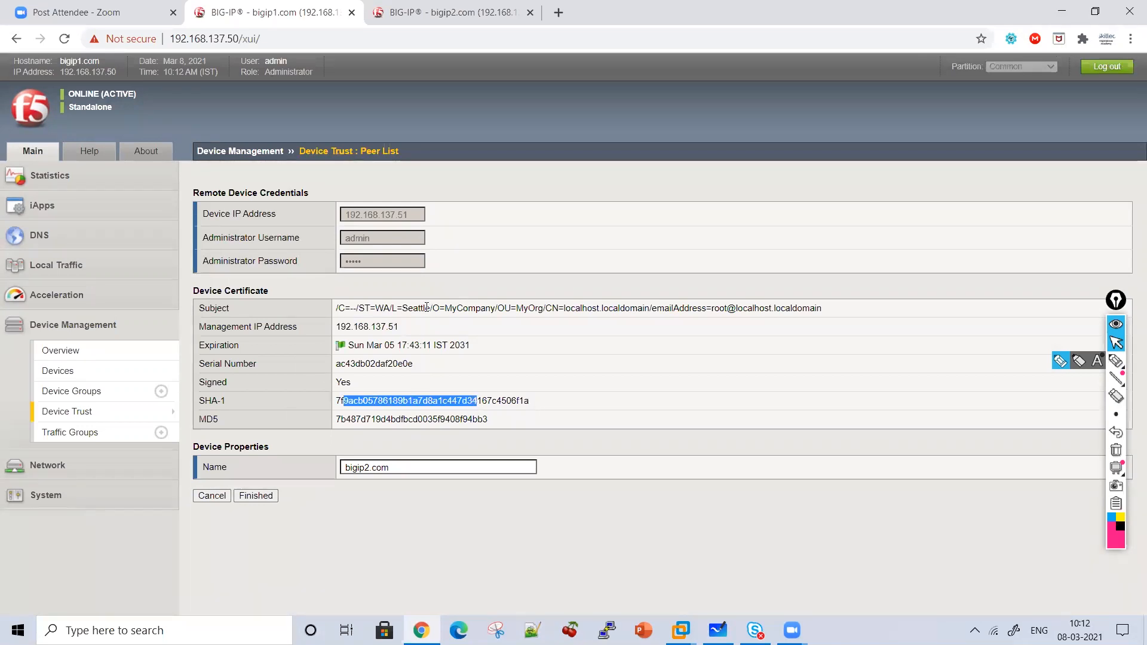
drag(425, 307, 787, 345)
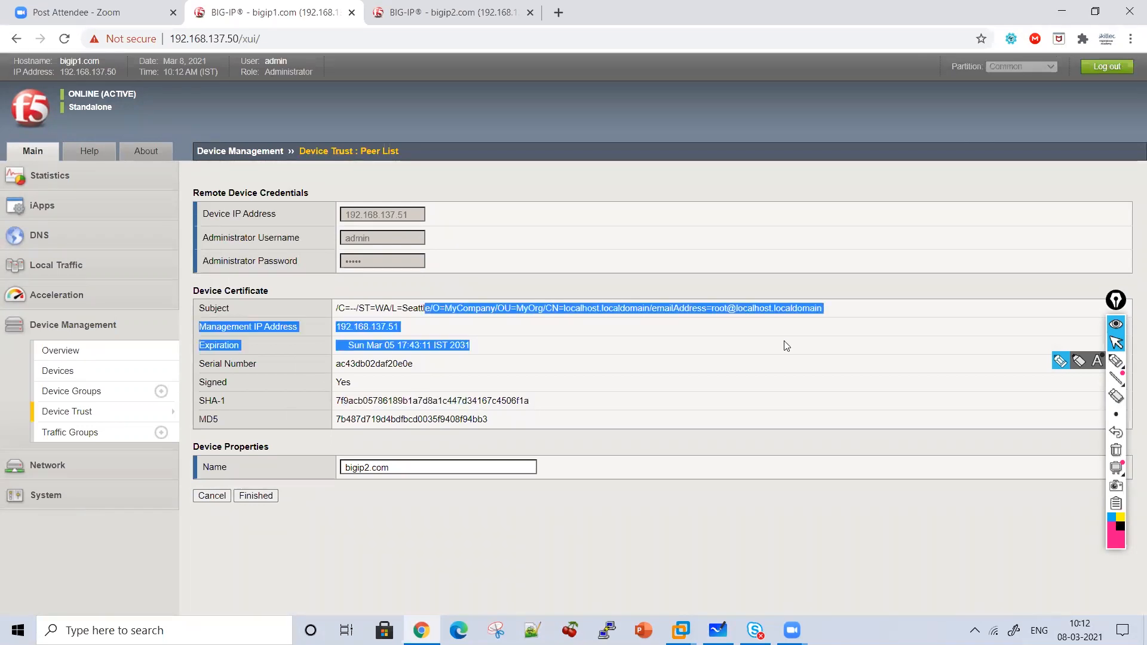
click(614, 399)
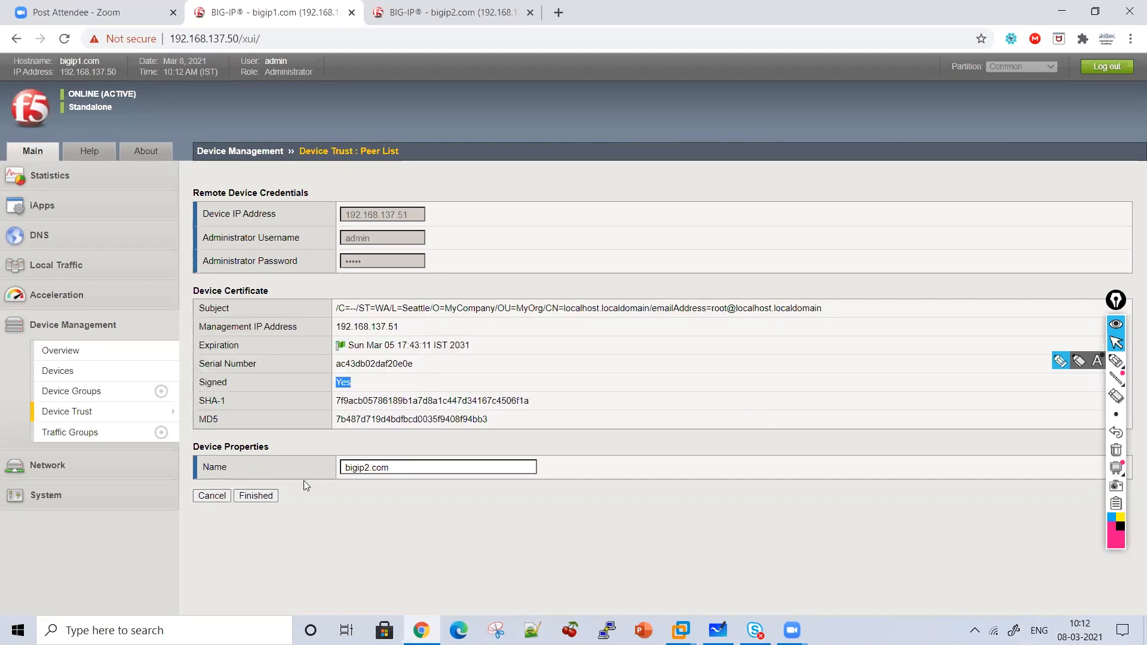
click(270, 501)
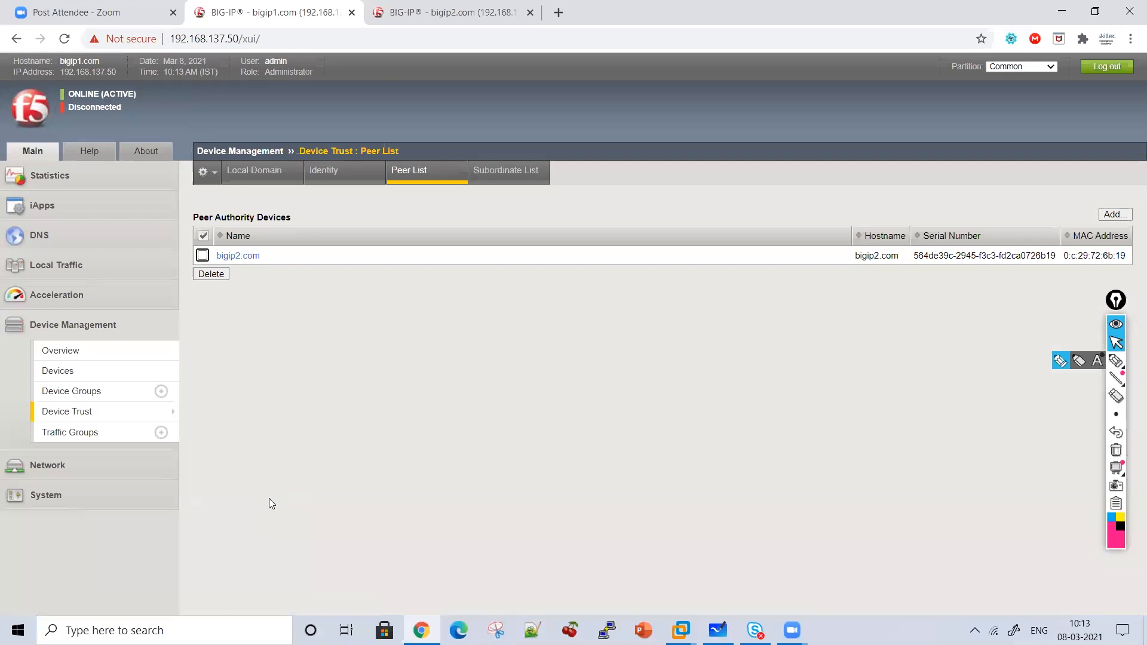
Open bigip2's Peer List showing bigip1.com and compare it with bigip1's peer list.
click(429, 11)
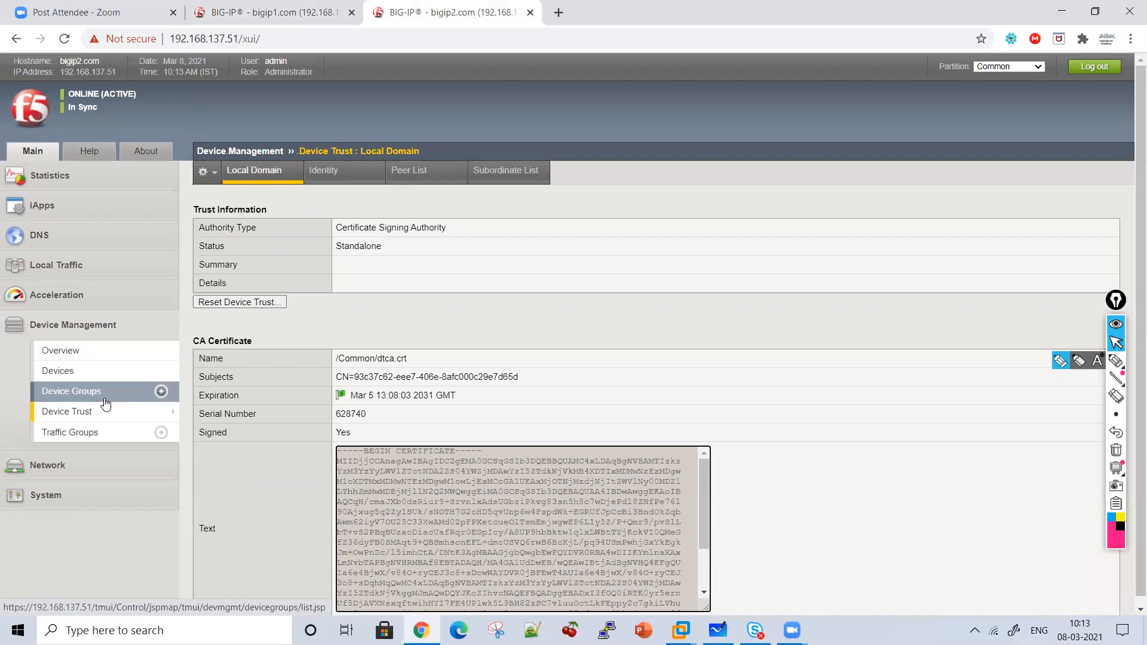
right_click(422, 170)
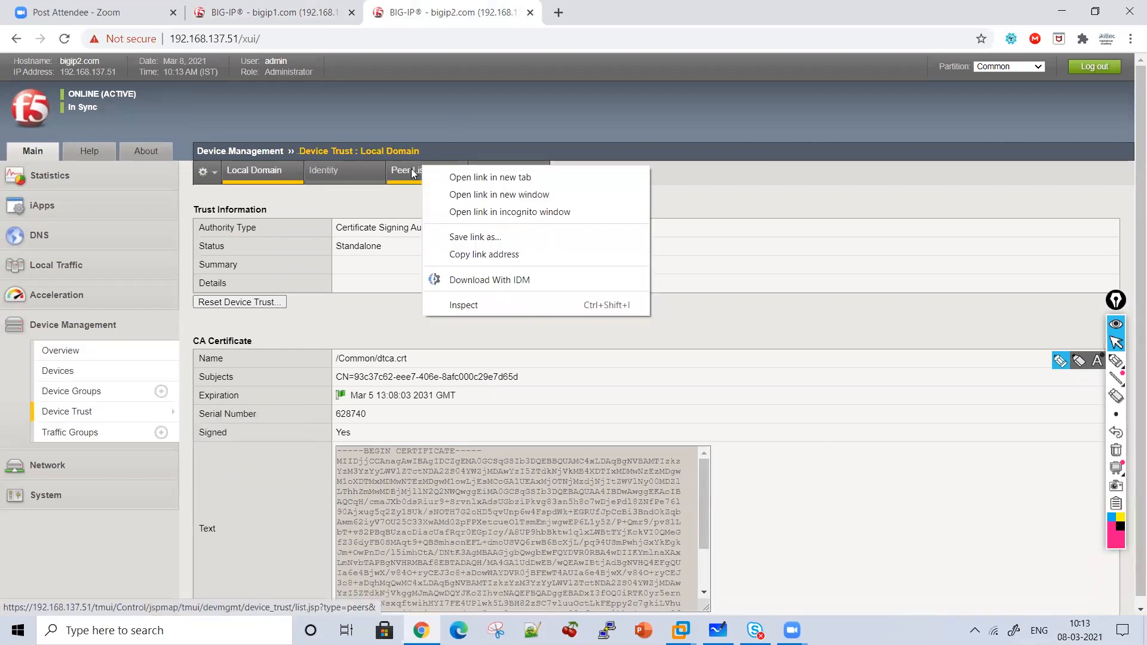
click(400, 178)
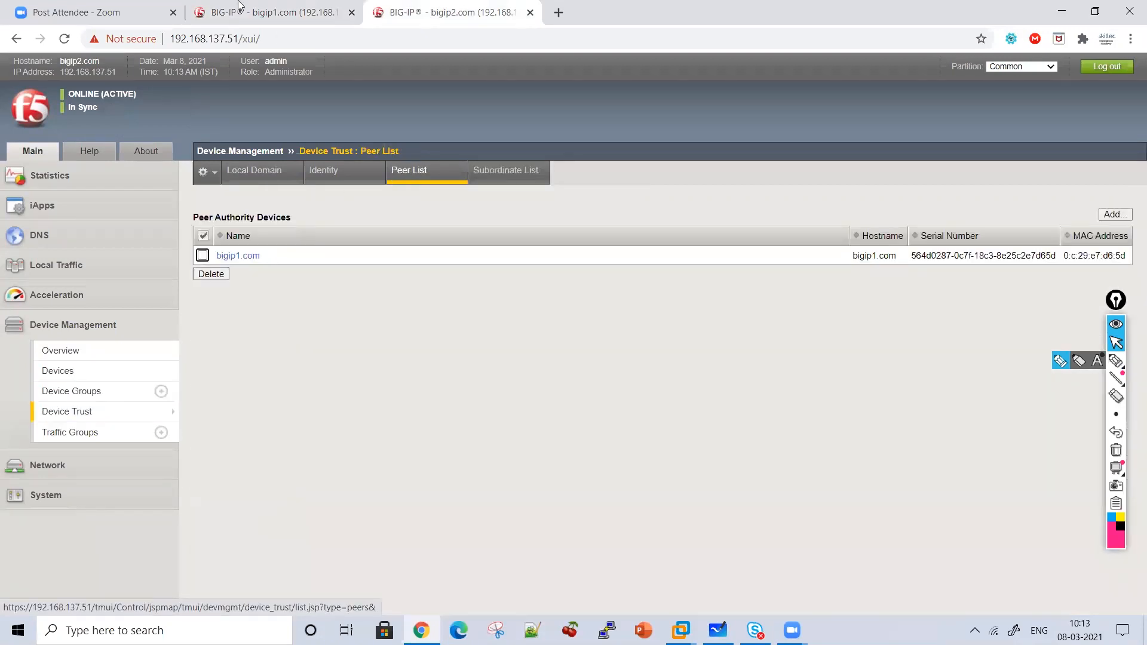
click(239, 6)
click(417, 6)
click(299, 9)
click(404, 5)
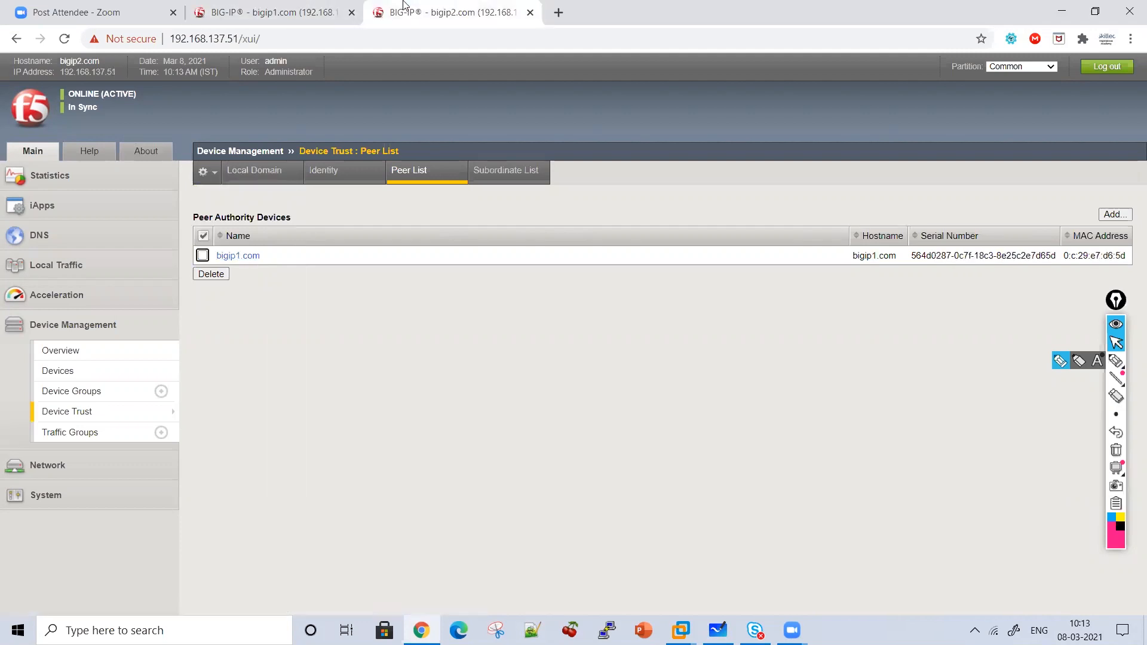
Open the Device Groups list on bigip2, then on bigip1.
click(79, 391)
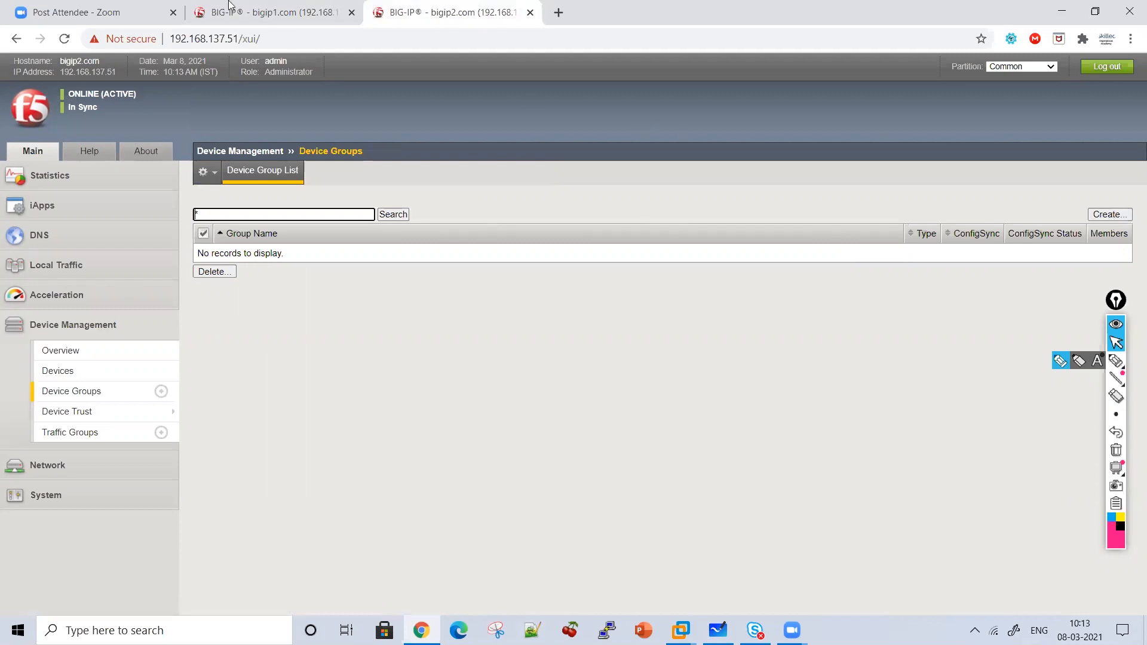
click(230, 7)
click(62, 389)
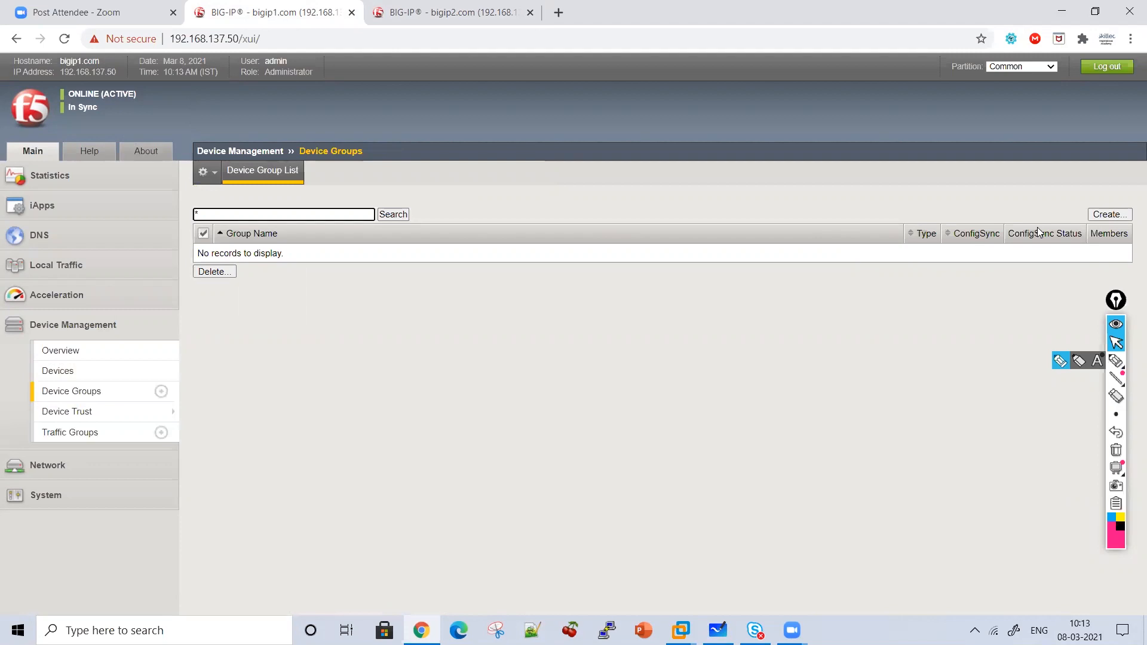
Start a new Sync-Failover device group and name it SYNCFAILDEVICE.
click(1110, 214)
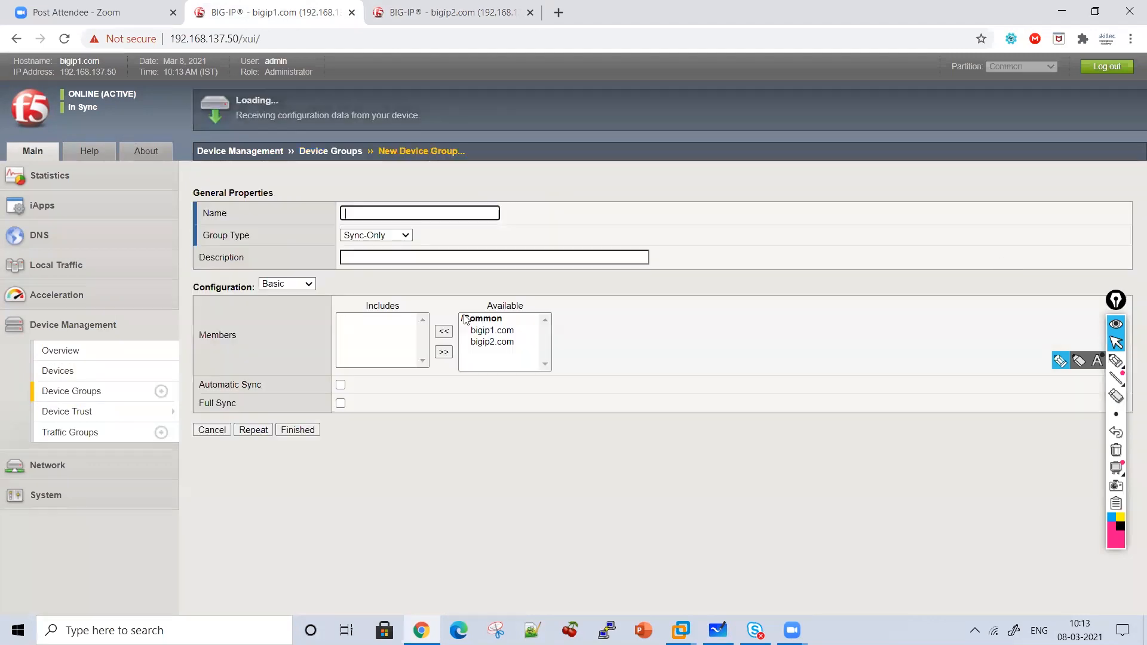
click(367, 236)
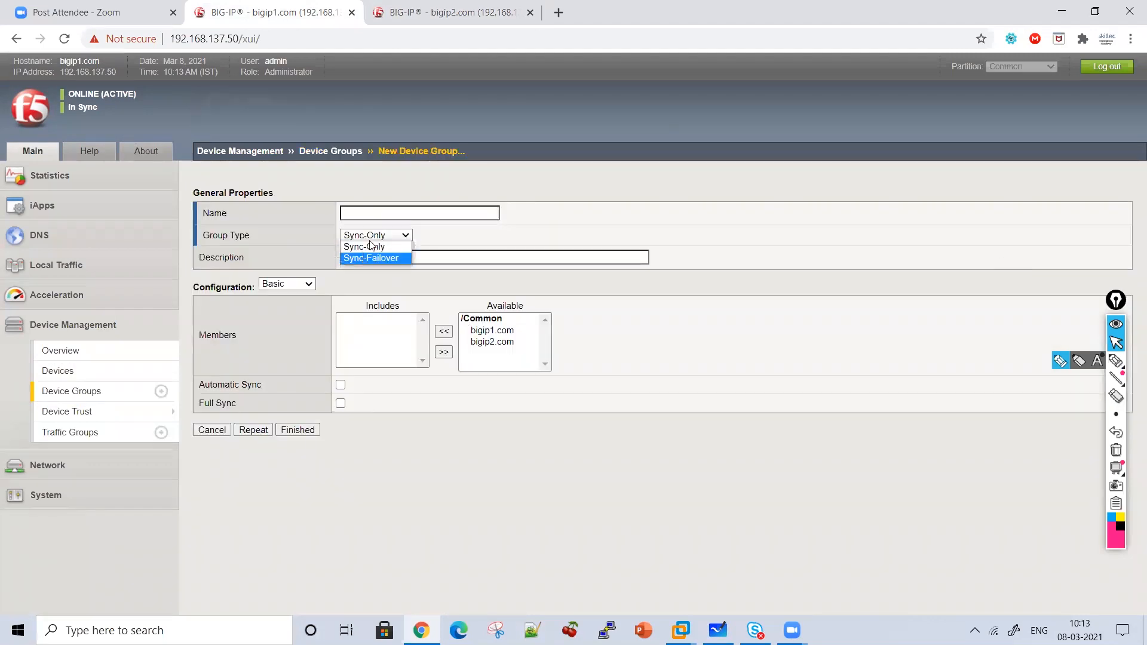
click(366, 260)
click(364, 212)
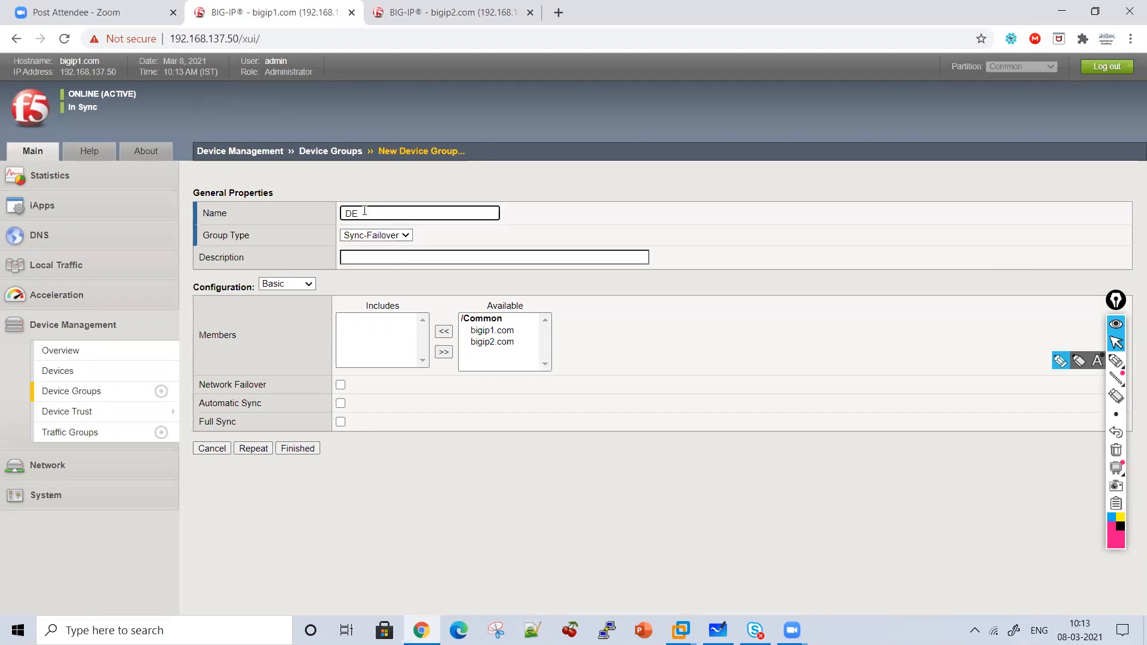
text(SYNCFAILDEVICE)
Circle the available devices, then add bigip1.com and bigip2.com to the group's Includes list.
click(1116, 361)
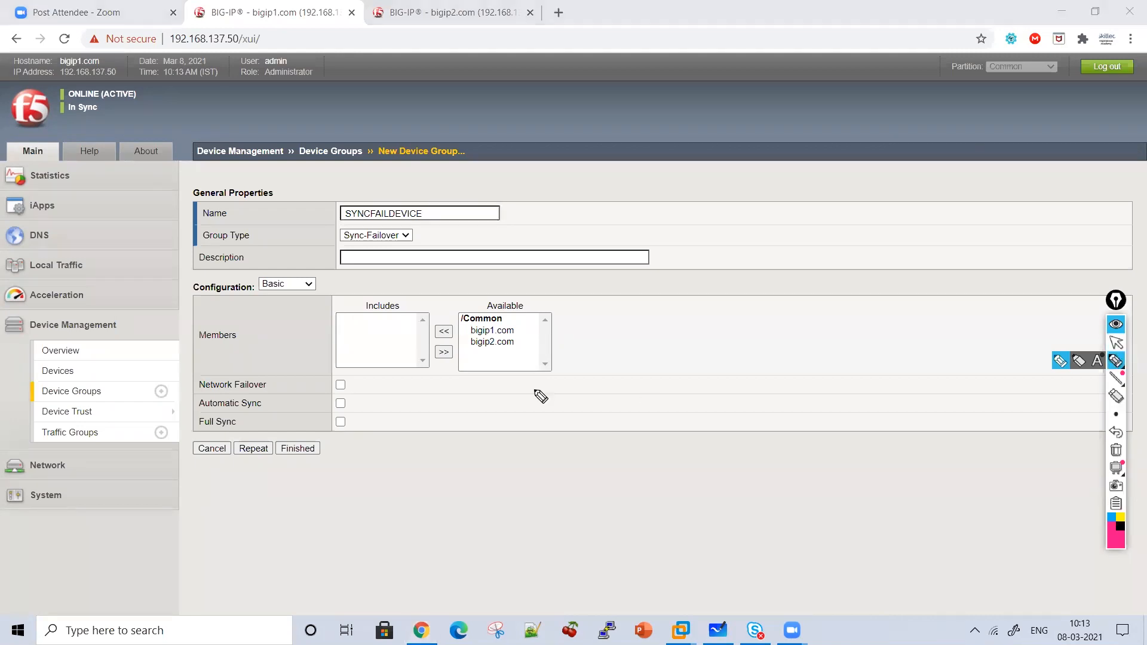
mouse_move(518, 303)
mouse_down()
mouse_move(561, 318)
mouse_move(513, 370)
mouse_up()
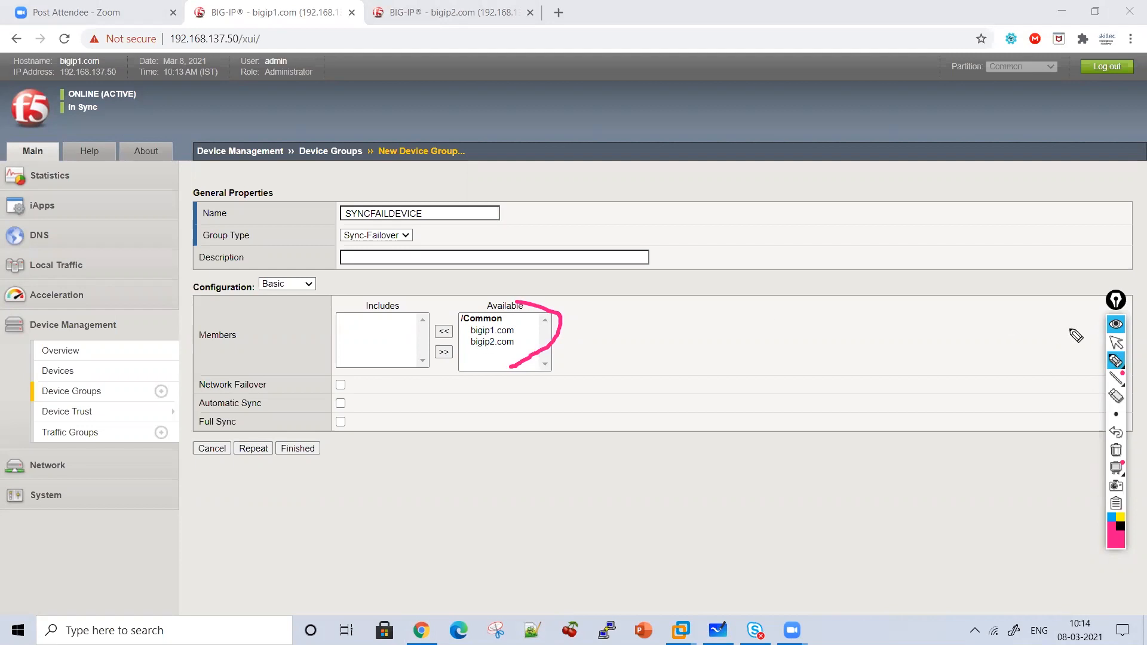
click(1115, 345)
click(499, 333)
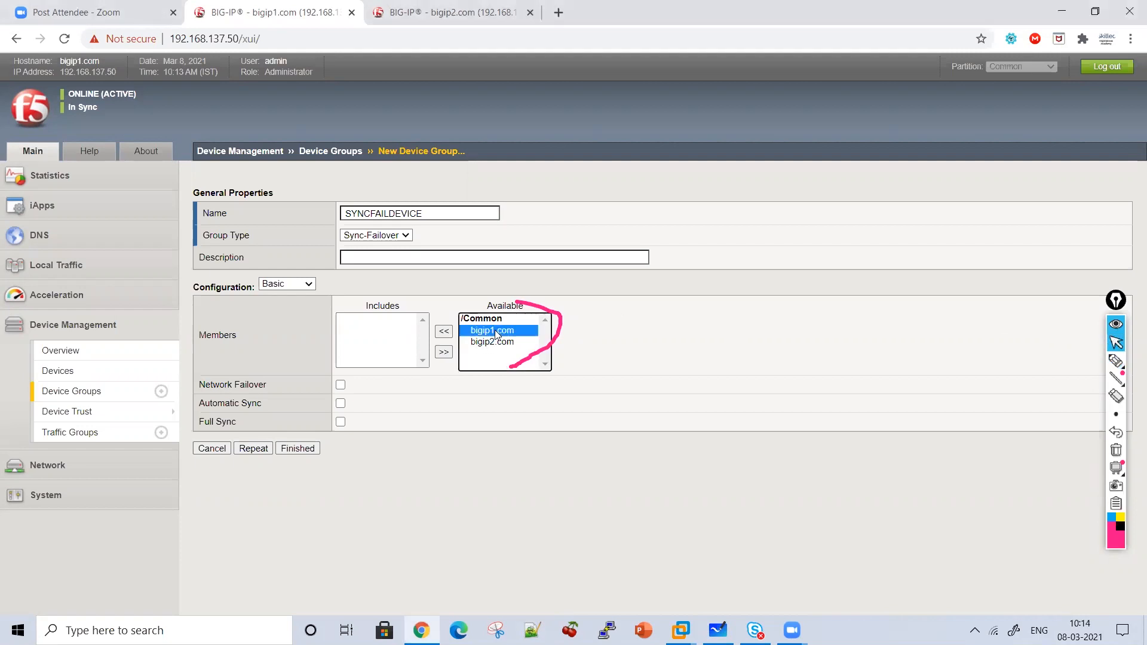
click(444, 331)
click(489, 333)
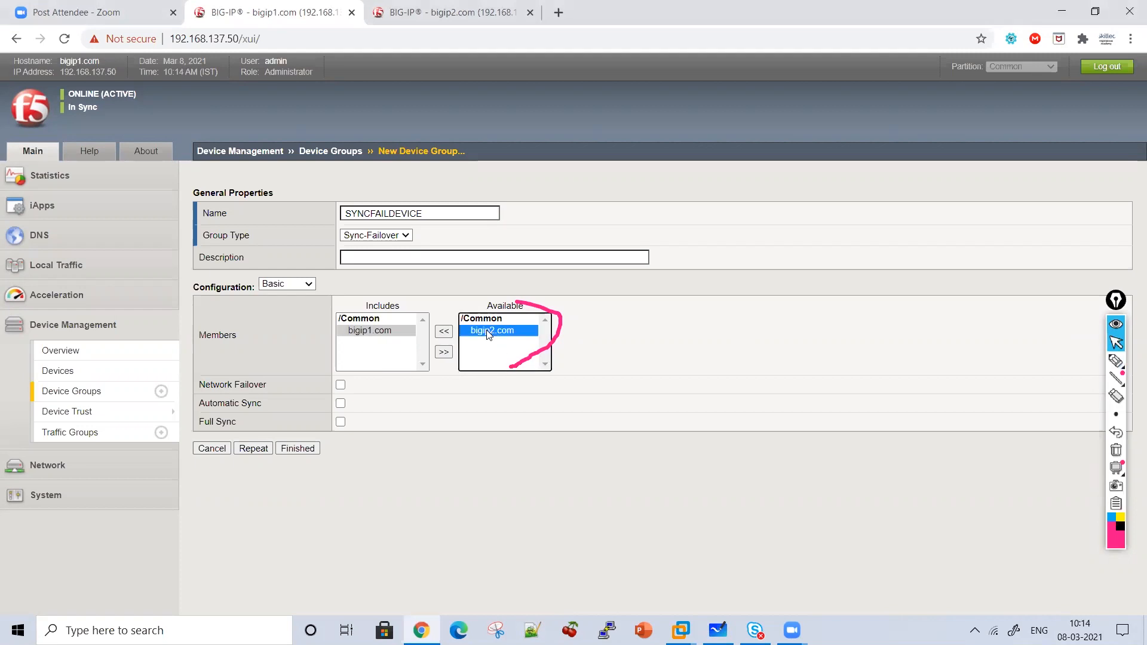
click(444, 331)
click(1115, 361)
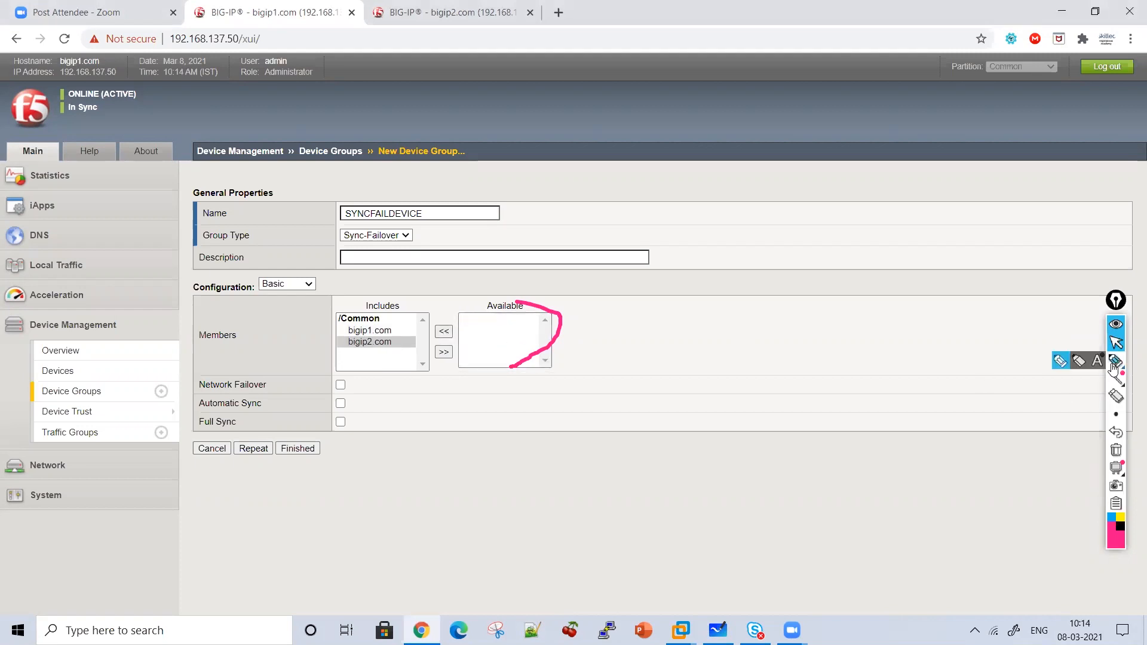
Bracket the failover options, underline Network Failover, and handwrite 'Network Failover' on the form.
mouse_move(383, 379)
mouse_down()
mouse_move(430, 402)
mouse_move(361, 432)
mouse_up()
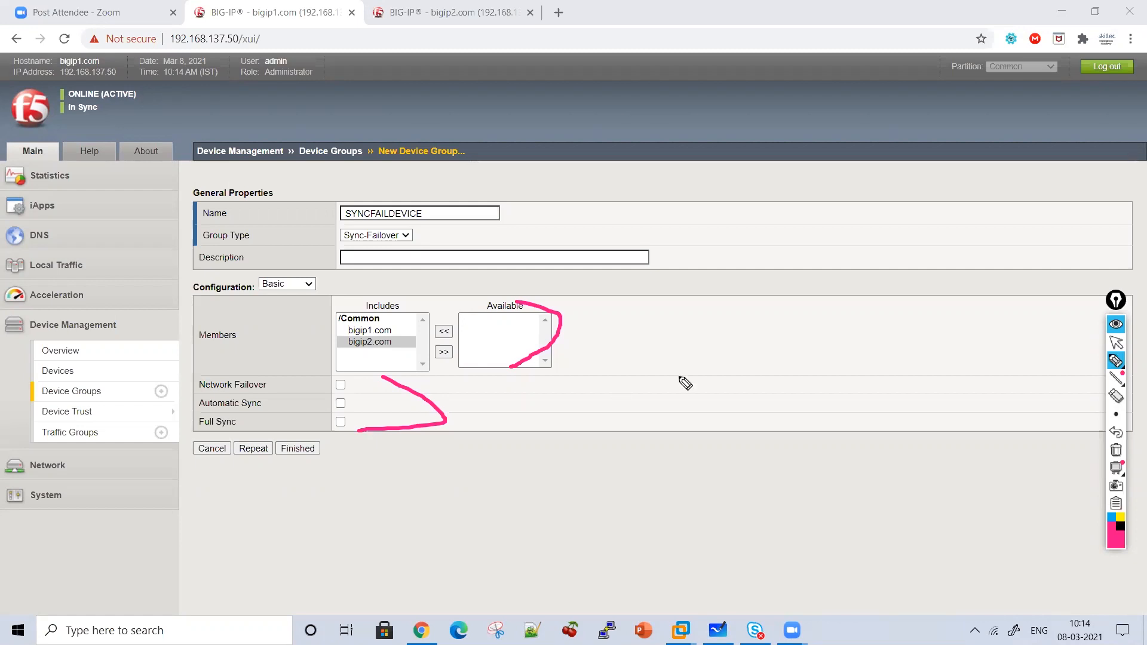
drag(283, 386, 309, 392)
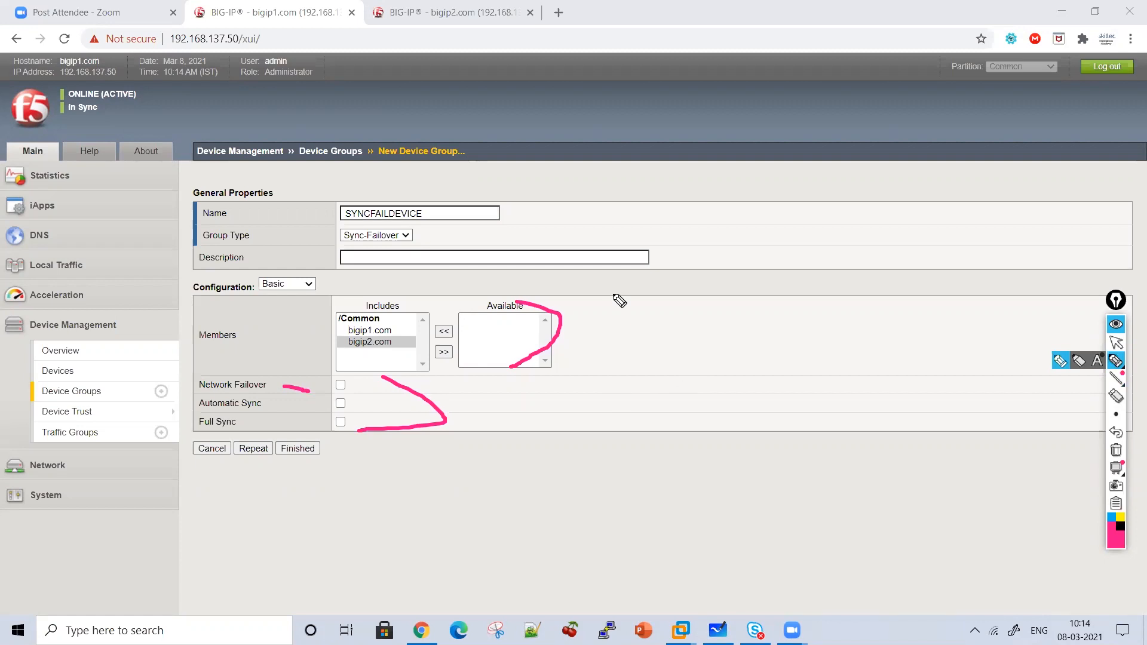
mouse_move(687, 292)
mouse_down()
mouse_move(713, 246)
mouse_move(765, 282)
mouse_up()
mouse_move(790, 246)
mouse_down()
mouse_move(787, 275)
mouse_move(855, 270)
mouse_move(881, 285)
mouse_move(900, 263)
mouse_move(926, 287)
mouse_move(859, 251)
mouse_up()
drag(697, 309, 681, 358)
drag(689, 310, 714, 306)
drag(696, 330, 752, 346)
click(759, 312)
drag(775, 303, 777, 344)
mouse_move(809, 330)
mouse_down()
mouse_move(812, 344)
mouse_move(843, 323)
mouse_move(874, 353)
mouse_up()
drag(890, 352, 903, 323)
mouse_move(741, 405)
mouse_down()
mouse_move(762, 405)
mouse_move(777, 423)
mouse_up()
Handwrite 'vs Serial Failover' beneath the Network Failover note.
mouse_move(638, 450)
mouse_down()
mouse_move(626, 486)
mouse_move(675, 485)
mouse_move(708, 460)
mouse_up()
mouse_move(715, 453)
mouse_down()
mouse_move(716, 464)
mouse_move(768, 478)
mouse_up()
drag(795, 439, 811, 478)
drag(681, 507, 625, 561)
drag(656, 523, 704, 541)
drag(711, 529, 714, 537)
mouse_move(741, 501)
mouse_down()
mouse_move(739, 542)
mouse_move(767, 526)
mouse_up()
mouse_move(780, 520)
mouse_down()
mouse_move(828, 538)
mouse_move(861, 519)
mouse_up()
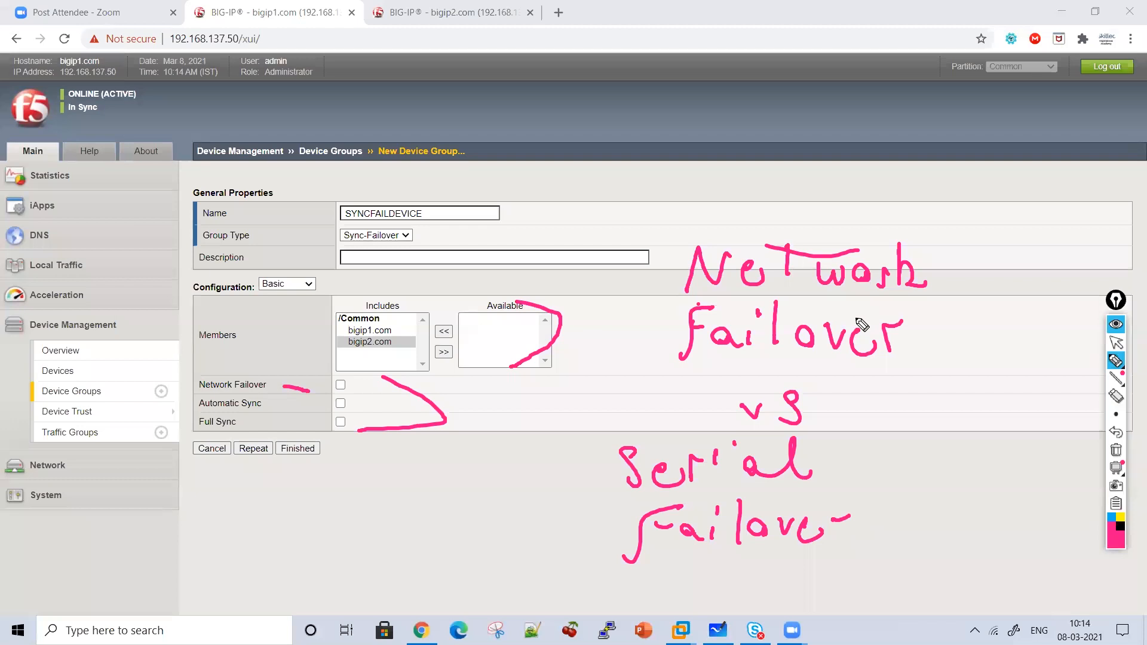
Bracket the note and write an underlined 'Heartbeat' above it pointing down.
mouse_move(906, 202)
mouse_down()
mouse_move(929, 361)
mouse_move(914, 376)
mouse_up()
mouse_move(700, 169)
mouse_down()
mouse_move(704, 209)
mouse_move(731, 202)
mouse_up()
mouse_move(605, 123)
mouse_down()
mouse_move(612, 168)
mouse_move(633, 160)
mouse_up()
mouse_move(609, 157)
mouse_down()
mouse_move(720, 135)
mouse_move(903, 150)
mouse_up()
drag(611, 174, 789, 162)
drag(744, 197, 615, 202)
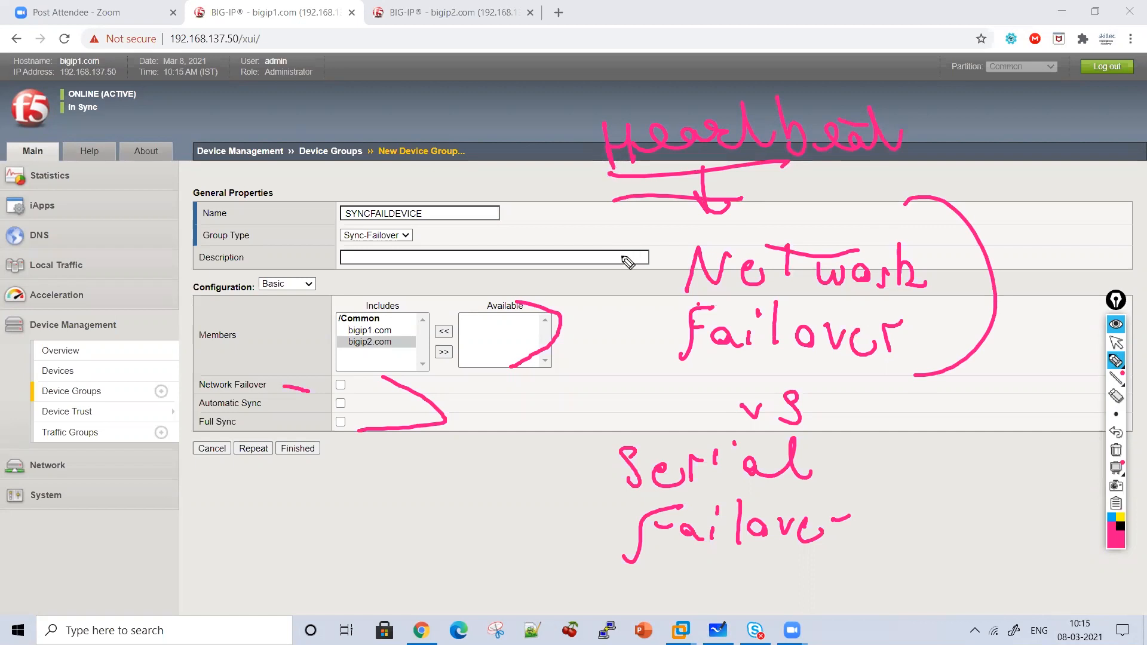
click(1117, 342)
Clear the screen ink and switch to Microsoft Whiteboard with the pink pen.
click(718, 630)
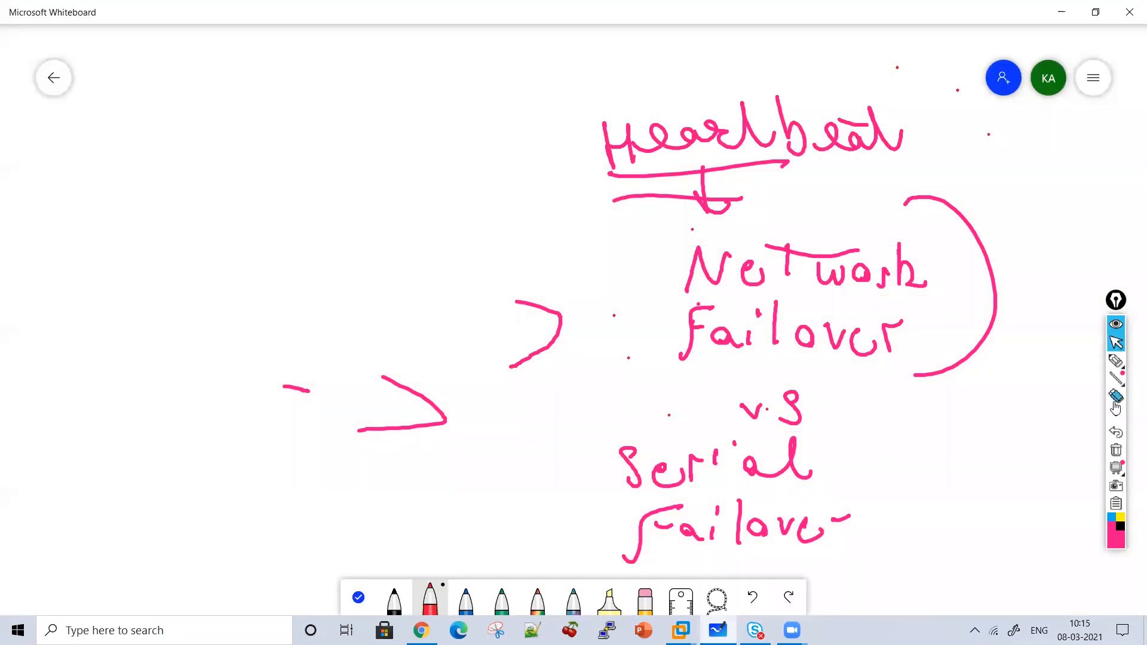
click(1116, 450)
click(25, 6)
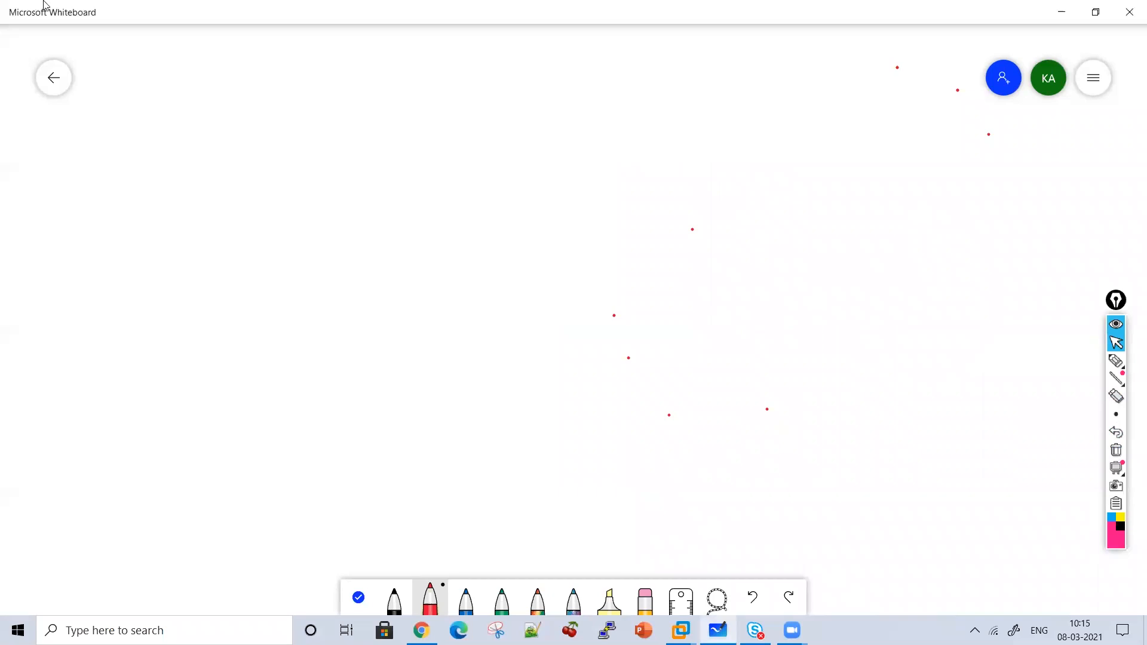
click(1116, 361)
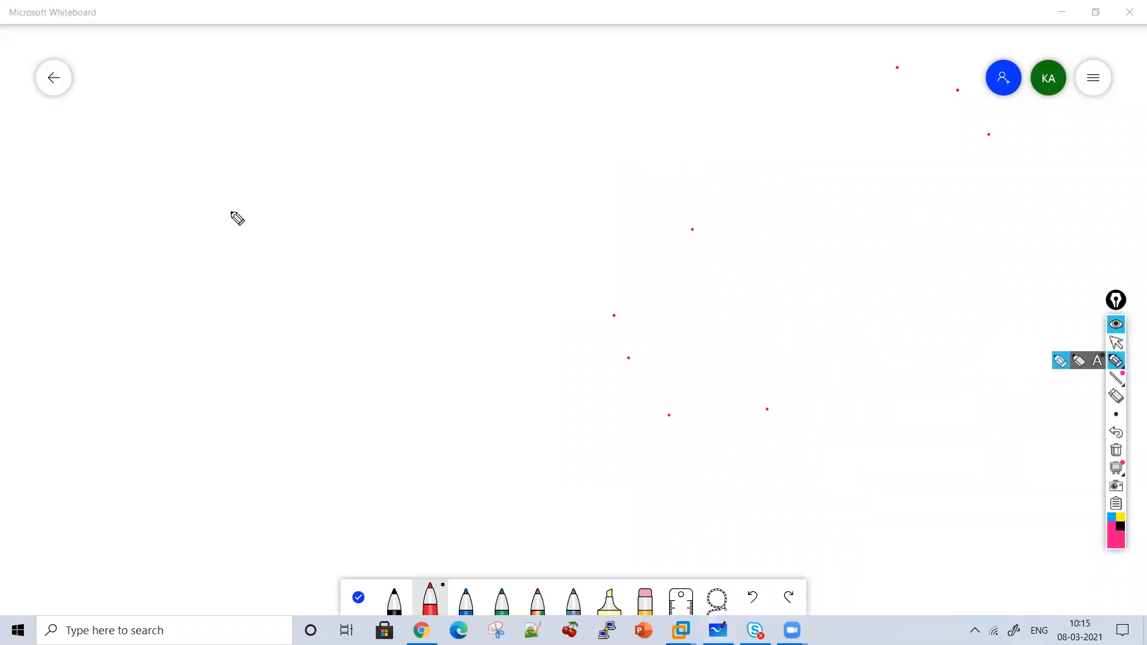
Write 'Network Failover' and 'Serial Failover' headings separated by a dividing line.
mouse_move(227, 154)
mouse_down()
mouse_move(257, 120)
mouse_move(298, 153)
mouse_move(402, 123)
mouse_move(451, 129)
mouse_up()
mouse_move(291, 190)
mouse_down()
mouse_move(285, 212)
mouse_move(320, 223)
mouse_move(356, 182)
mouse_move(404, 210)
mouse_move(507, 178)
mouse_up()
drag(556, 57, 627, 459)
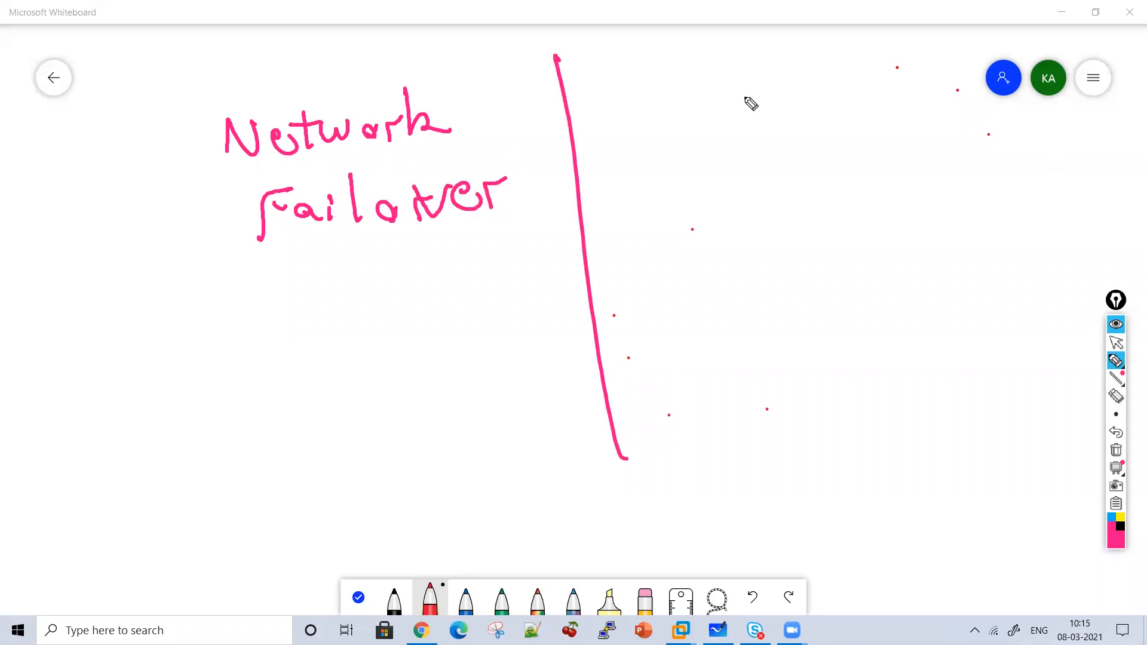
drag(717, 65, 685, 107)
mouse_move(743, 88)
mouse_down()
mouse_move(733, 89)
mouse_move(742, 89)
mouse_up()
mouse_move(764, 102)
mouse_down()
mouse_move(776, 88)
mouse_move(837, 106)
mouse_up()
click(796, 70)
drag(844, 102, 871, 119)
drag(733, 150, 726, 195)
drag(737, 157, 824, 178)
click(807, 145)
mouse_move(856, 163)
mouse_down()
mouse_move(889, 156)
mouse_move(907, 174)
mouse_up()
drag(914, 155, 915, 177)
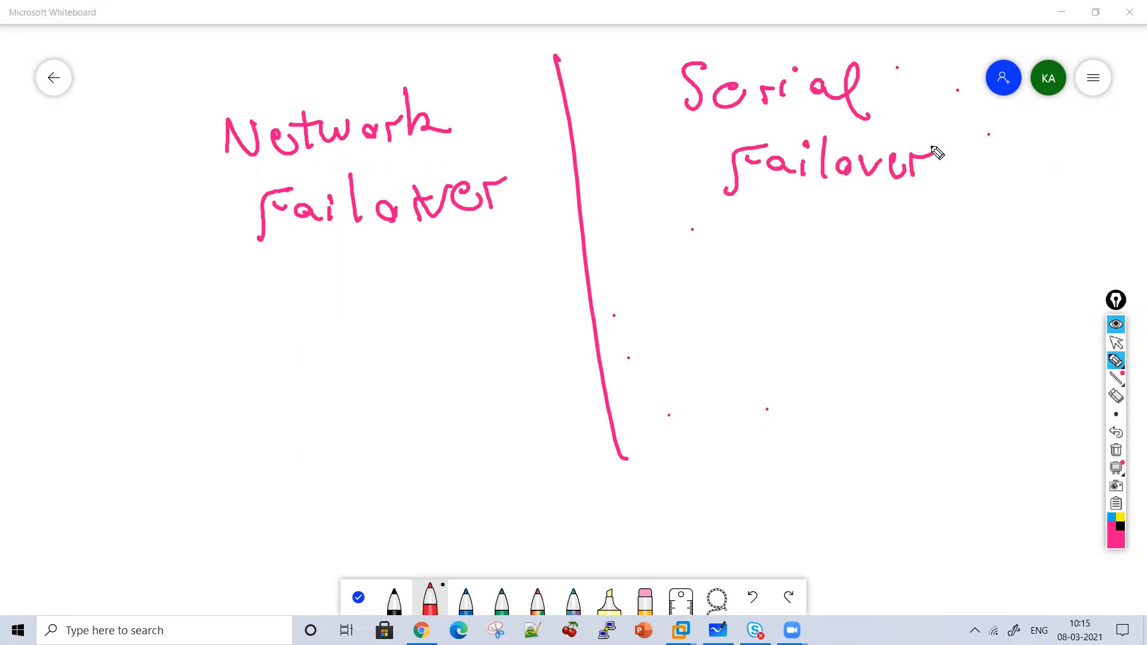
Draw FS1 and FS2 bubbles under Network Failover, linked by arrows from FS1 to FS2.
mouse_move(151, 280)
mouse_down()
mouse_move(179, 400)
mouse_move(172, 297)
mouse_up()
mouse_move(149, 319)
mouse_down()
mouse_move(133, 362)
mouse_move(159, 323)
mouse_up()
drag(183, 316, 180, 347)
drag(202, 317, 208, 350)
drag(412, 270, 506, 375)
drag(446, 281, 508, 376)
mouse_move(393, 322)
mouse_down()
mouse_move(372, 362)
mouse_move(419, 323)
mouse_up()
mouse_move(437, 322)
mouse_down()
mouse_move(435, 352)
mouse_move(501, 352)
mouse_up()
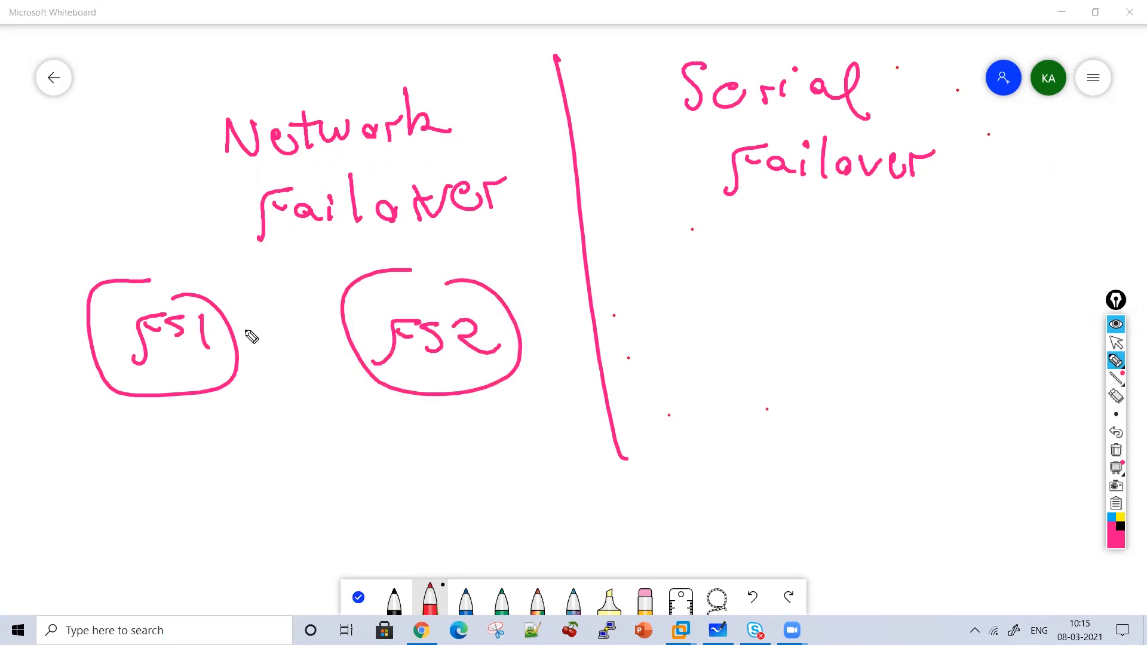
mouse_move(229, 332)
mouse_down()
mouse_move(356, 327)
mouse_move(325, 354)
mouse_up()
mouse_move(242, 366)
mouse_down()
mouse_move(346, 386)
mouse_move(327, 407)
mouse_up()
Annotate with 'Heartbeat', uses IP addresses, 'ICMP Request', and an arrow underlining Network.
mouse_move(143, 431)
mouse_down()
mouse_move(156, 473)
mouse_move(325, 453)
mouse_move(346, 466)
mouse_move(356, 443)
mouse_move(454, 438)
mouse_move(449, 457)
mouse_up()
mouse_move(167, 535)
mouse_down()
mouse_move(281, 525)
mouse_move(322, 502)
mouse_move(374, 527)
mouse_move(409, 509)
mouse_move(430, 545)
mouse_move(504, 496)
mouse_move(520, 530)
mouse_move(609, 492)
mouse_move(674, 523)
mouse_move(717, 505)
mouse_up()
mouse_move(230, 265)
mouse_down()
mouse_move(248, 290)
mouse_move(302, 287)
mouse_move(325, 269)
mouse_move(418, 272)
mouse_move(387, 228)
mouse_move(470, 255)
mouse_move(512, 236)
mouse_move(553, 238)
mouse_move(497, 221)
mouse_up()
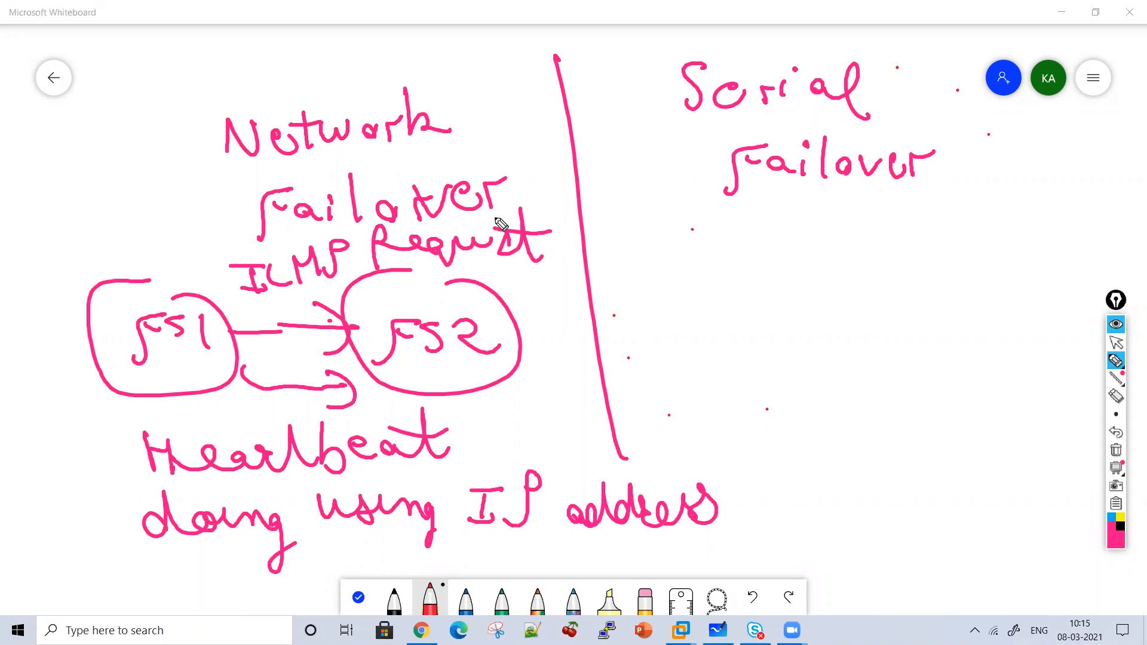
drag(106, 127, 176, 138)
mouse_move(147, 119)
mouse_down()
mouse_move(157, 118)
mouse_move(169, 161)
mouse_up()
drag(194, 160, 392, 160)
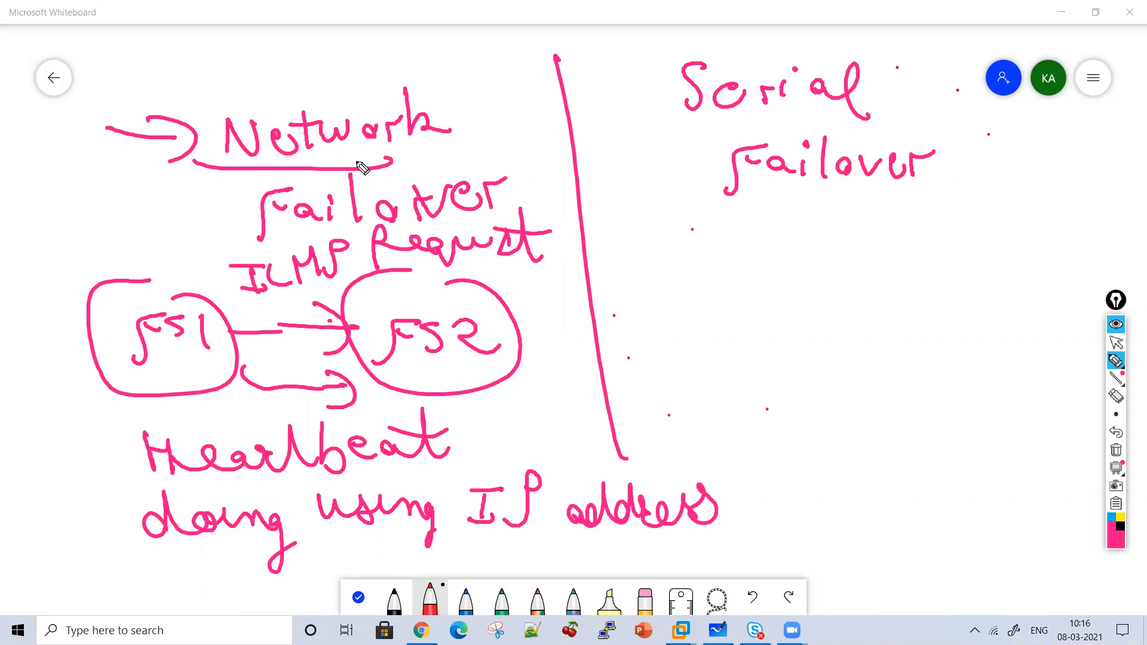
Draw FS1 and FS2 bubbles under Serial Failover joined by two-way arrows.
drag(713, 213, 754, 217)
mouse_move(719, 272)
mouse_down()
mouse_move(760, 357)
mouse_move(753, 285)
mouse_up()
mouse_move(670, 325)
mouse_down()
mouse_move(701, 293)
mouse_move(695, 320)
mouse_up()
drag(740, 287, 742, 335)
mouse_move(903, 276)
mouse_down()
mouse_move(930, 369)
mouse_move(950, 267)
mouse_up()
drag(899, 298, 918, 292)
mouse_move(907, 299)
mouse_down()
mouse_move(892, 334)
mouse_move(995, 329)
mouse_up()
mouse_move(784, 289)
mouse_down()
mouse_move(860, 333)
mouse_move(803, 345)
mouse_up()
Write 'voltage', a circled 50m, 100 m, and 'over special cable' around the serial diagram.
mouse_move(741, 385)
mouse_down()
mouse_move(769, 369)
mouse_move(793, 404)
mouse_up()
mouse_move(832, 354)
mouse_down()
mouse_move(873, 404)
mouse_move(897, 392)
mouse_move(956, 422)
mouse_up()
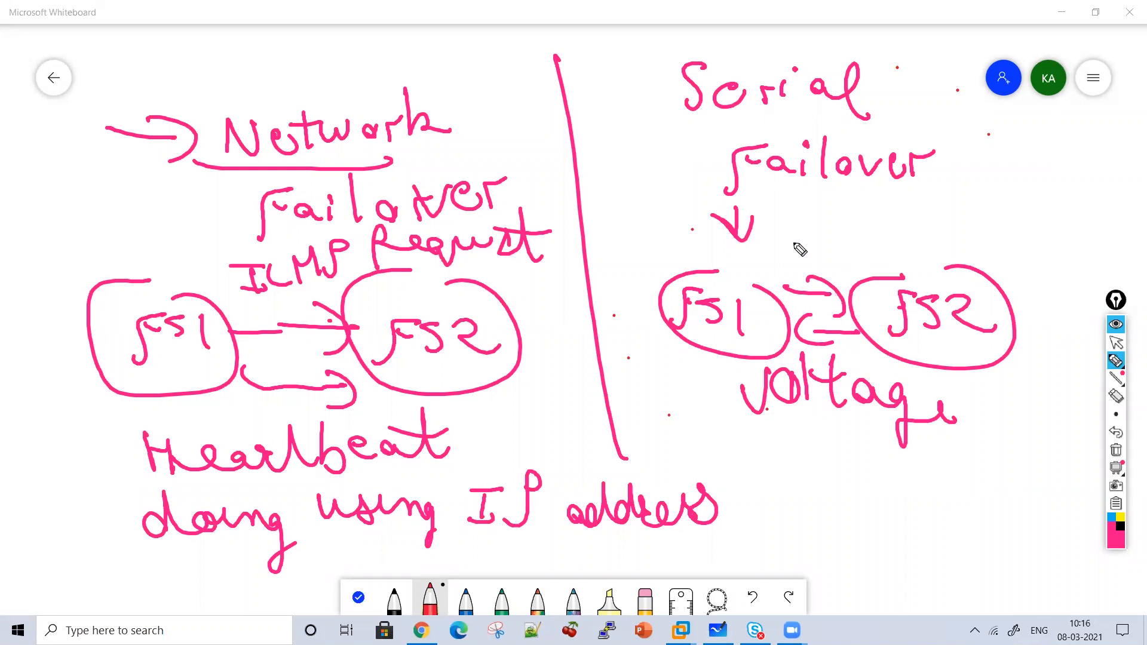
mouse_move(810, 212)
mouse_down()
mouse_move(825, 225)
mouse_move(922, 230)
mouse_move(921, 277)
mouse_up()
drag(895, 189, 914, 263)
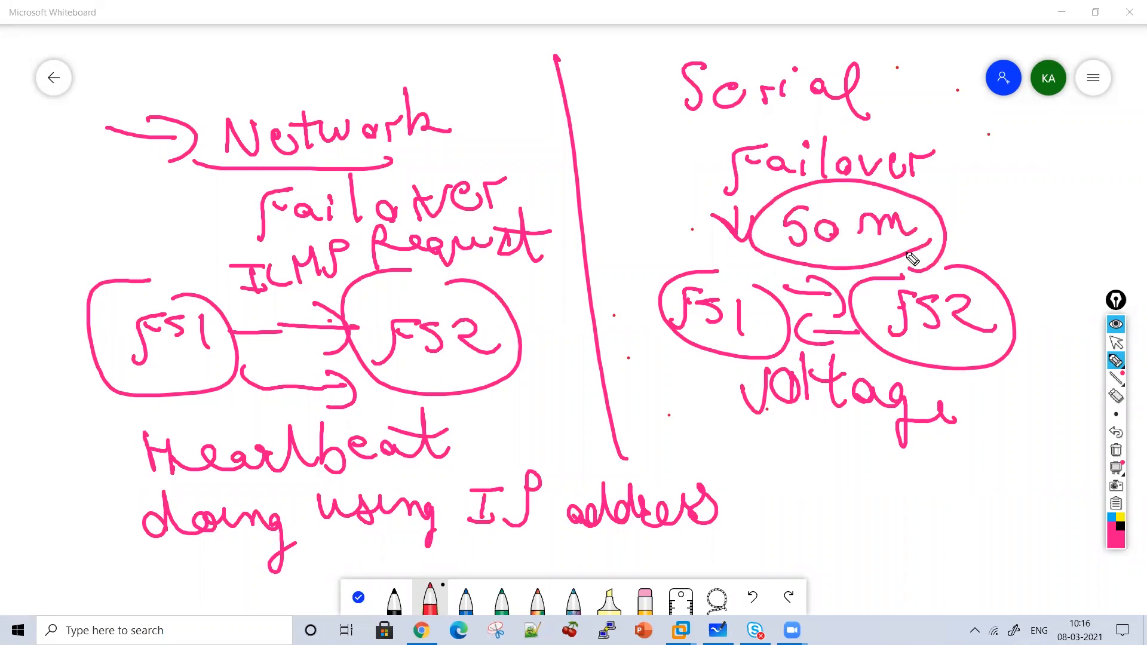
mouse_move(668, 60)
mouse_down()
mouse_move(644, 149)
mouse_move(699, 192)
mouse_up()
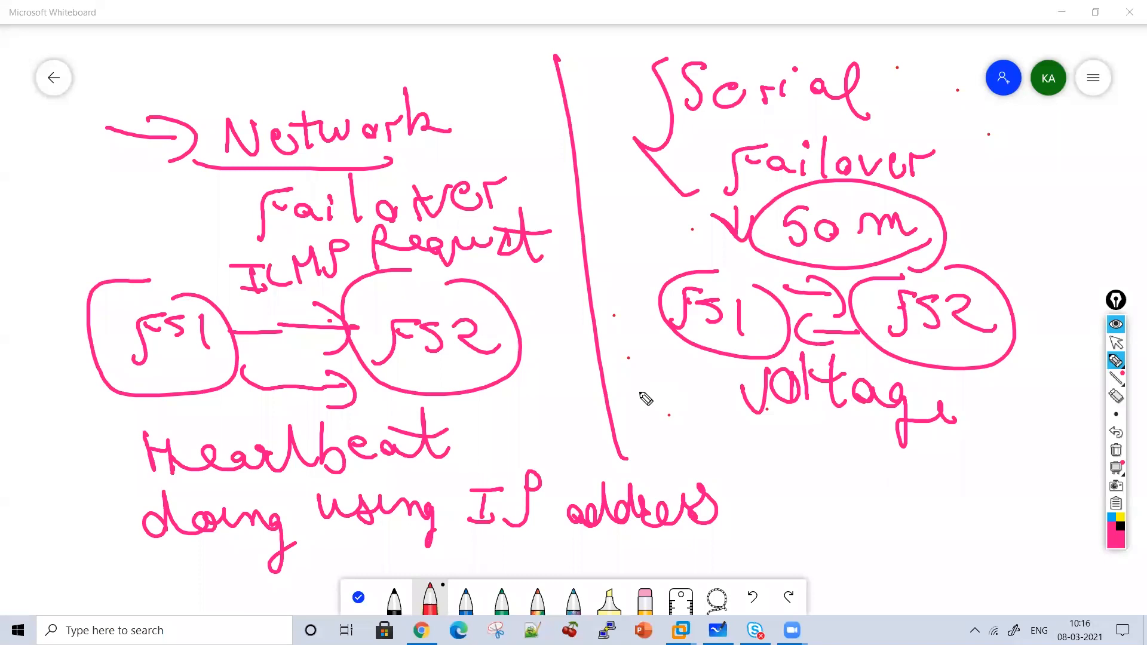
drag(664, 399, 658, 446)
mouse_move(696, 416)
mouse_down()
mouse_move(822, 445)
mouse_move(676, 472)
mouse_up()
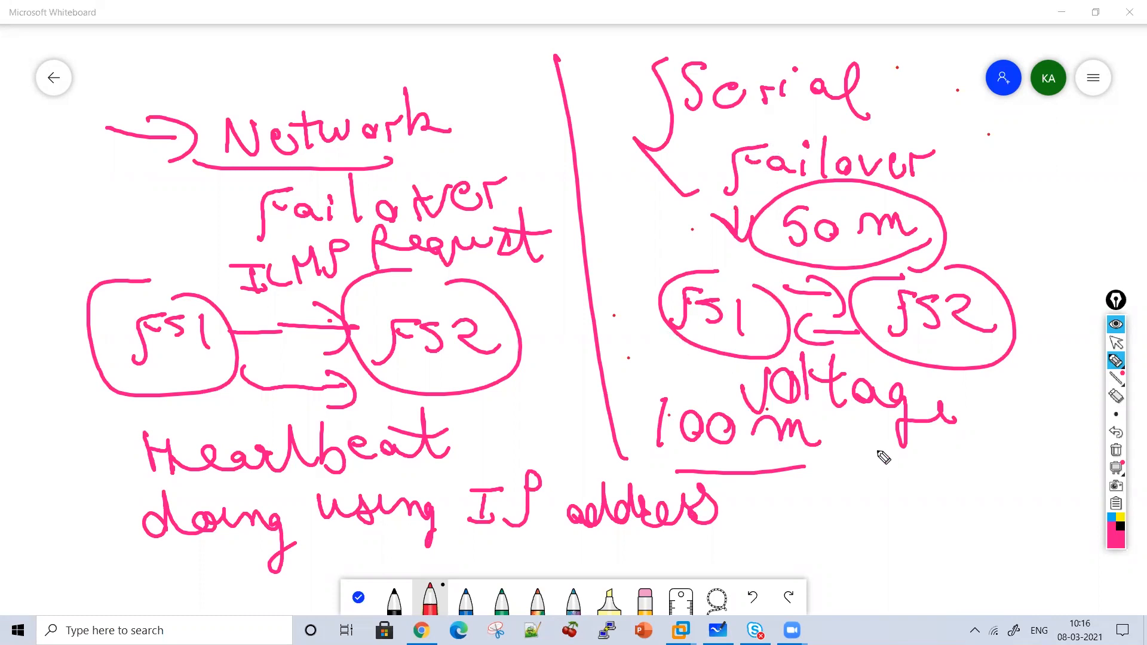
drag(874, 453, 907, 454)
mouse_move(934, 456)
mouse_down()
mouse_move(944, 462)
mouse_move(876, 509)
mouse_move(914, 540)
mouse_move(991, 538)
mouse_up()
mouse_move(950, 583)
mouse_down()
mouse_move(940, 583)
mouse_move(993, 567)
mouse_move(1051, 590)
mouse_up()
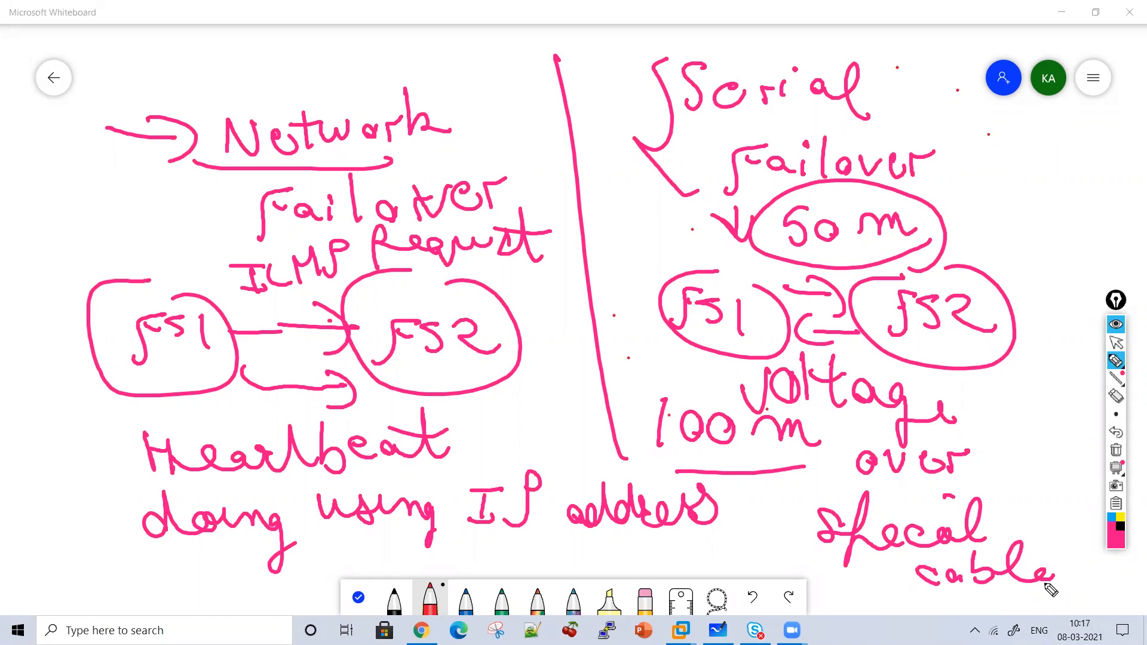
Wipe the serial-failover notes off the whiteboard and return to the BIG-IP window.
click(1117, 452)
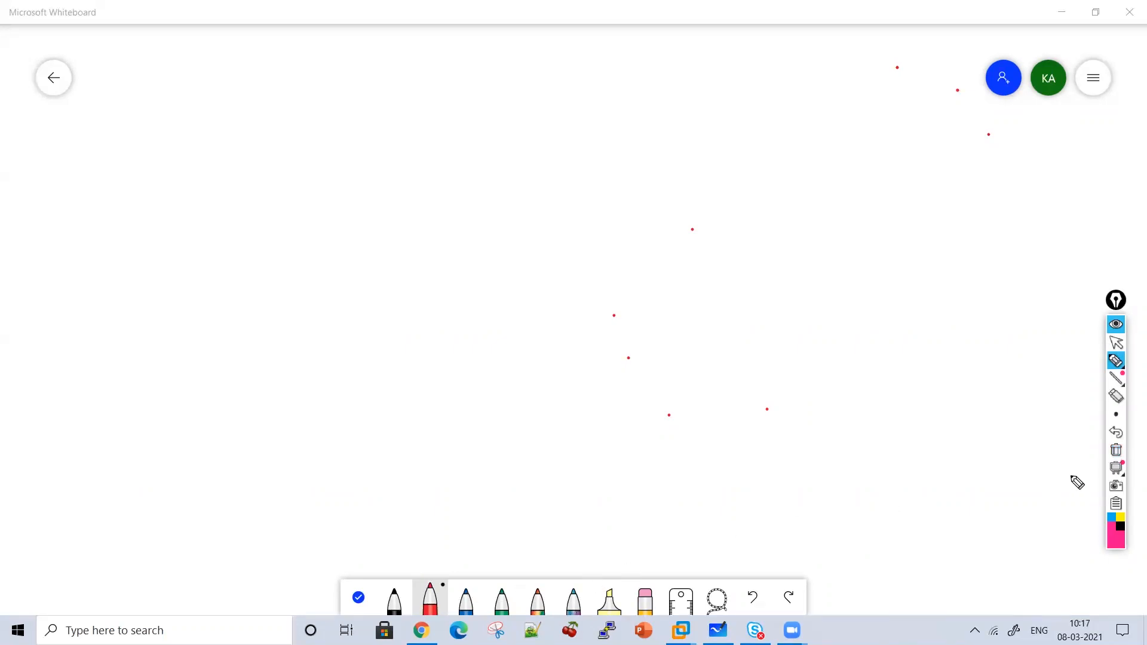
click(1117, 343)
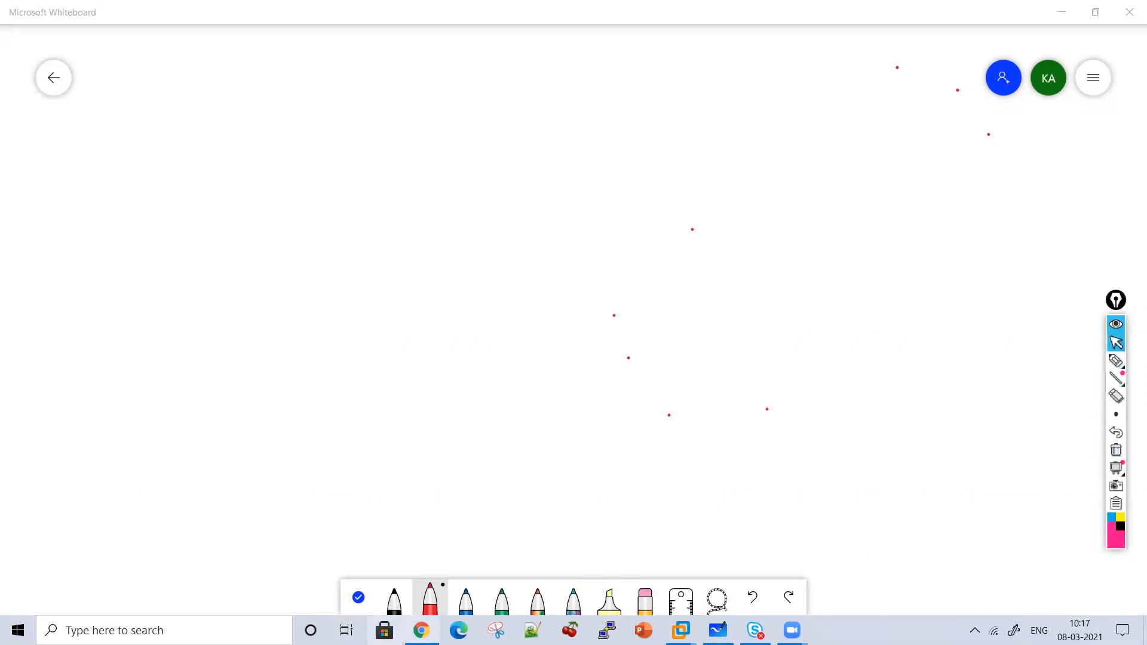
click(421, 630)
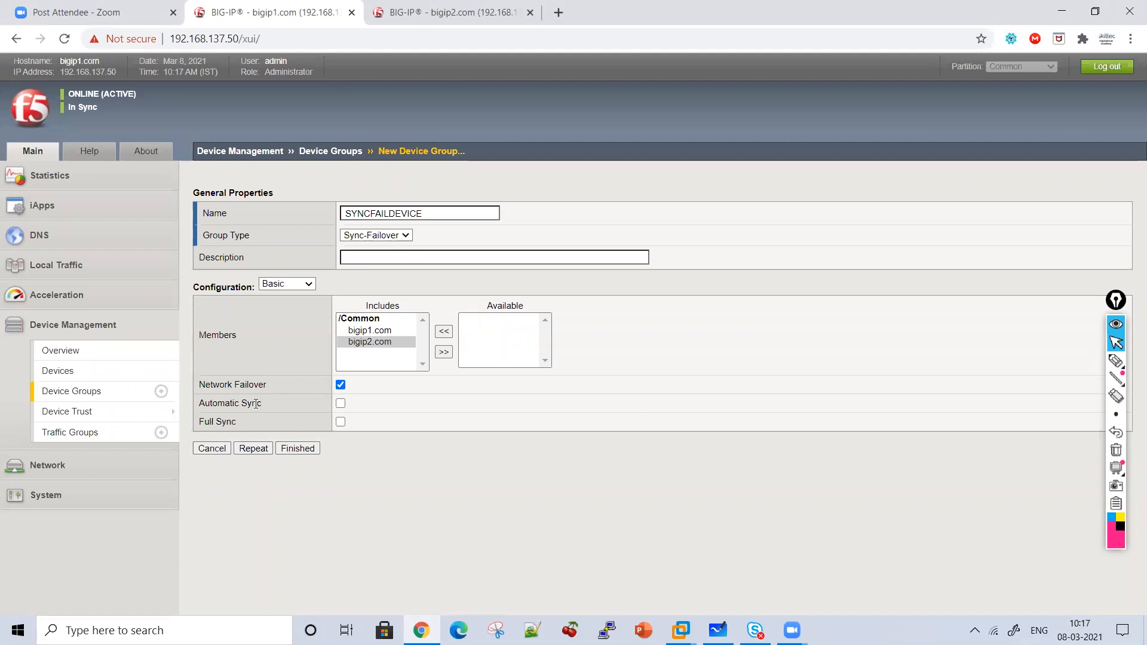
Finish creating SYNCFAILDEVICE and review the device group on bigip2 and bigip1.
click(306, 449)
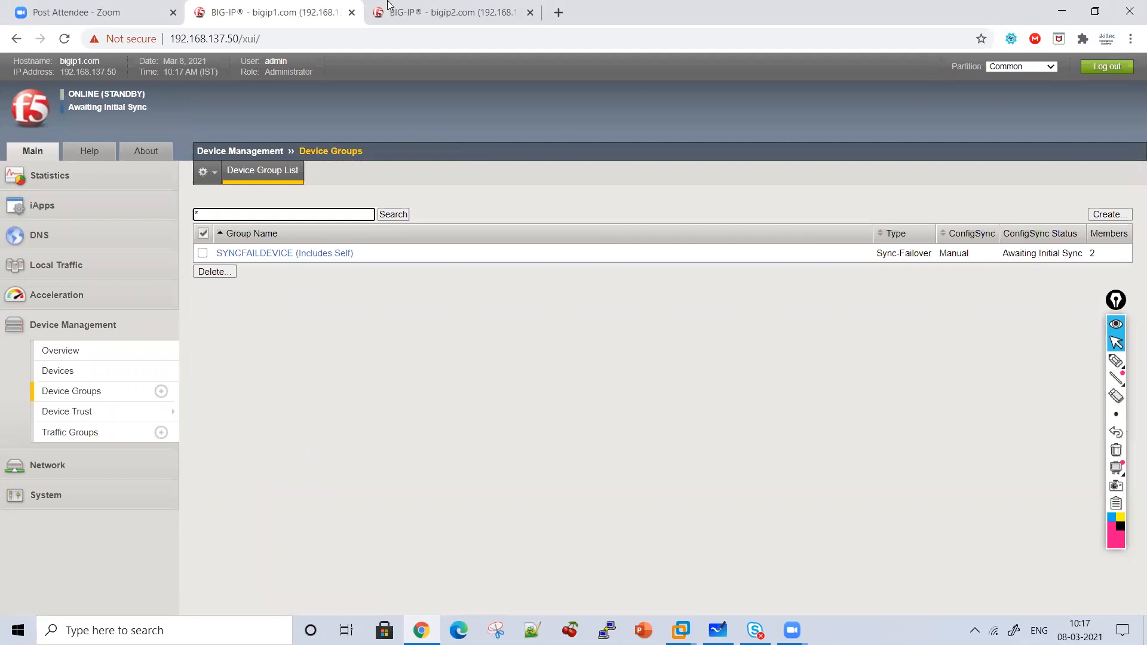
click(412, 11)
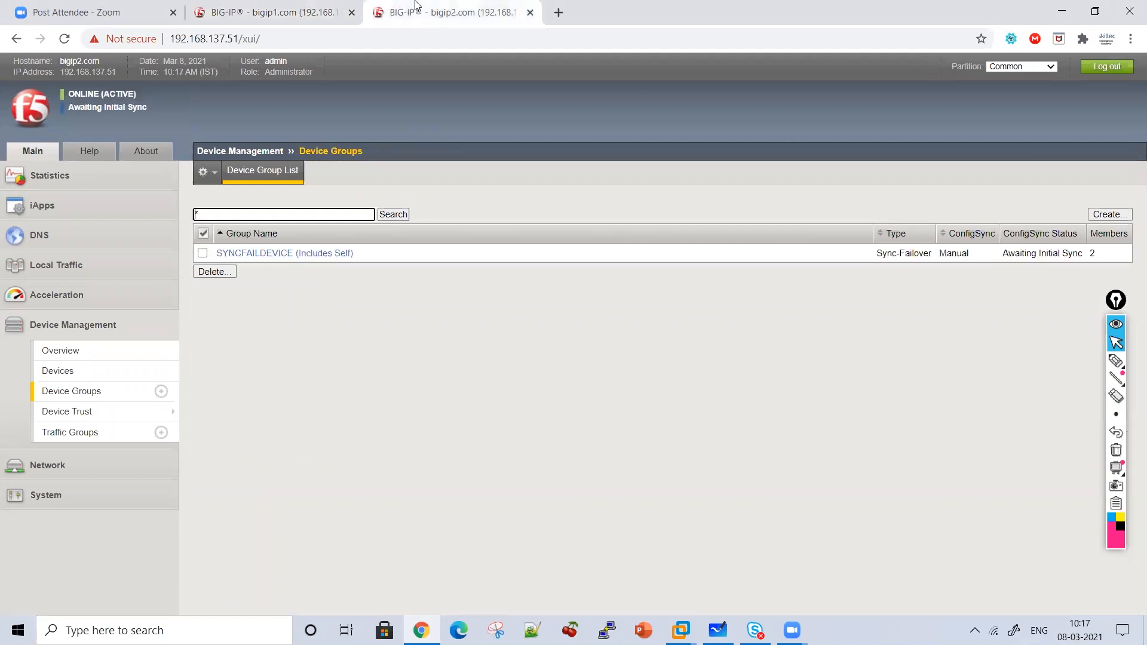
click(68, 393)
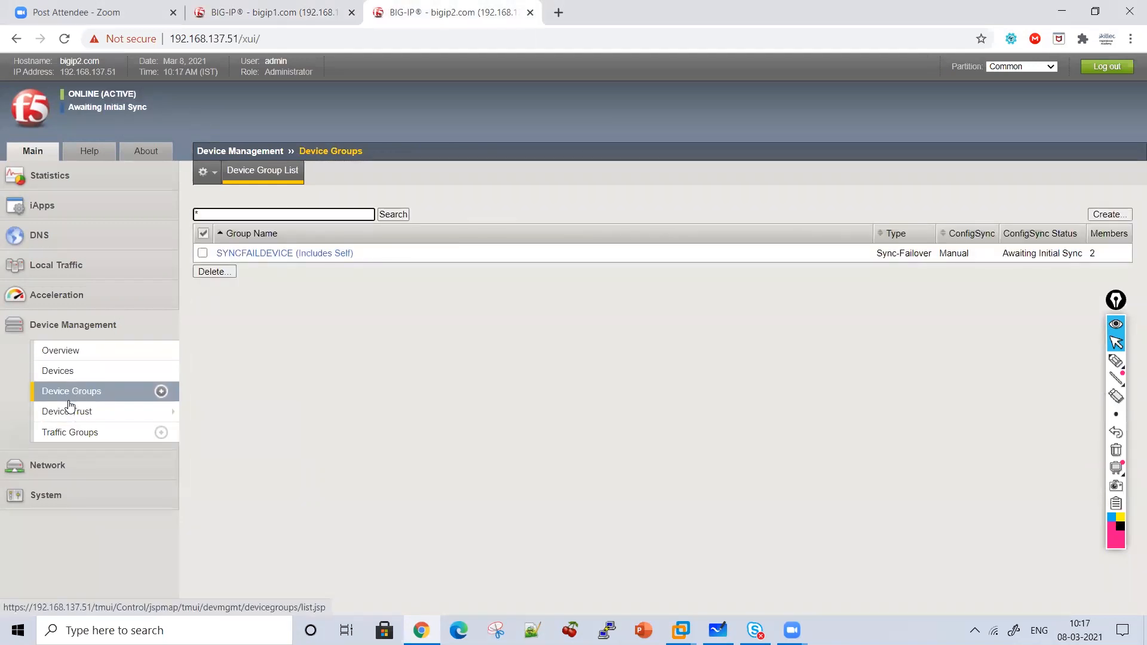
click(70, 406)
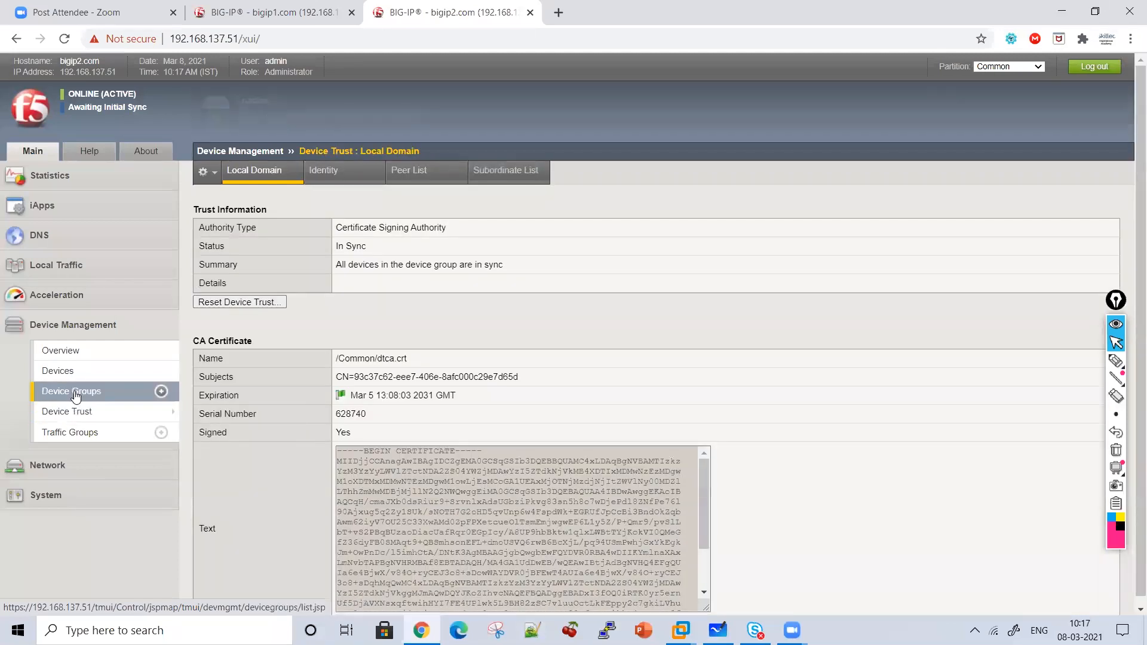
click(74, 394)
click(325, 7)
click(438, 4)
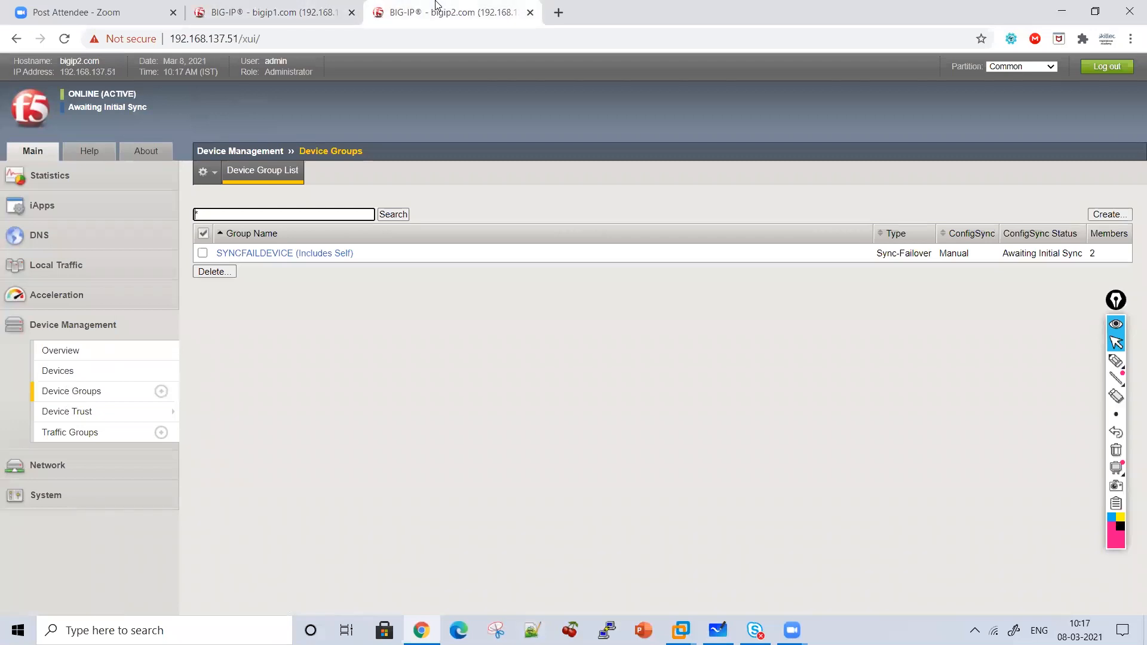
Highlight bigip2's ONLINE (ACTIVE) Awaiting Initial Sync status, then bring up its Traffic Groups list.
click(1116, 361)
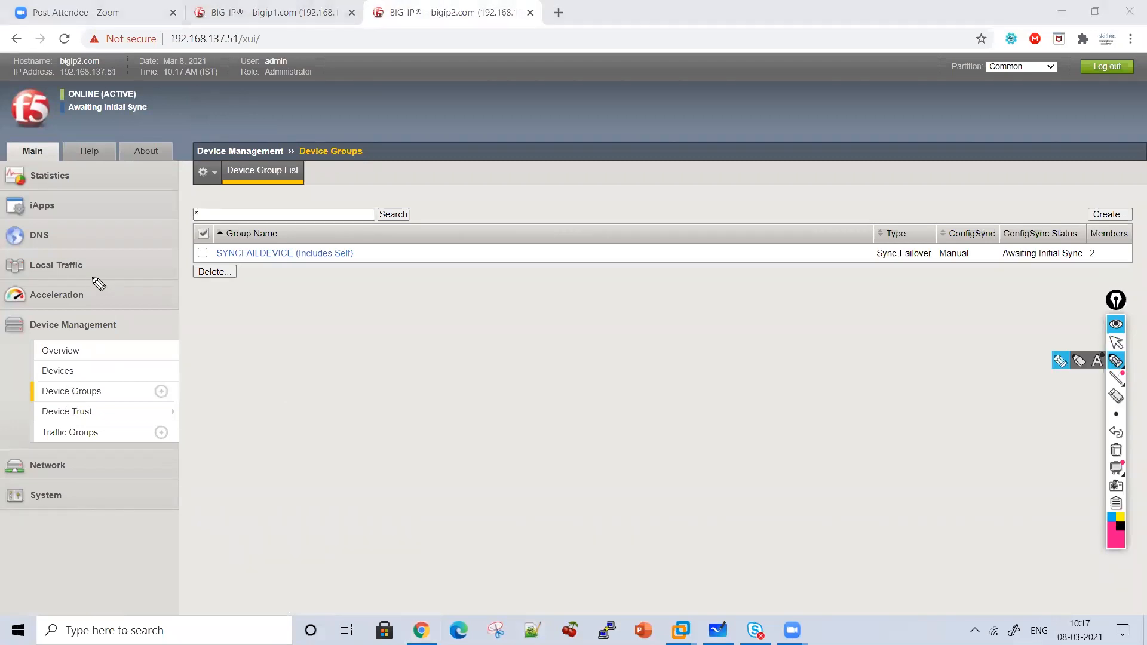
mouse_move(139, 83)
mouse_down()
mouse_move(151, 123)
mouse_move(68, 126)
mouse_up()
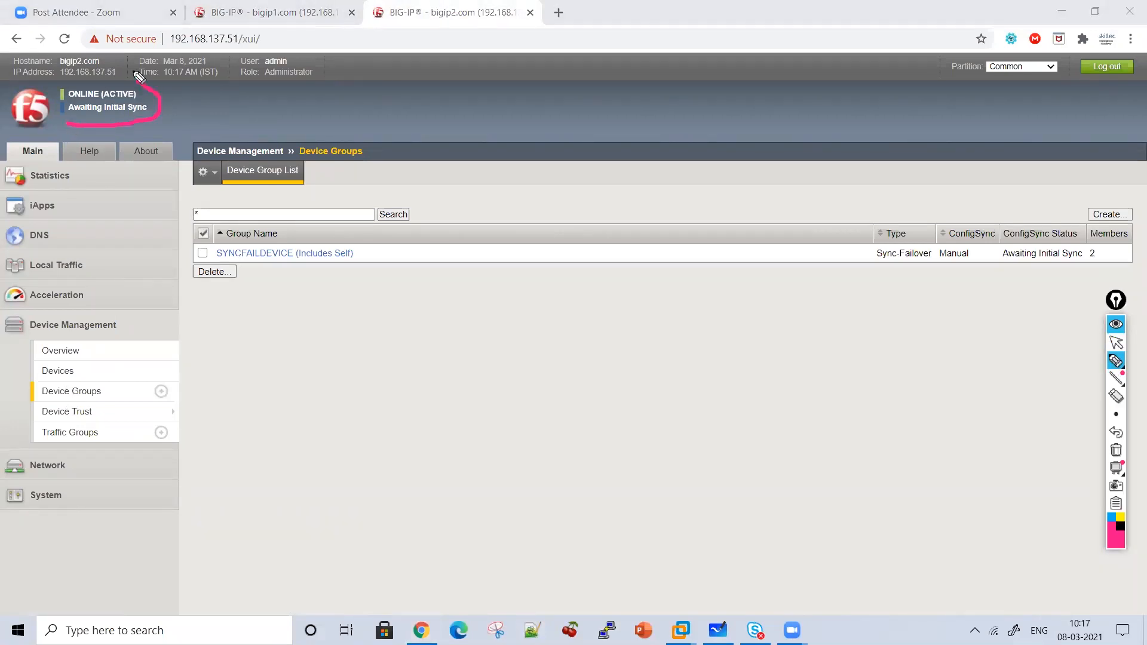
click(1116, 342)
click(294, 7)
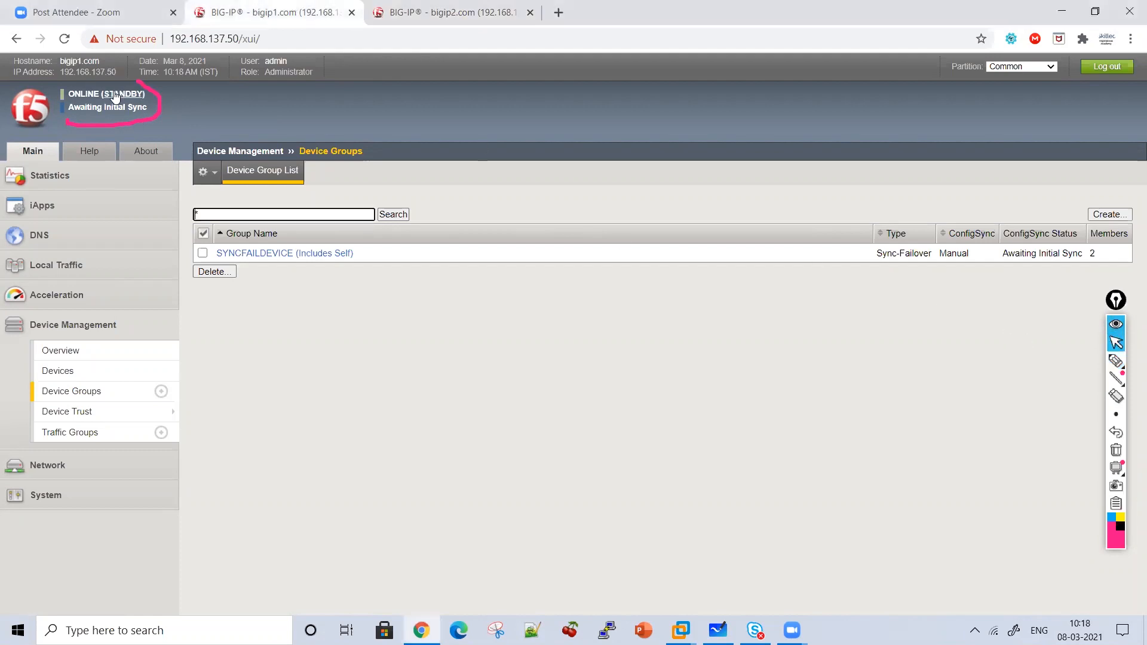
click(422, 6)
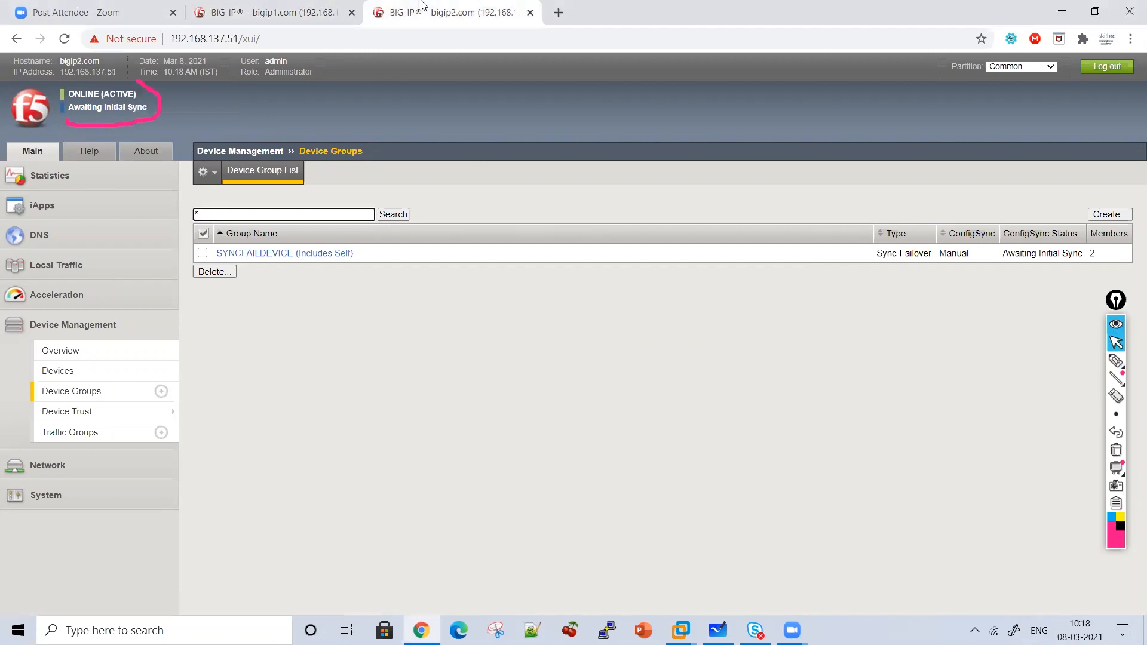
click(98, 371)
click(94, 391)
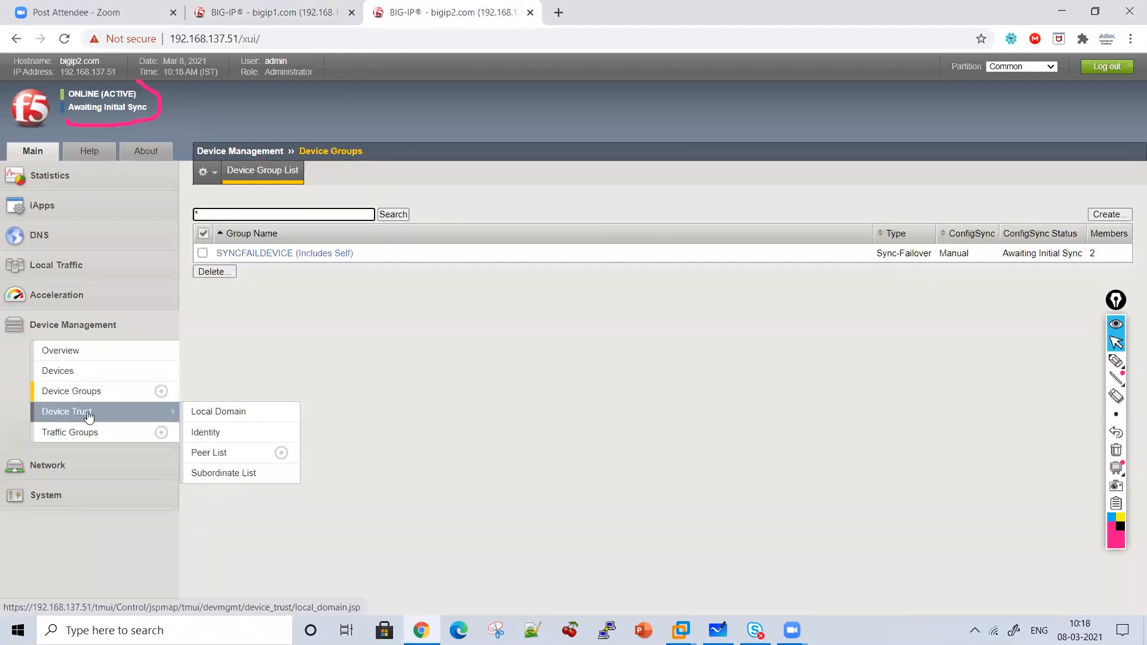
click(90, 412)
click(88, 436)
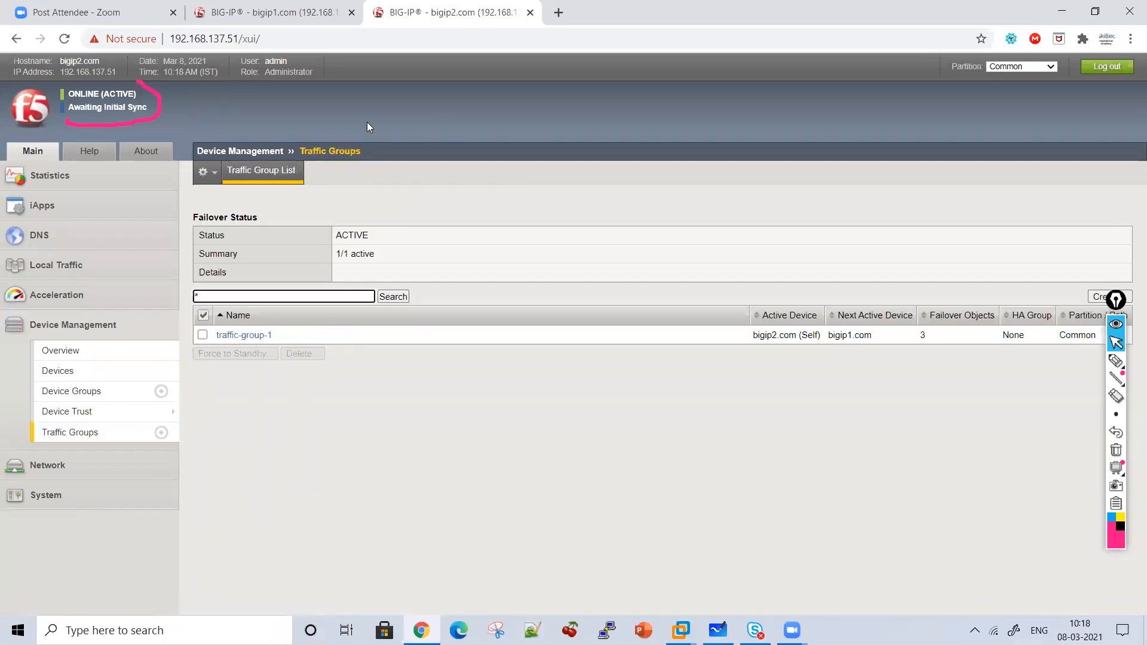
Show traffic-group-1 on bigip2 and highlight its list of floating failover objects.
click(1128, 364)
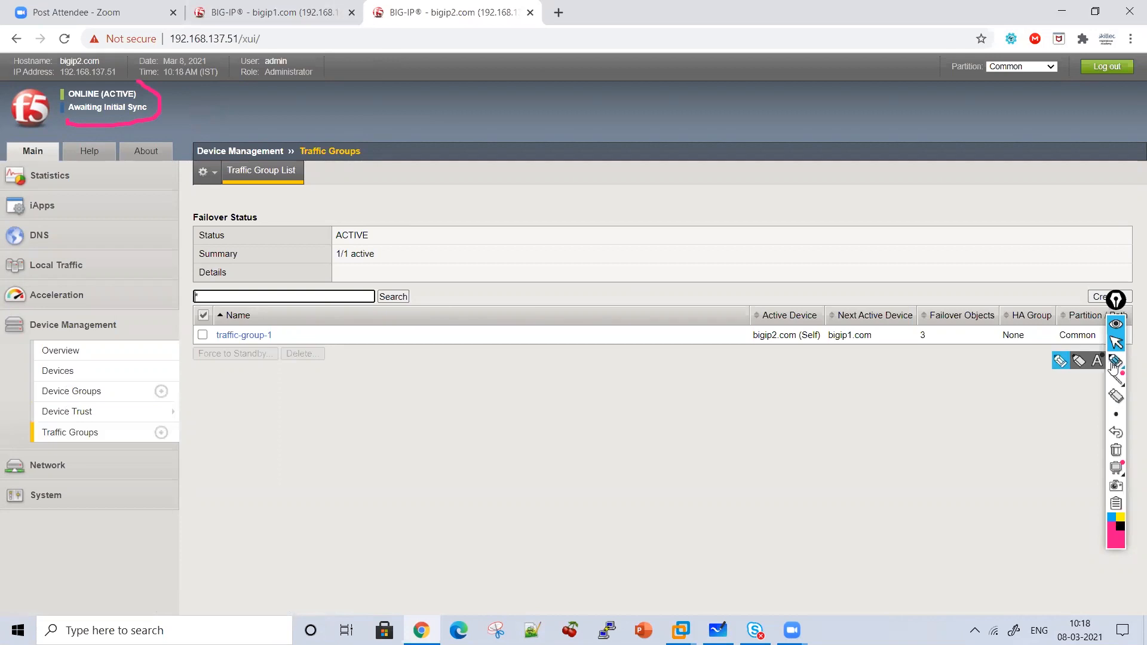
click(1116, 342)
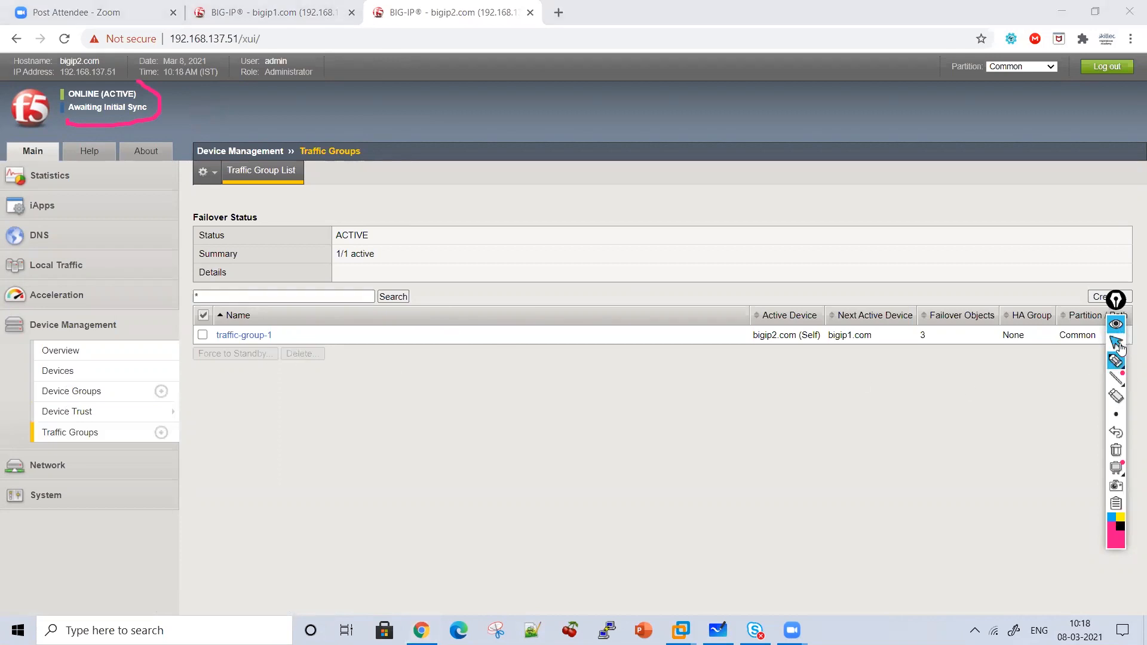
click(263, 339)
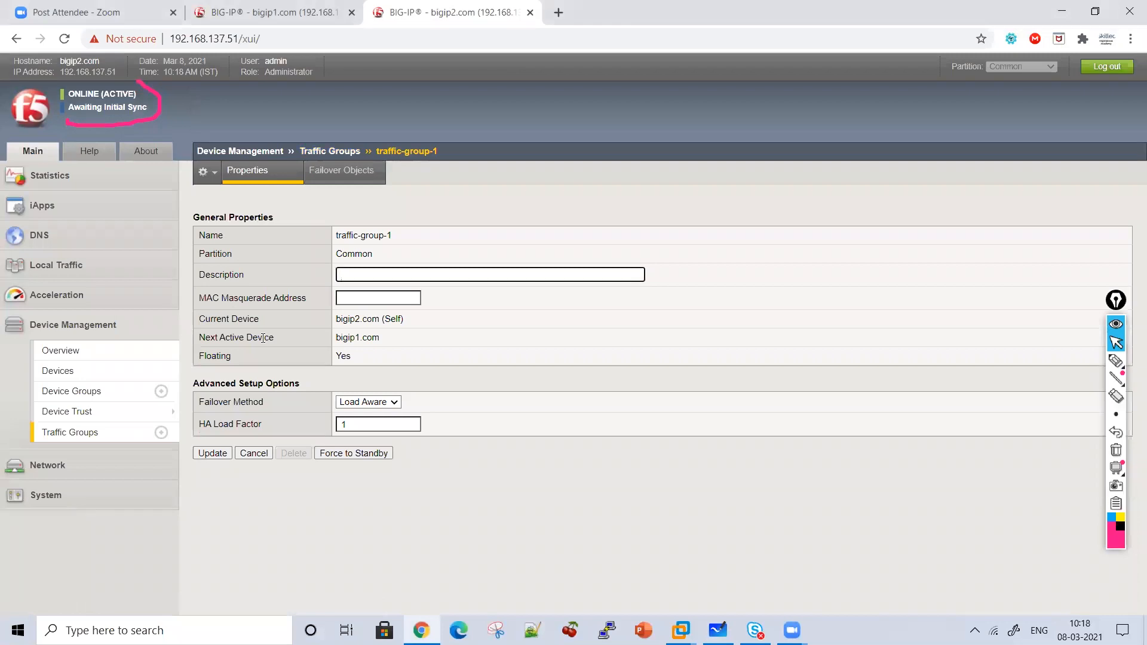
click(336, 170)
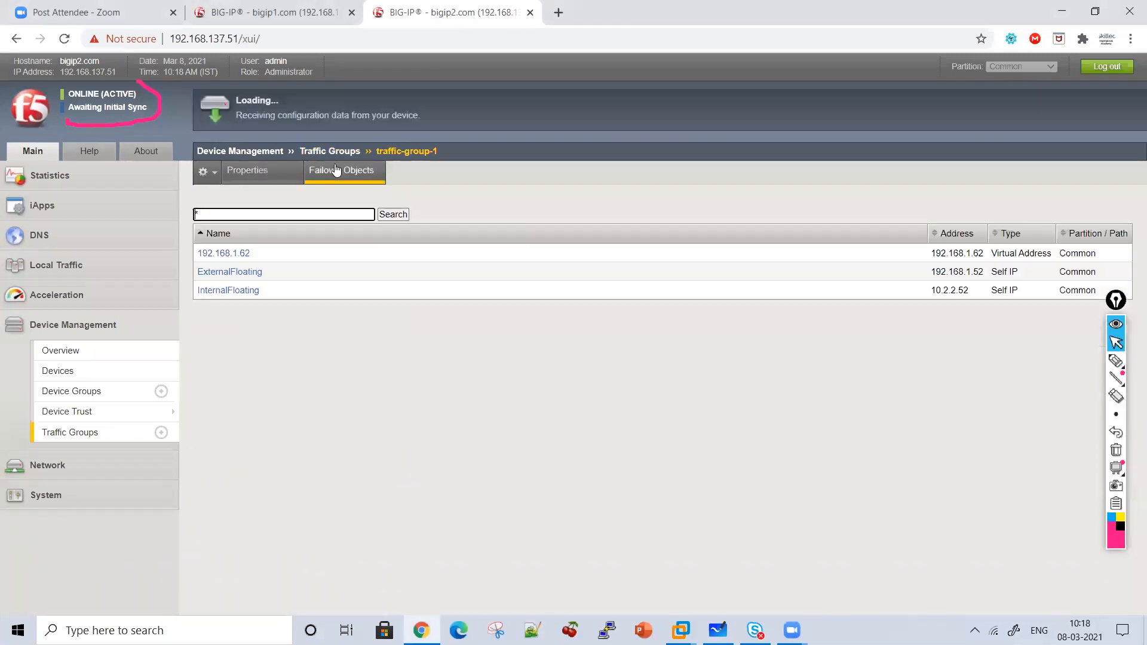
click(1116, 362)
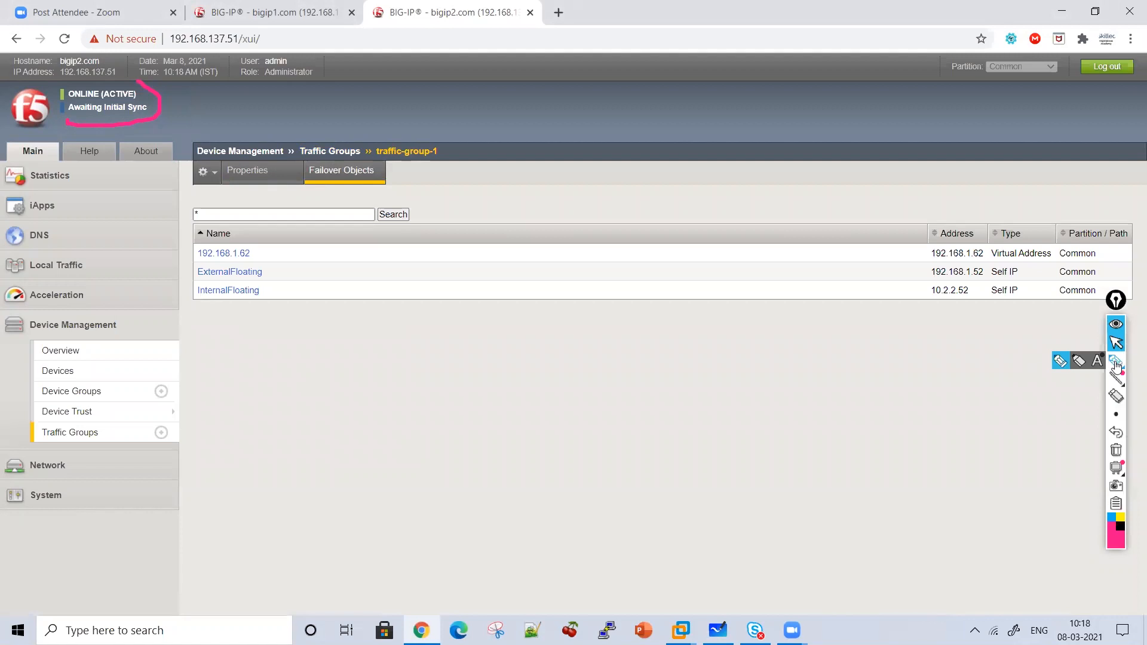
mouse_move(303, 215)
mouse_down()
mouse_move(342, 311)
mouse_move(223, 319)
mouse_up()
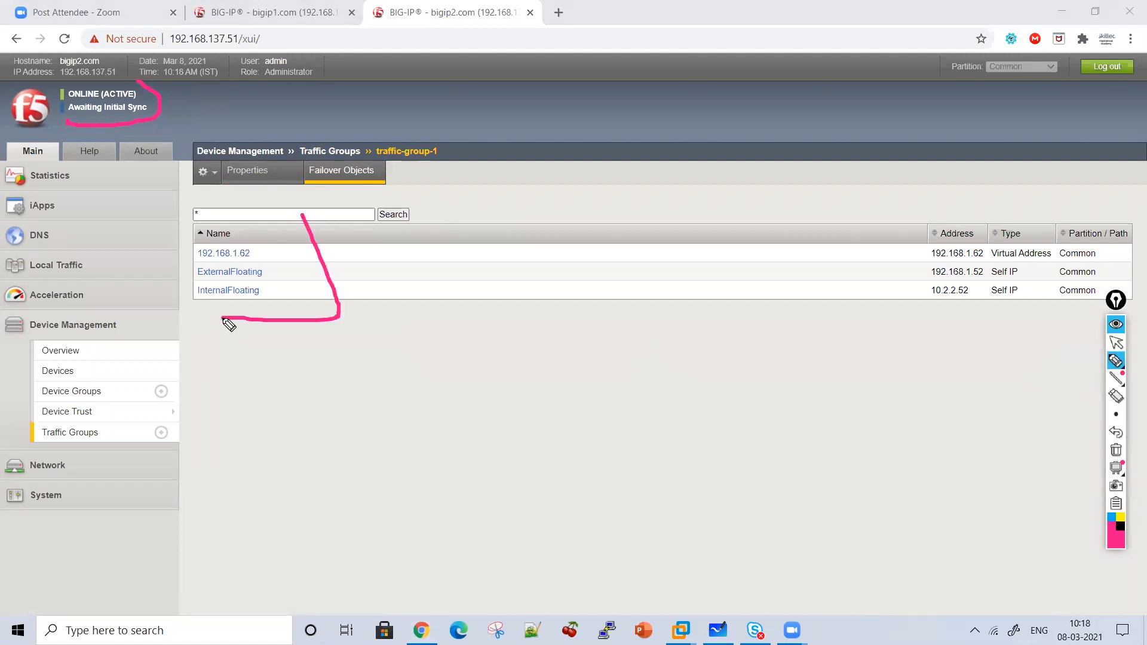
drag(262, 220, 278, 247)
drag(291, 296, 291, 297)
click(1116, 343)
On traffic-group-1's properties, link current device bigip2.com to next active bigip1.com and review the failover methods.
click(287, 184)
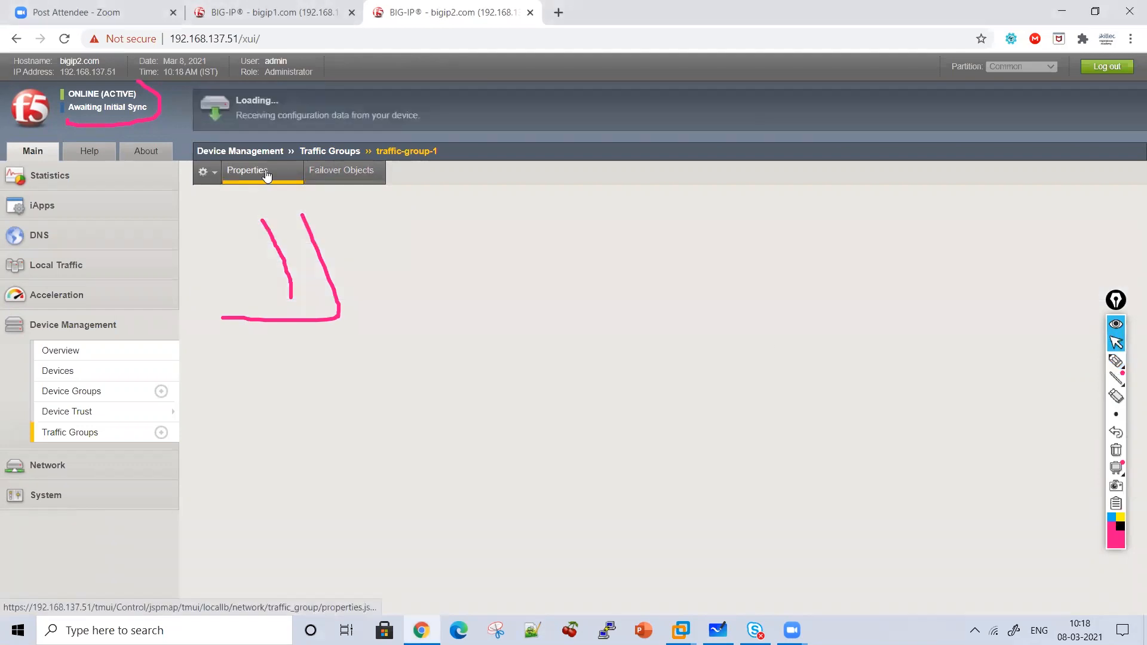
click(1116, 450)
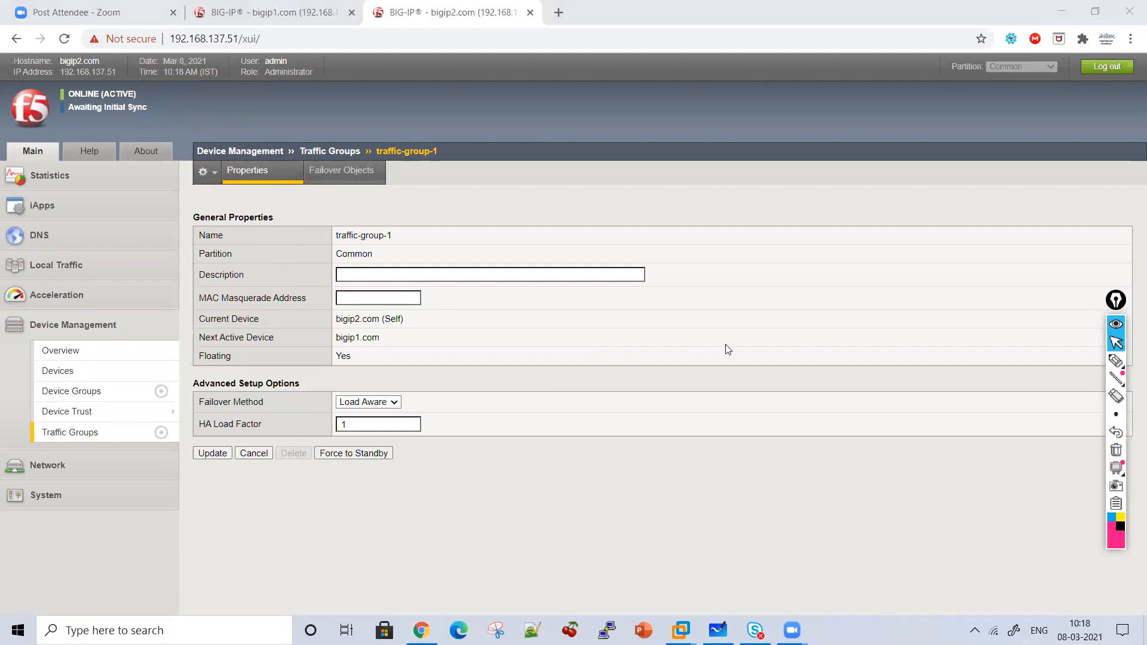
click(1111, 364)
mouse_move(409, 309)
mouse_down()
mouse_move(427, 342)
mouse_move(406, 343)
mouse_up()
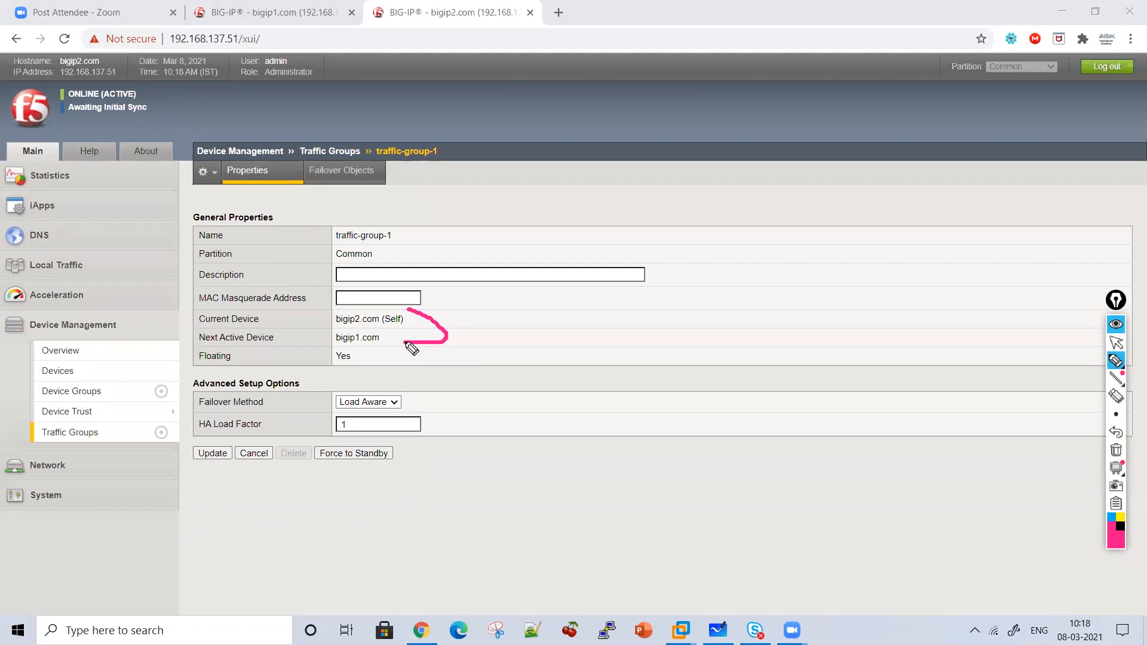
click(1116, 342)
click(377, 406)
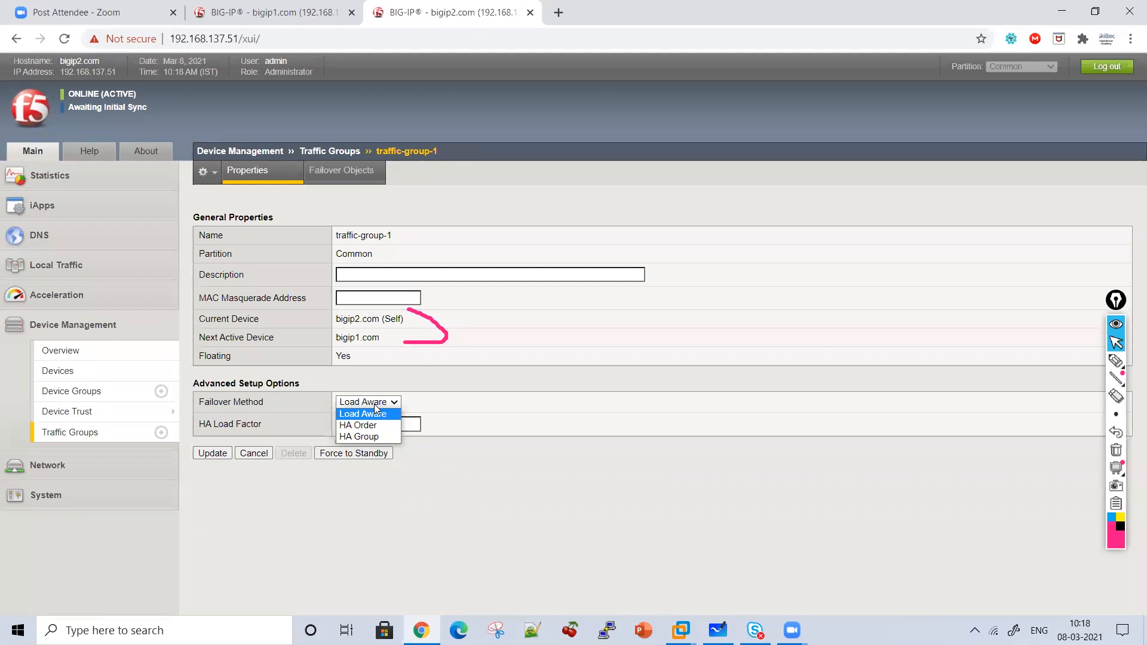
On bigip2, set traffic-group-1 to HA Order failover with bigip1.com then bigip2.com enabled.
click(366, 403)
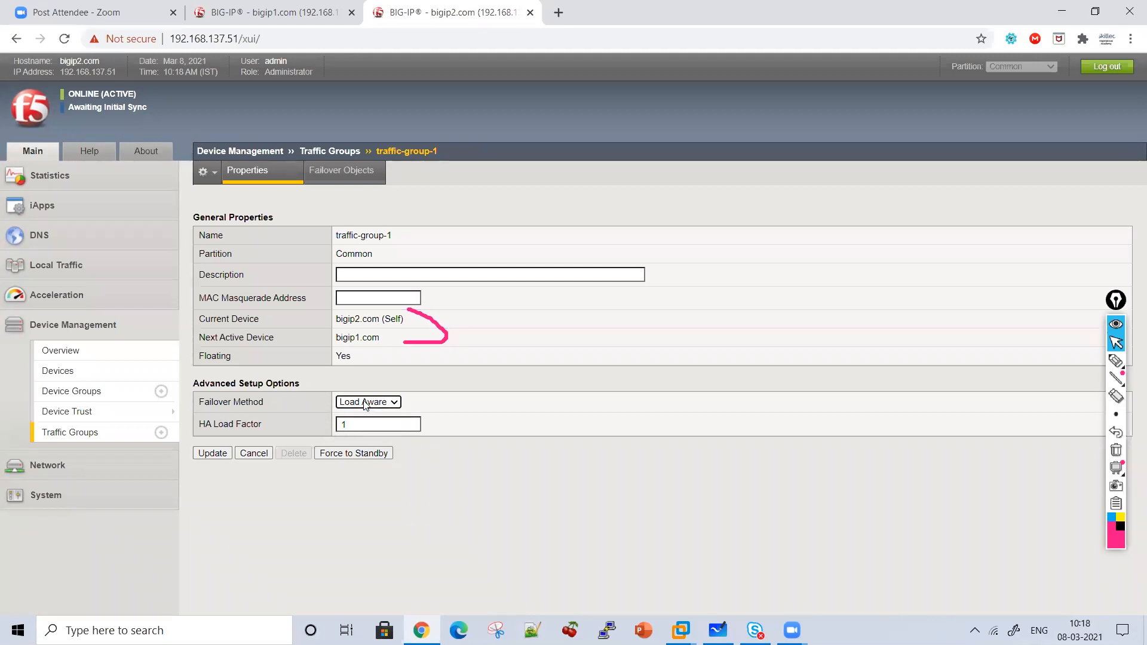
click(366, 403)
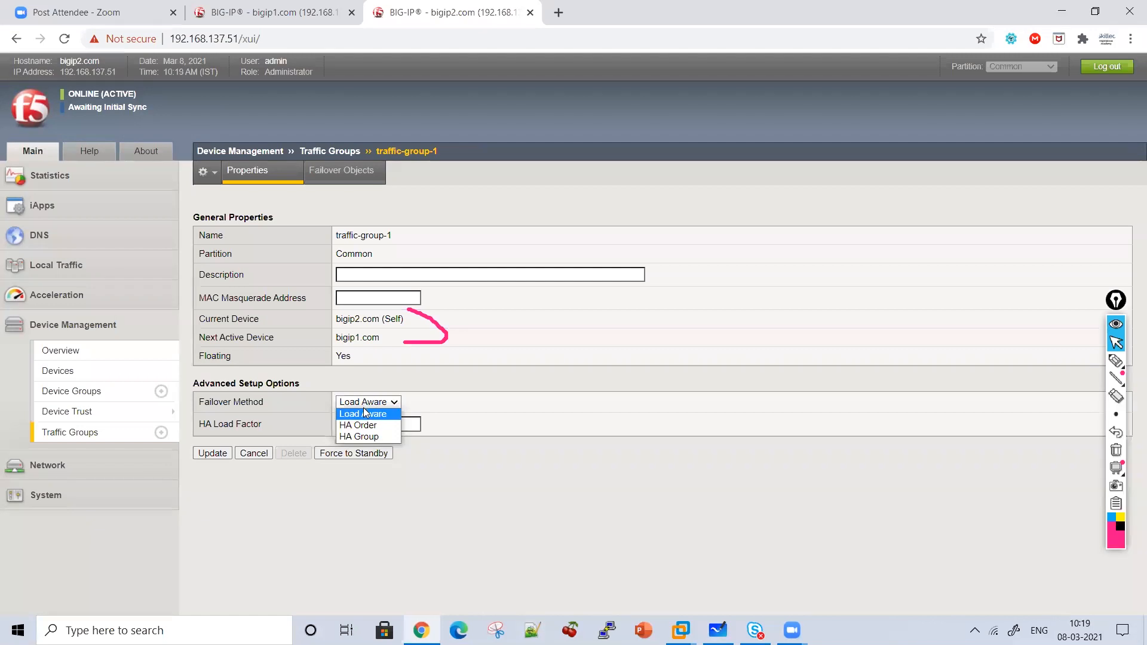
click(364, 425)
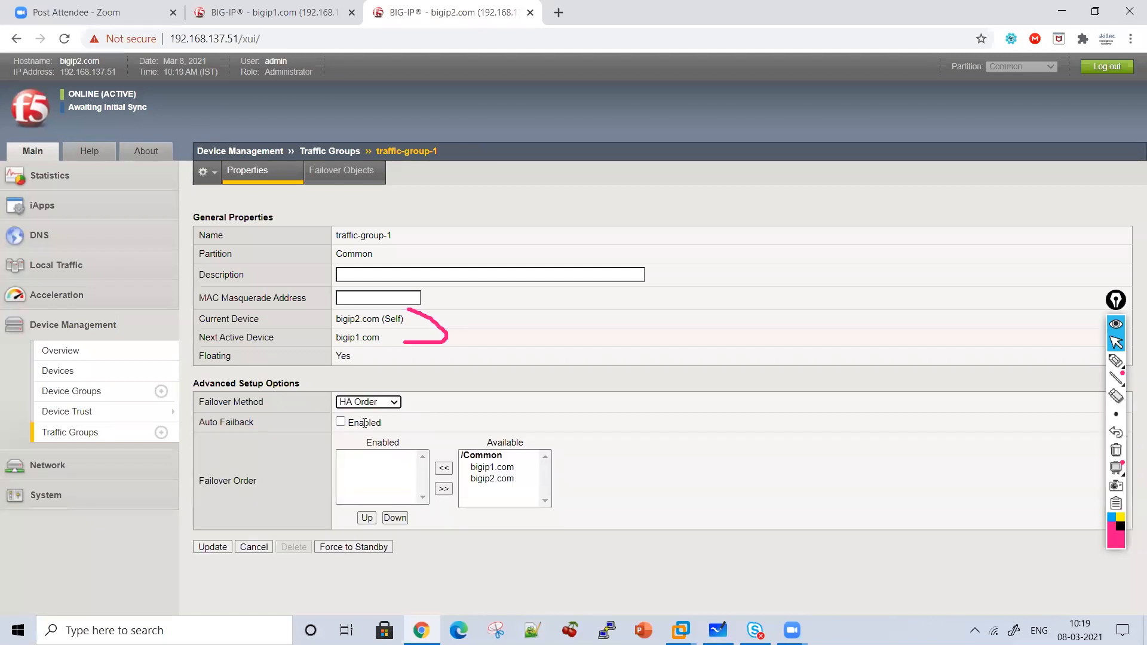
click(487, 467)
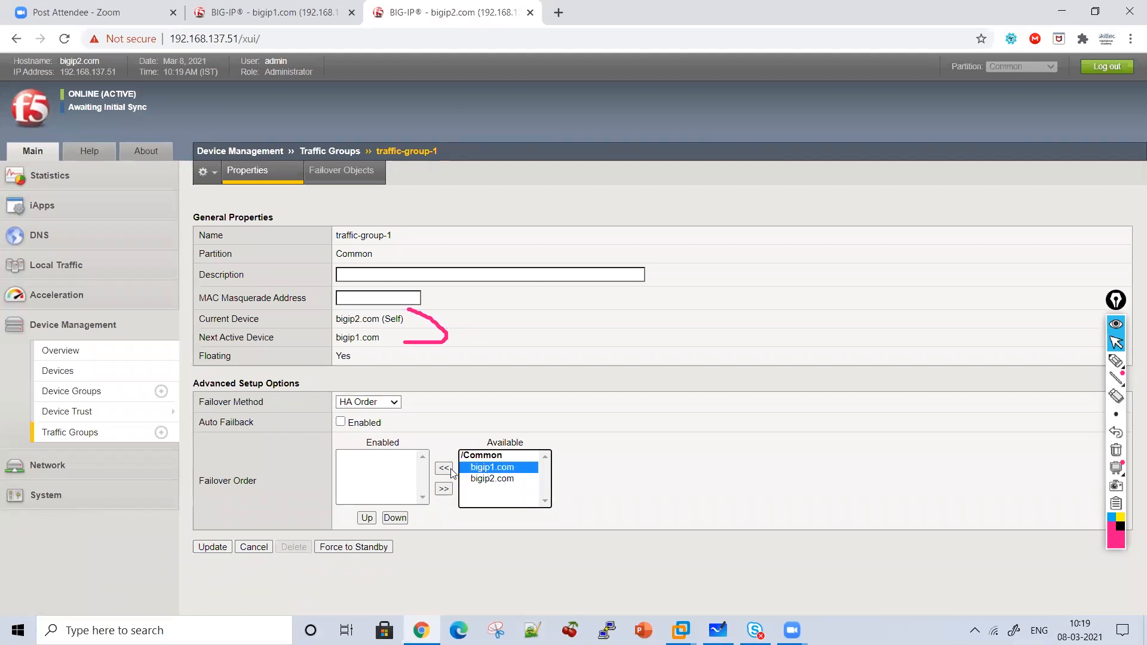
click(444, 468)
click(482, 467)
click(446, 468)
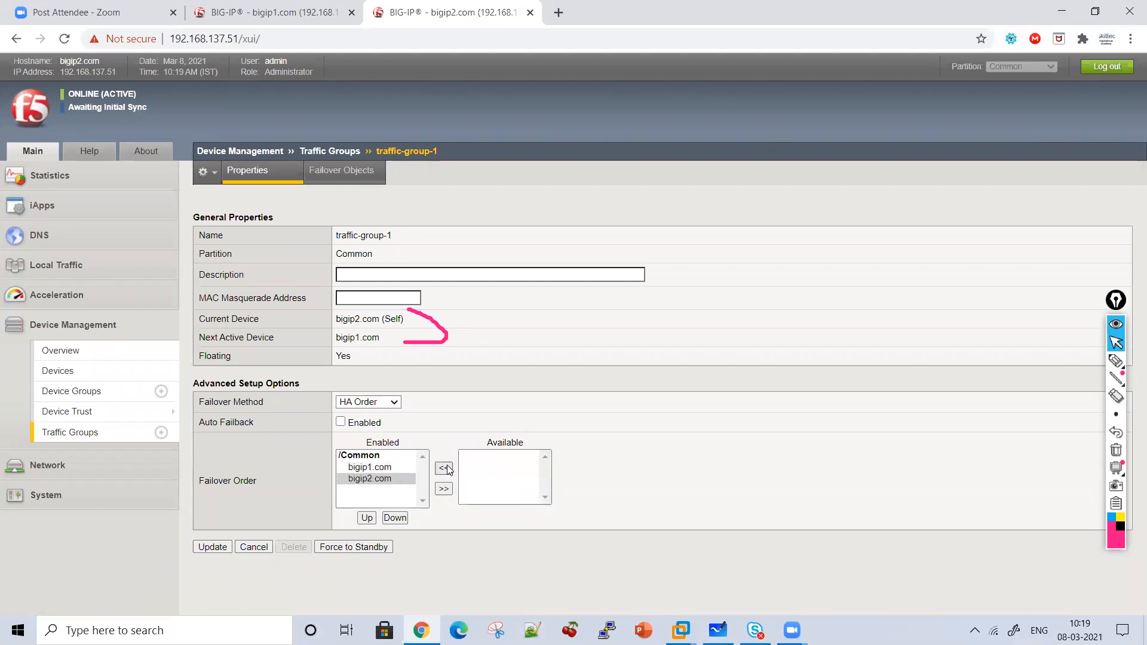
click(205, 549)
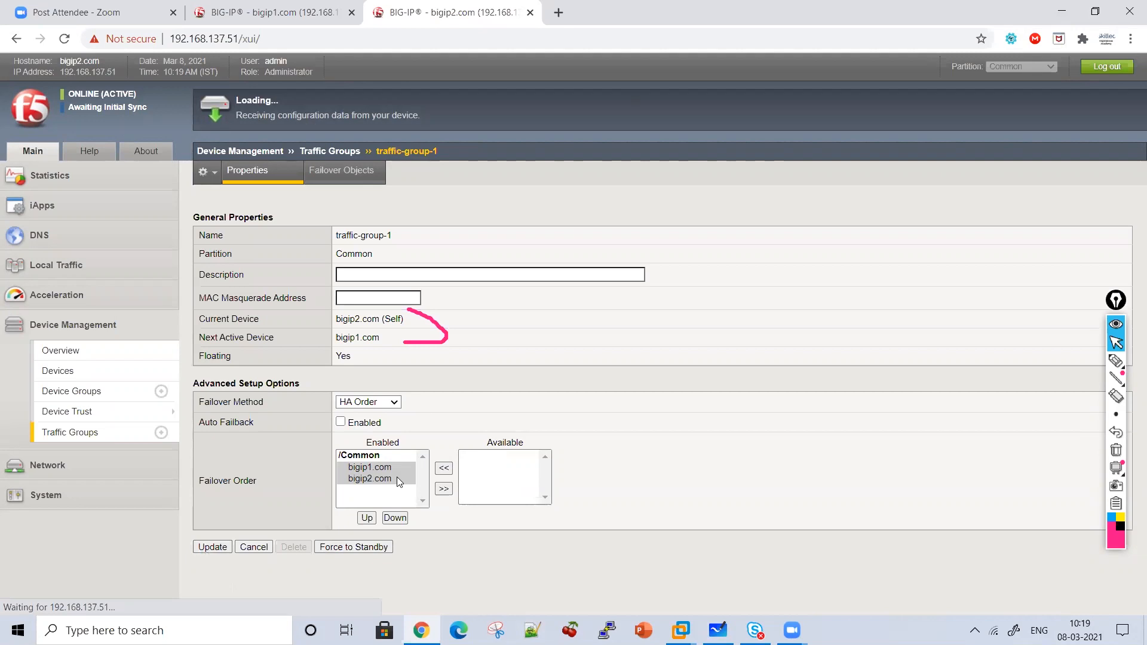
Apply the same HA Order failover, bigip1.com then bigip2.com, to traffic-group-1 on bigip1.
click(284, 19)
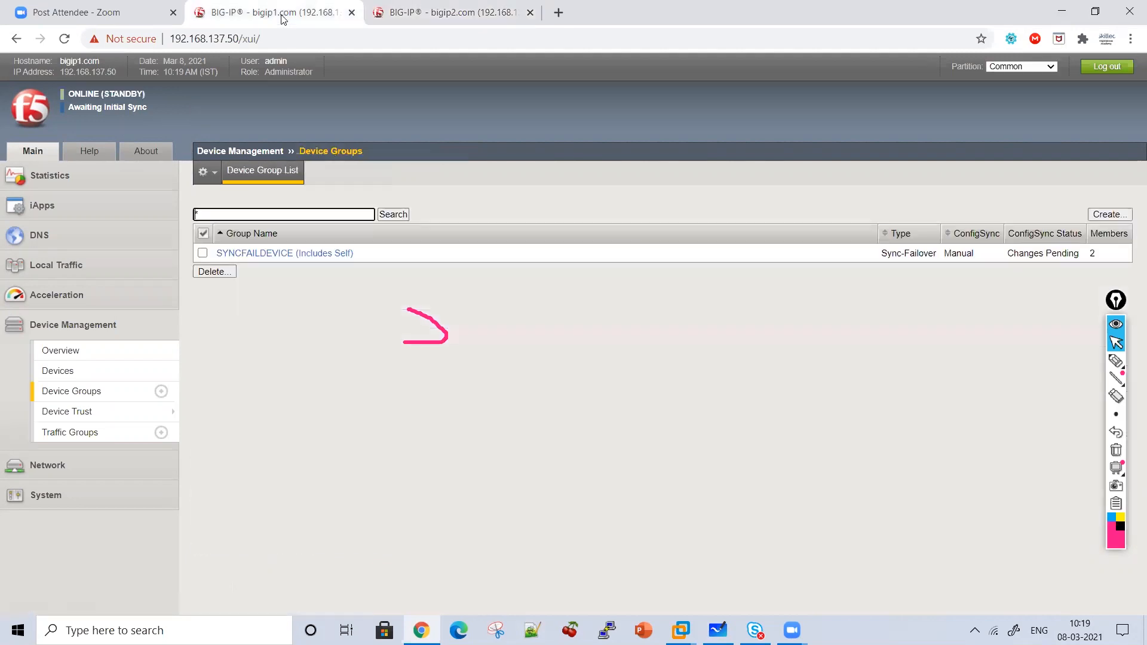
click(63, 434)
click(248, 336)
click(376, 402)
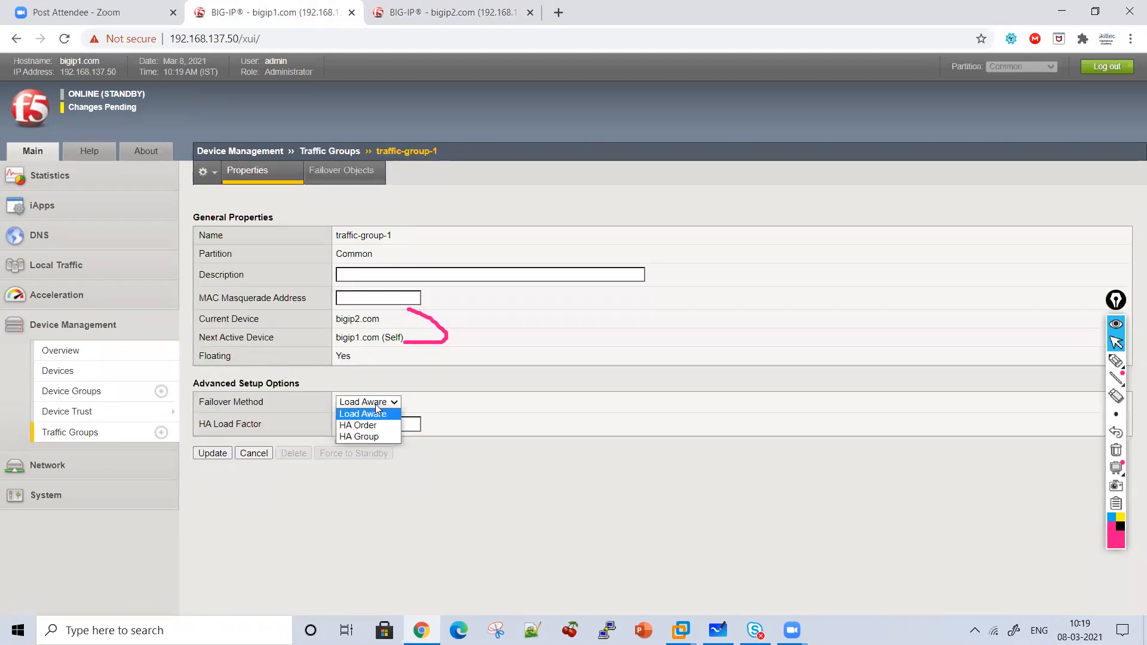
click(359, 425)
click(474, 470)
click(444, 469)
click(482, 470)
click(444, 469)
click(214, 547)
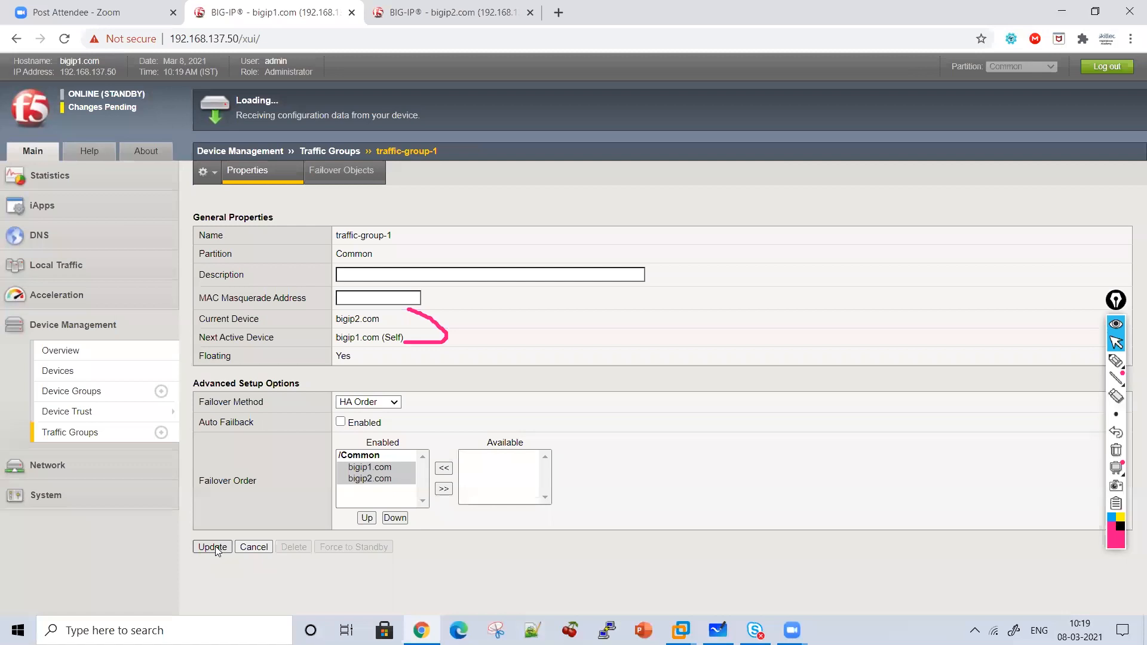
click(464, 6)
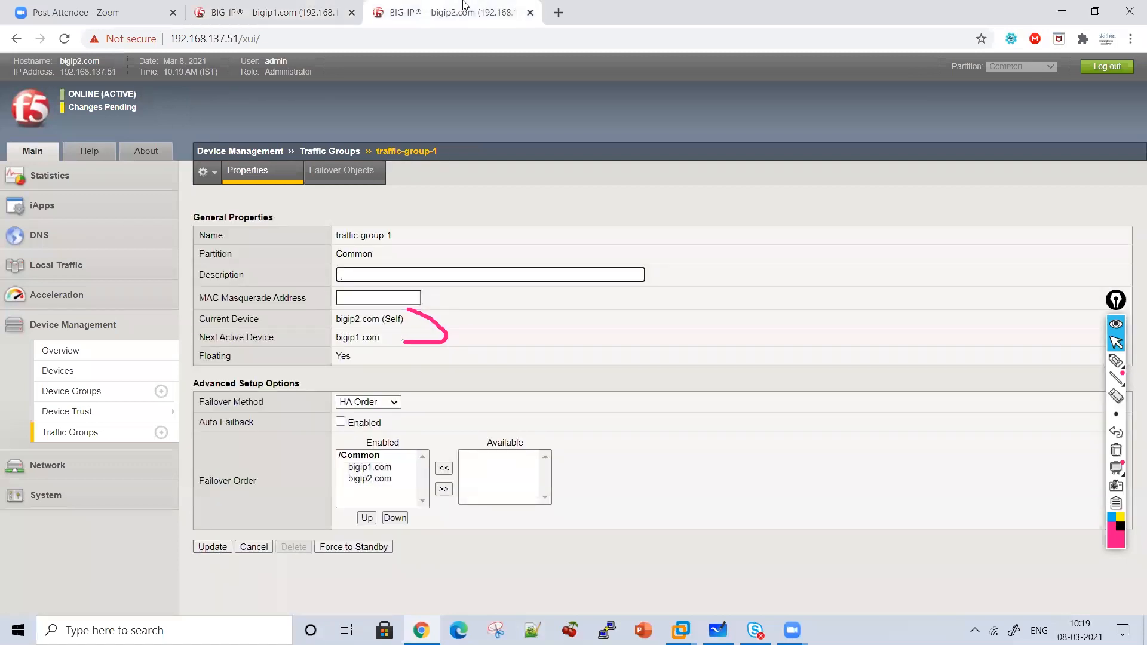
click(269, 7)
click(386, 7)
click(257, 9)
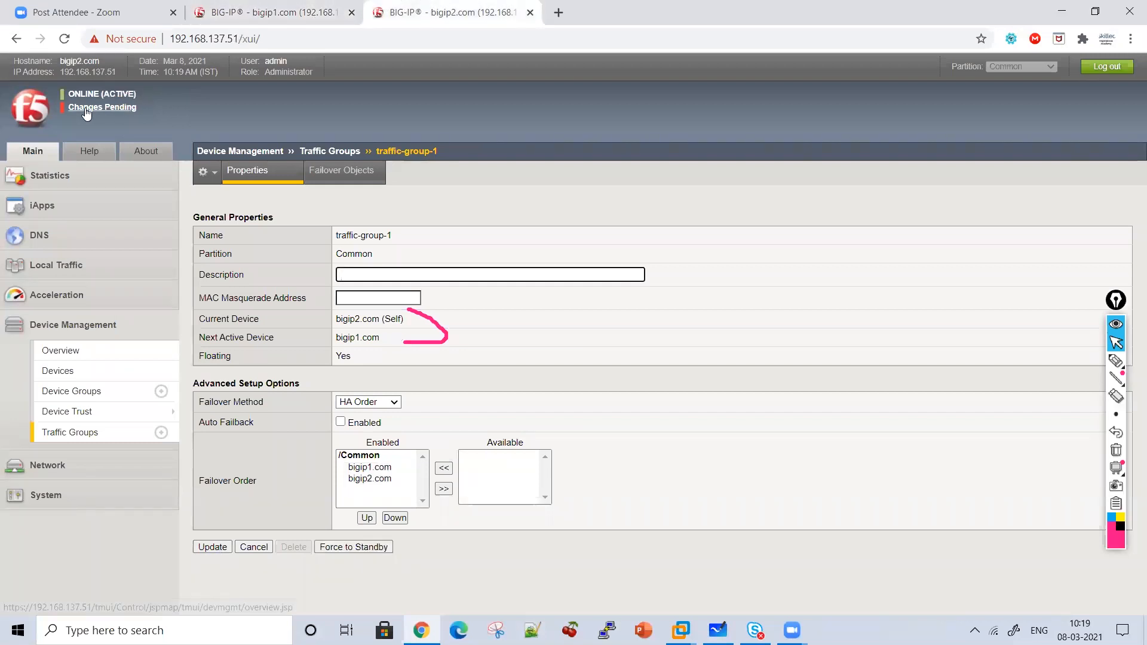
click(286, 7)
click(421, 5)
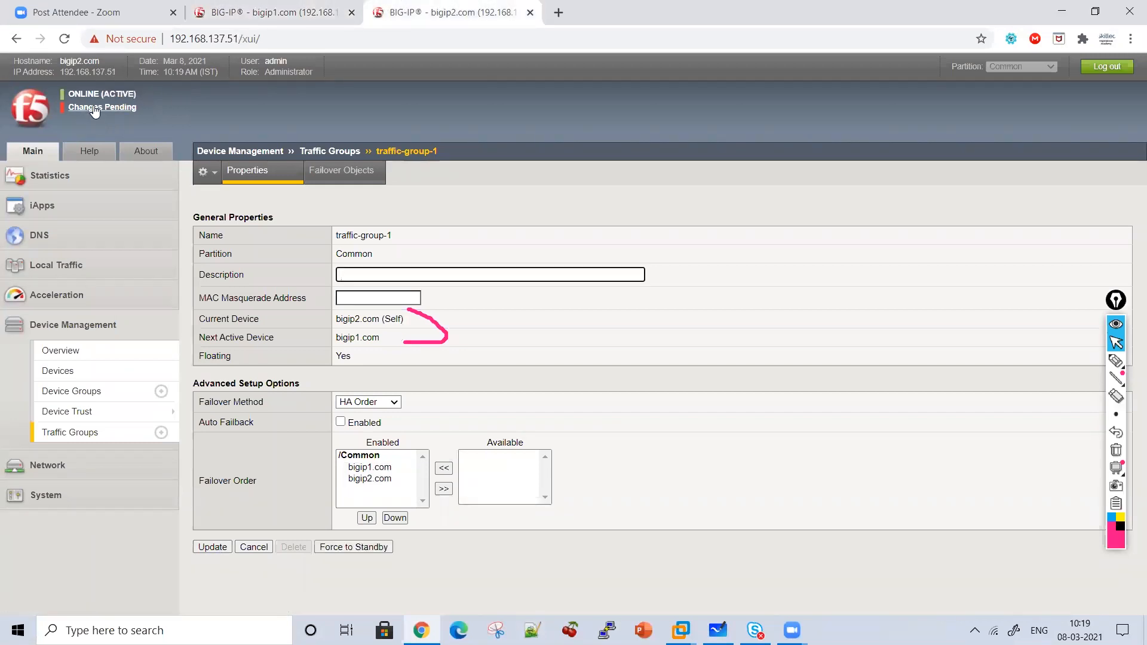
click(1116, 361)
mouse_move(599, 192)
mouse_down()
mouse_move(896, 562)
mouse_move(693, 531)
mouse_up()
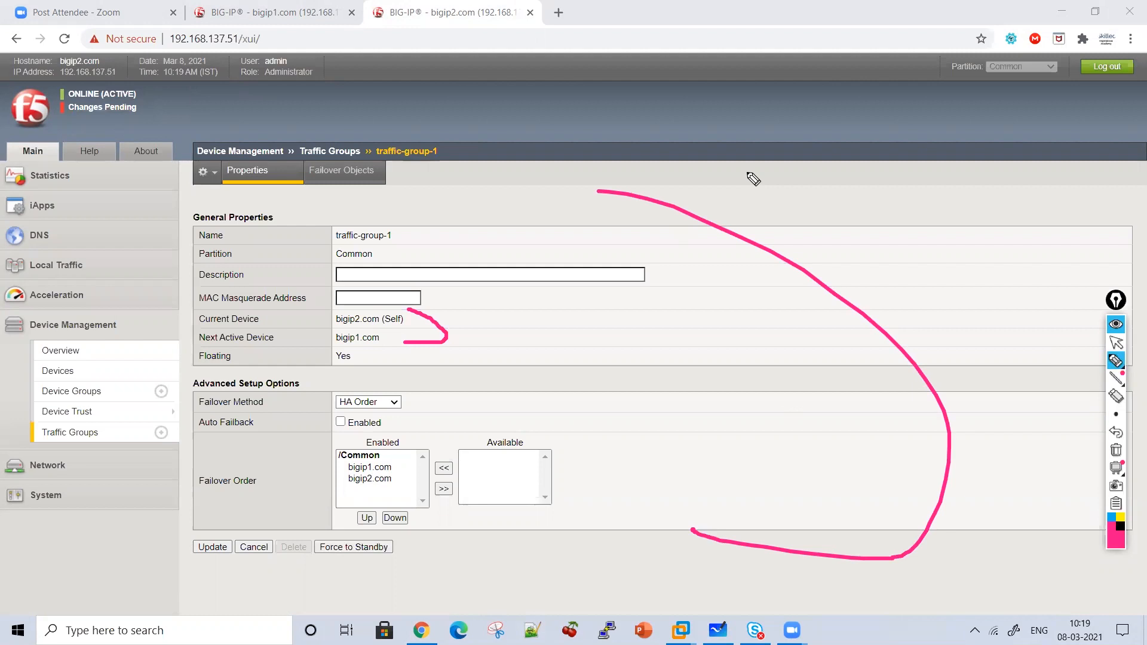
drag(589, 305, 590, 336)
mouse_move(667, 263)
mouse_down()
mouse_move(667, 300)
mouse_move(730, 254)
mouse_move(740, 303)
mouse_up()
drag(678, 351, 677, 387)
mouse_move(693, 362)
mouse_down()
mouse_move(708, 374)
mouse_move(776, 371)
mouse_move(746, 407)
mouse_up()
mouse_move(810, 362)
mouse_down()
mouse_move(825, 335)
mouse_move(848, 379)
mouse_move(906, 364)
mouse_move(943, 374)
mouse_move(1012, 356)
mouse_move(1019, 328)
mouse_up()
drag(933, 326, 1023, 327)
mouse_move(759, 461)
mouse_down()
mouse_move(798, 445)
mouse_move(725, 526)
mouse_move(789, 505)
mouse_move(897, 526)
mouse_move(1018, 508)
mouse_up()
drag(890, 489, 927, 487)
drag(387, 371, 425, 418)
drag(281, 454, 326, 465)
mouse_move(306, 448)
mouse_down()
mouse_move(342, 468)
mouse_move(330, 490)
mouse_up()
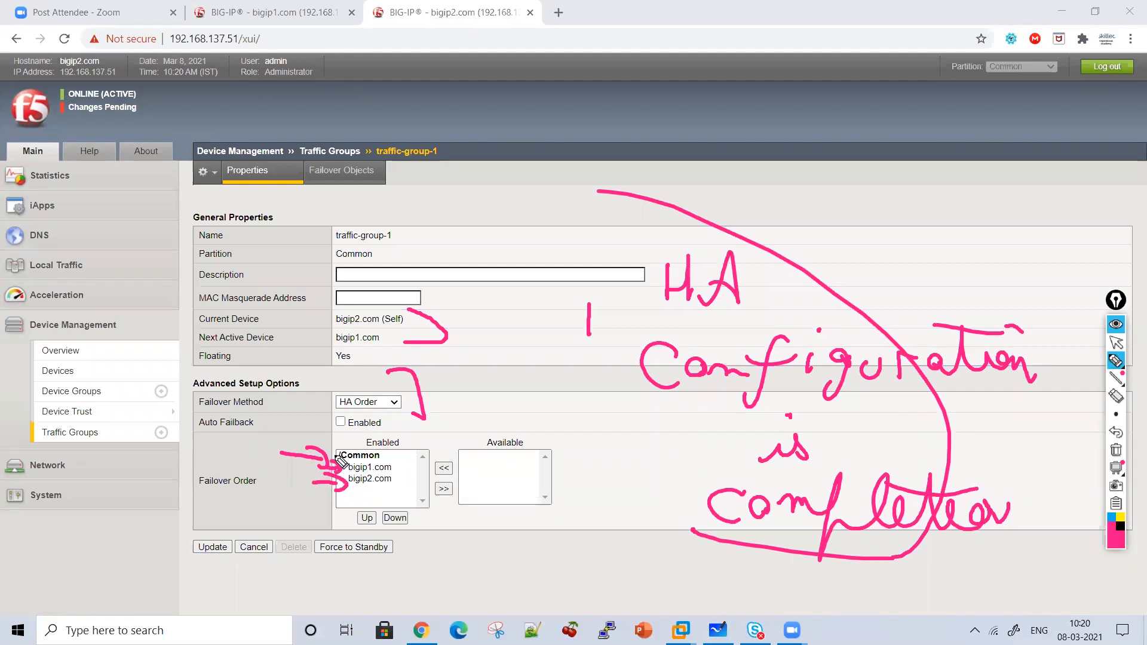
drag(396, 457, 392, 498)
click(1116, 450)
click(1116, 345)
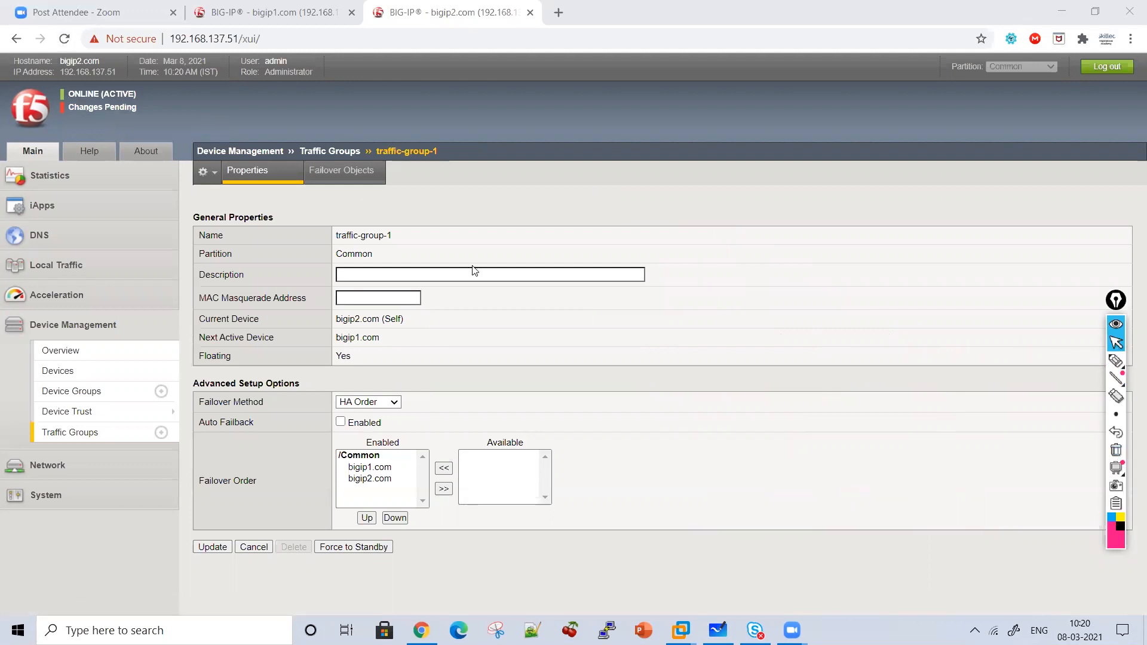
Annotate the screen with a note that changes go on the active unit, arrowed to its status.
click(1116, 361)
drag(180, 109, 180, 161)
mouse_move(185, 278)
mouse_down()
mouse_move(177, 500)
mouse_move(154, 540)
mouse_up()
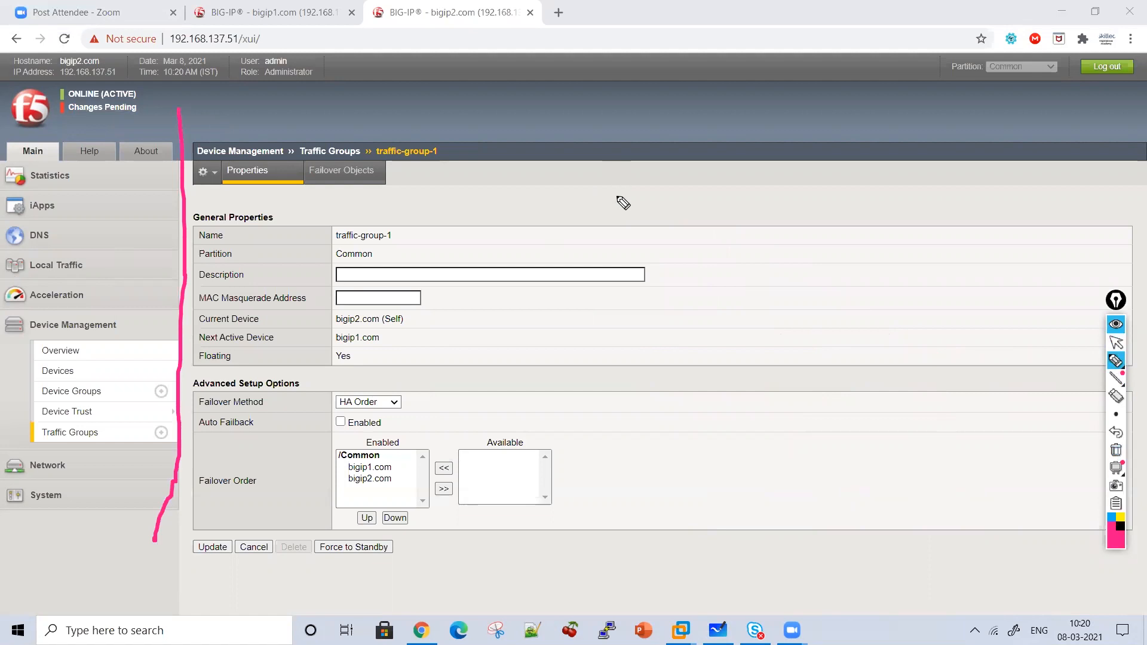
click(622, 217)
mouse_move(623, 218)
mouse_down()
mouse_move(765, 218)
mouse_move(689, 305)
mouse_move(738, 276)
mouse_move(773, 306)
mouse_up()
mouse_move(806, 272)
mouse_down()
mouse_move(825, 302)
mouse_move(897, 307)
mouse_move(926, 292)
mouse_move(965, 329)
mouse_up()
mouse_move(696, 391)
mouse_down()
mouse_move(744, 377)
mouse_move(800, 391)
mouse_move(926, 382)
mouse_move(968, 394)
mouse_up()
mouse_move(672, 439)
mouse_down()
mouse_move(681, 469)
mouse_move(995, 455)
mouse_move(697, 514)
mouse_move(758, 502)
mouse_move(817, 532)
mouse_move(848, 508)
mouse_move(854, 529)
mouse_up()
mouse_move(649, 456)
mouse_down()
mouse_move(464, 195)
mouse_move(182, 110)
mouse_move(166, 117)
mouse_move(208, 120)
mouse_up()
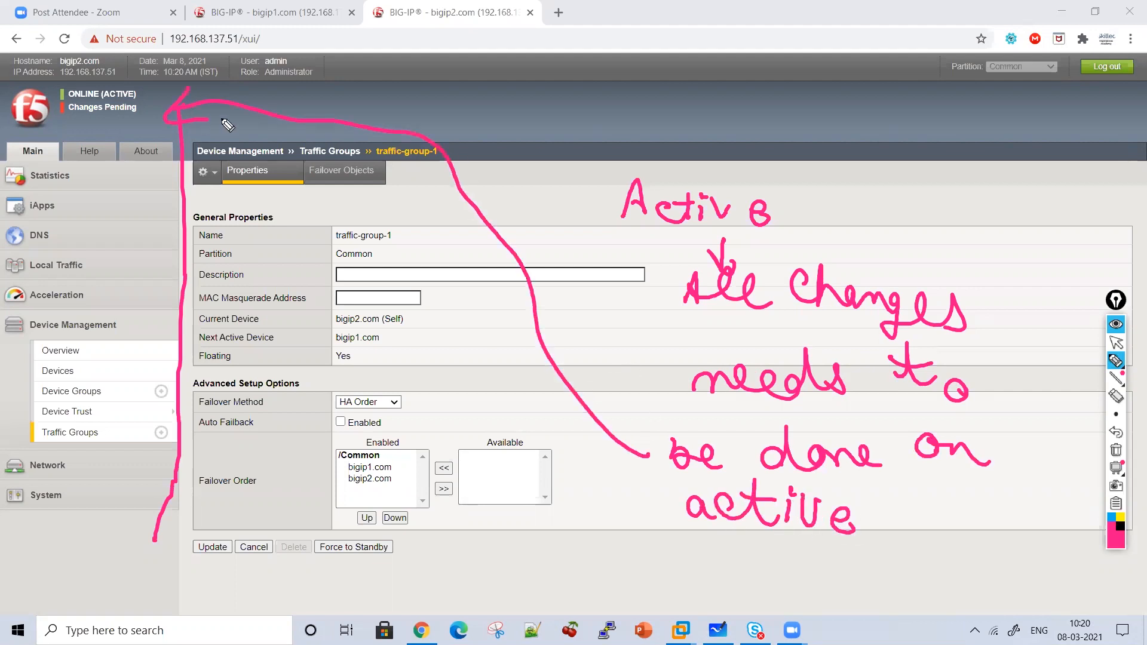
click(1116, 343)
Sync bigip1.com to SYNCFAILDEVICE with Overwrite Configuration ticked, and confirm.
click(60, 350)
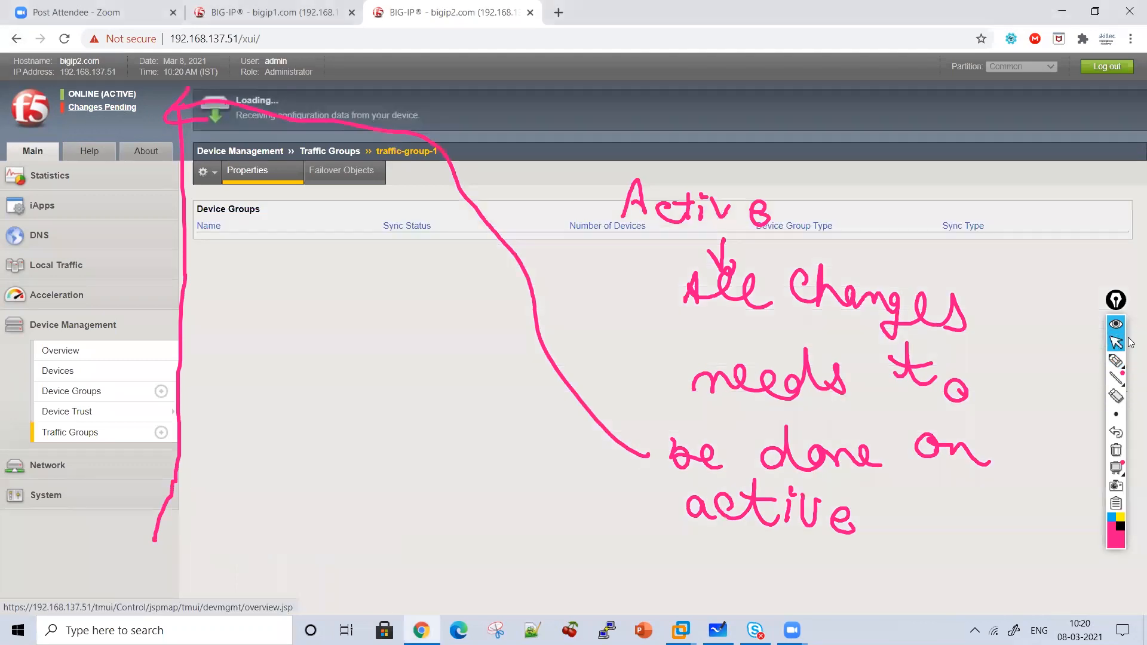
click(1116, 451)
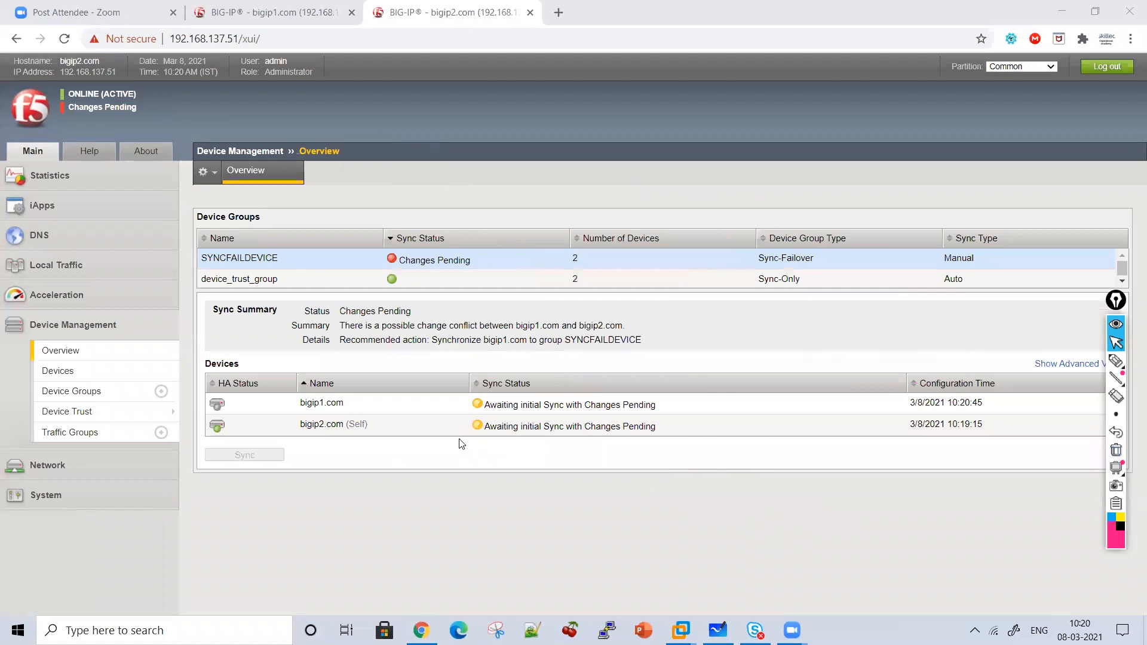
click(264, 259)
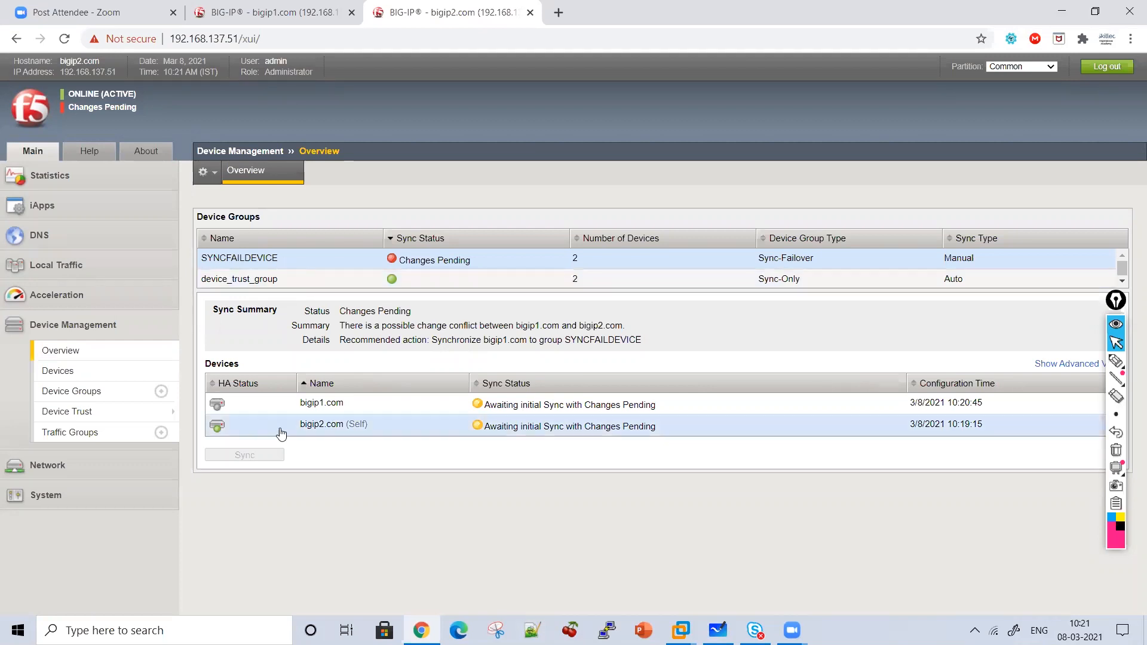
click(264, 402)
drag(240, 476, 306, 475)
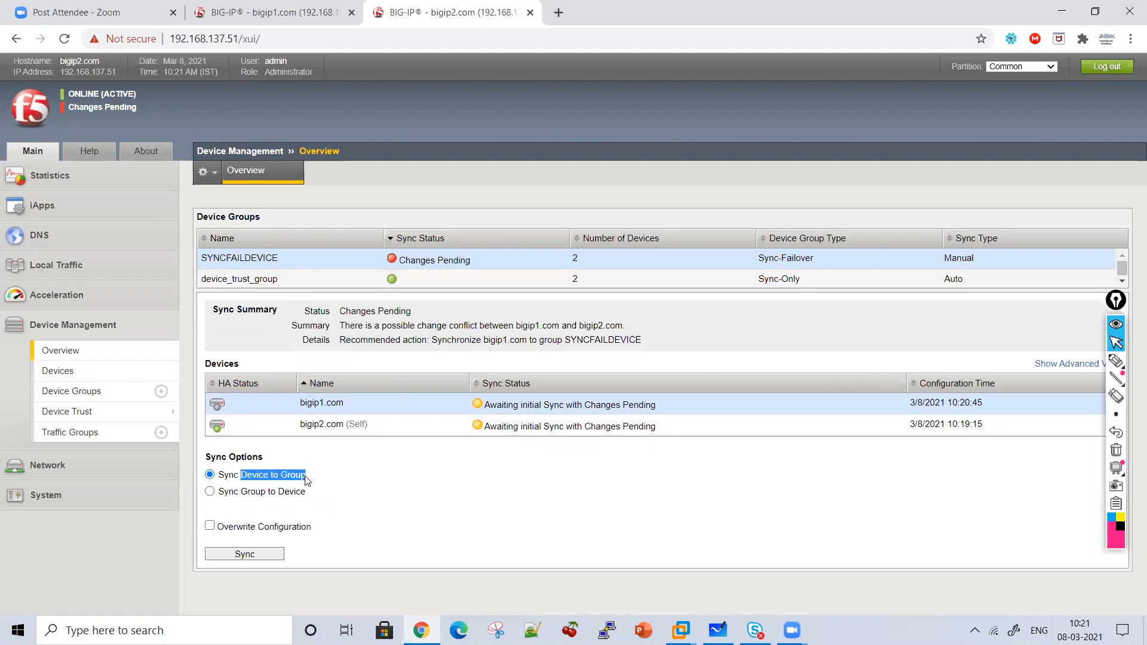
double_click(301, 476)
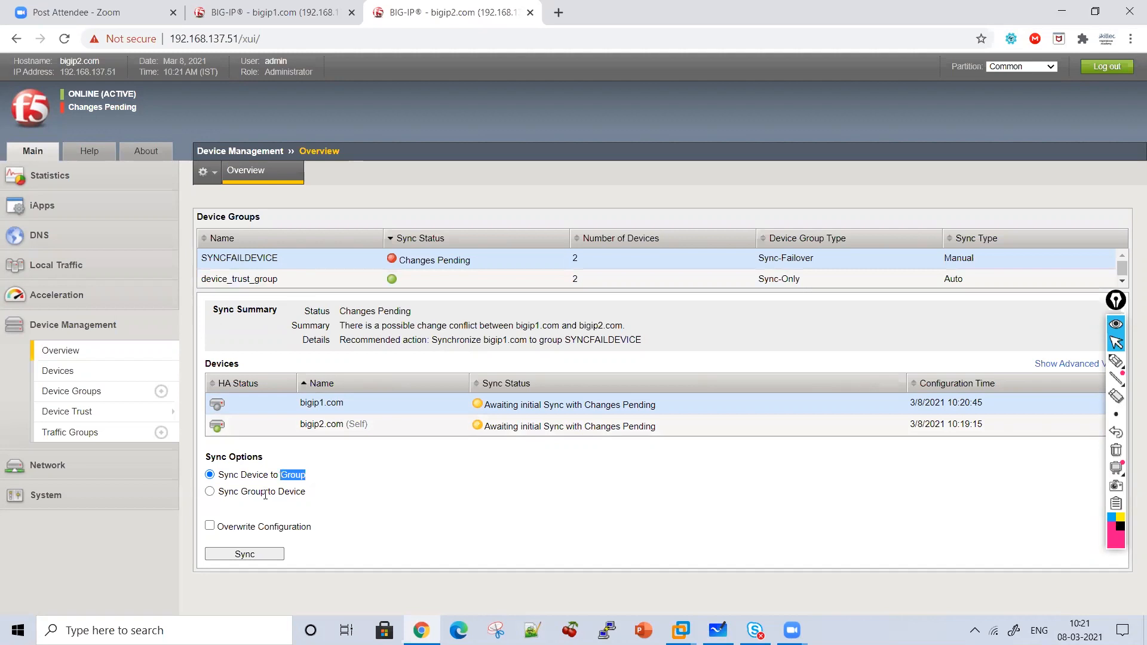
click(213, 530)
click(236, 556)
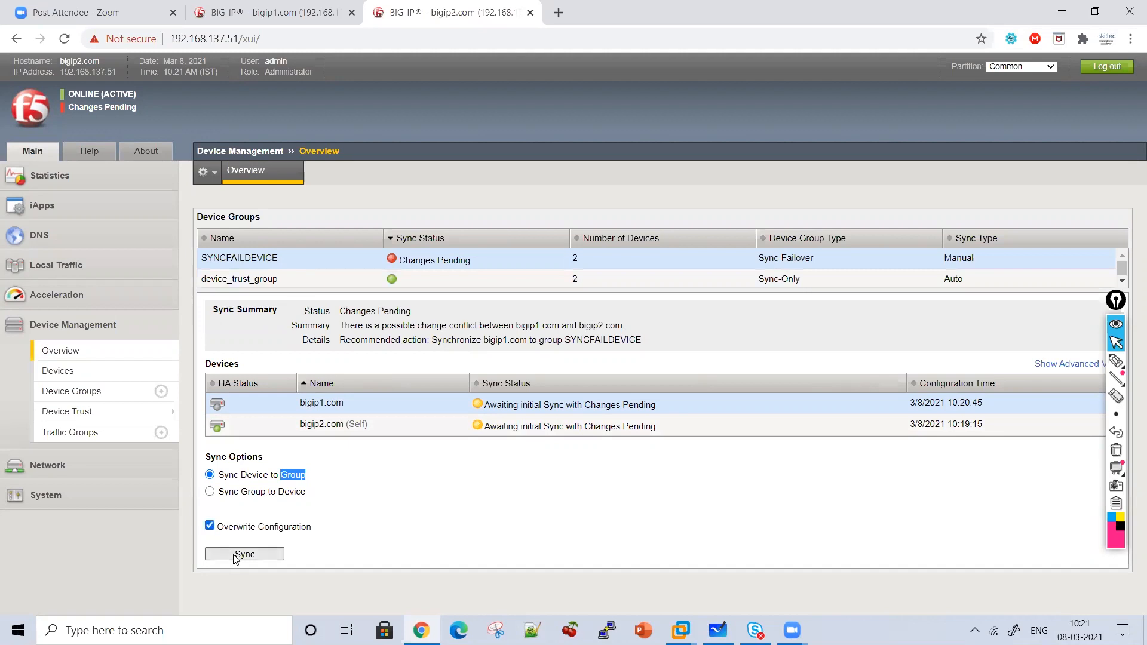
click(636, 166)
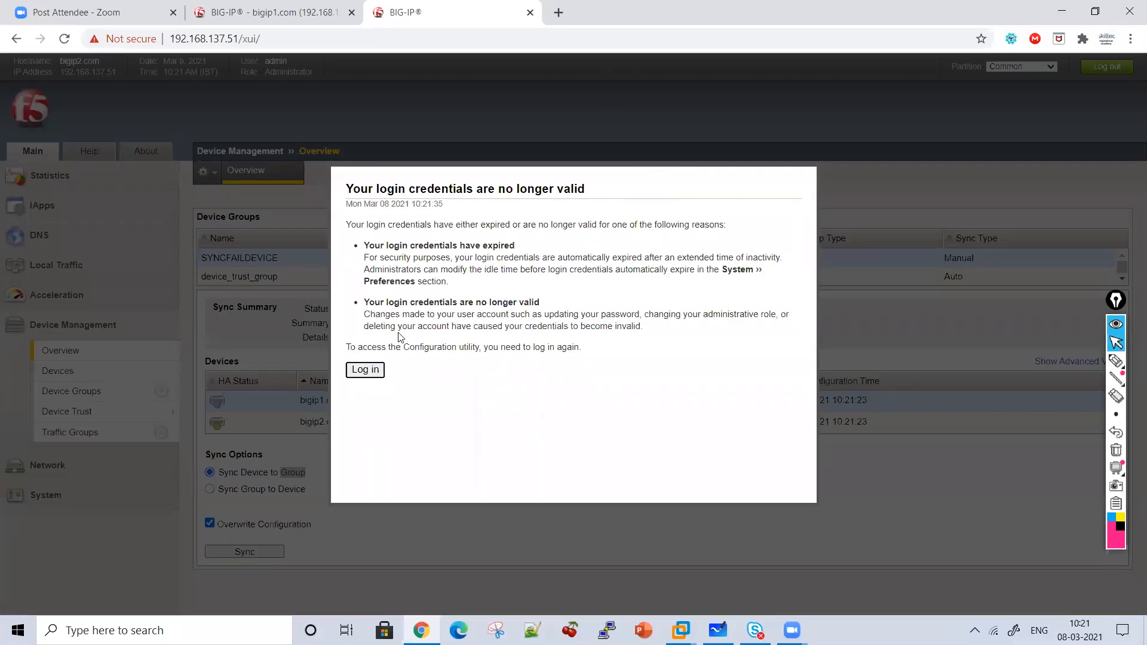
Log back in to bigip2 by entering the username and password.
click(371, 370)
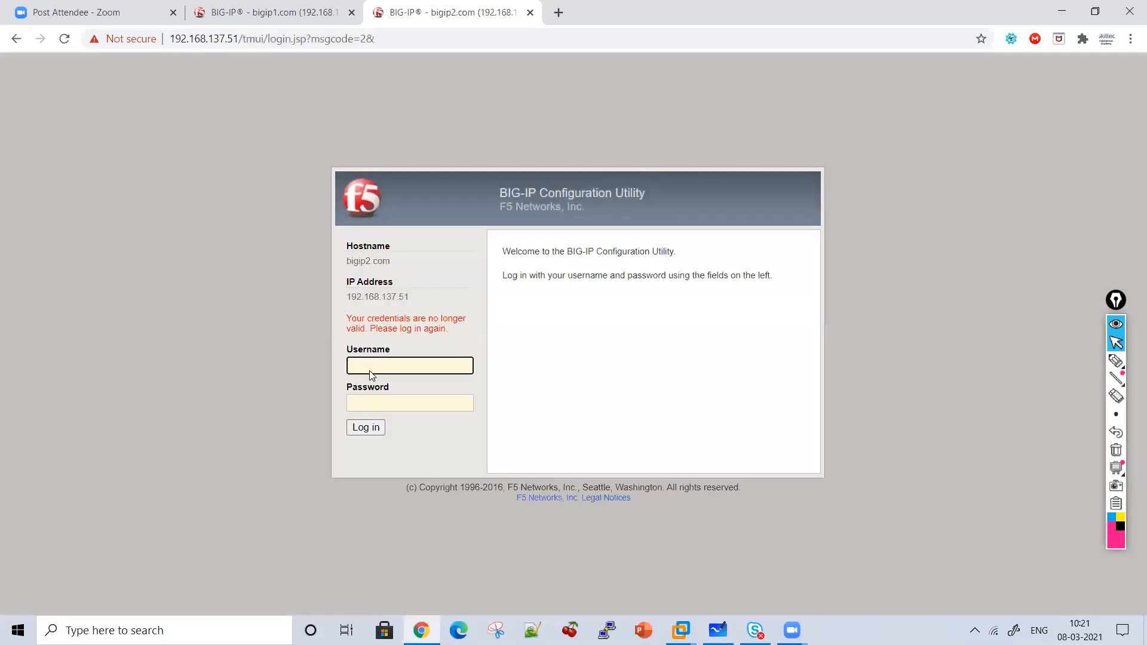
text(admin)
key(Tab)
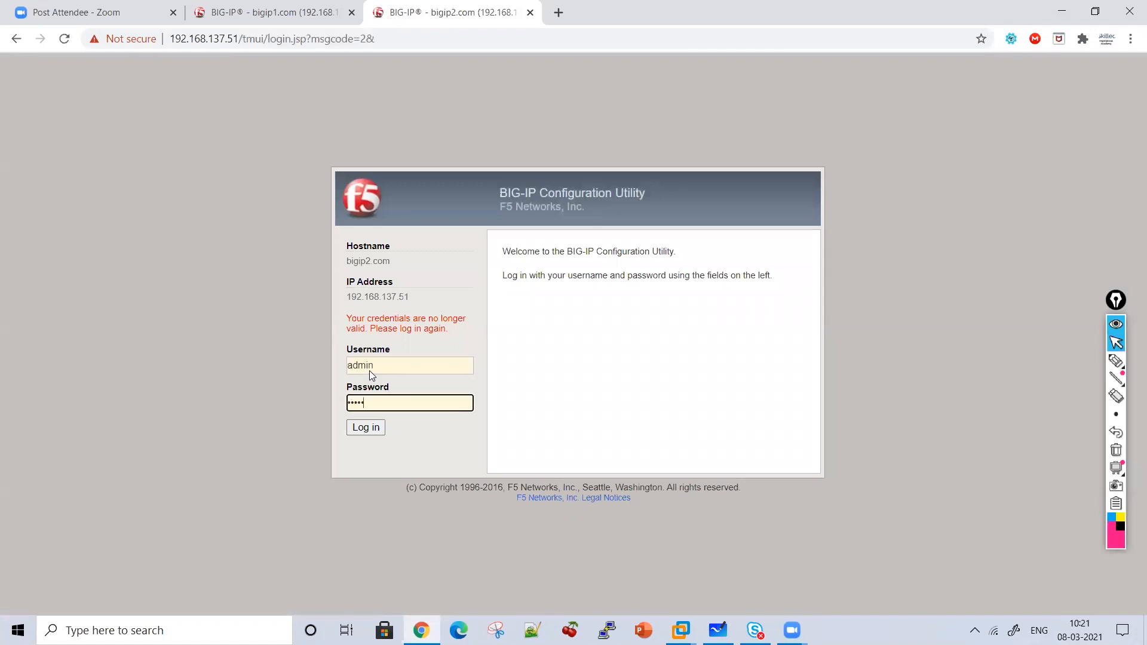
text(admin)
key(Return)
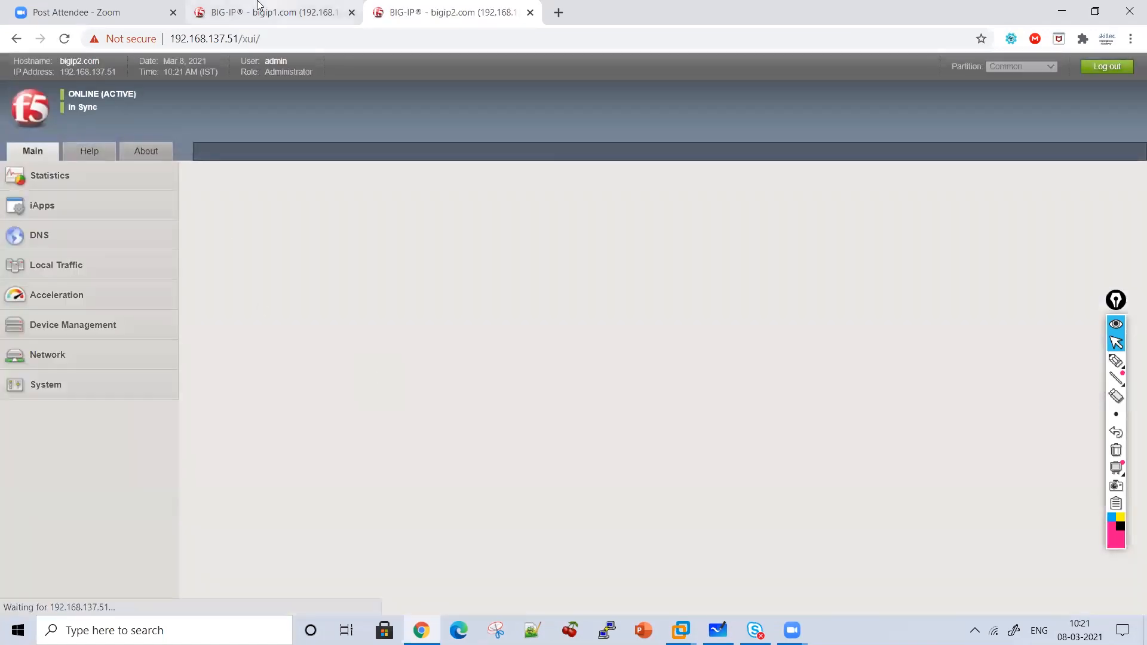
Compare both units, then circle bigip2's ONLINE (ACTIVE) In Sync status.
click(257, 5)
click(395, 4)
click(1122, 363)
mouse_move(149, 115)
mouse_down()
mouse_move(77, 132)
mouse_move(72, 83)
mouse_move(162, 94)
mouse_up()
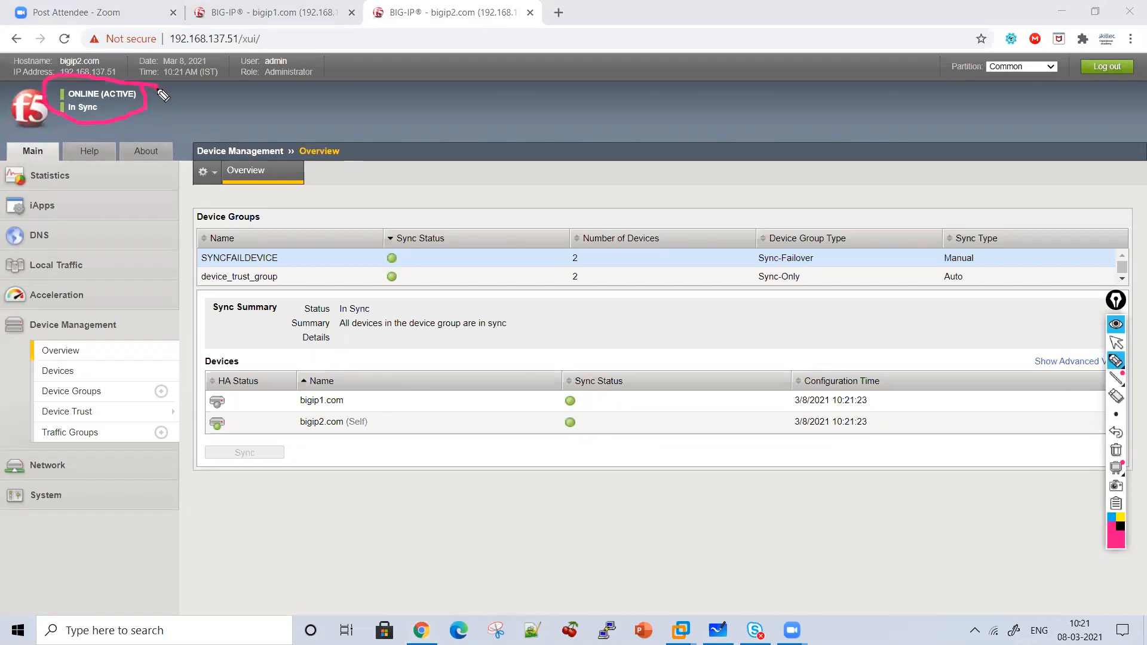
Show the Local Traffic virtual server lists on bigip2 and bigip1.
click(1116, 343)
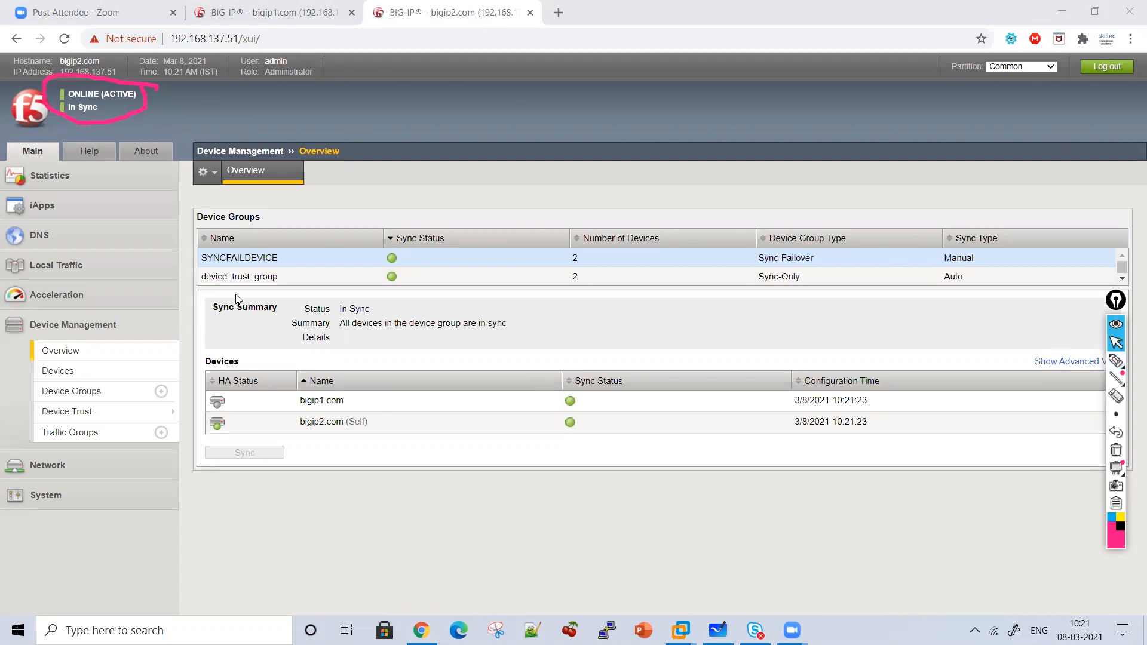
click(77, 269)
click(85, 314)
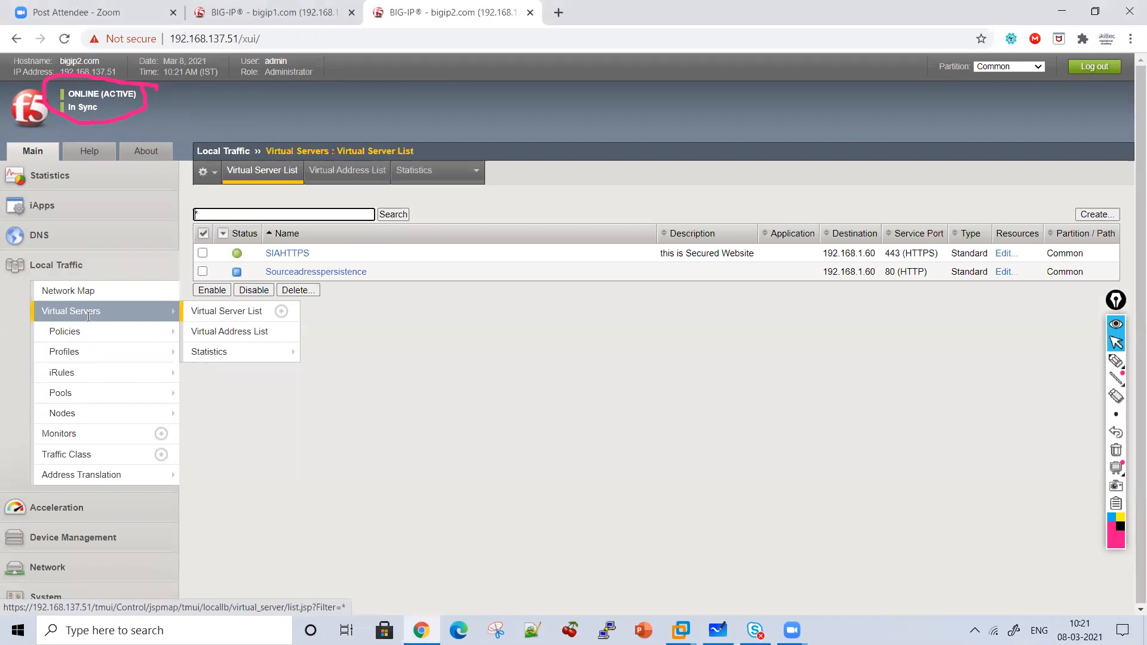
click(1118, 455)
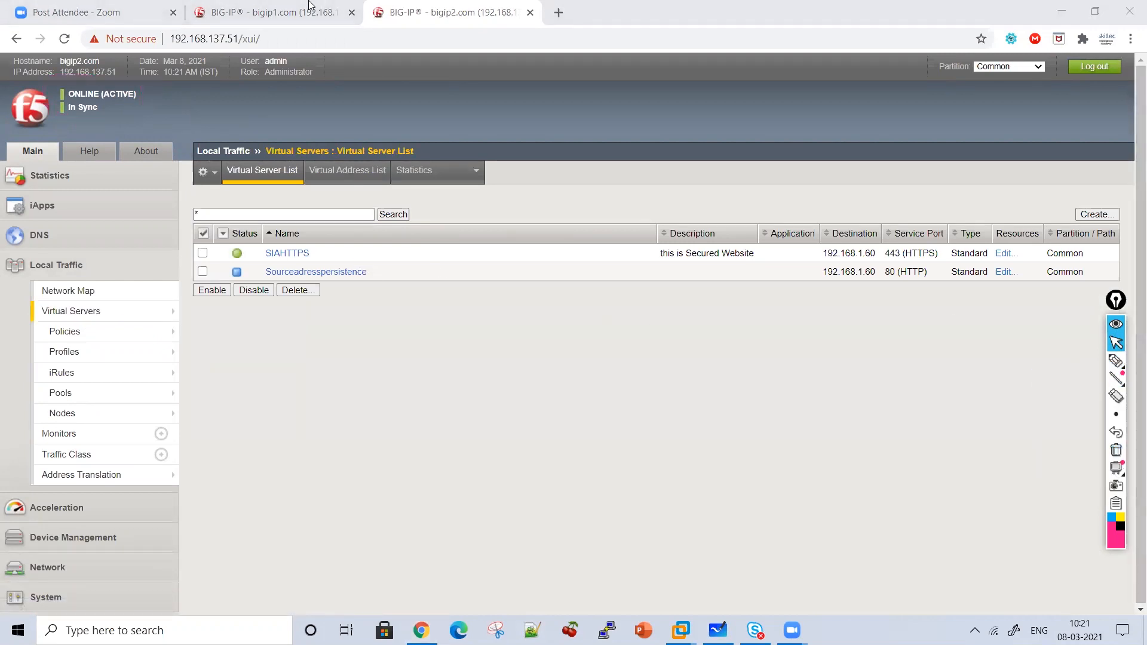
click(308, 10)
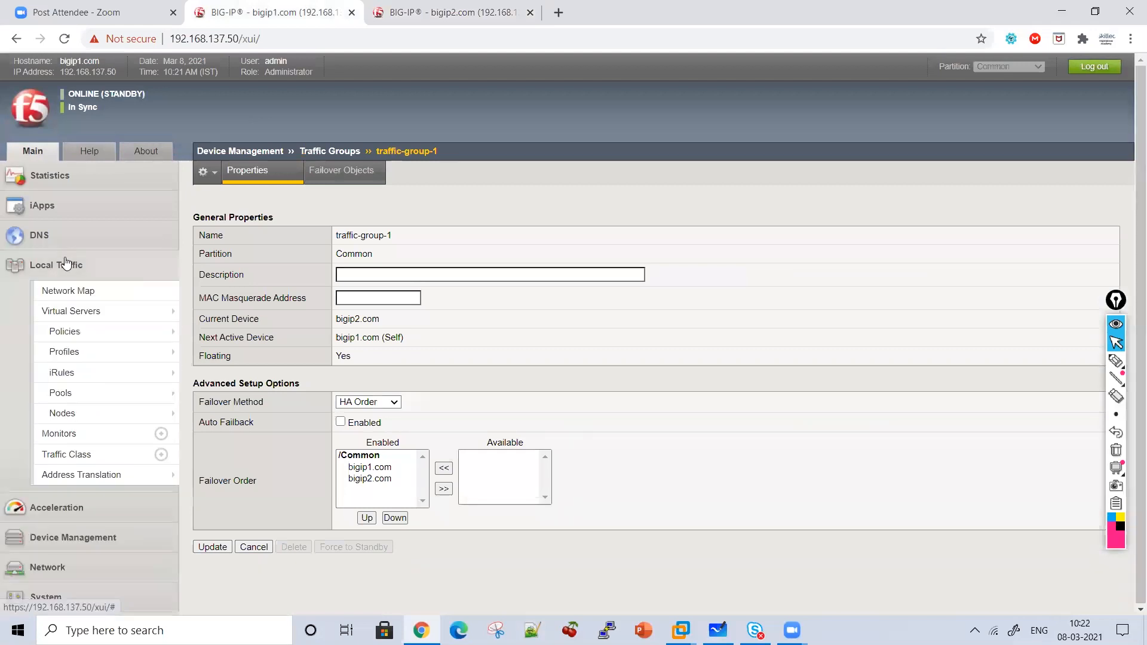
click(71, 310)
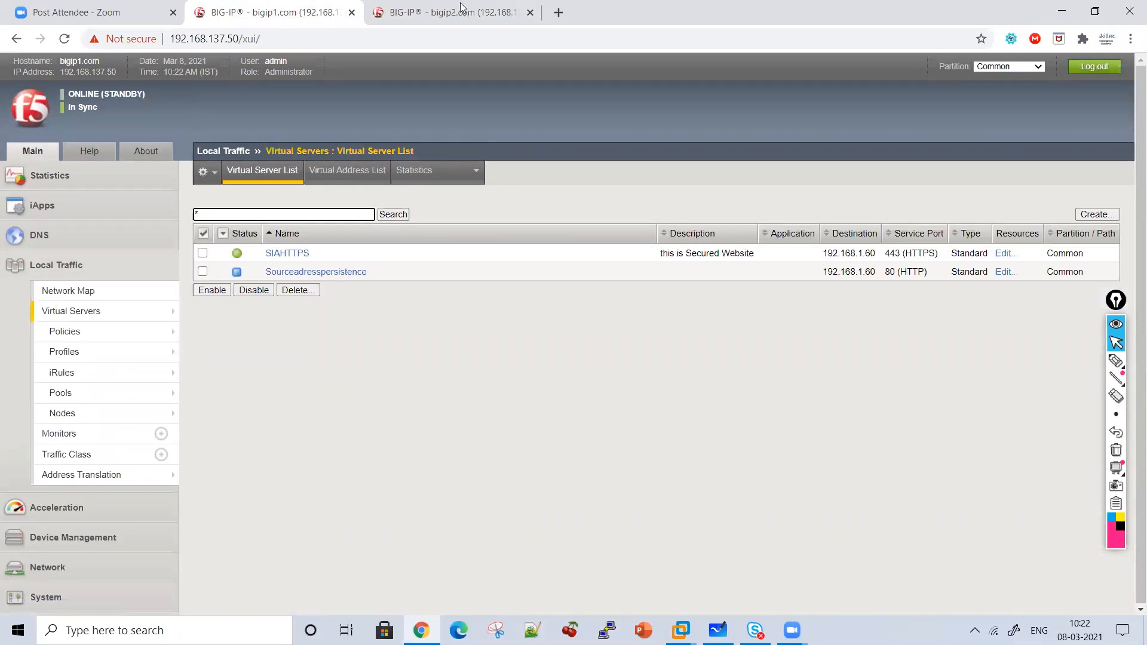
click(460, 13)
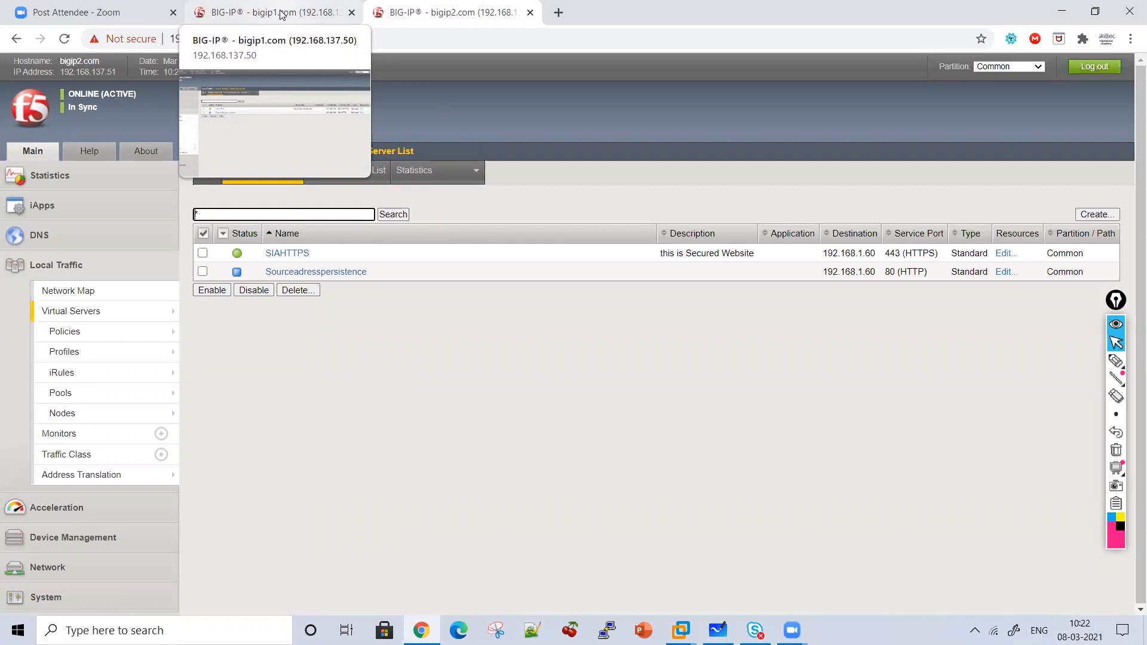
Back on the active bigip2, bring up the Pool List with Mozillapool, Pool2 and PoolOF3.
click(253, 13)
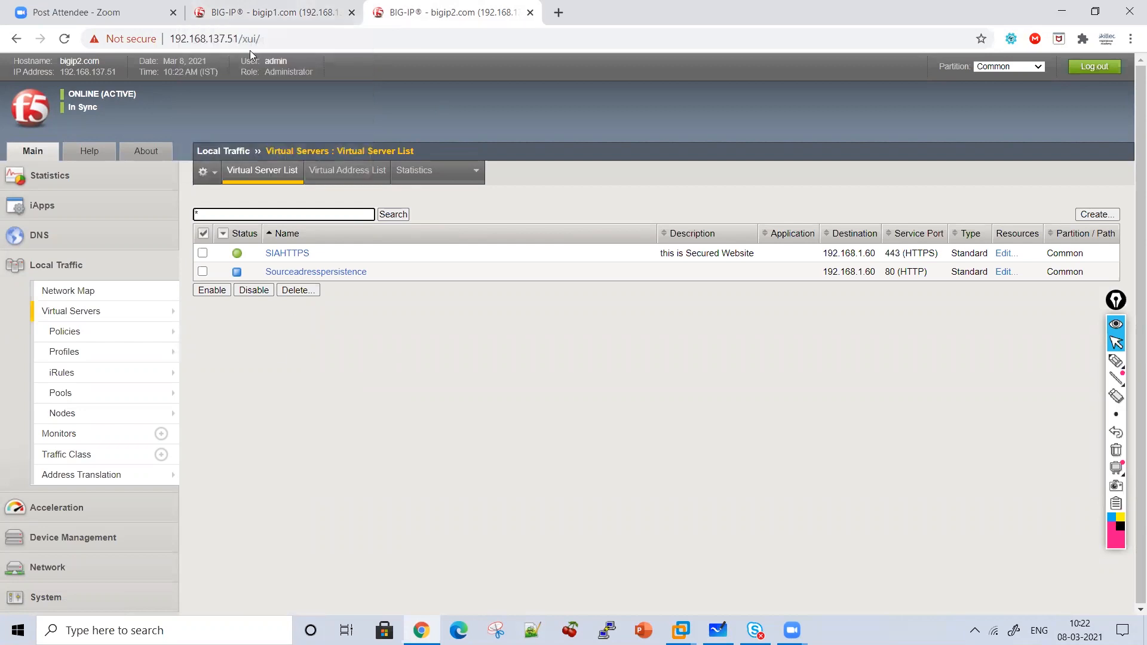
click(380, 5)
click(119, 397)
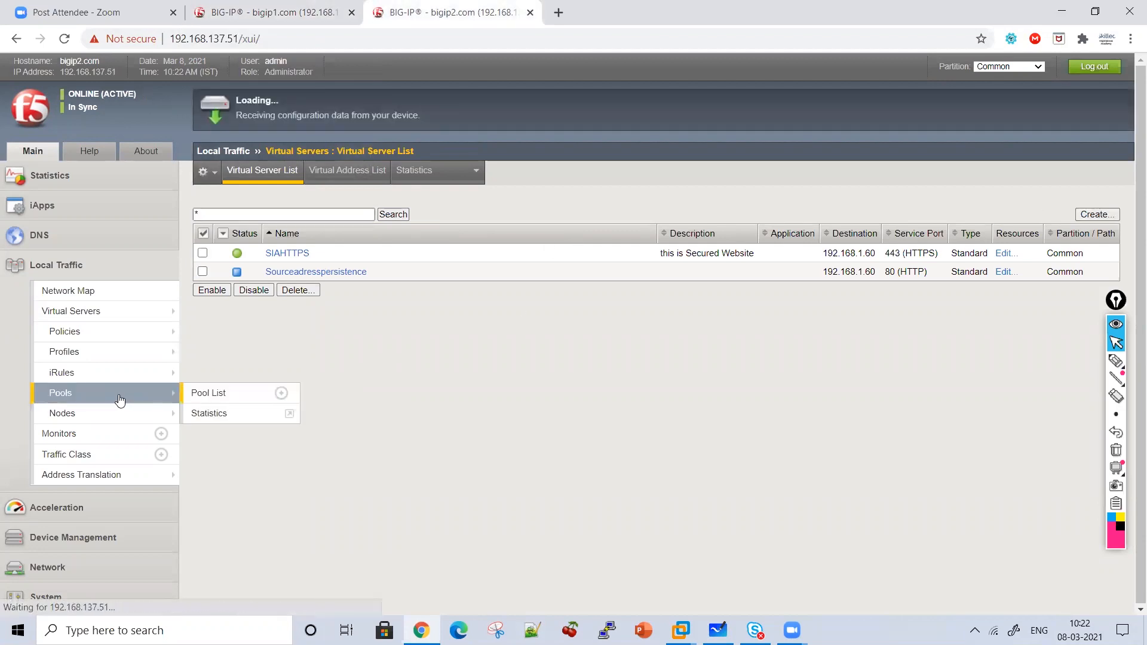
click(1095, 216)
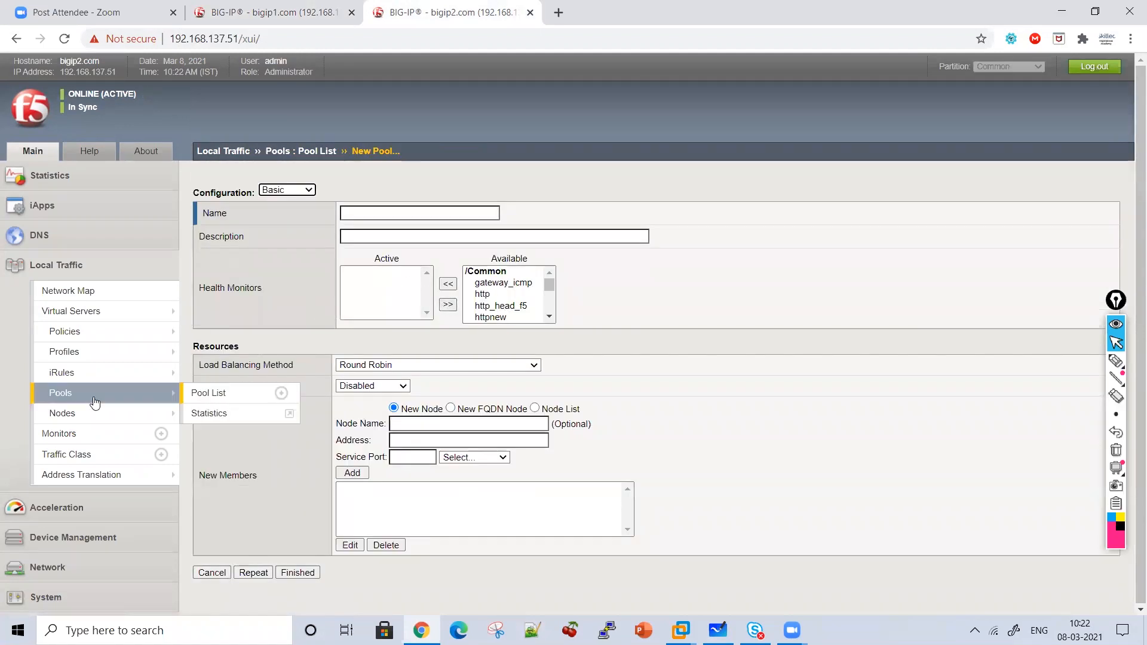
click(96, 400)
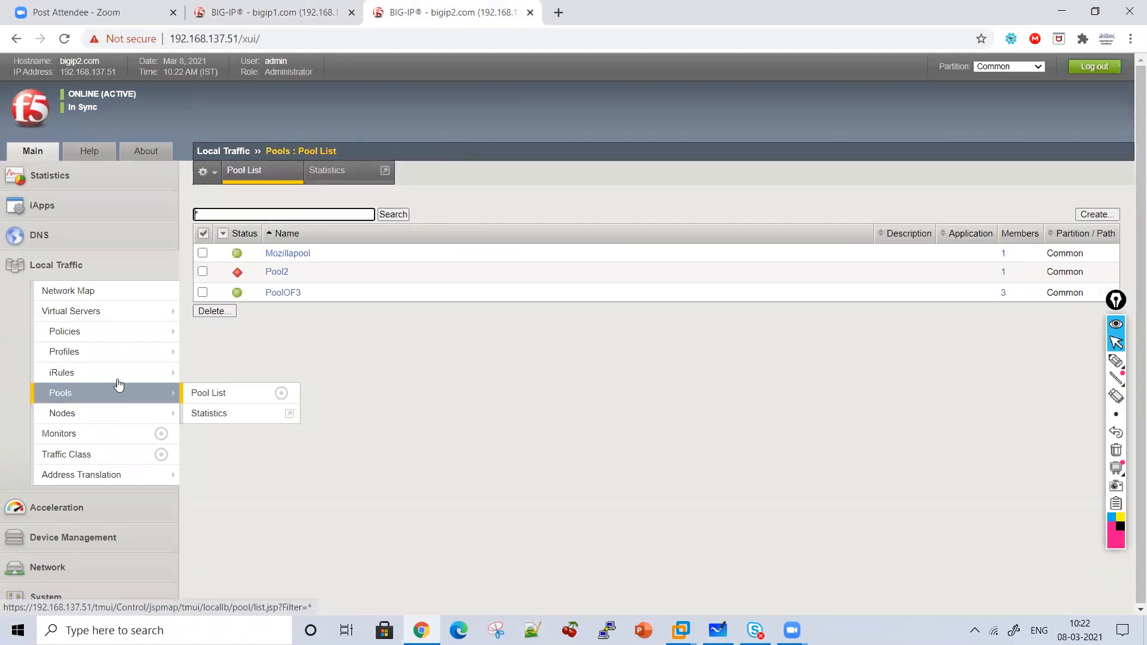
Move http into PoolOF3's active health monitors beside tcp, update, and highlight Changes Pending.
click(281, 293)
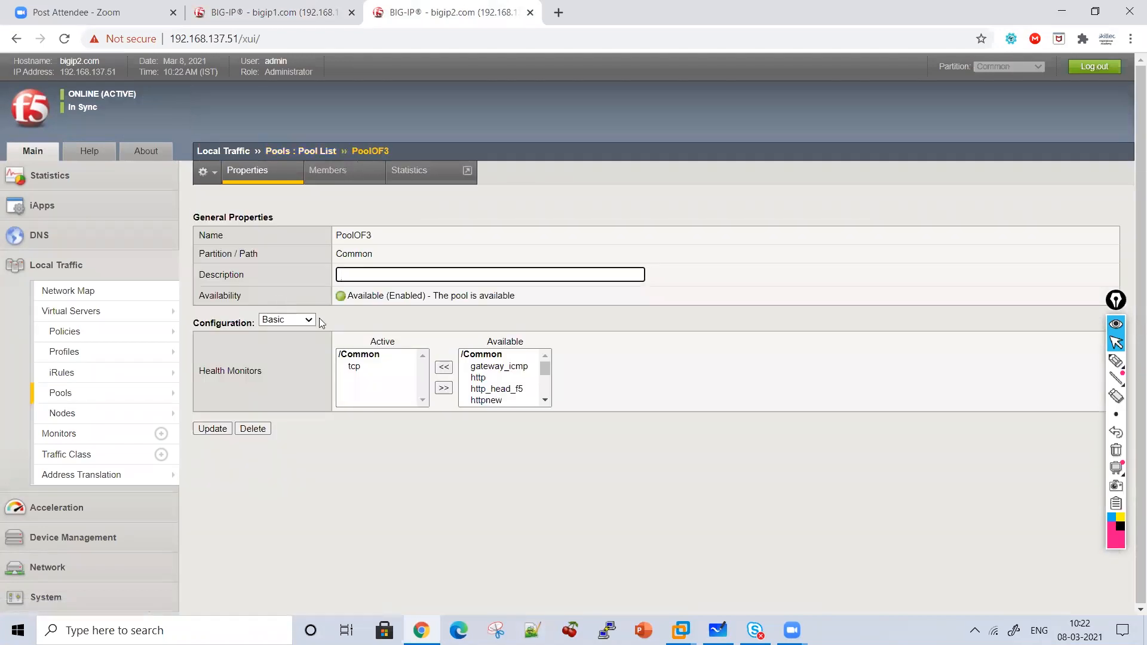
click(376, 375)
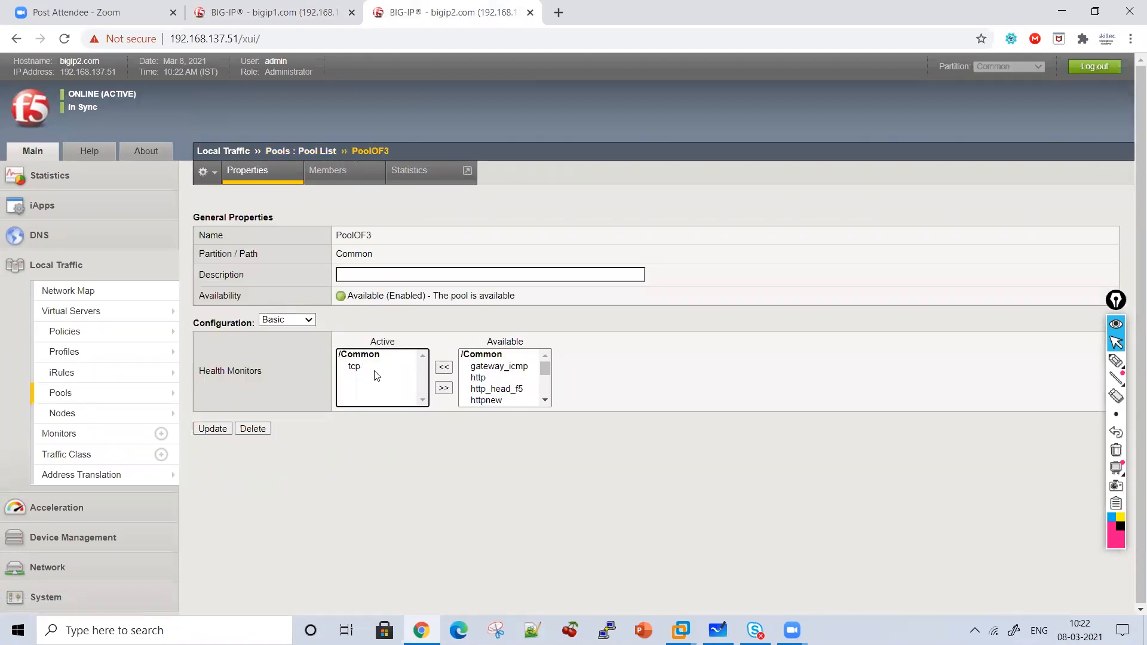
click(478, 380)
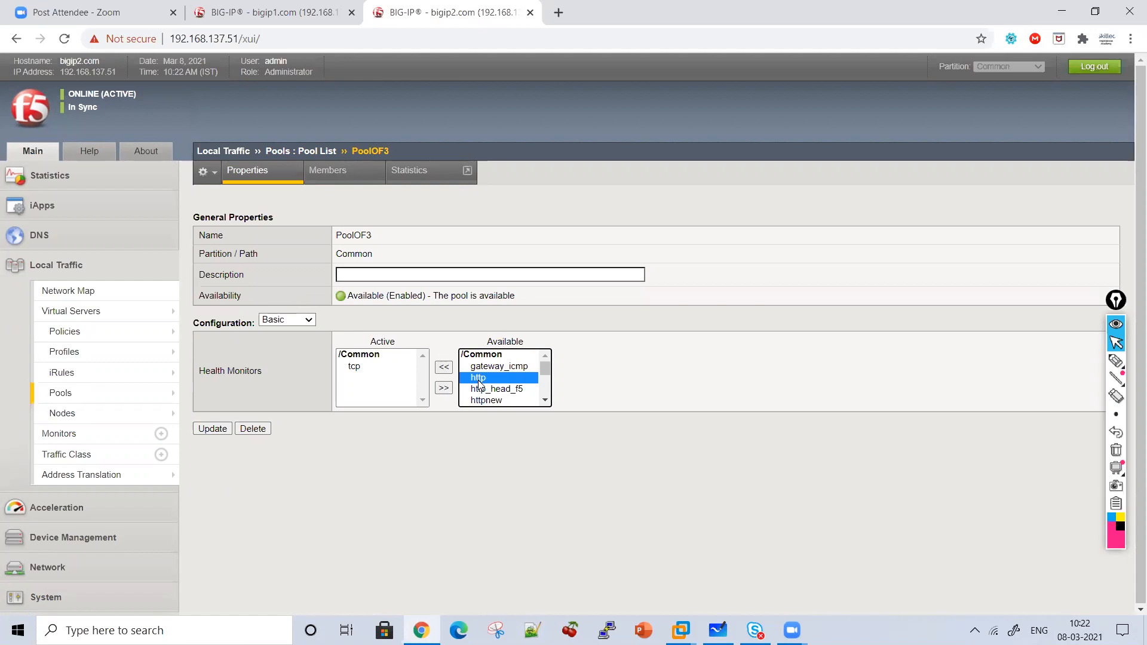
click(445, 367)
click(212, 429)
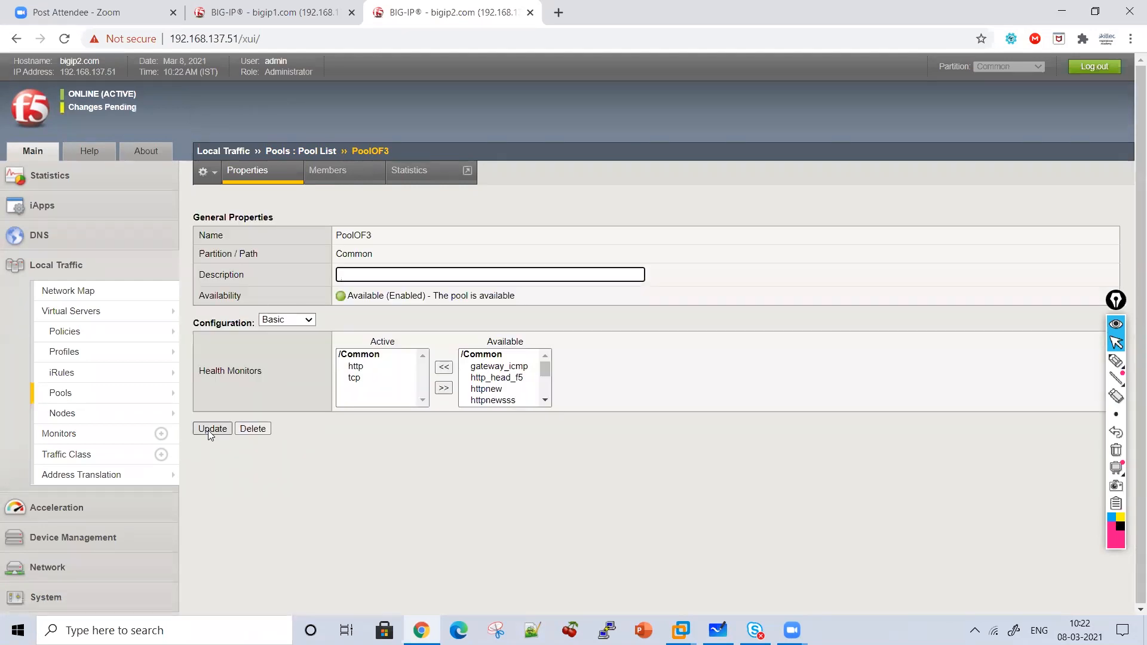
click(1116, 361)
drag(73, 122, 133, 122)
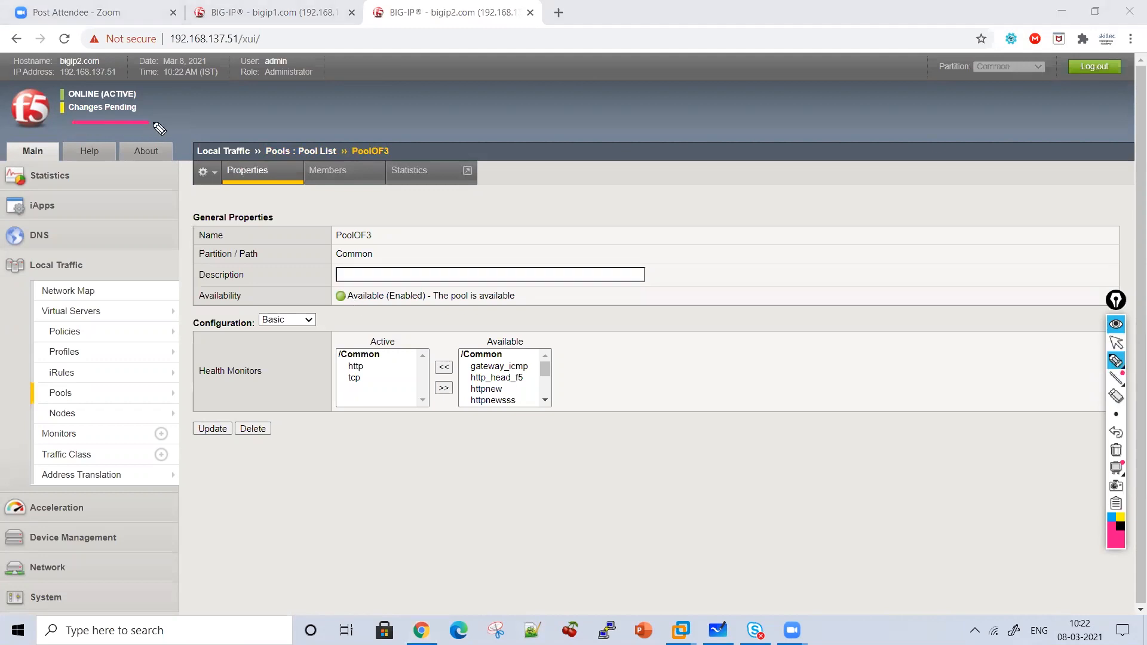
Check that standby bigip1's PoolOF3 lists only tcp versus http and tcp on bigip2, then view the sync overview.
click(1117, 343)
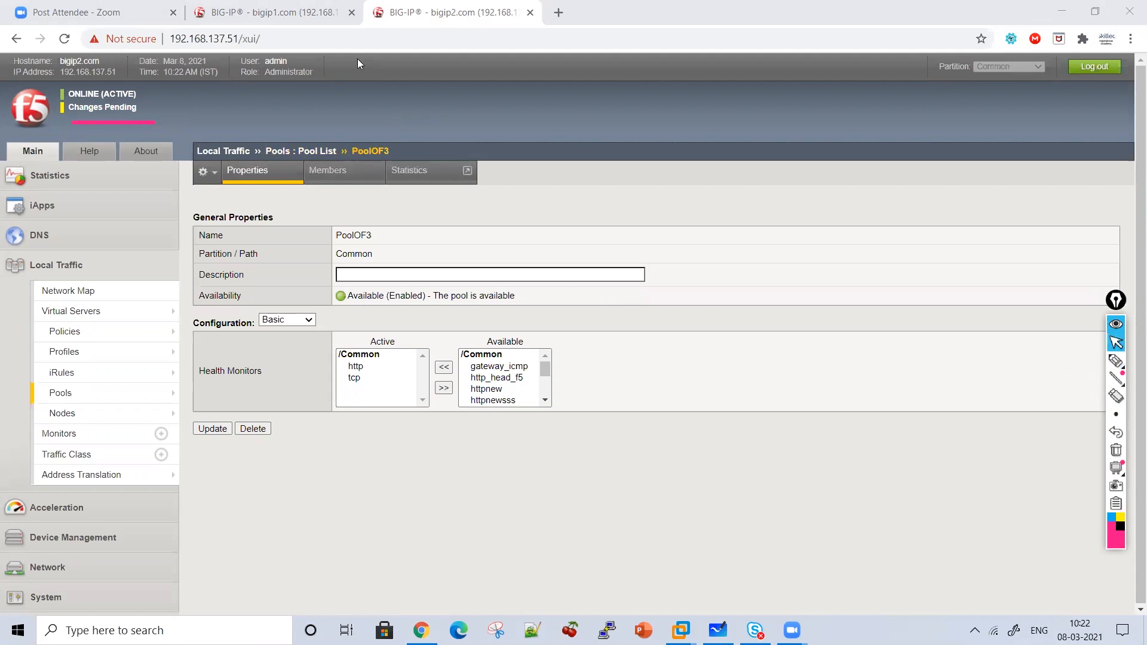
click(284, 10)
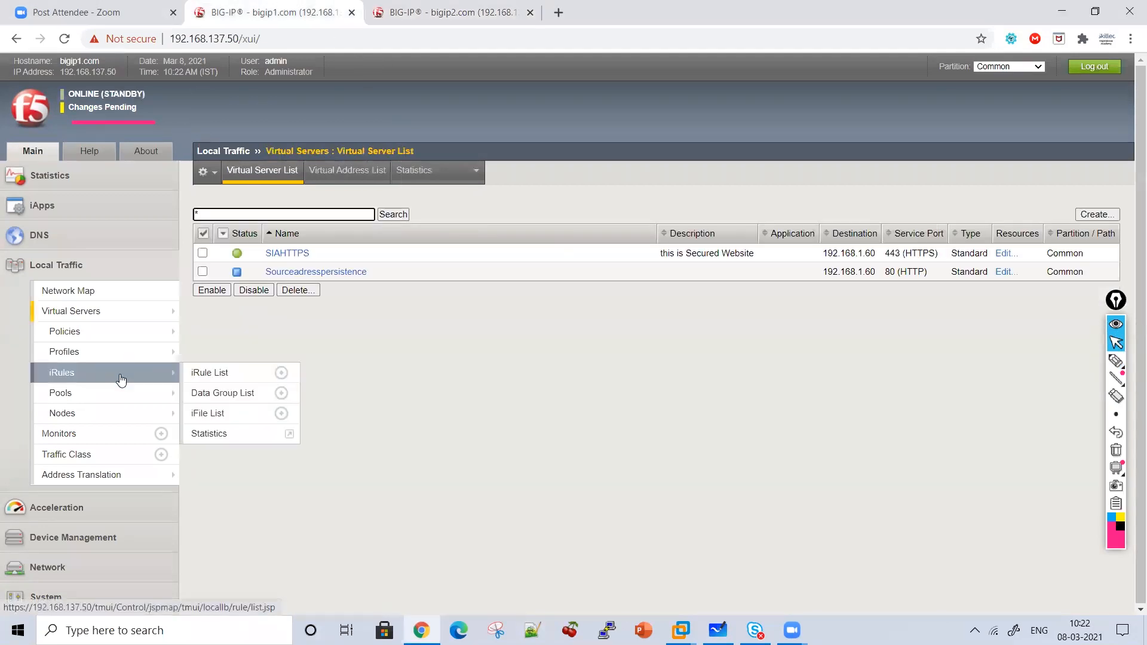
click(107, 393)
click(282, 293)
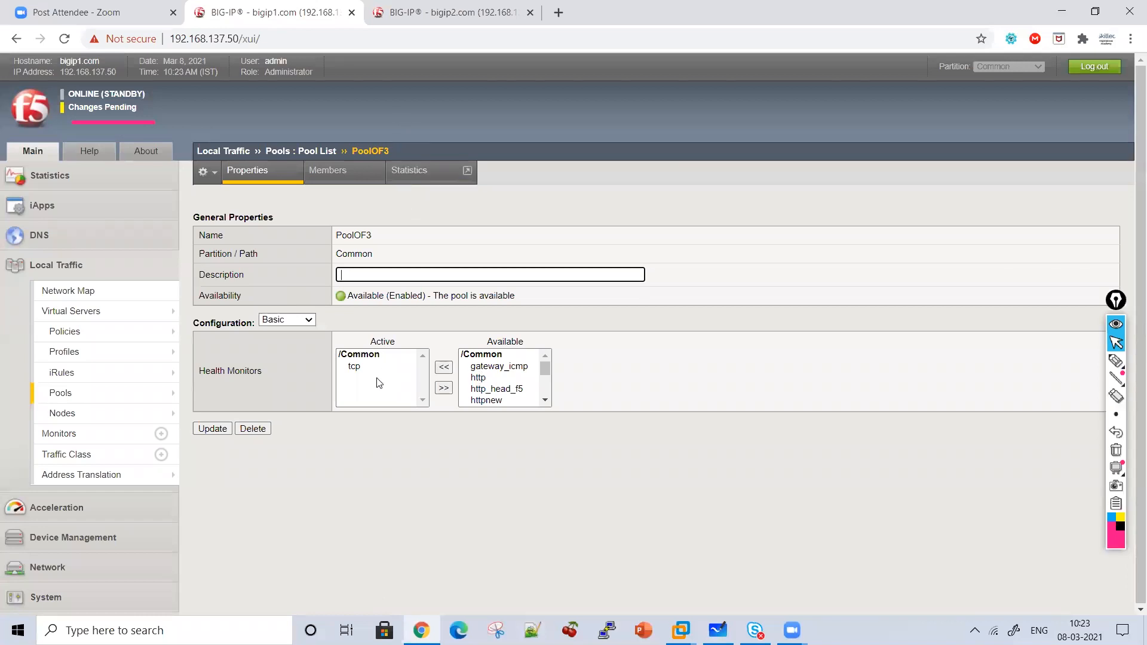
key(ctrl+Tab)
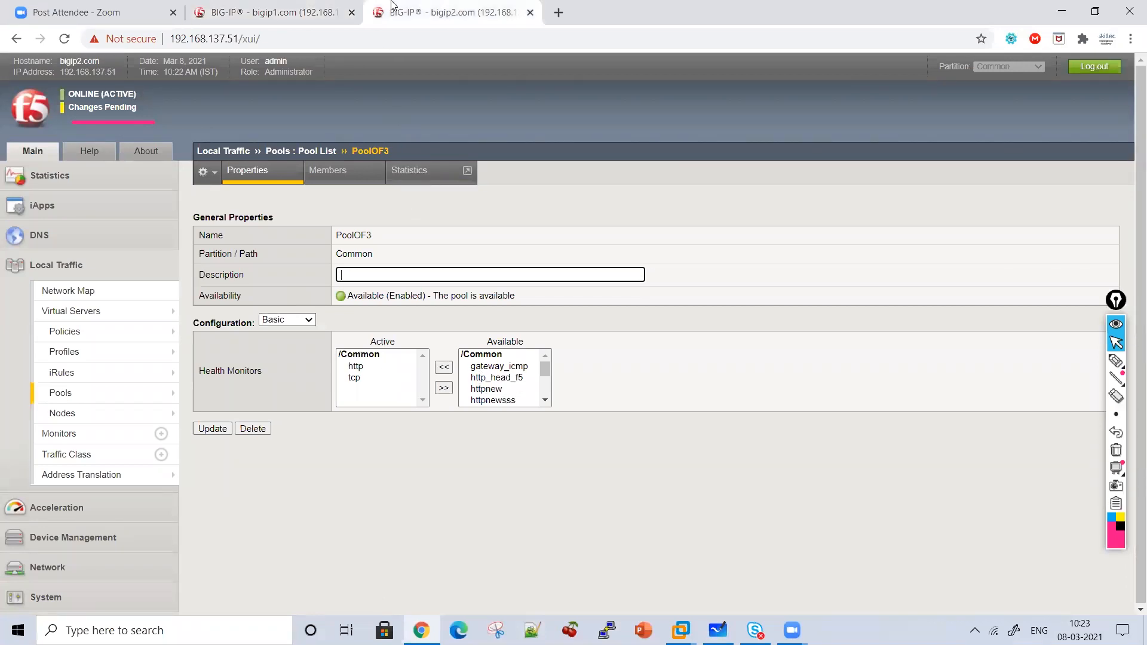
click(272, 12)
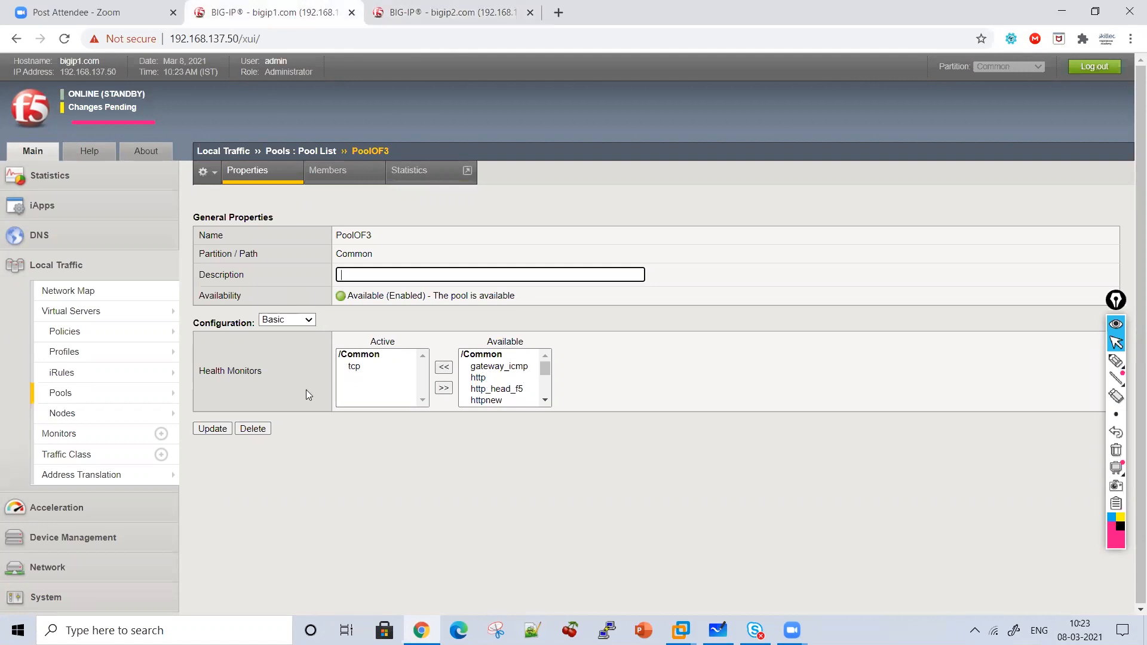
click(454, 12)
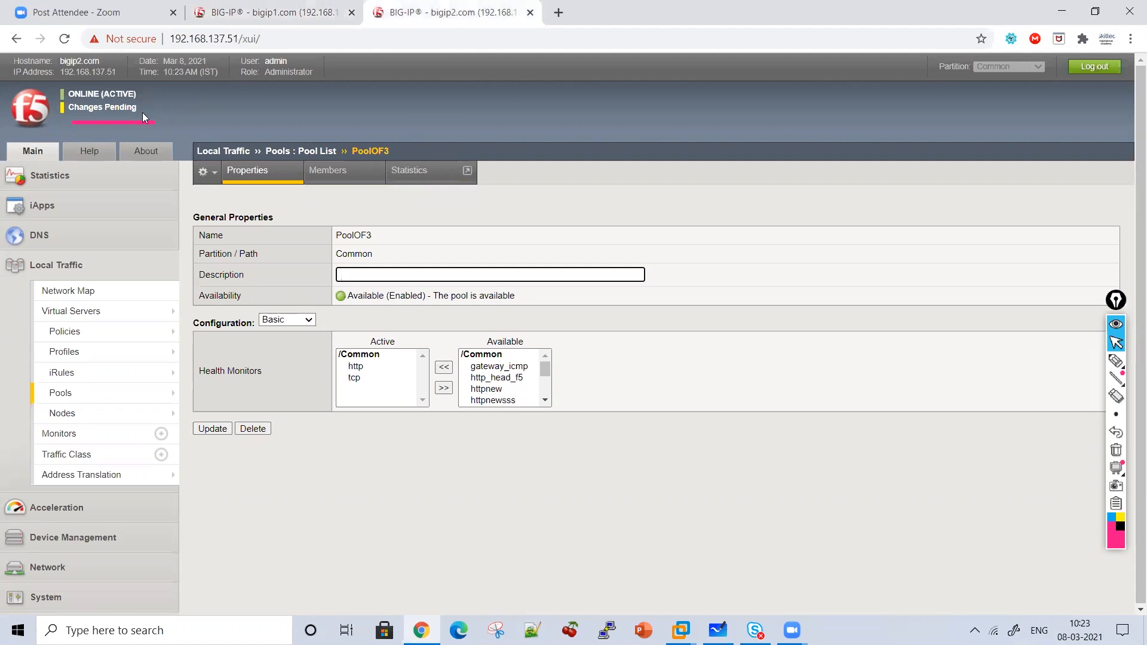
click(130, 119)
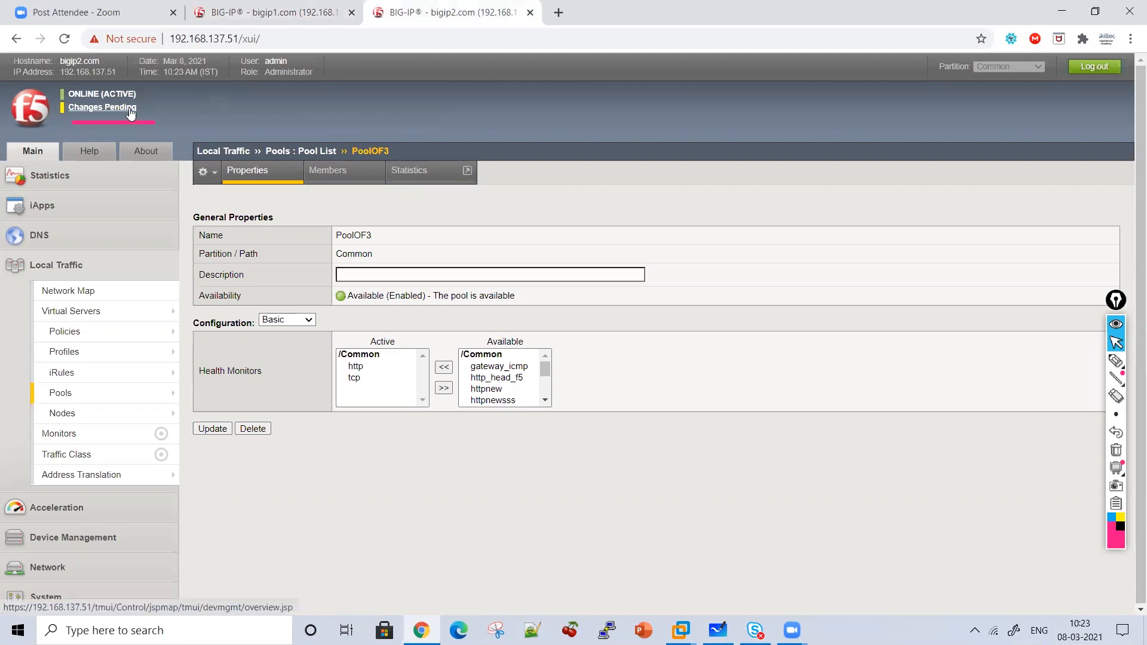
Attempt a sync from bigip1.com, then reload both units' pages to check the result.
click(256, 400)
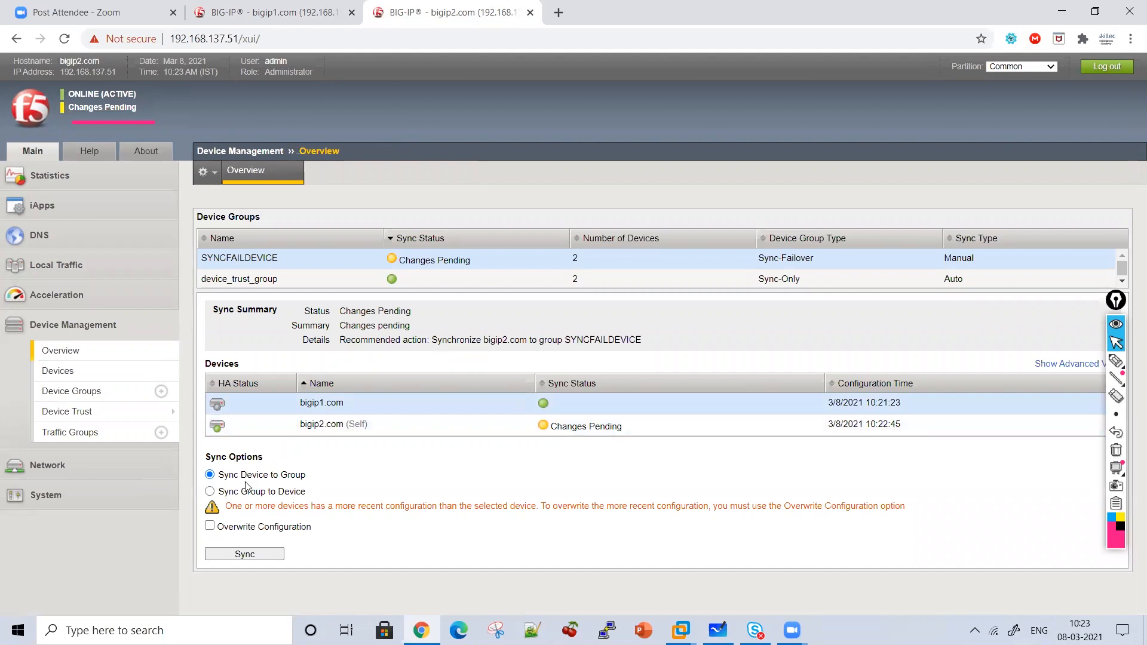
click(245, 554)
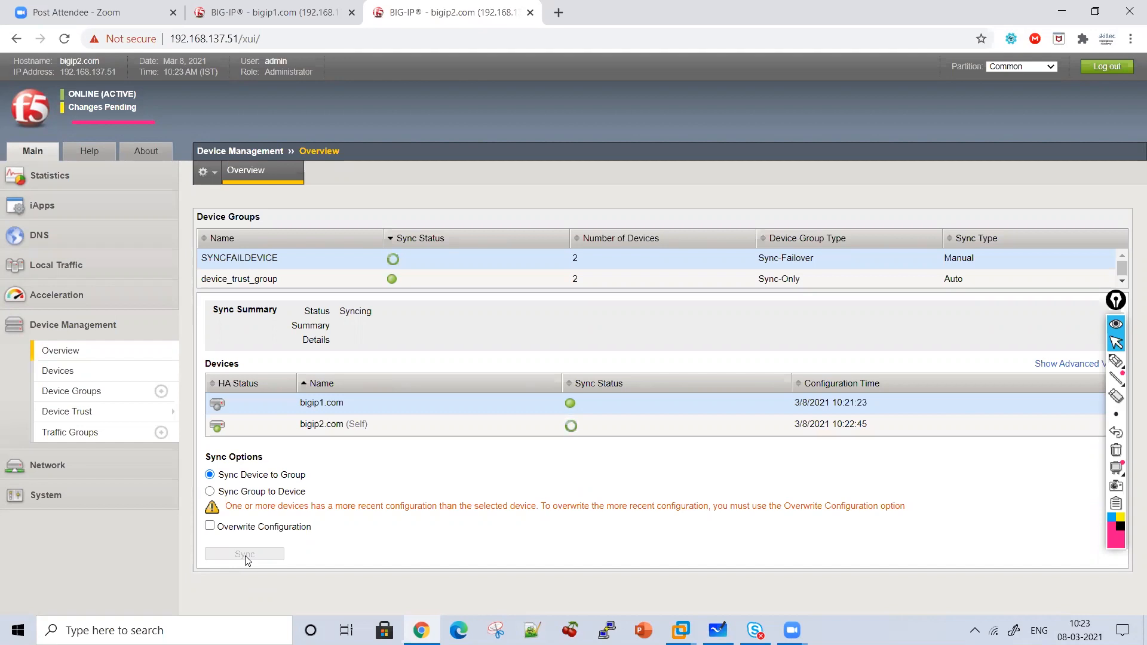
click(266, 9)
click(64, 39)
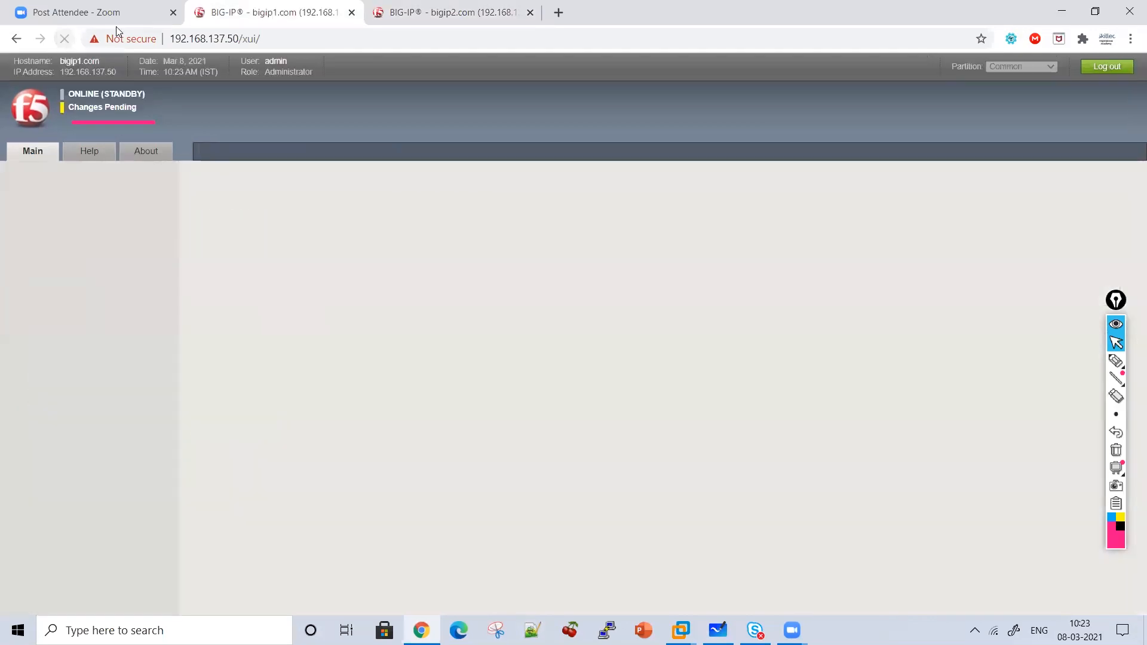
click(395, 7)
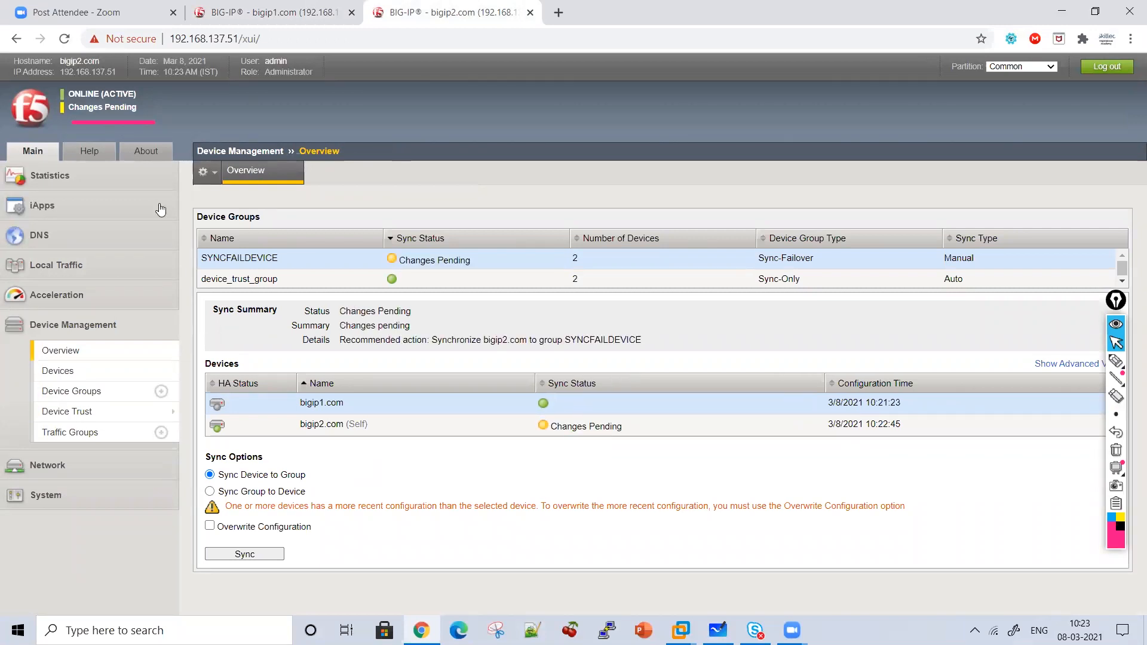
click(64, 38)
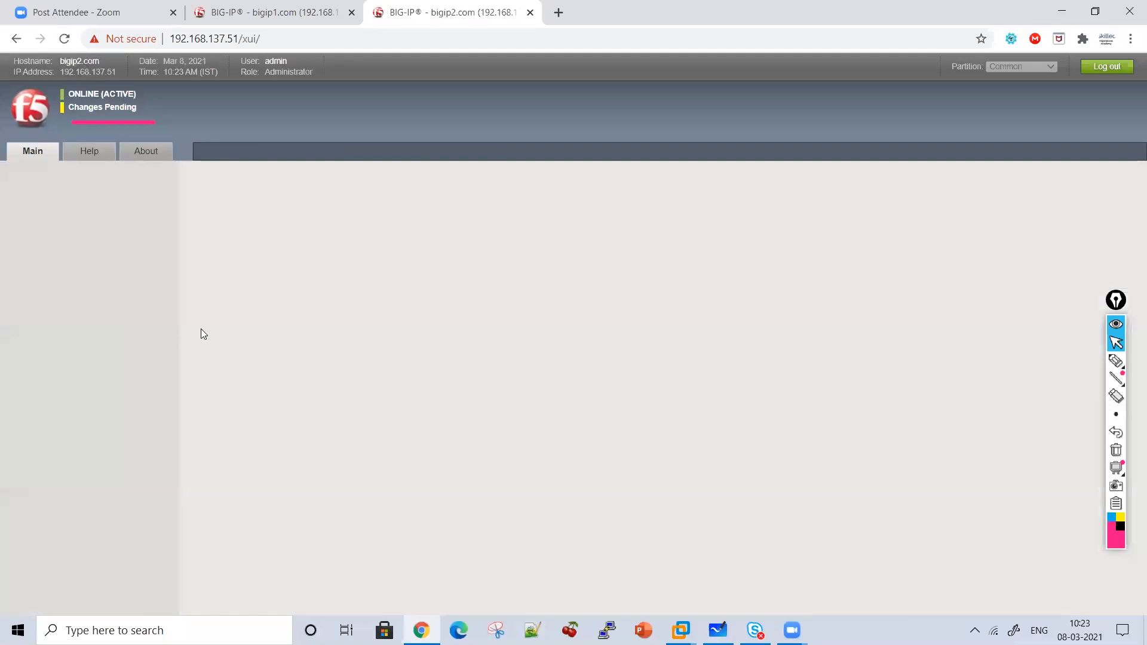
Select only bigip2.com and sync its configuration to the group.
click(230, 423)
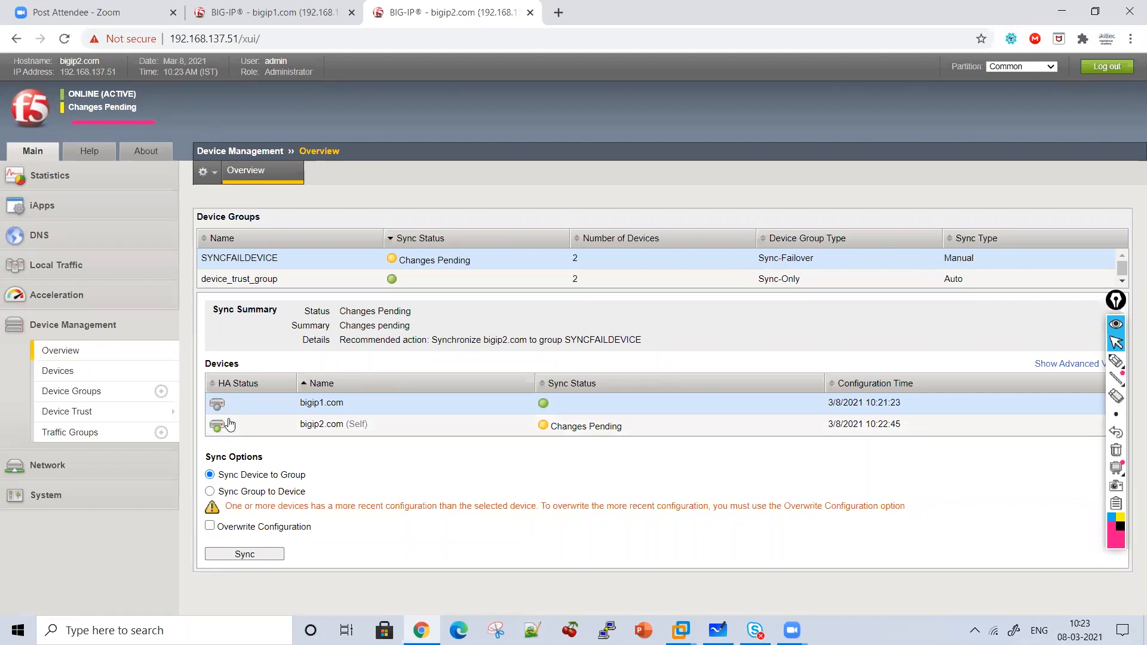
click(236, 426)
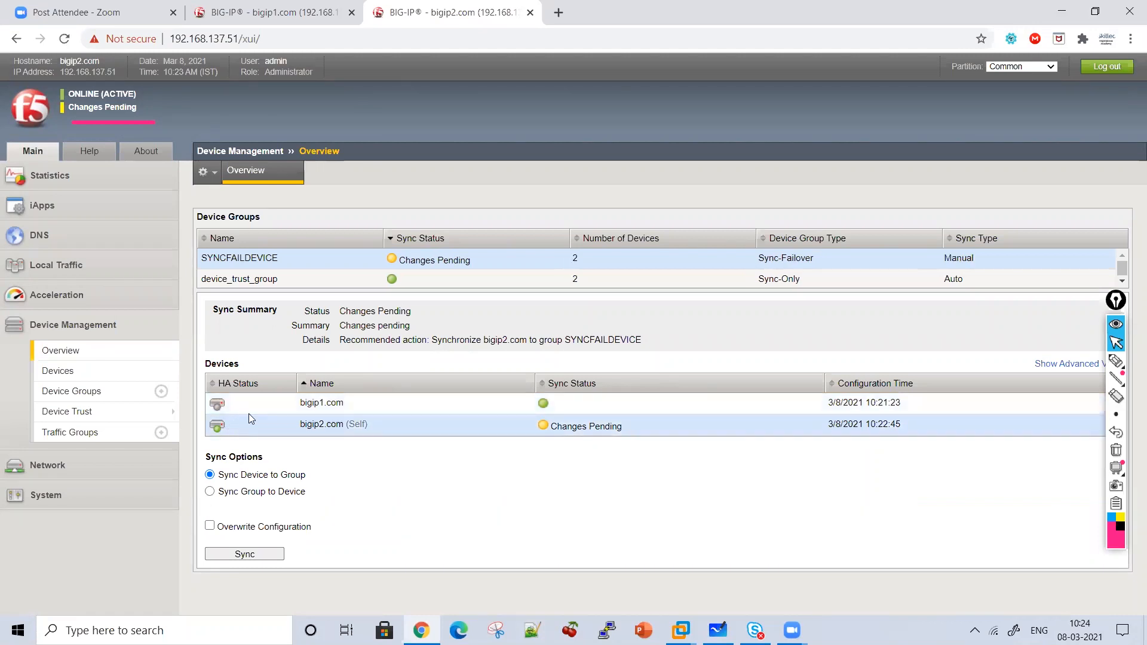
click(245, 554)
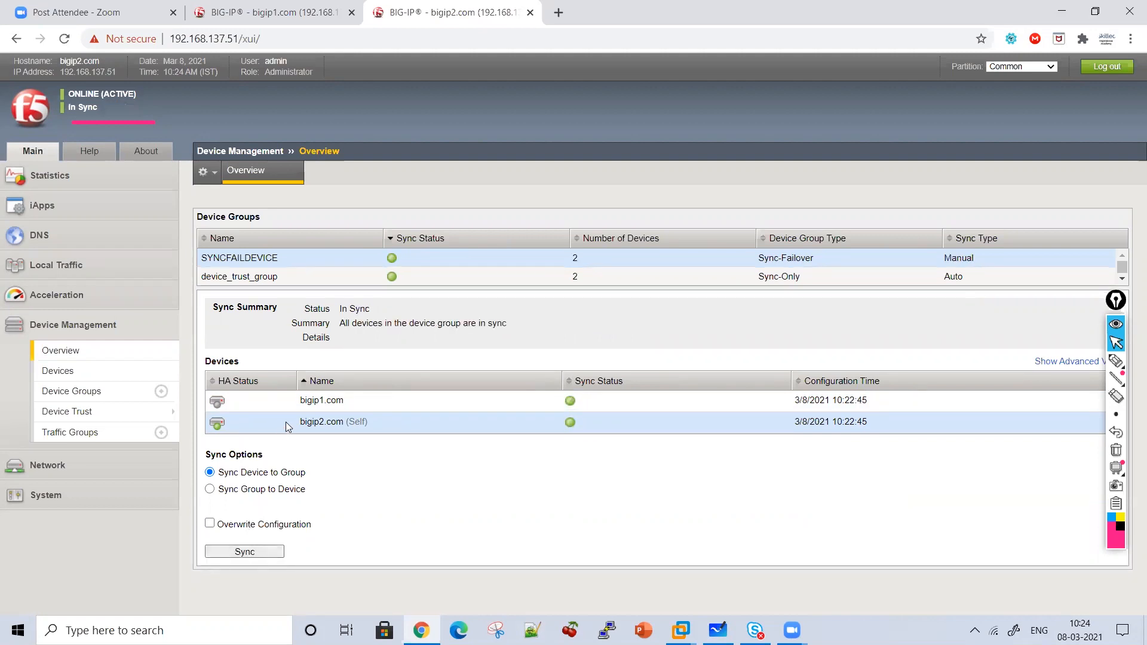
click(293, 8)
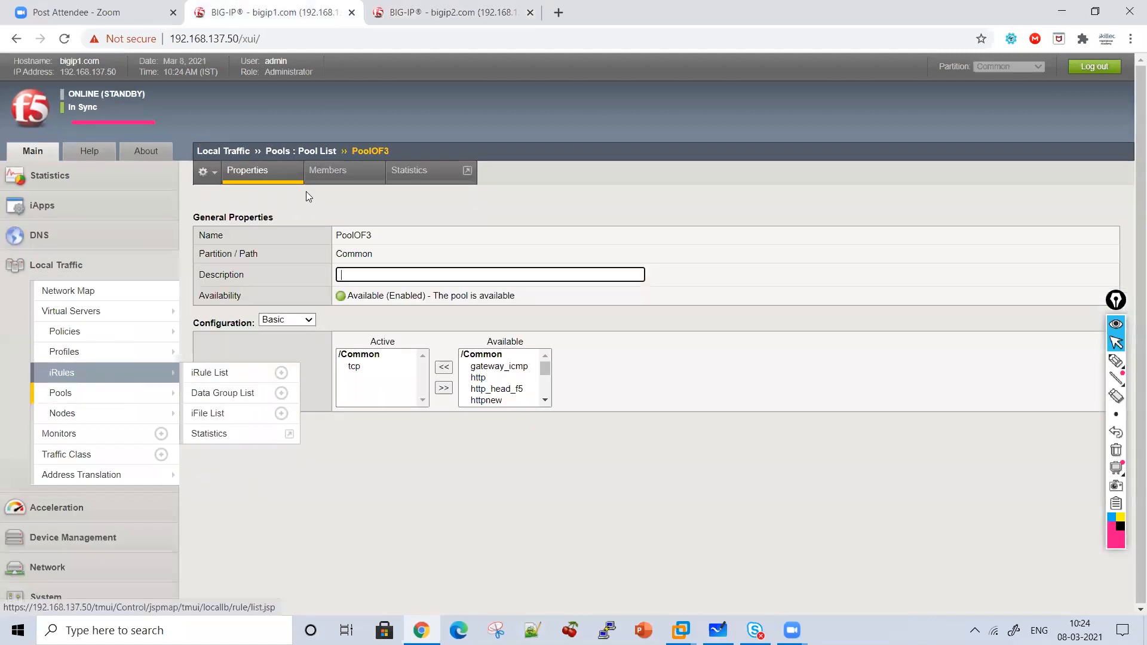
click(64, 38)
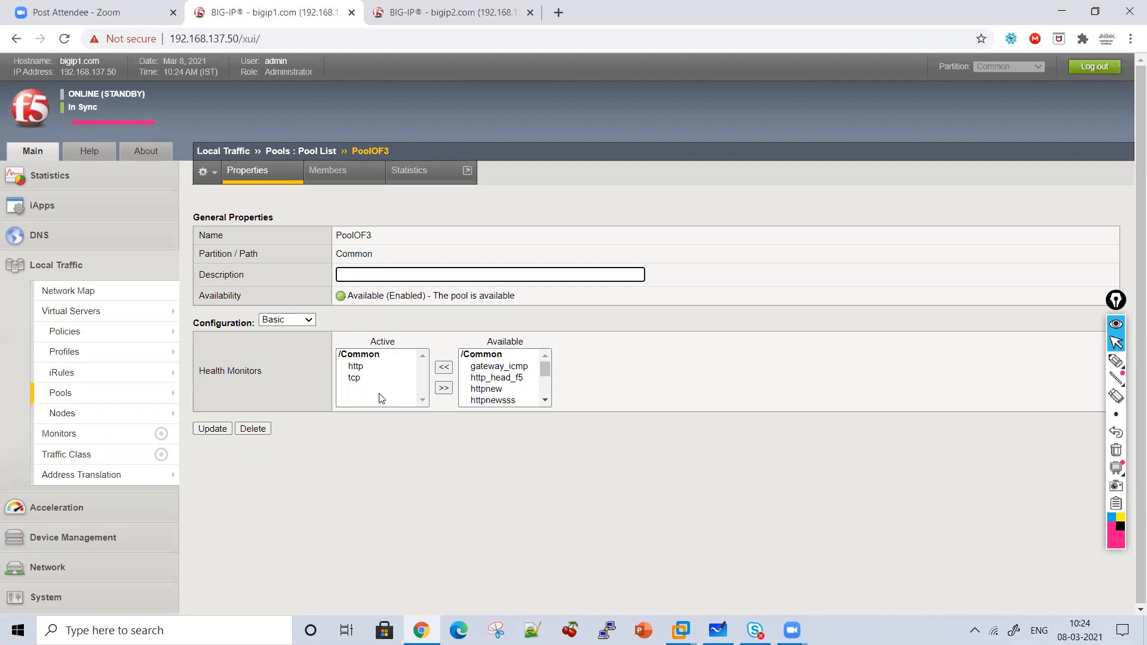
click(428, 12)
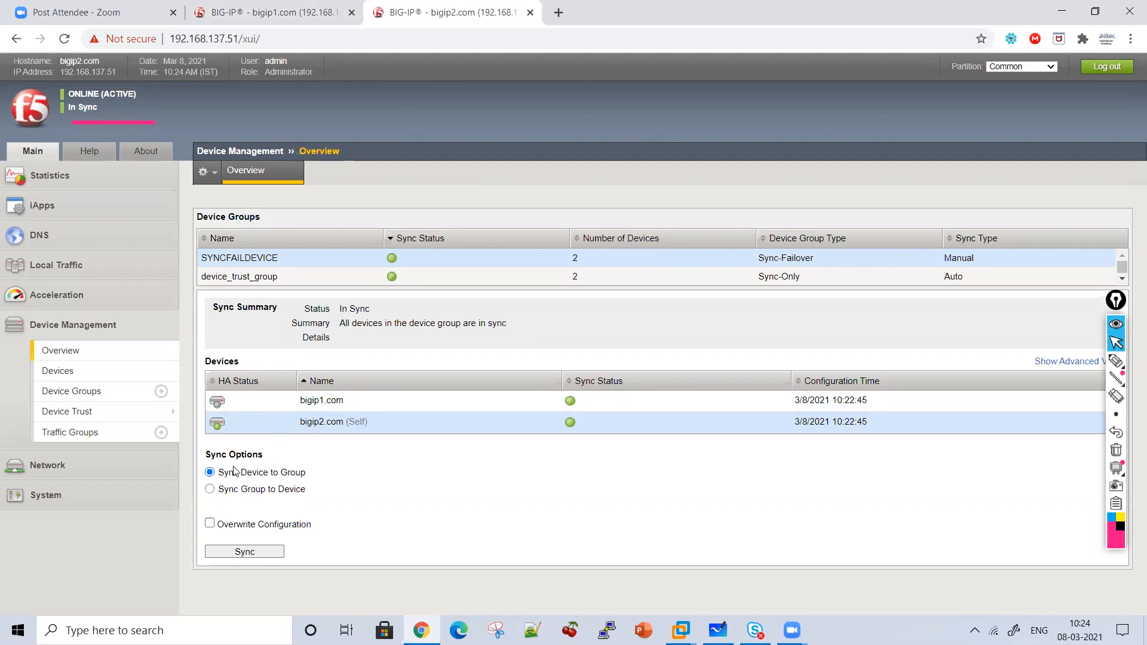
mouse_move(306, 474)
mouse_down()
mouse_move(216, 473)
mouse_move(304, 474)
mouse_up()
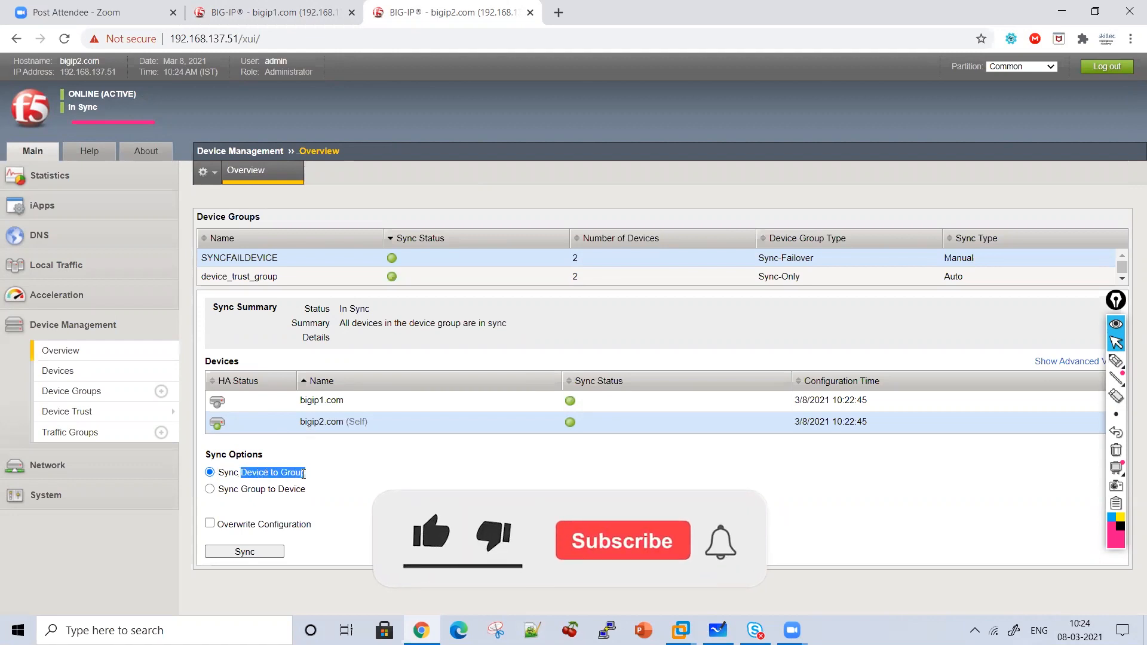